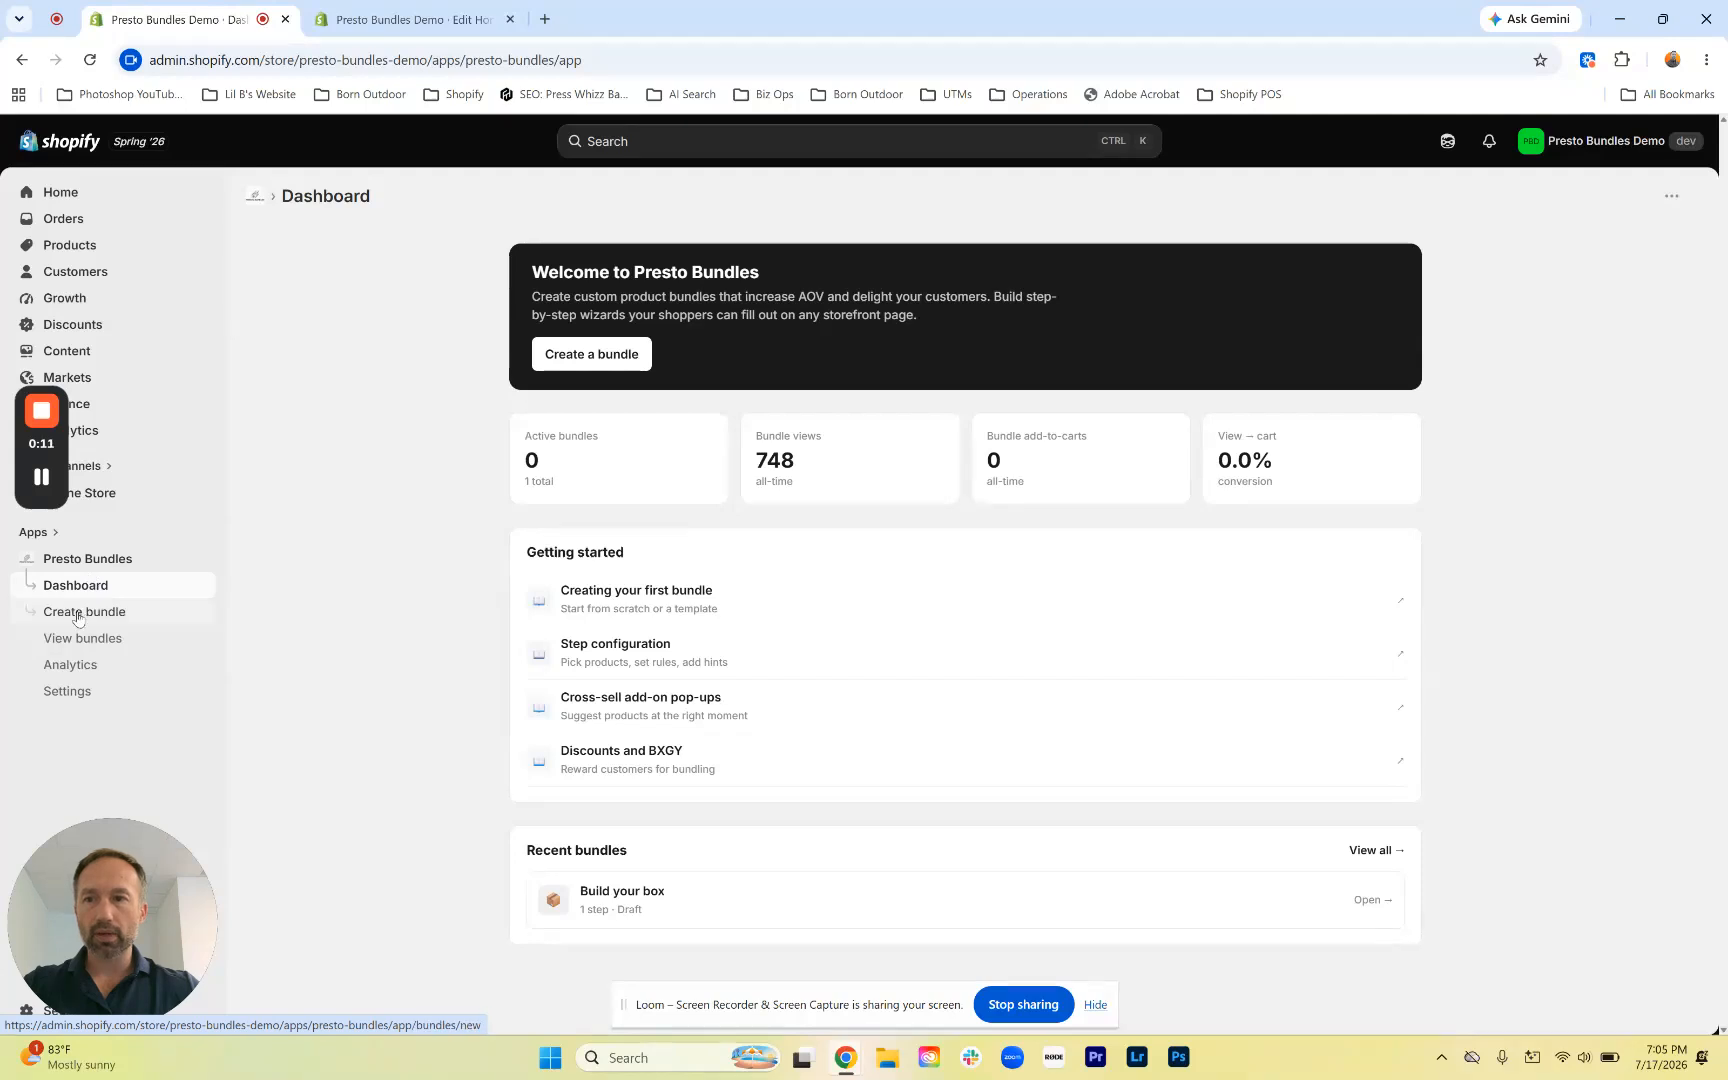
Create a new bundle from the Build-a-box template
{"action": "left_click", "coordinate": [72, 612]}
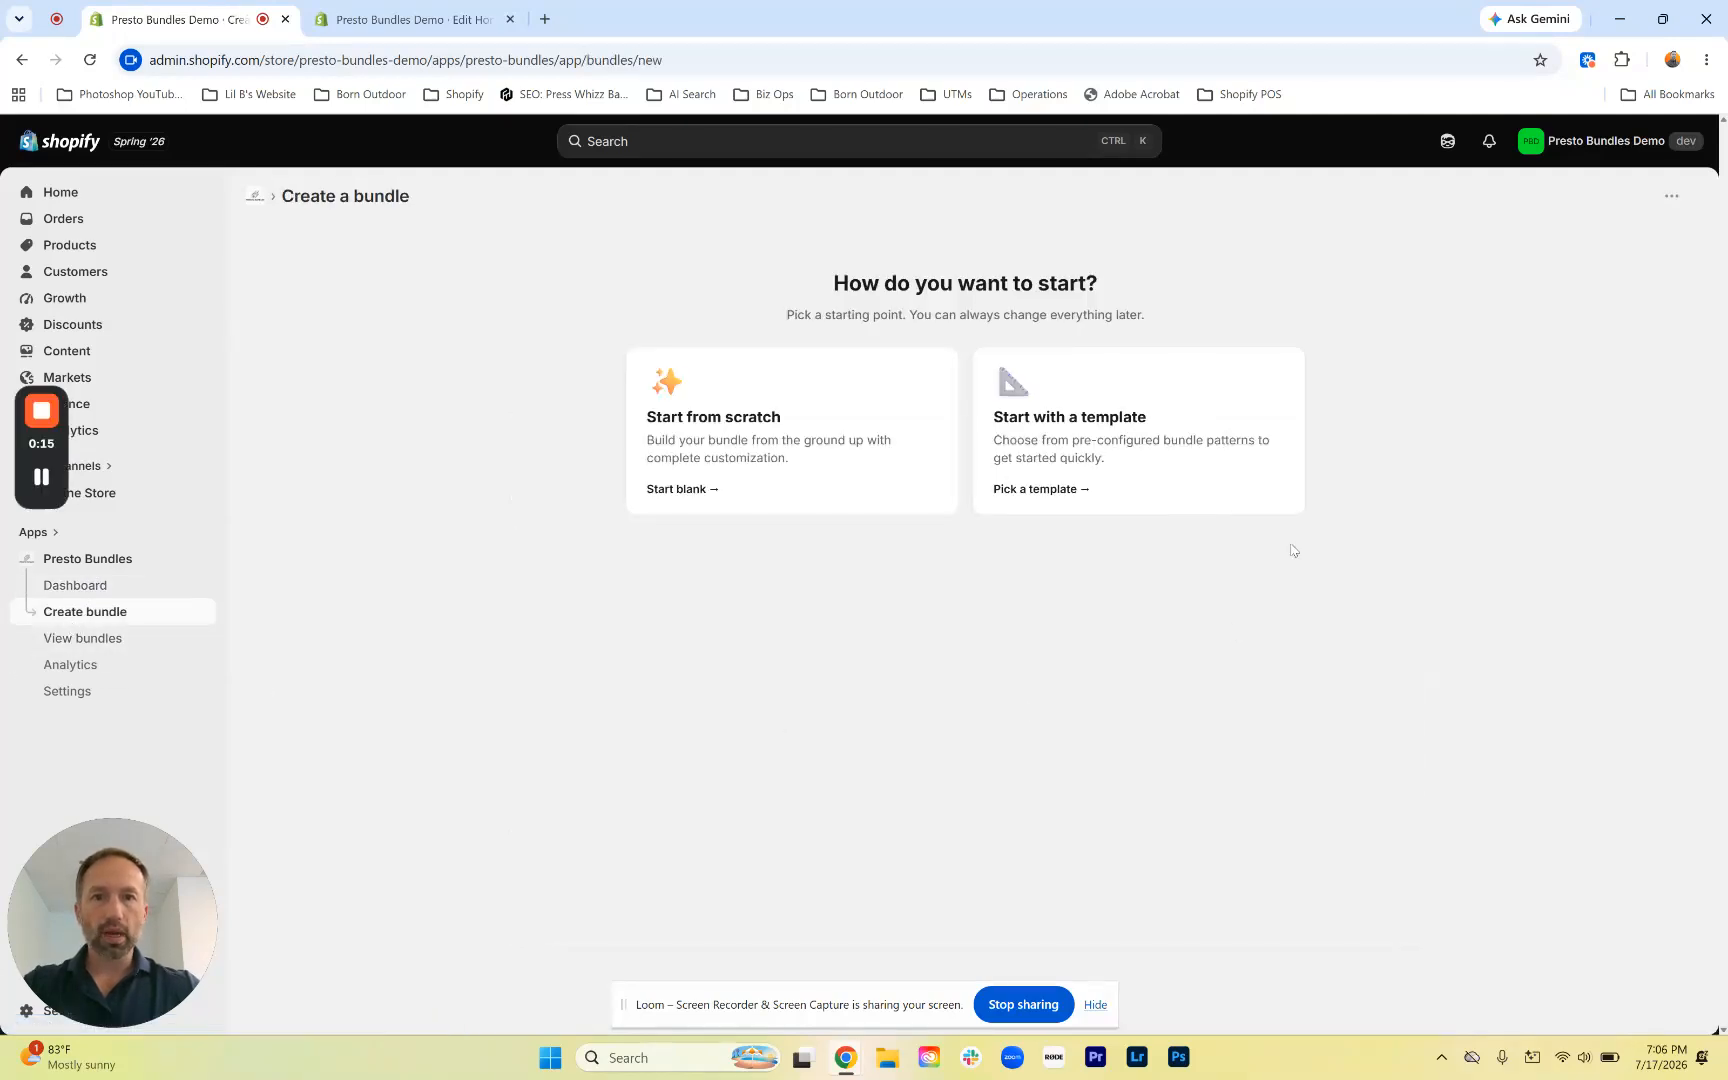
{"action": "left_click", "coordinate": [1112, 445]}
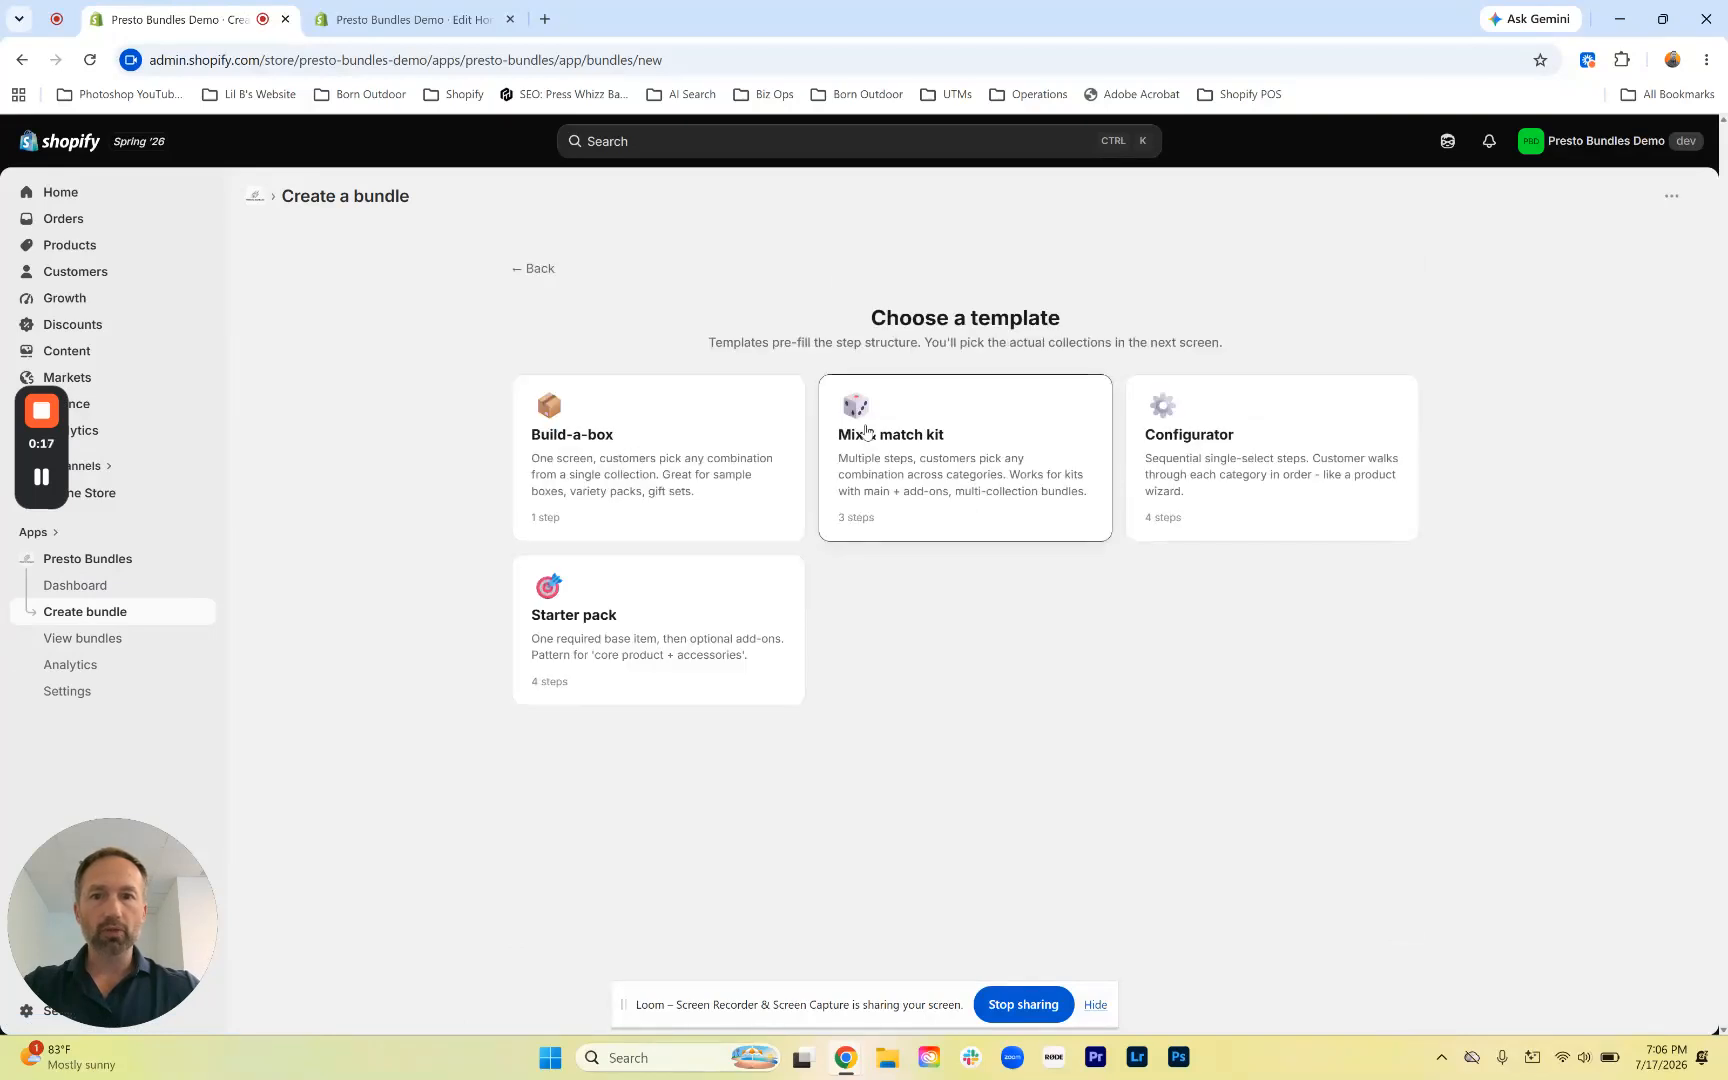
{"action": "left_click", "coordinate": [584, 452]}
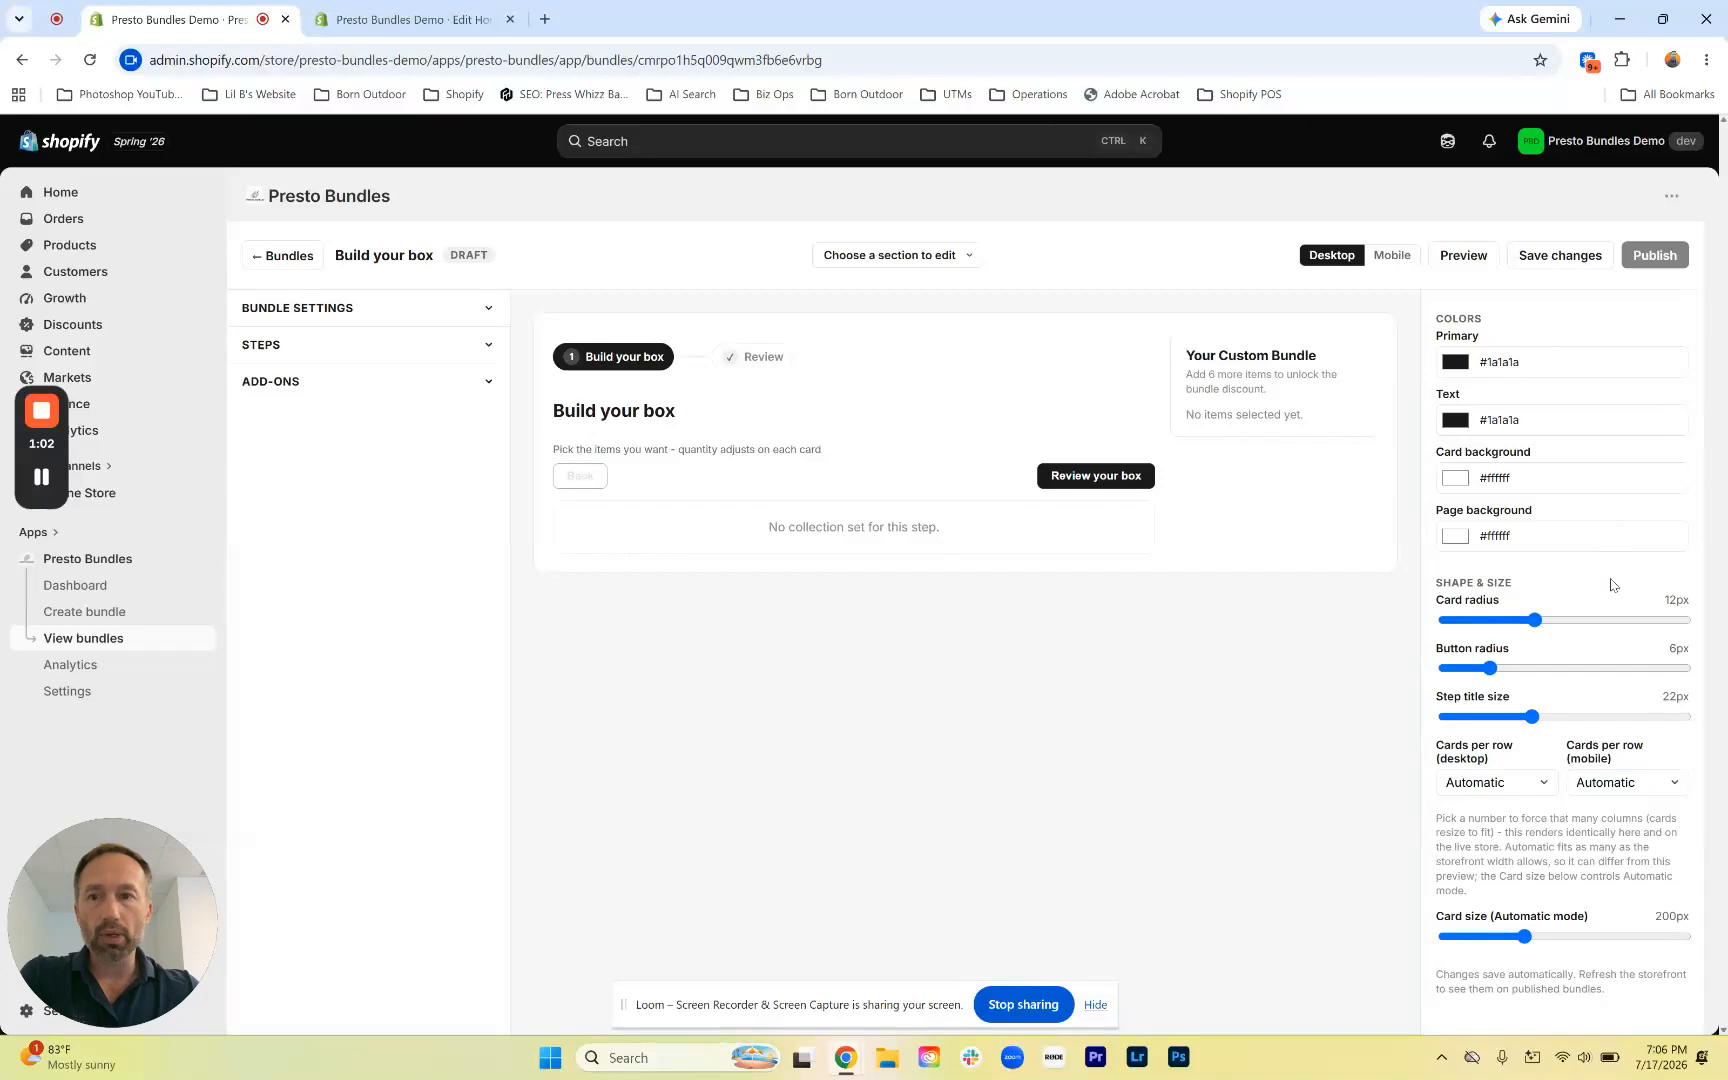
Open the settings of the bundle's "Build your box" step and rename the step as Cookie Box
{"action": "left_click", "coordinate": [384, 347]}
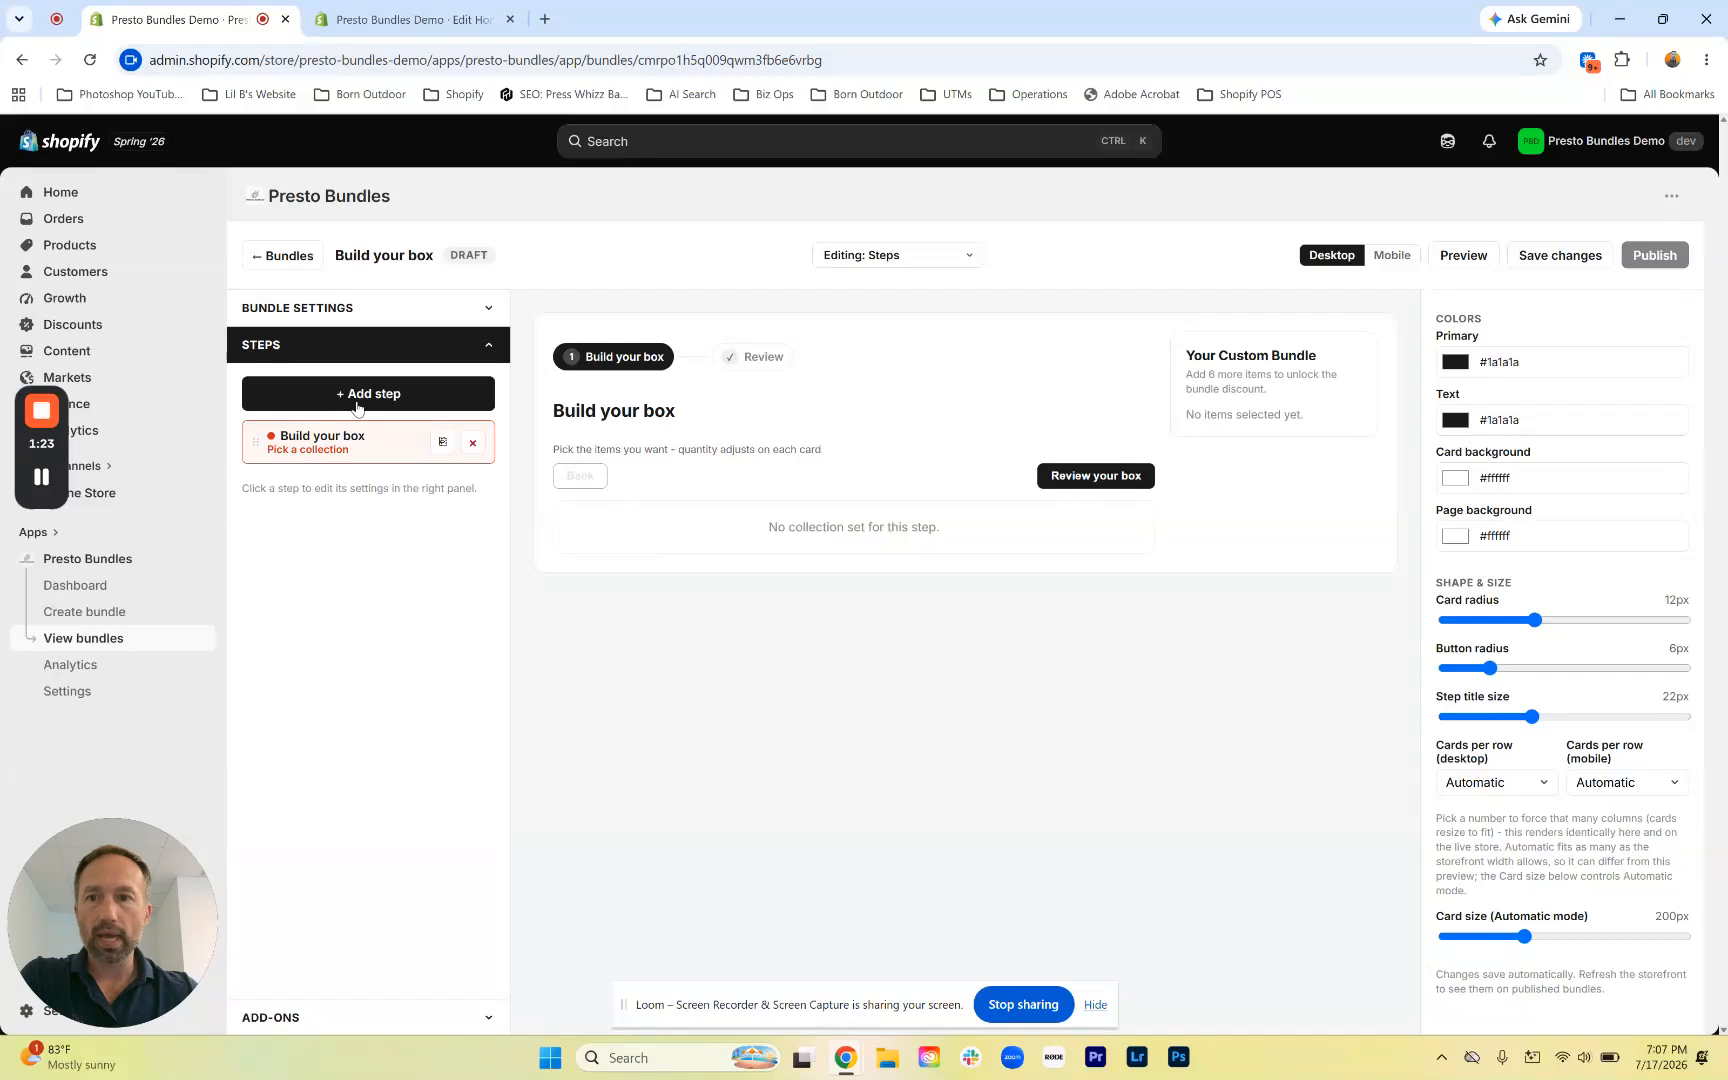
{"action": "left_click", "coordinate": [362, 443]}
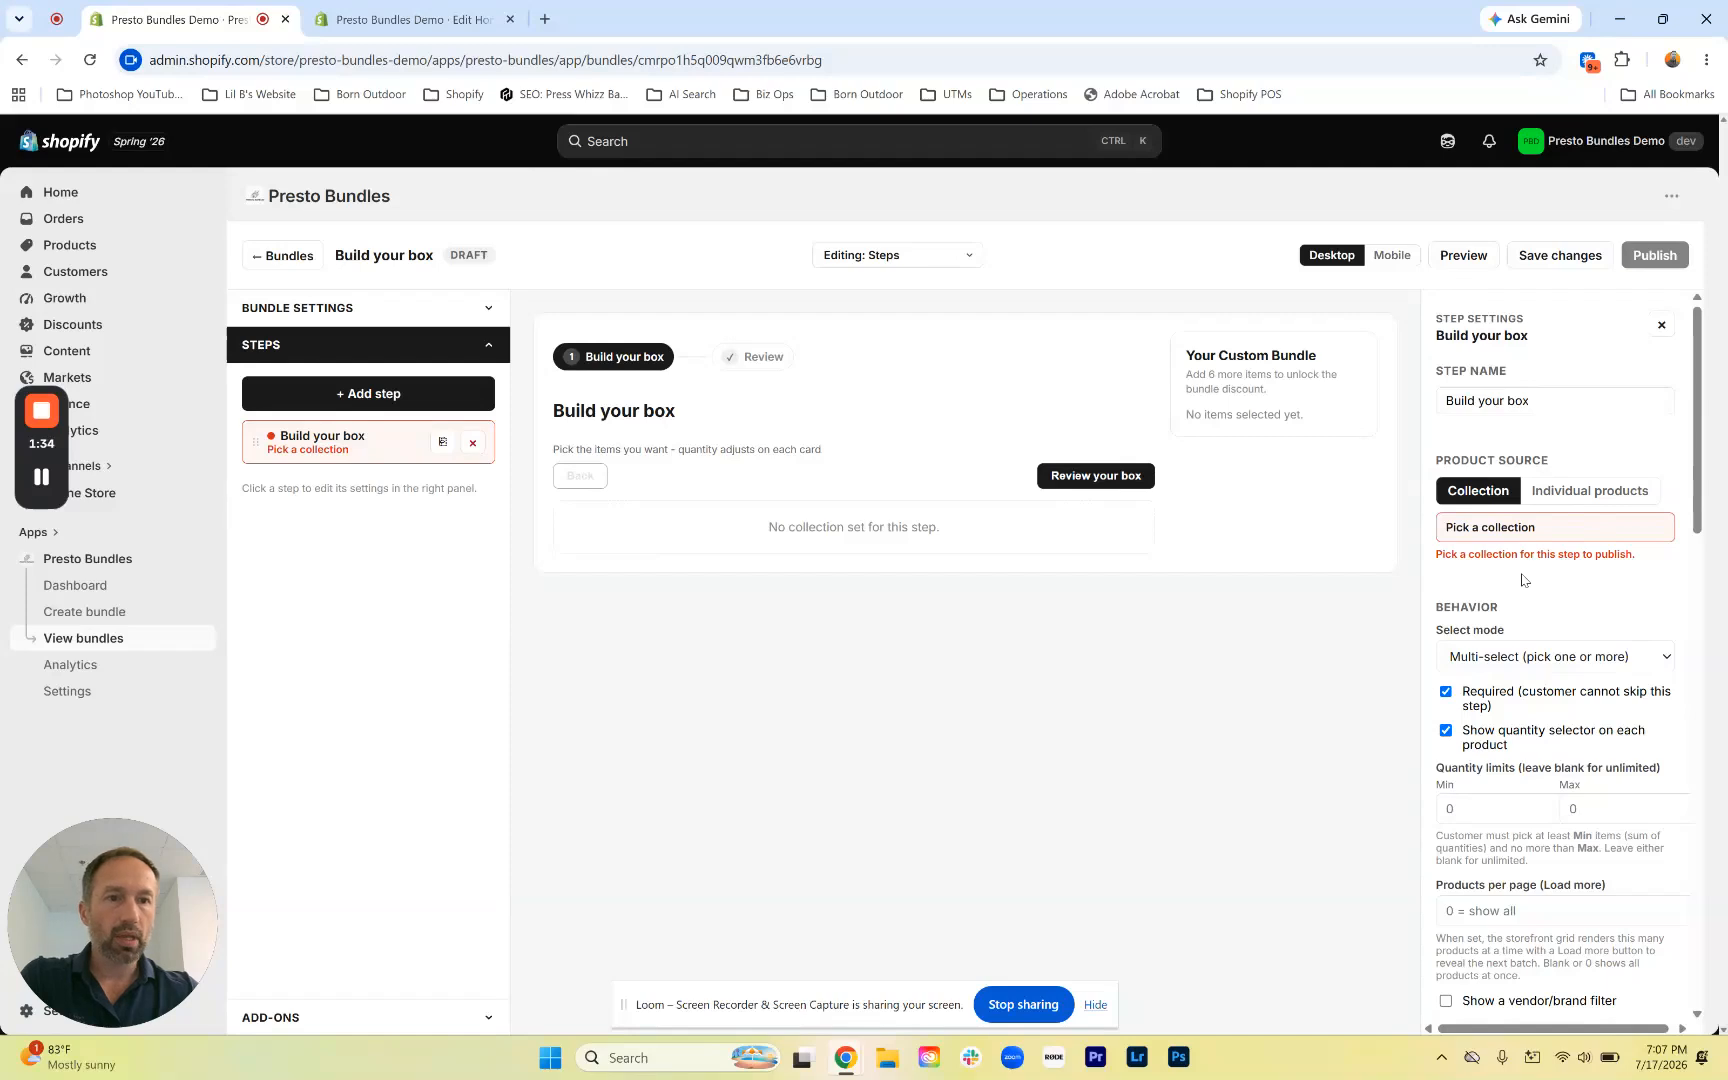
{"action": "double_click", "coordinate": [1533, 401]}
{"action": "triple_click", "coordinate": [1534, 401]}
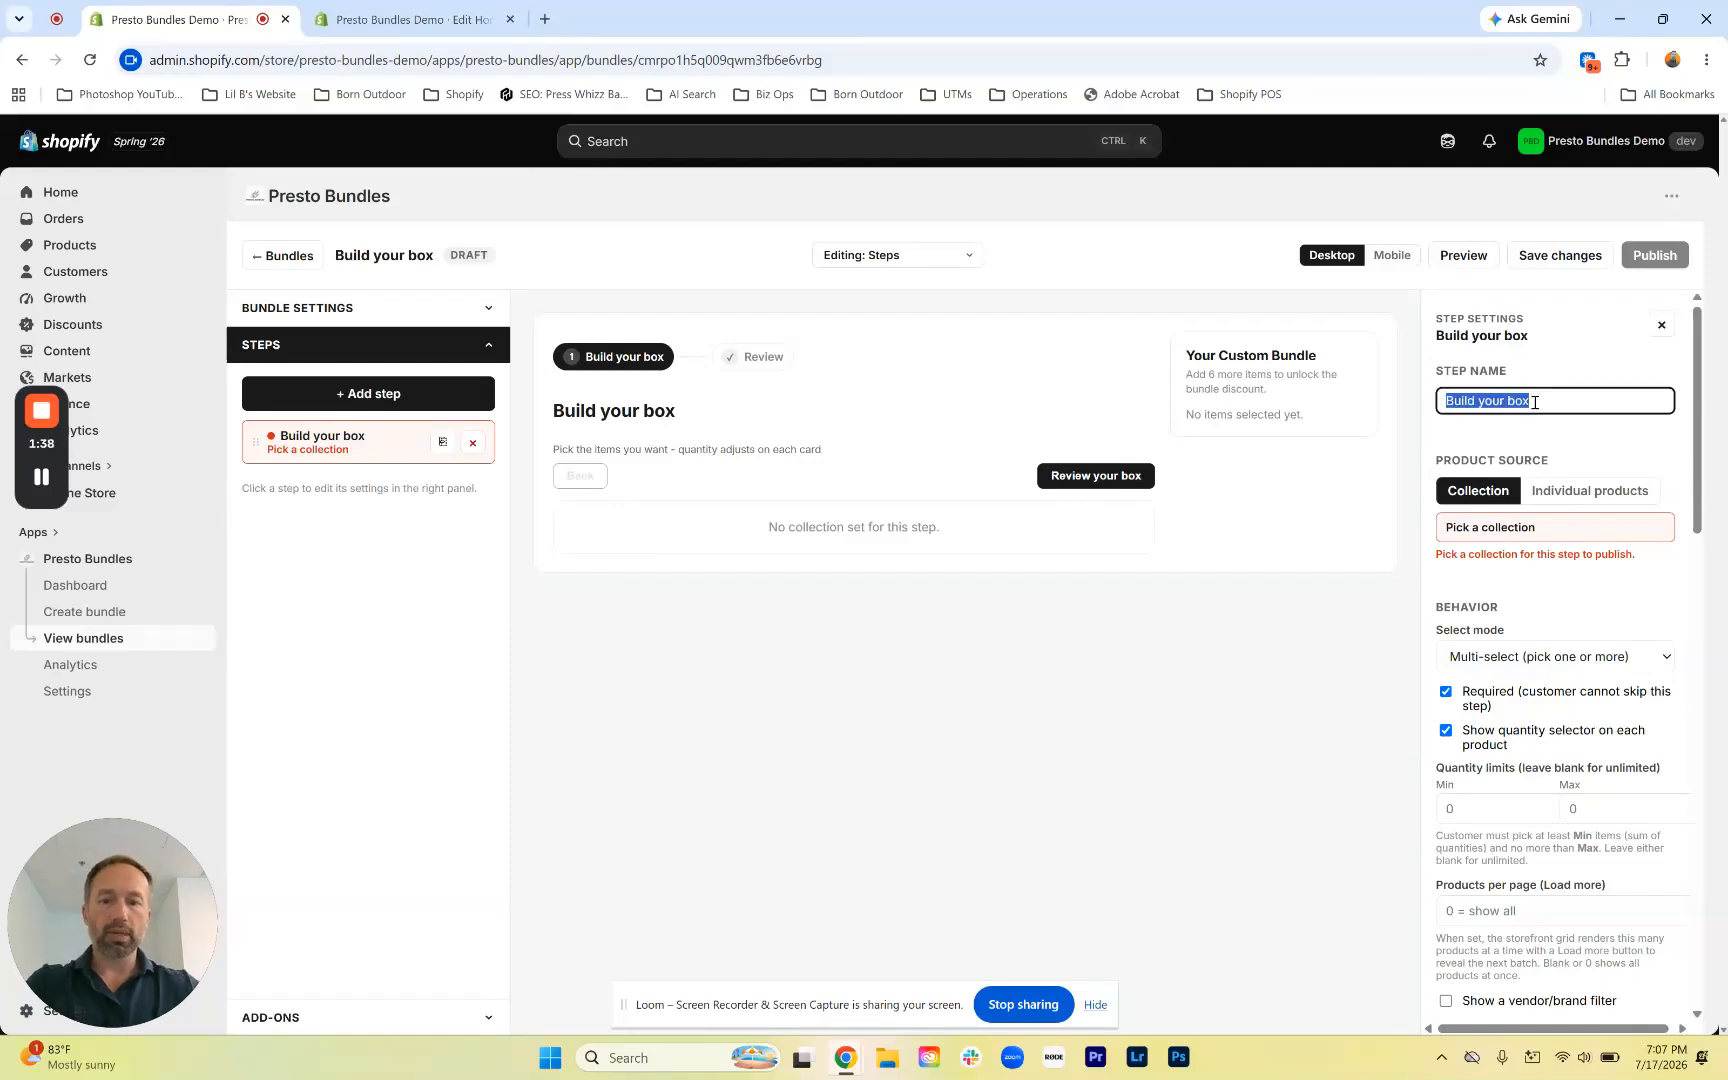
{"action": "type", "text": "Coo"}
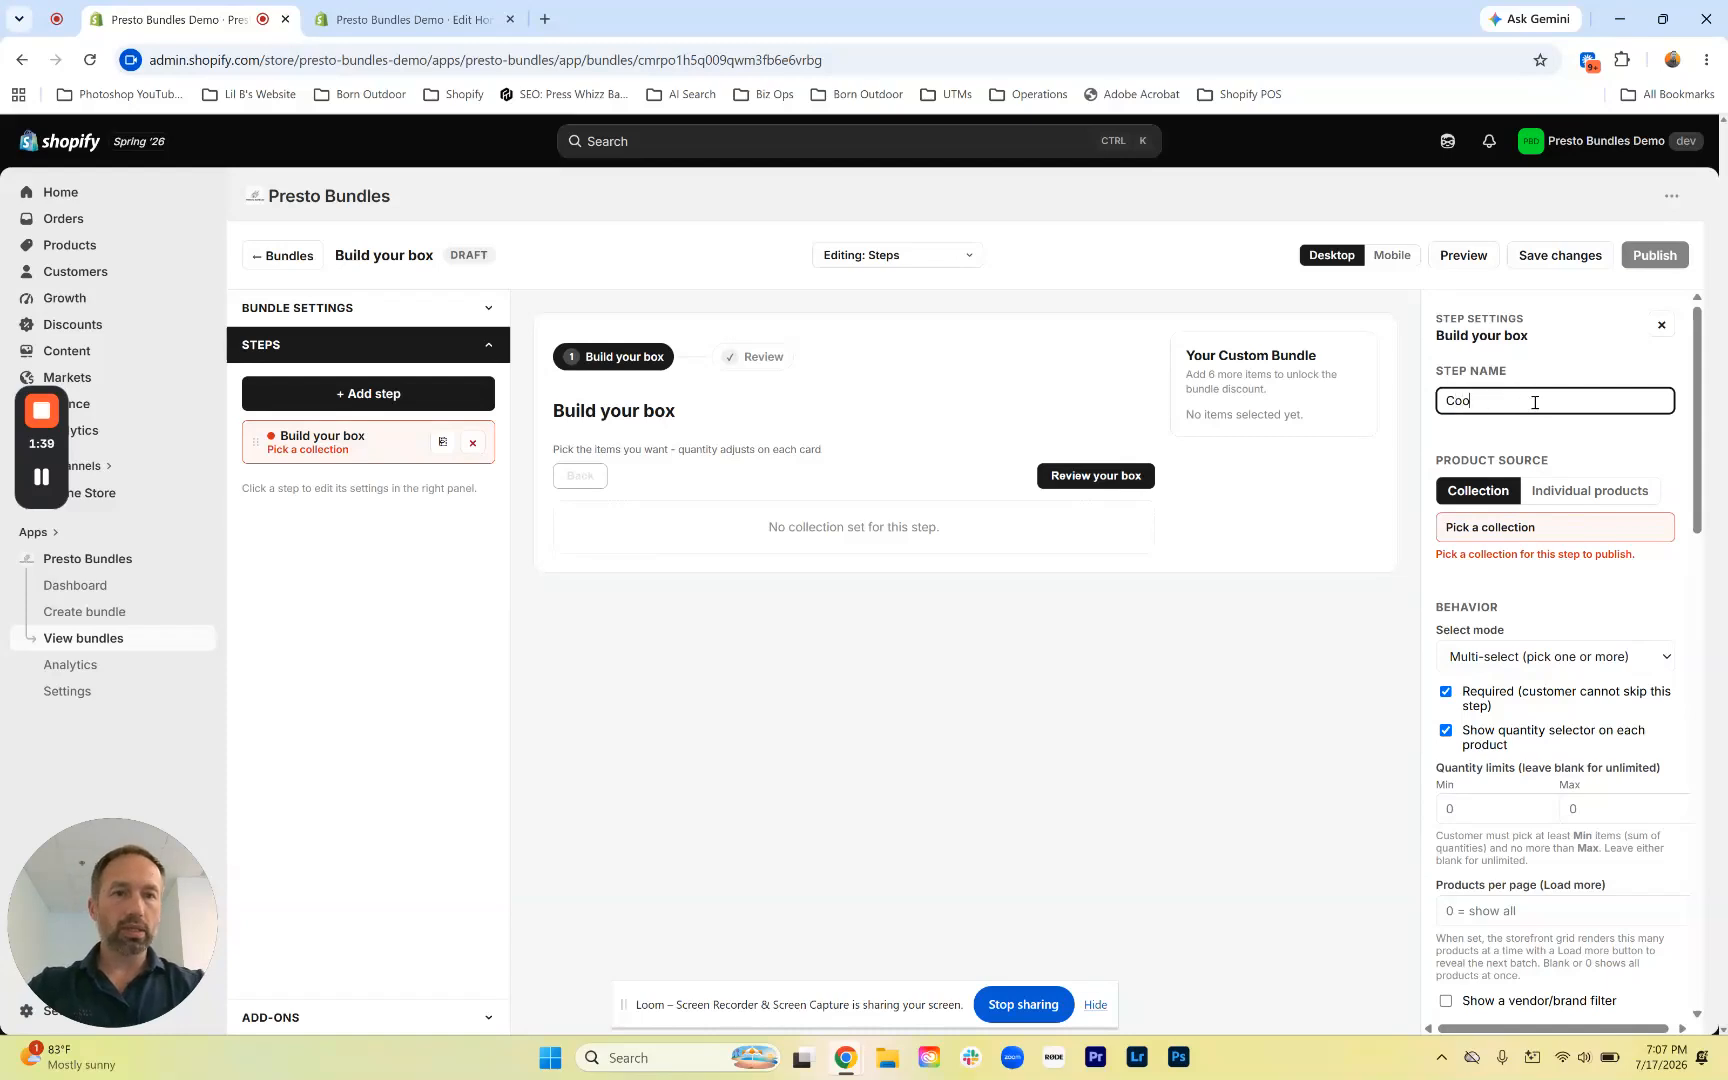
{"action": "type", "text": "l"}
{"action": "key", "text": "BackSpace"}
{"action": "type", "text": "kie Box"}
{"action": "left_click", "coordinate": [1555, 428]}
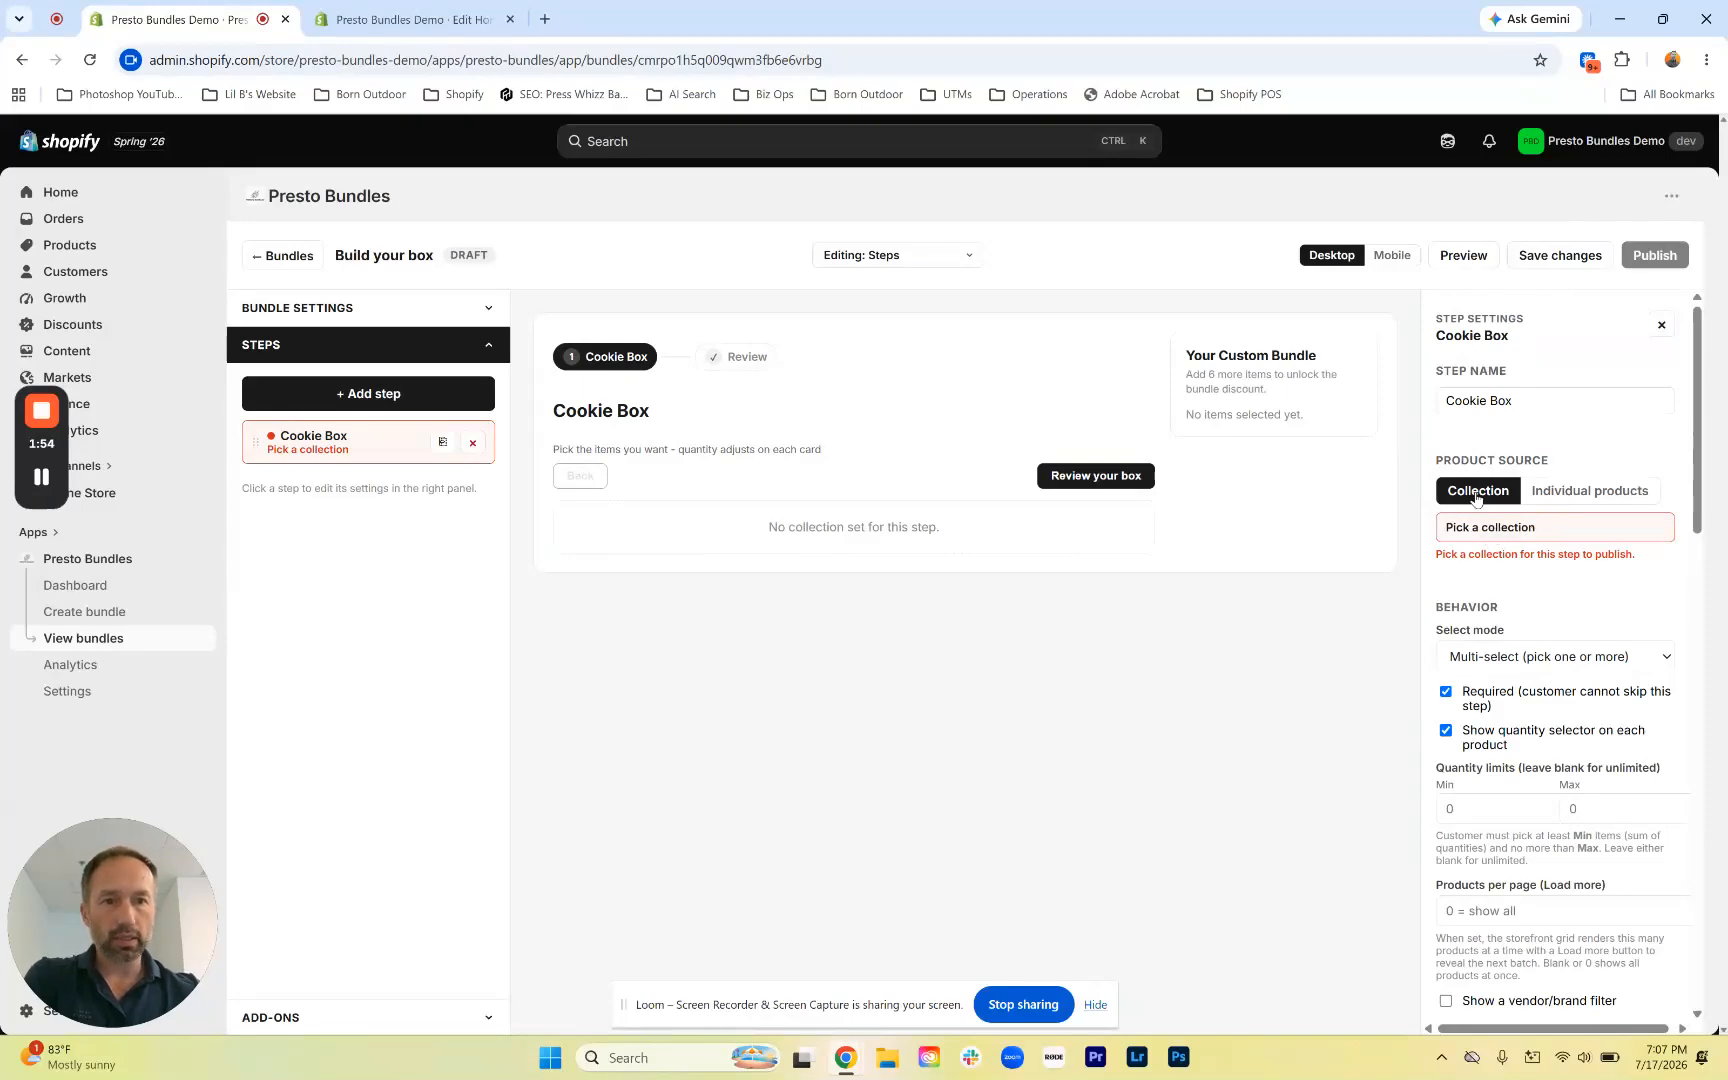
Set the Cookies collection as the product source for the Cookie Box step
{"action": "left_click", "coordinate": [1478, 532]}
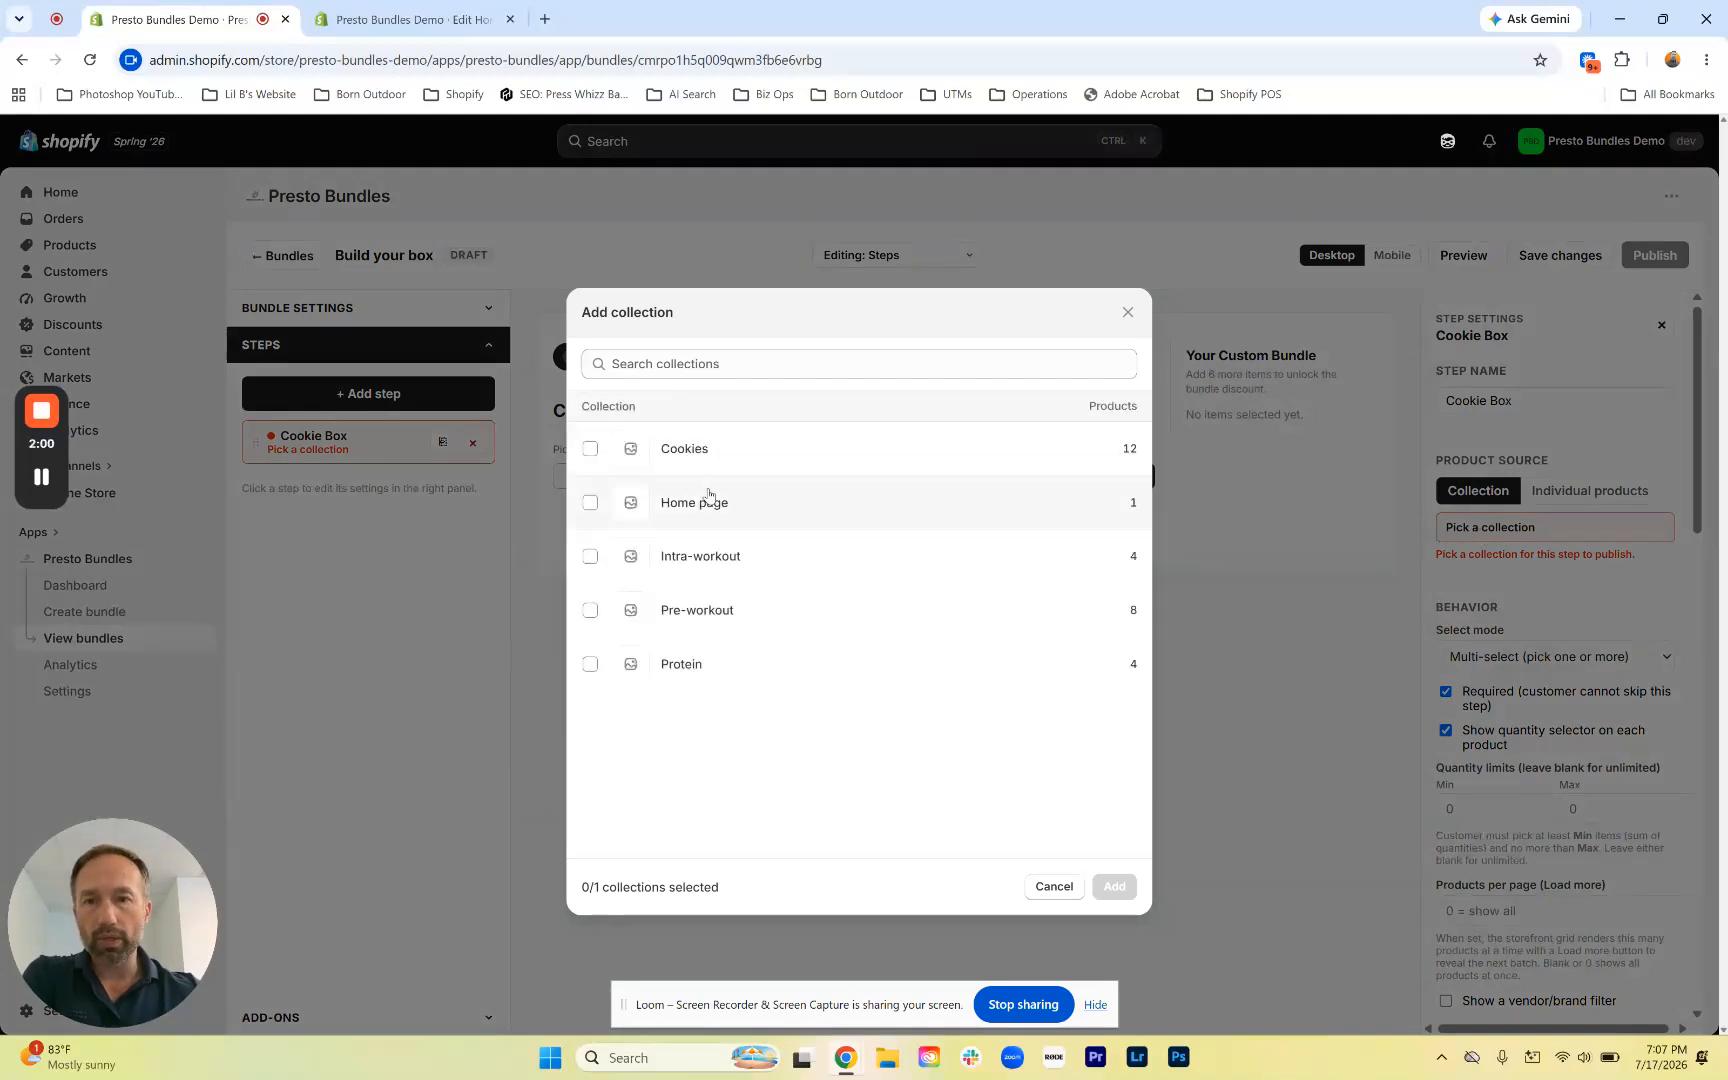
{"action": "left_click", "coordinate": [821, 461]}
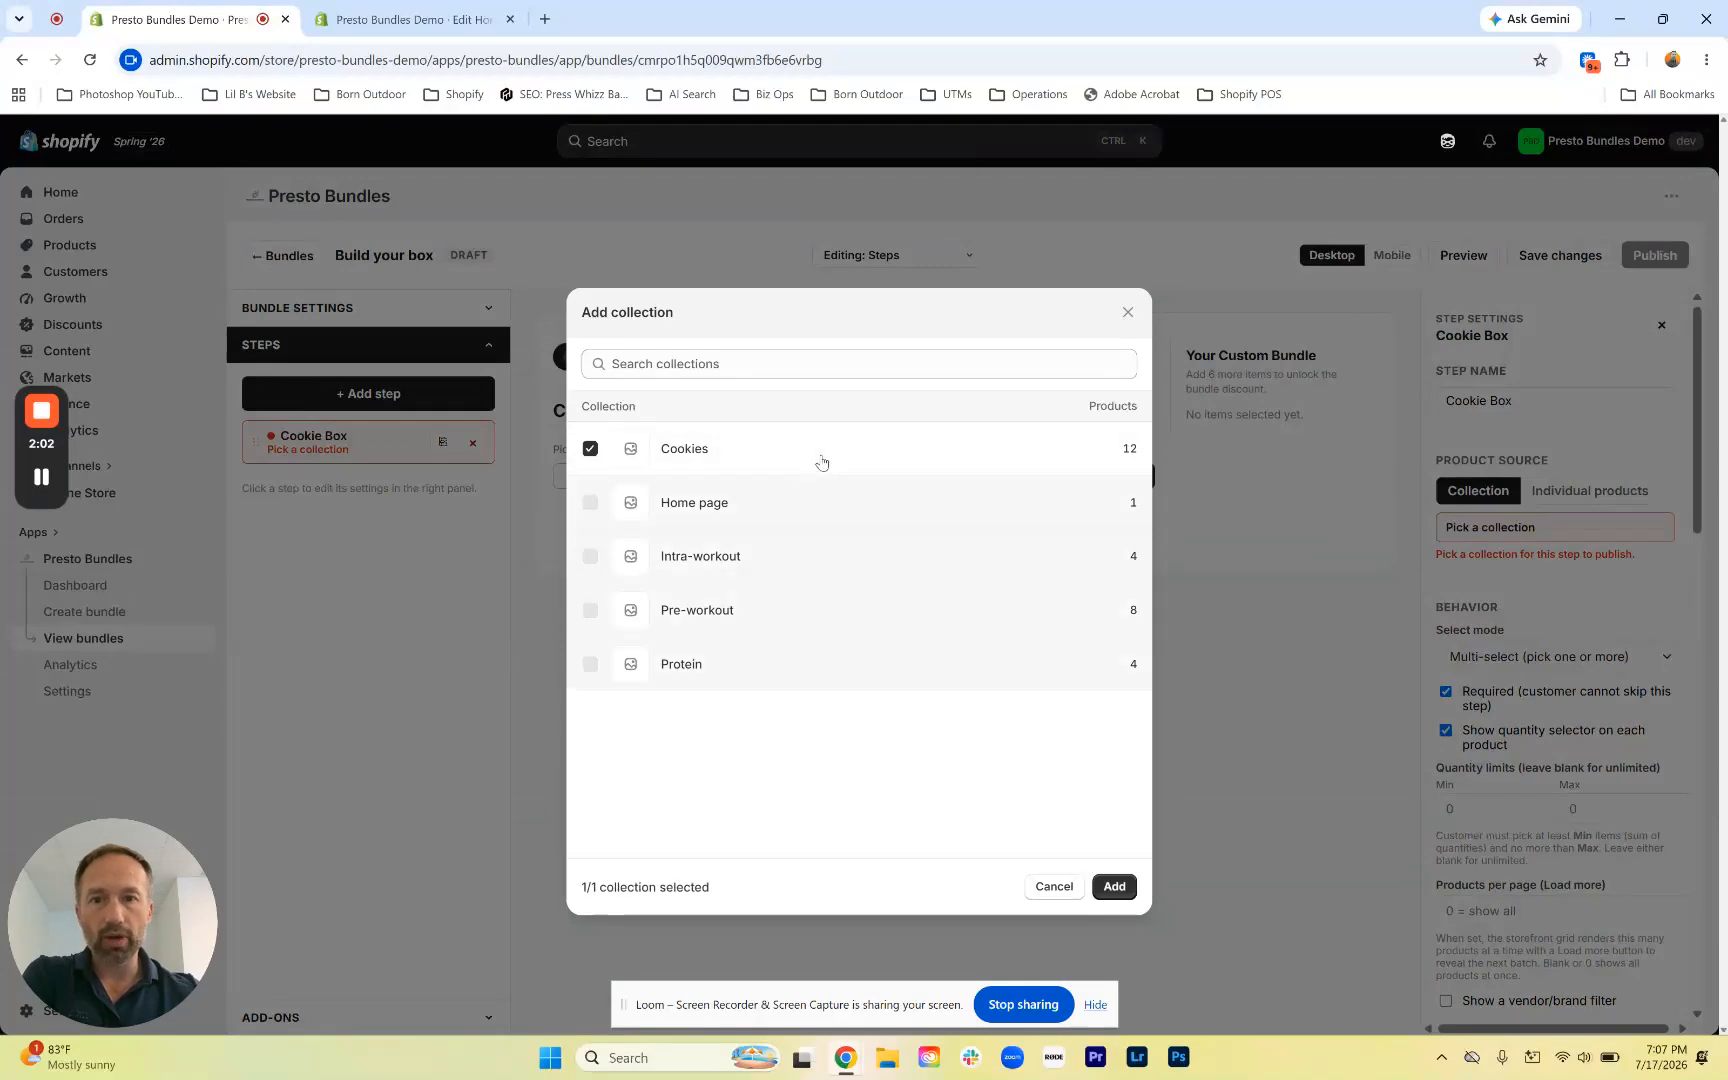
{"action": "left_click", "coordinate": [1112, 886]}
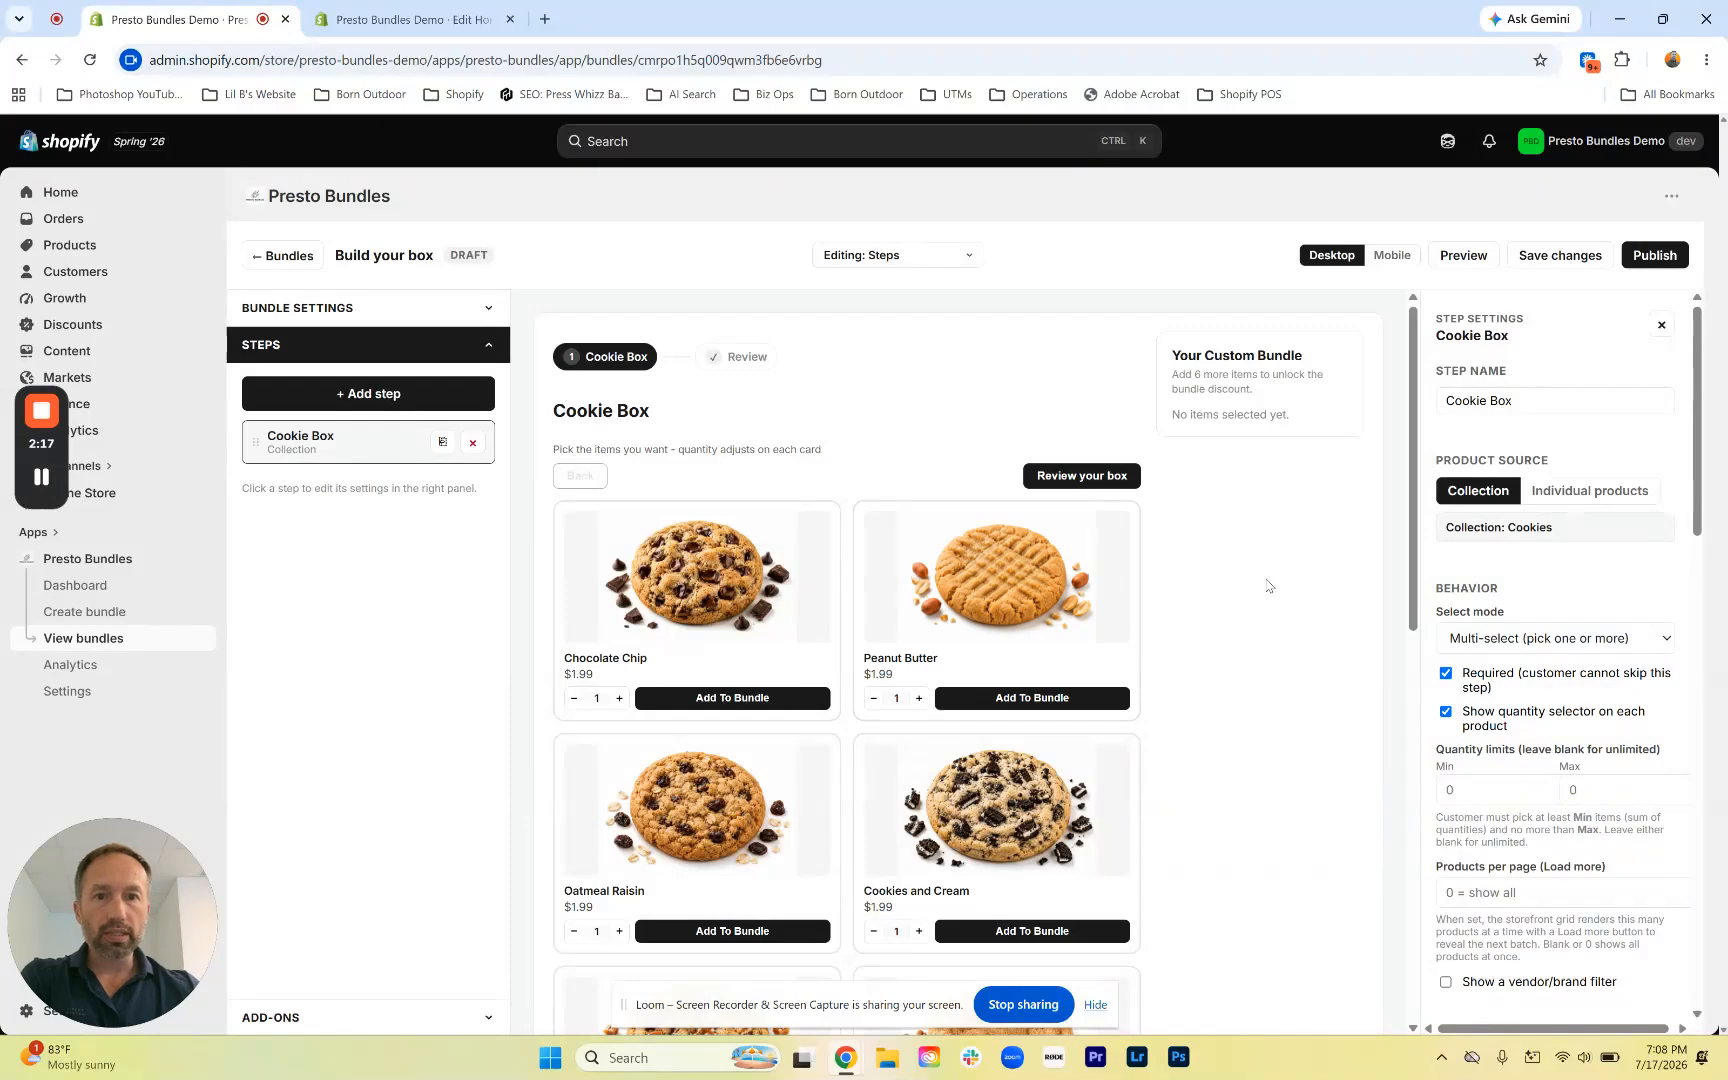
Look over the cookie product cards in the bundle preview and the remaining settings of the Cookie Box step
{"action": "scroll", "coordinate": [1240, 560], "scroll_direction": "down", "scroll_amount": 1}
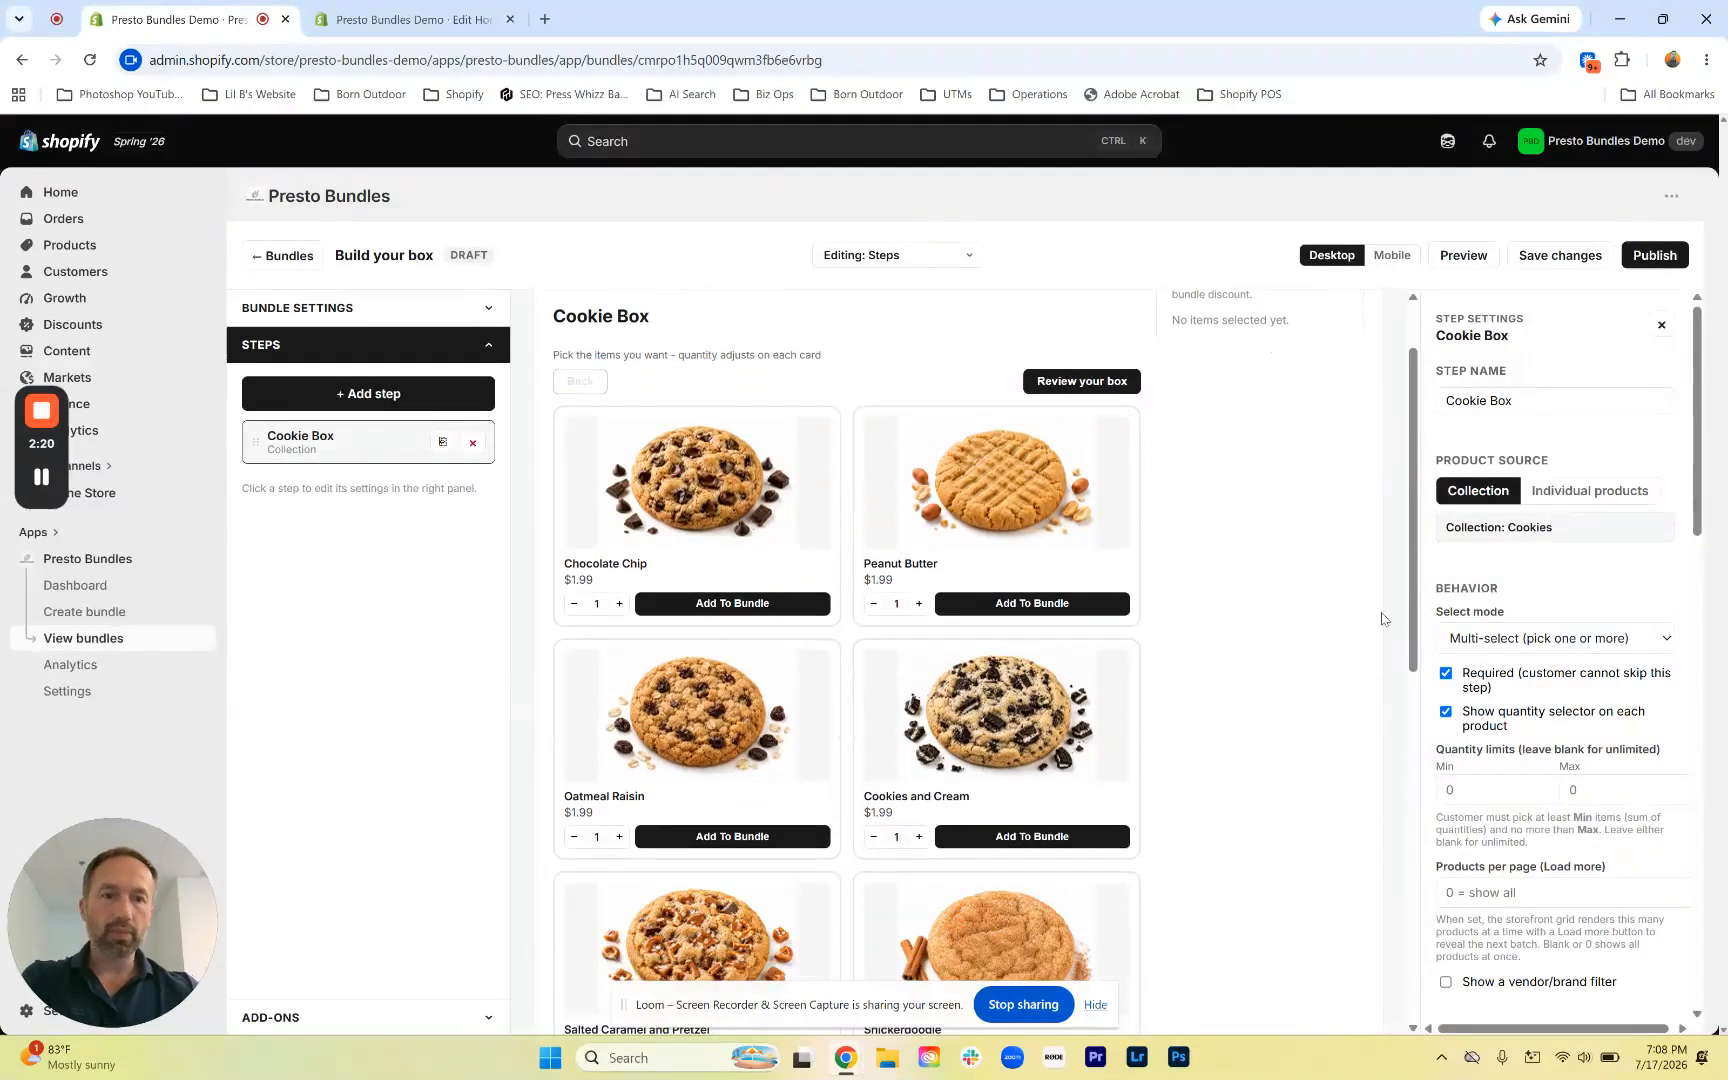
{"action": "scroll", "coordinate": [1490, 636], "scroll_direction": "down", "scroll_amount": 3}
{"action": "scroll", "coordinate": [1480, 420], "scroll_direction": "up", "scroll_amount": 3}
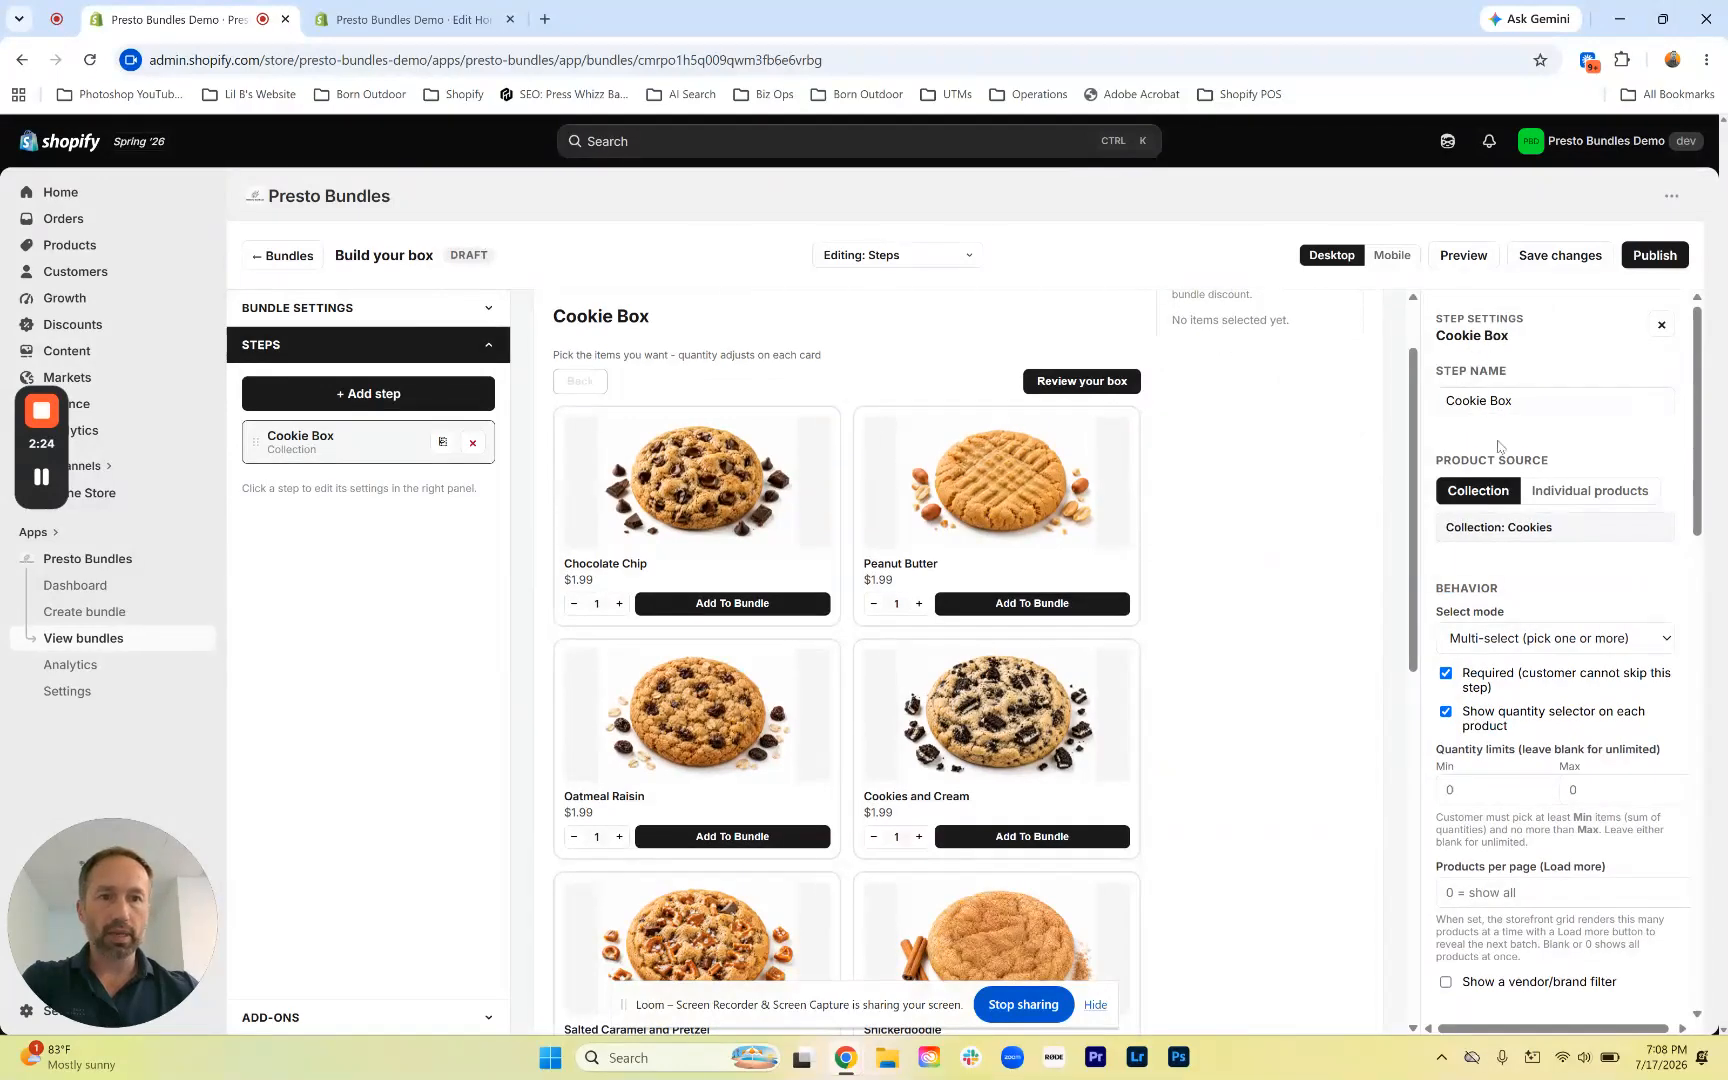
{"action": "scroll", "coordinate": [1505, 540], "scroll_direction": "down", "scroll_amount": 5}
{"action": "scroll", "coordinate": [1508, 568], "scroll_direction": "down", "scroll_amount": 2}
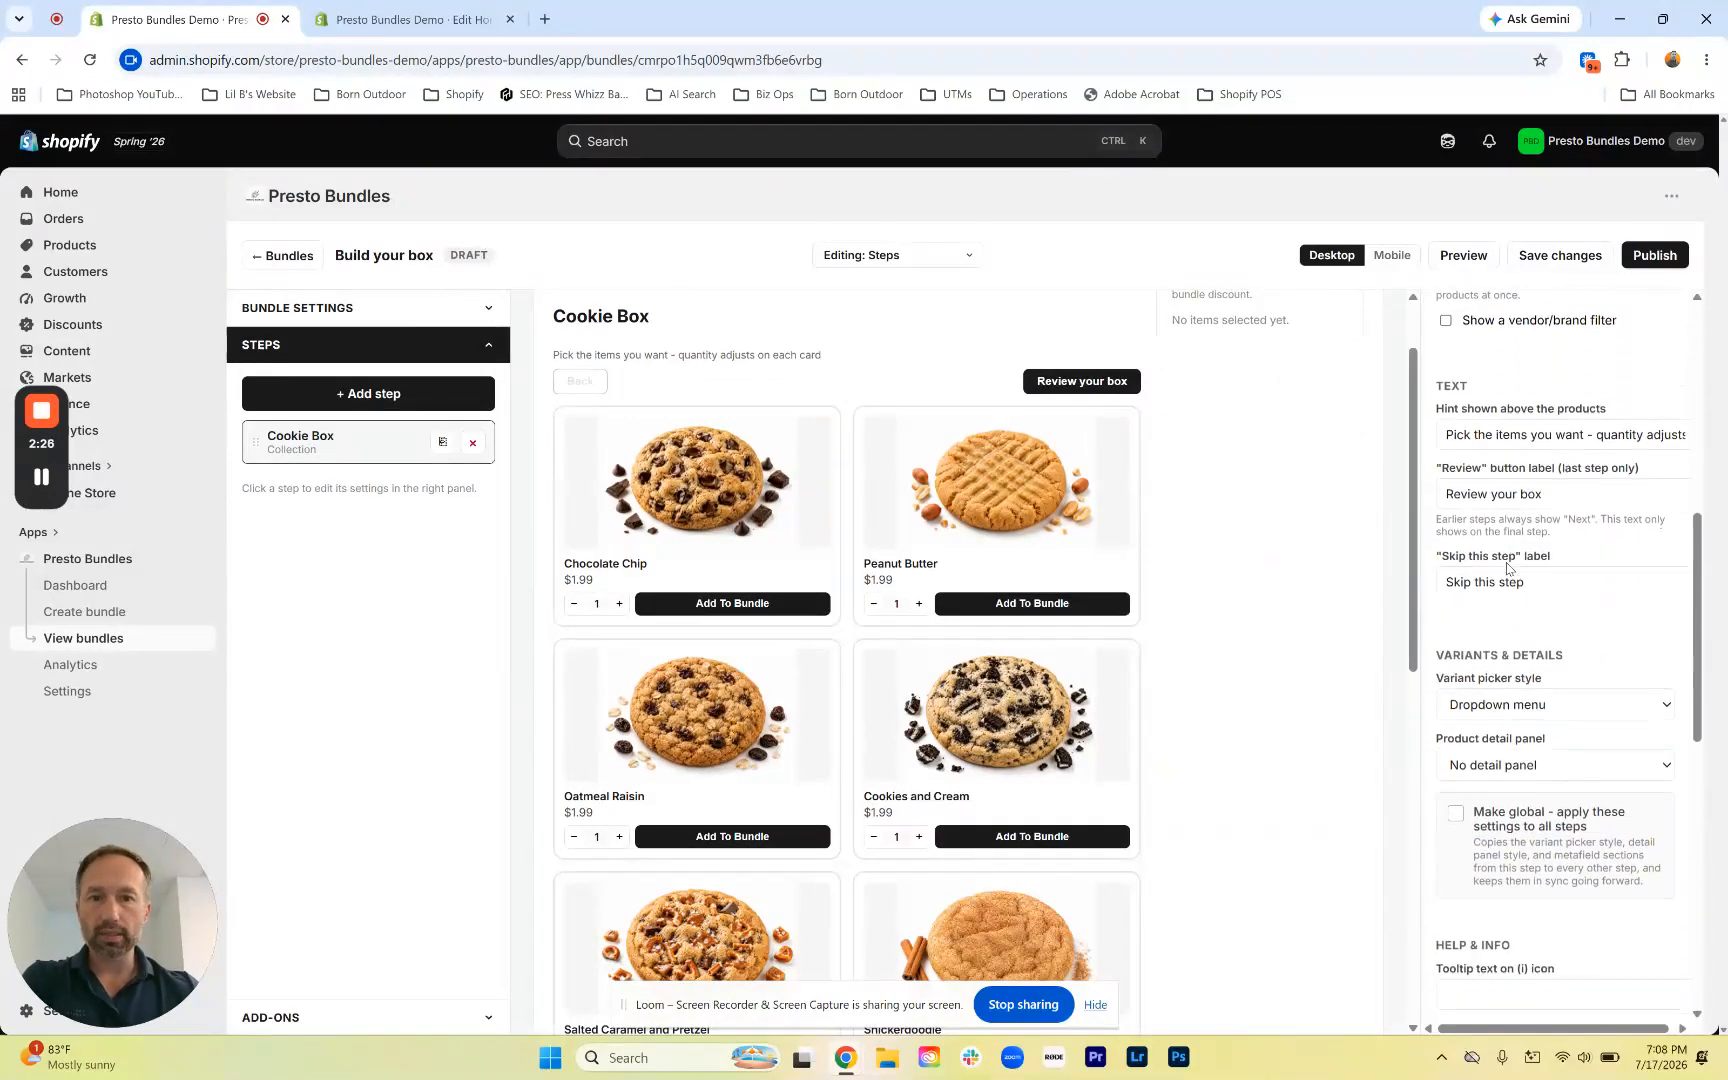
{"action": "scroll", "coordinate": [1508, 568], "scroll_direction": "up", "scroll_amount": 7}
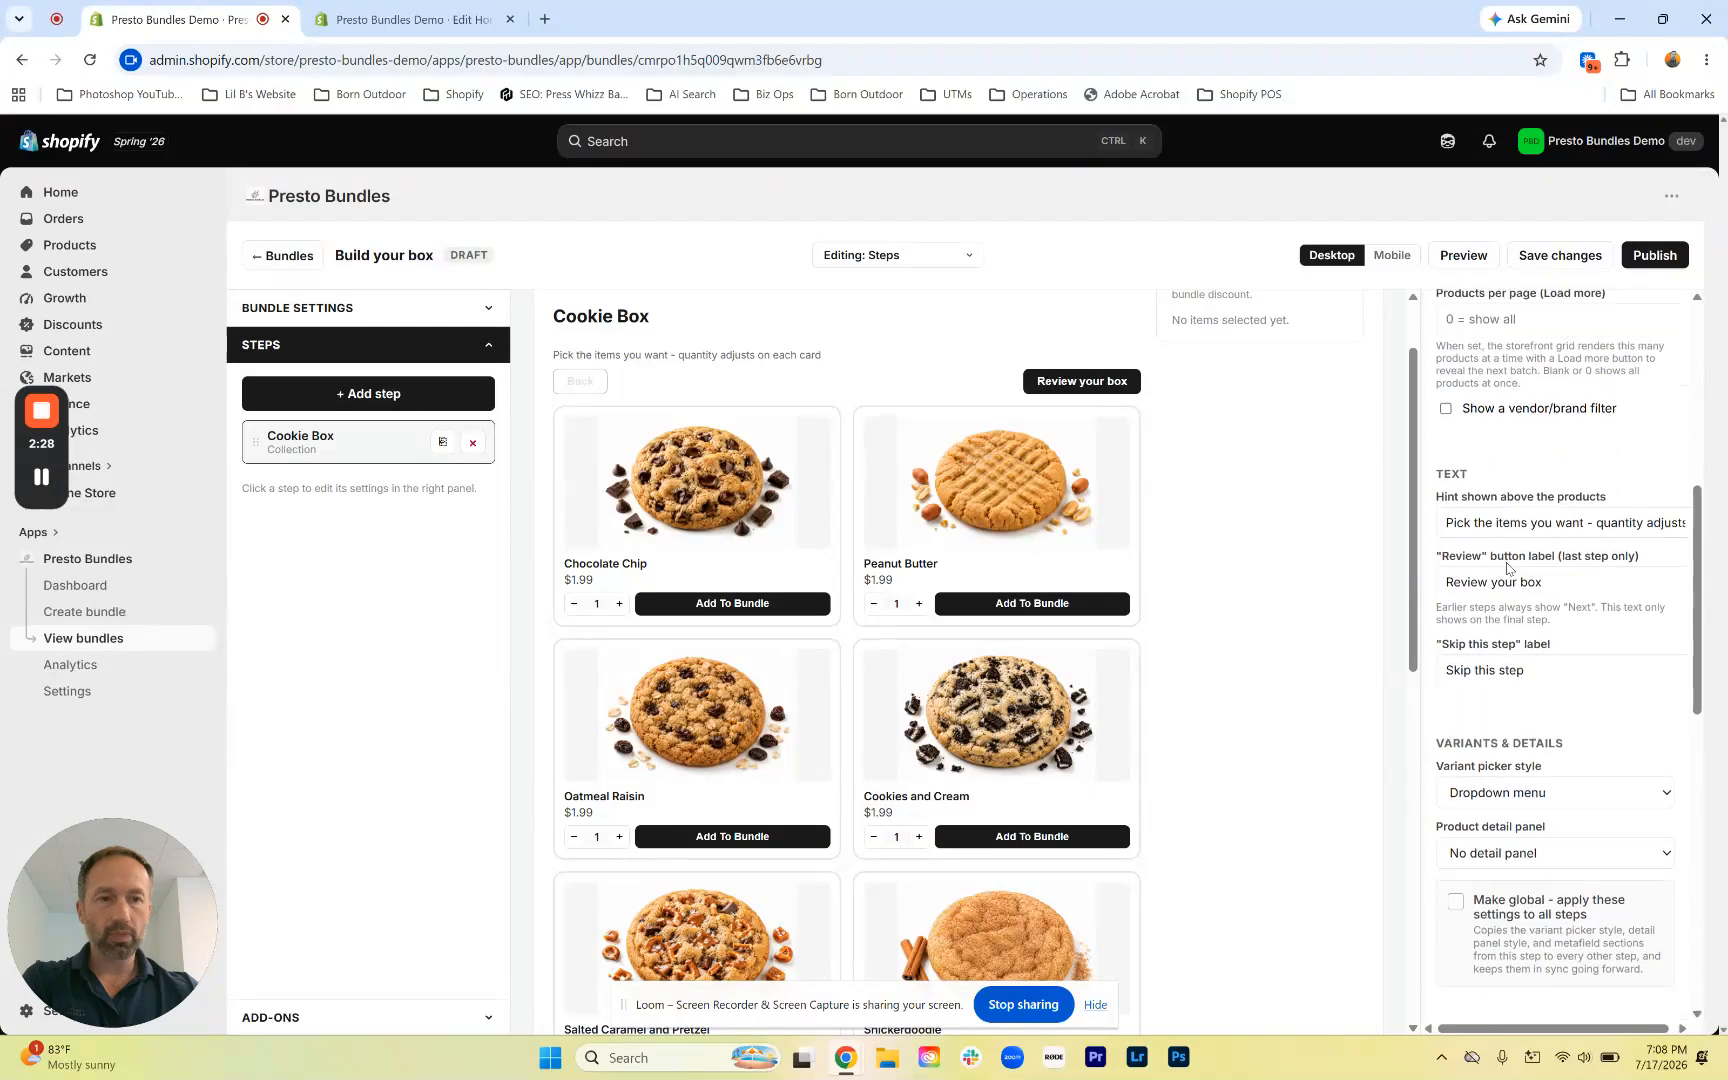
{"action": "scroll", "coordinate": [964, 620], "scroll_direction": "up", "scroll_amount": 1}
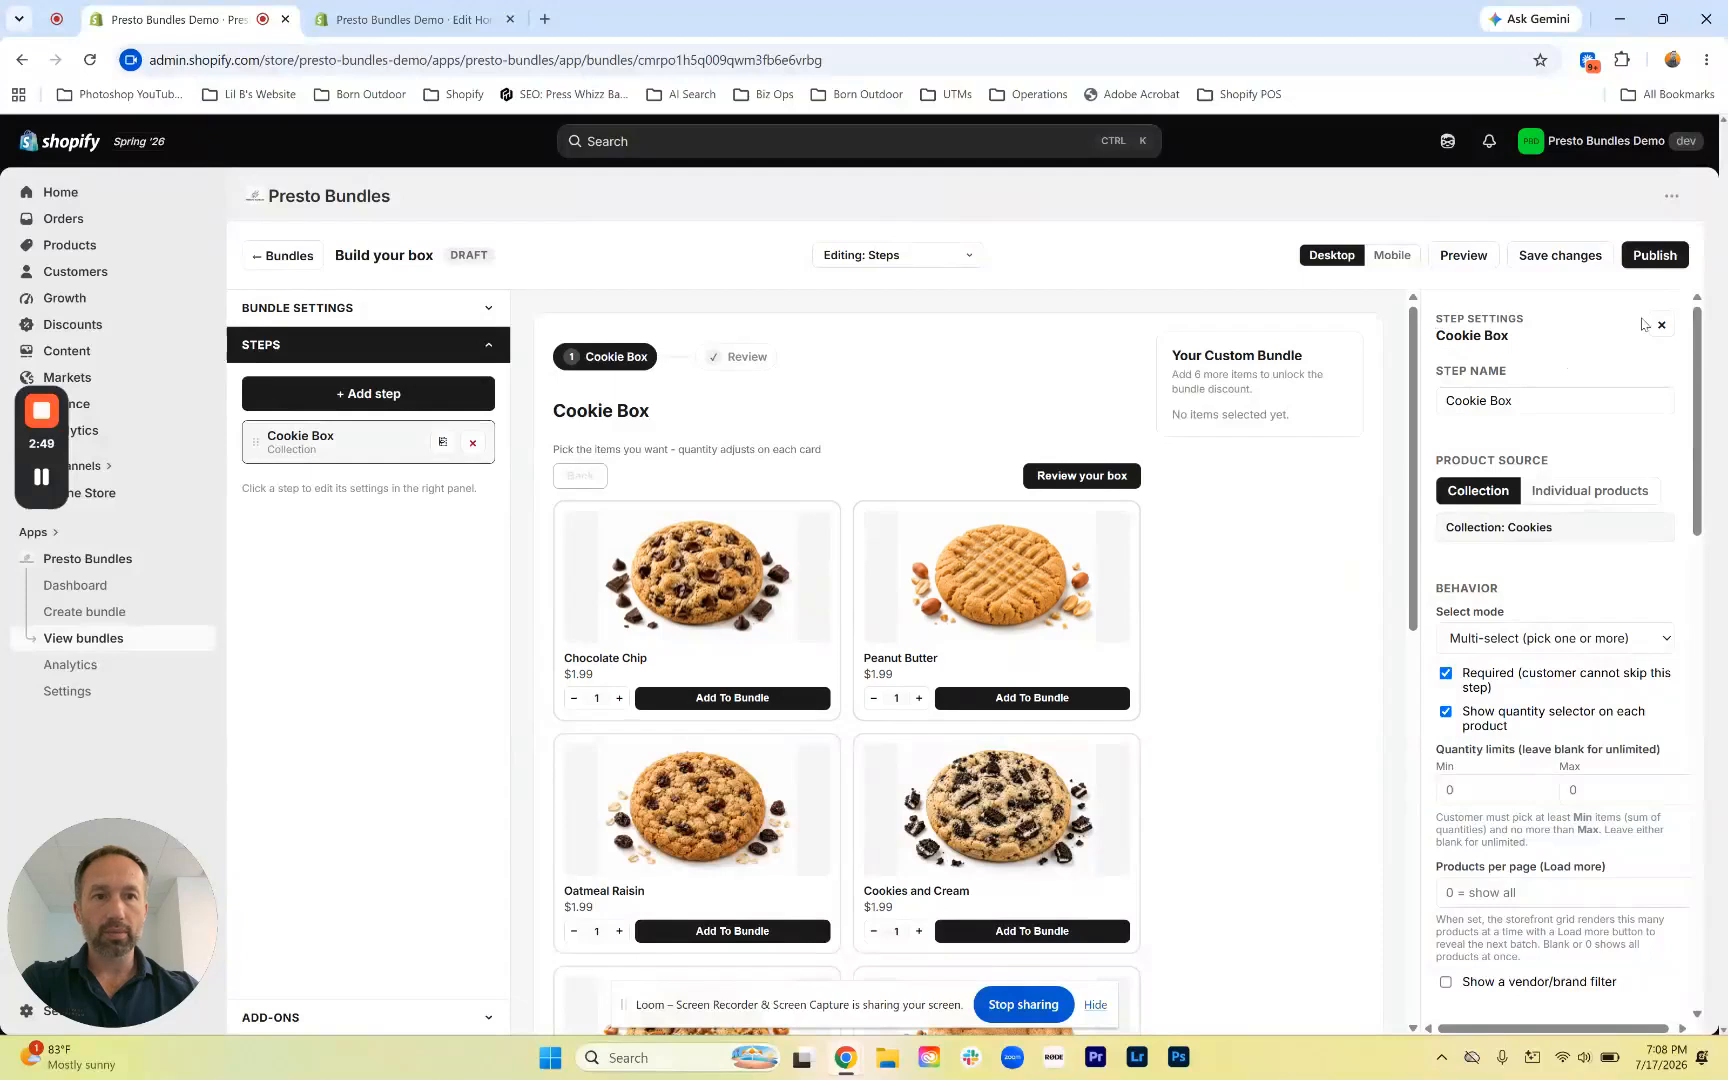
Close the step settings and set the bundle's desktop layout to 3 cards per row
{"action": "left_click", "coordinate": [1661, 325]}
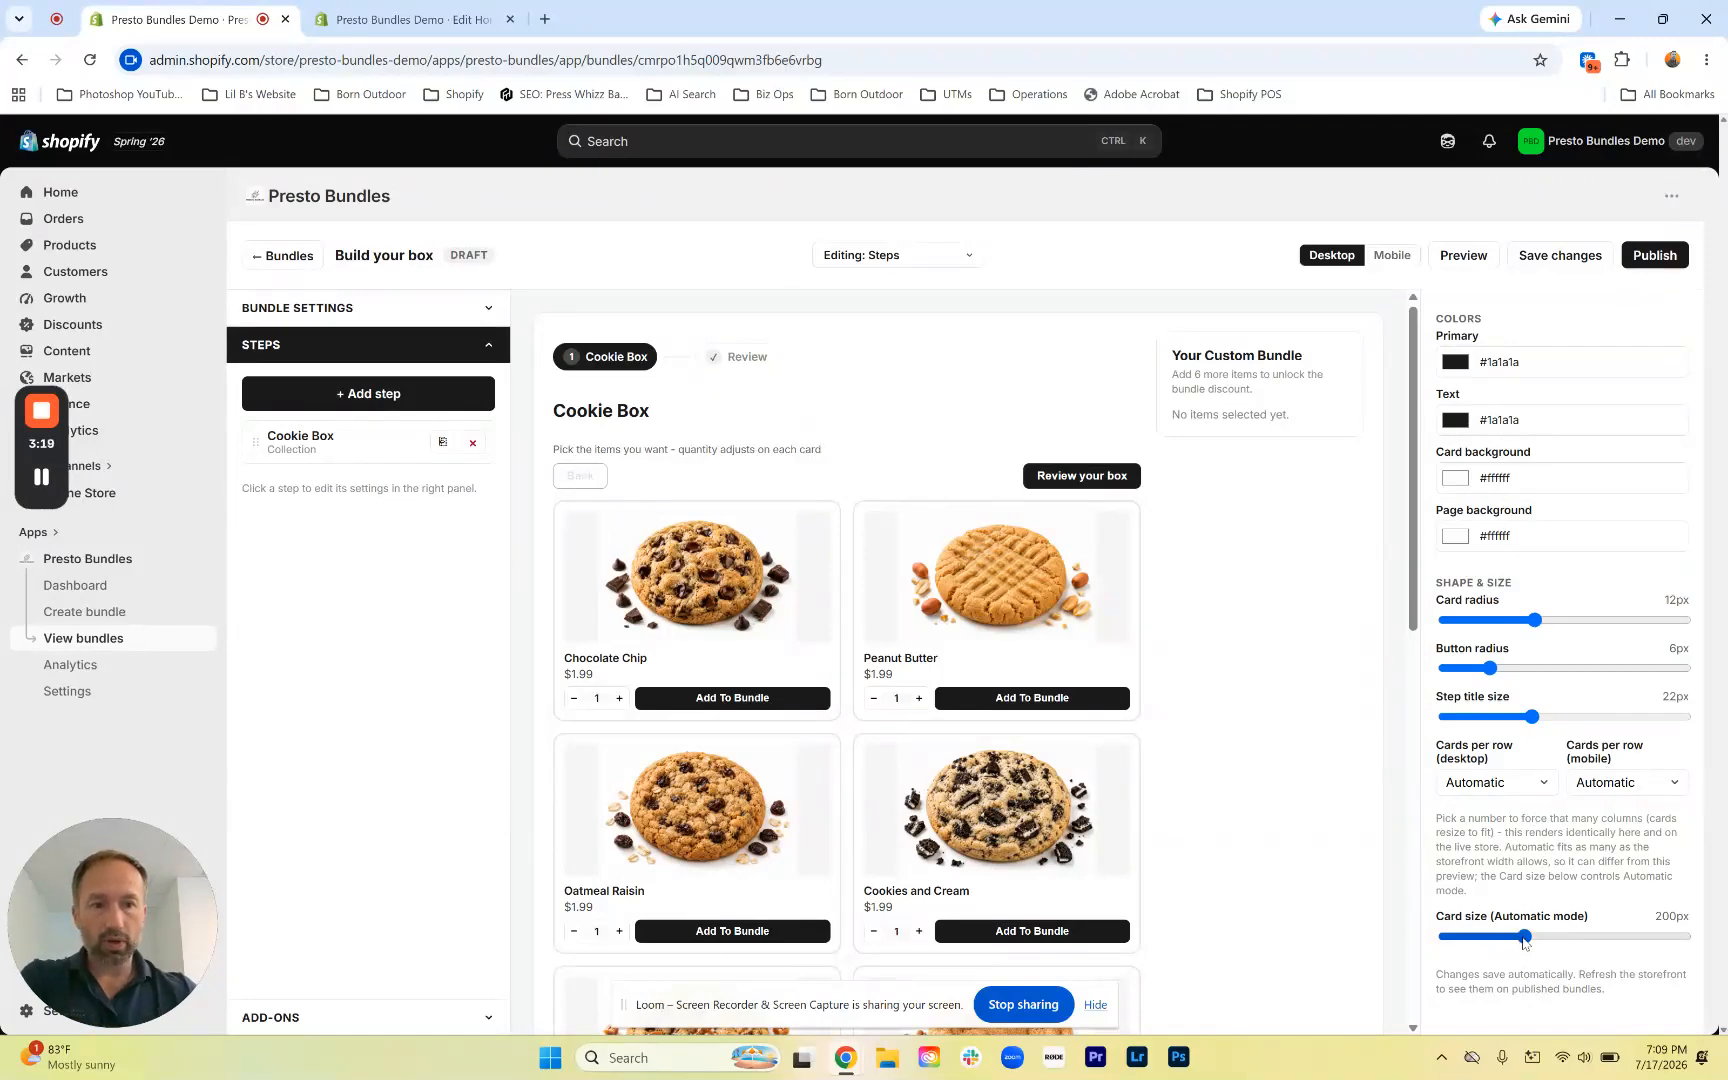
{"action": "mouse_move", "coordinate": [1524, 938]}
{"action": "left_mouse_down"}
{"action": "mouse_move", "coordinate": [1493, 938]}
{"action": "mouse_move", "coordinate": [1680, 936]}
{"action": "mouse_move", "coordinate": [1510, 955]}
{"action": "mouse_move", "coordinate": [1526, 955]}
{"action": "left_mouse_up"}
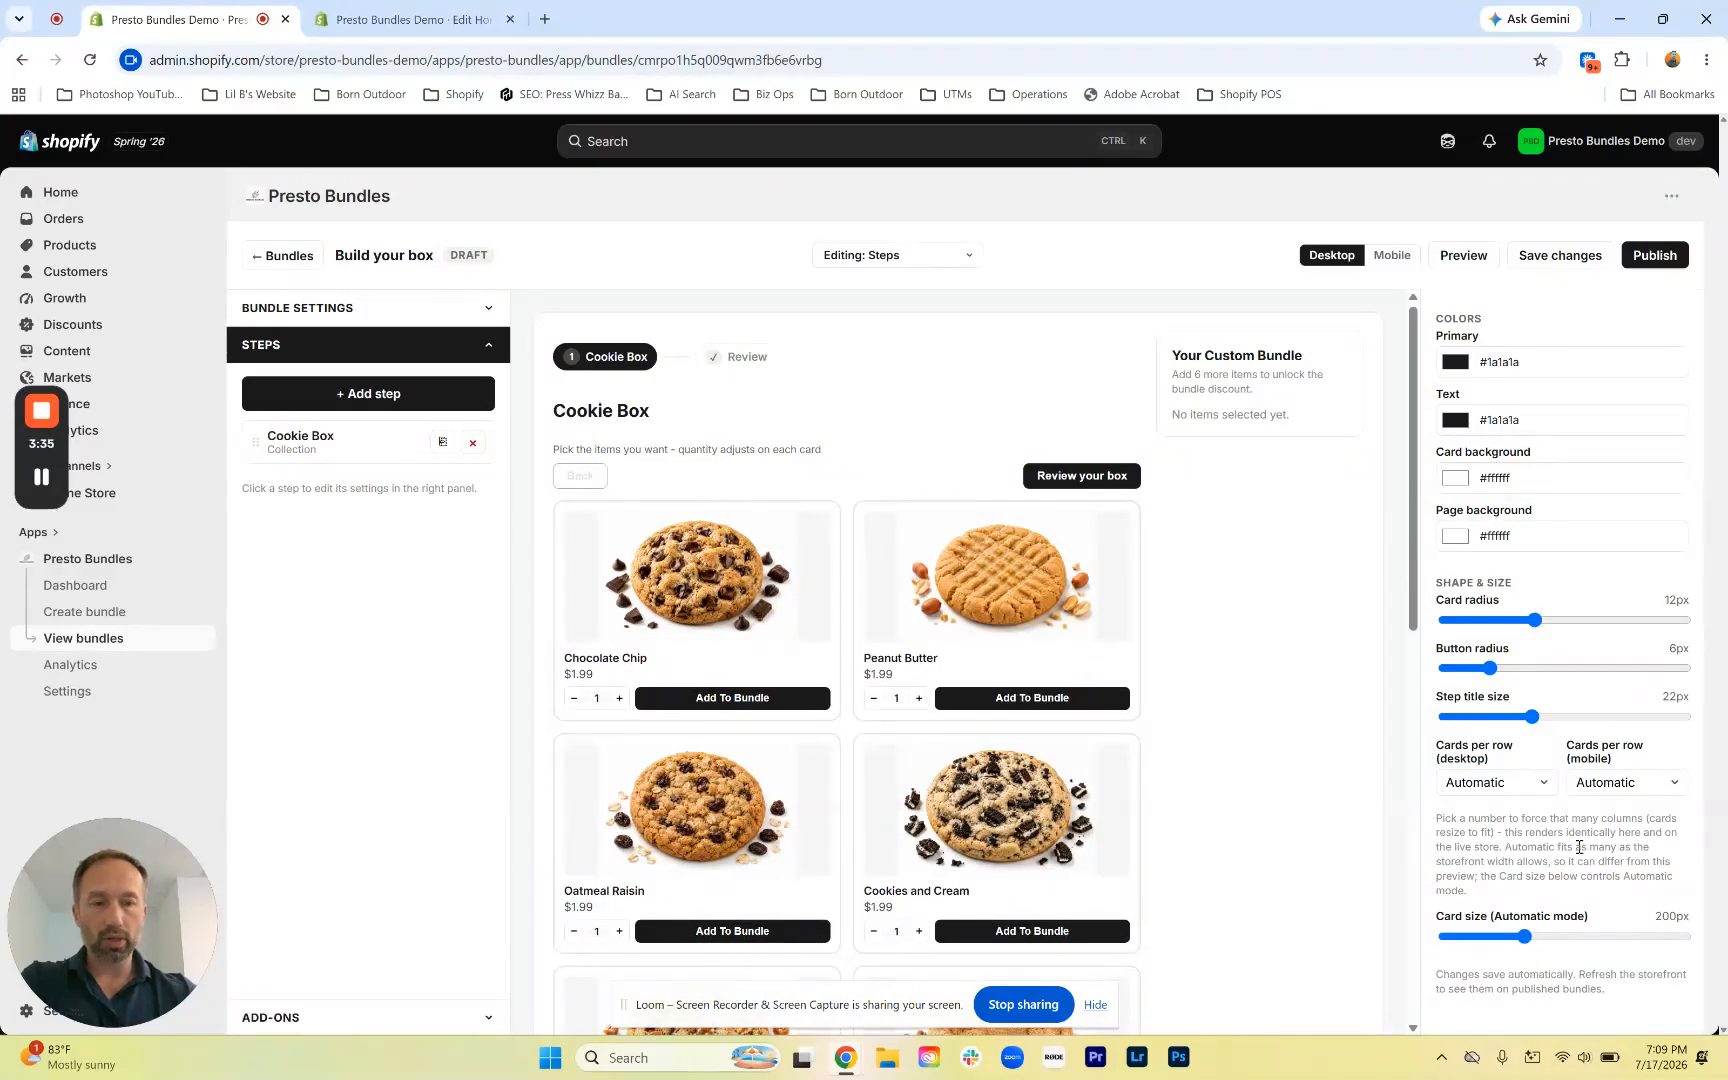
{"action": "left_click", "coordinate": [1496, 784]}
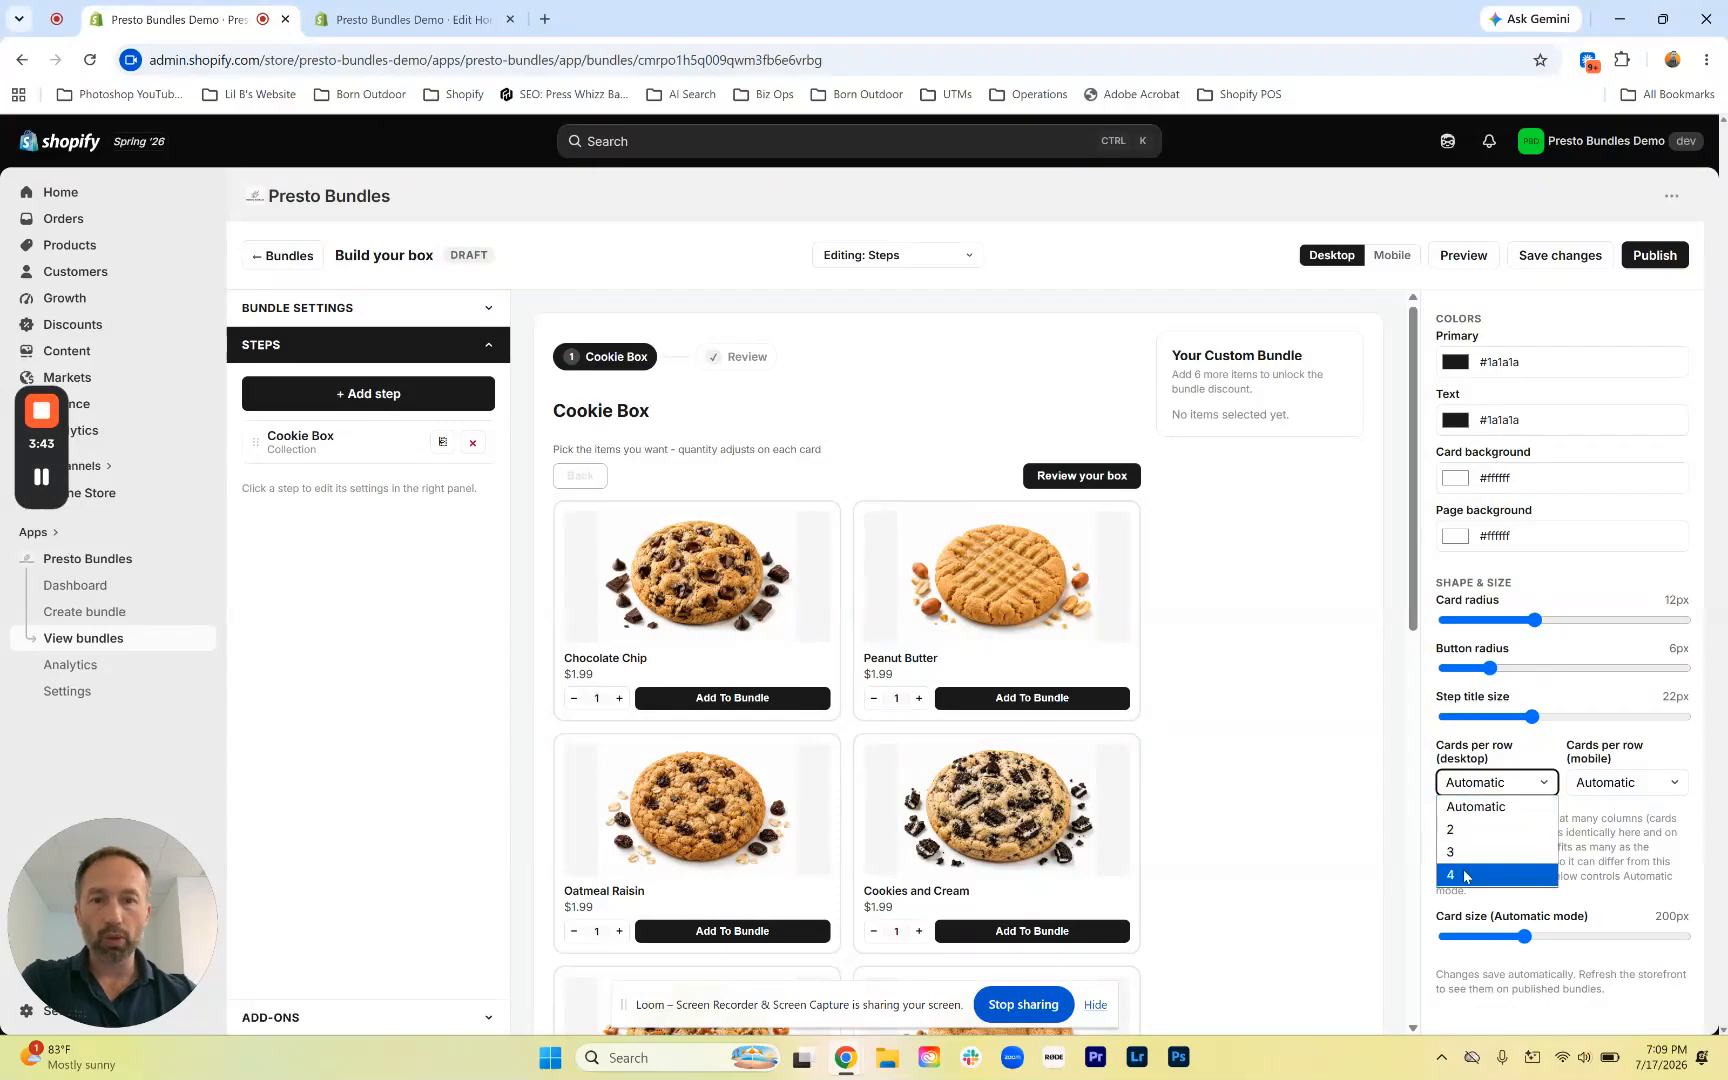
{"action": "left_click", "coordinate": [1600, 784]}
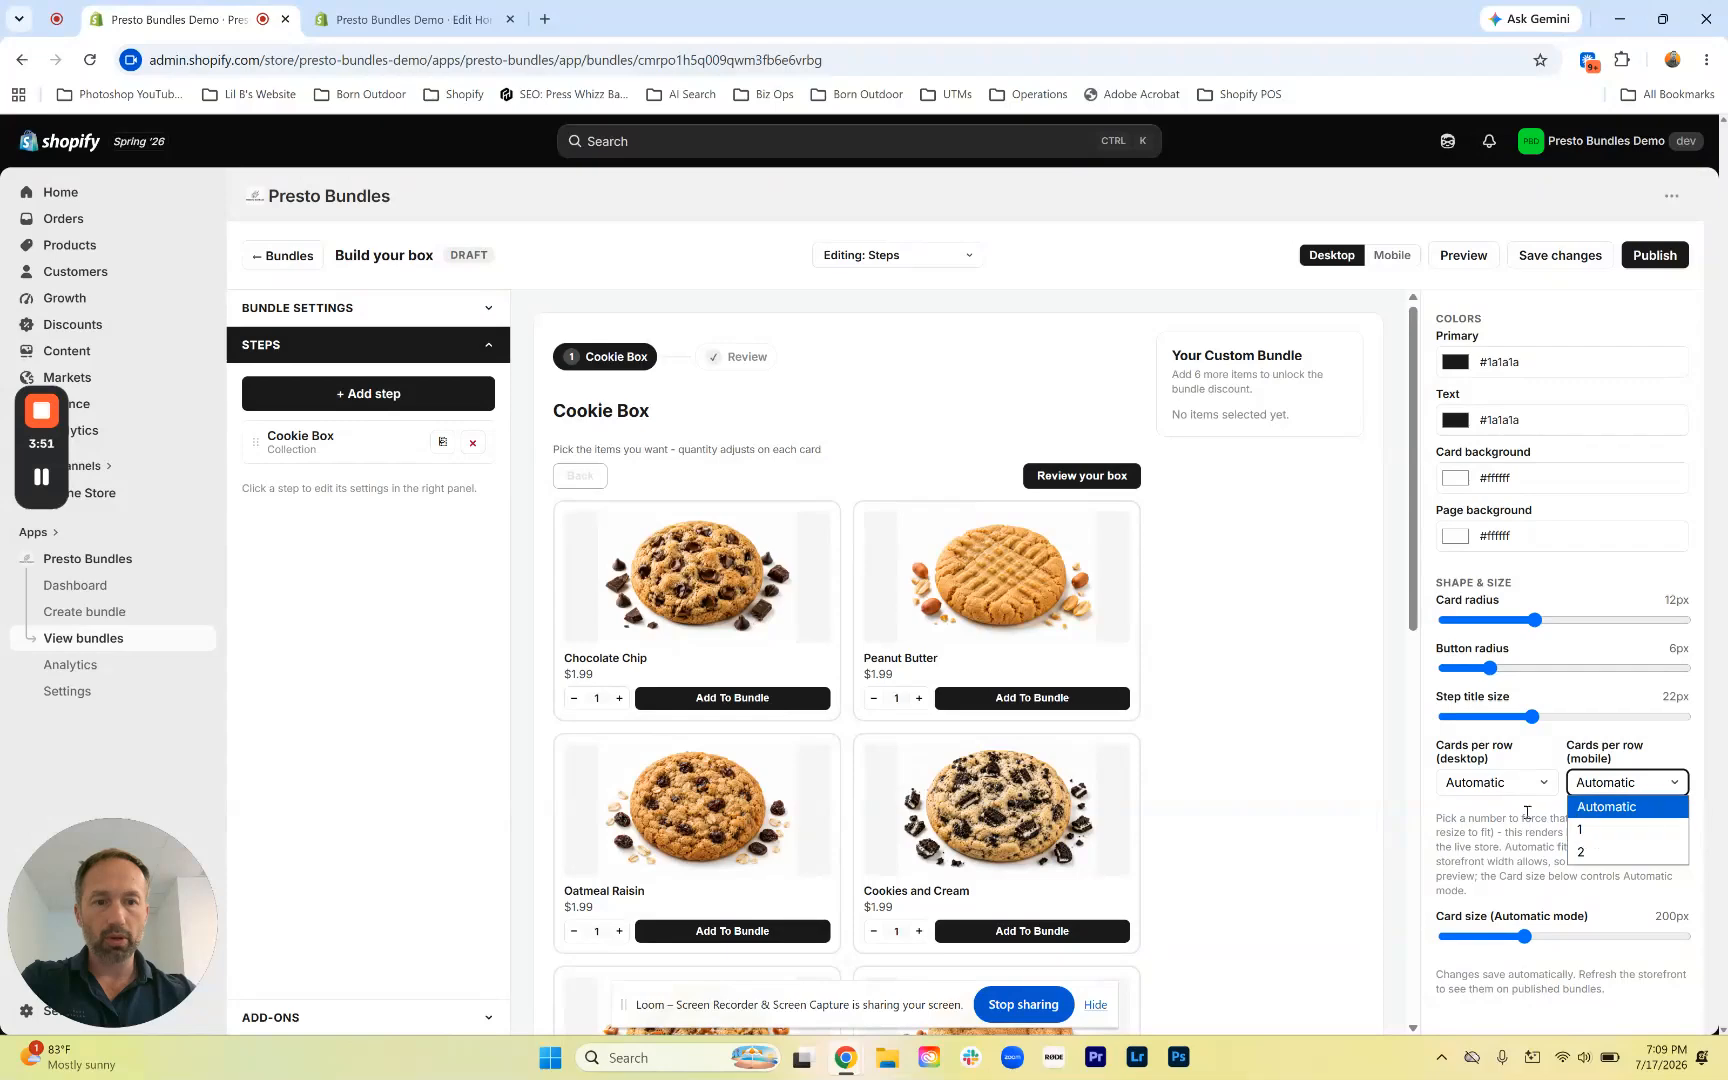
{"action": "left_click", "coordinate": [1512, 786]}
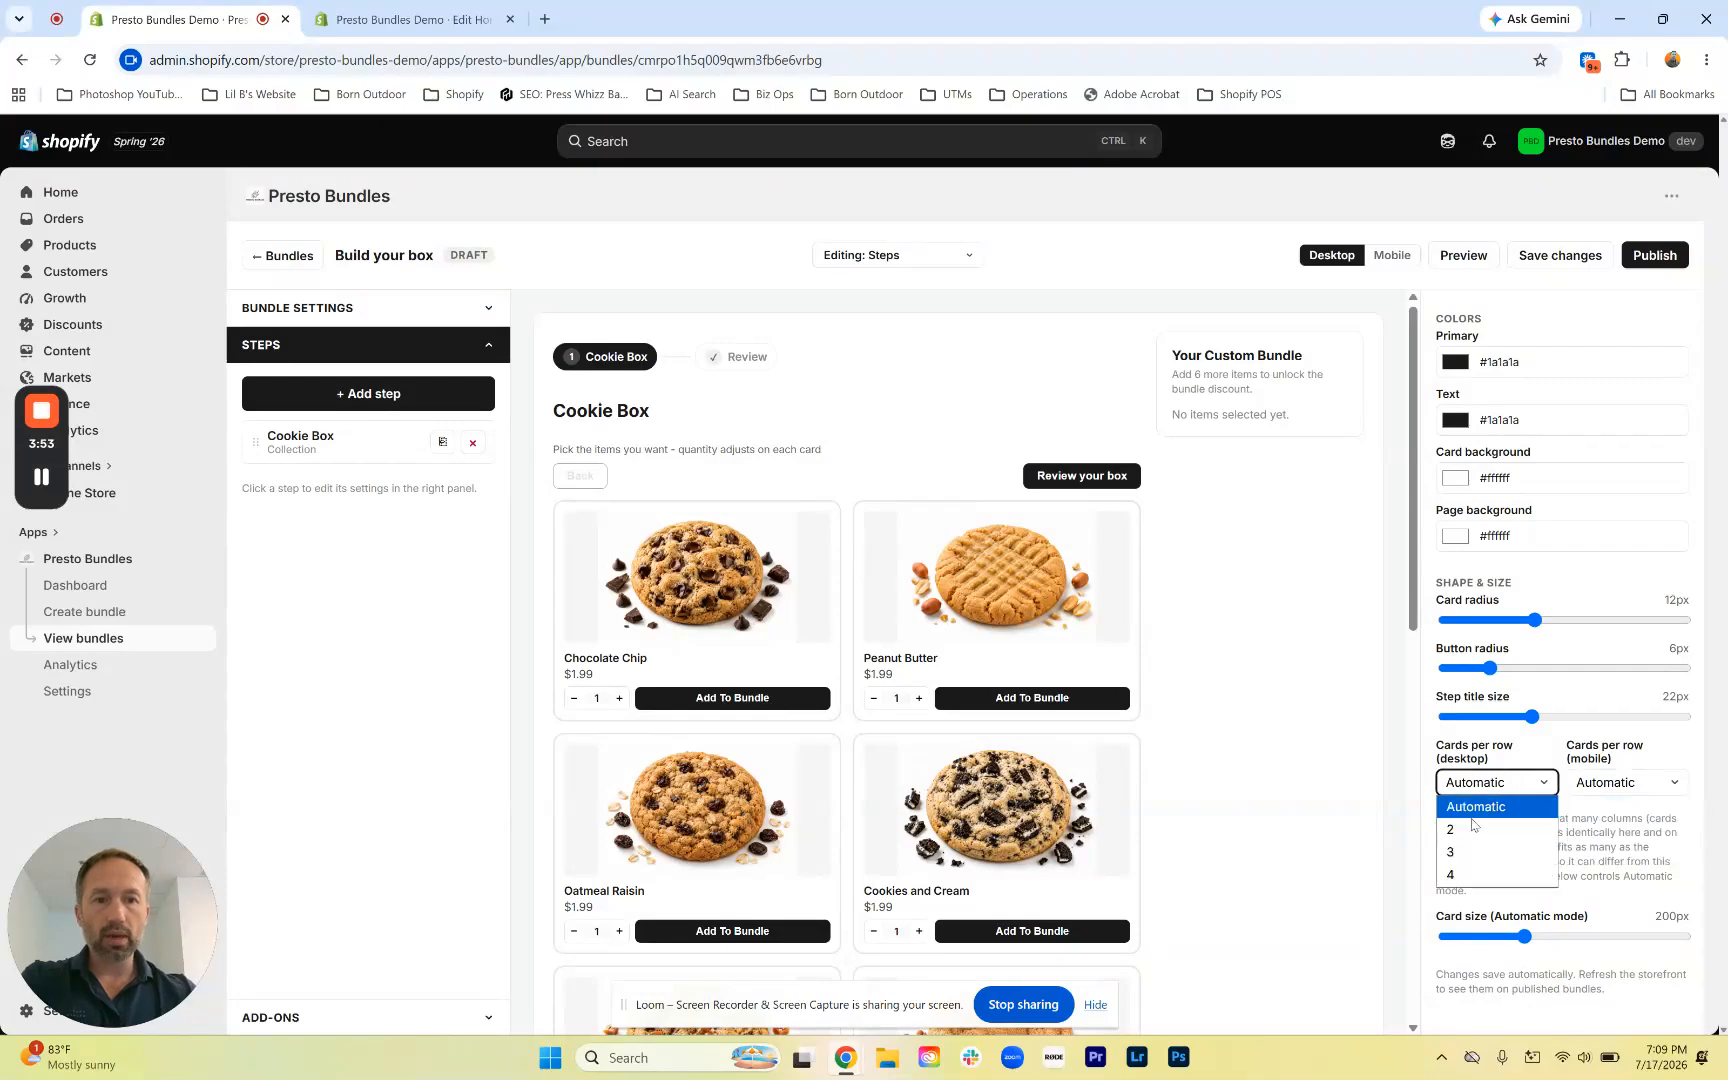
{"action": "left_click", "coordinate": [1467, 855]}
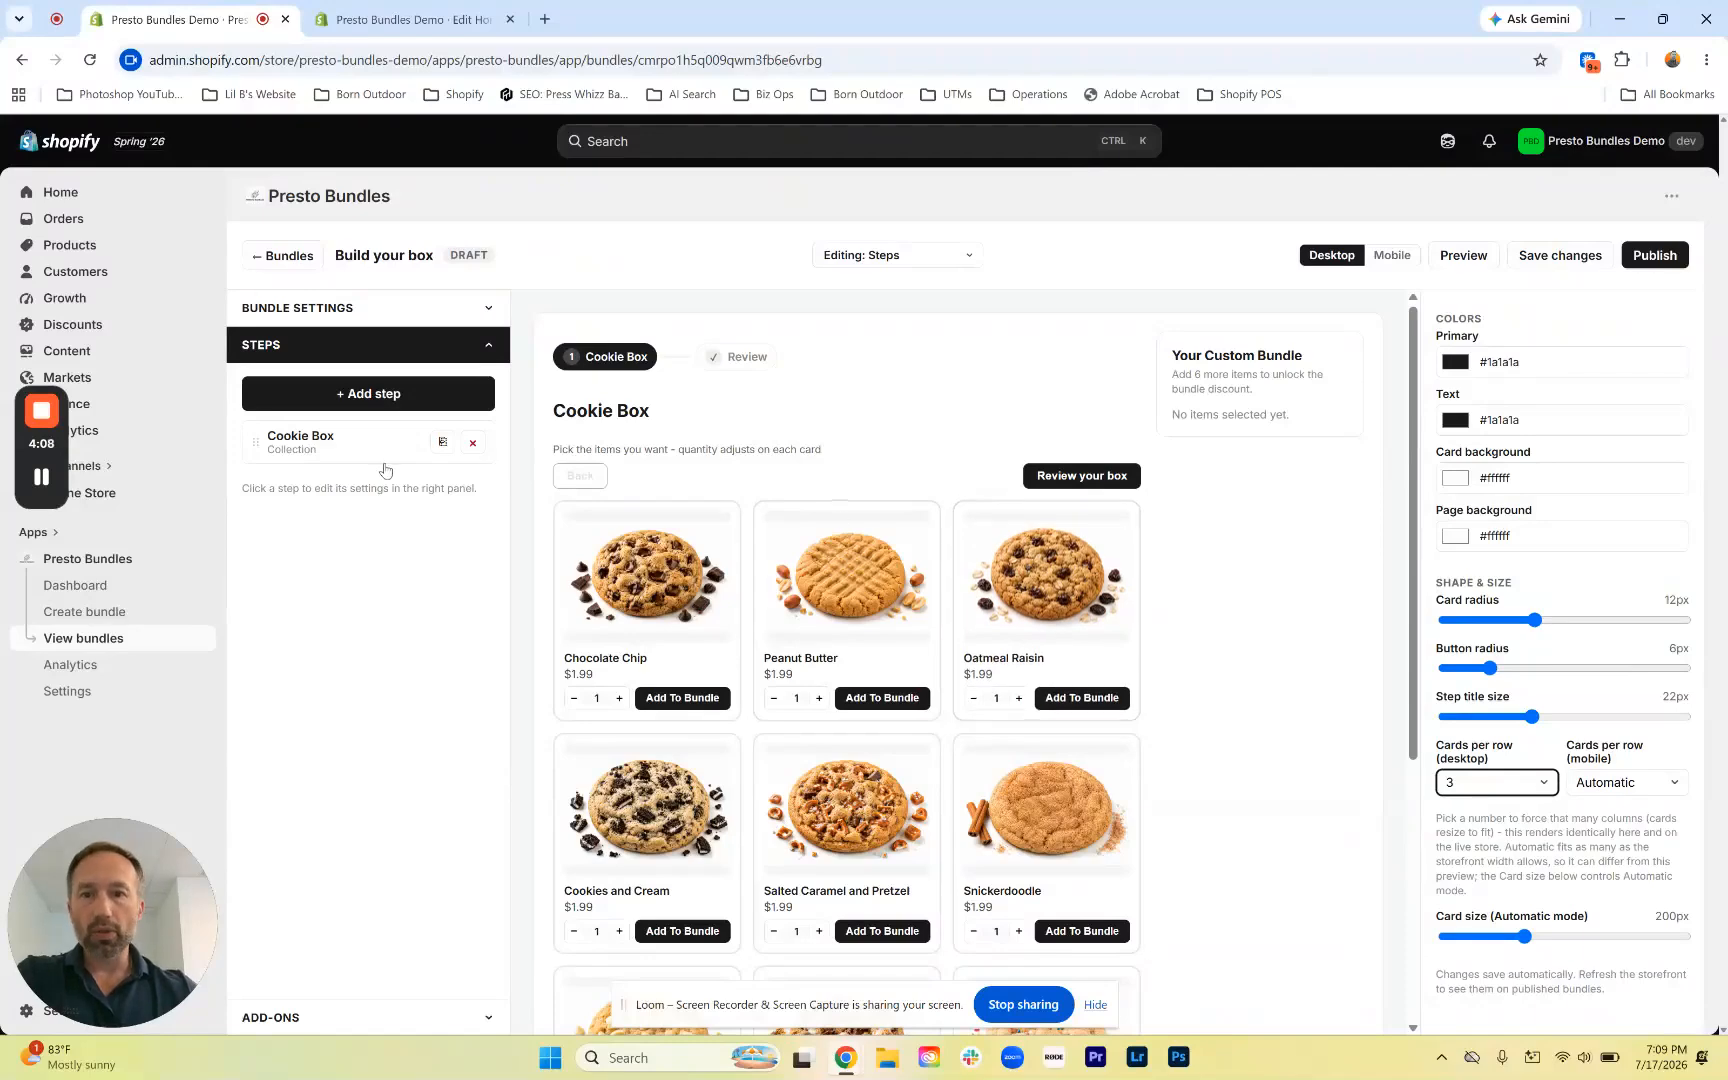
Reopen the Cookie Box step's settings and keep its select mode on Multi-select (pick one or more)
{"action": "left_click", "coordinate": [313, 449]}
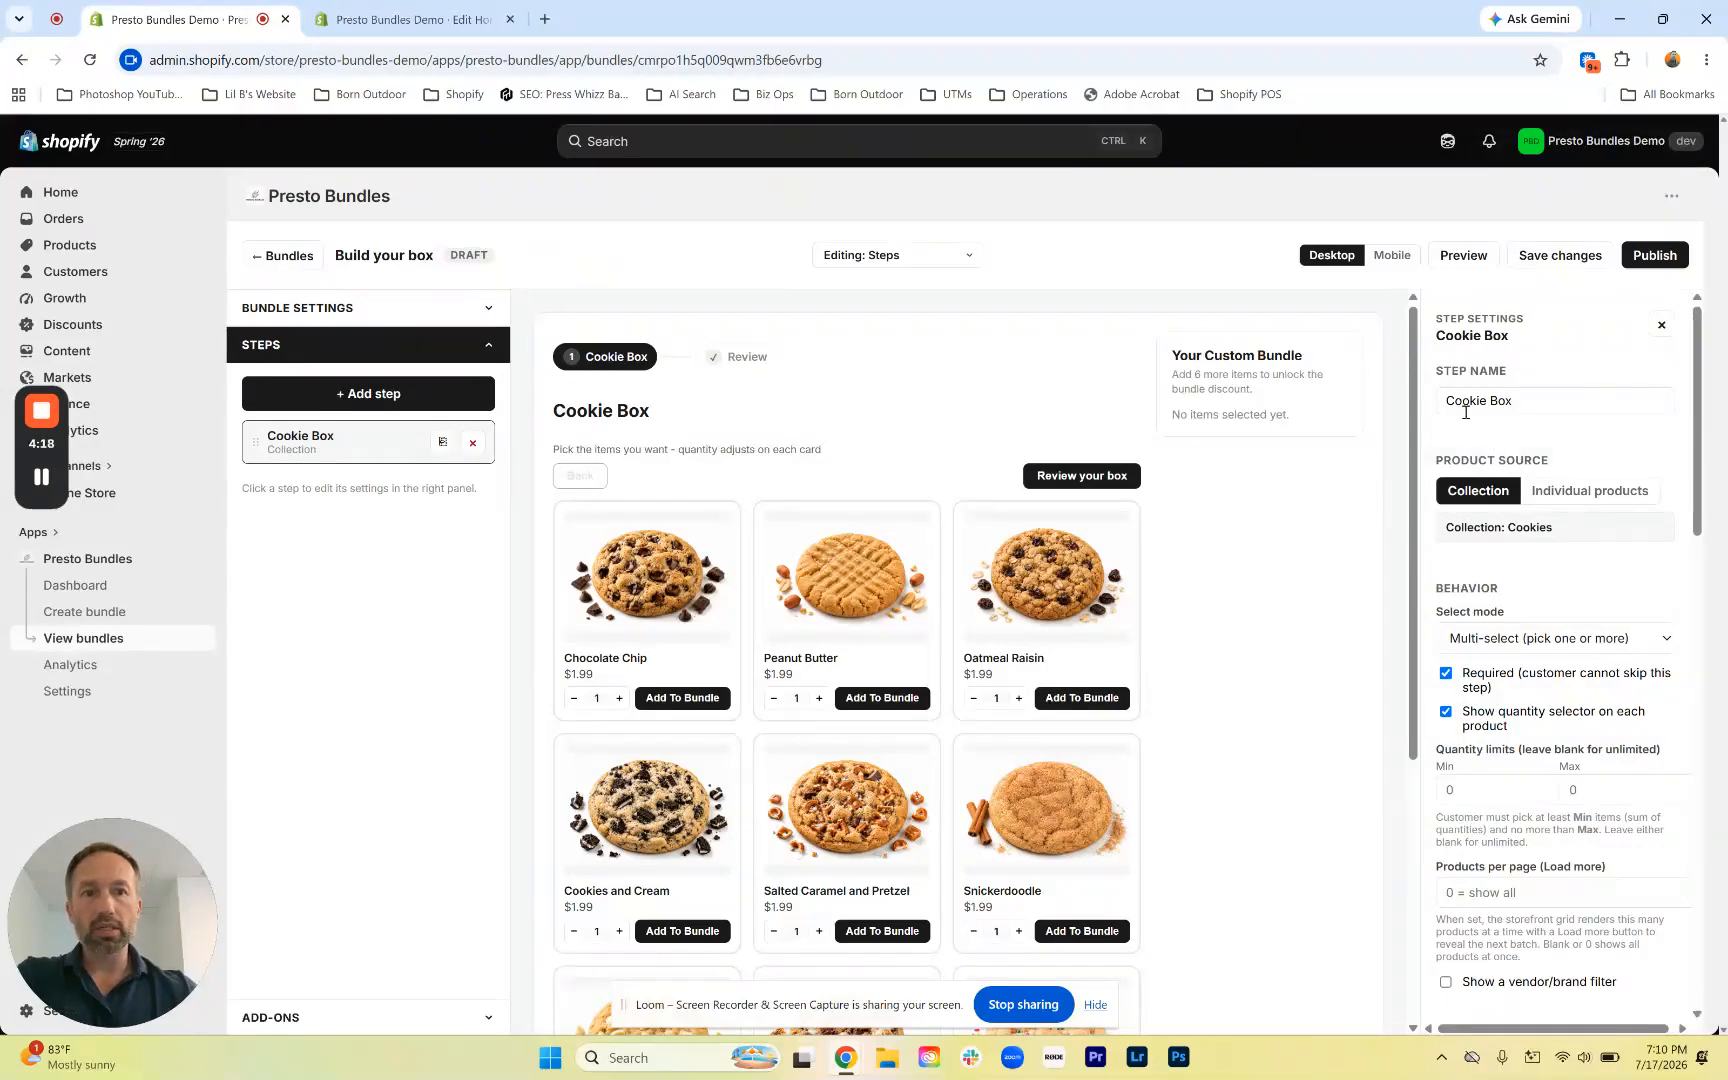
{"action": "scroll", "coordinate": [1517, 470], "scroll_direction": "down", "scroll_amount": 2}
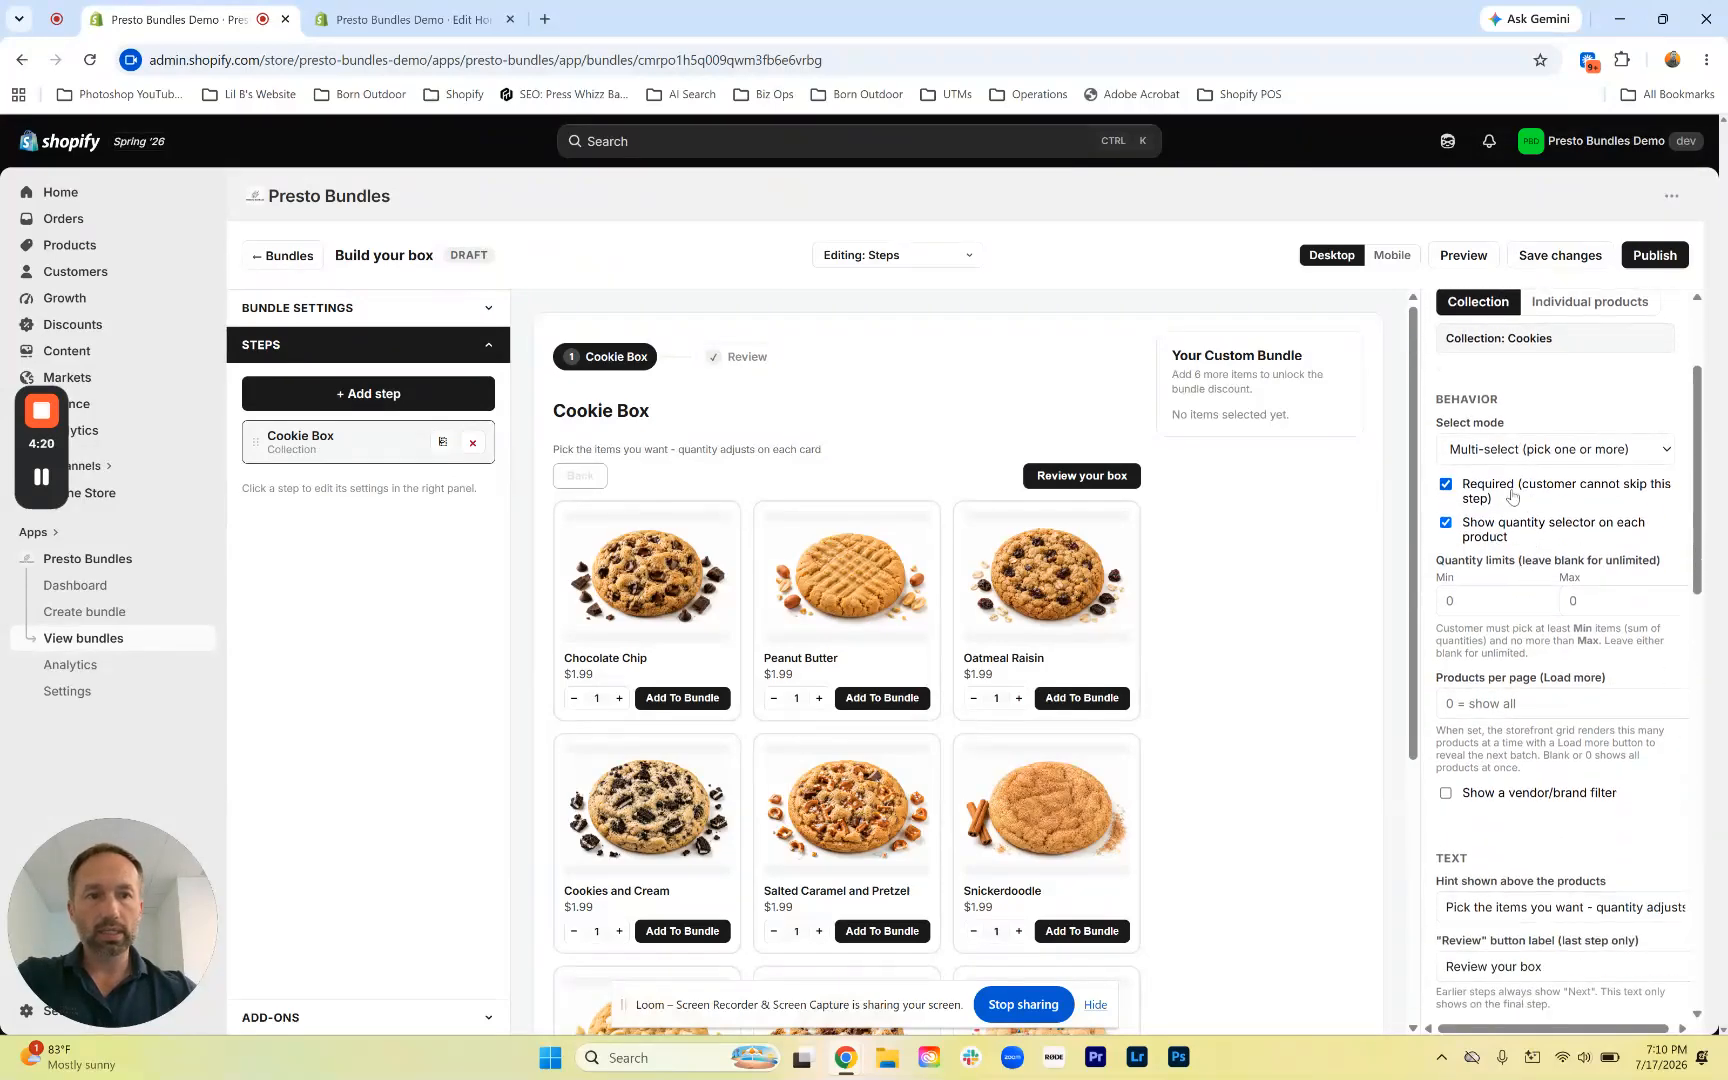
{"action": "left_click", "coordinate": [1517, 455]}
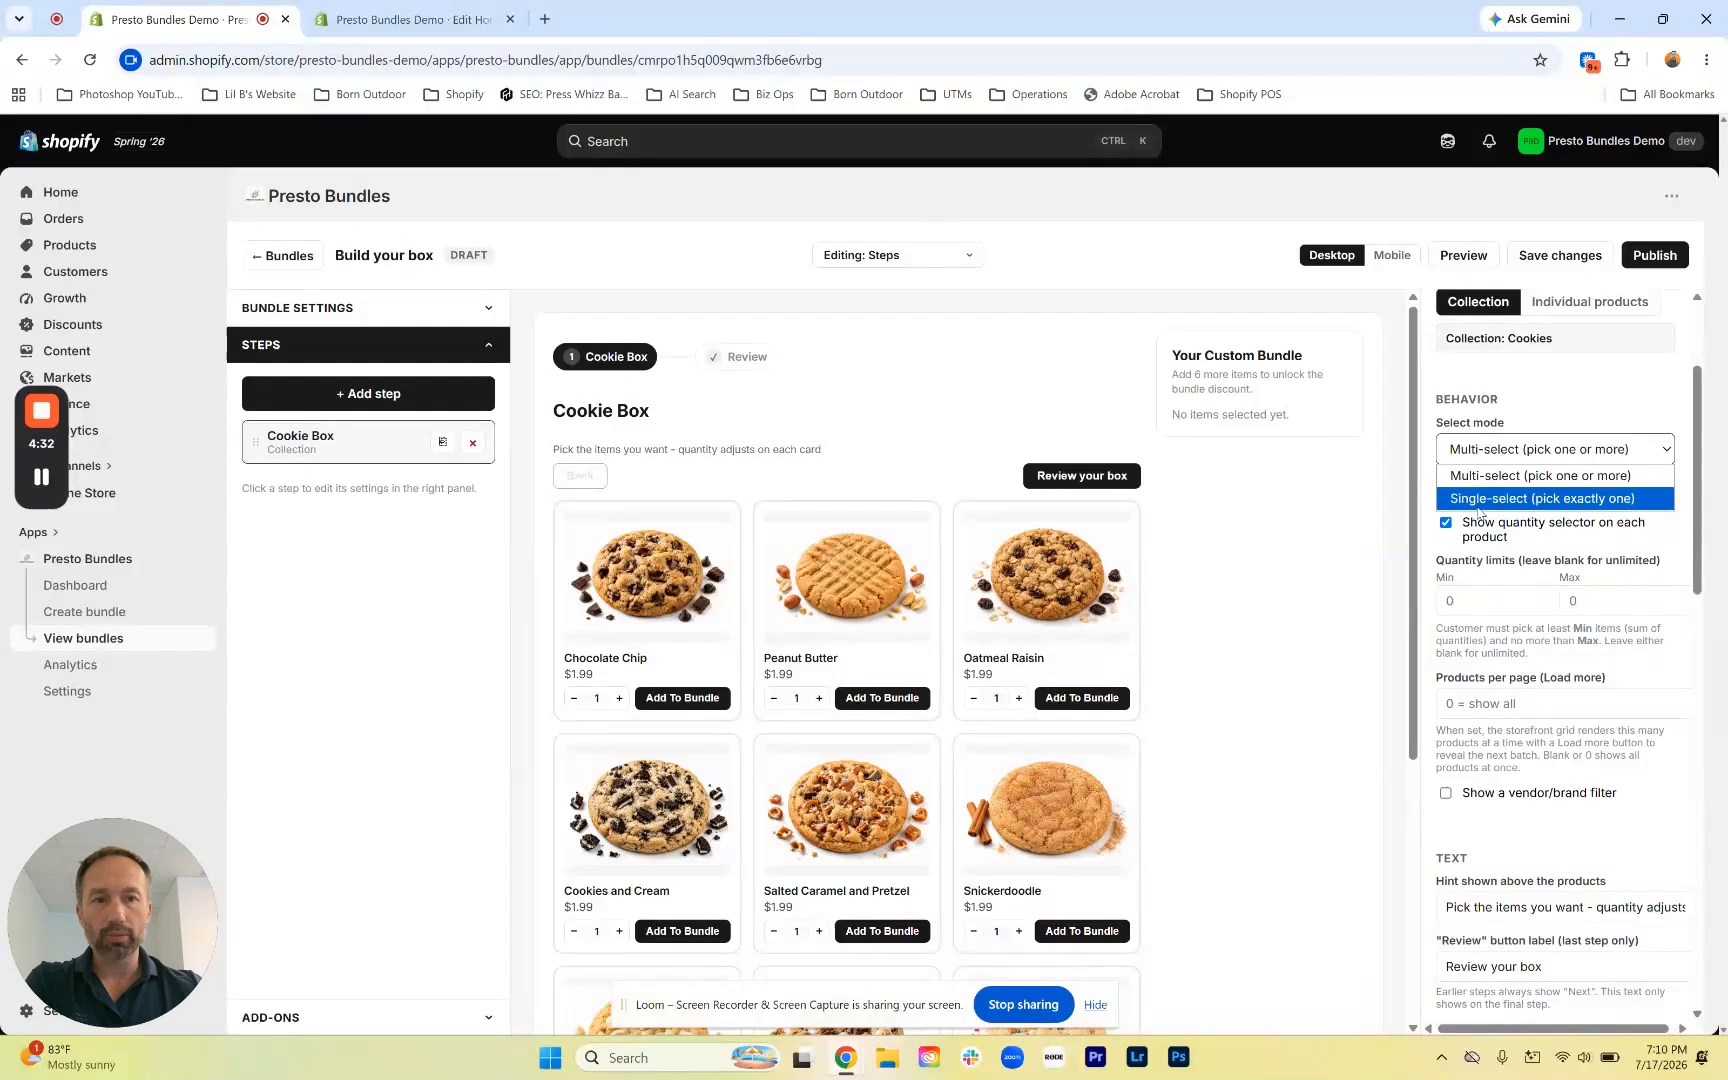
{"action": "left_click", "coordinate": [1508, 477]}
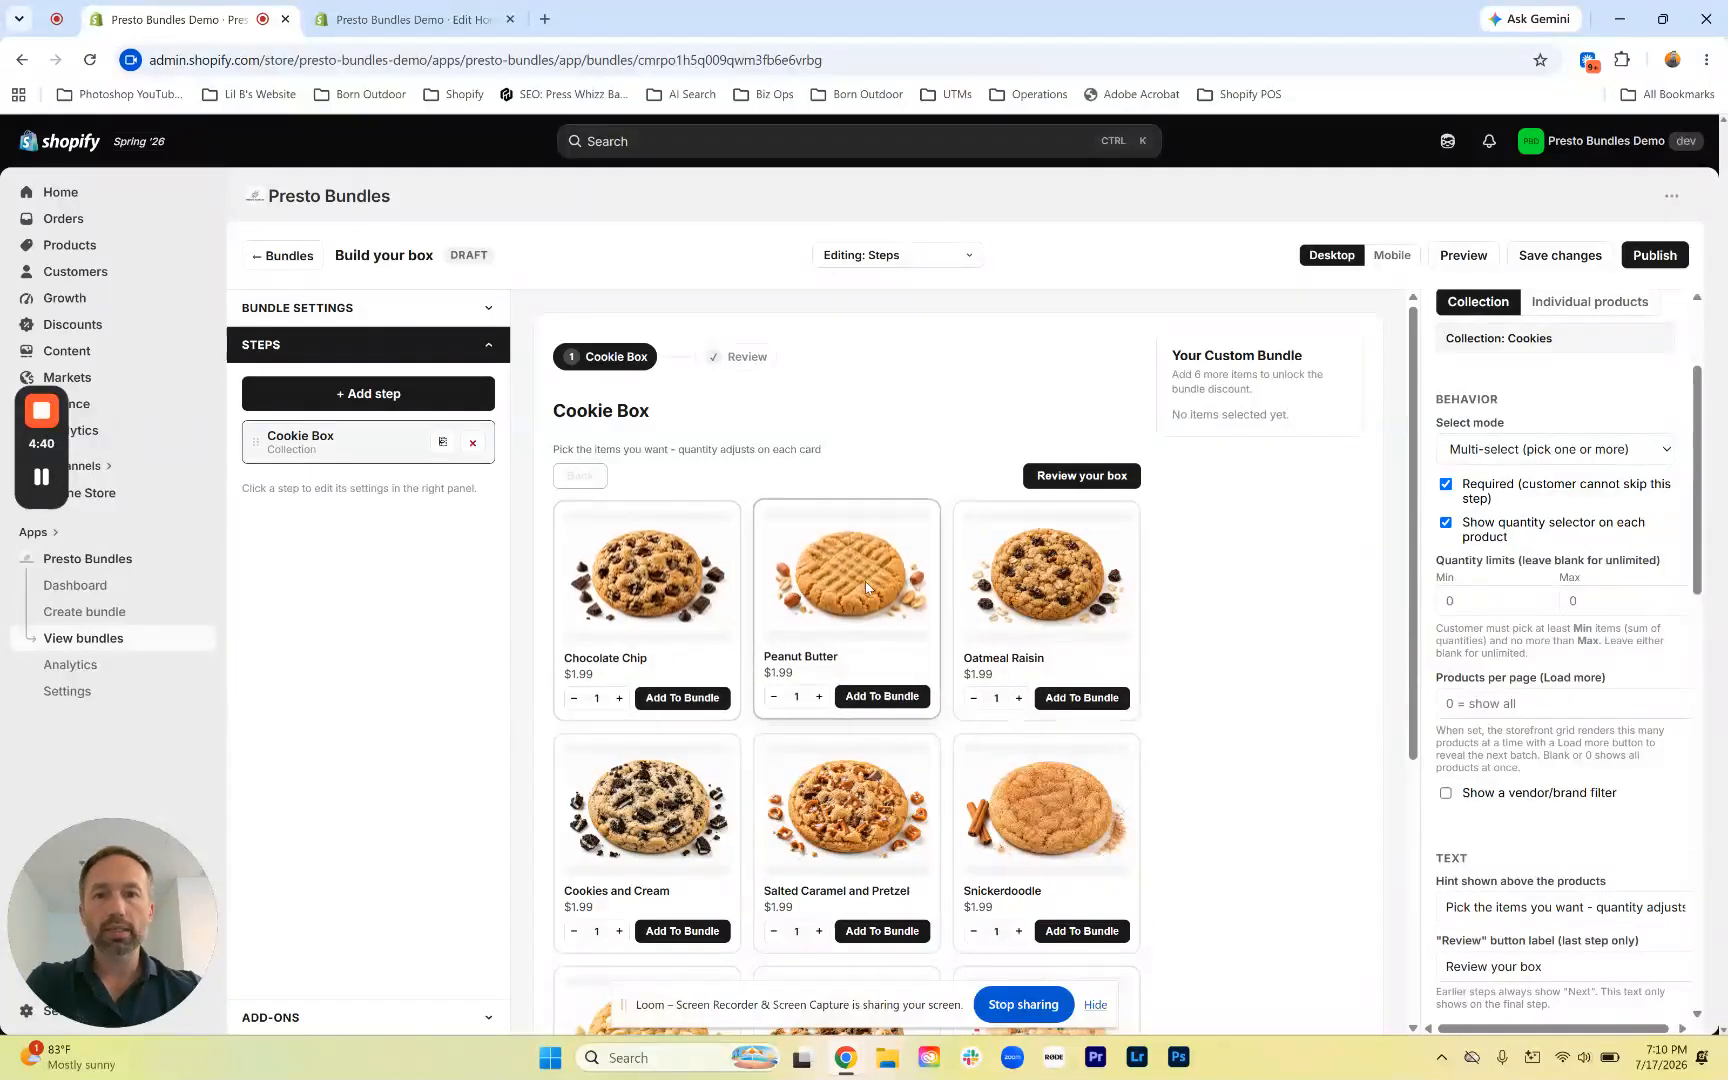
Turn the quantity selector on each product off and back on to compare the preview
{"action": "left_click", "coordinate": [1447, 524]}
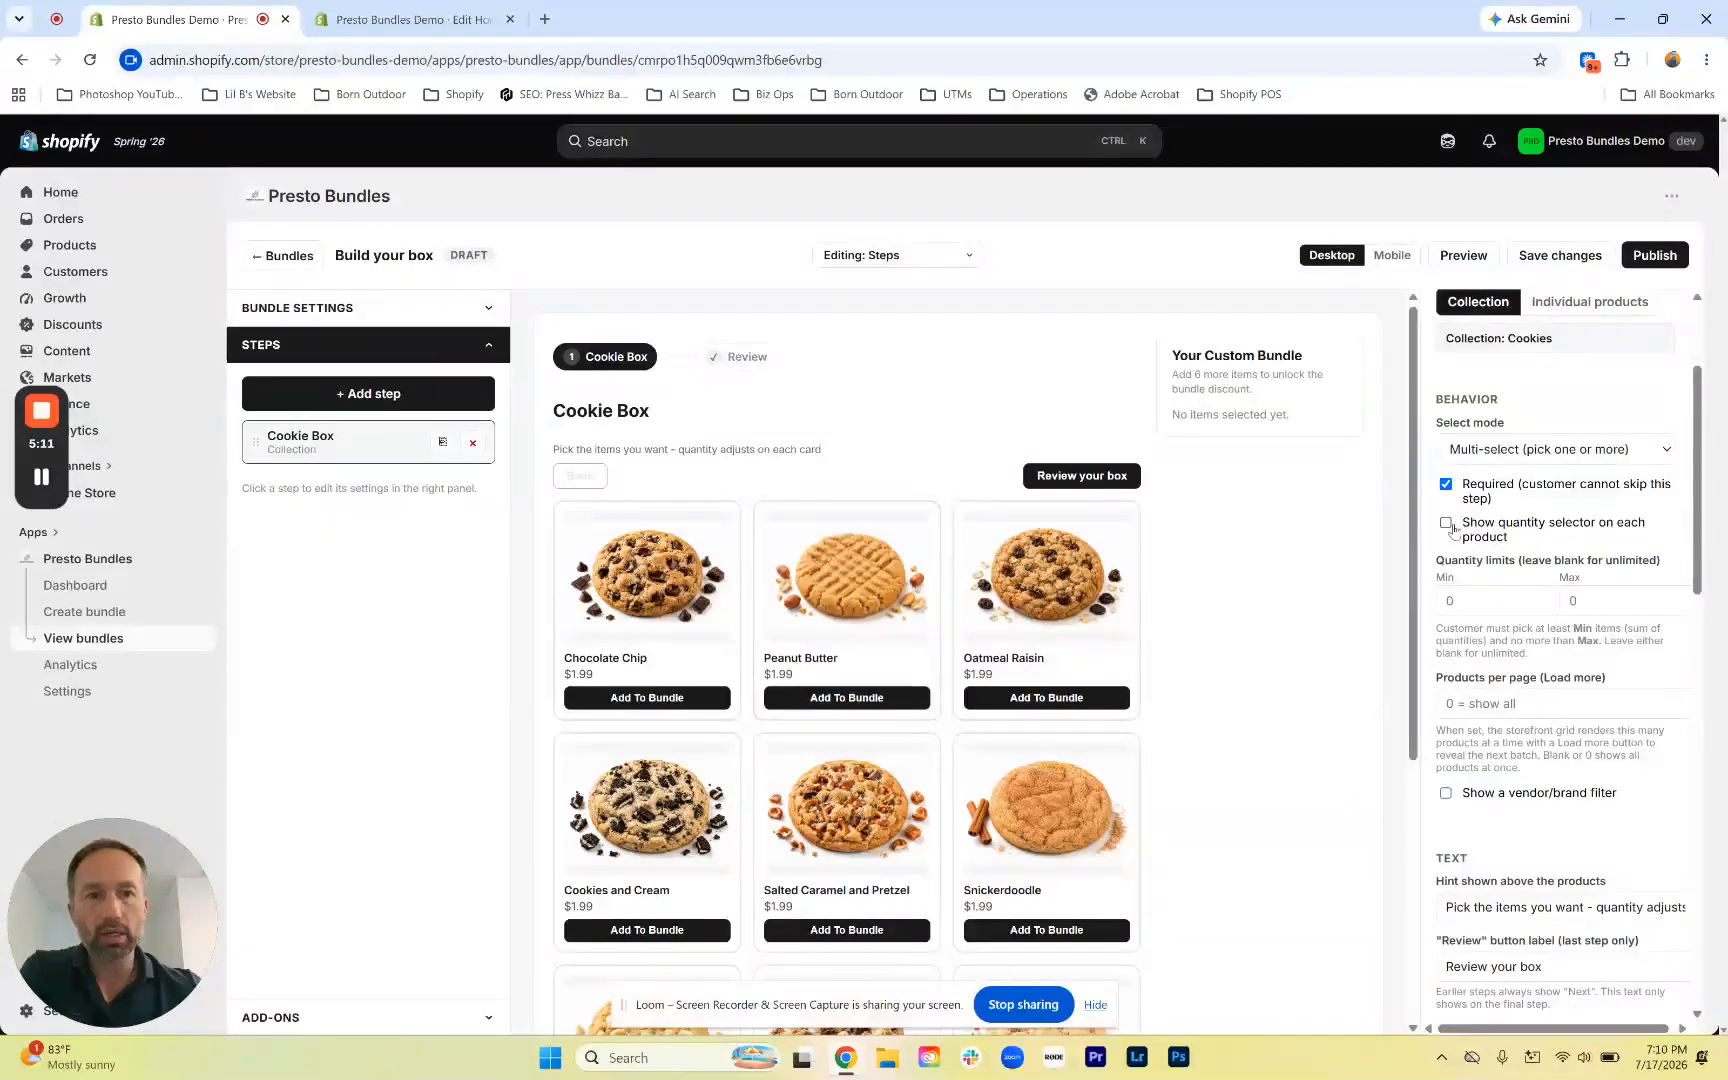
{"action": "left_click", "coordinate": [1445, 522]}
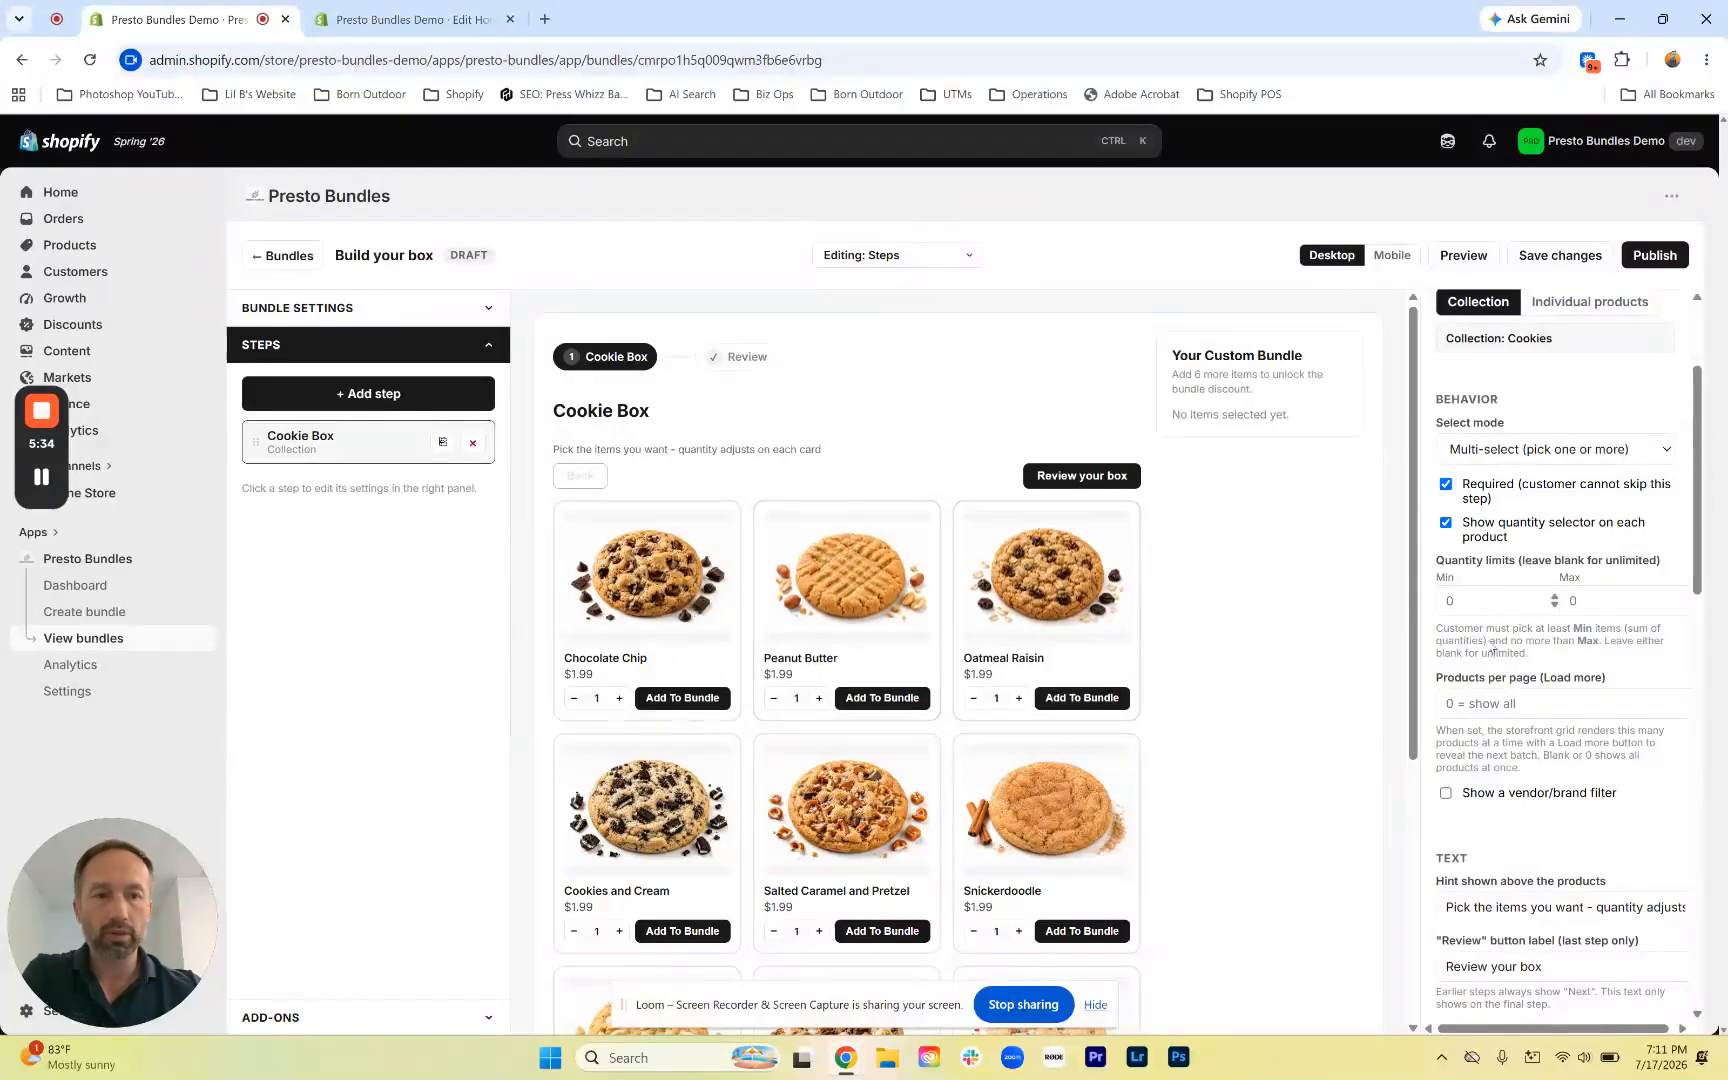
Set the Cookie Box step's products per page to 6, with the rest behind a load-more option
{"action": "scroll", "coordinate": [1441, 505], "scroll_direction": "down", "scroll_amount": 1}
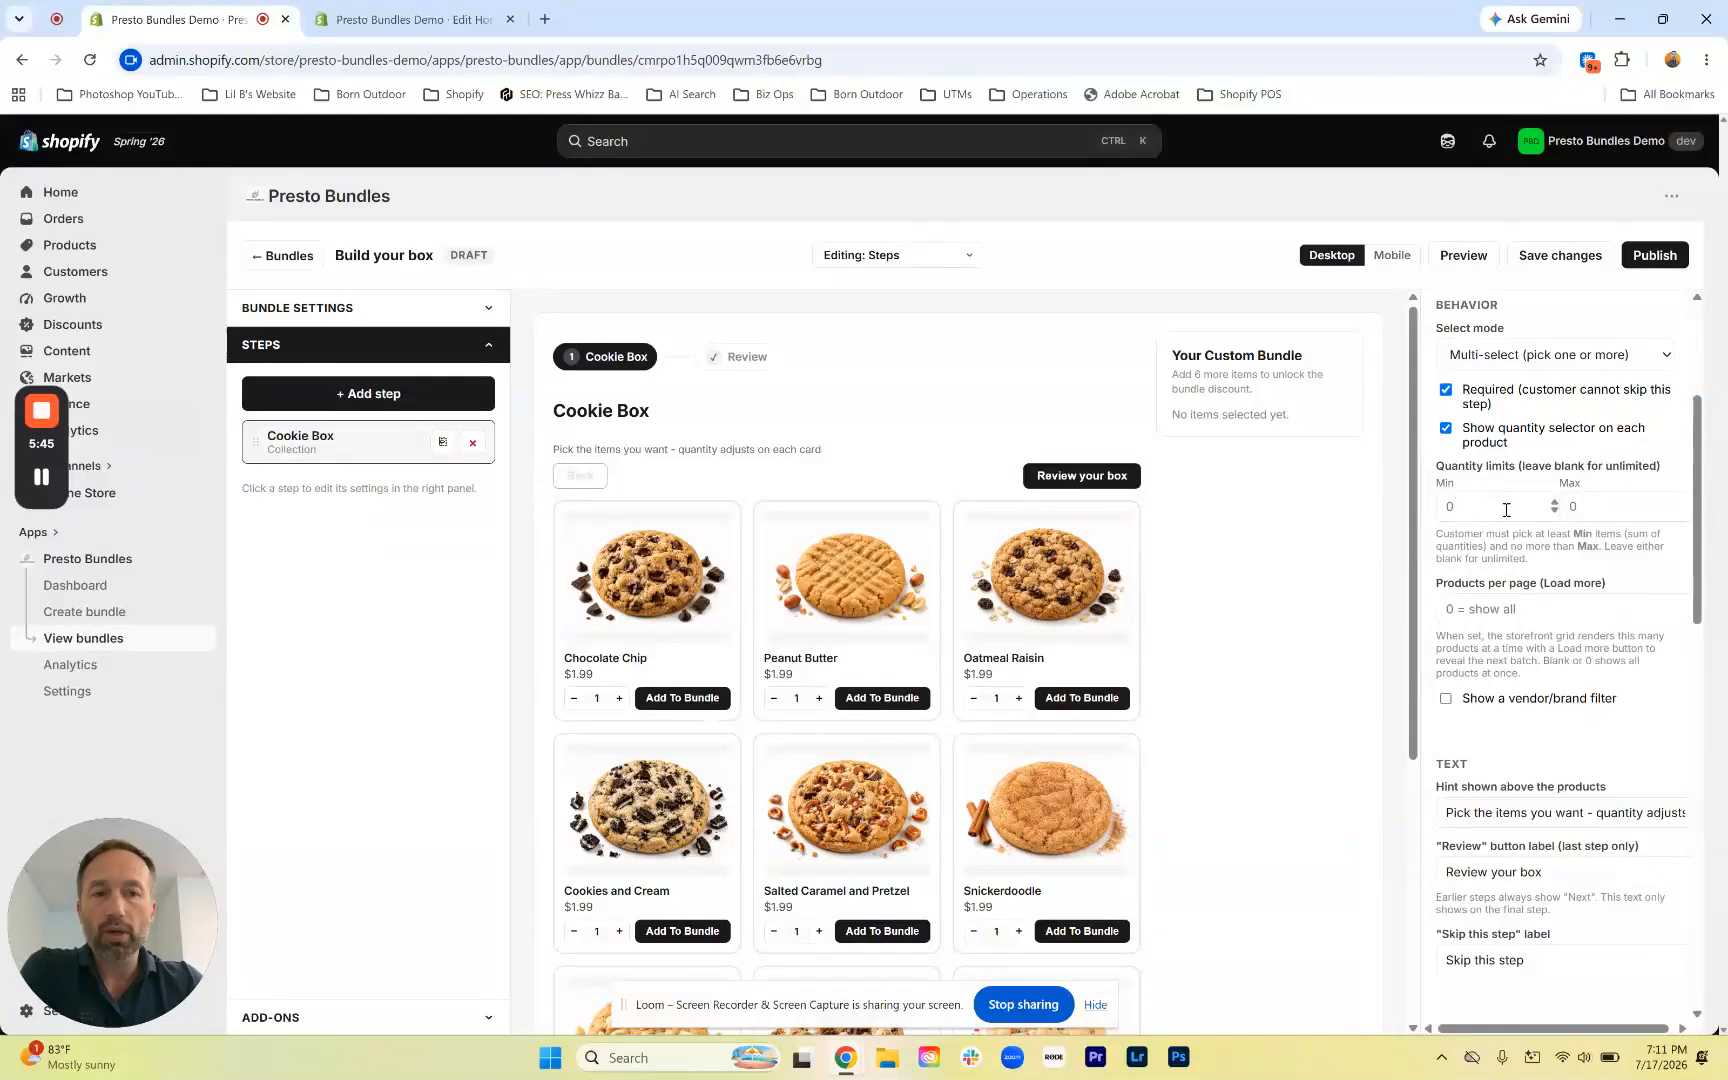
{"action": "scroll", "coordinate": [1162, 631], "scroll_direction": "down", "scroll_amount": 5}
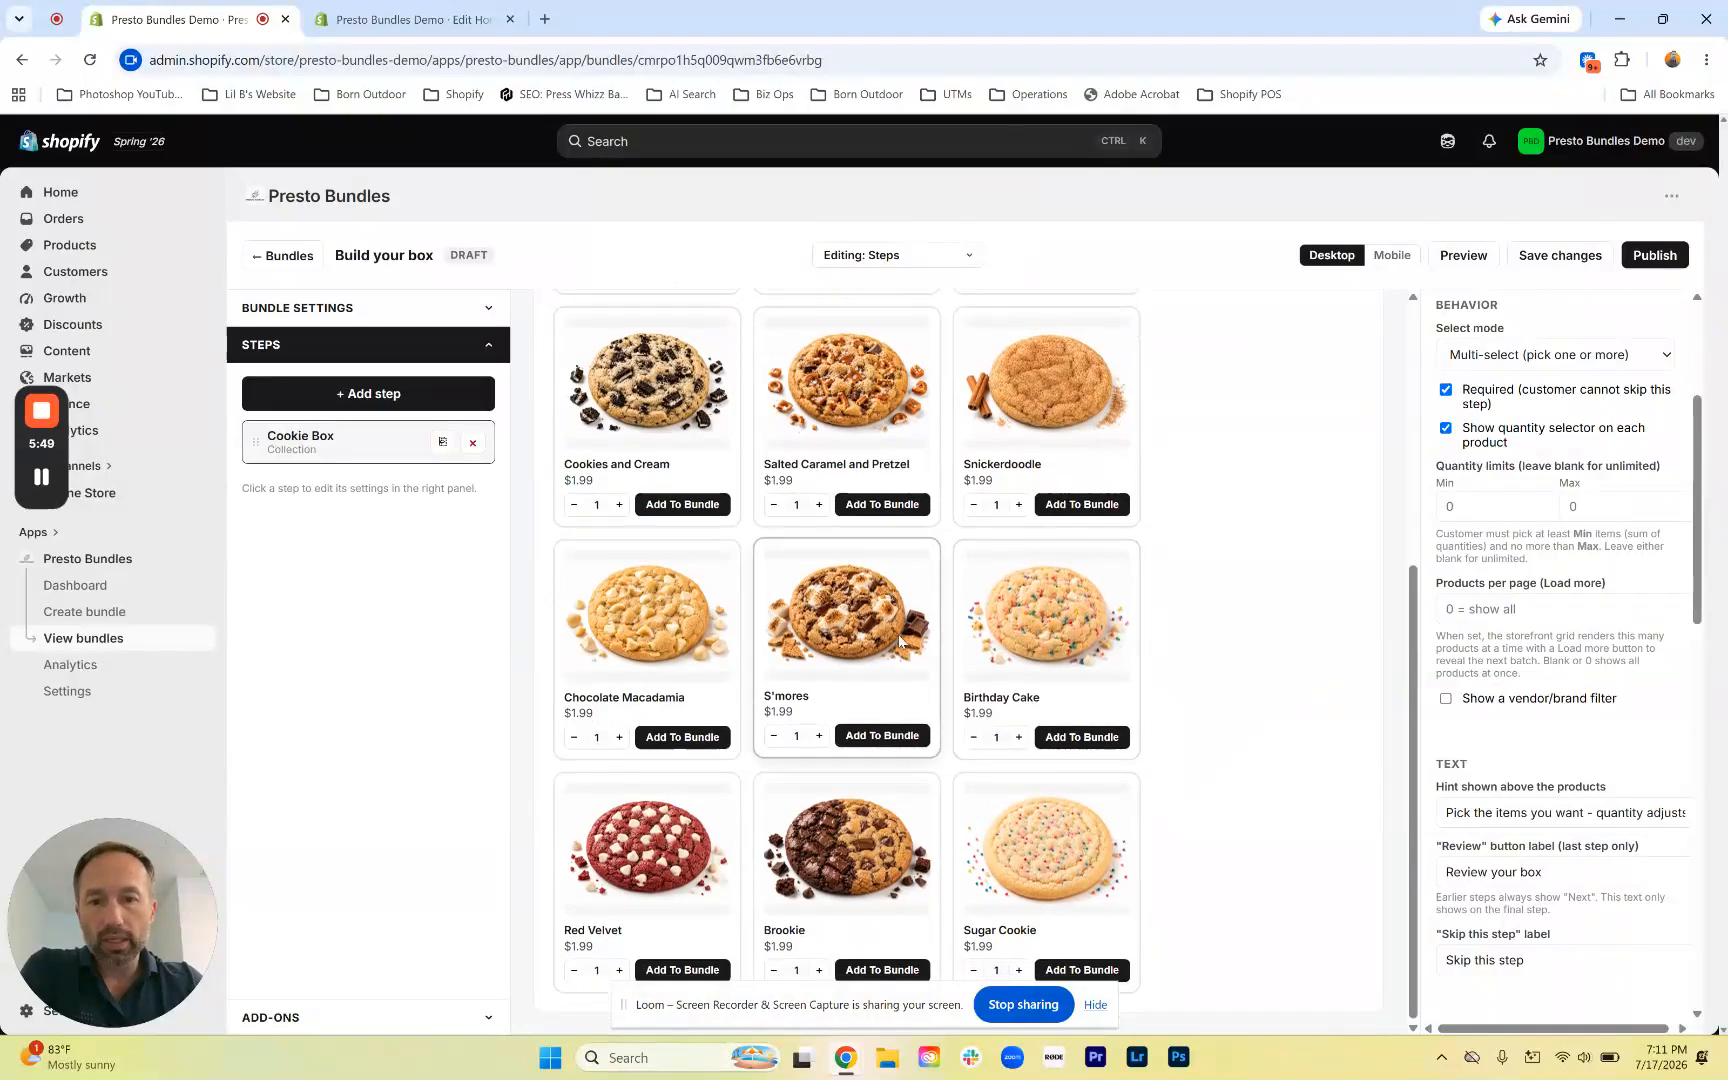
{"action": "scroll", "coordinate": [899, 640], "scroll_direction": "up", "scroll_amount": 5}
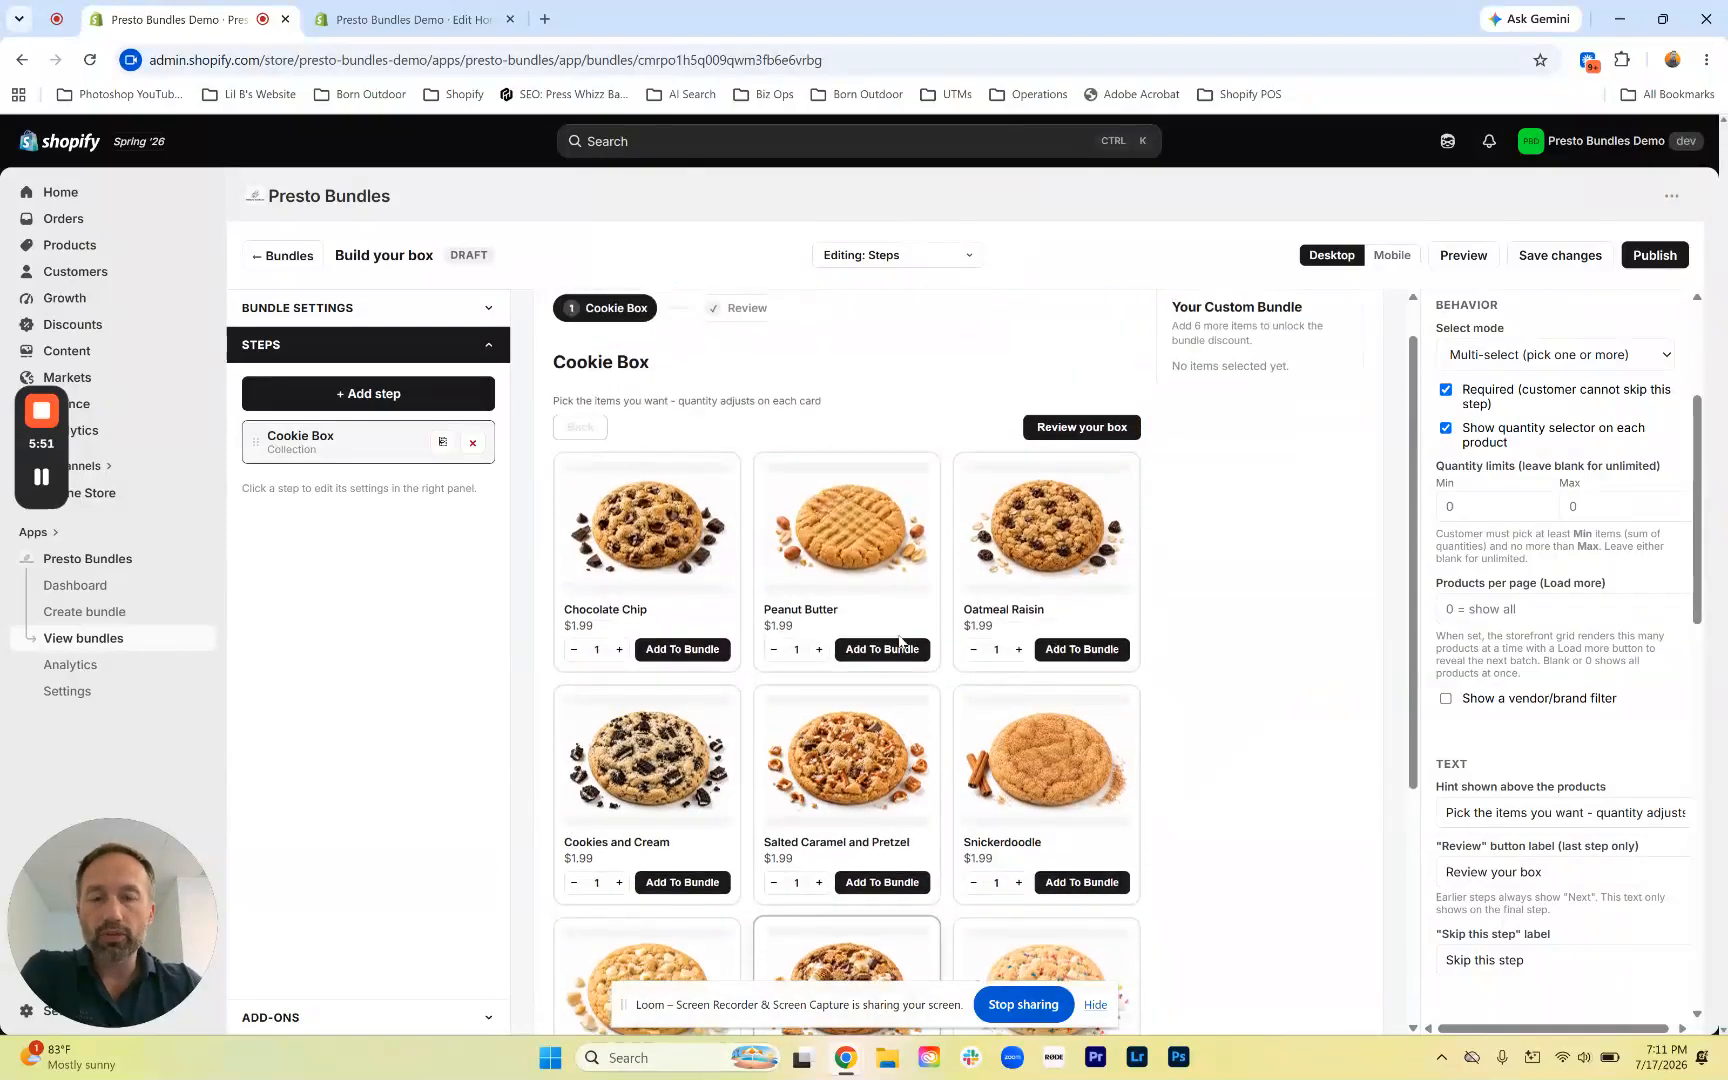
{"action": "scroll", "coordinate": [899, 640], "scroll_direction": "down", "scroll_amount": 5}
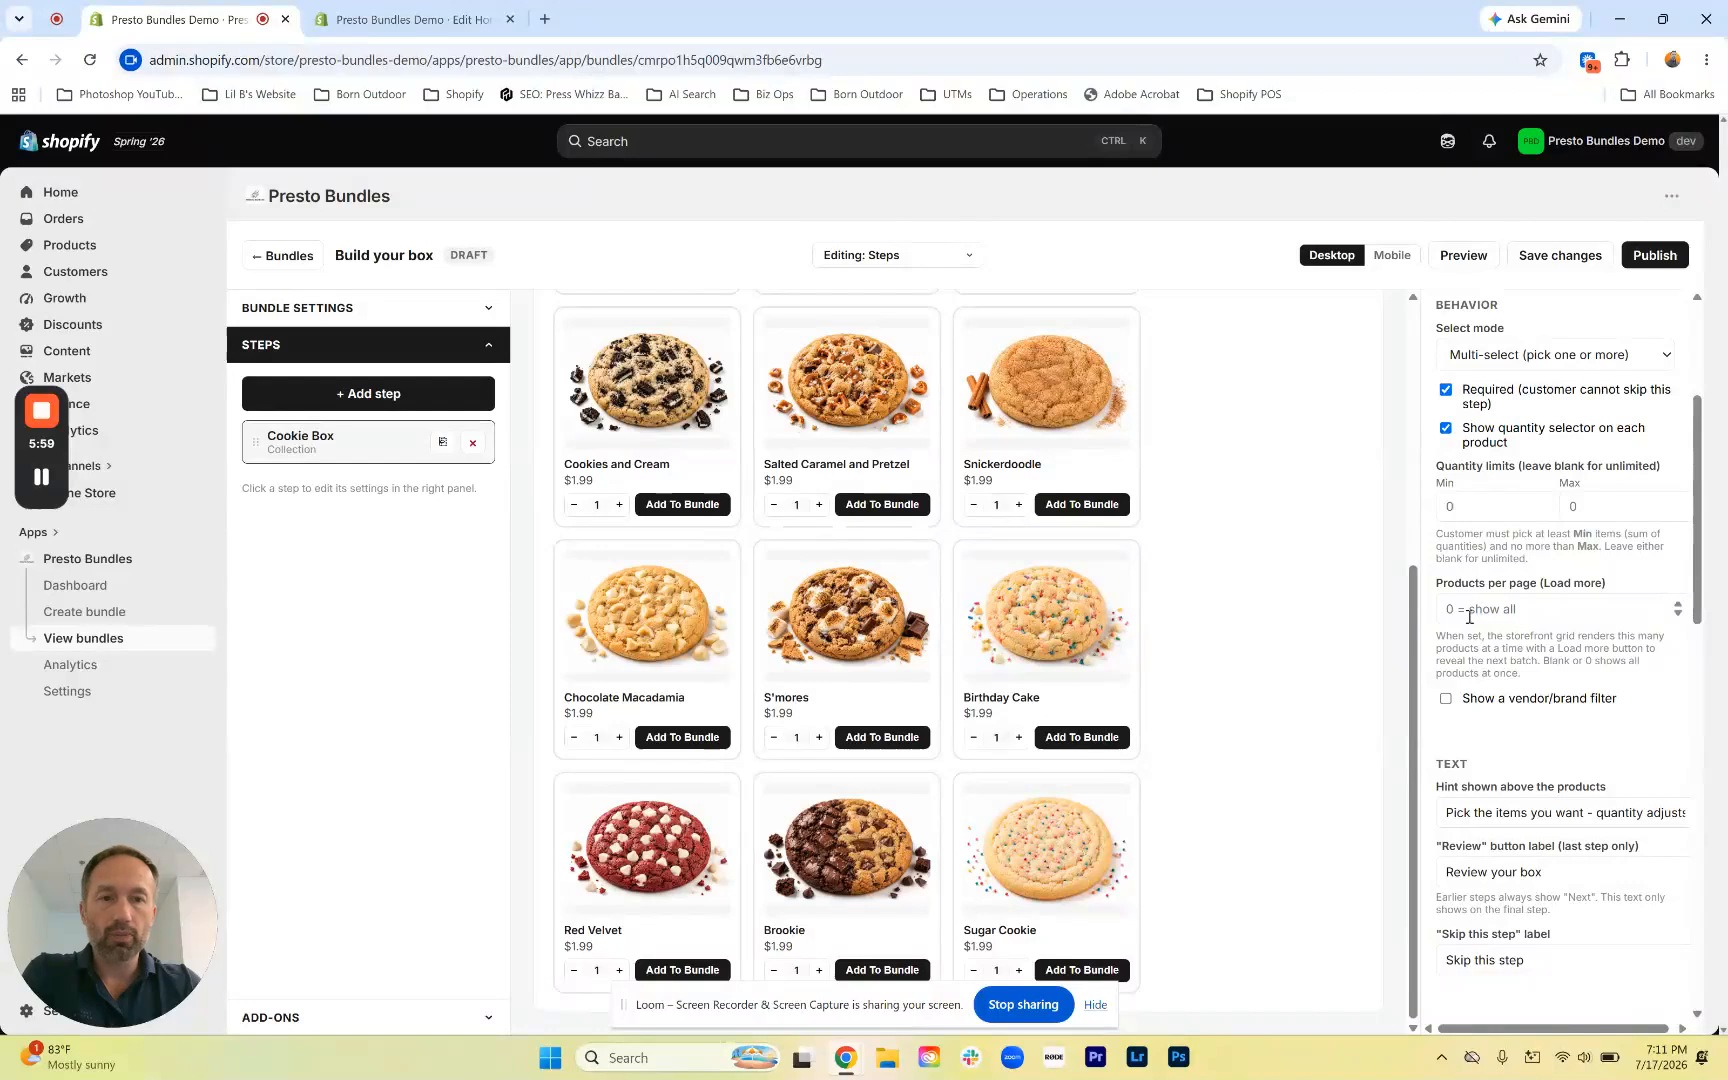
{"action": "left_click", "coordinate": [1517, 612]}
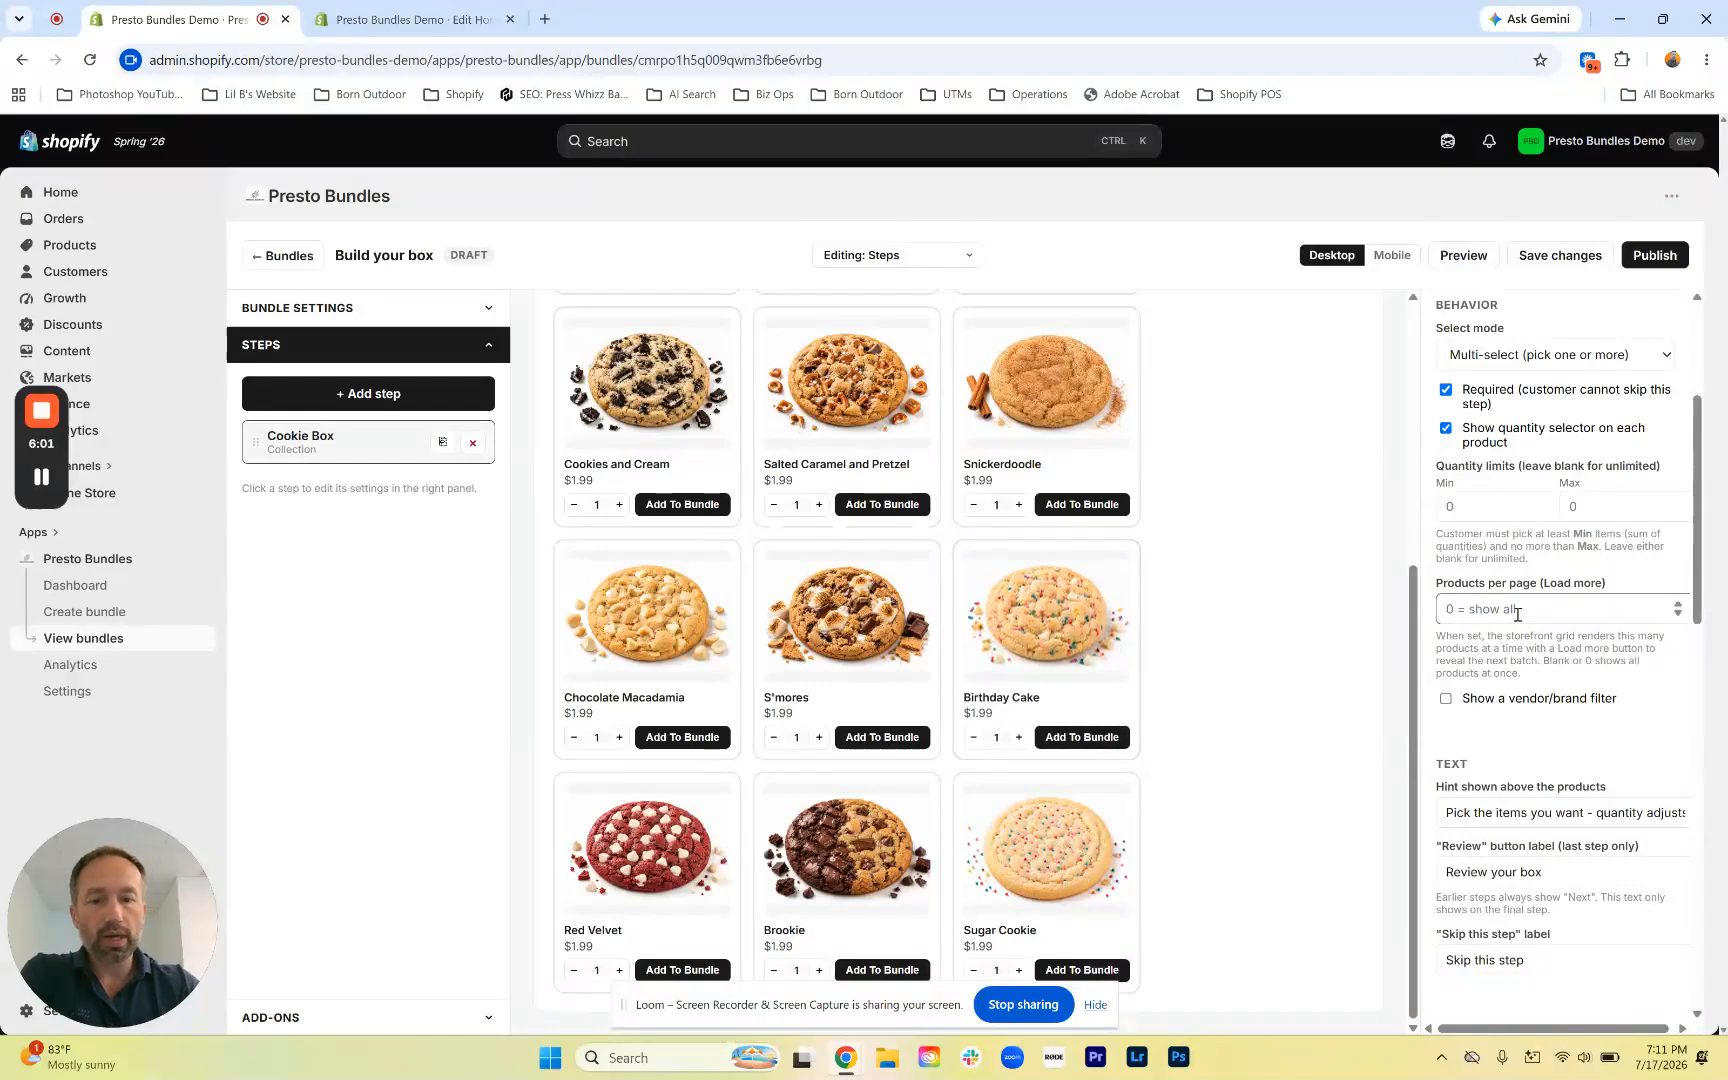
{"action": "type", "text": "6"}
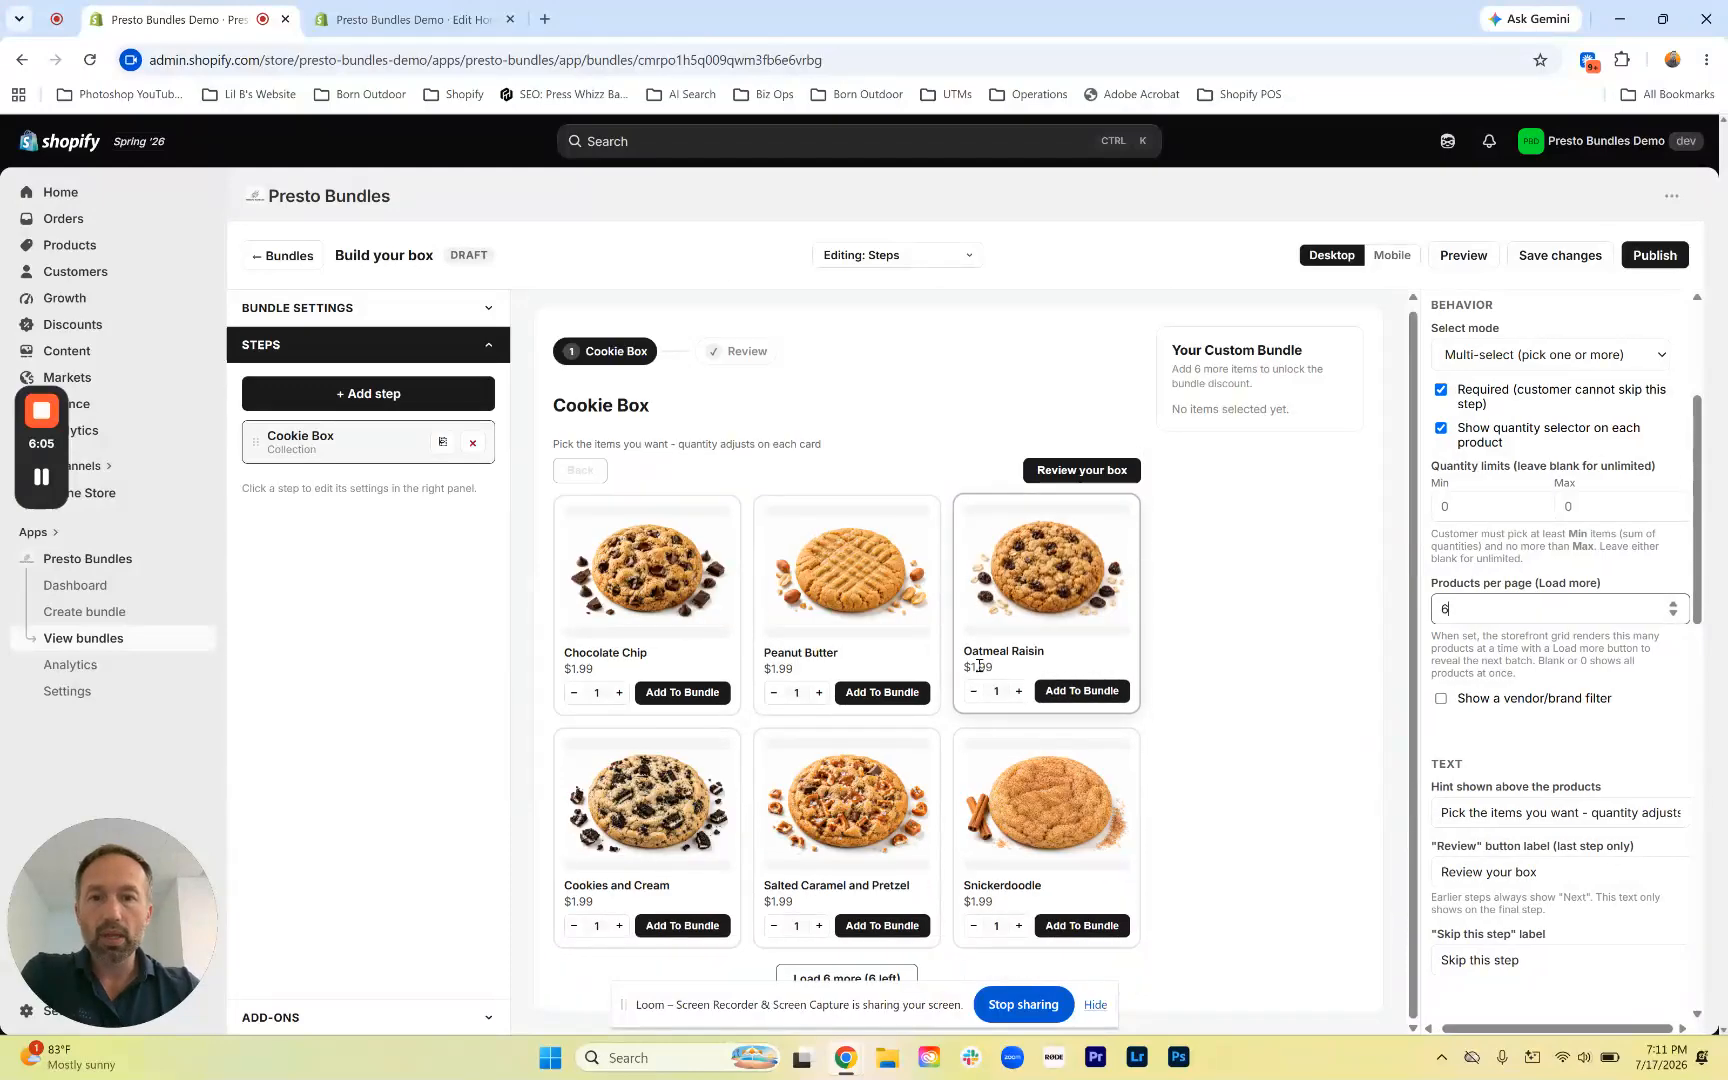
{"action": "left_click_drag", "start_coordinate": [623, 1015], "coordinate": [1194, 150]}
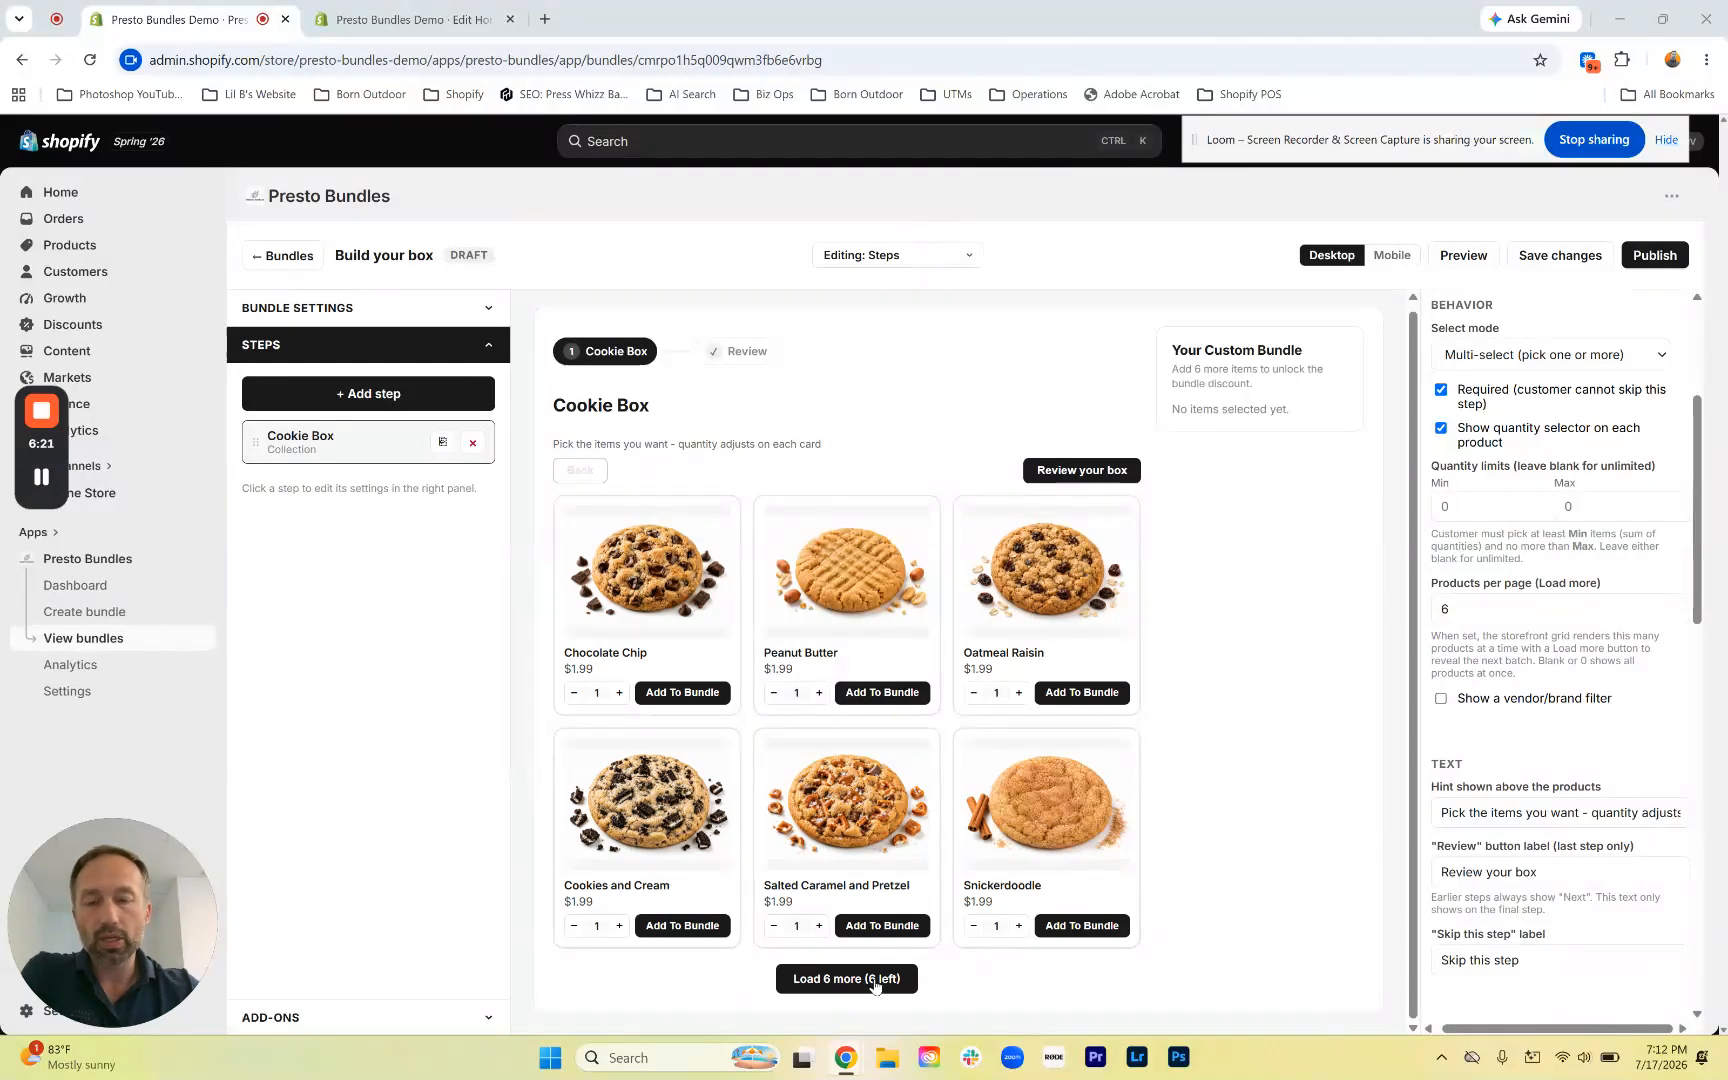
Load the remaining cookies in the preview, and clear the products-per-page value so that all products are shown
{"action": "left_click", "coordinate": [816, 979]}
{"action": "scroll", "coordinate": [830, 985], "scroll_direction": "down", "scroll_amount": 4}
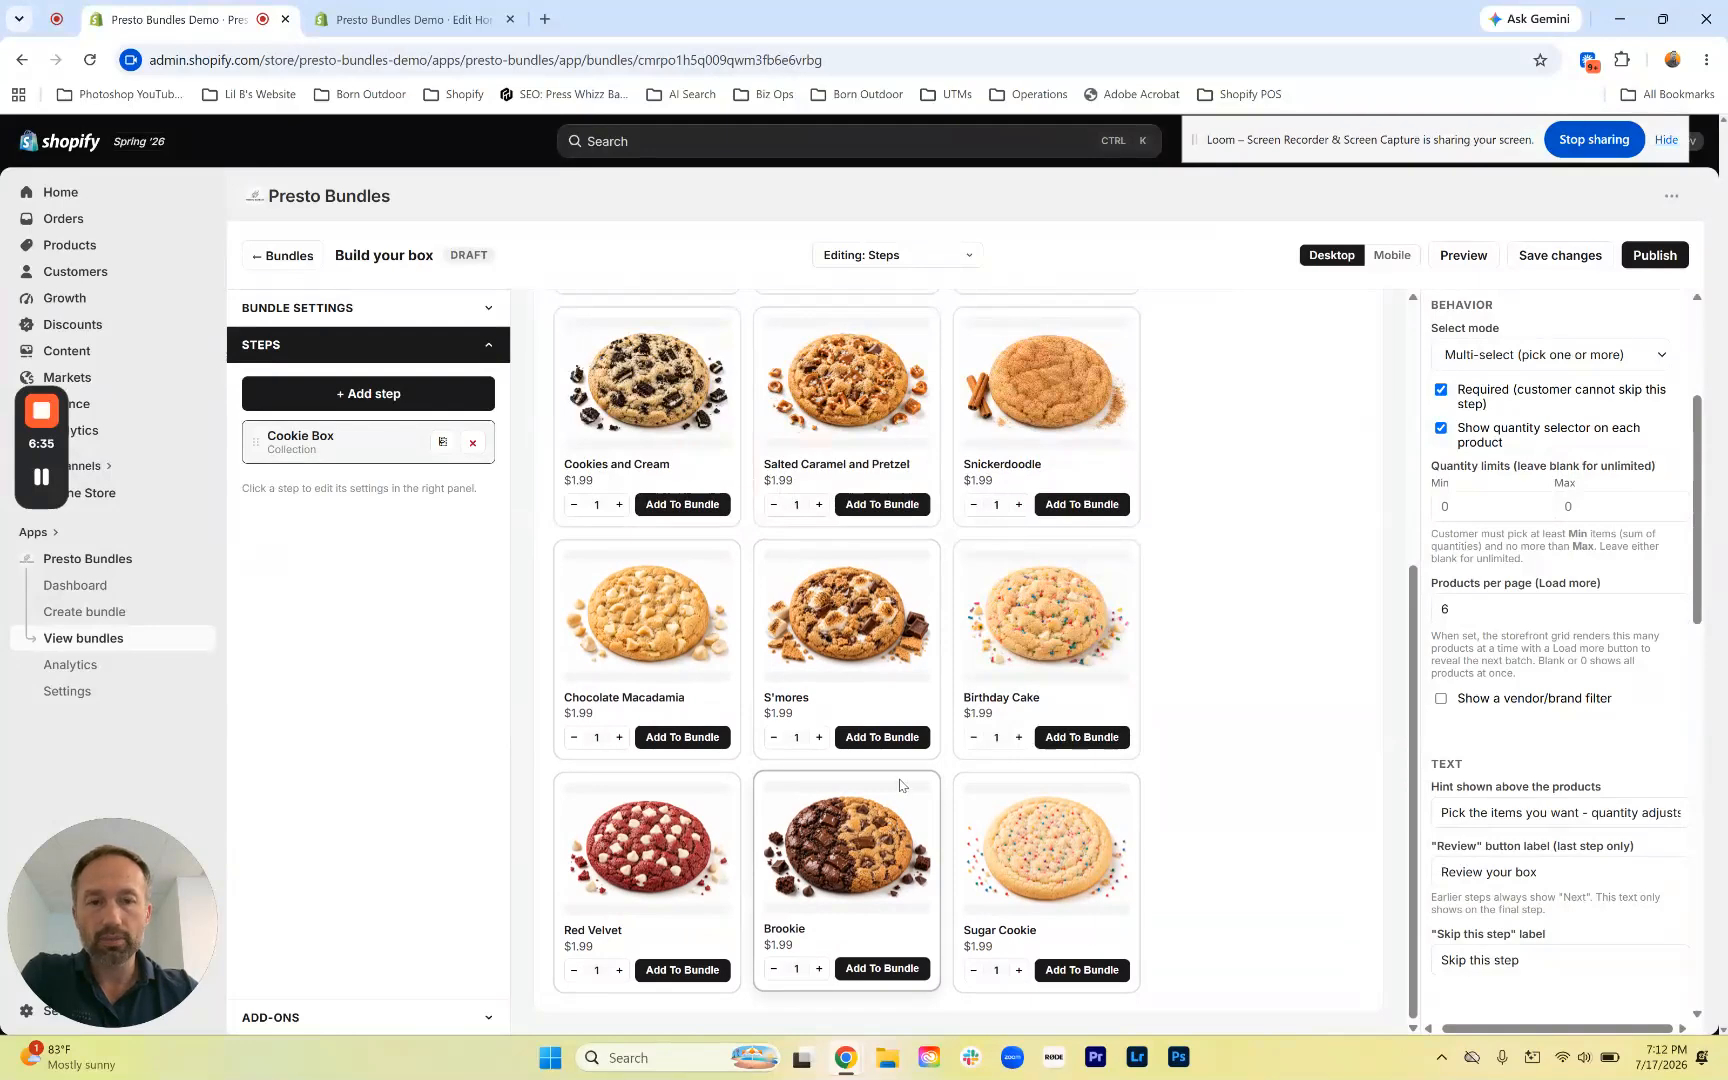
{"action": "double_click", "coordinate": [1430, 618]}
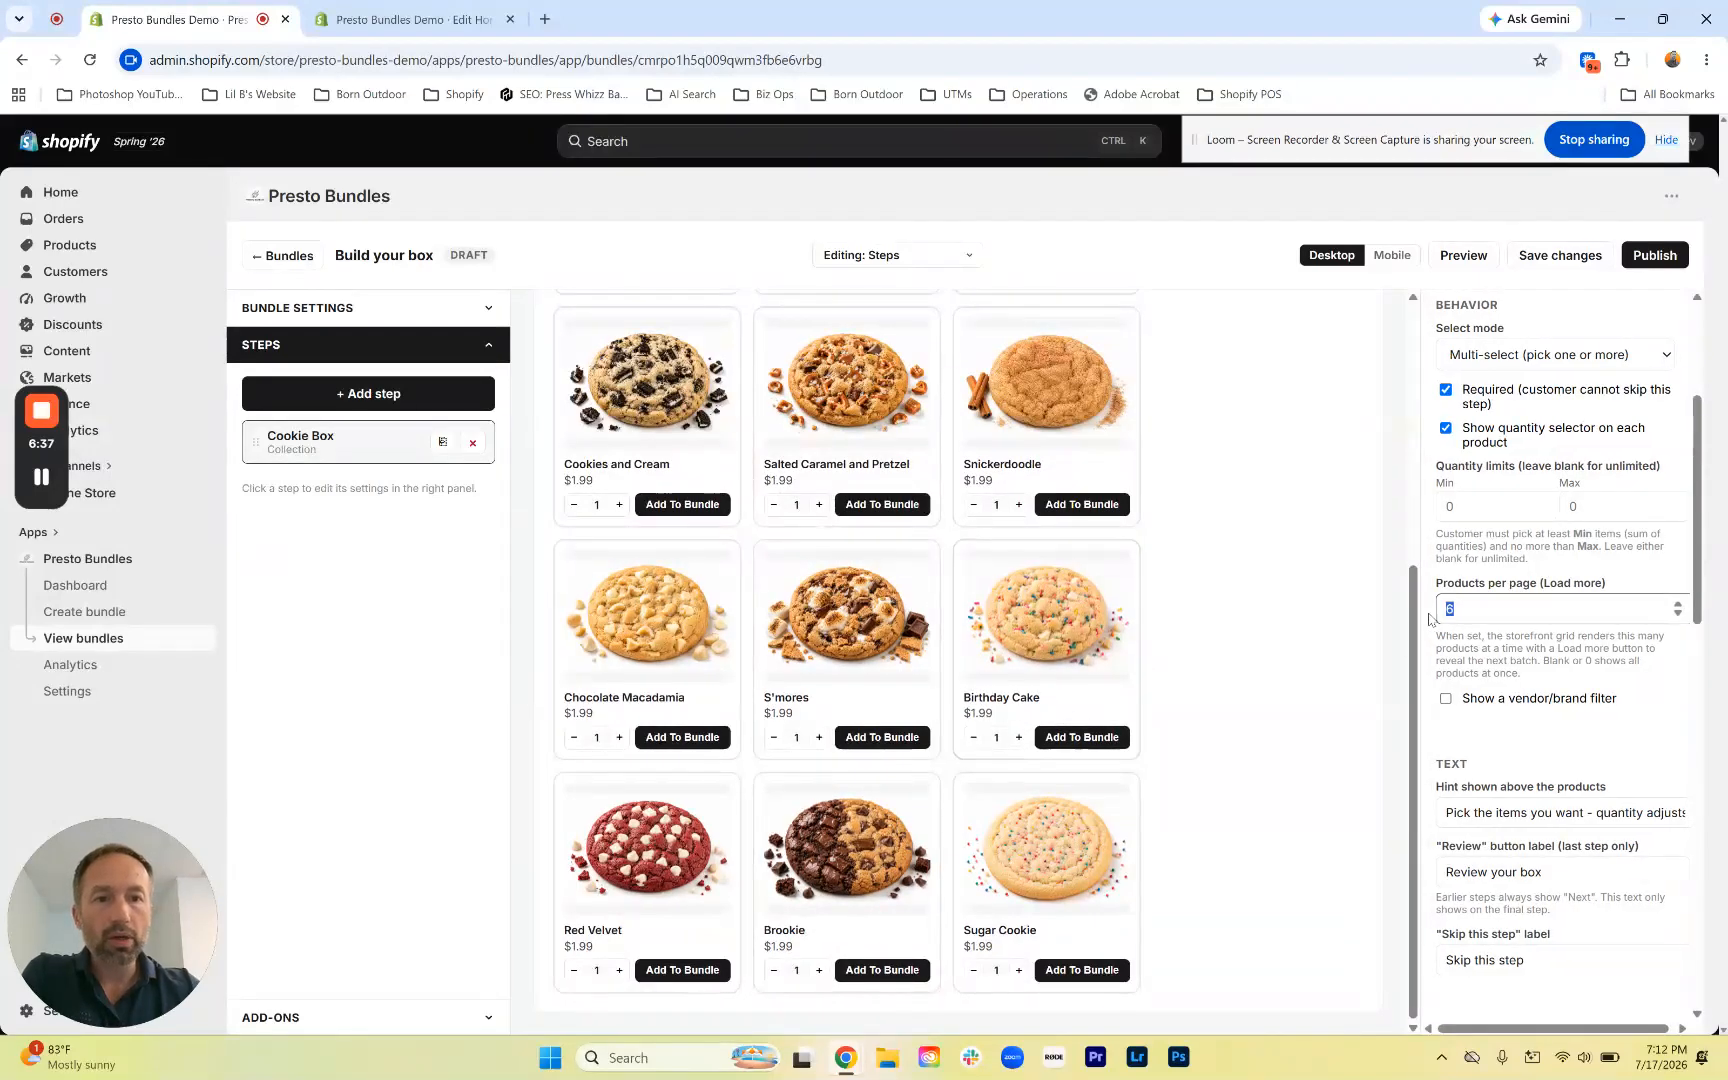
{"action": "key", "text": "BackSpace"}
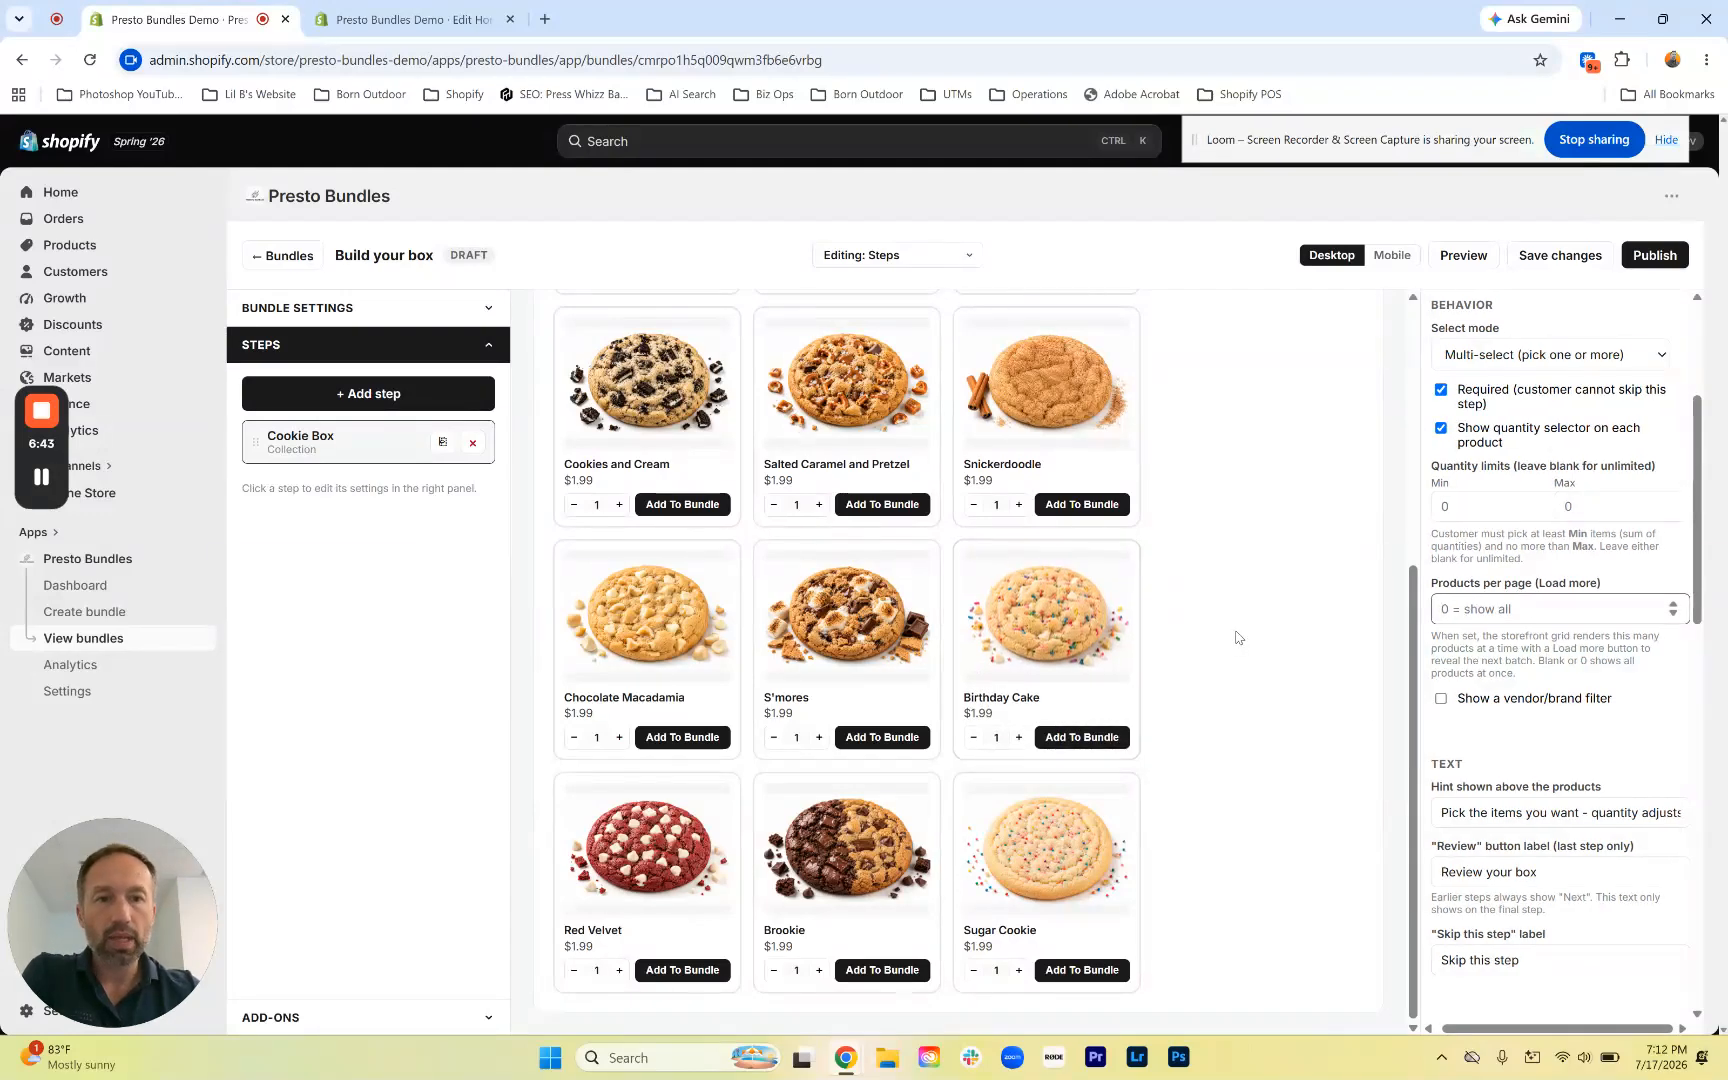
{"action": "scroll", "coordinate": [872, 573], "scroll_direction": "up", "scroll_amount": 4}
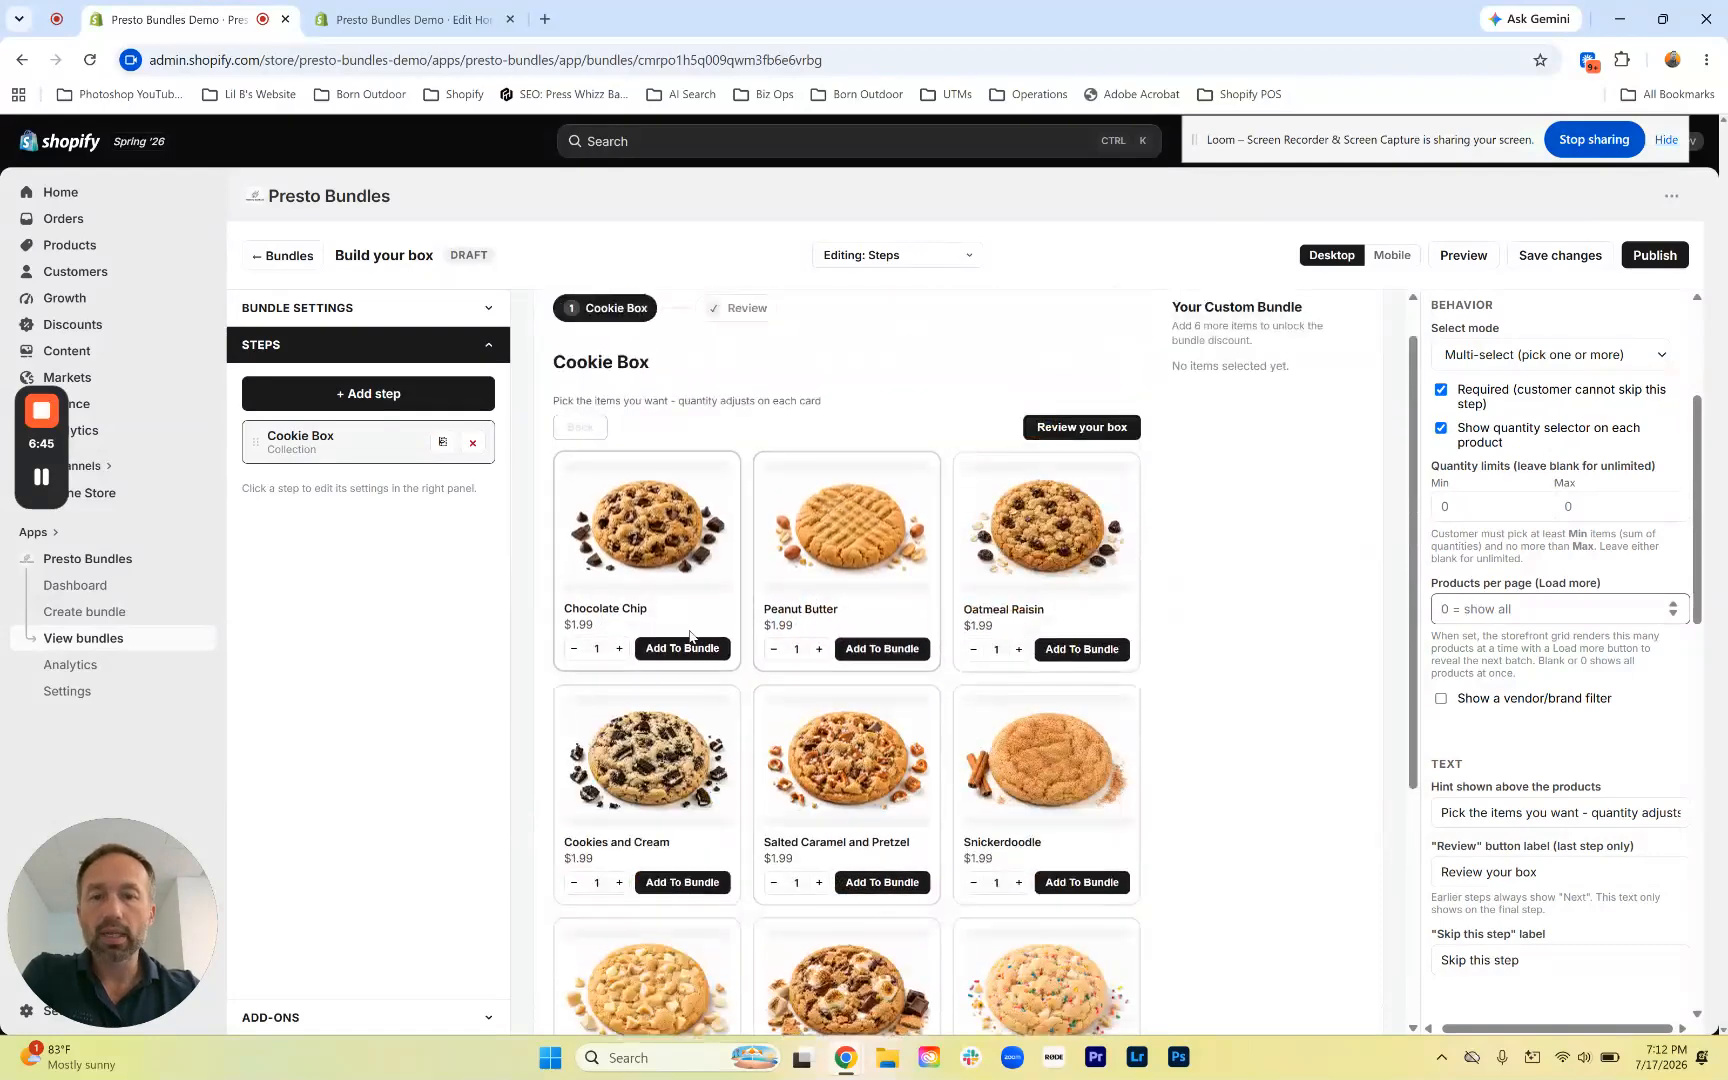
{"action": "scroll", "coordinate": [850, 665], "scroll_direction": "down", "scroll_amount": 3}
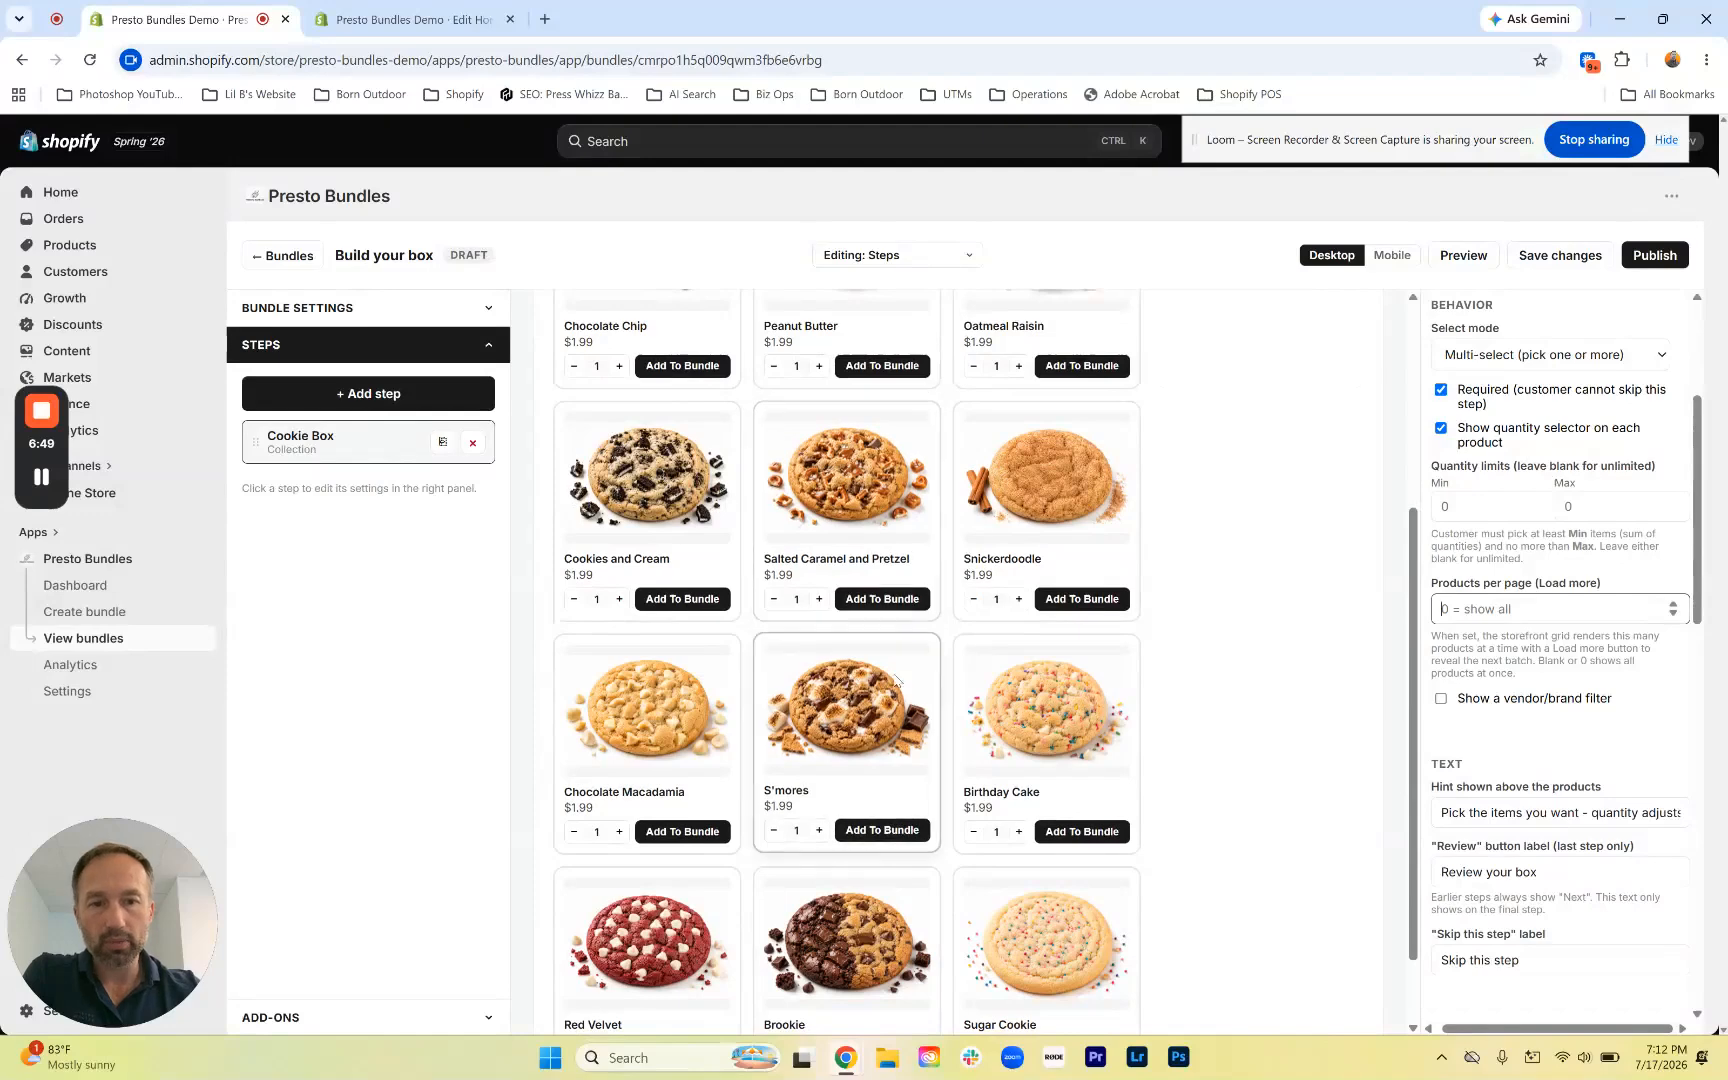
{"action": "scroll", "coordinate": [850, 690], "scroll_direction": "down", "scroll_amount": 1}
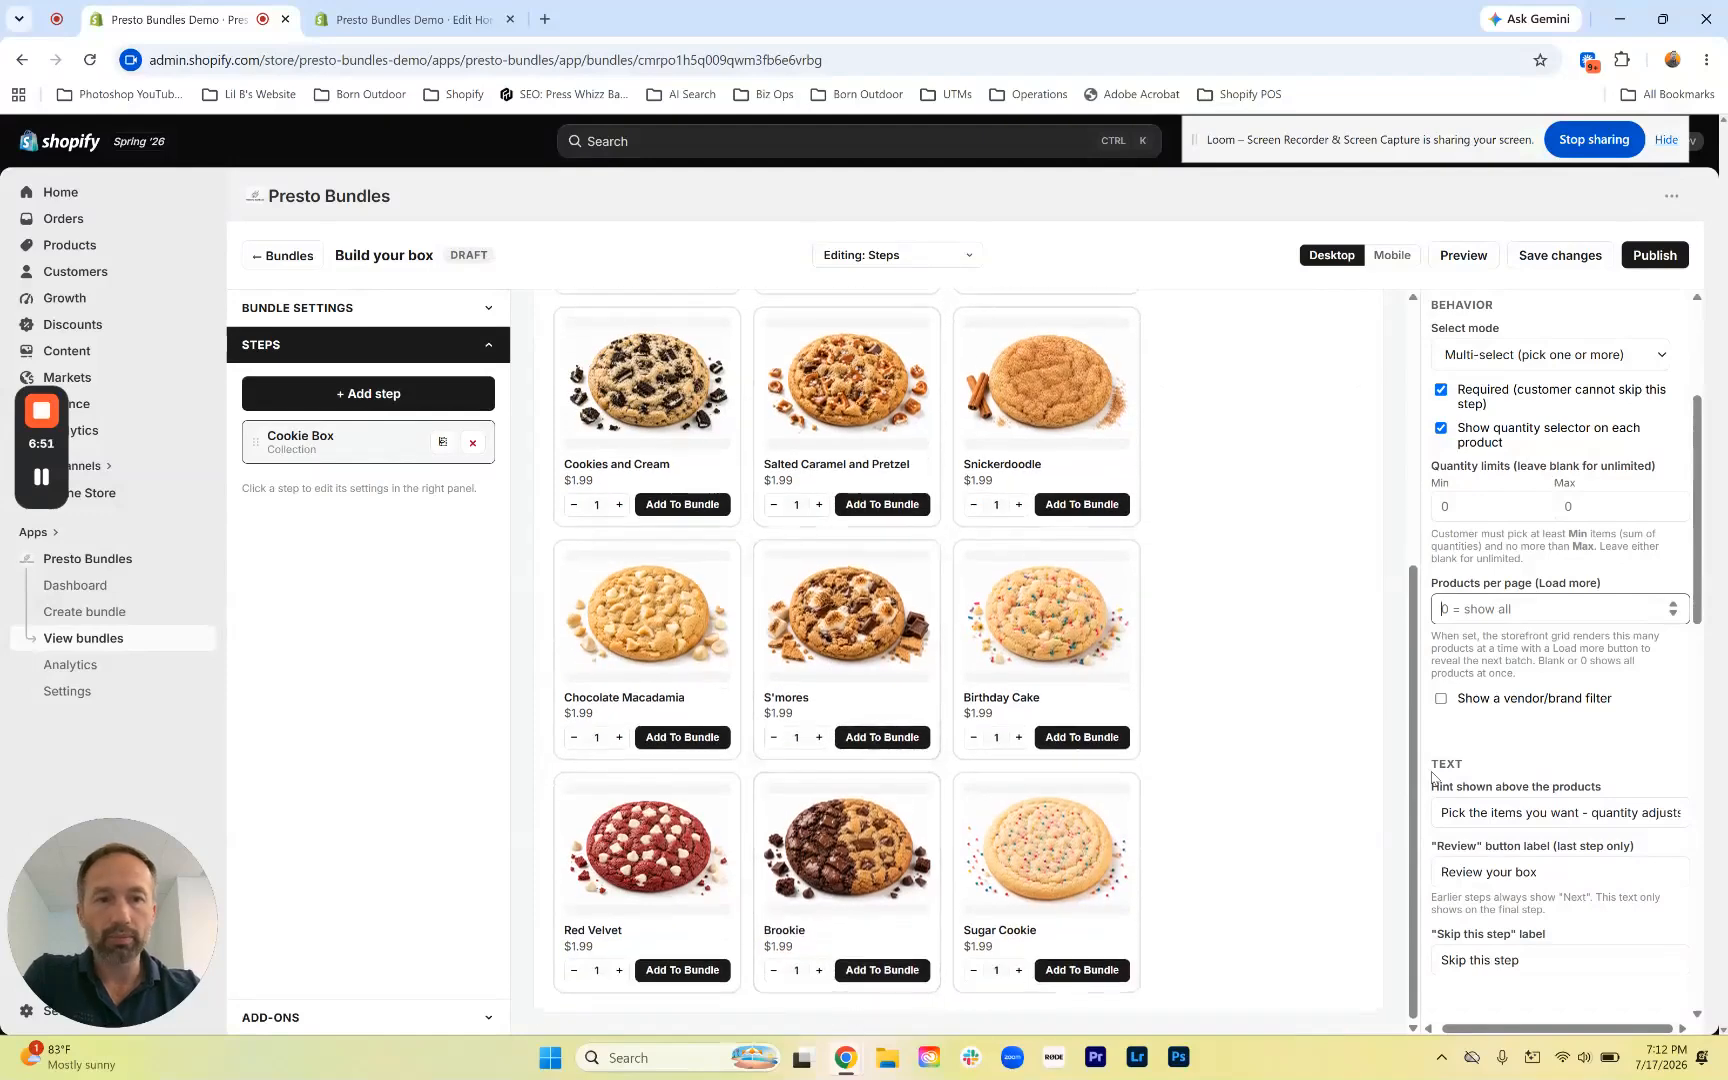
Change the hint shown above the products to "Pick as many cookie flavors as you desire!"
{"action": "scroll", "coordinate": [1493, 532], "scroll_direction": "down", "scroll_amount": 2}
{"action": "scroll", "coordinate": [1496, 532], "scroll_direction": "down", "scroll_amount": 1}
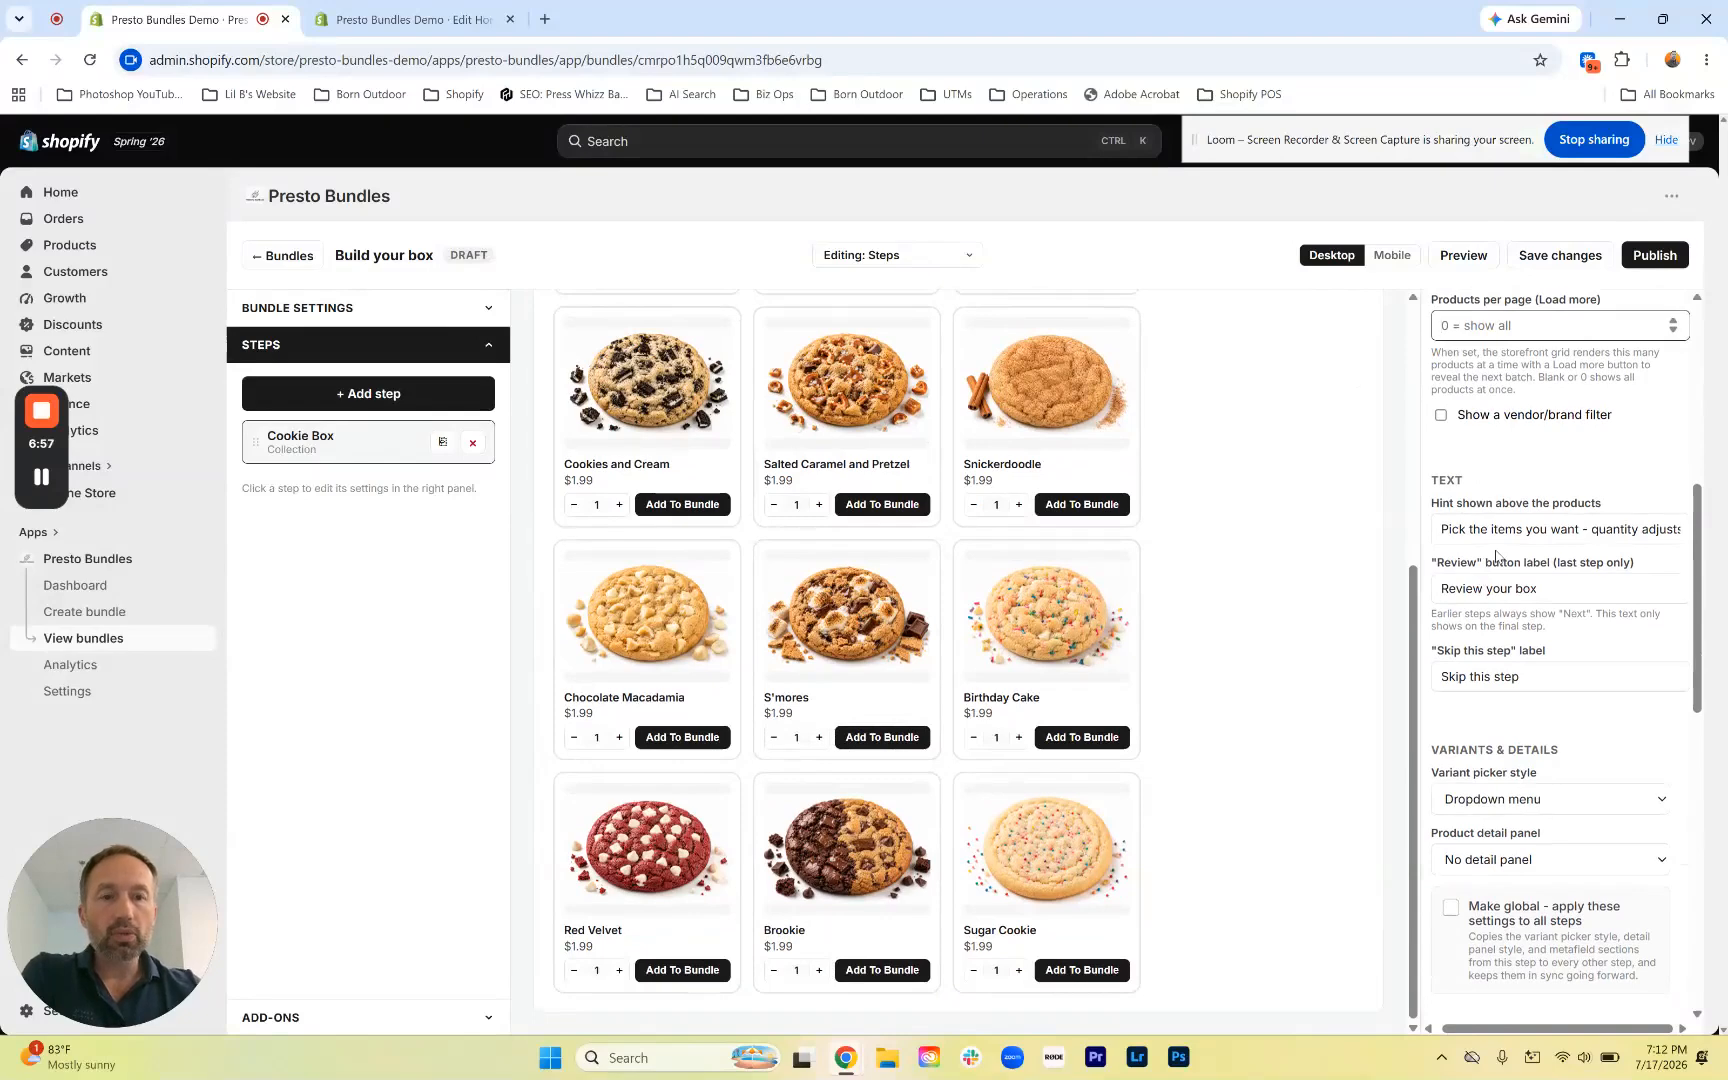
{"action": "scroll", "coordinate": [803, 483], "scroll_direction": "up", "scroll_amount": 5}
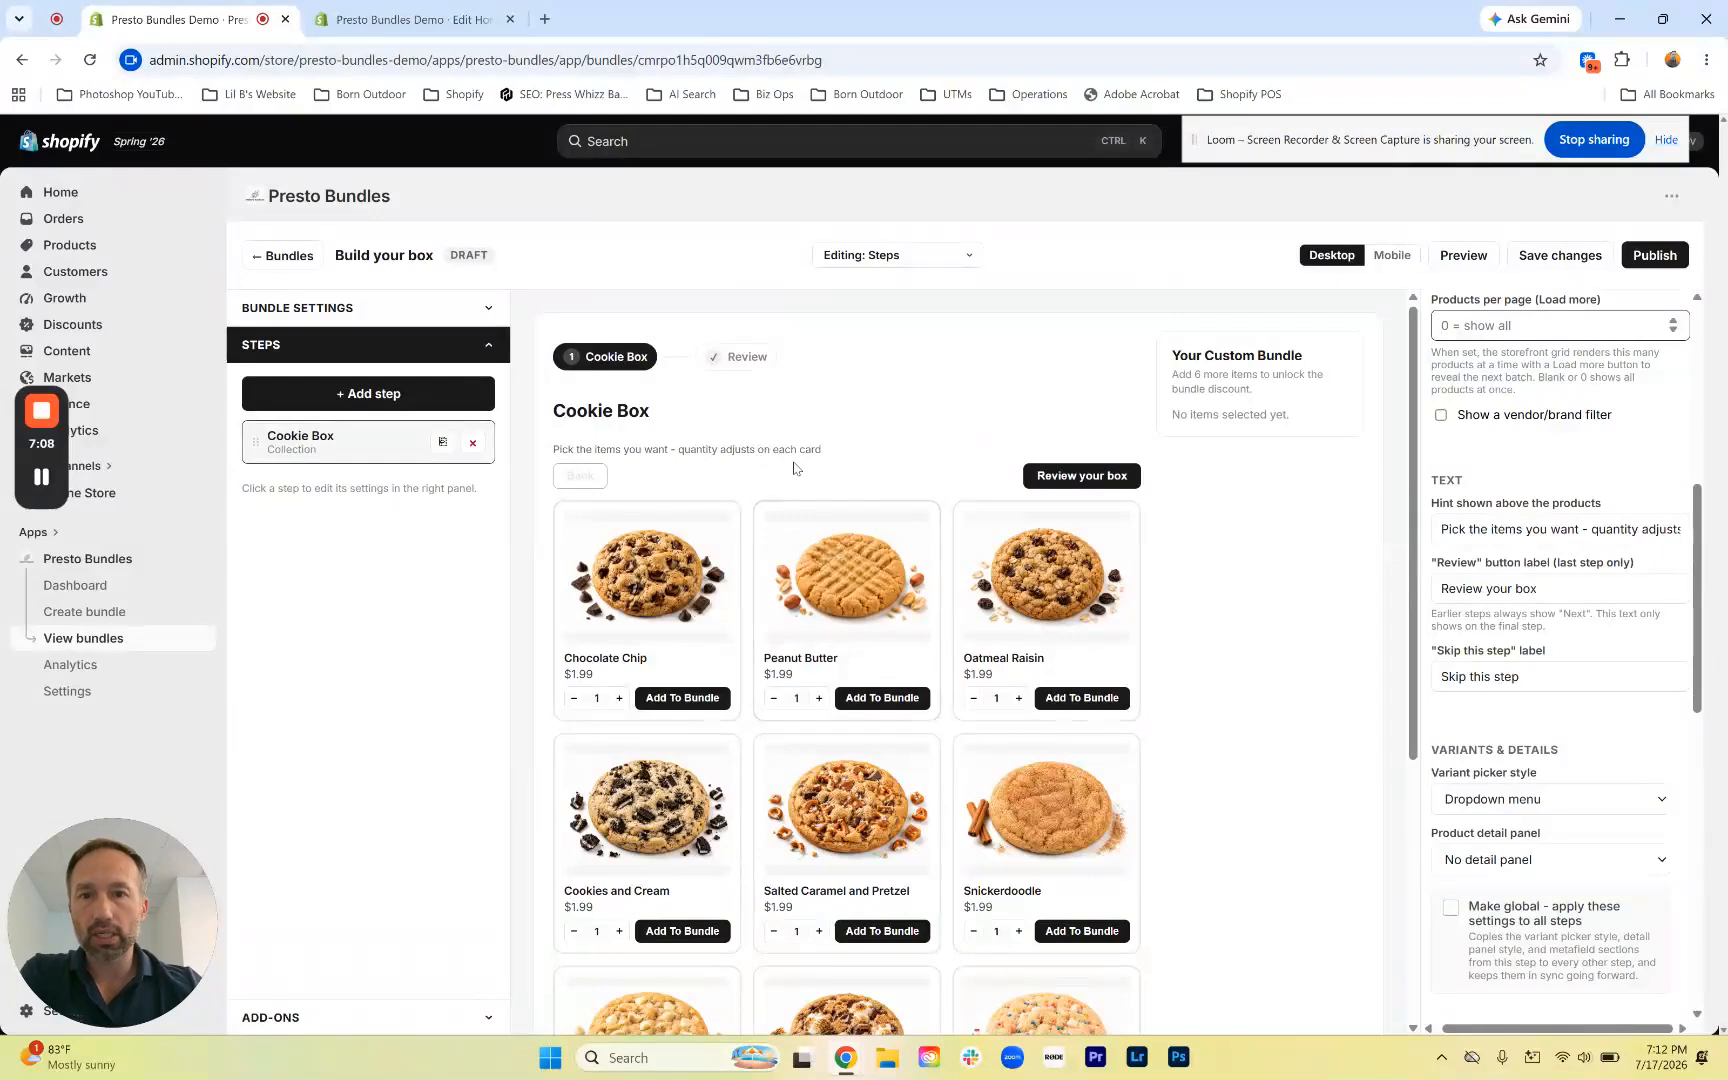
{"action": "triple_click", "coordinate": [1573, 529]}
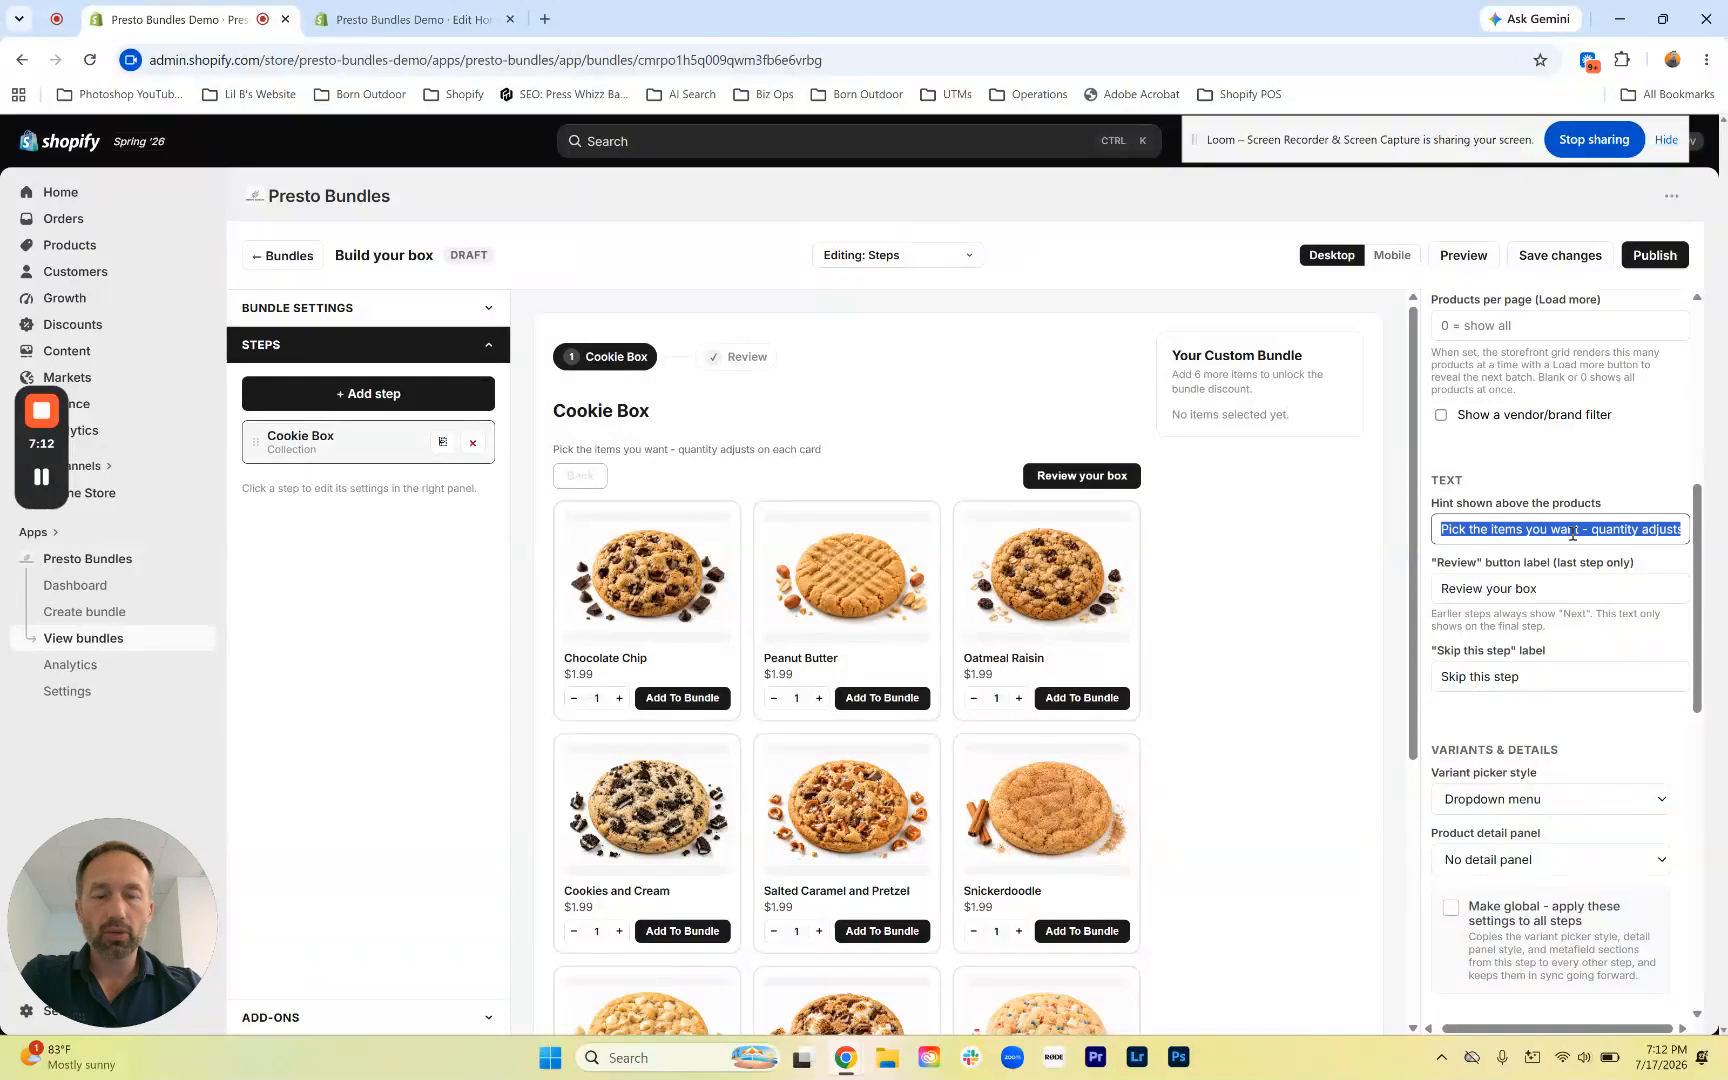
{"action": "type", "text": "P"}
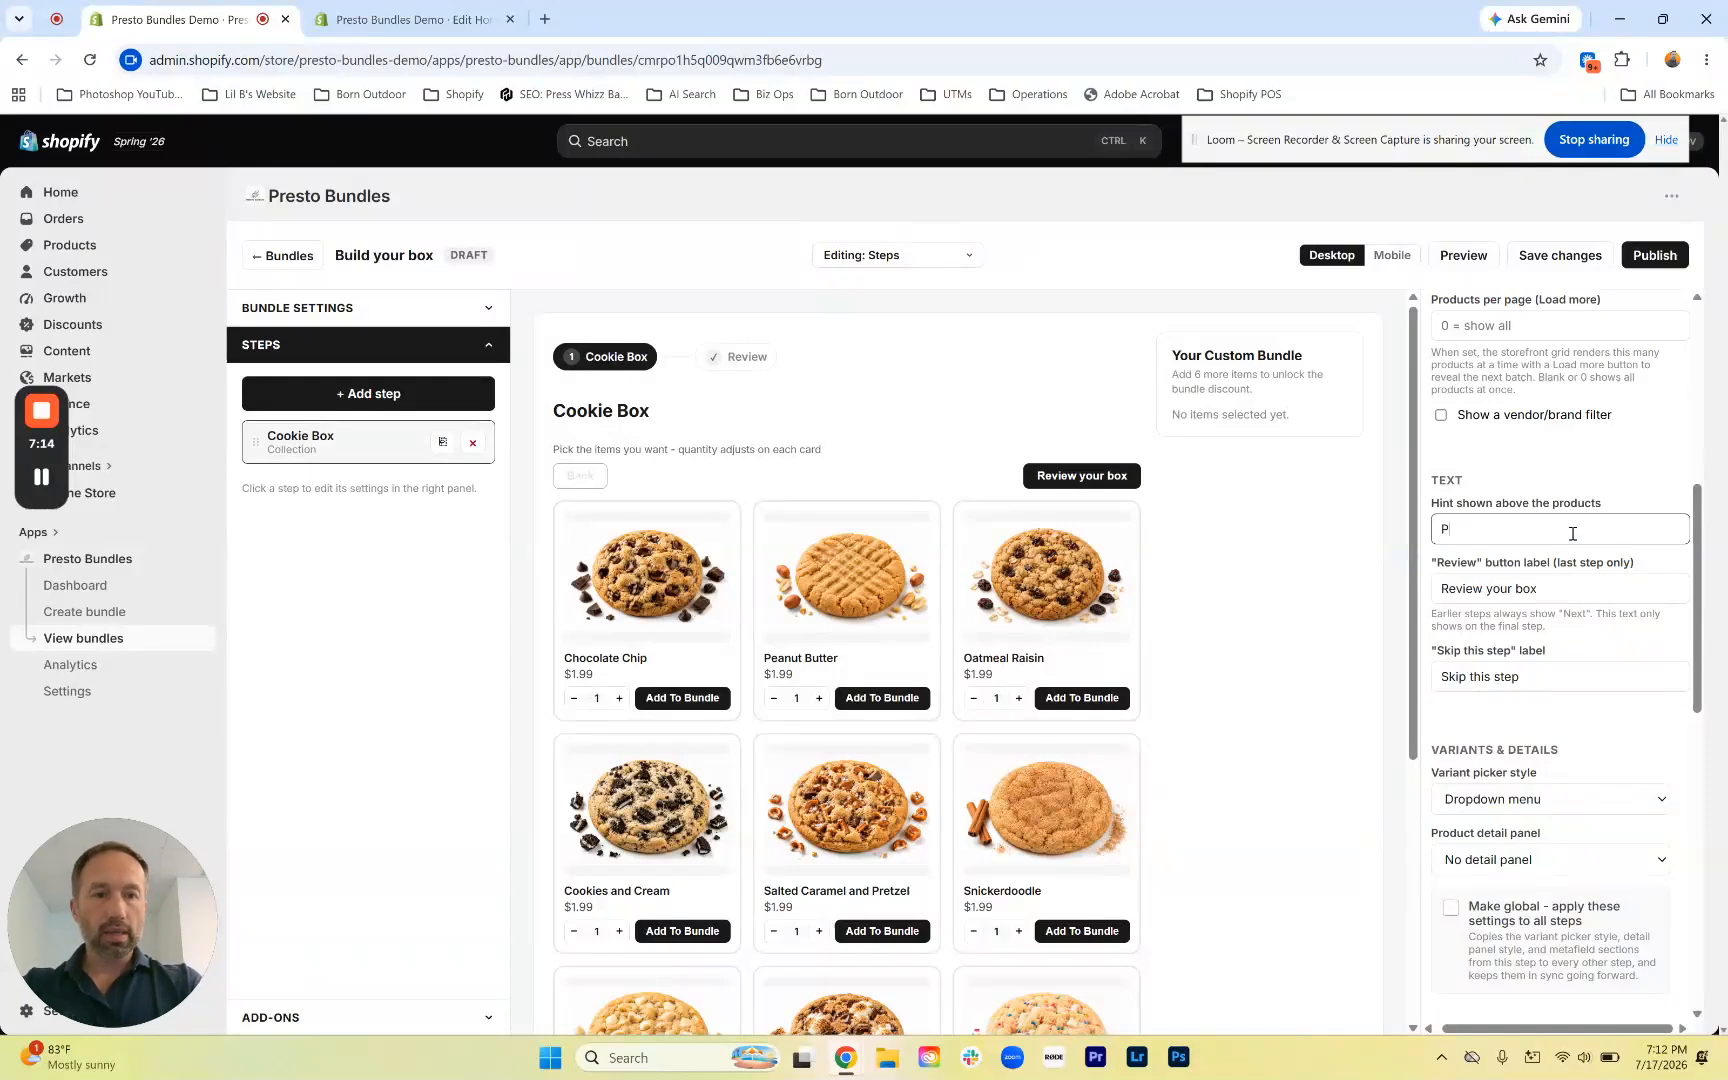
{"action": "type", "text": "ick as many co"}
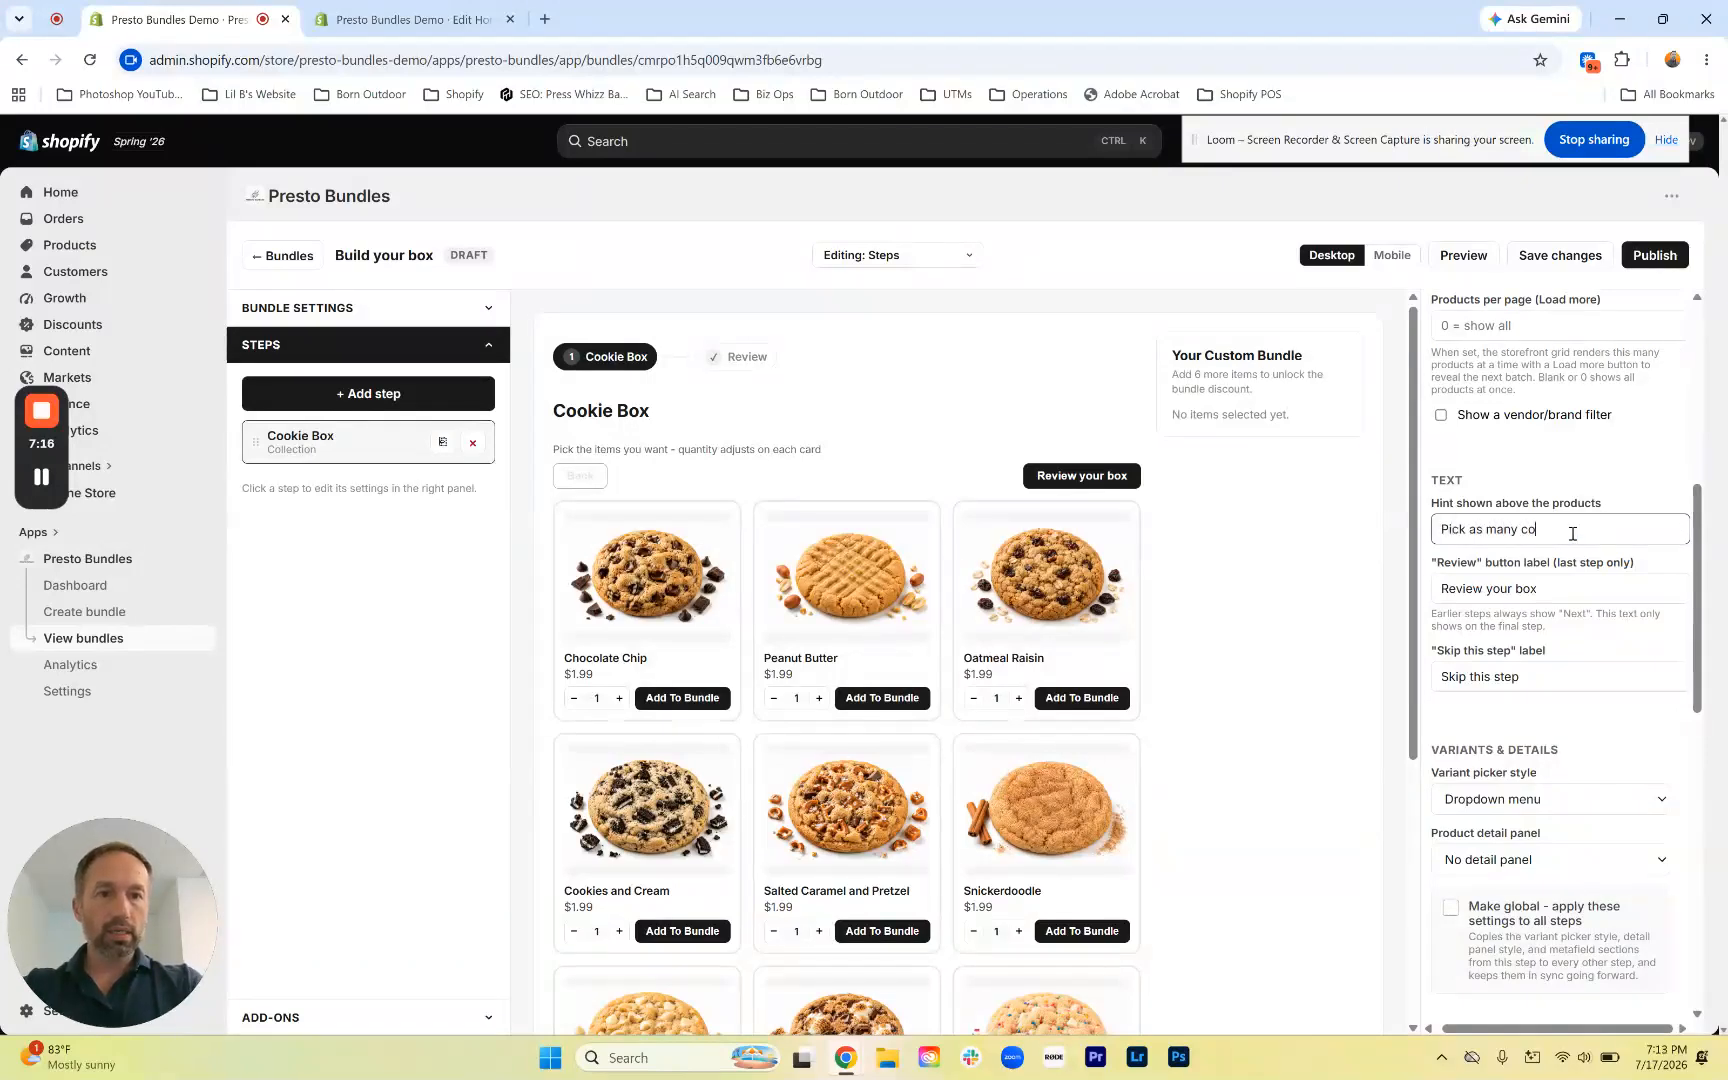
{"action": "type", "text": "okie flavors as you desir"}
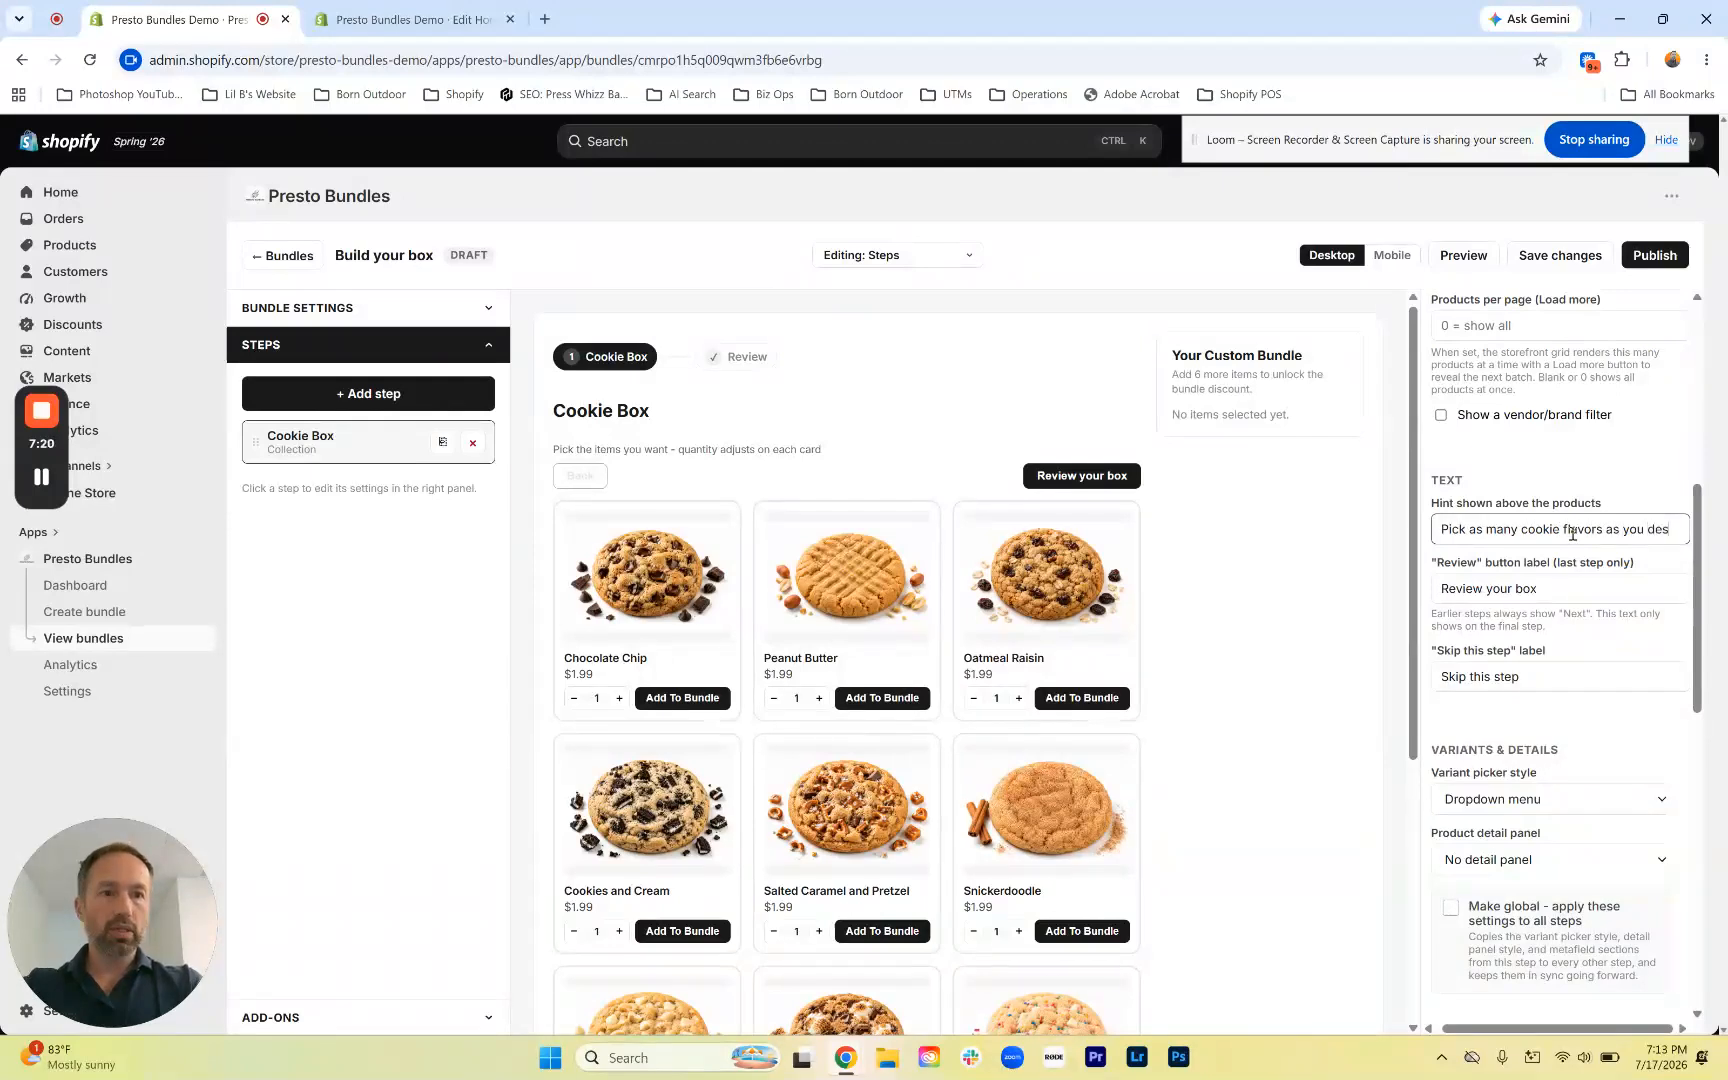
{"action": "type", "text": "e!"}
{"action": "left_click", "coordinate": [1487, 493]}
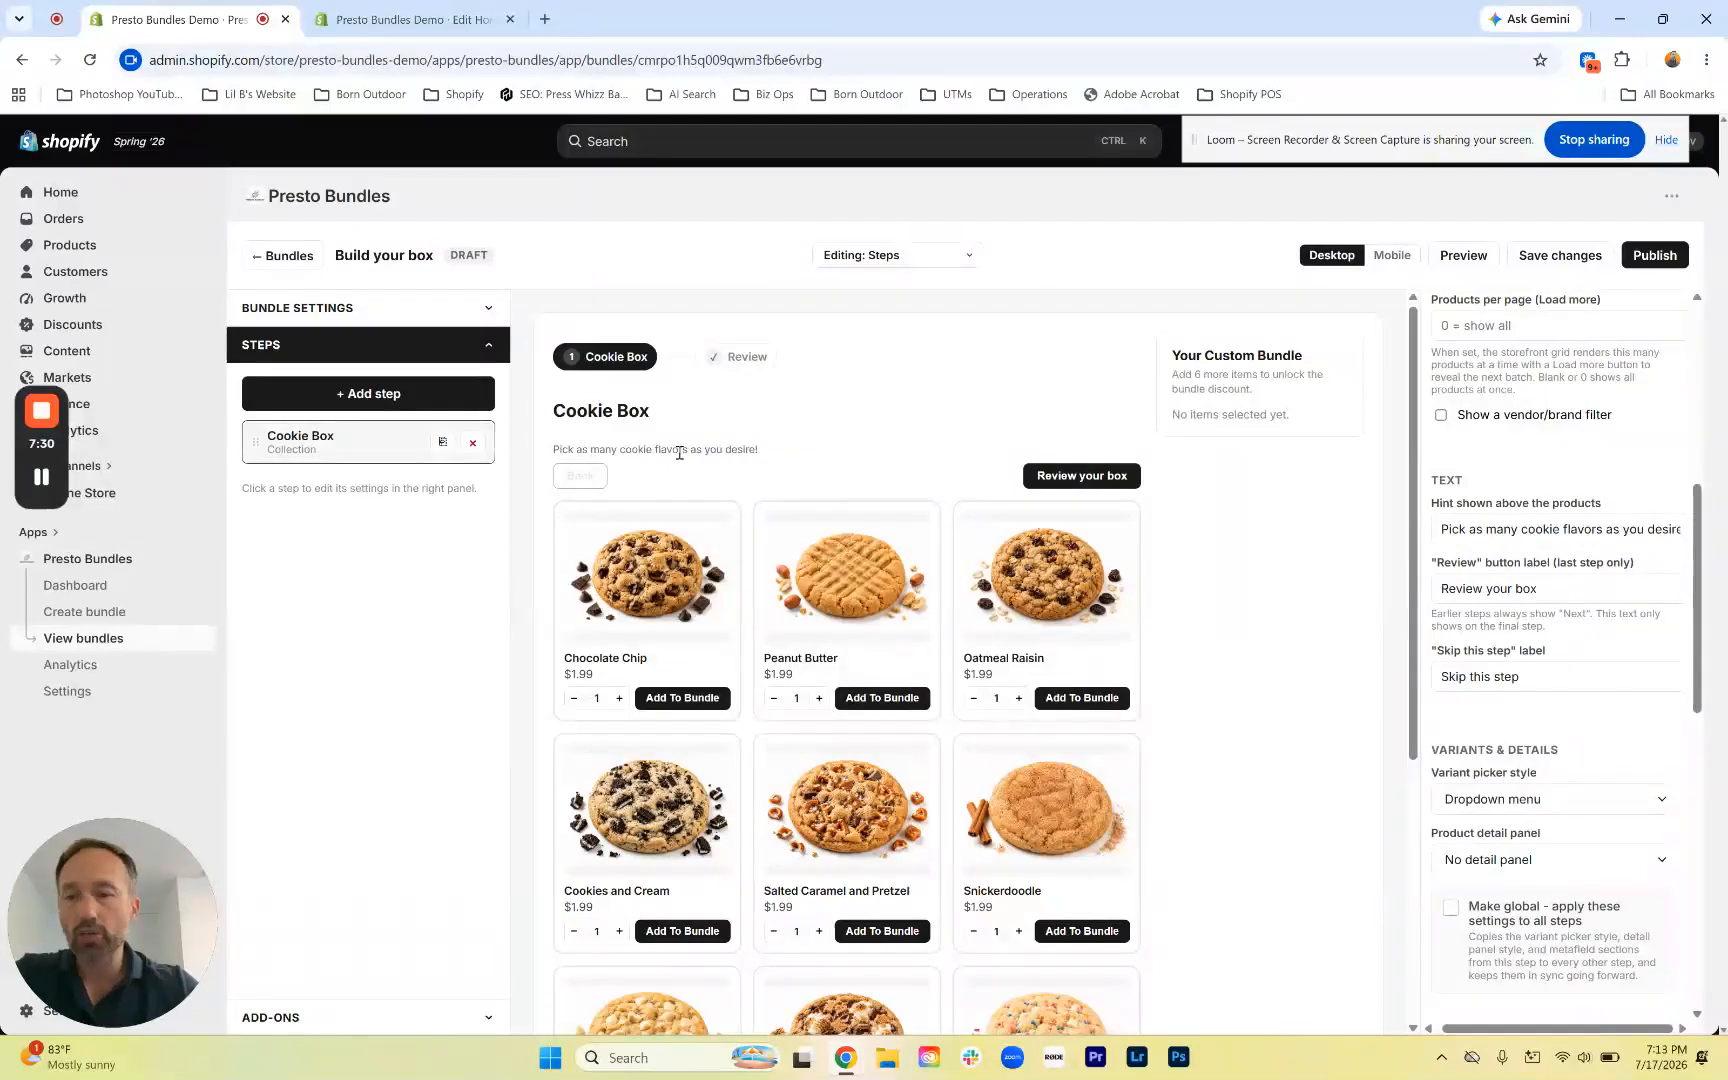
{"action": "triple_click", "coordinate": [1502, 537]}
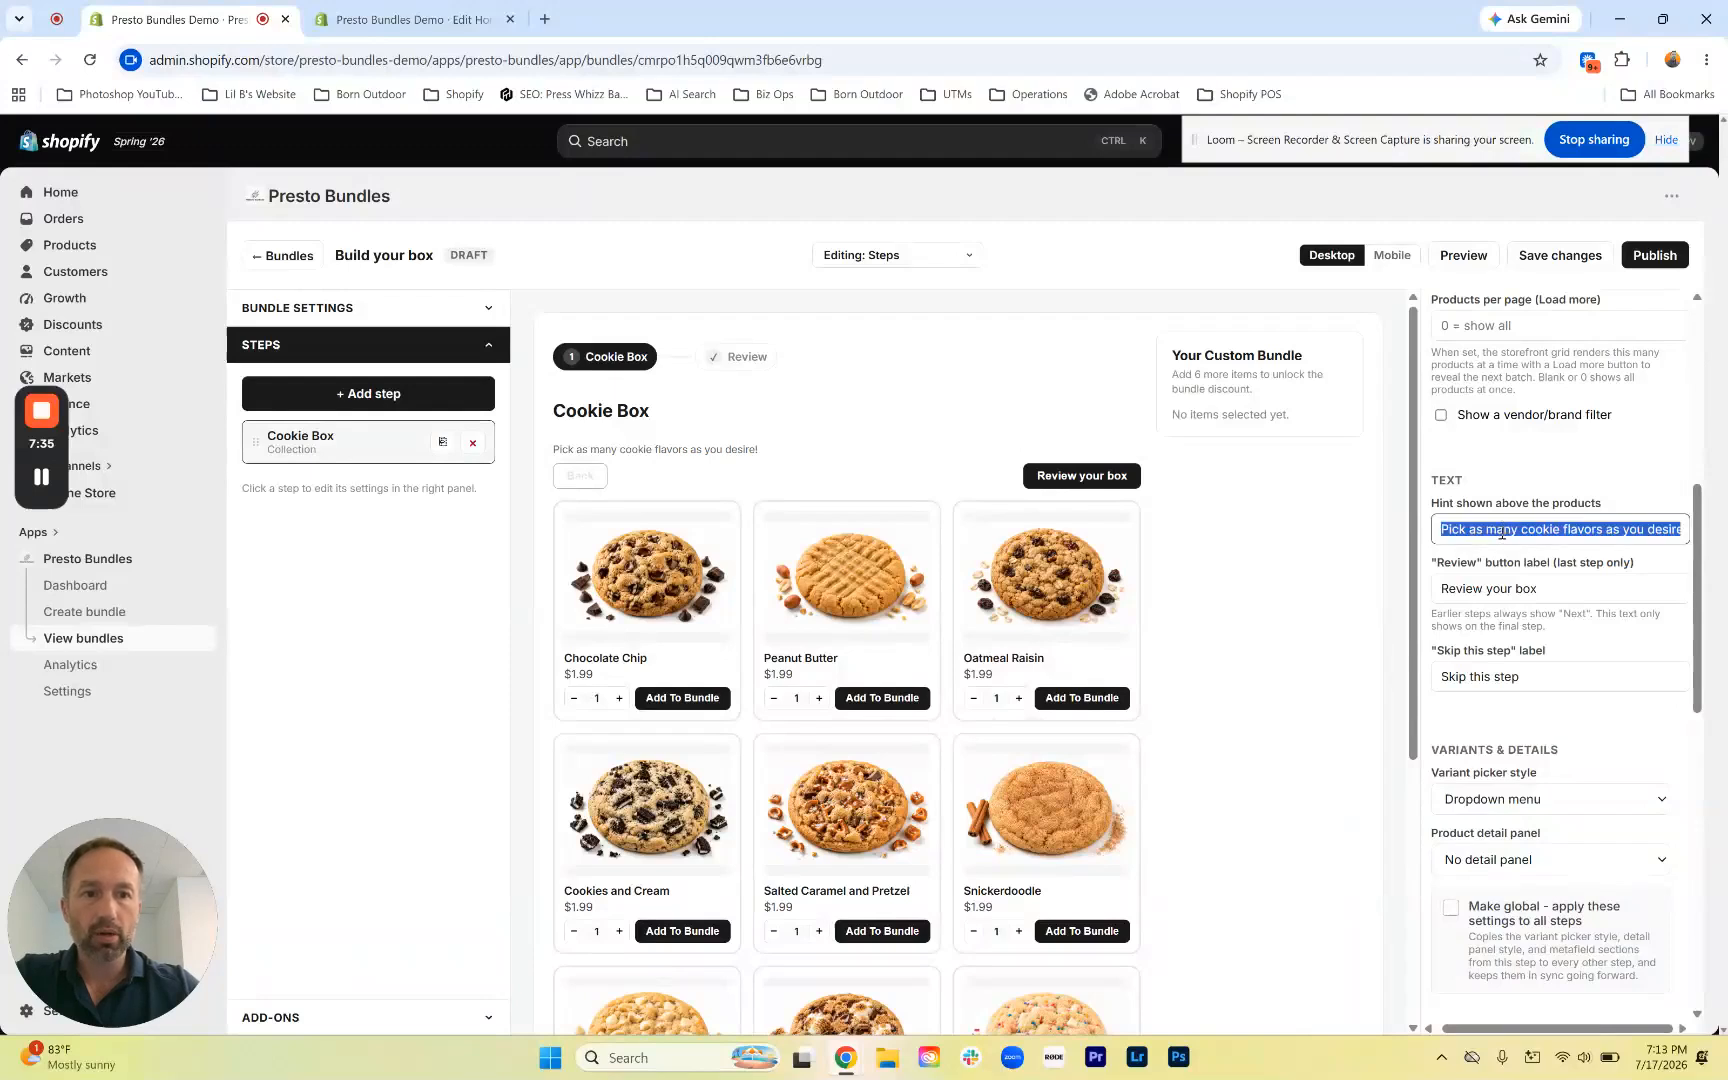
{"action": "left_click", "coordinate": [1510, 530]}
Change the last step's "Review" button label to "Review your cookie box"
{"action": "left_click", "coordinate": [1522, 589]}
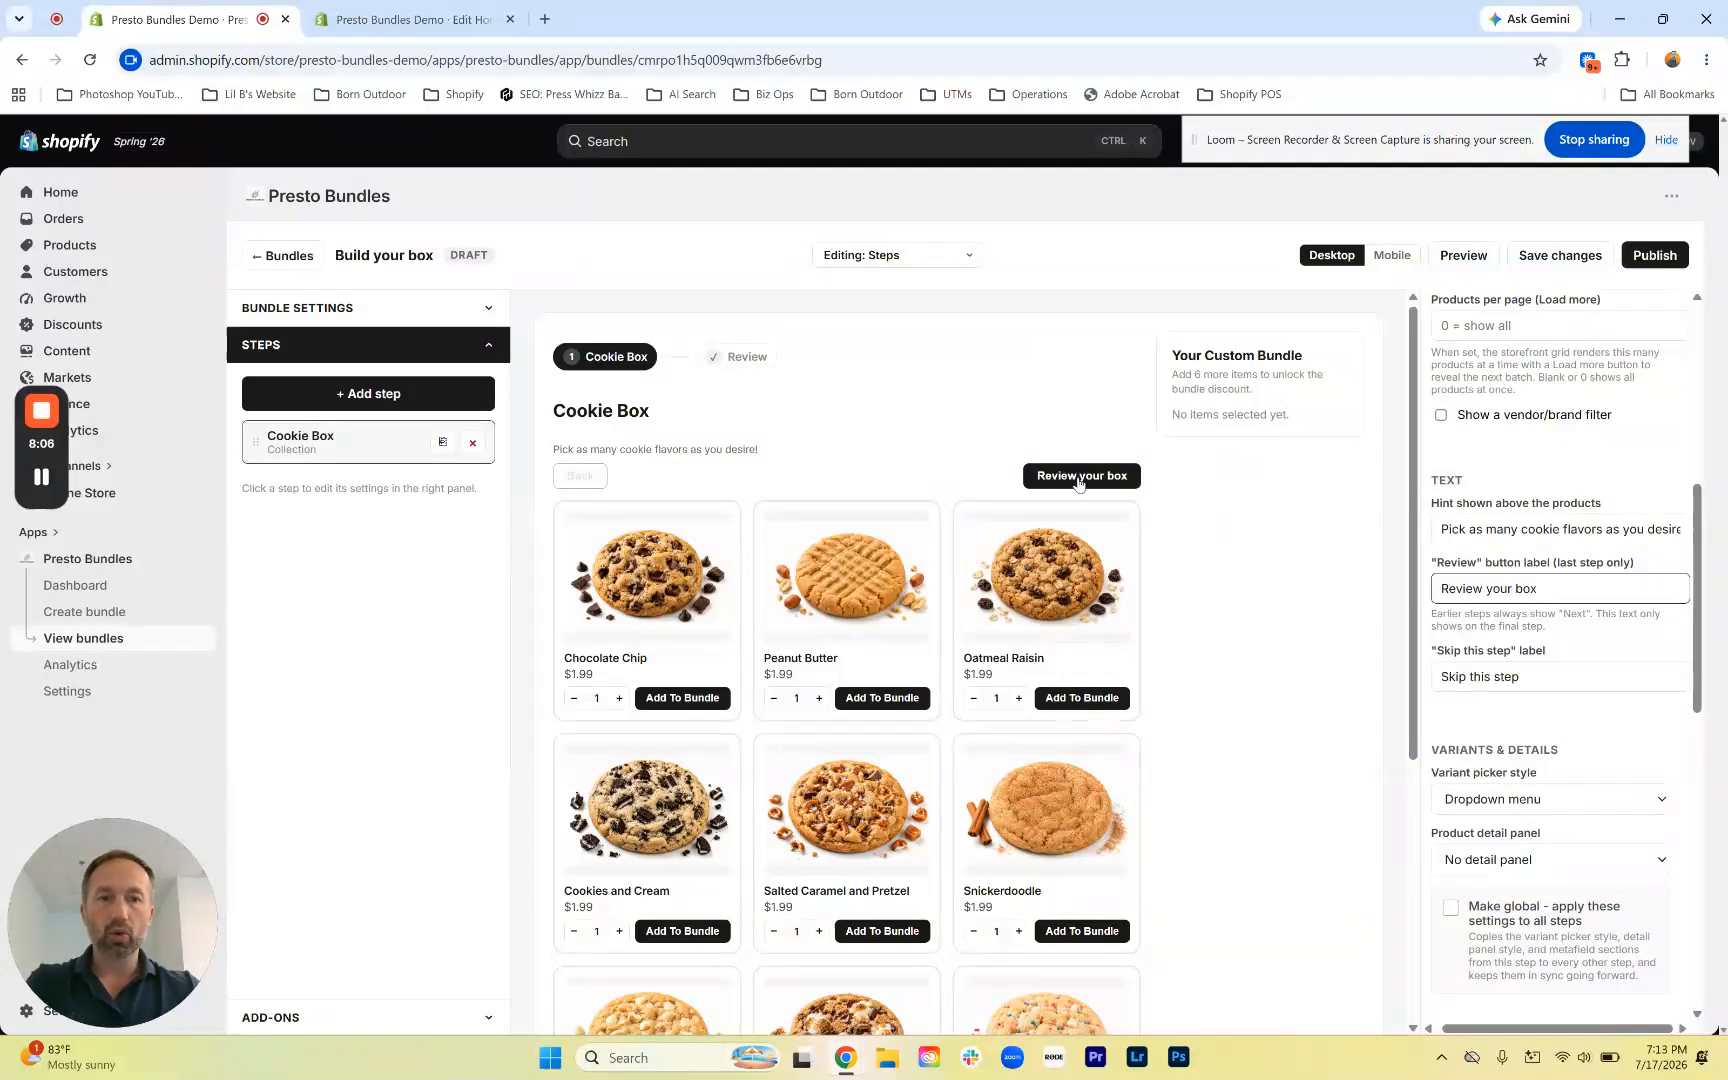
{"action": "left_click", "coordinate": [1515, 589]}
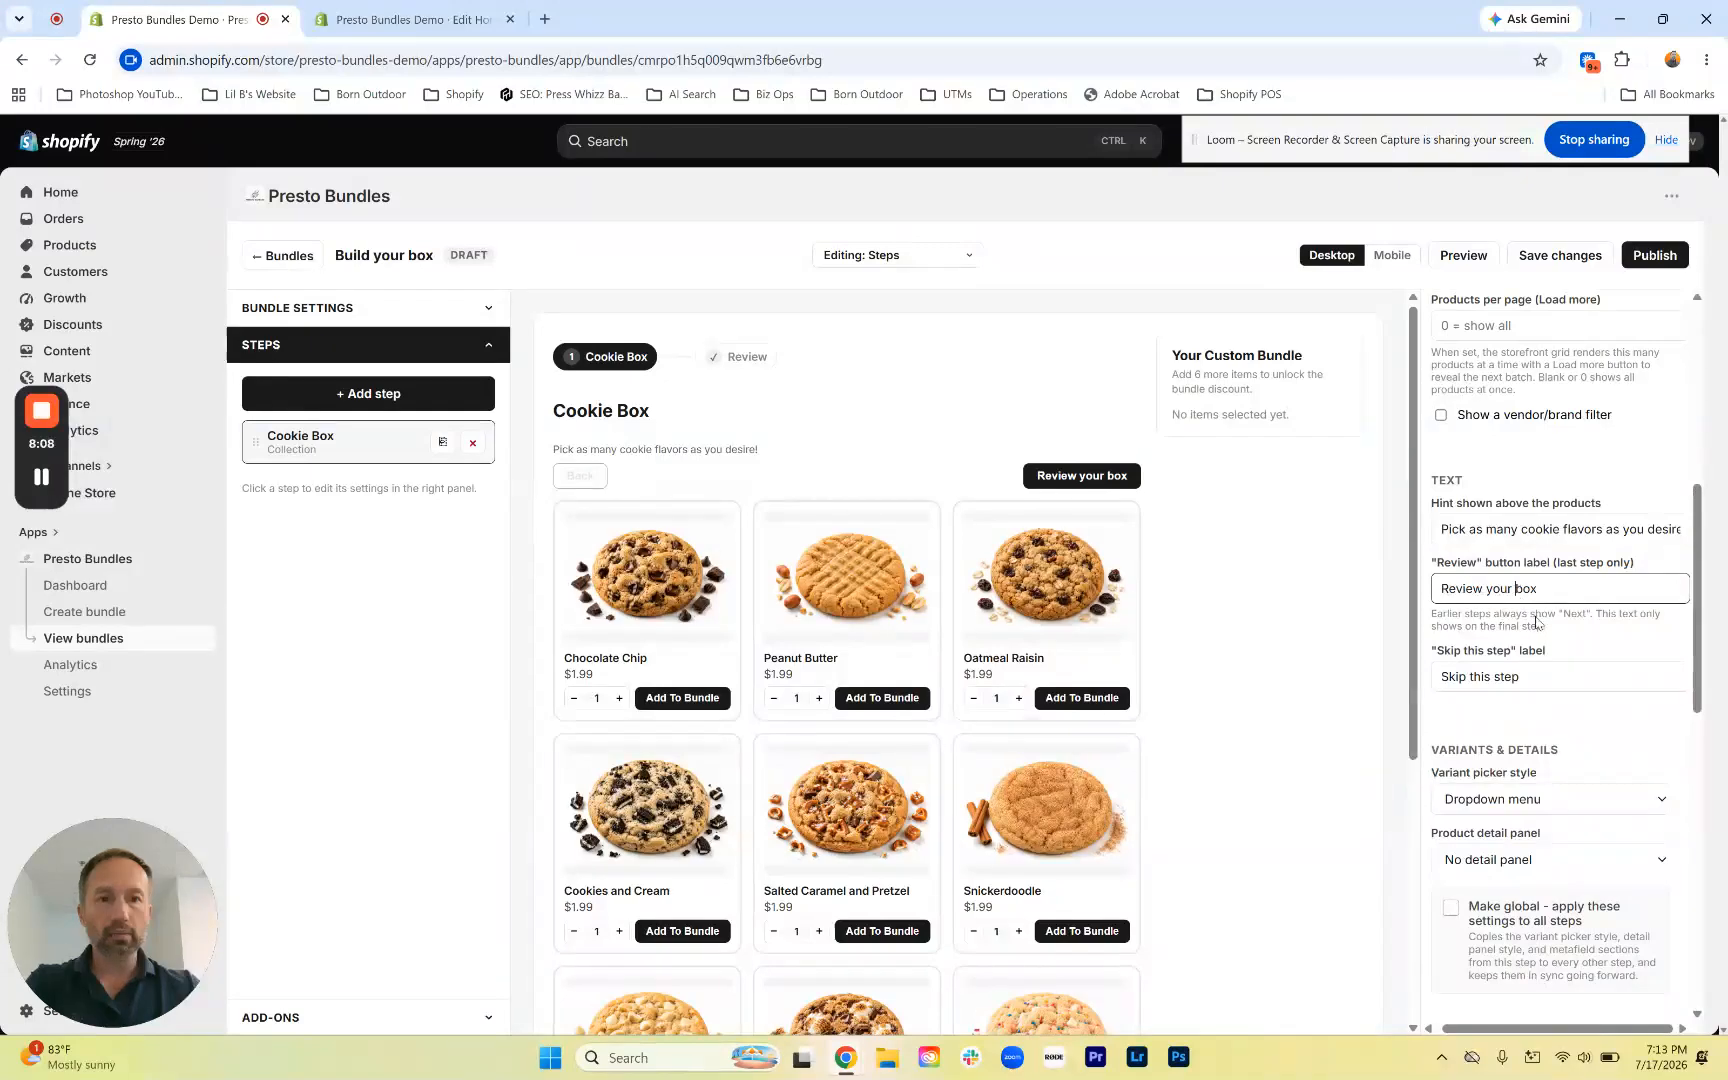
{"action": "type", "text": "cookie"}
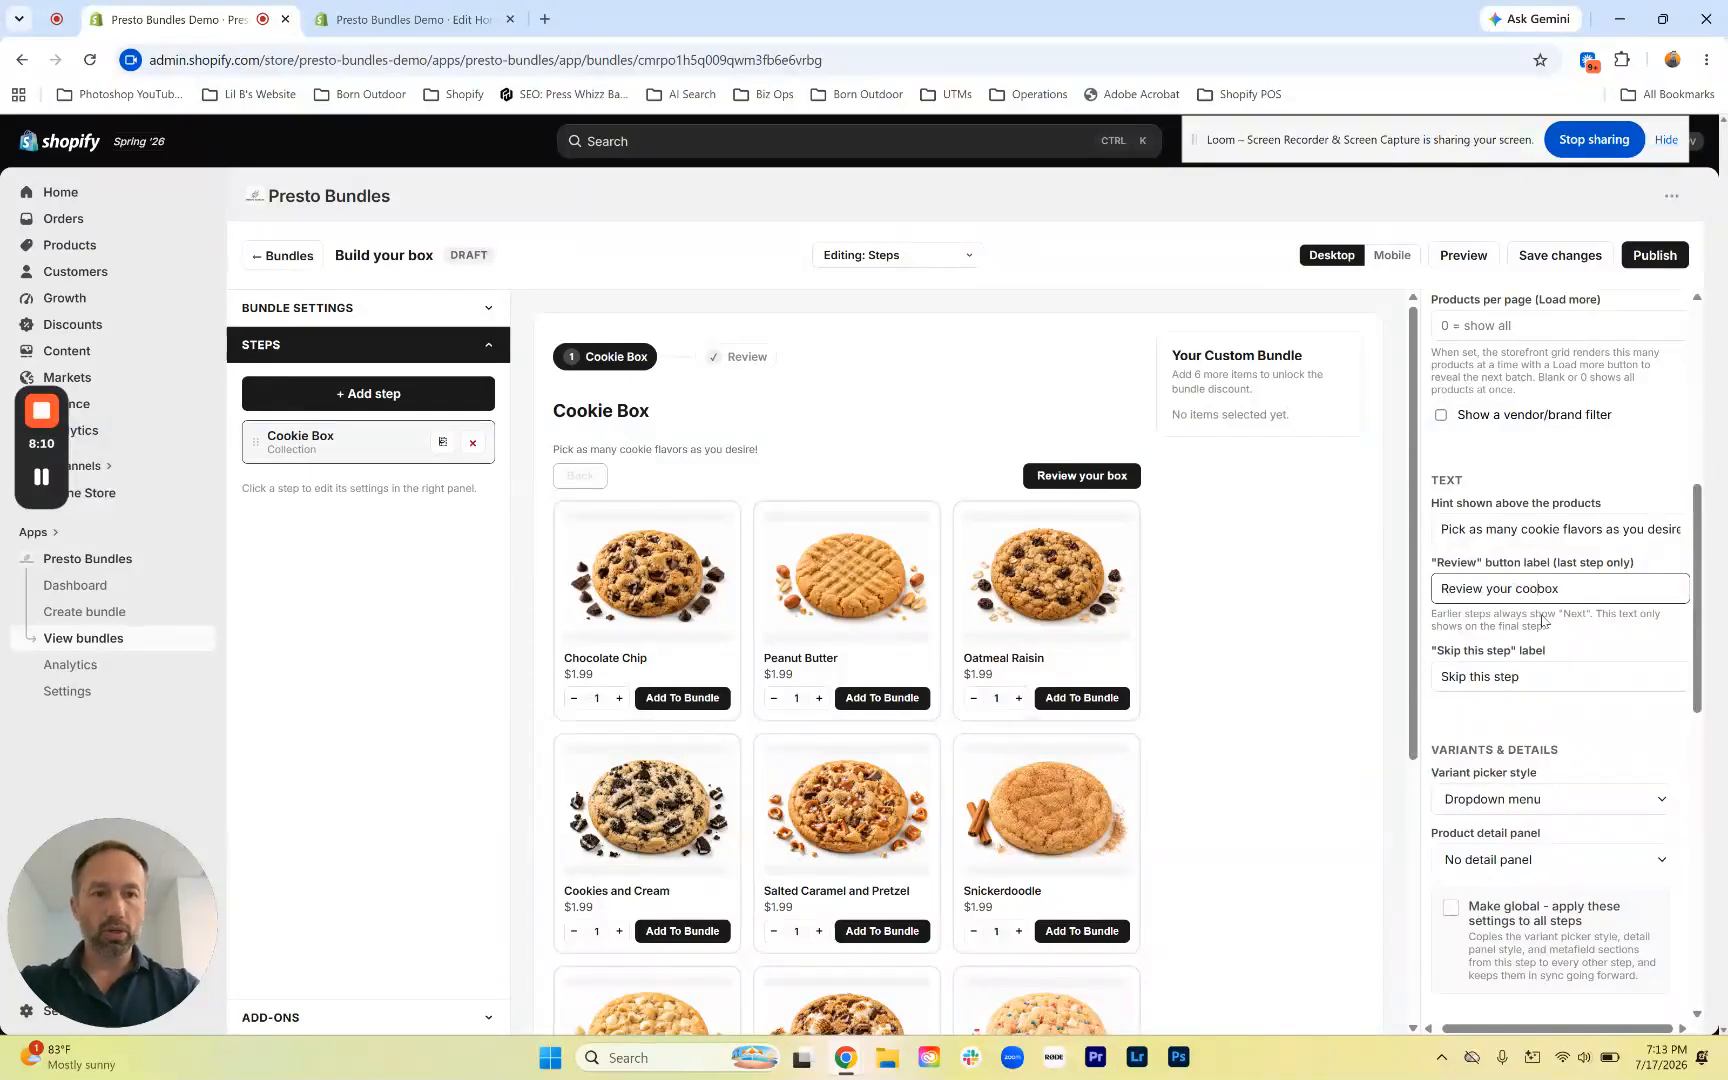
{"action": "left_click", "coordinate": [1514, 650]}
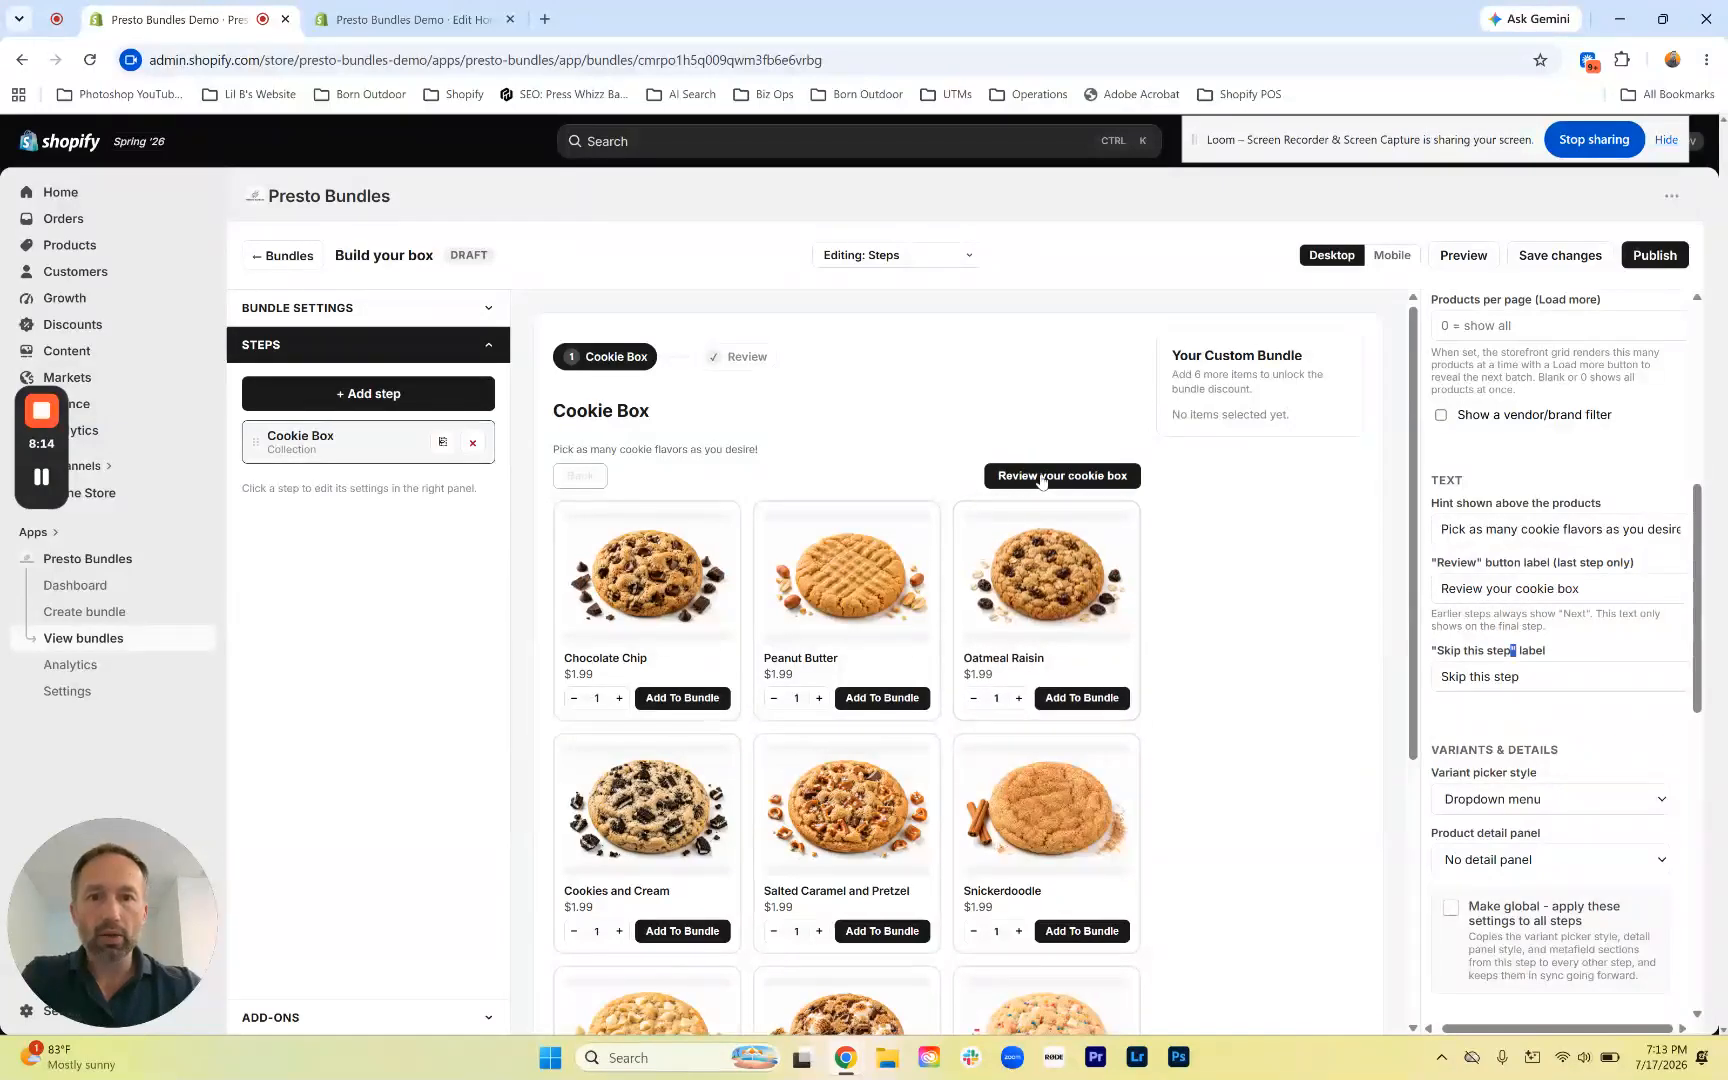
Examine the "Skip this step" label and the Variants & Details settings of the Cookie Box step
{"action": "left_click_drag", "start_coordinate": [1565, 665], "coordinate": [1550, 730]}
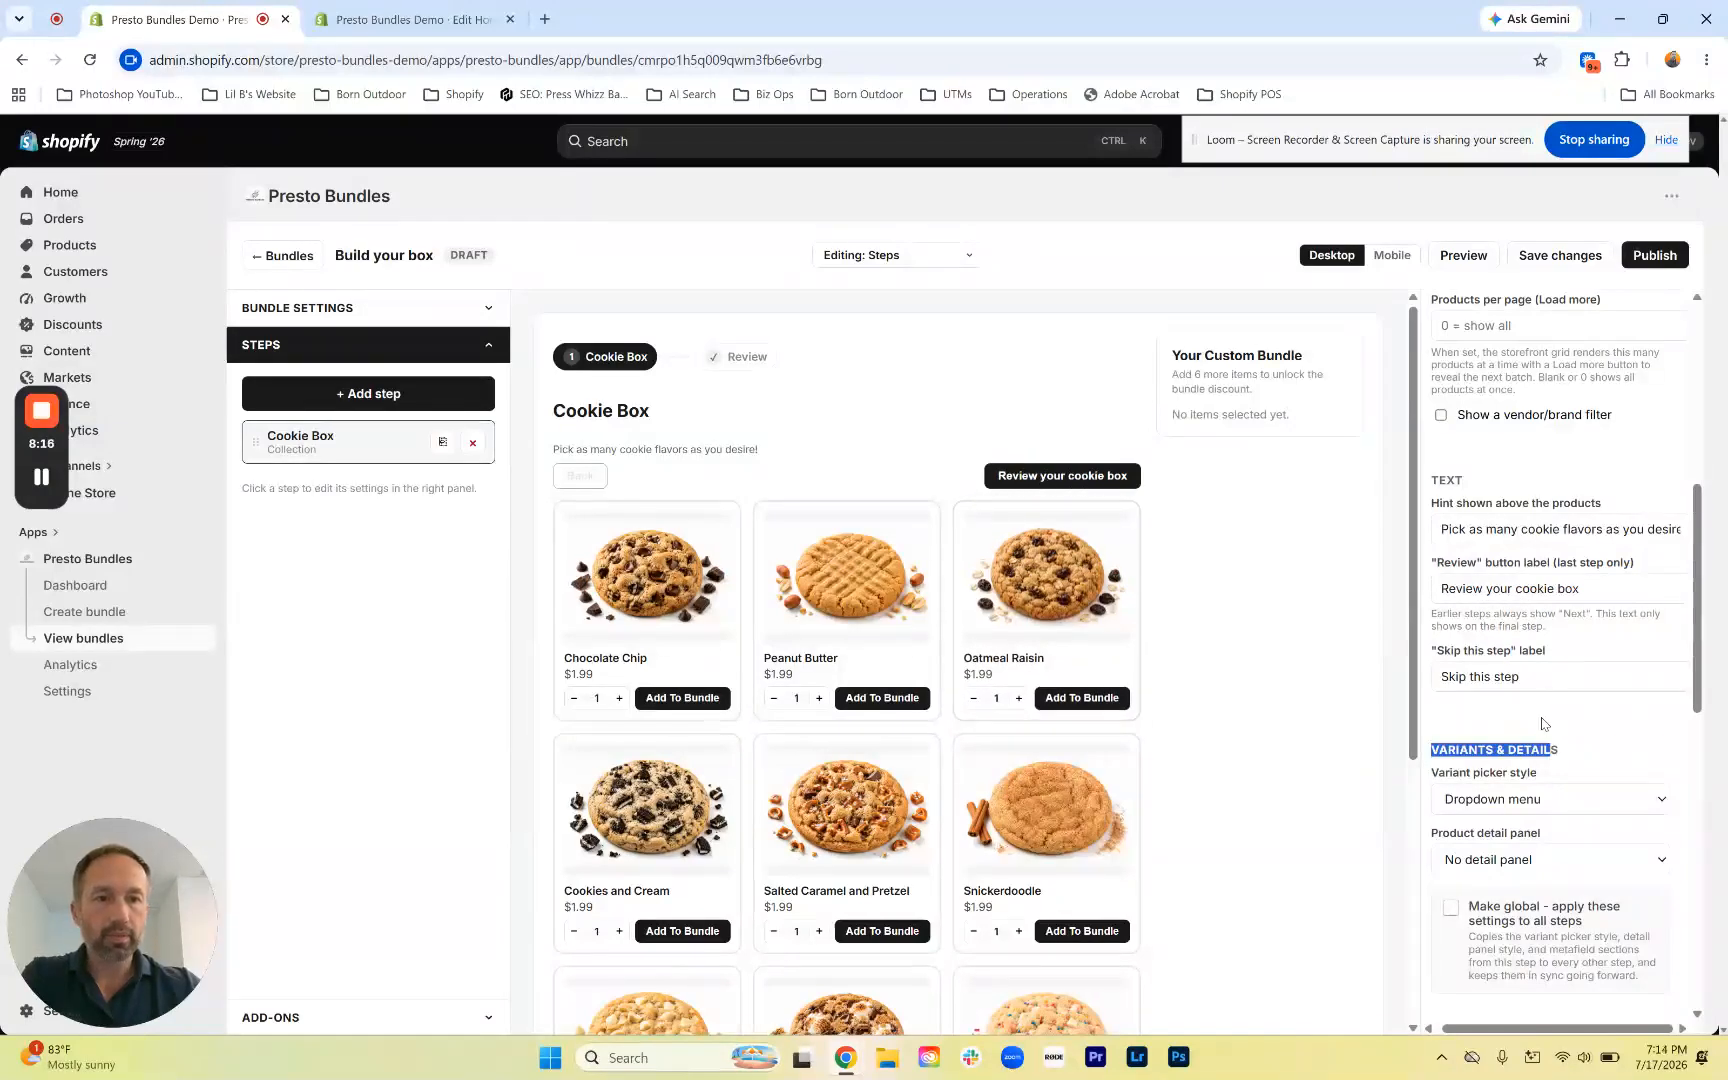
{"action": "scroll", "coordinate": [1543, 722], "scroll_direction": "down", "scroll_amount": 1}
{"action": "left_click", "coordinate": [1483, 581]}
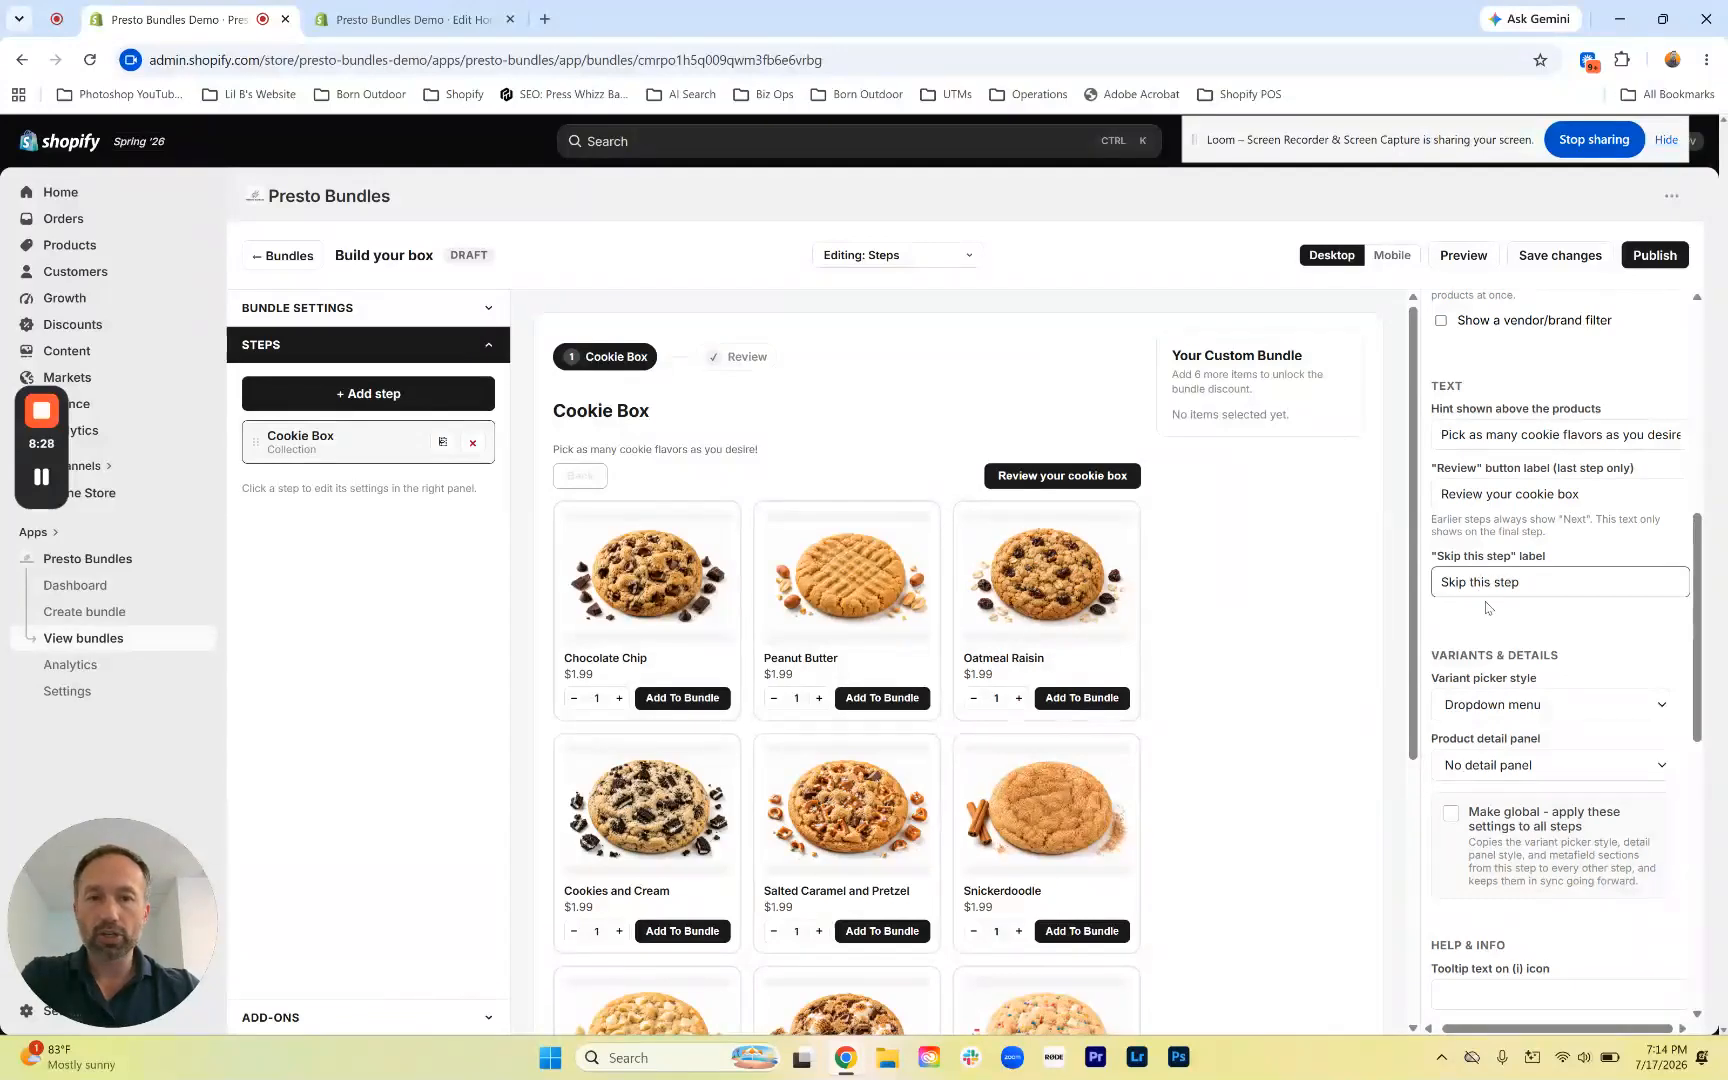
{"action": "scroll", "coordinate": [1486, 607], "scroll_direction": "down", "scroll_amount": 2}
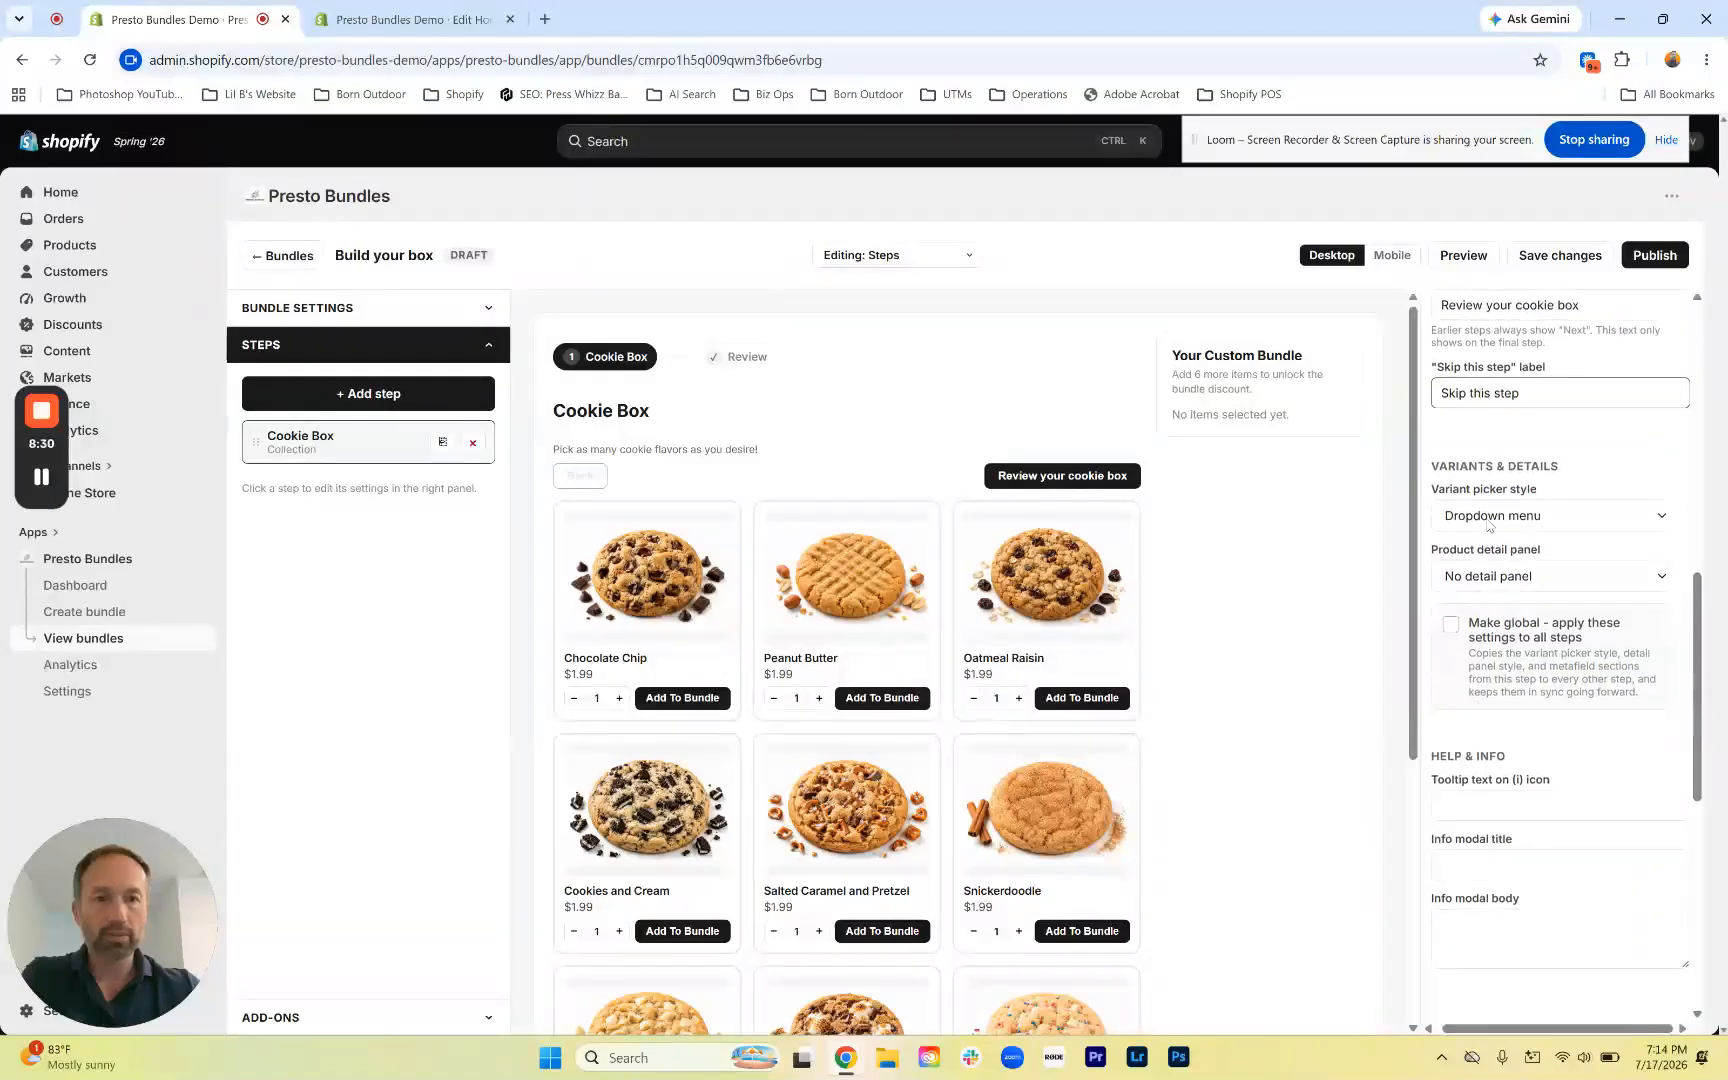
{"action": "left_click_drag", "start_coordinate": [1434, 465], "coordinate": [1571, 472]}
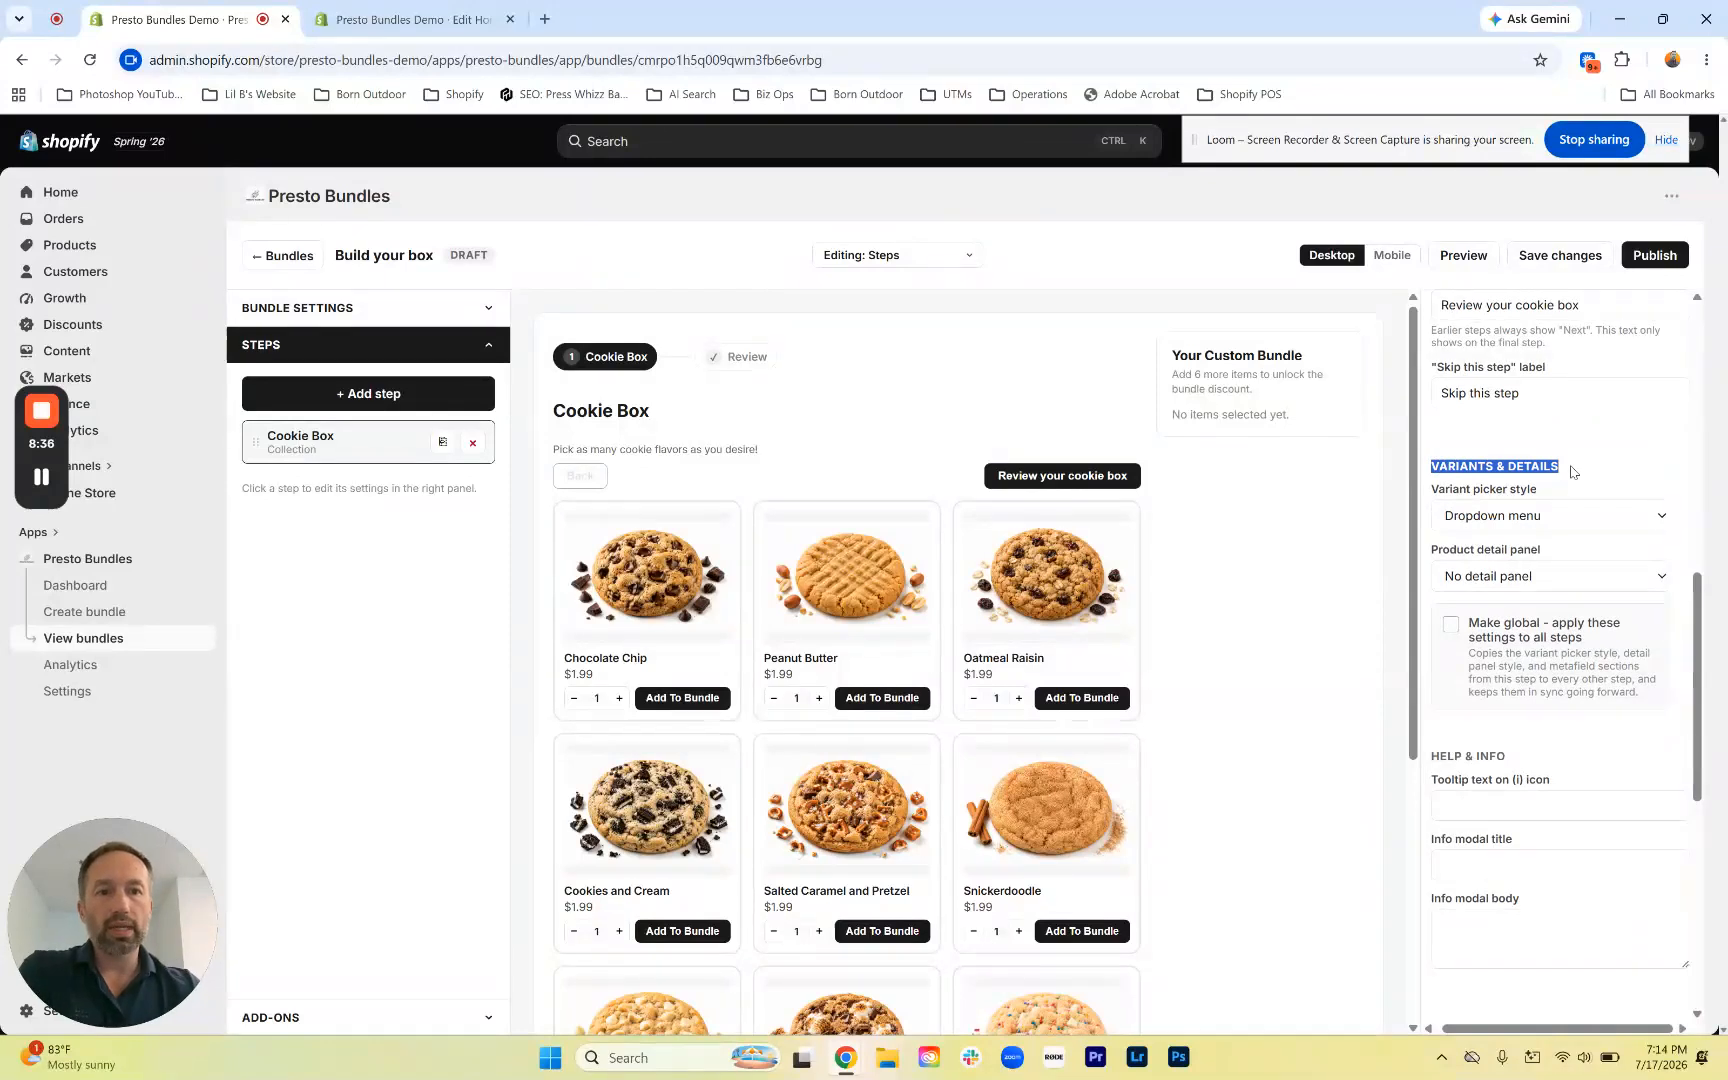
{"action": "left_click", "coordinate": [1570, 476]}
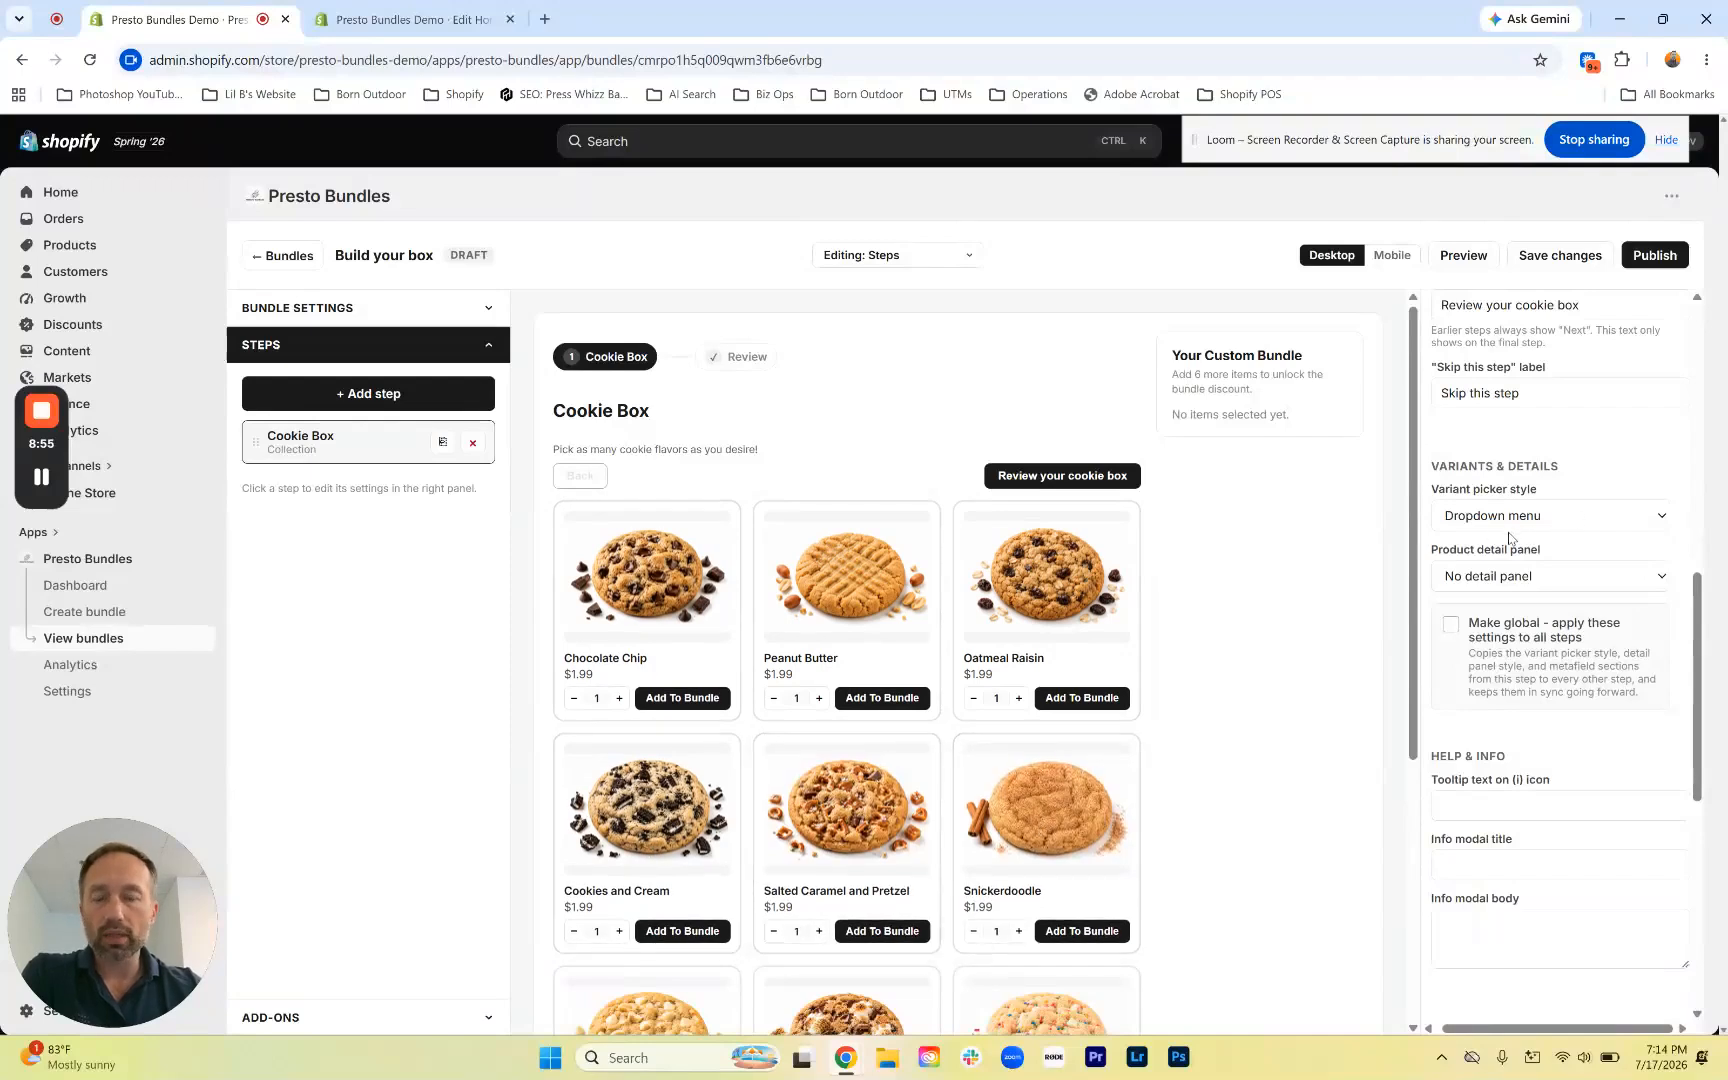
{"action": "scroll", "coordinate": [1509, 540], "scroll_direction": "down", "scroll_amount": 2}
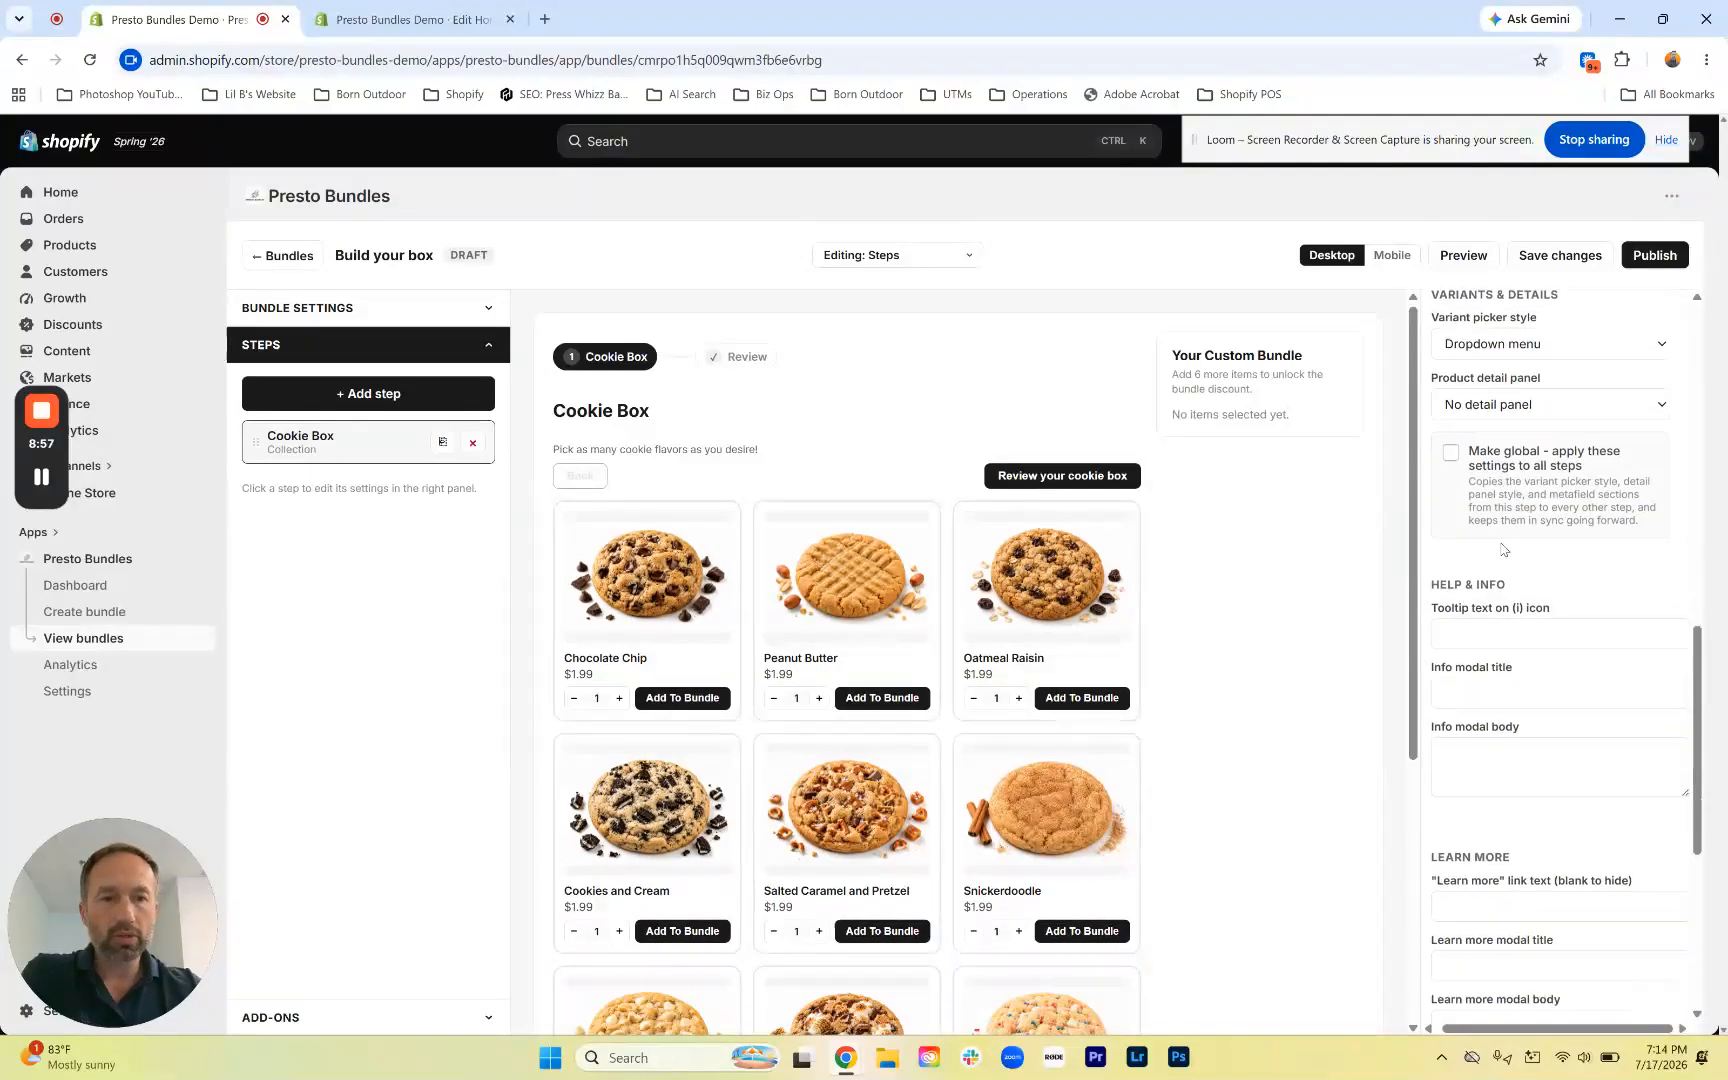
Examine the Help & Info tooltip and modal title fields against the Cookie Box heading in the preview
{"action": "left_click", "coordinate": [1484, 624]}
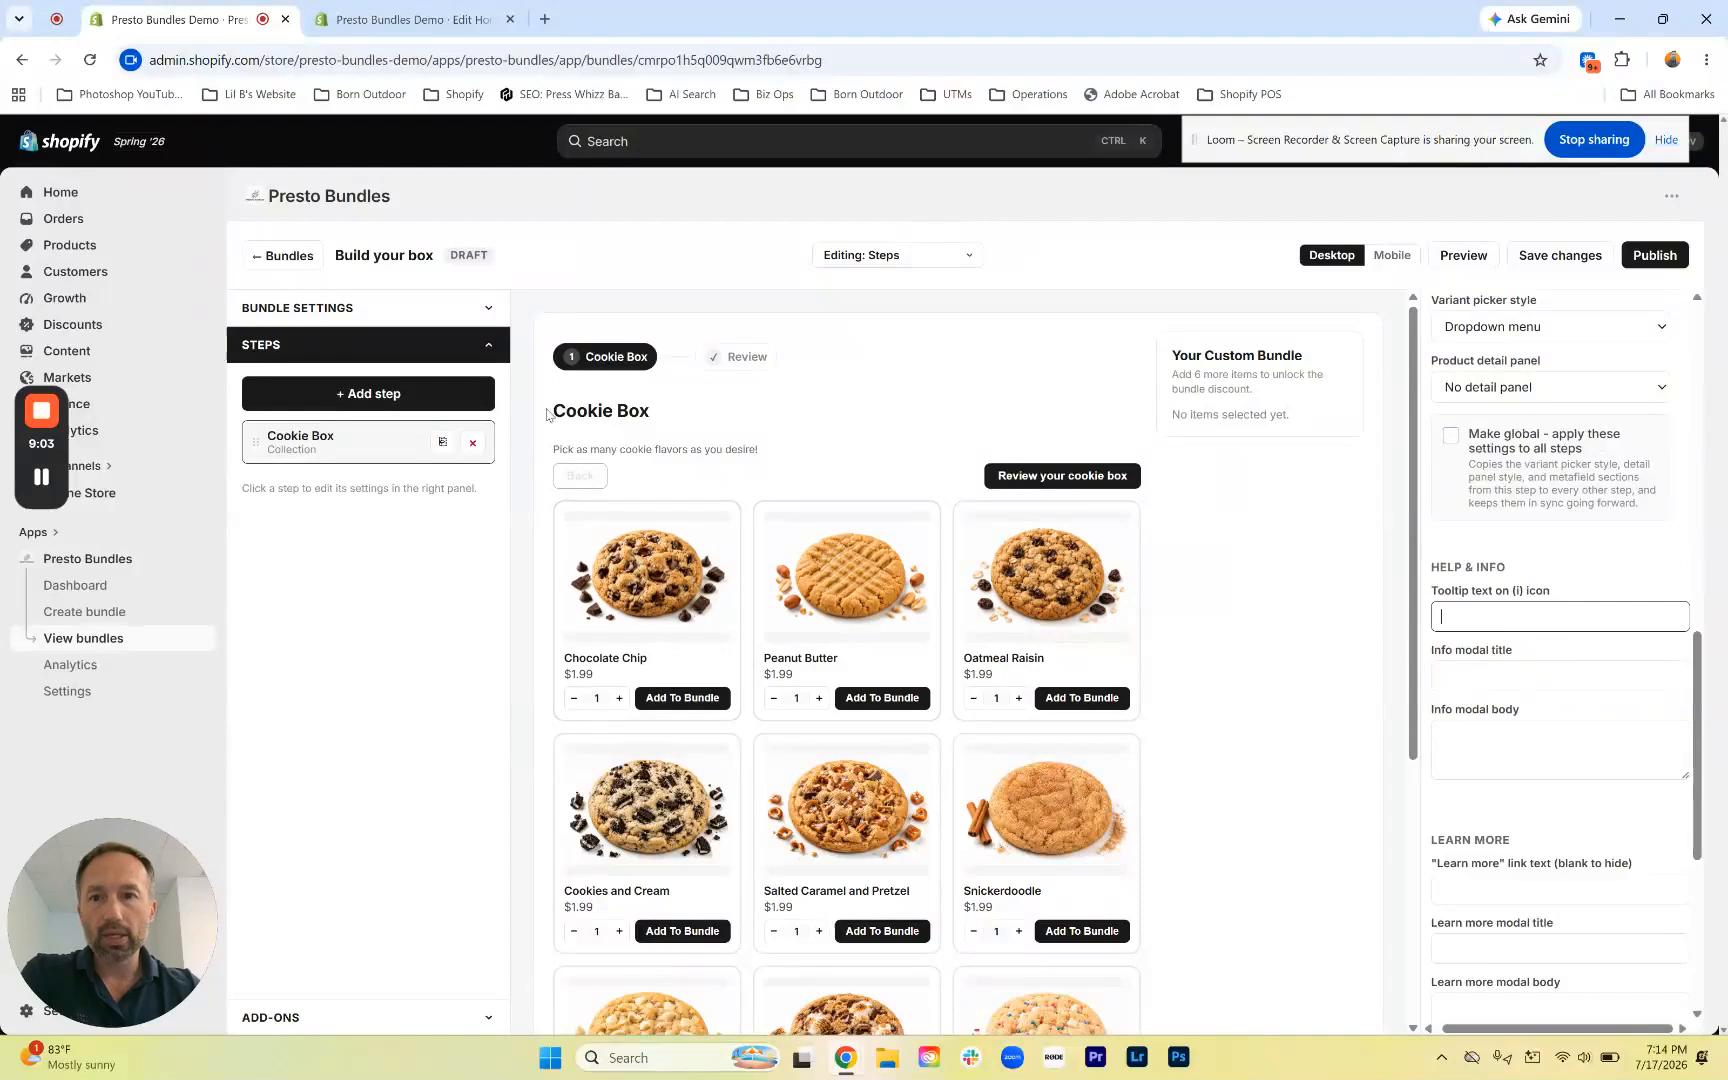
{"action": "left_click_drag", "start_coordinate": [549, 412], "coordinate": [657, 408]}
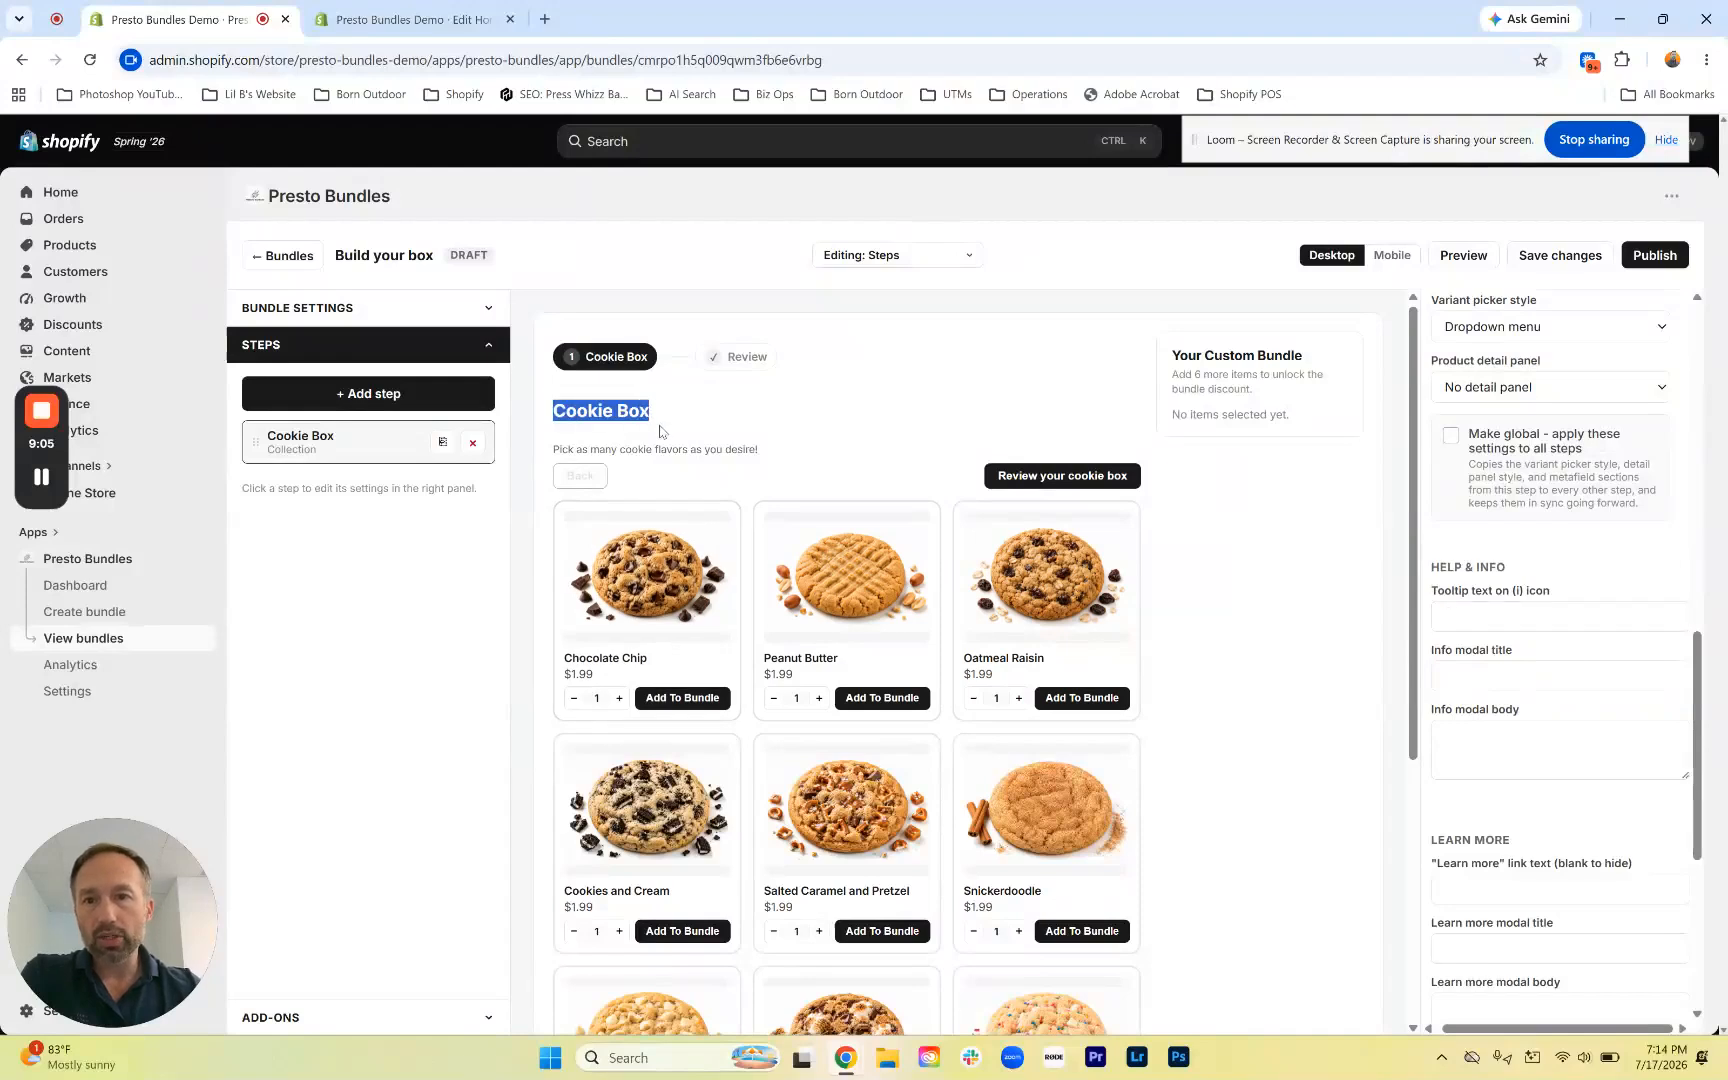
{"action": "left_click", "coordinate": [1647, 619]}
{"action": "left_click", "coordinate": [1582, 684]}
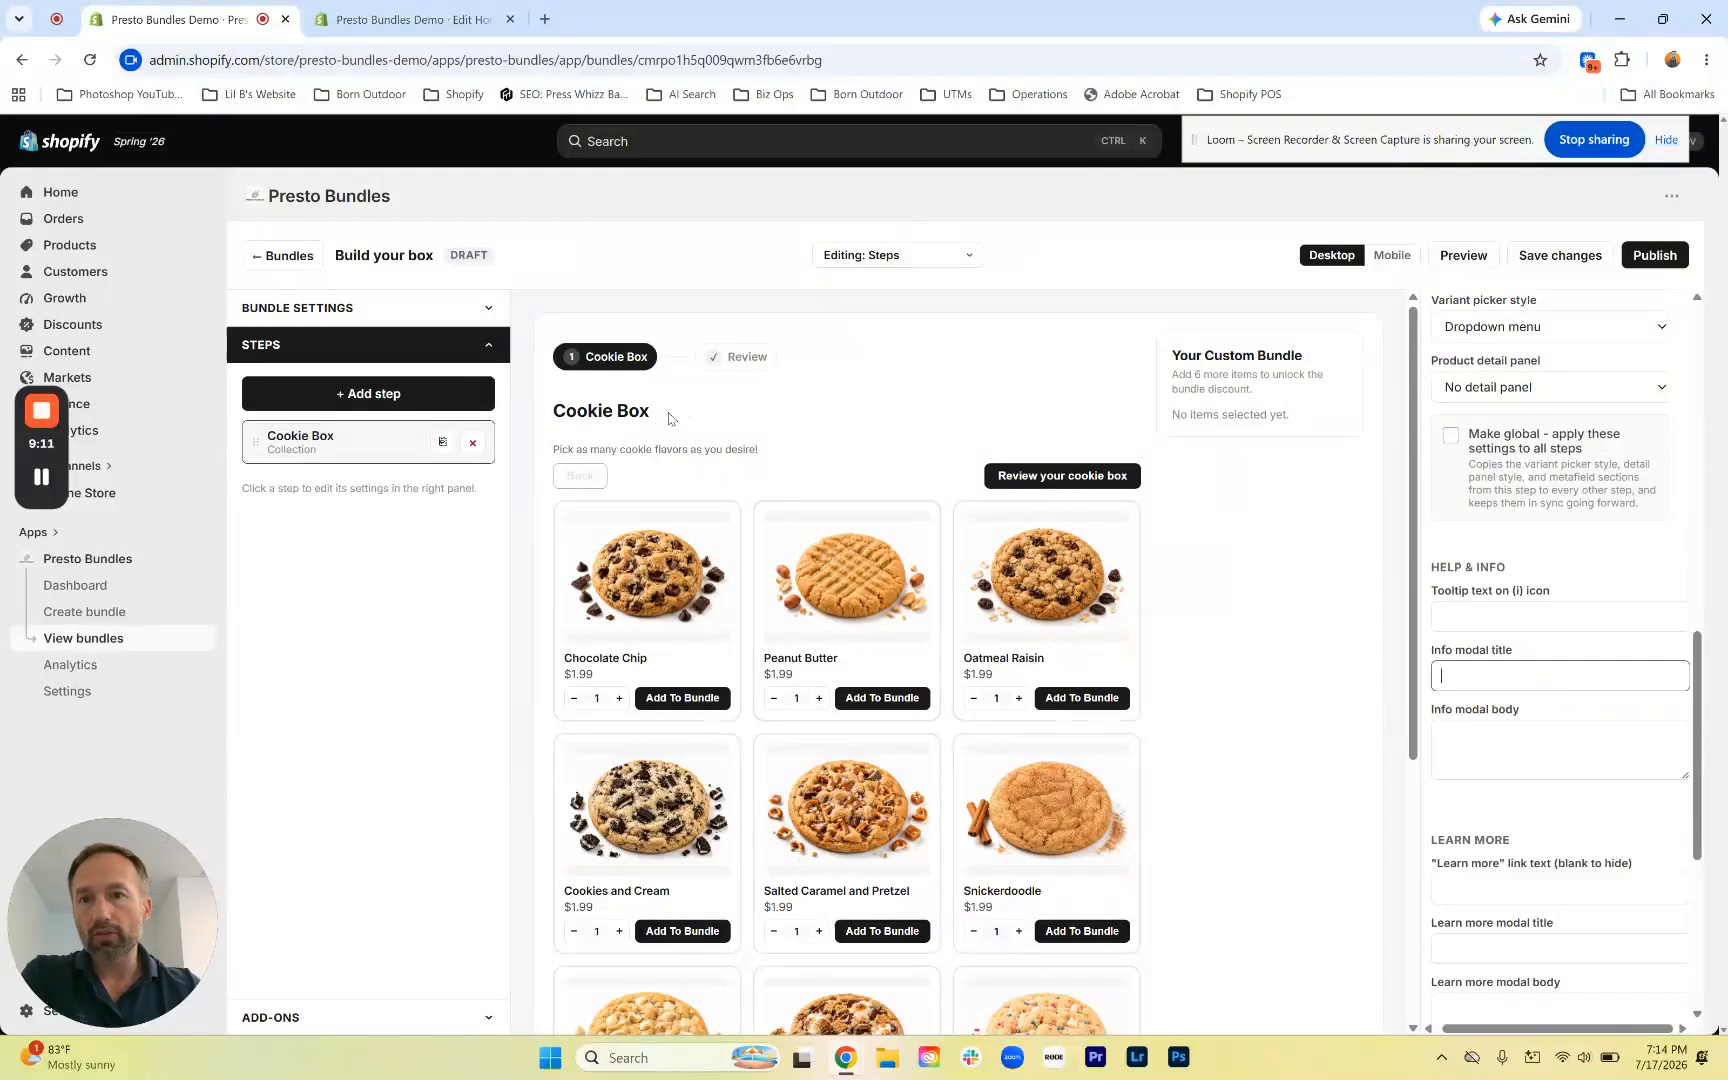
{"action": "left_click", "coordinate": [1542, 618]}
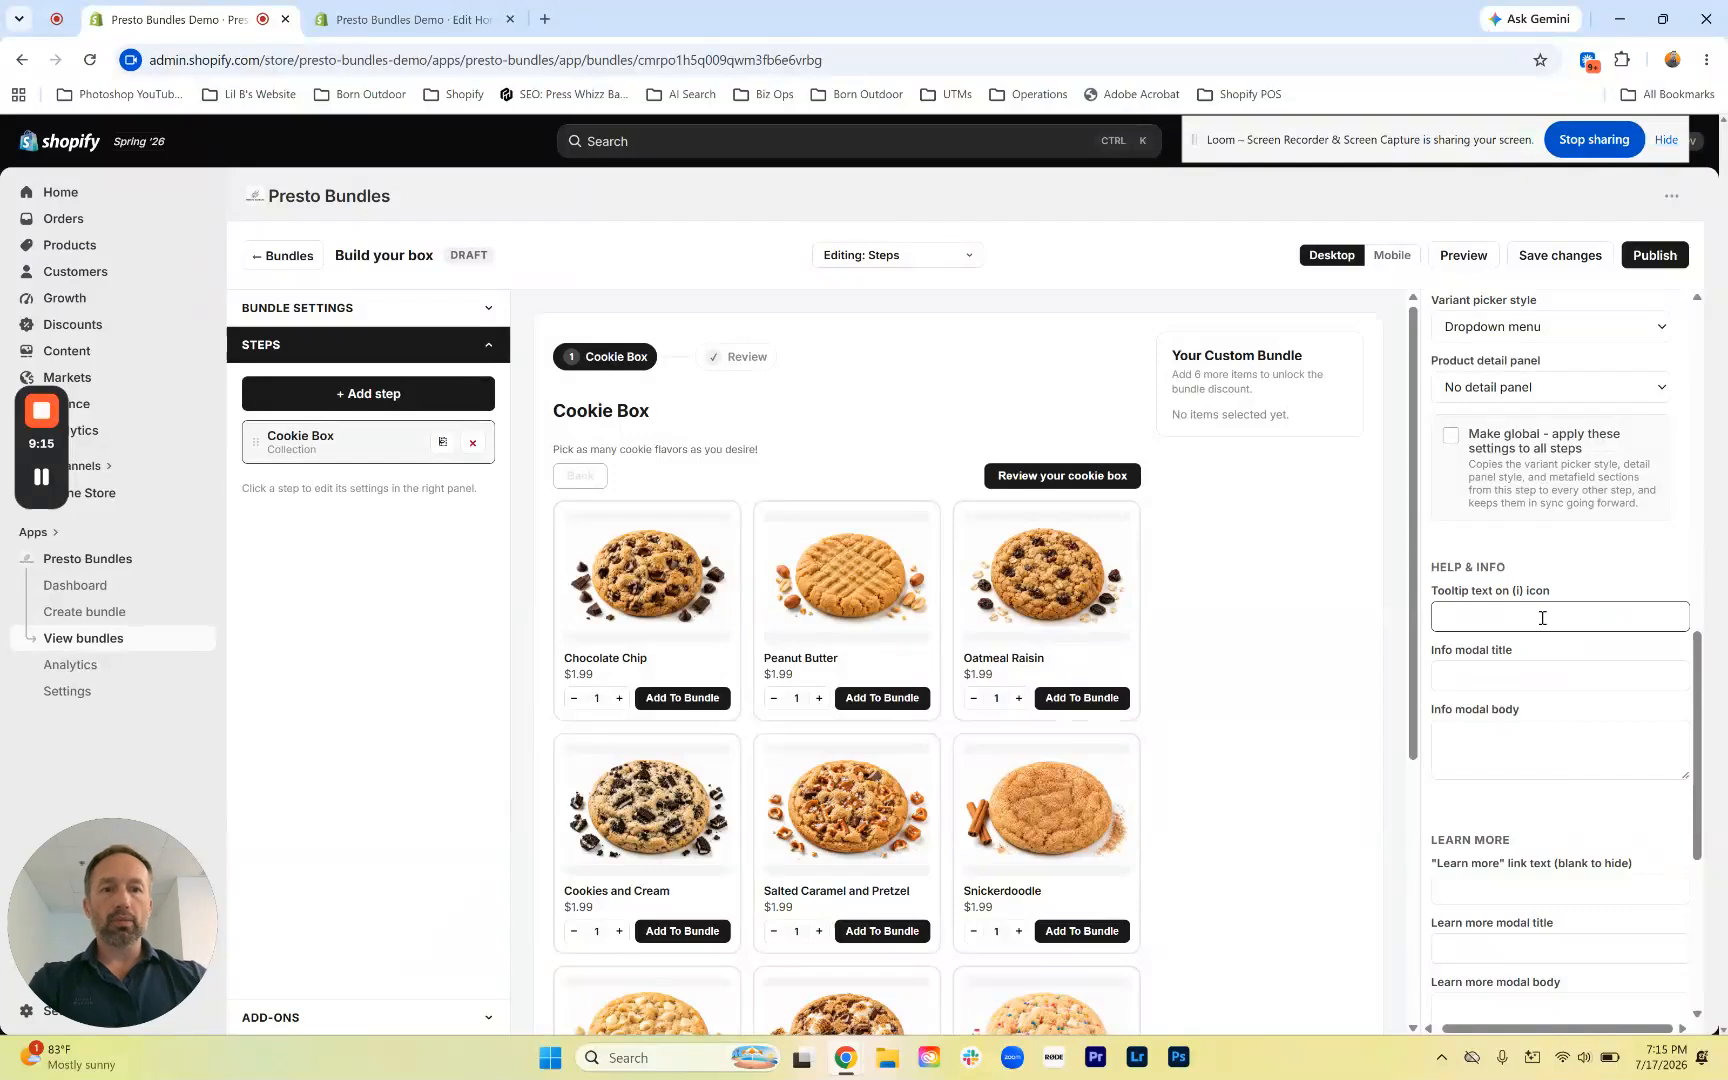
{"action": "type", "text": "Add as"}
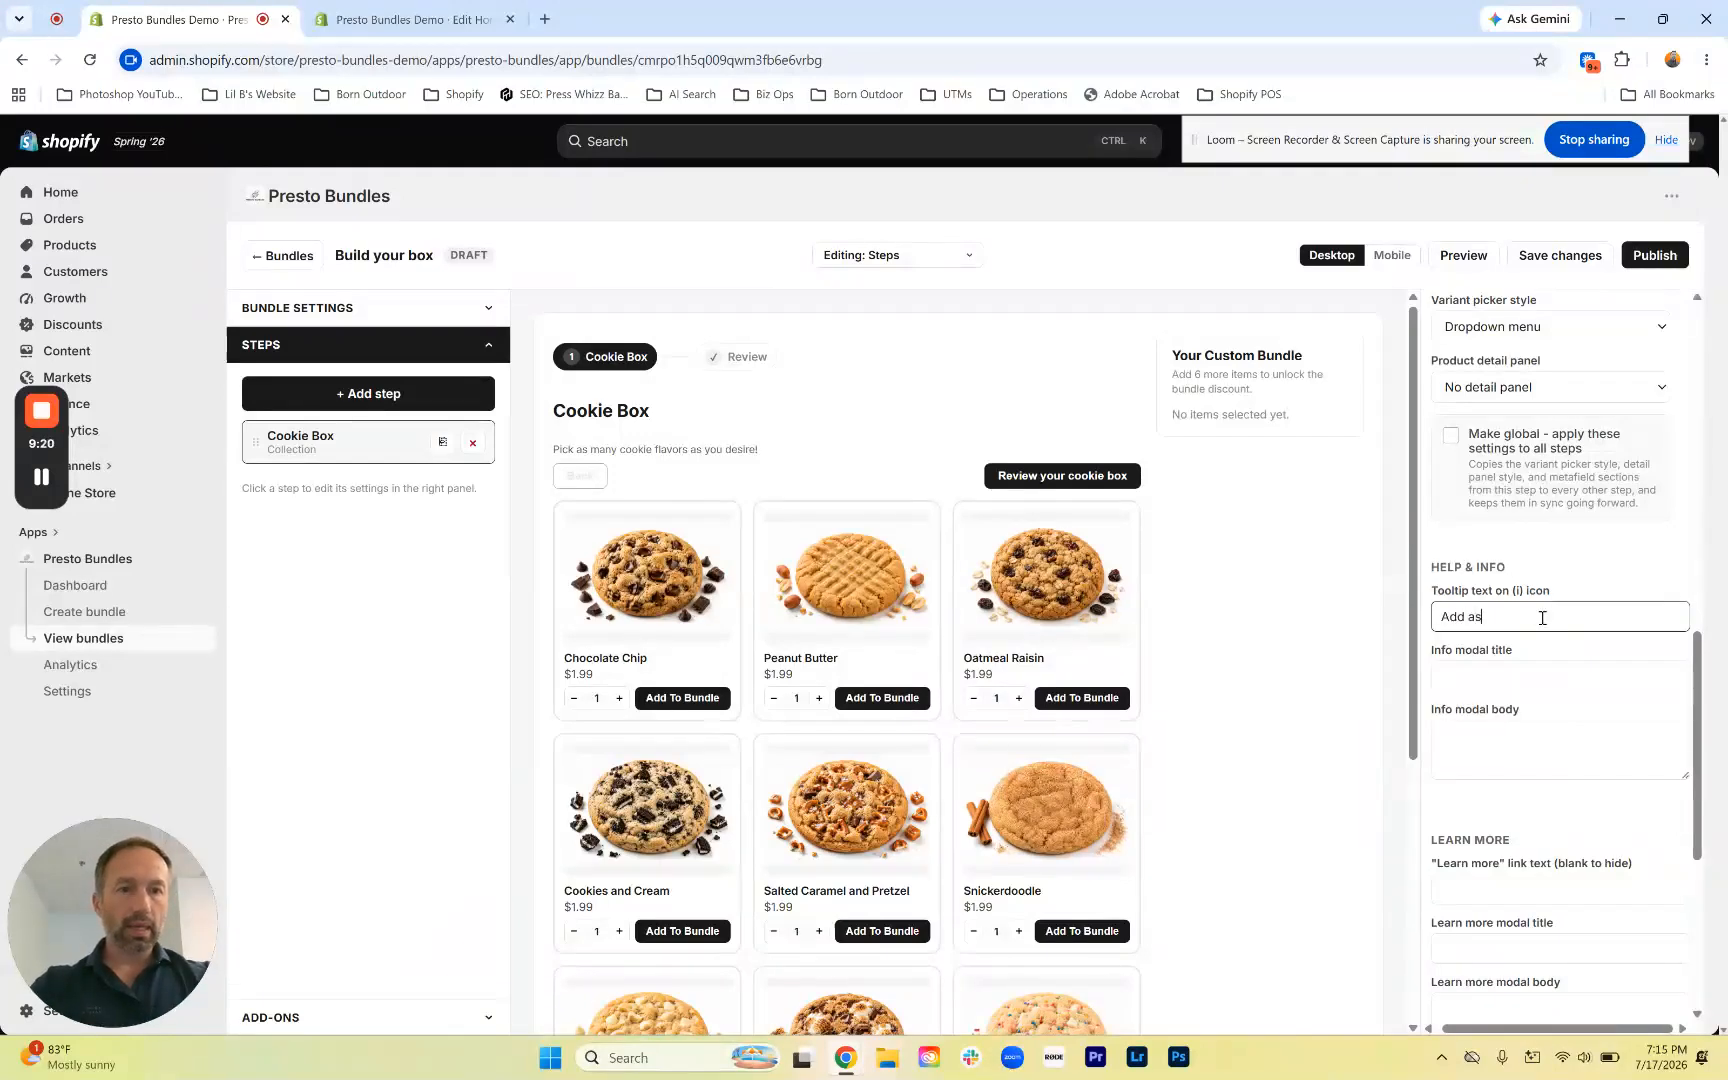
{"action": "key", "text": "BackSpace"}
{"action": "key", "text": "BackSpace"}
{"action": "key", "text": "BackSpace"}
{"action": "key", "text": "BackSpace"}
{"action": "key", "text": "BackSpace"}
{"action": "key", "text": "BackSpace"}
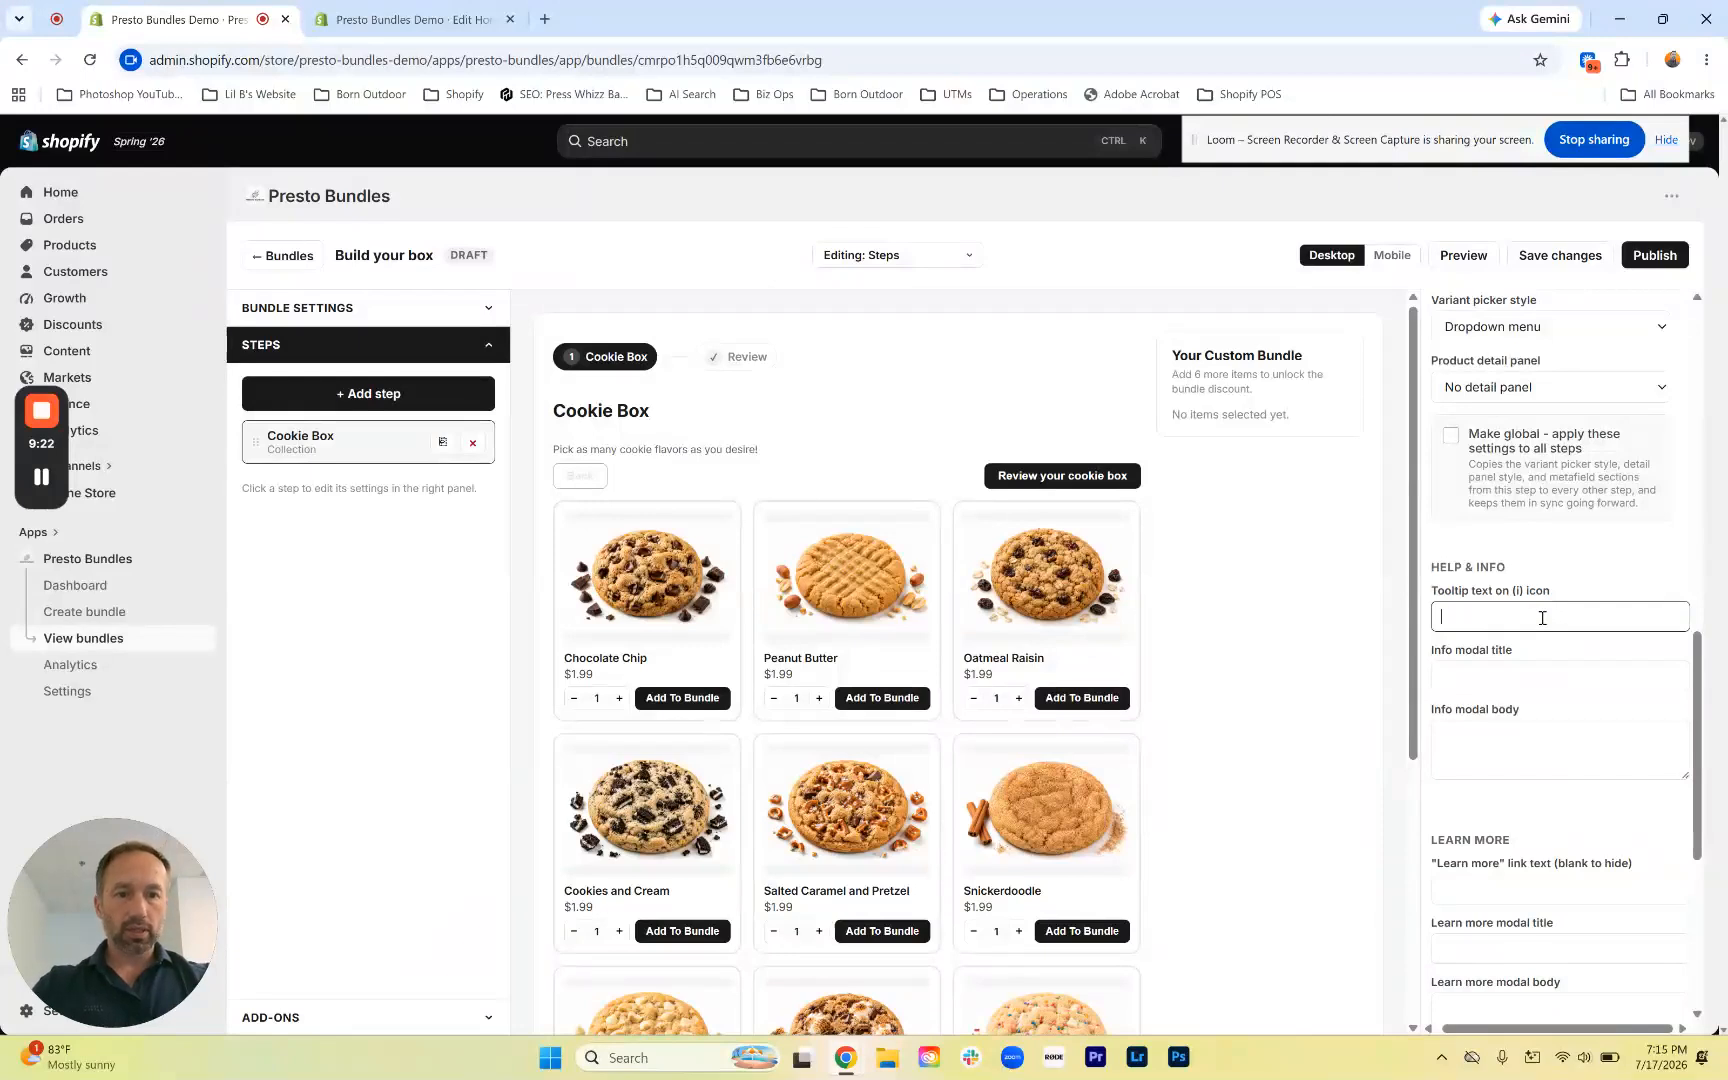
Set the tooltip text on the info icon to "Pick Your Favorites"
{"action": "type", "text": "Pick Your FaVOR"}
{"action": "key", "text": "BackSpace"}
{"action": "key", "text": "BackSpace"}
{"action": "key", "text": "BackSpace"}
{"action": "type", "text": "vorites"}
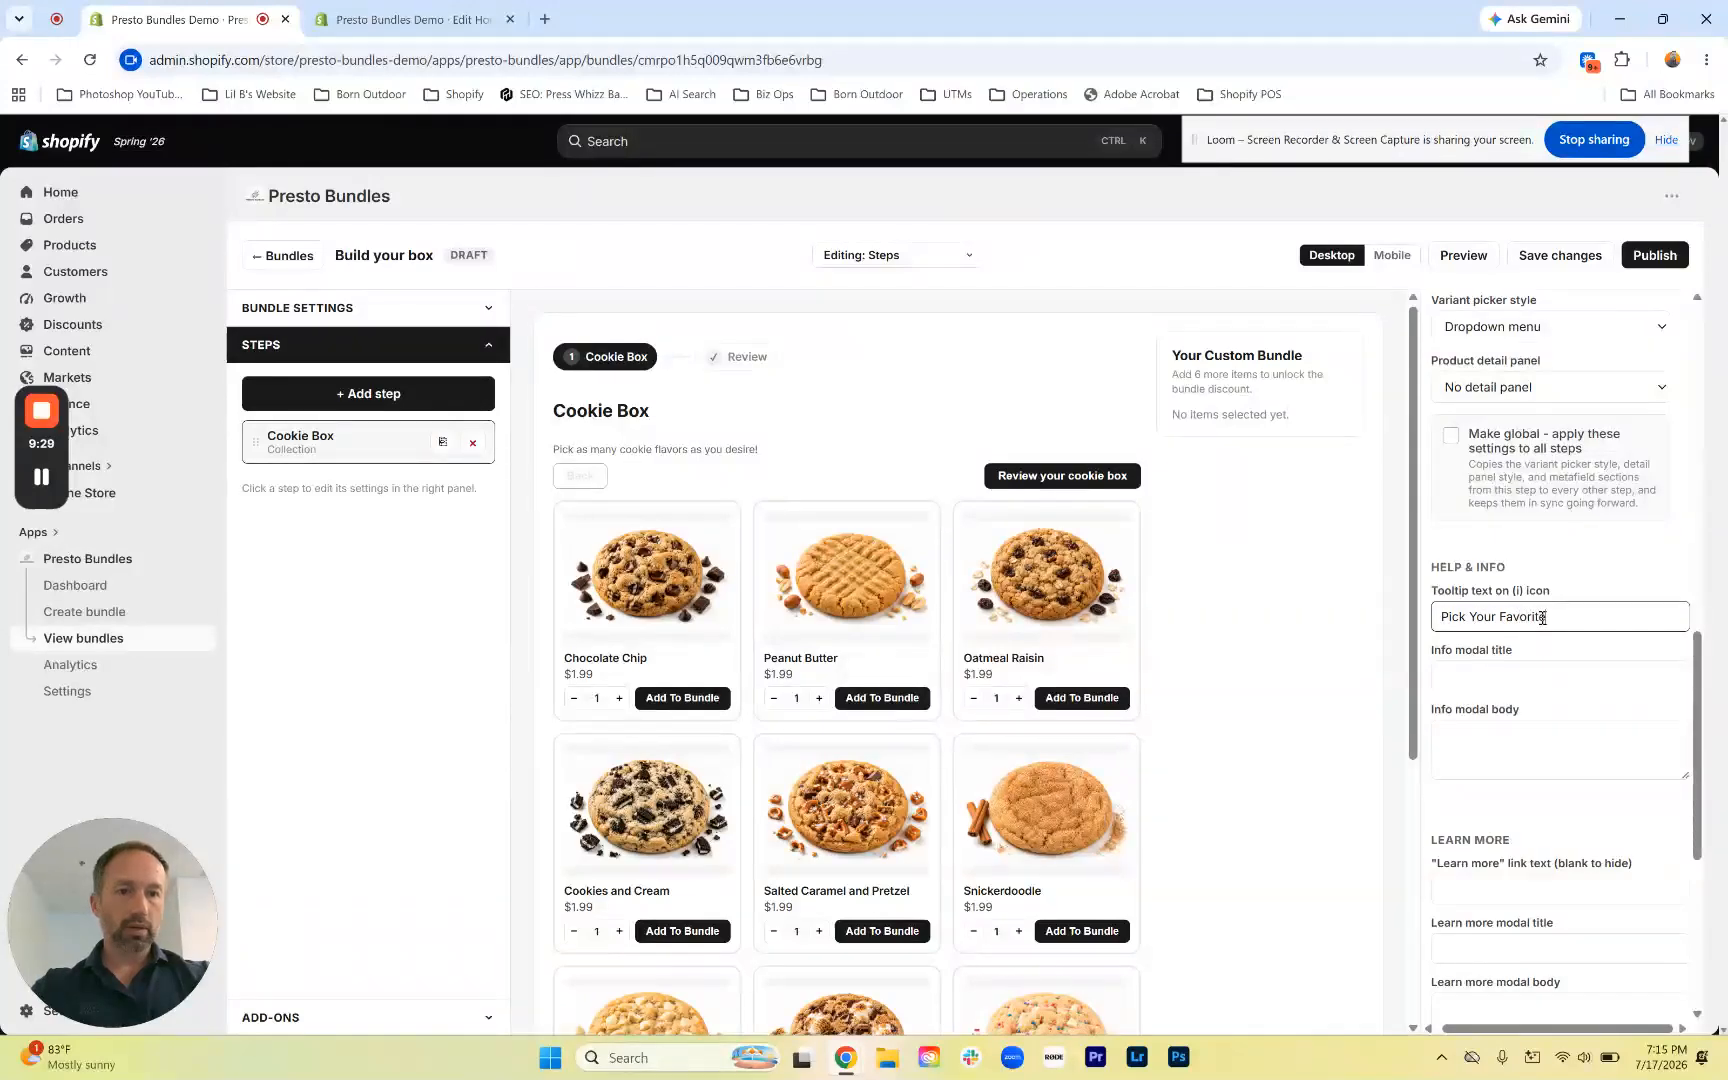
Set the info modal title to "As as many as you would like"
{"action": "left_click", "coordinate": [1518, 671]}
{"action": "type", "text": "As"}
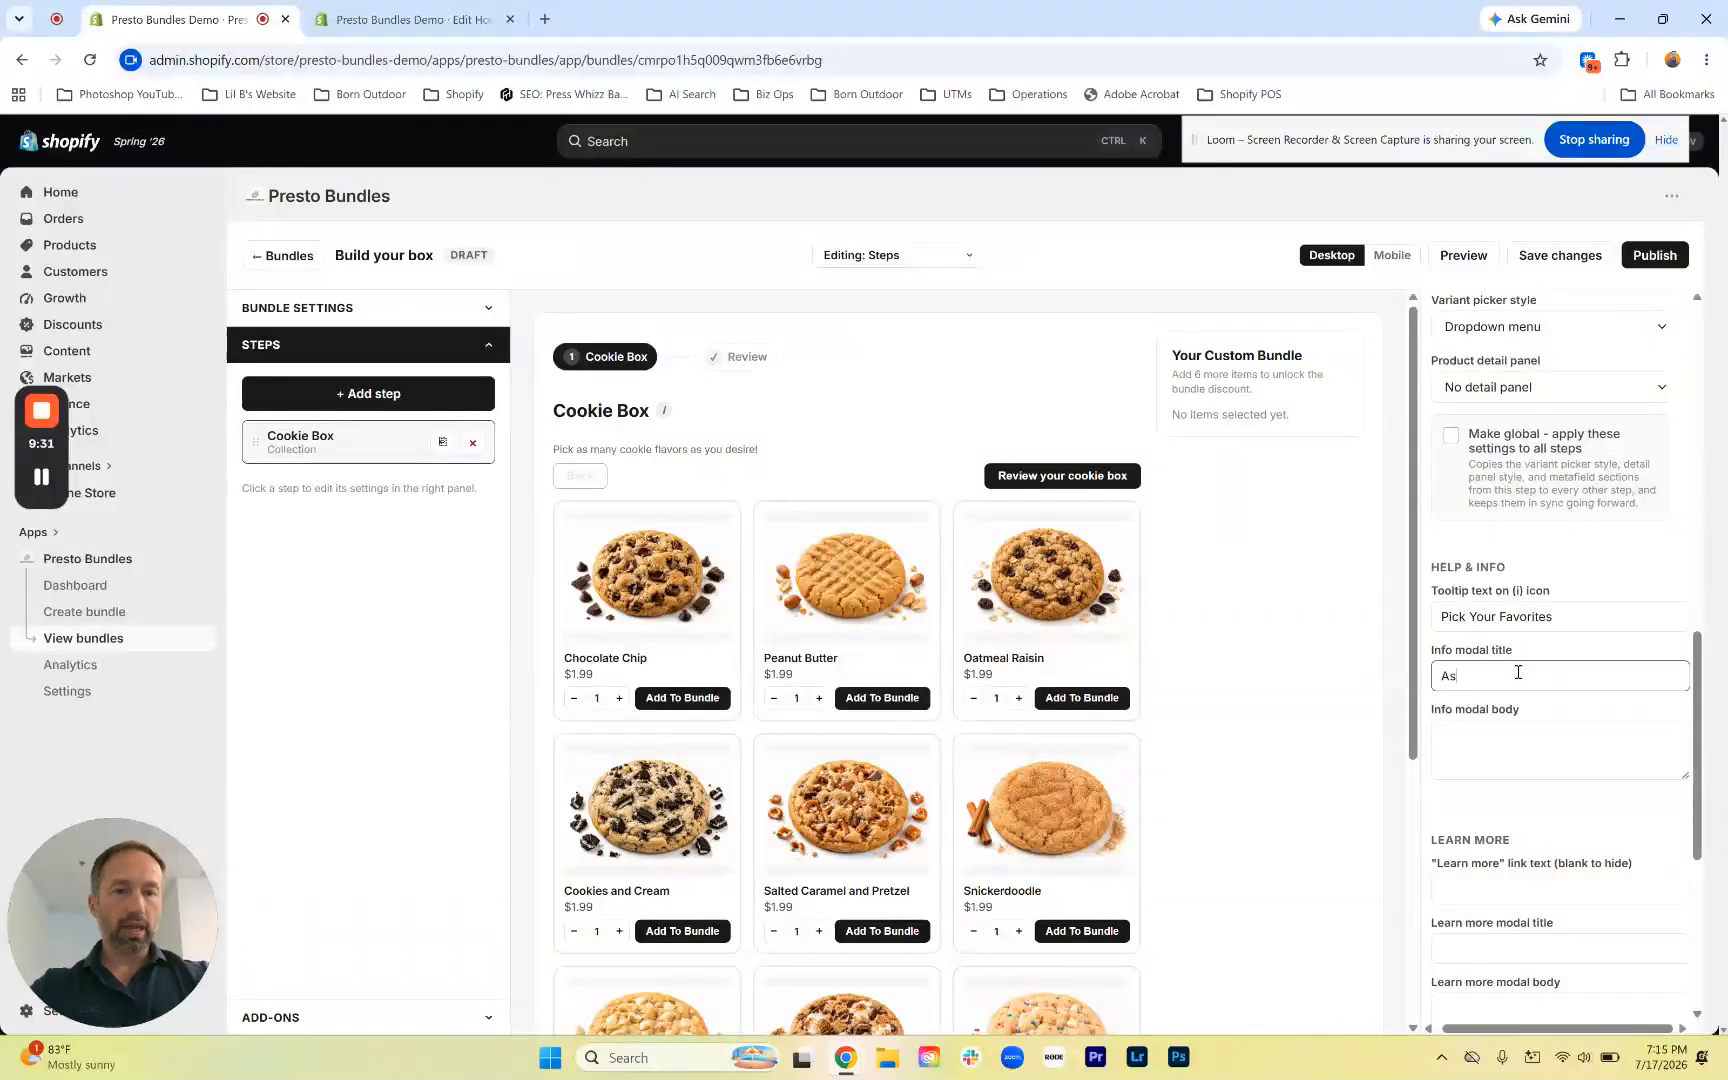
{"action": "type", "text": " as many as you would like"}
Set the info modal body to "You can add more than one of your favorite cookie flavors to the box!"
{"action": "key", "text": "Tab"}
{"action": "type", "text": "You can"}
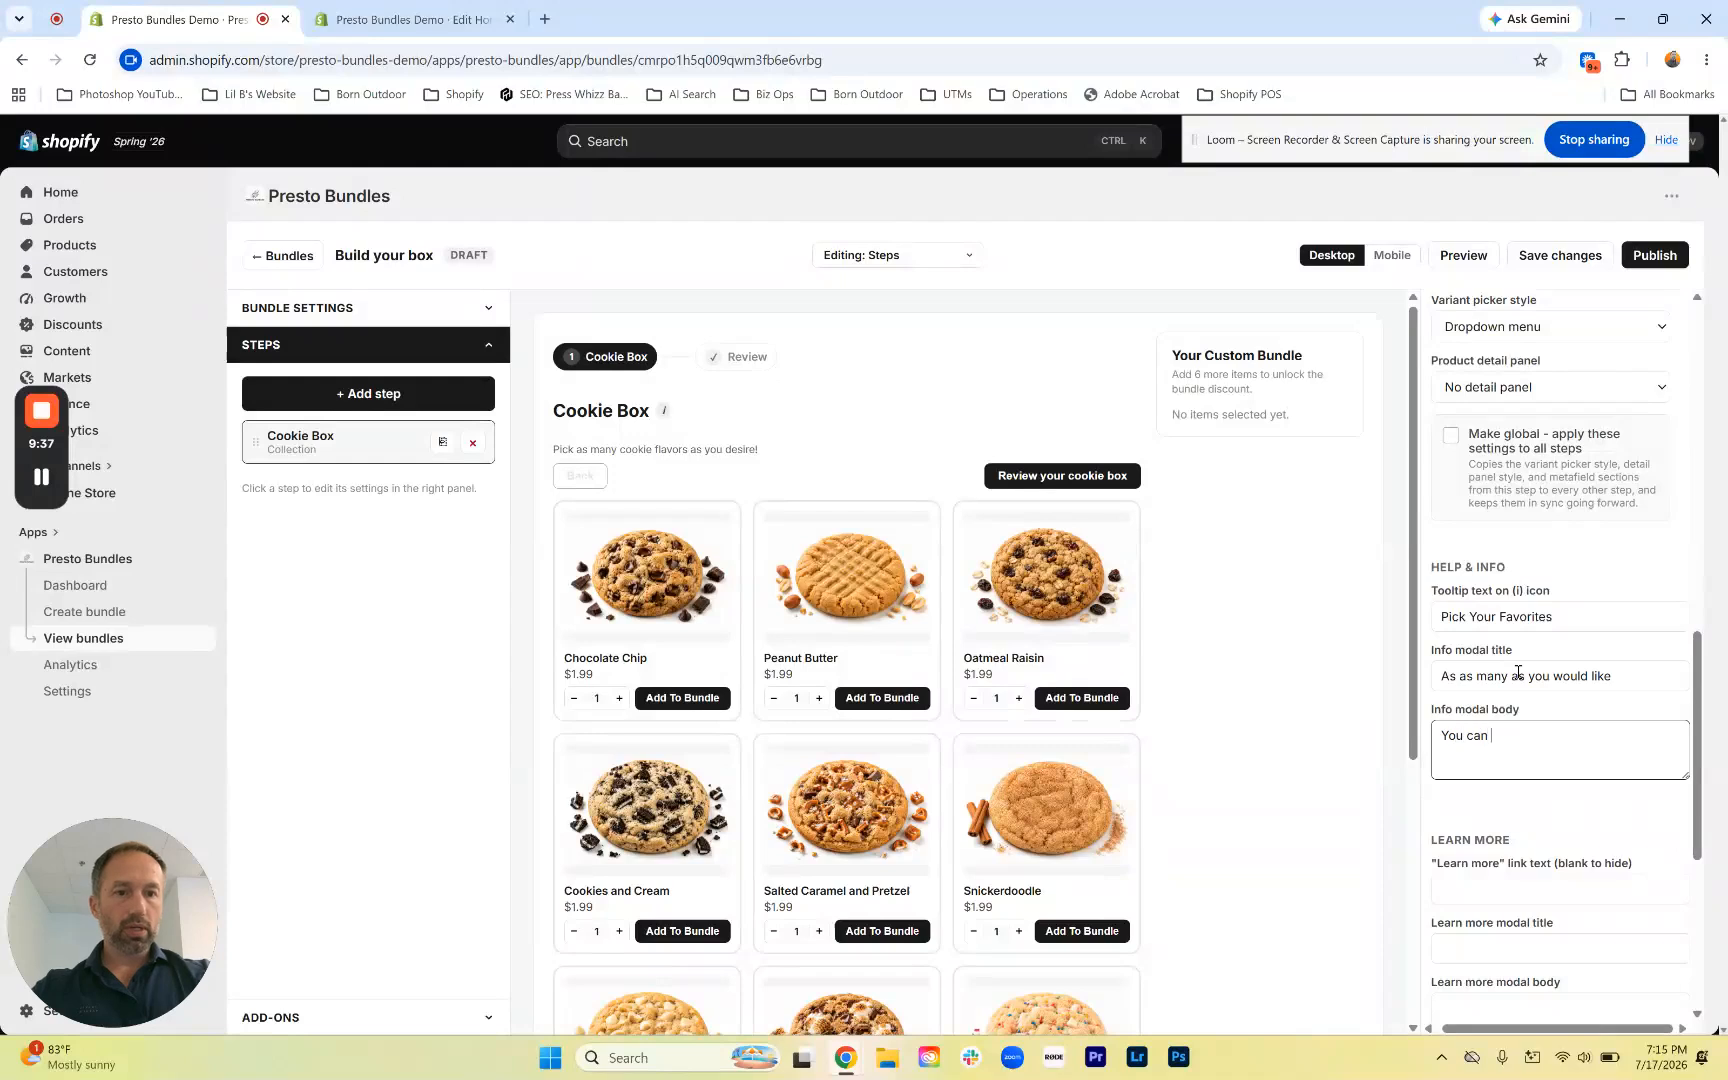
{"action": "type", "text": " add more than one"}
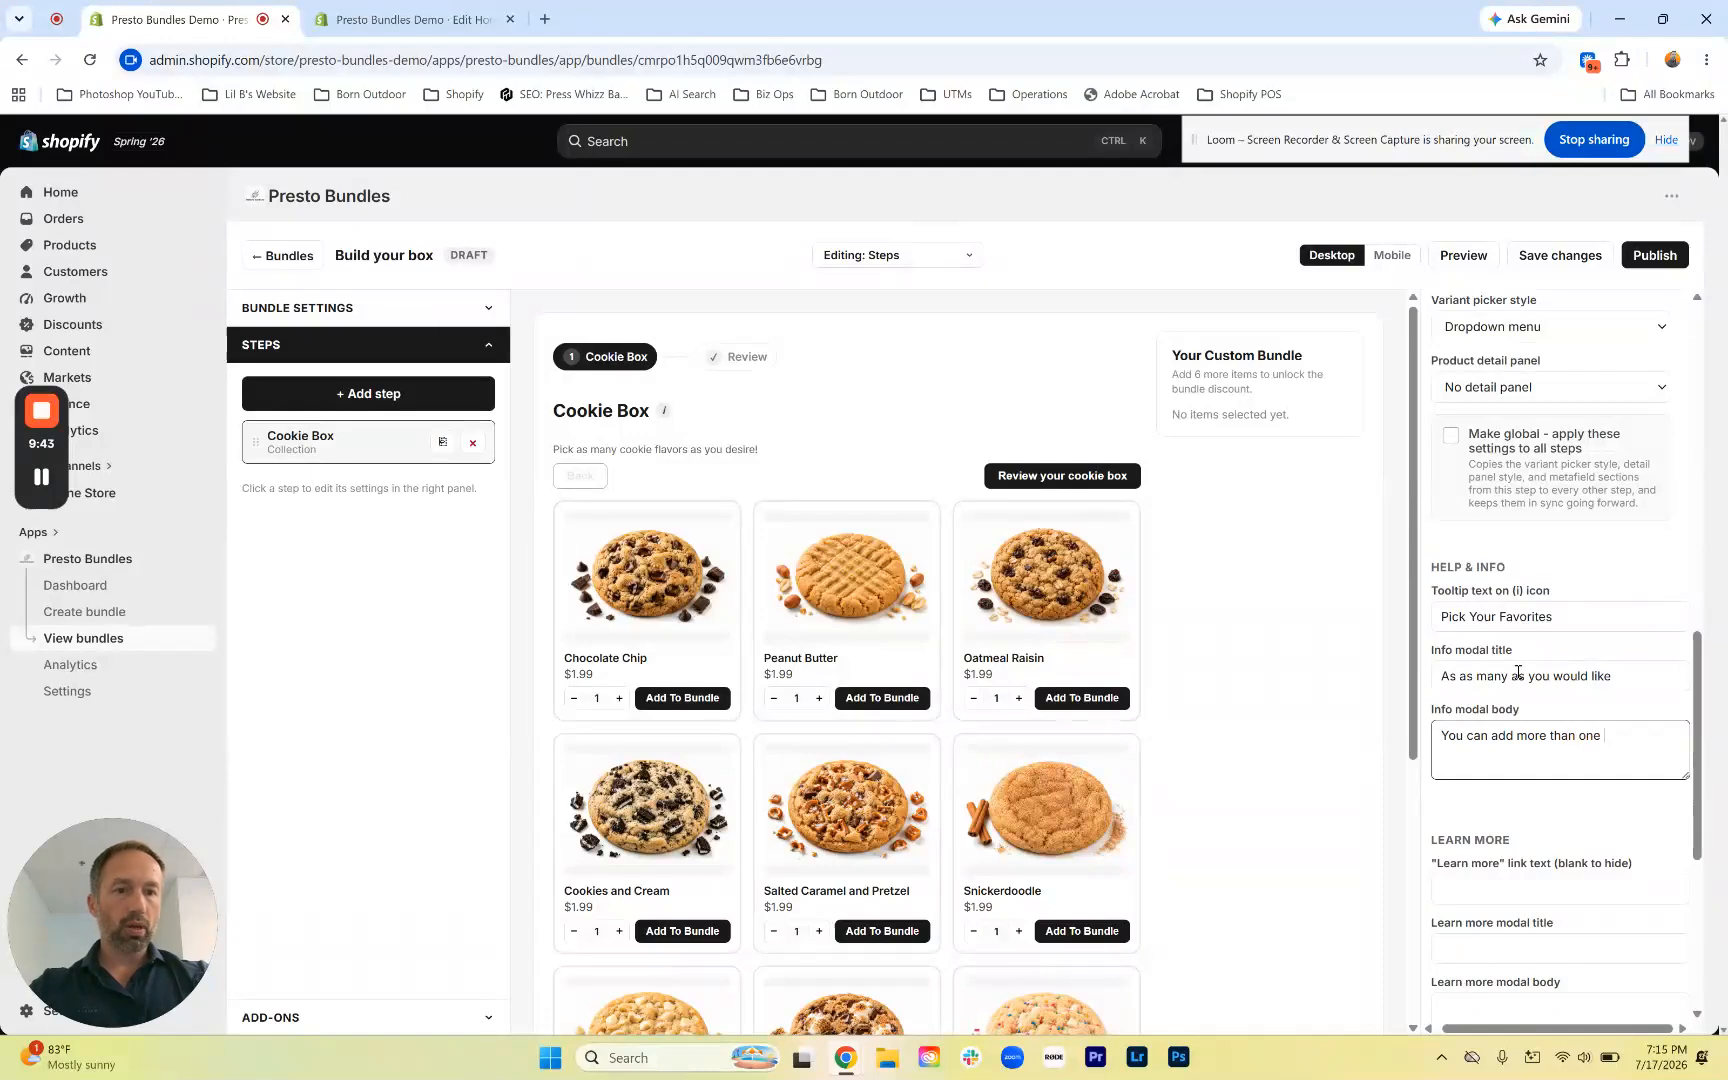
{"action": "type", "text": " of your favor"}
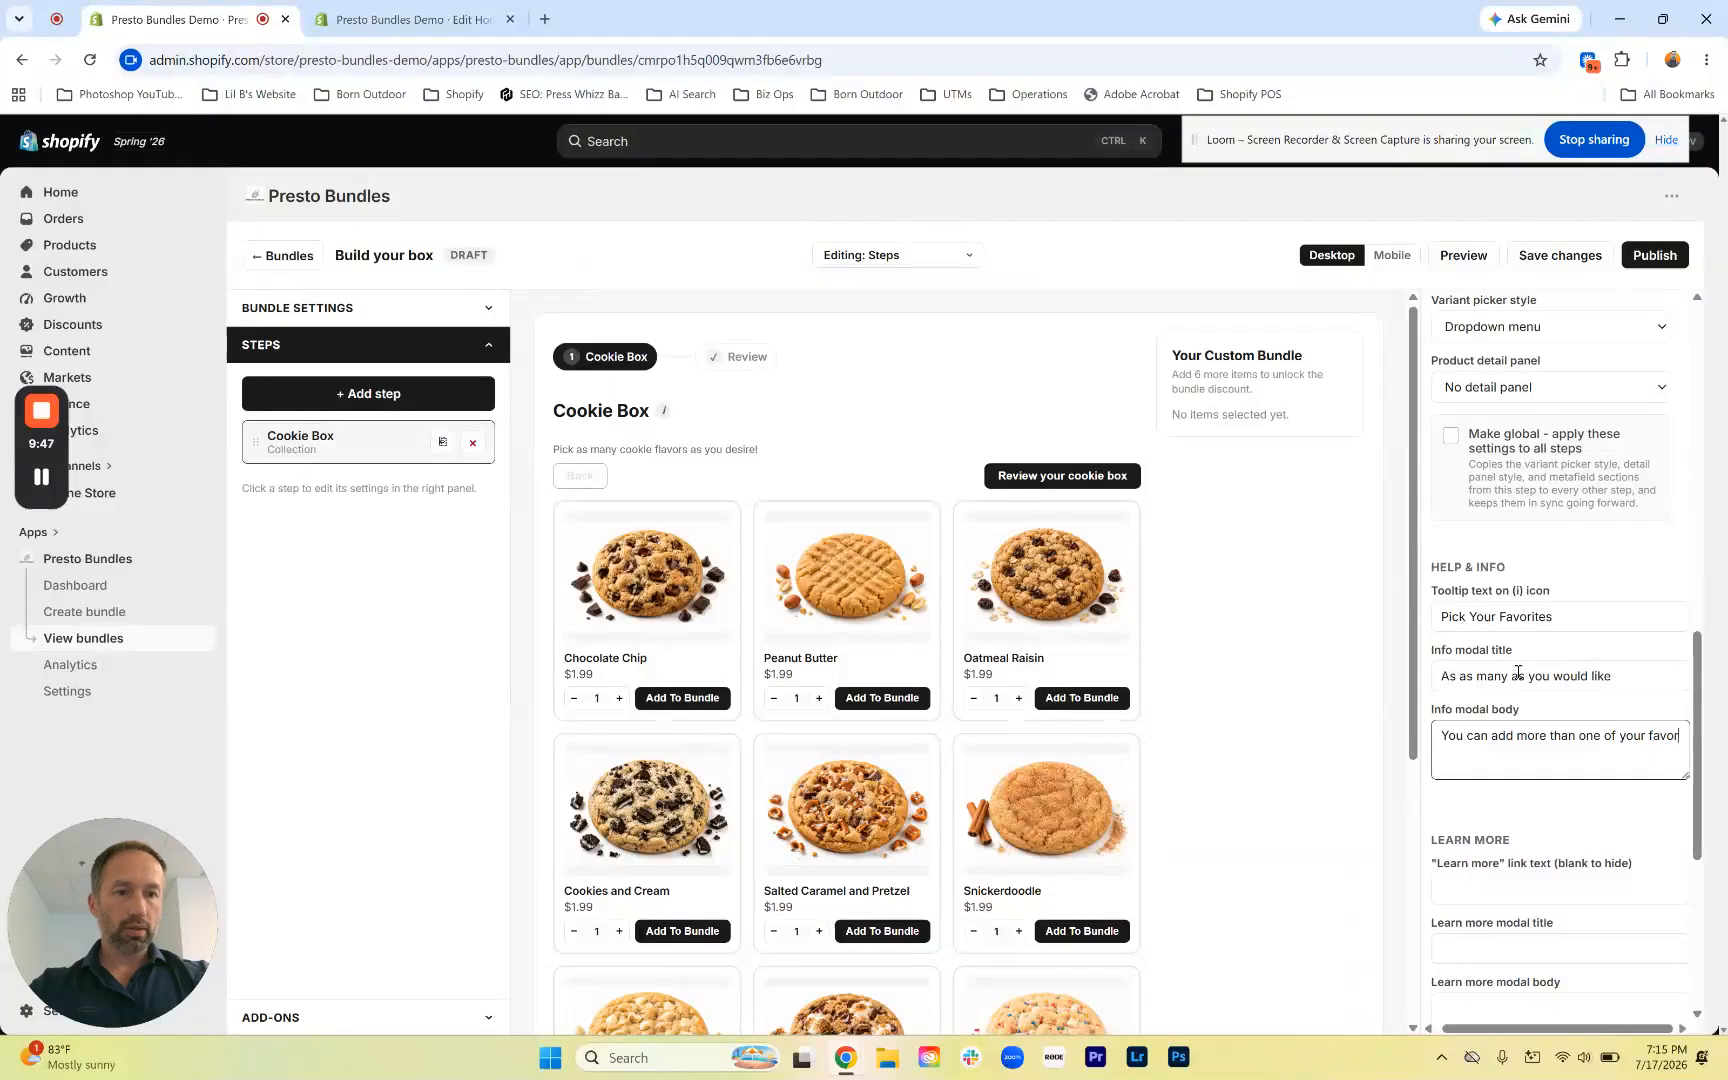
{"action": "type", "text": "ite cookie fla"}
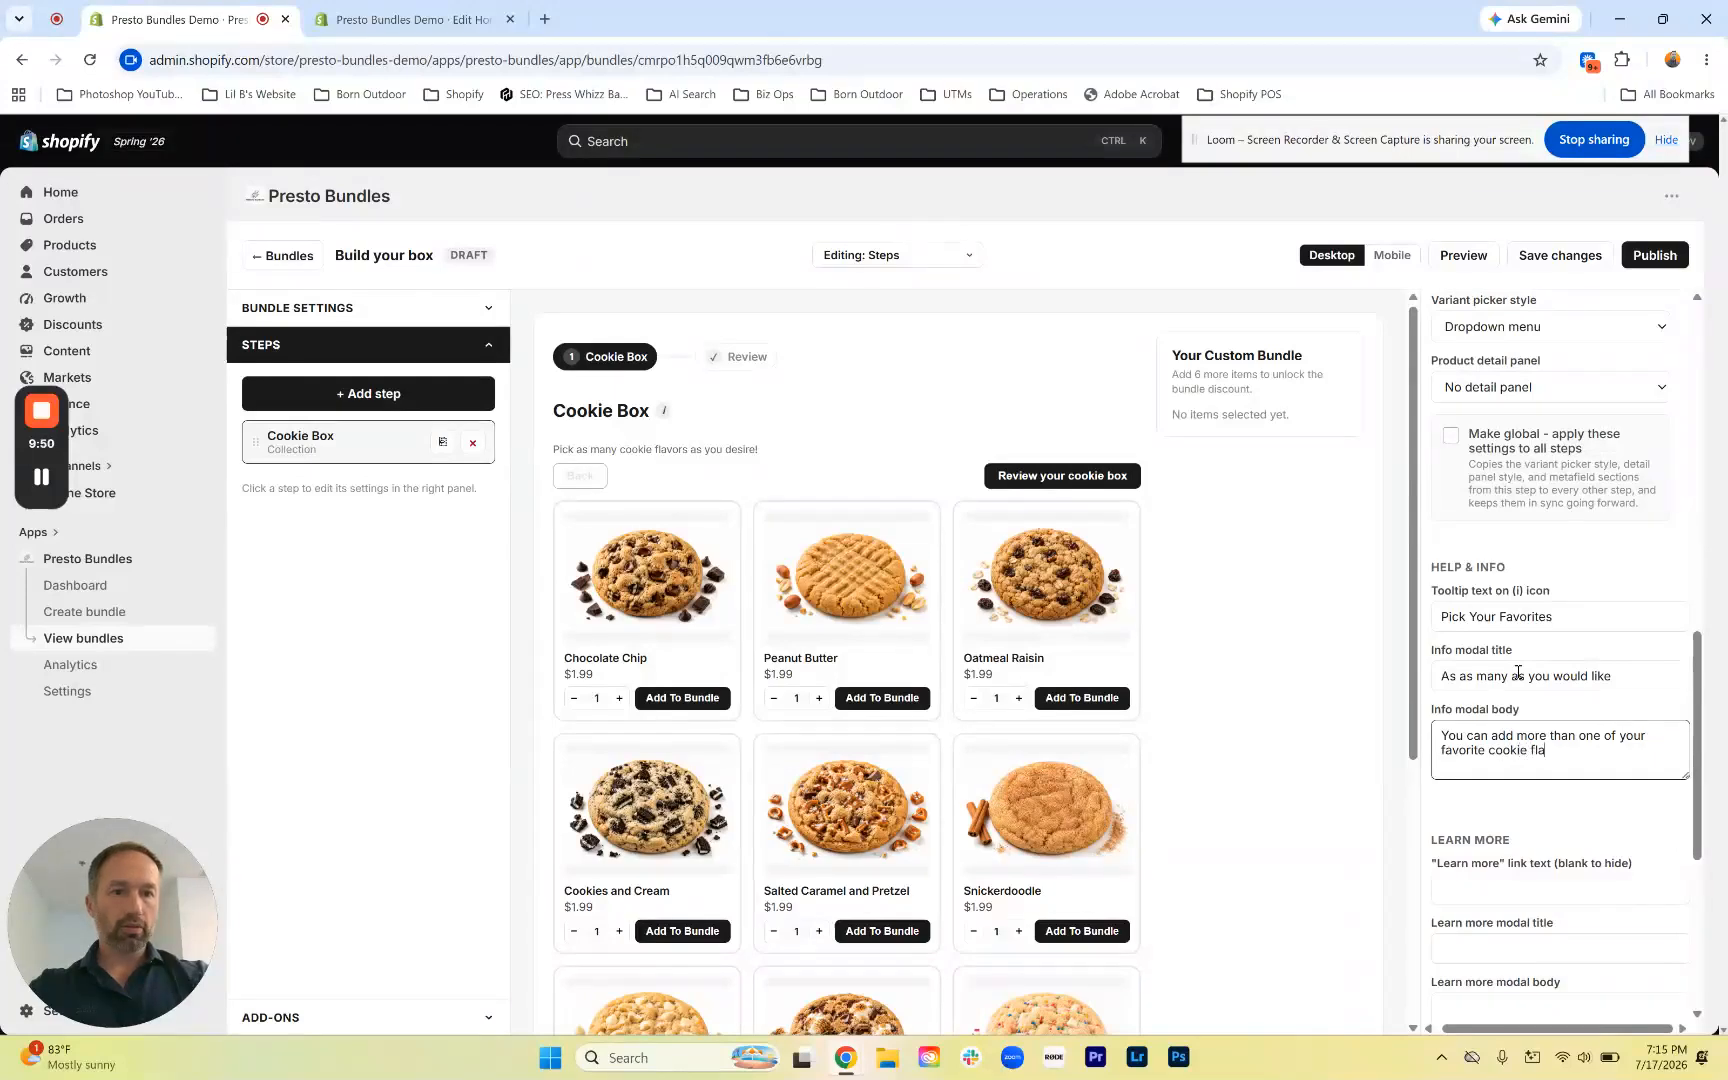
{"action": "type", "text": "vors to teh"}
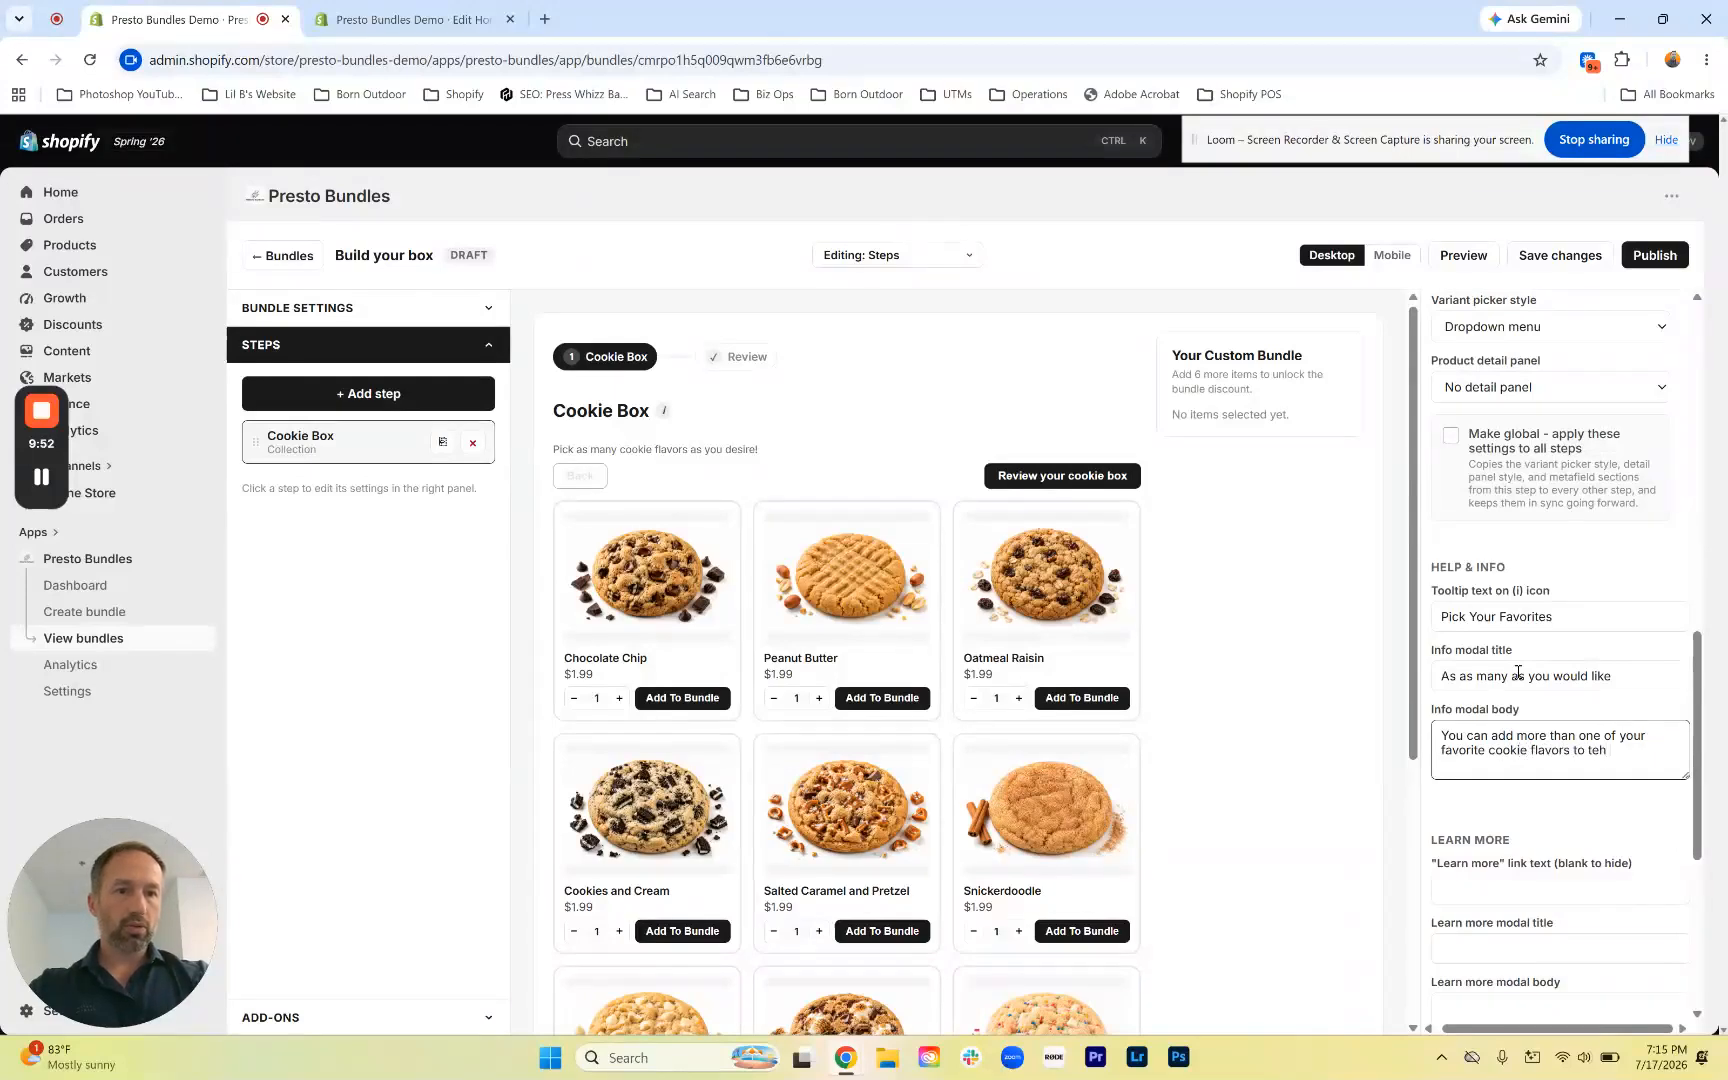
{"action": "key", "text": "BackSpace"}
{"action": "key", "text": "BackSpace"}
{"action": "type", "text": "he box"}
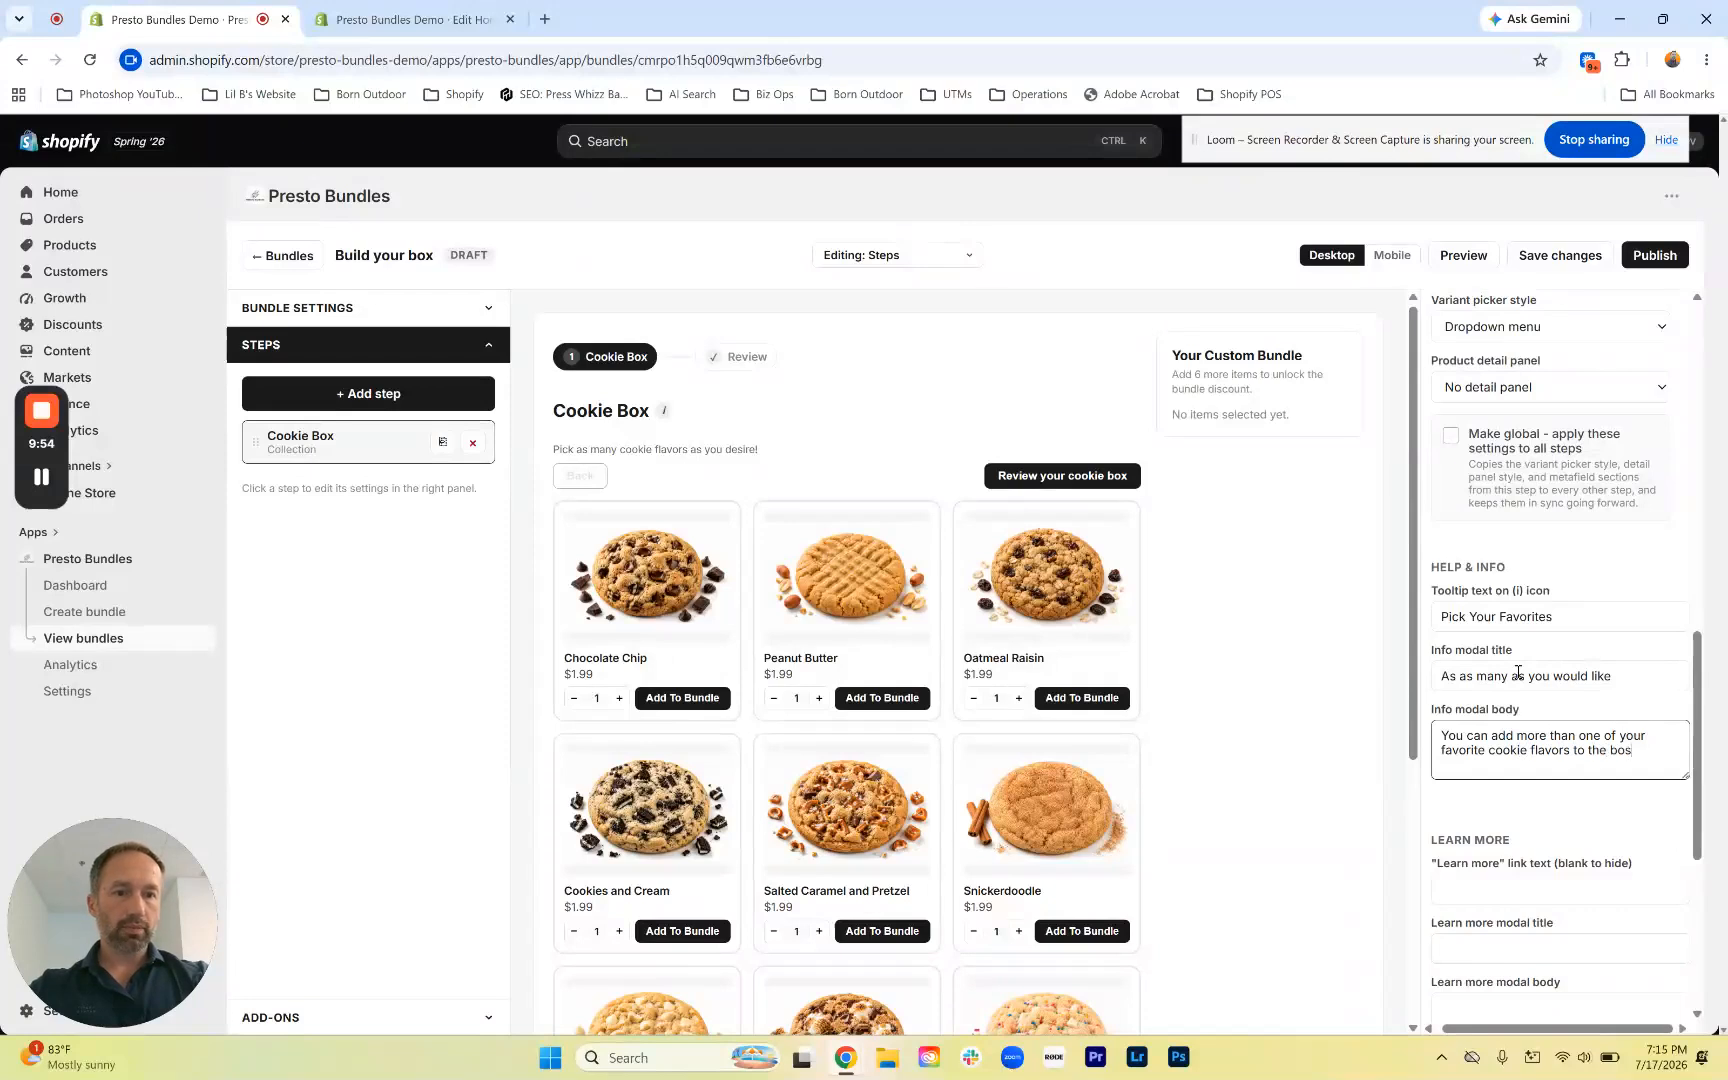
{"action": "type", "text": "!"}
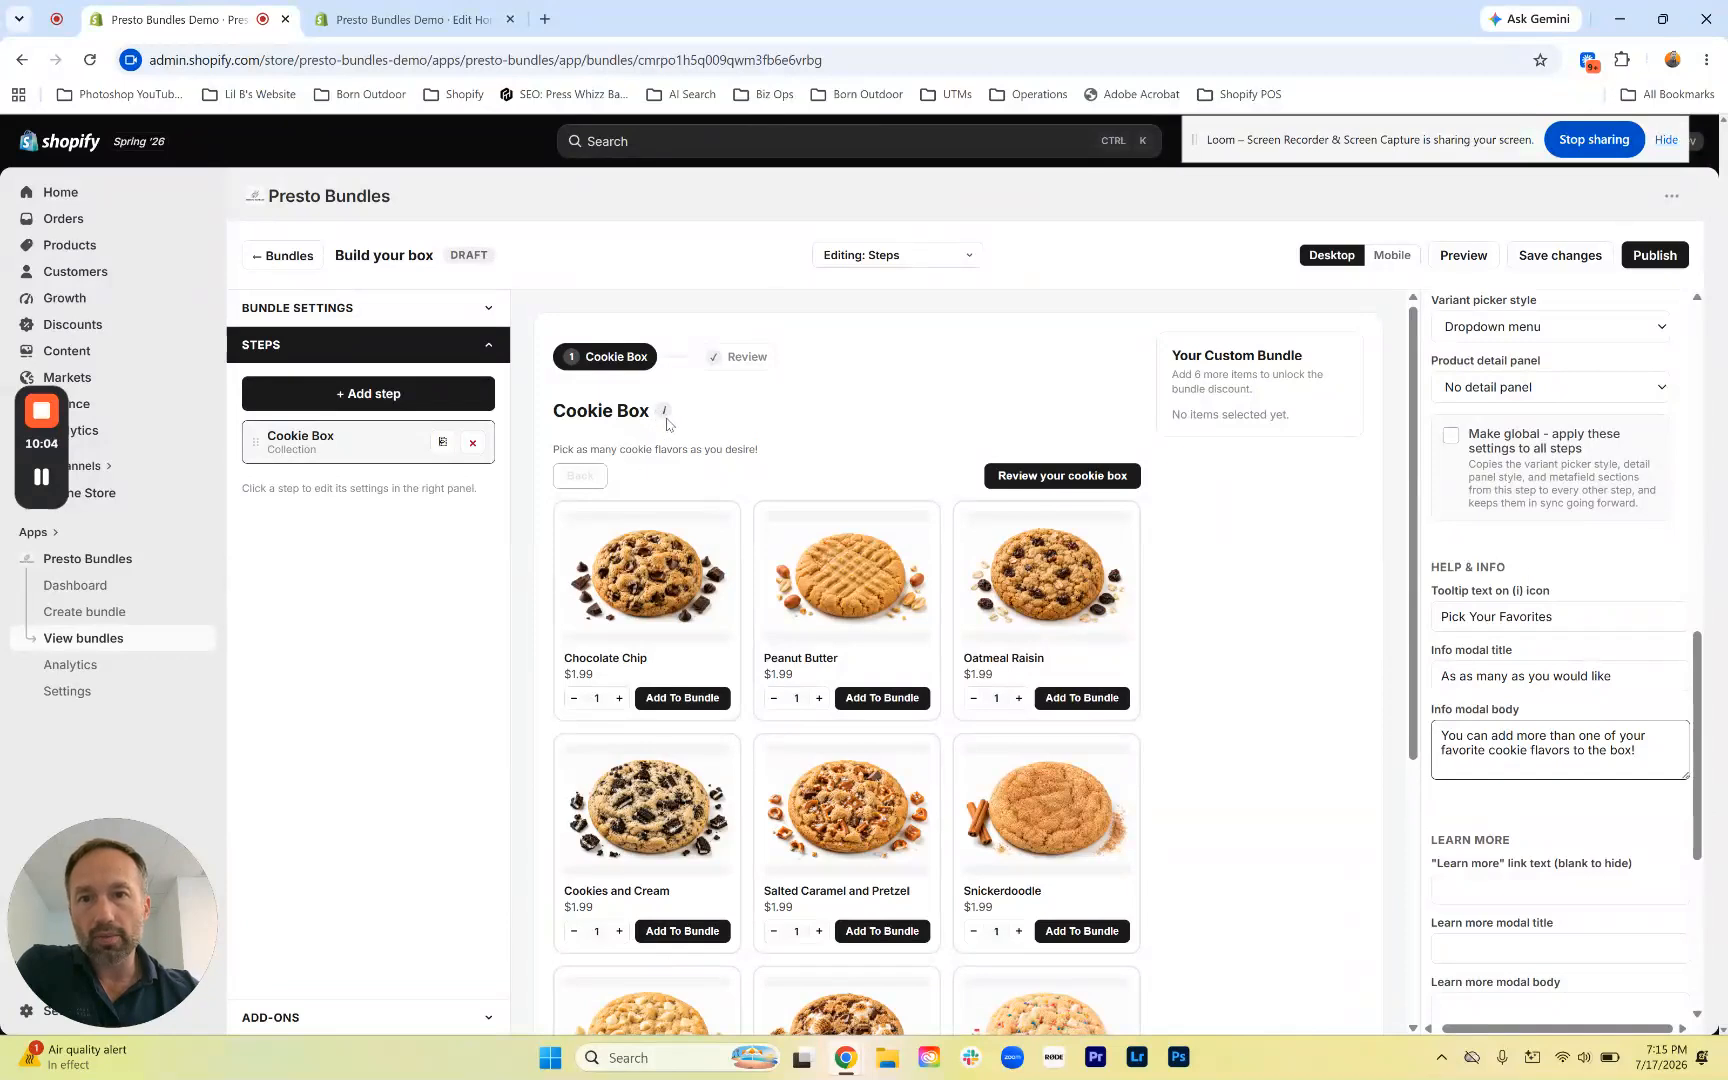
Check the info icon's tooltip and modal beside the Cookie Box heading in the preview against the Help & Info fields
{"action": "mouse_move", "coordinate": [660, 416]}
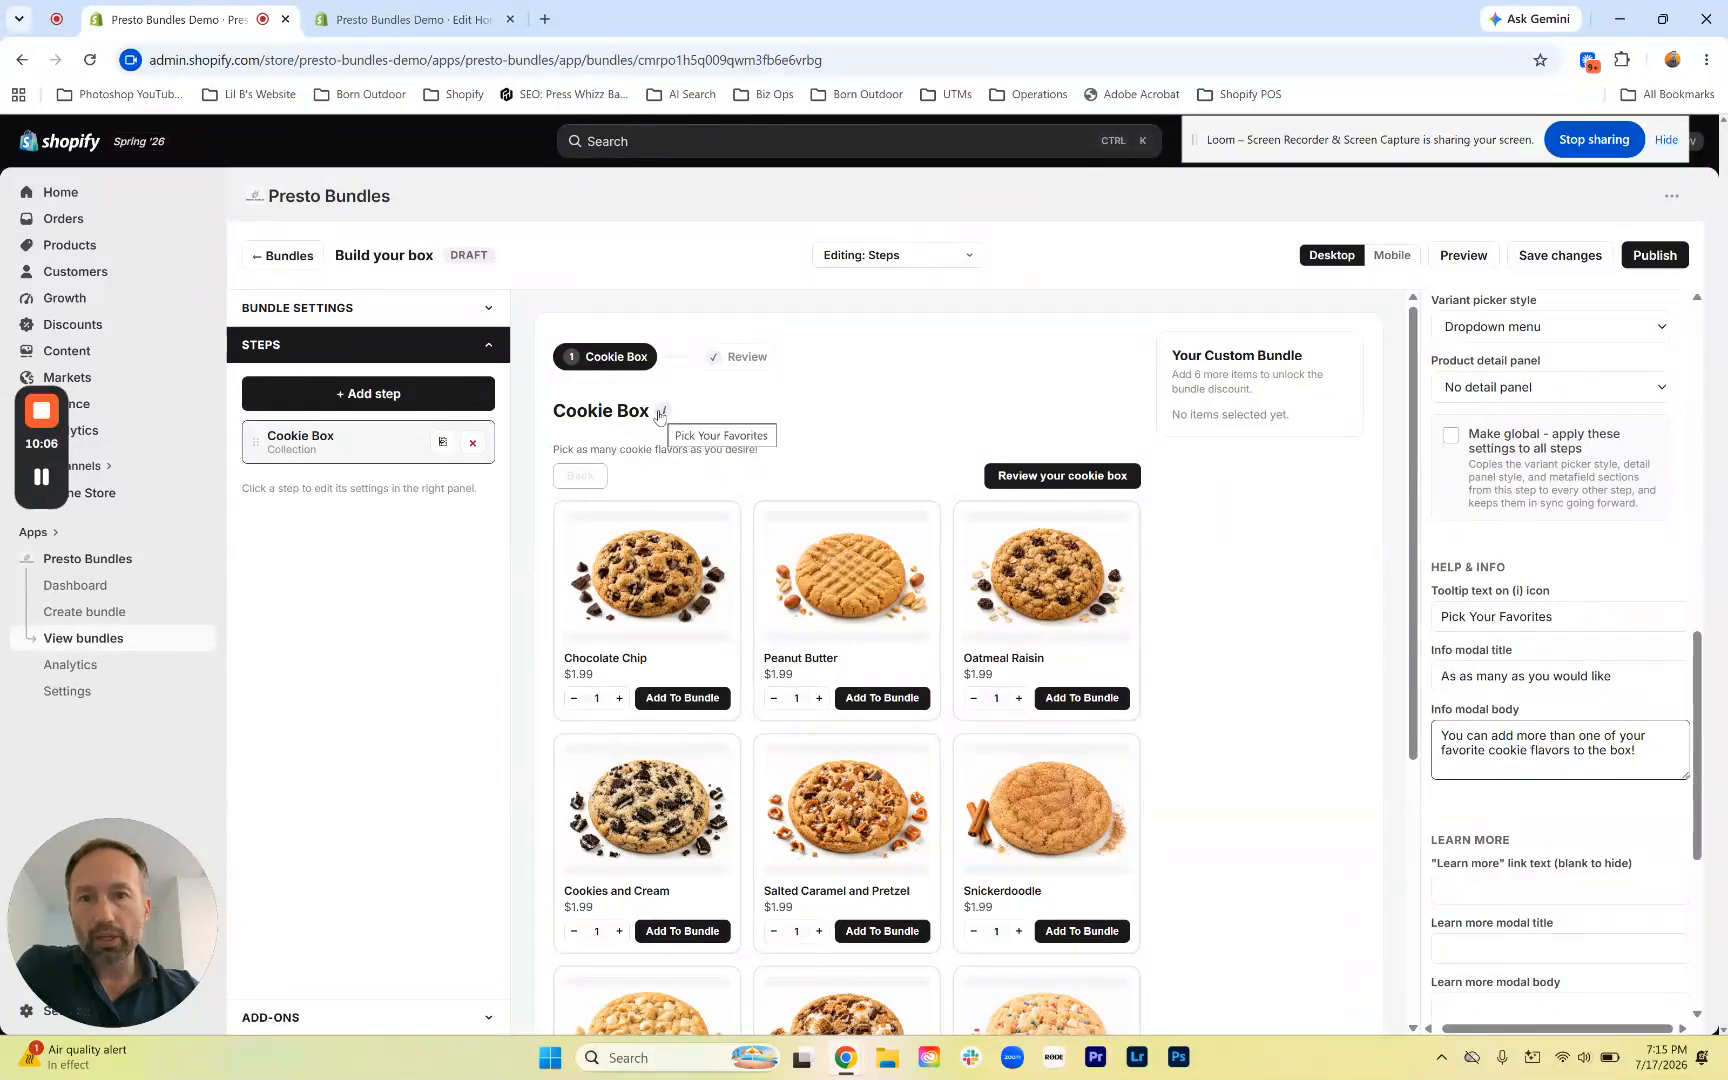
{"action": "triple_click", "coordinate": [1601, 616]}
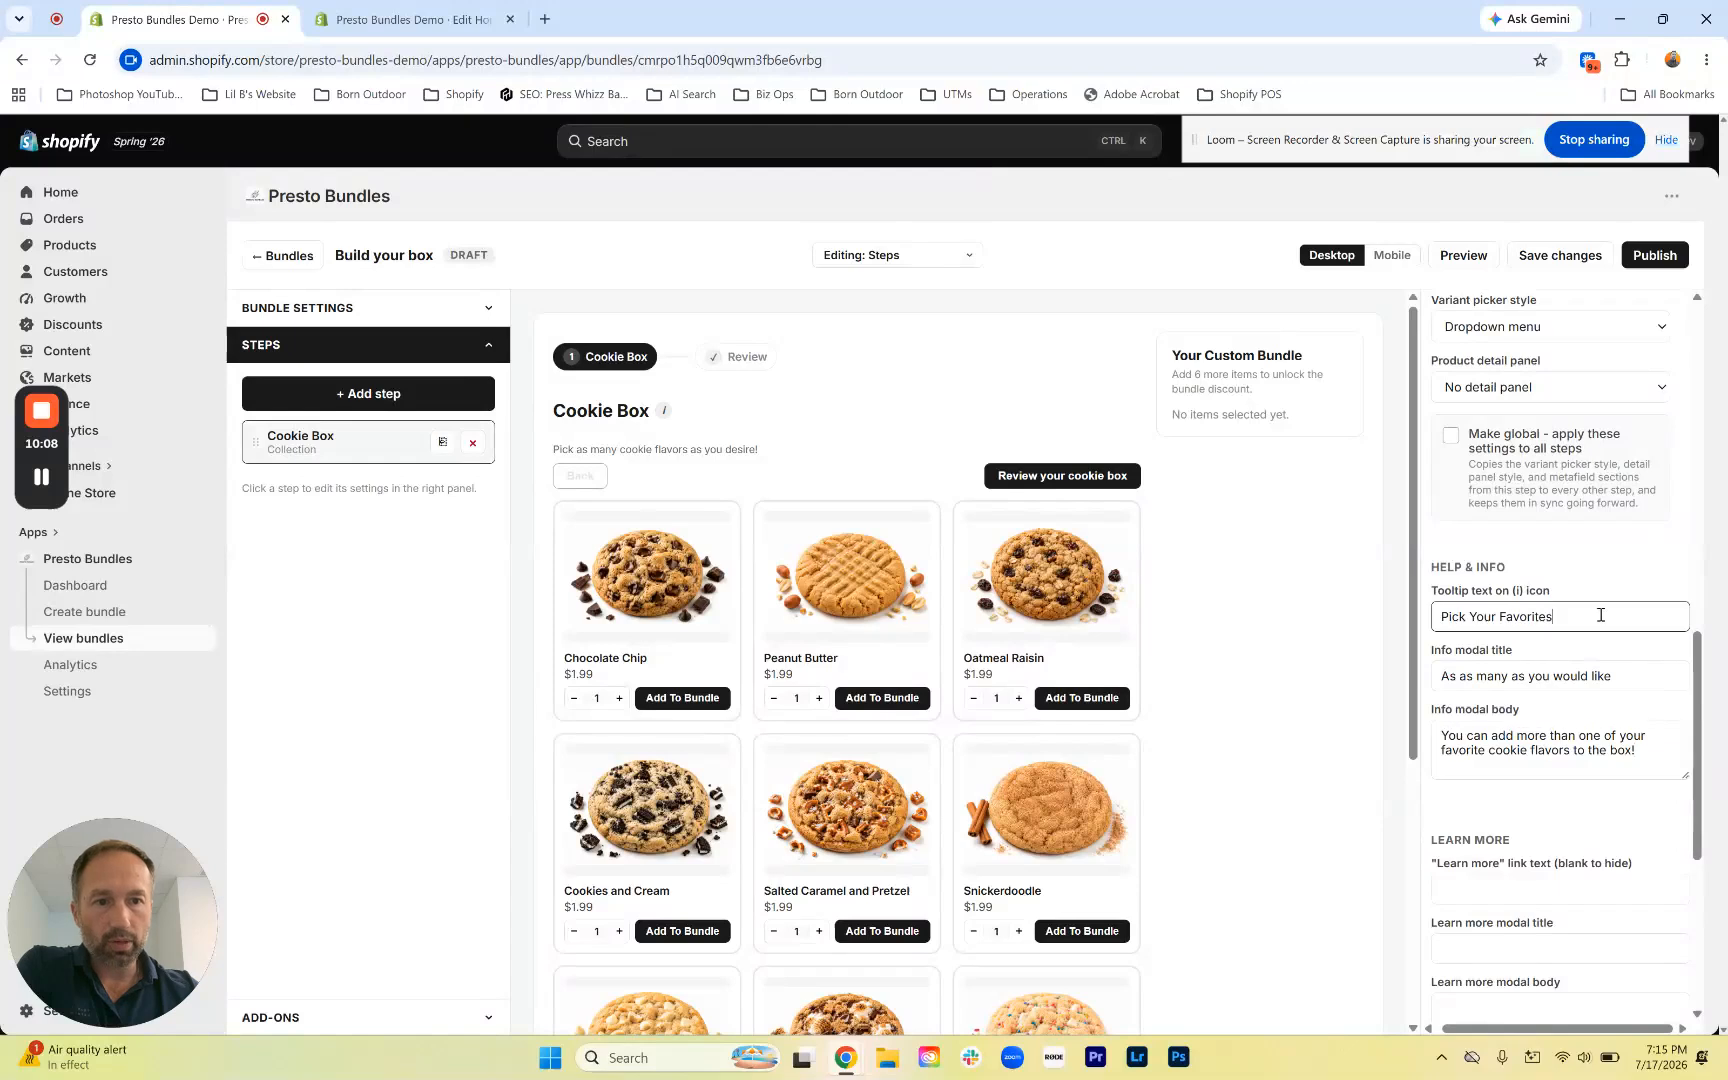
{"action": "double_click", "coordinate": [1495, 680]}
{"action": "left_click", "coordinate": [1495, 681]}
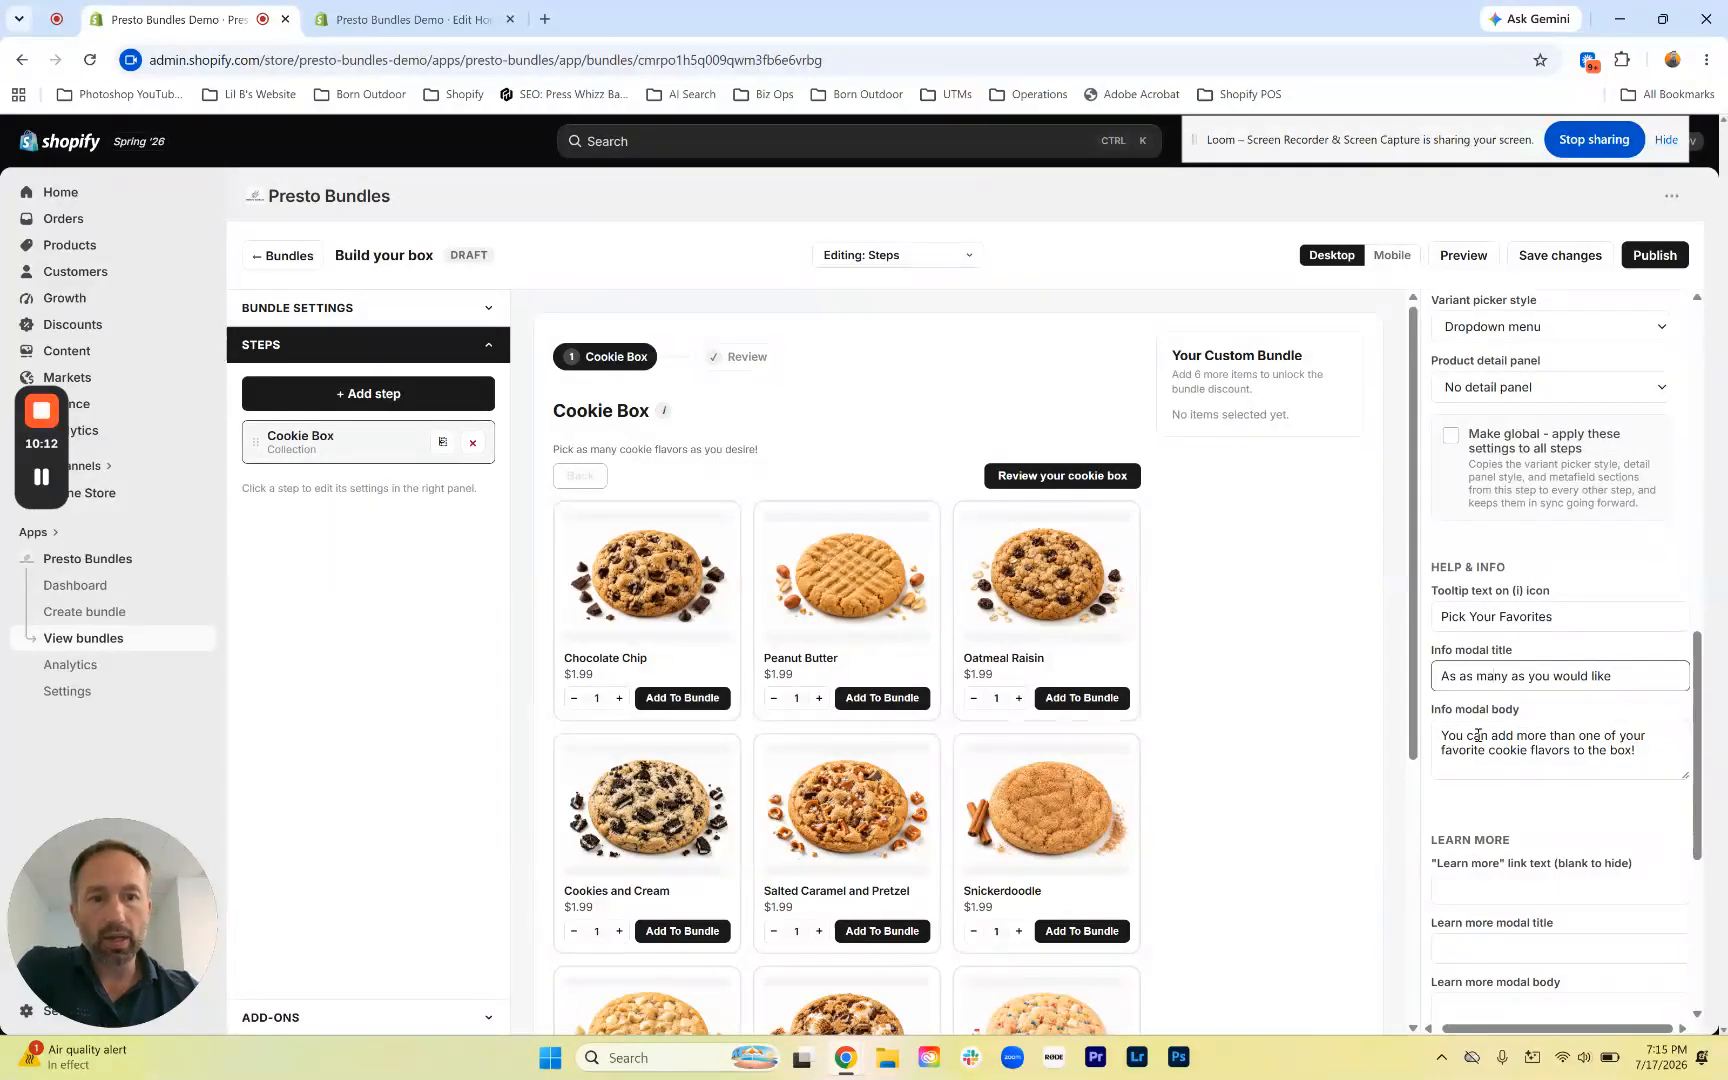
{"action": "left_click", "coordinate": [665, 411]}
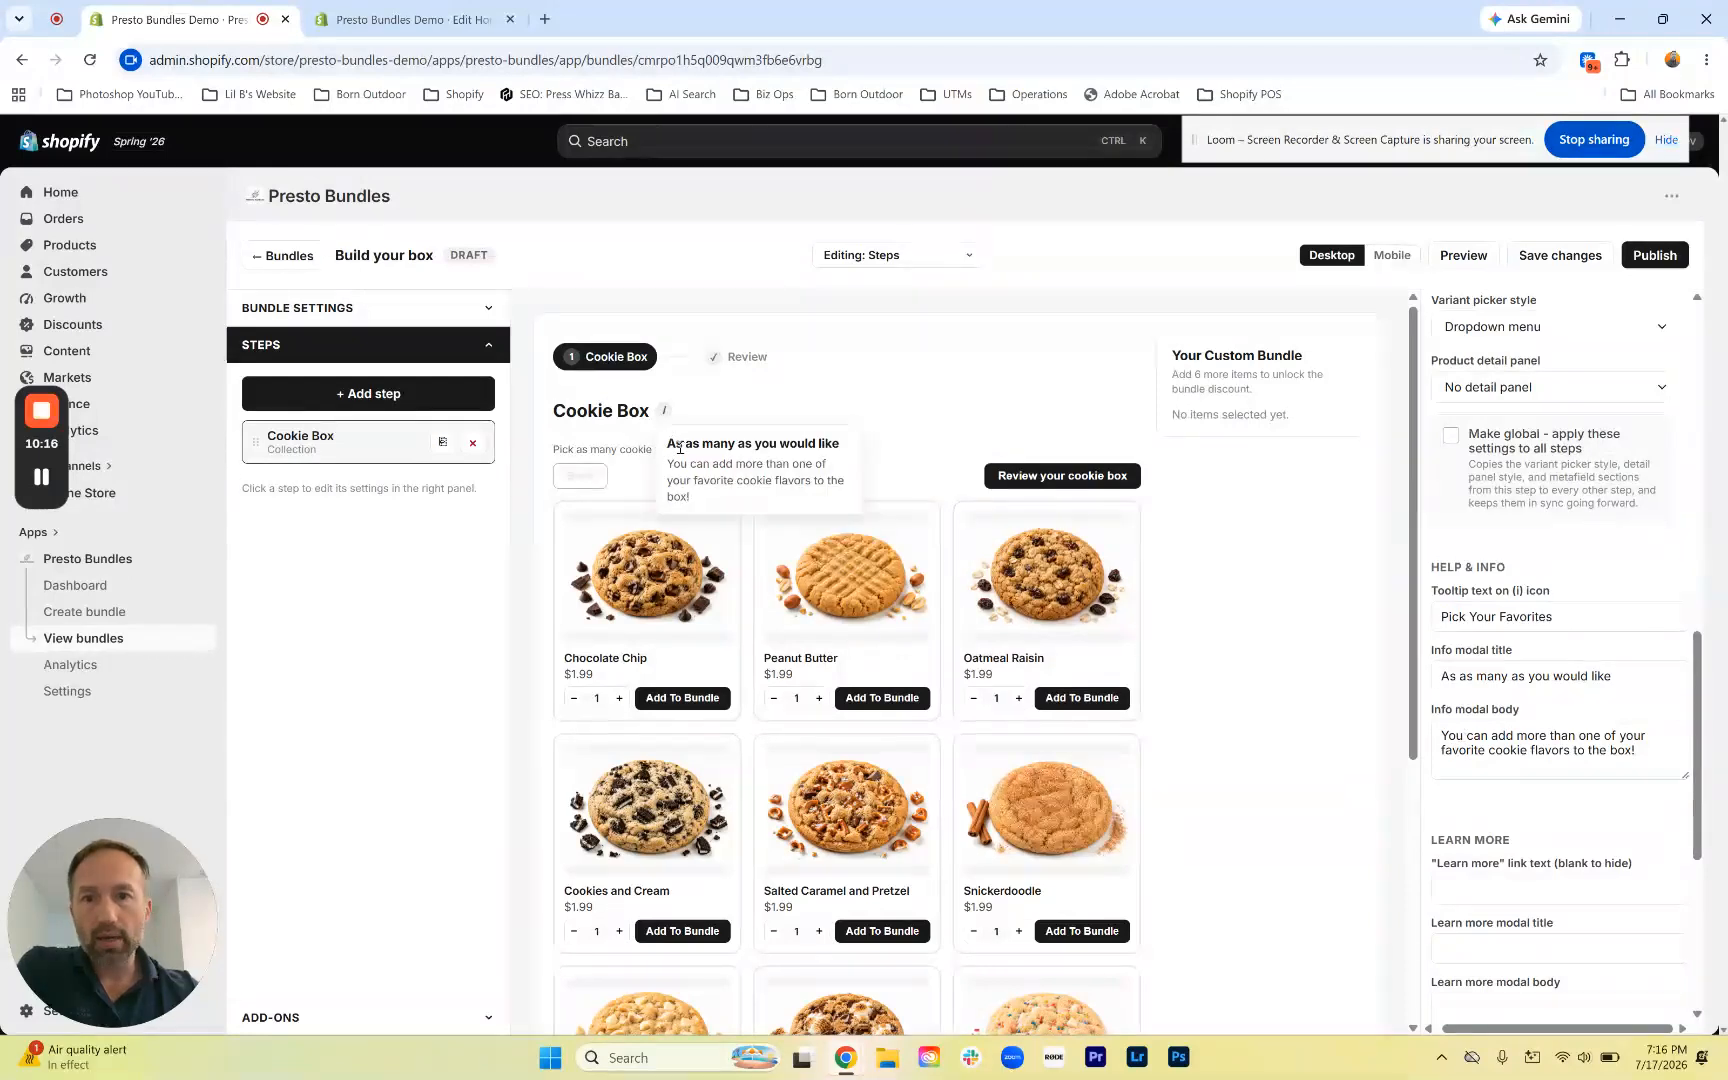
Correct the info modal title to "Add as many as you would like" and check the info modal in the preview
{"action": "left_click", "coordinate": [1457, 684]}
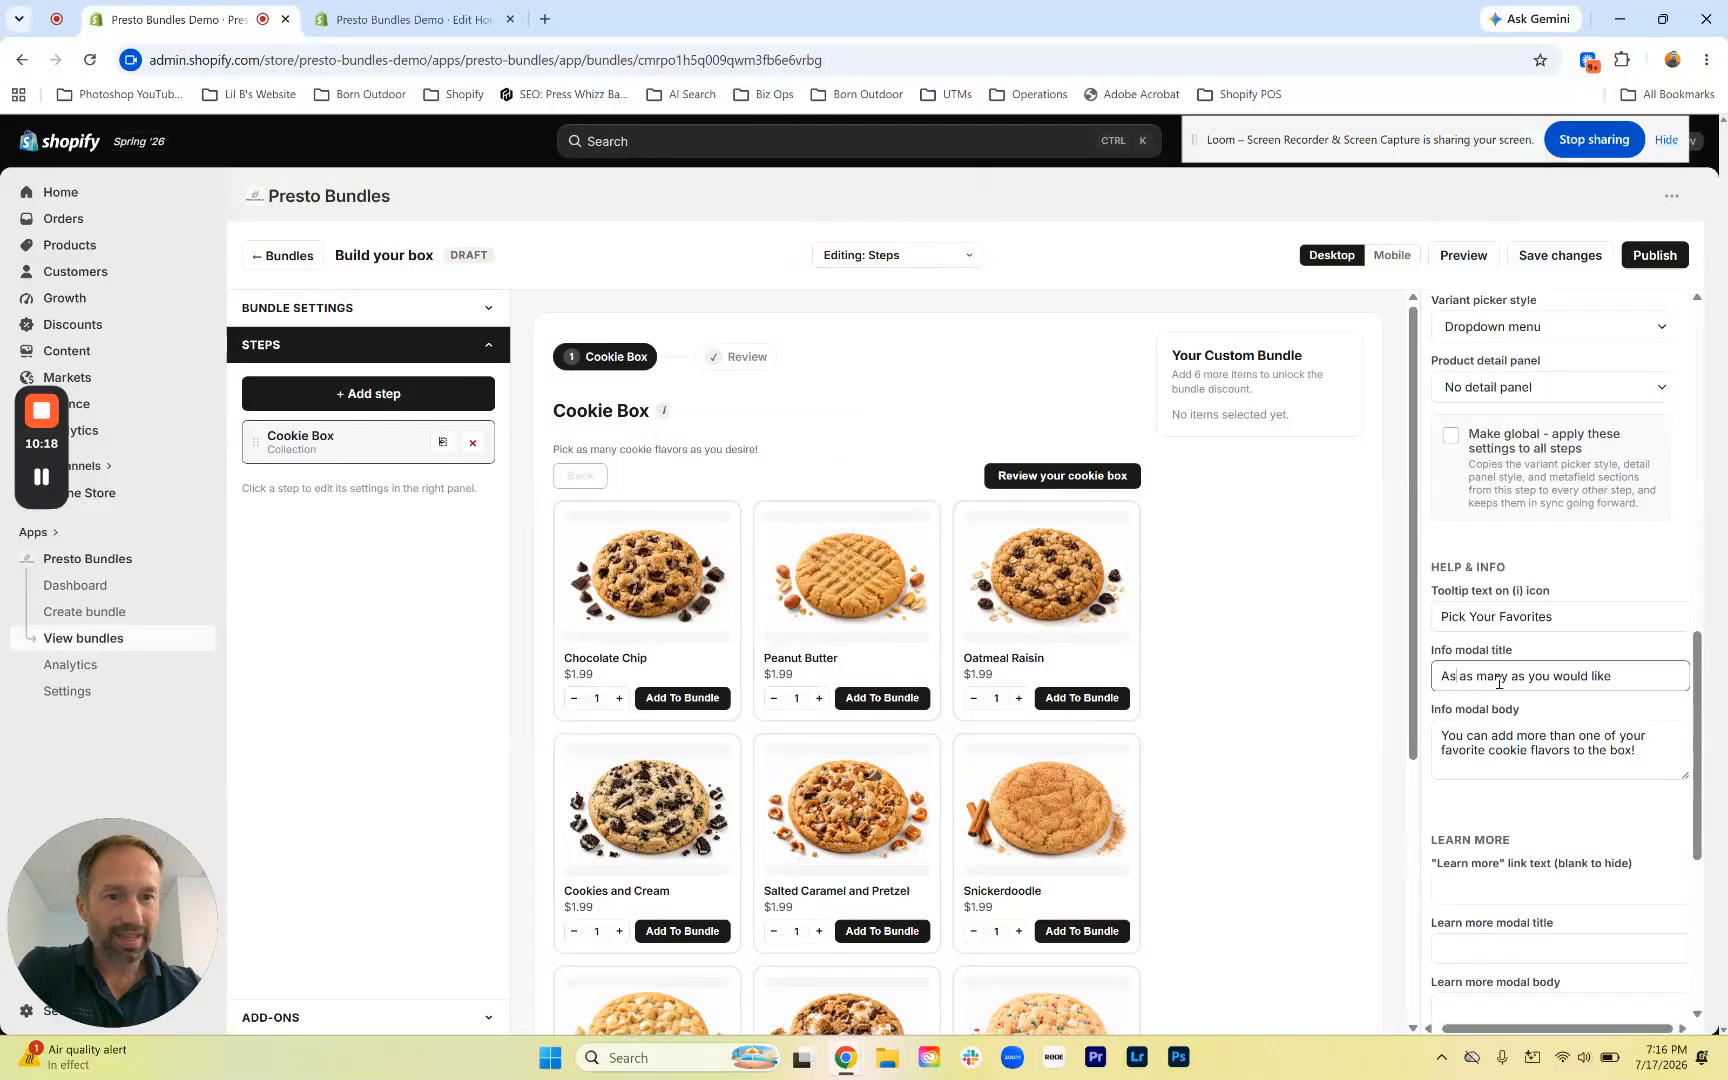
{"action": "key", "text": "BackSpace"}
{"action": "type", "text": "dd"}
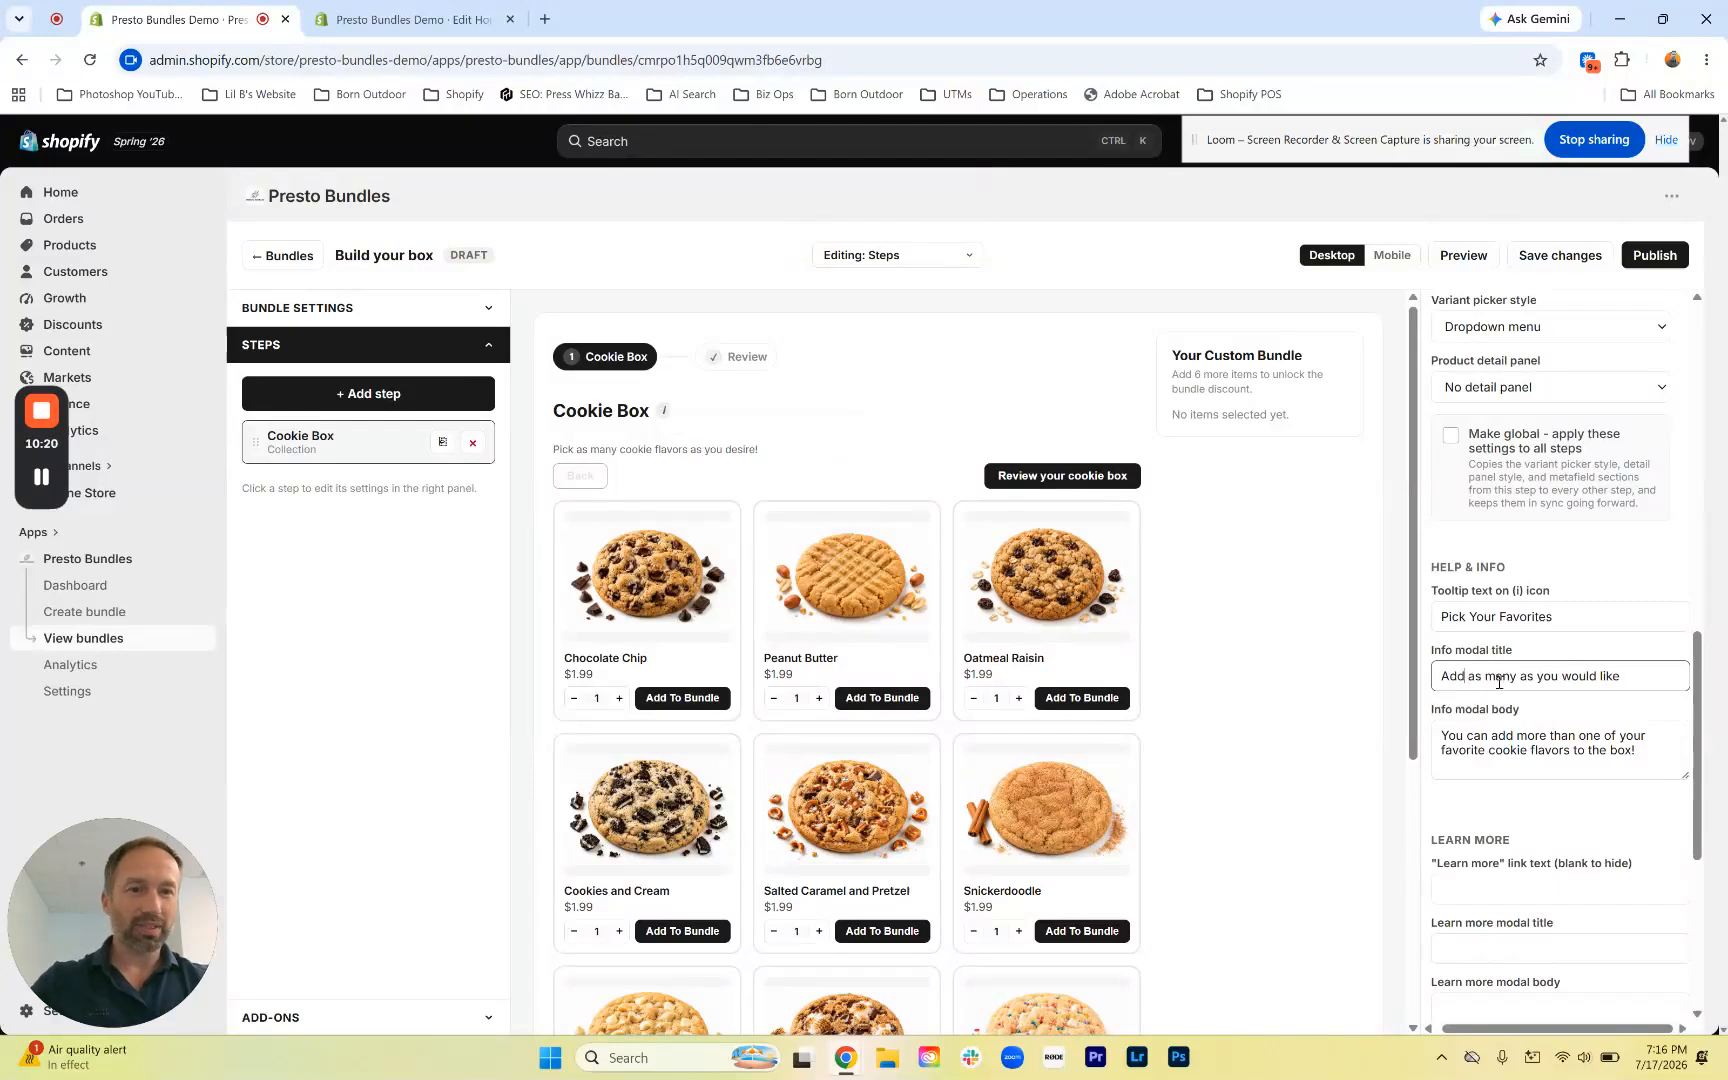
{"action": "left_click", "coordinate": [1437, 828]}
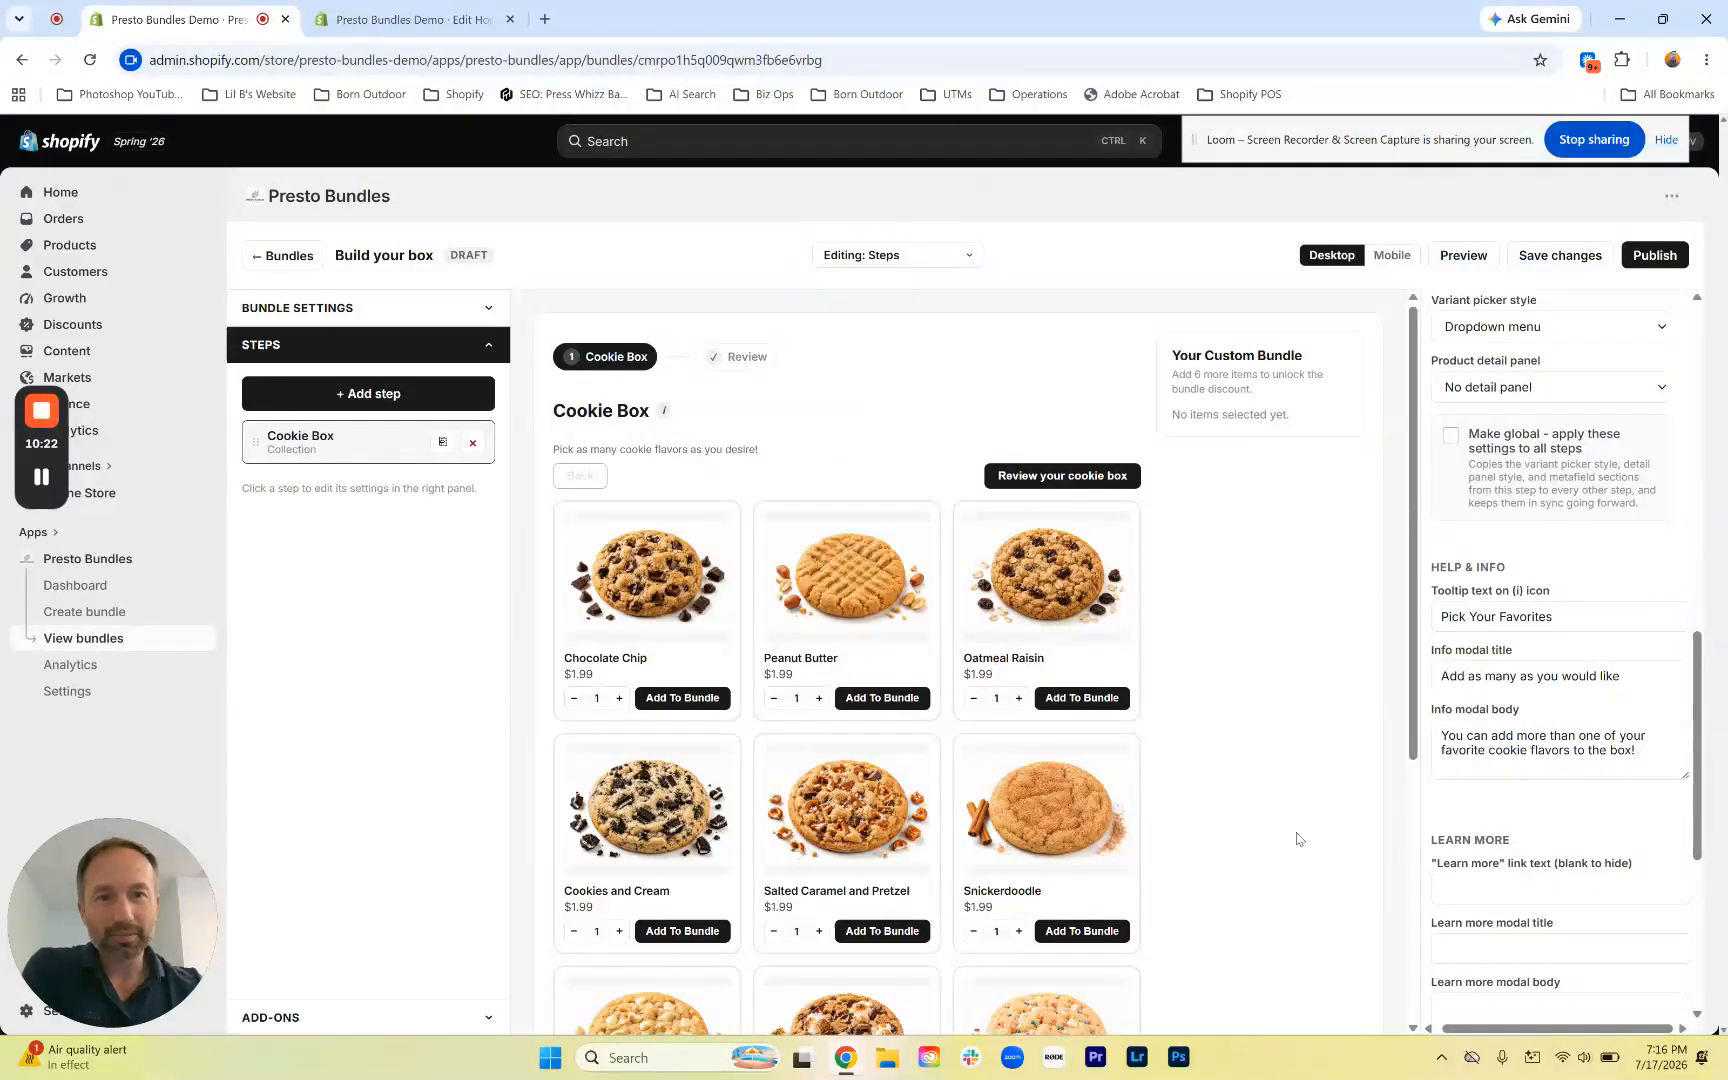
{"action": "left_click", "coordinate": [663, 413]}
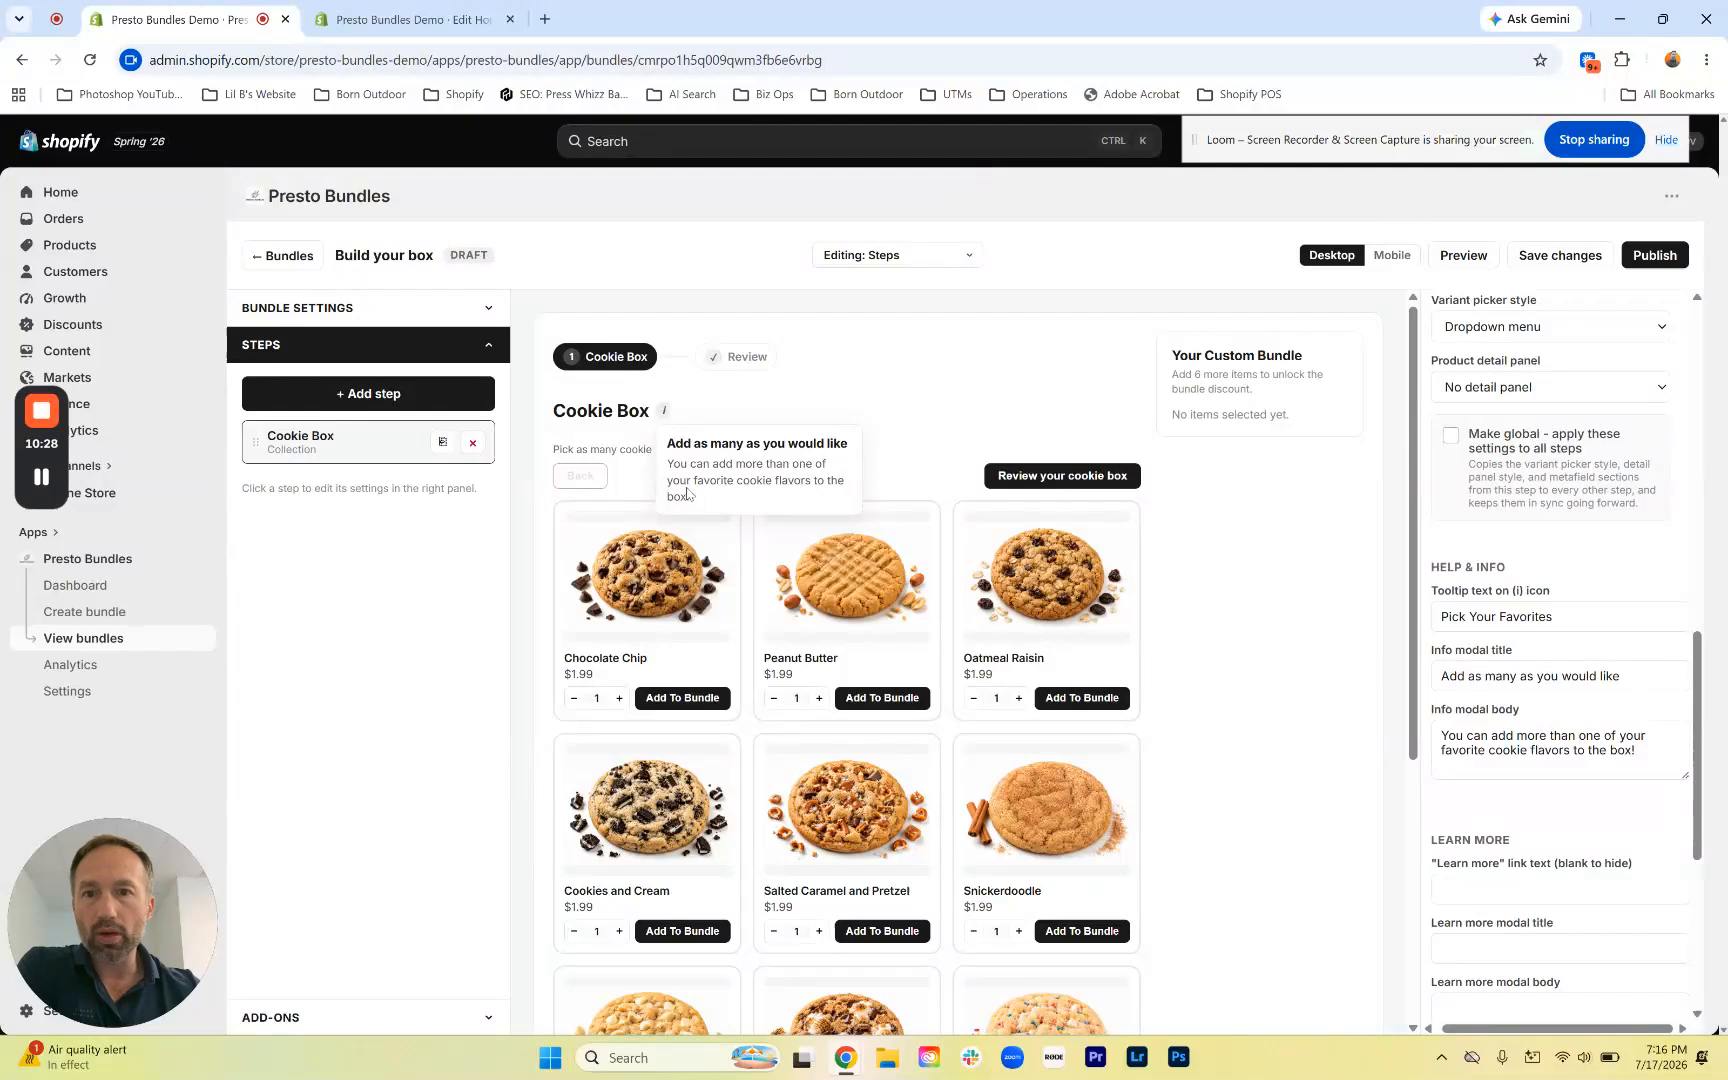
{"action": "left_click", "coordinate": [932, 421]}
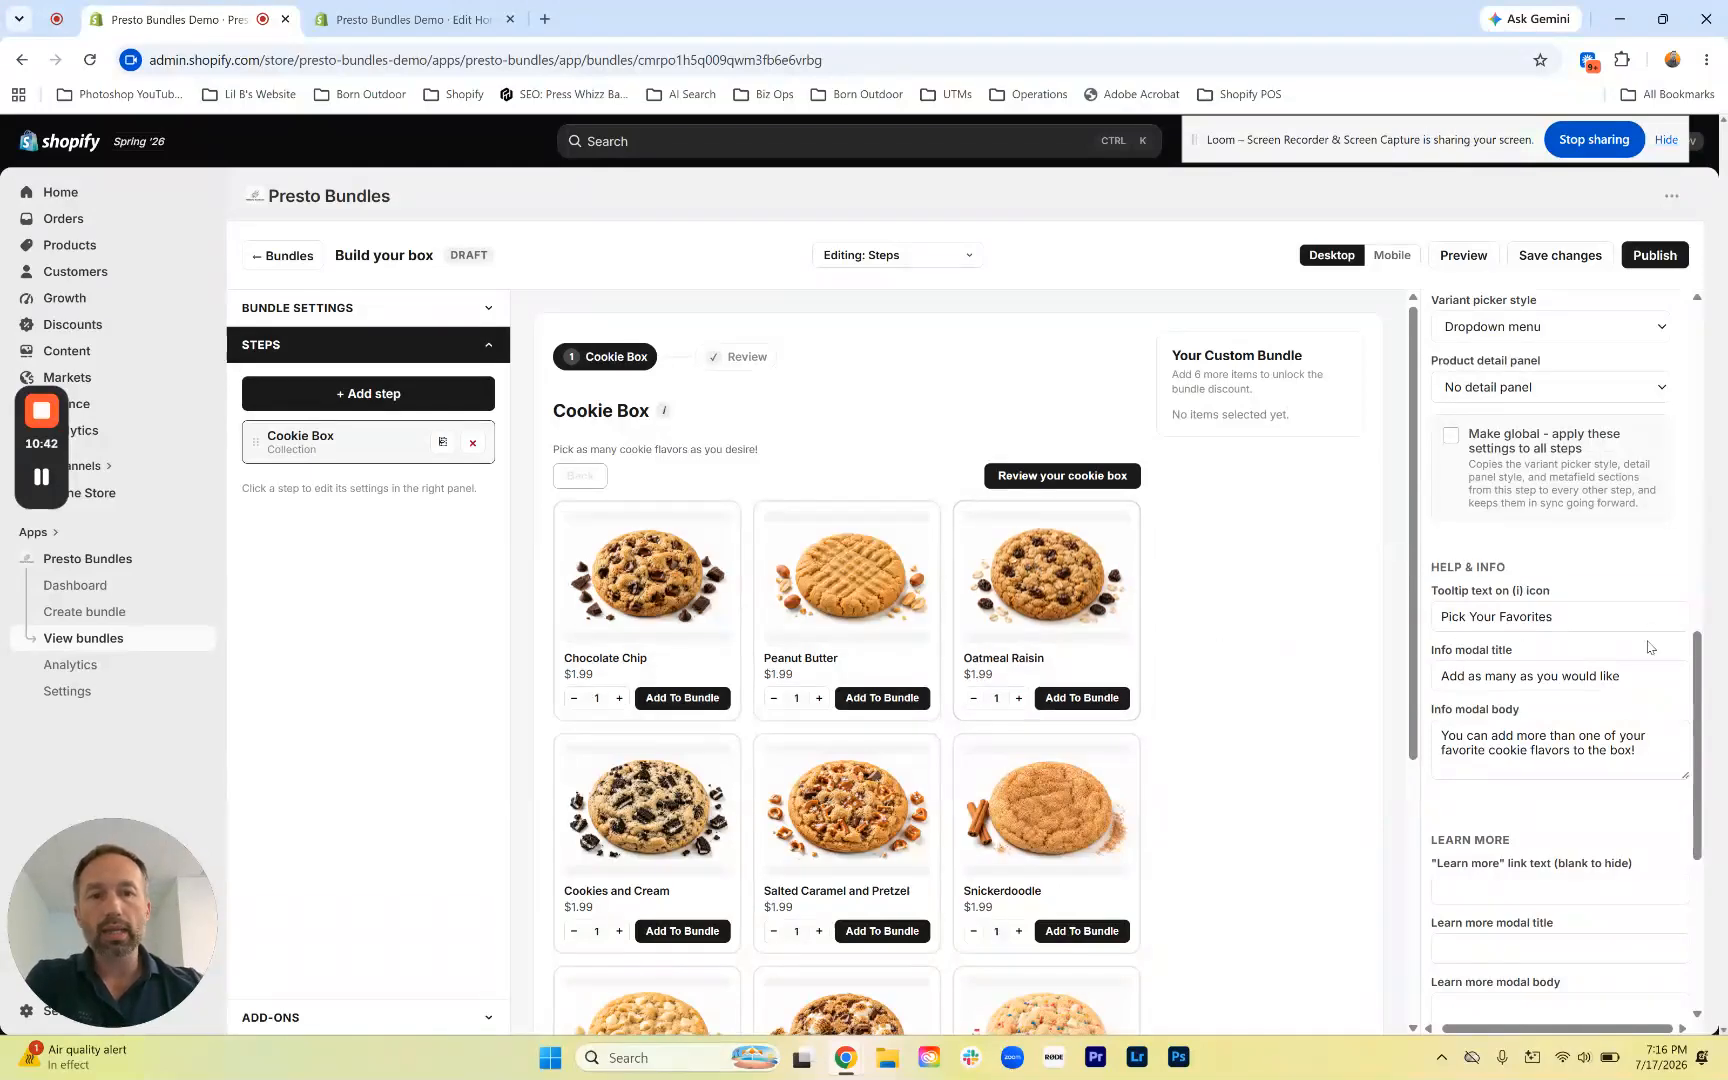
Examine the Learn More, Sidebar Video and Banner Image settings of the Cookie Box step
{"action": "scroll", "coordinate": [1612, 638], "scroll_direction": "down", "scroll_amount": 1}
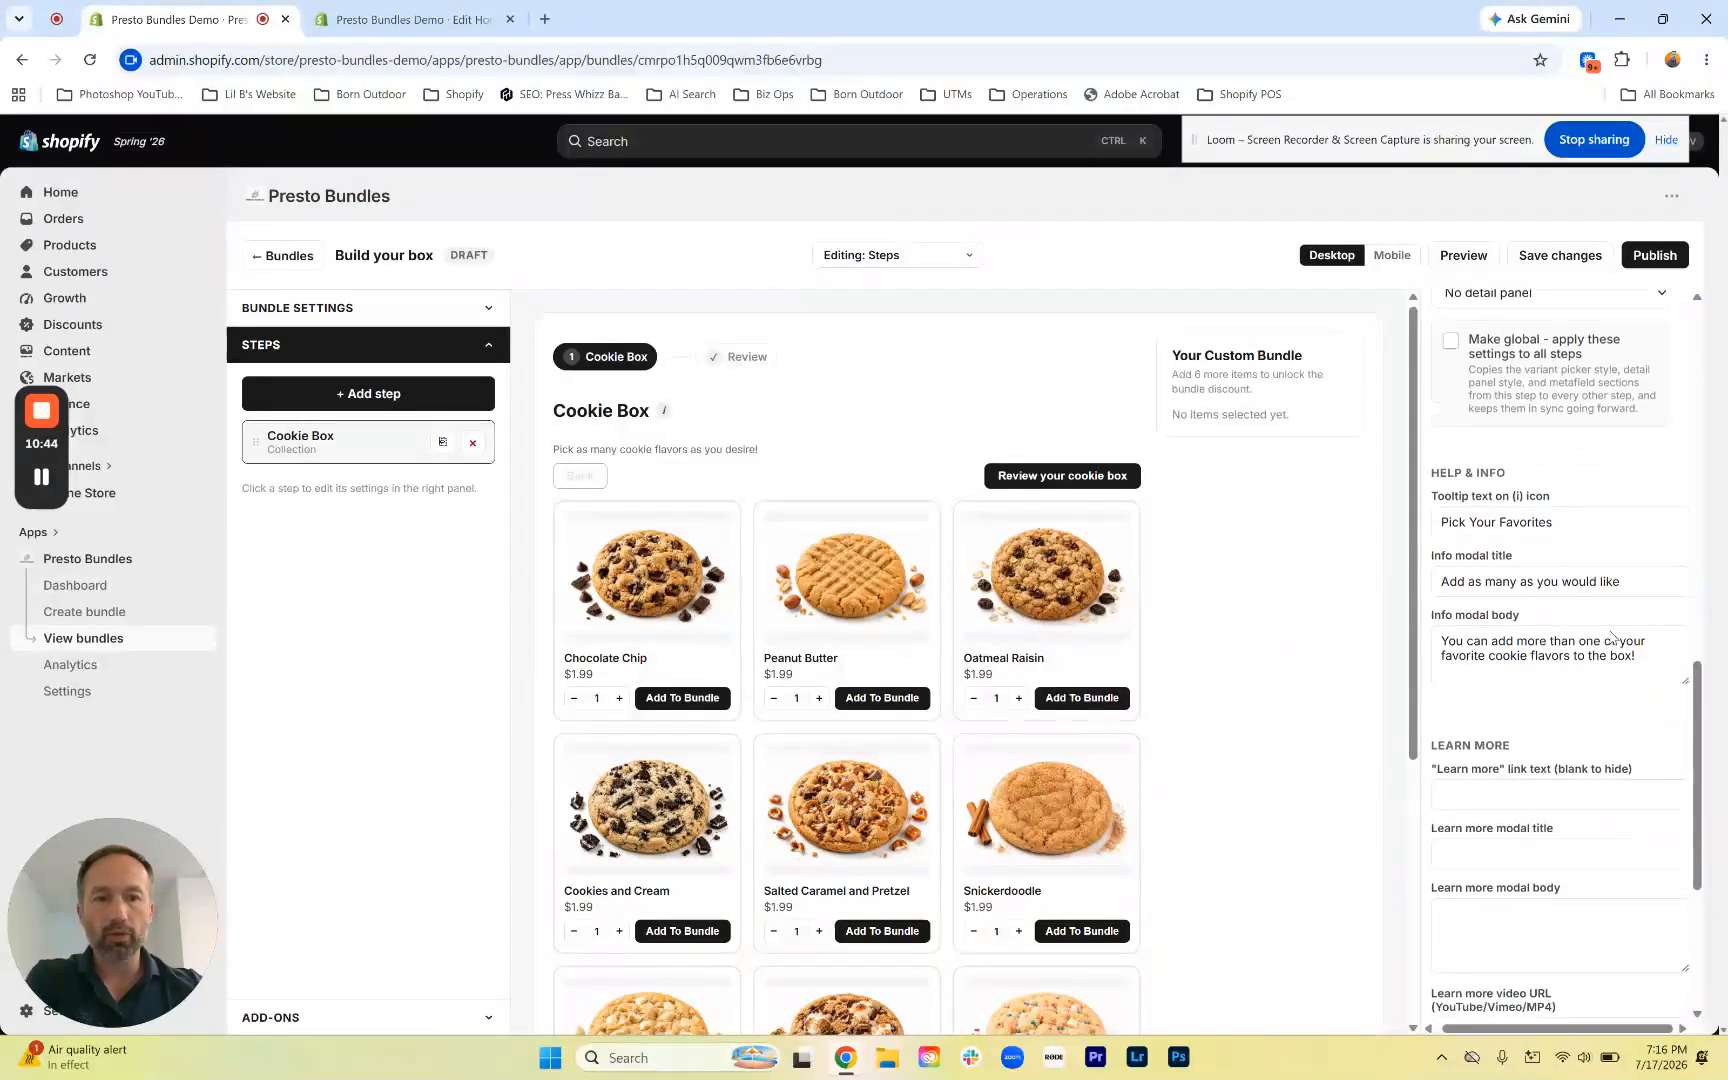
{"action": "scroll", "coordinate": [1595, 632], "scroll_direction": "down", "scroll_amount": 4}
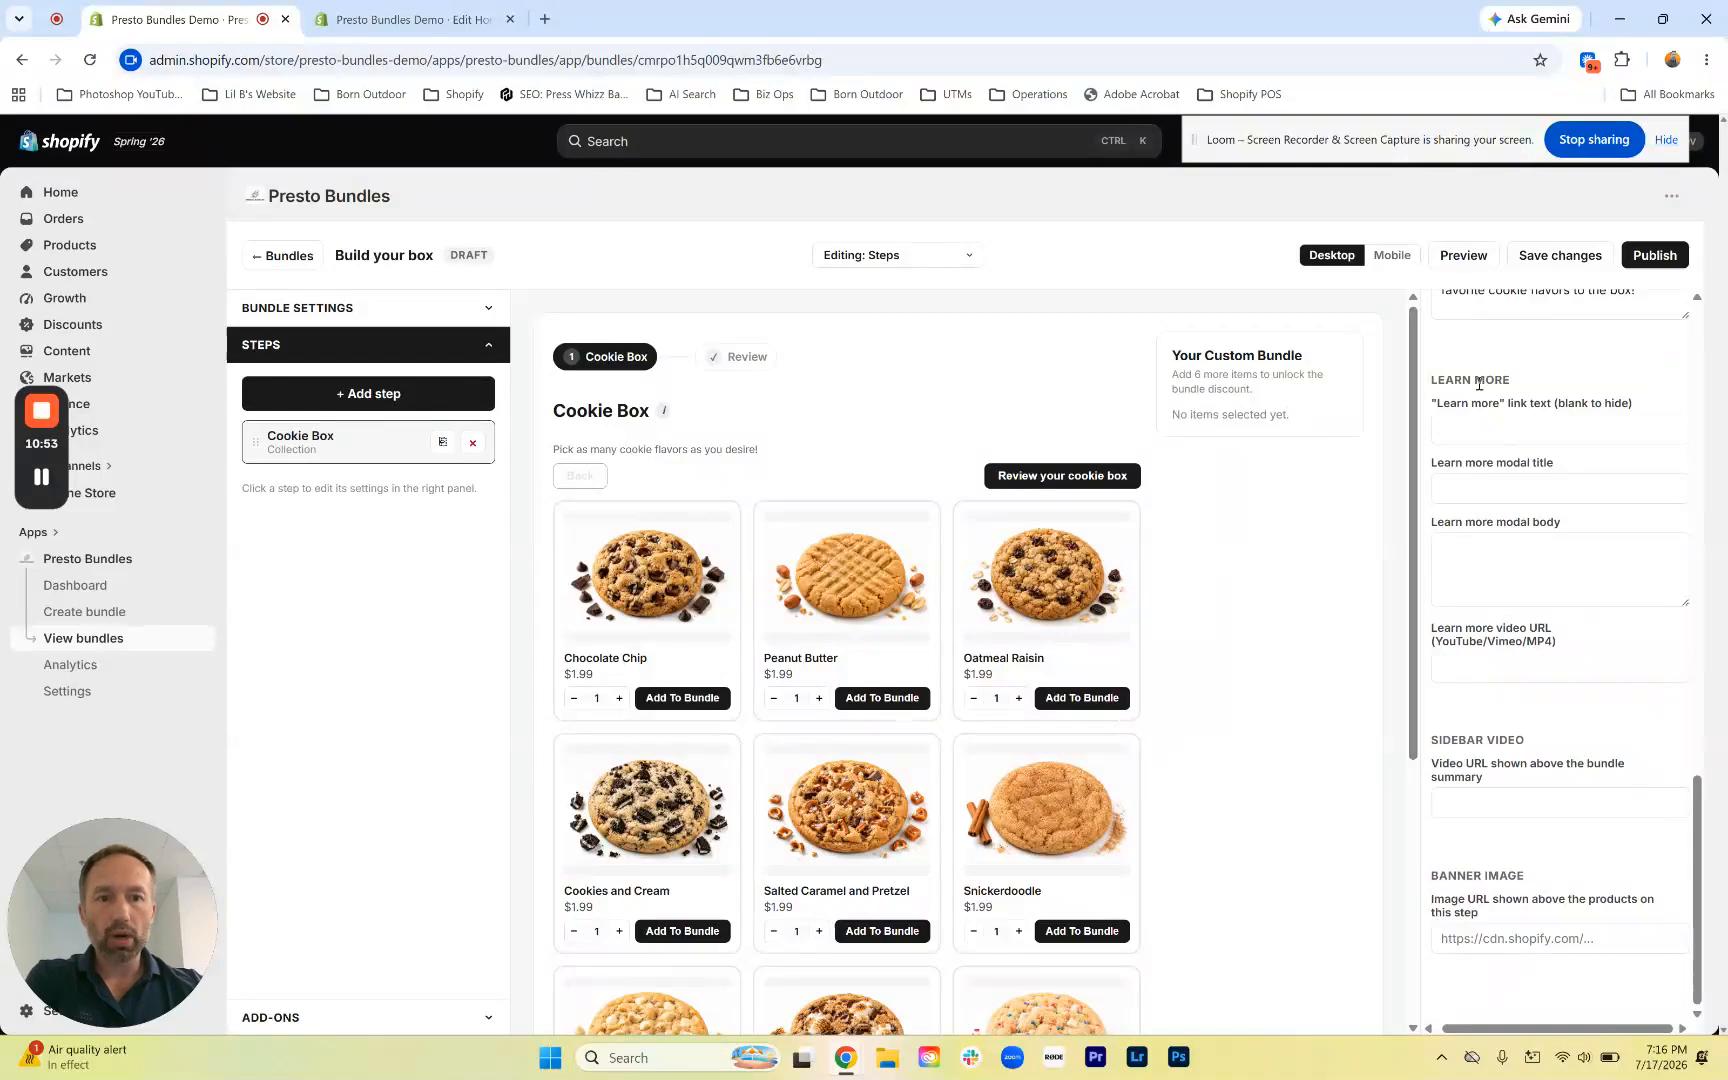
{"action": "left_click", "coordinate": [1480, 439]}
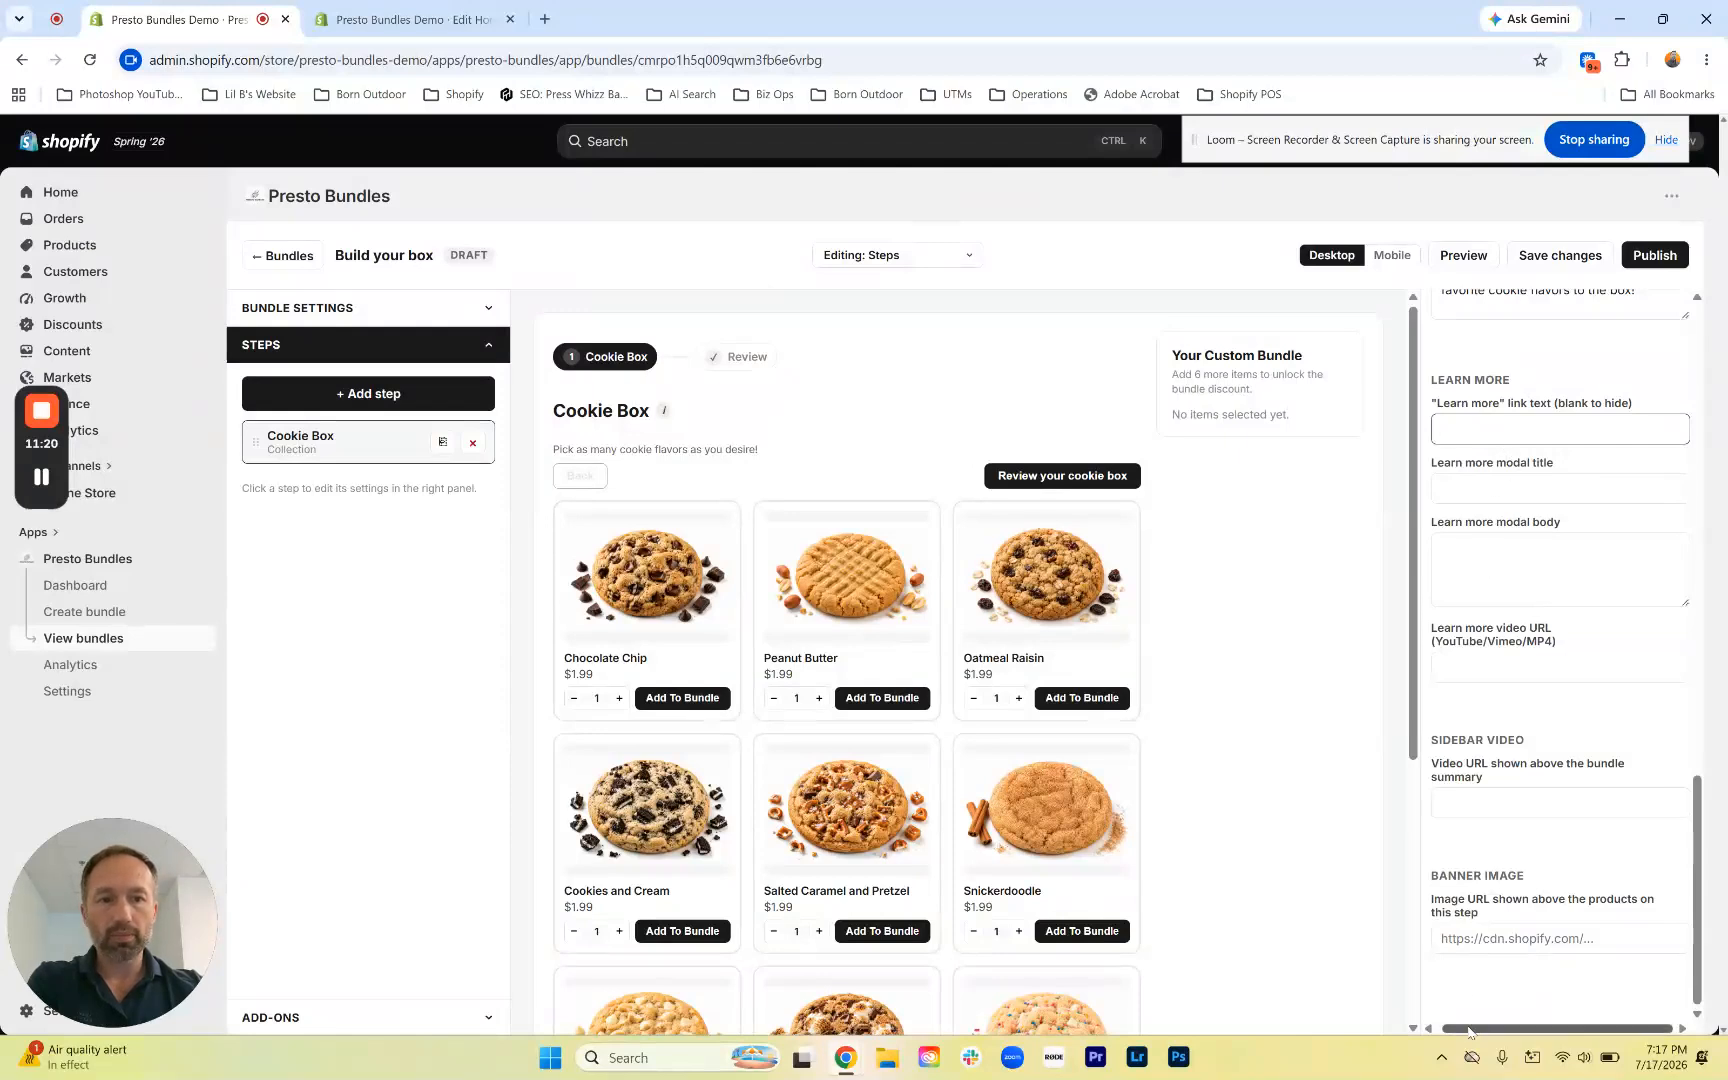
{"action": "left_click_drag", "start_coordinate": [1425, 877], "coordinate": [1517, 879]}
{"action": "left_click", "coordinate": [1517, 879]}
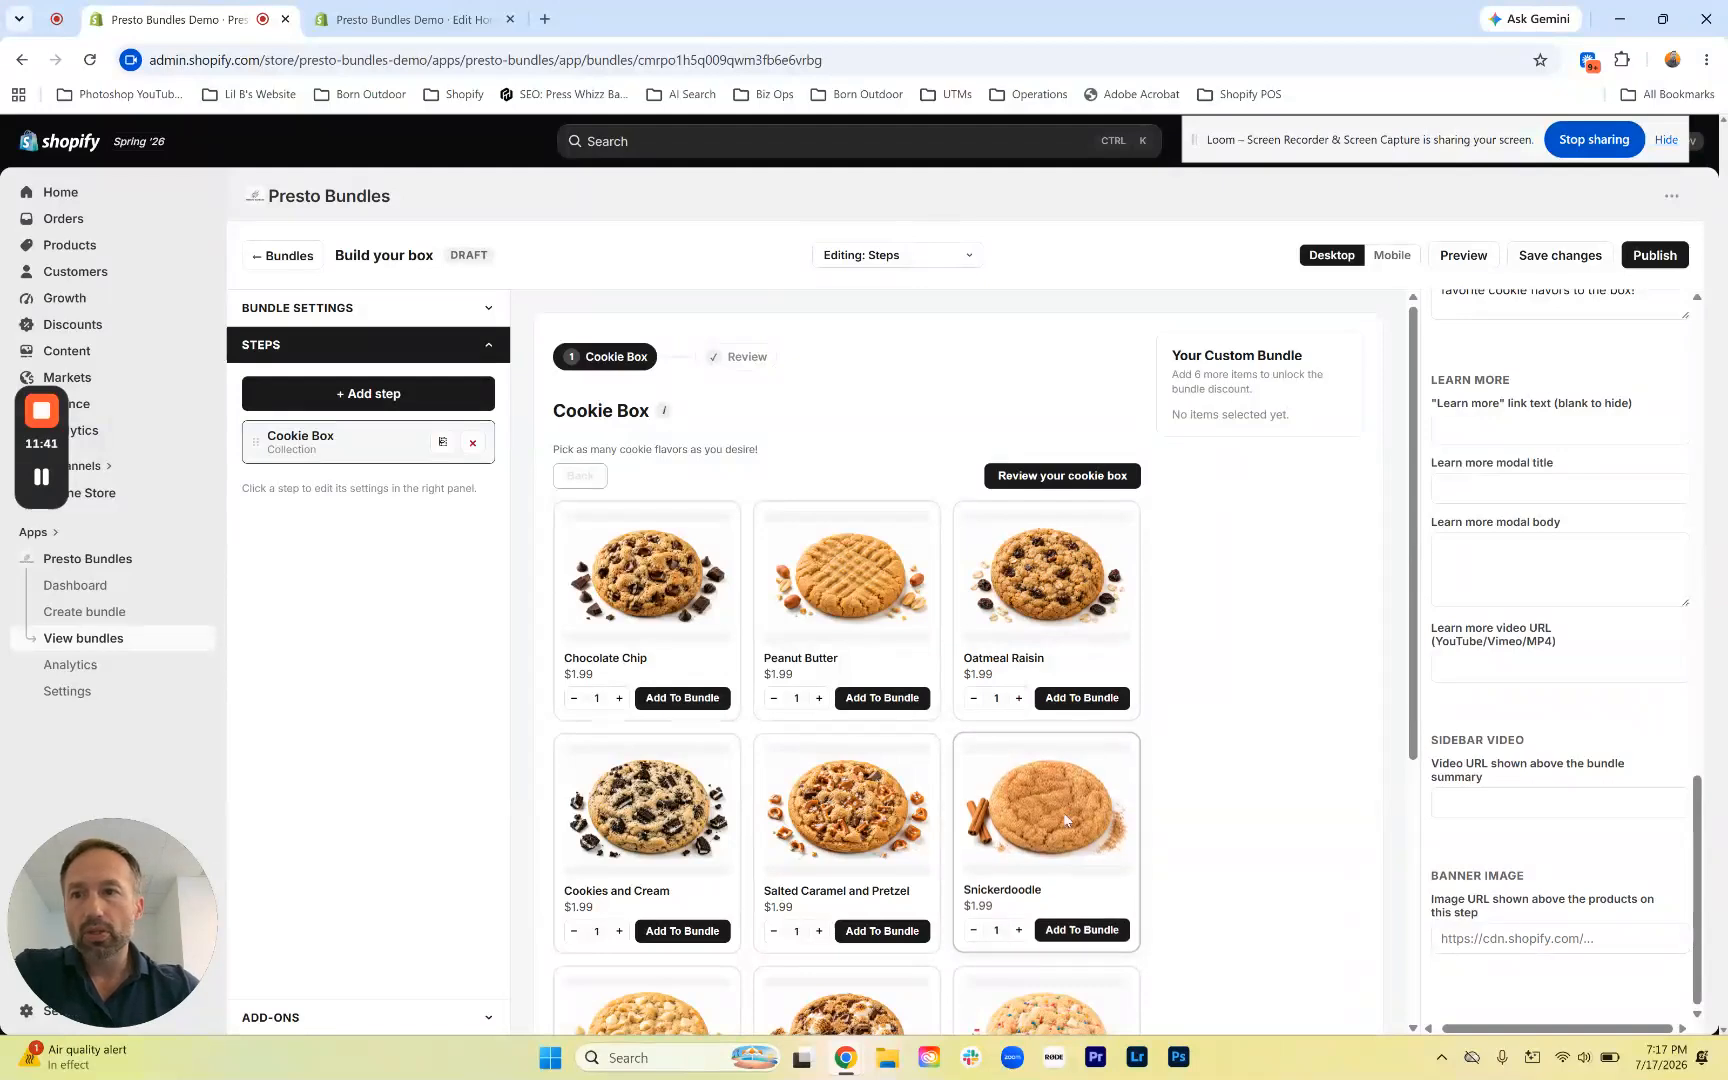
Open the store's content files in a new browser tab and copy the link of the ChatGPT_Image_Jul_17_2026_02_08_30_PM image
{"action": "right_click", "coordinate": [99, 357]}
{"action": "left_click", "coordinate": [196, 377]}
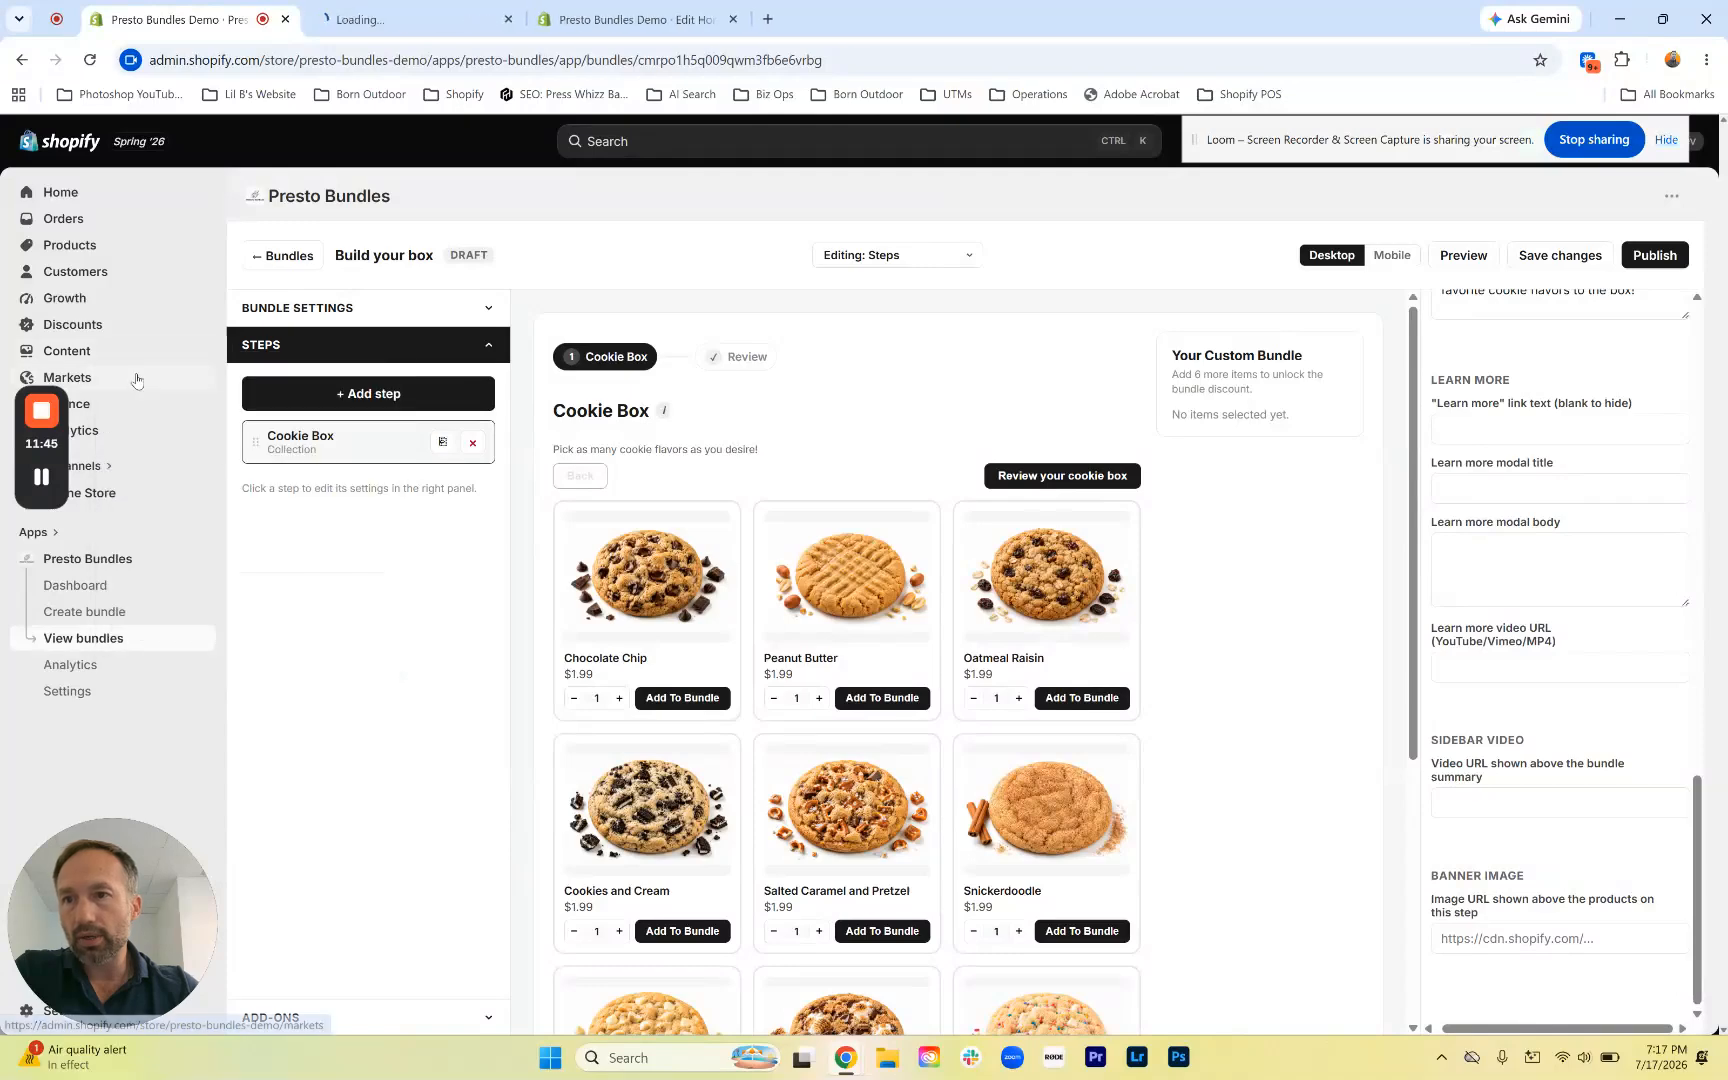
{"action": "left_click", "coordinate": [400, 8]}
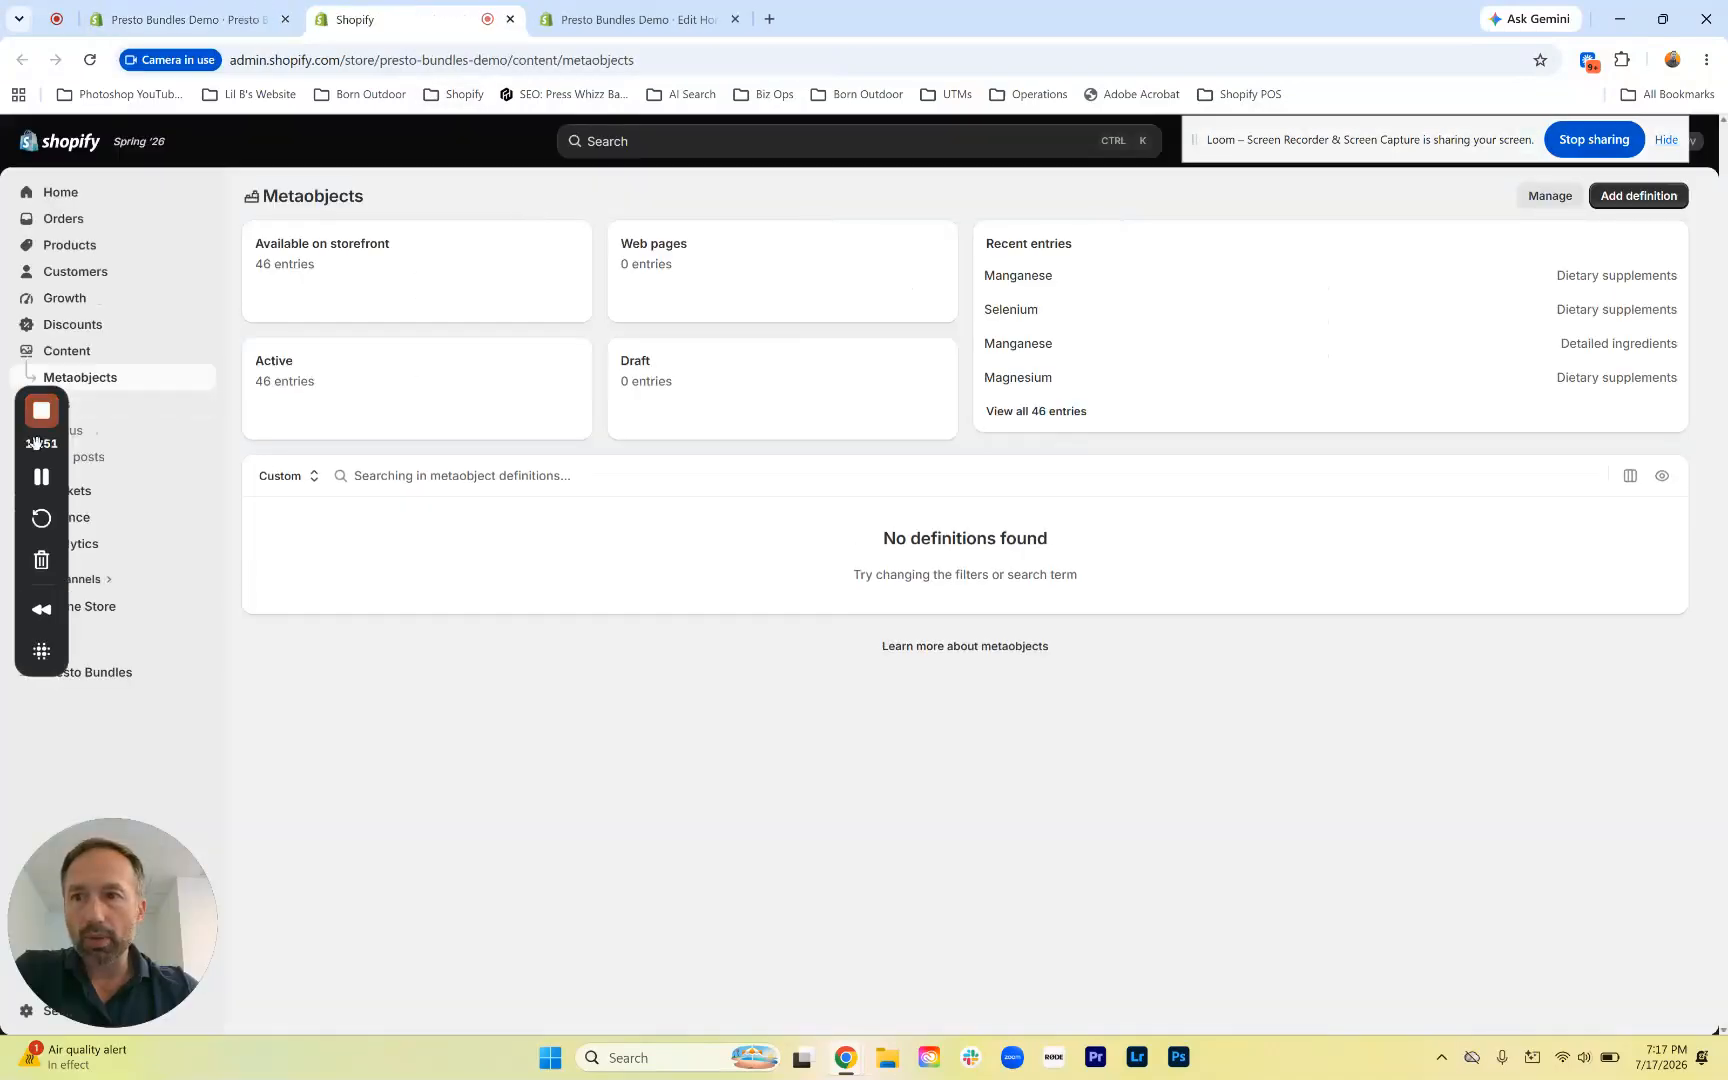
{"action": "left_click", "coordinate": [71, 404]}
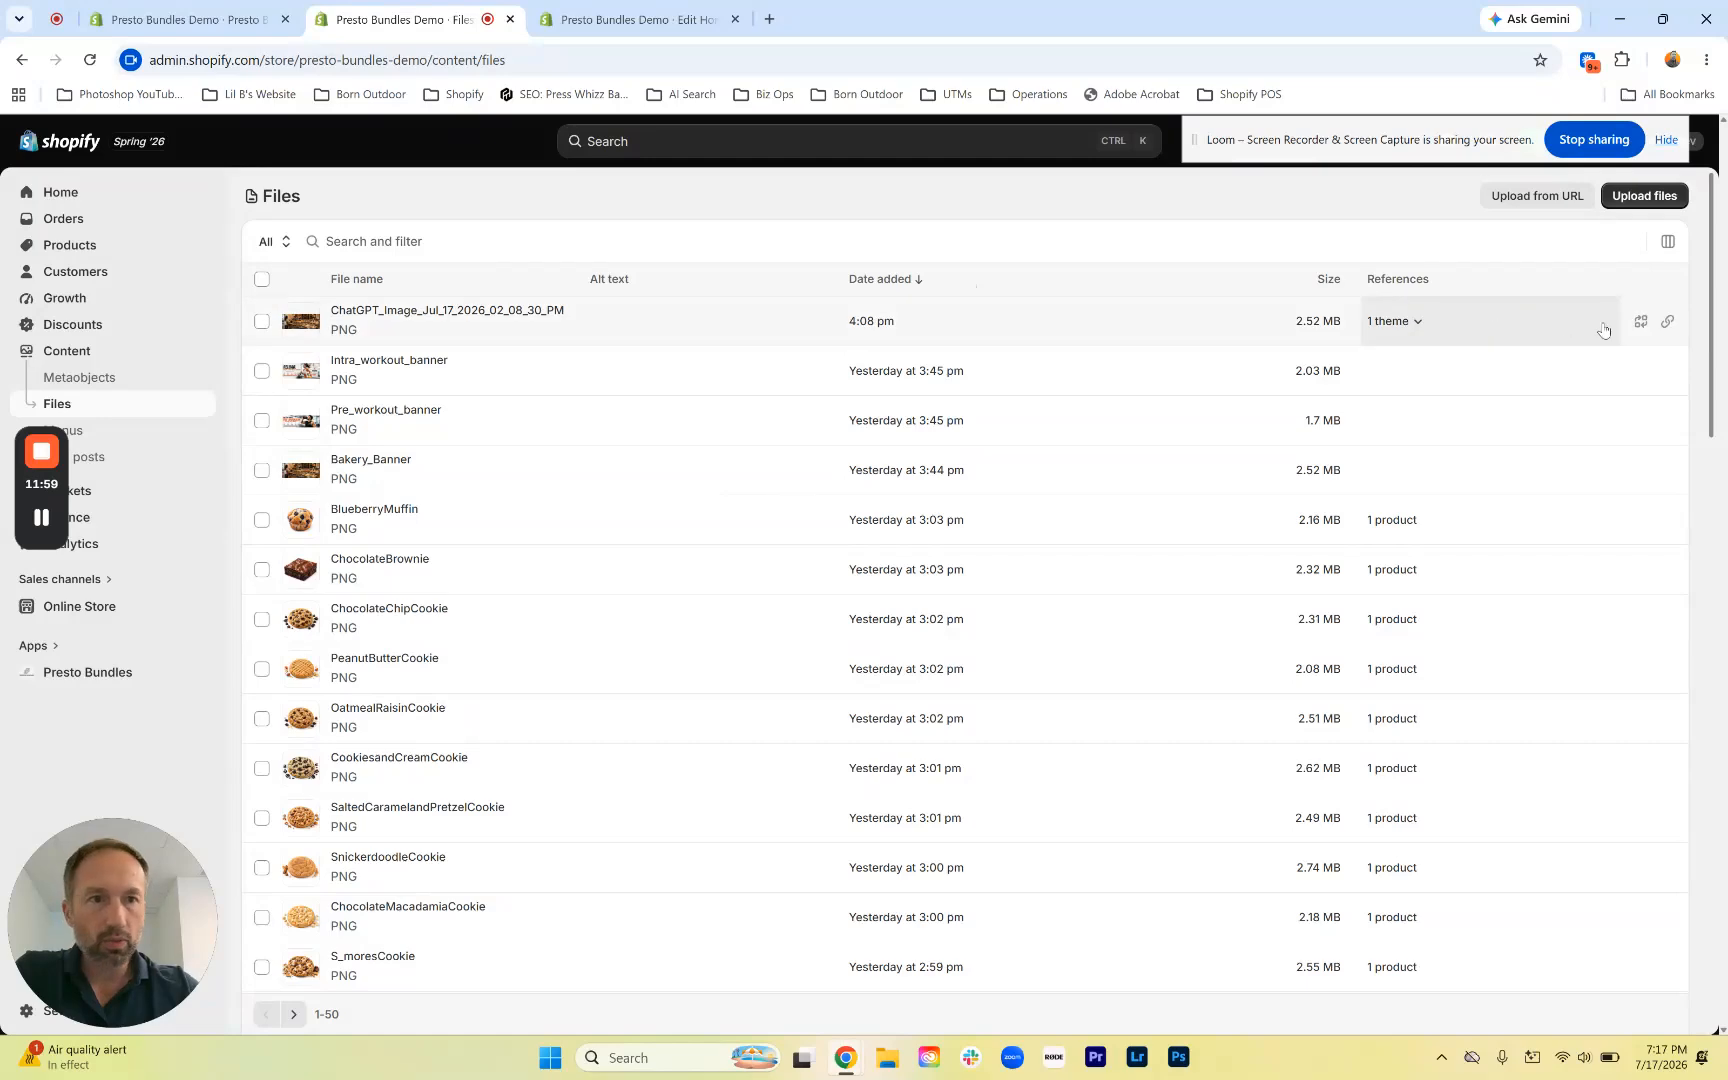
{"action": "left_click", "coordinate": [1667, 321]}
Return to the bundle editor and paste the copied image link as the Cookie Box step's banner image URL
{"action": "left_click", "coordinate": [178, 19]}
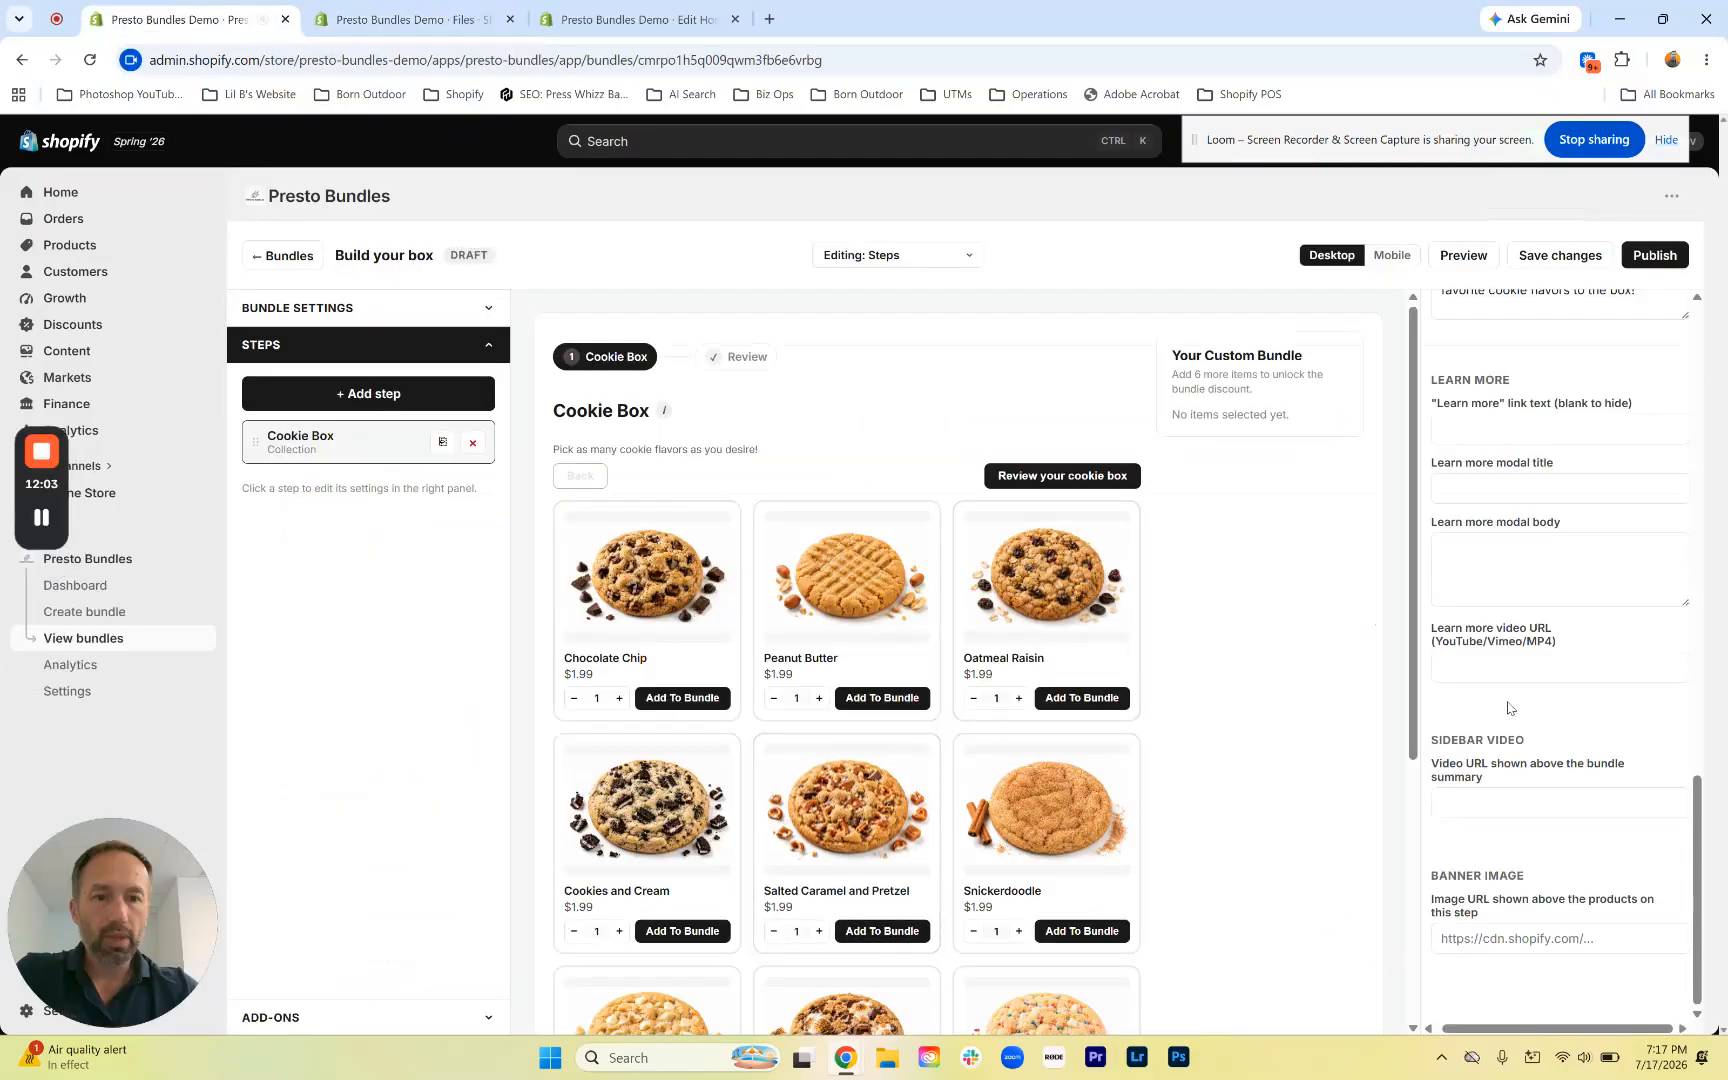
{"action": "left_click", "coordinate": [1518, 938]}
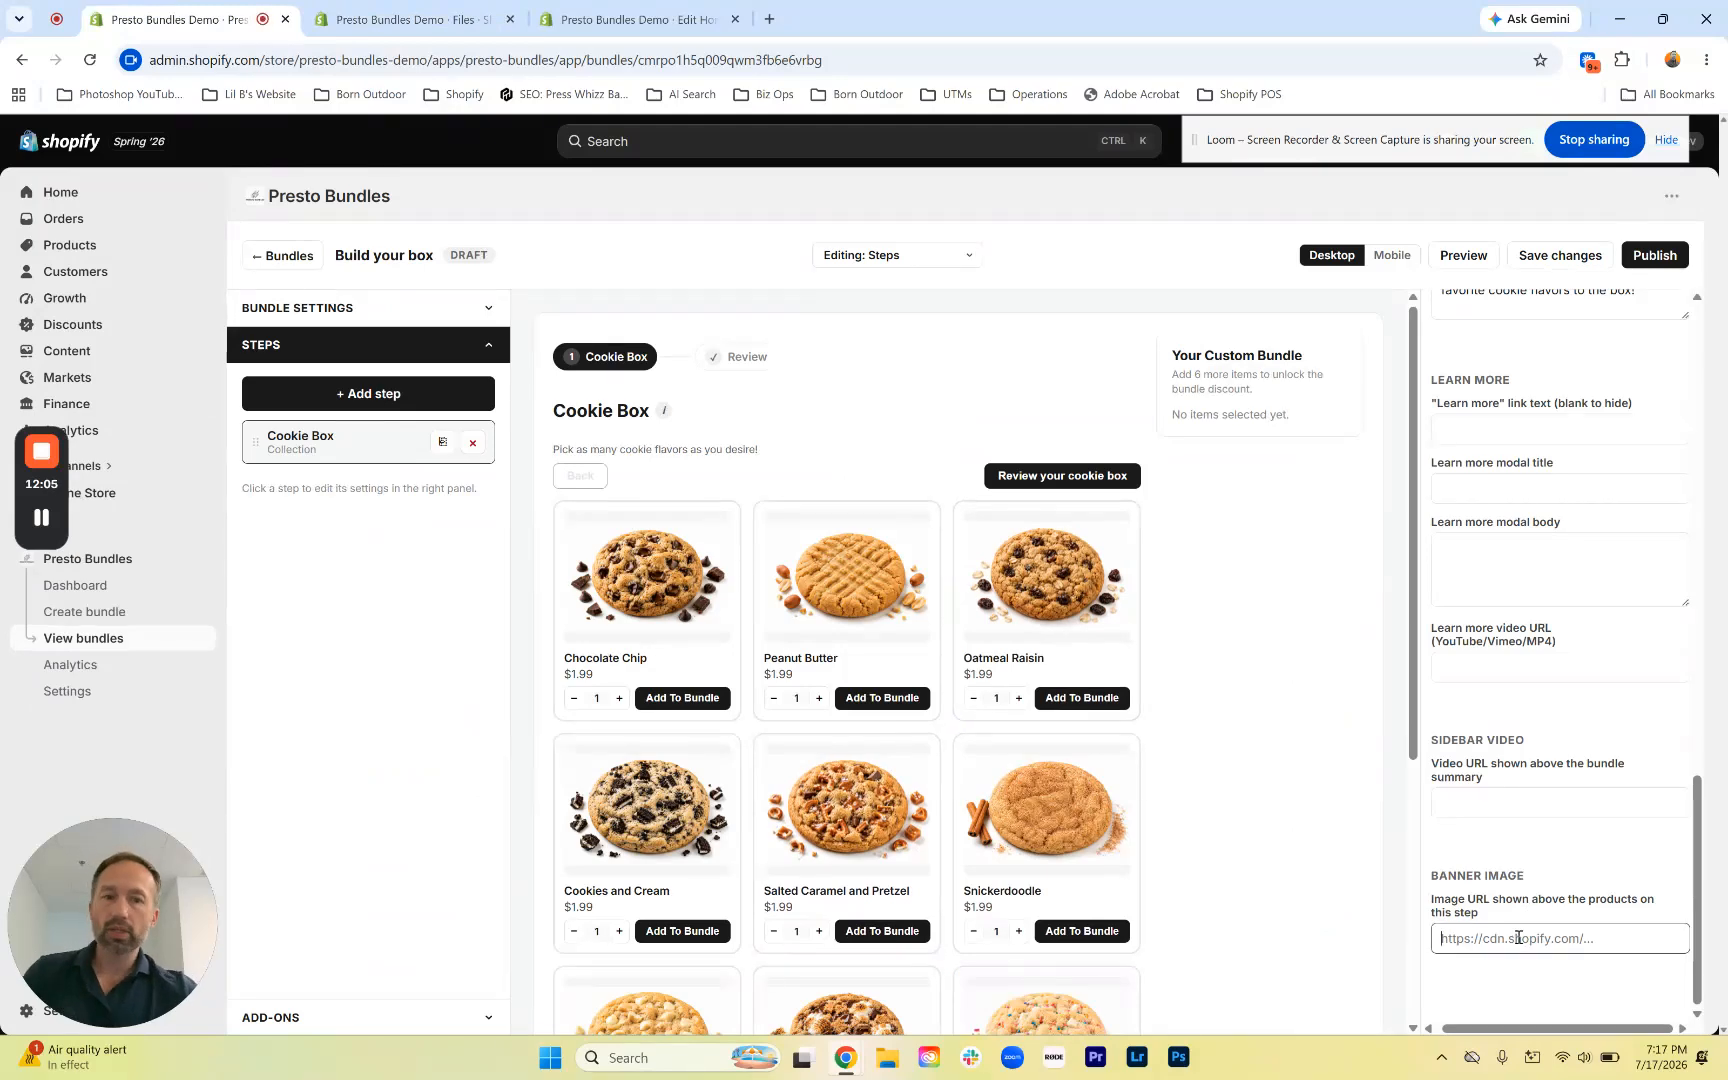
{"action": "key", "text": "ctrl+v"}
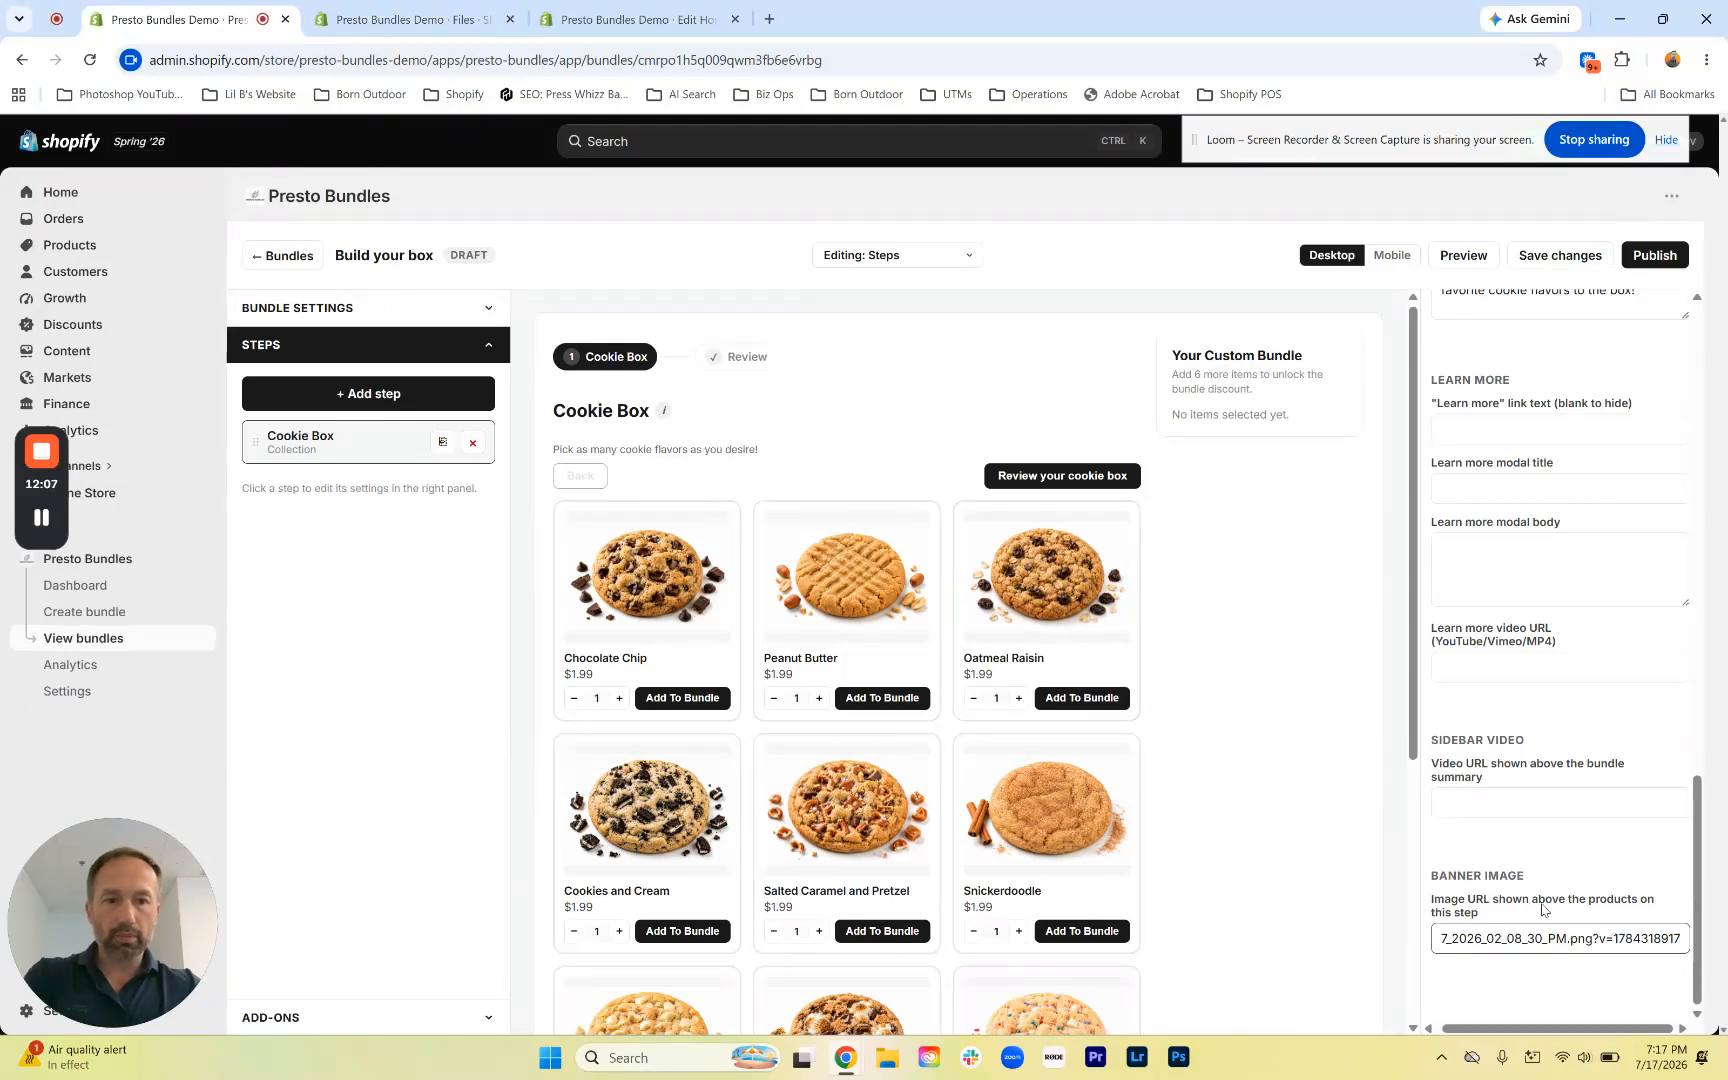
{"action": "left_click", "coordinate": [1549, 903]}
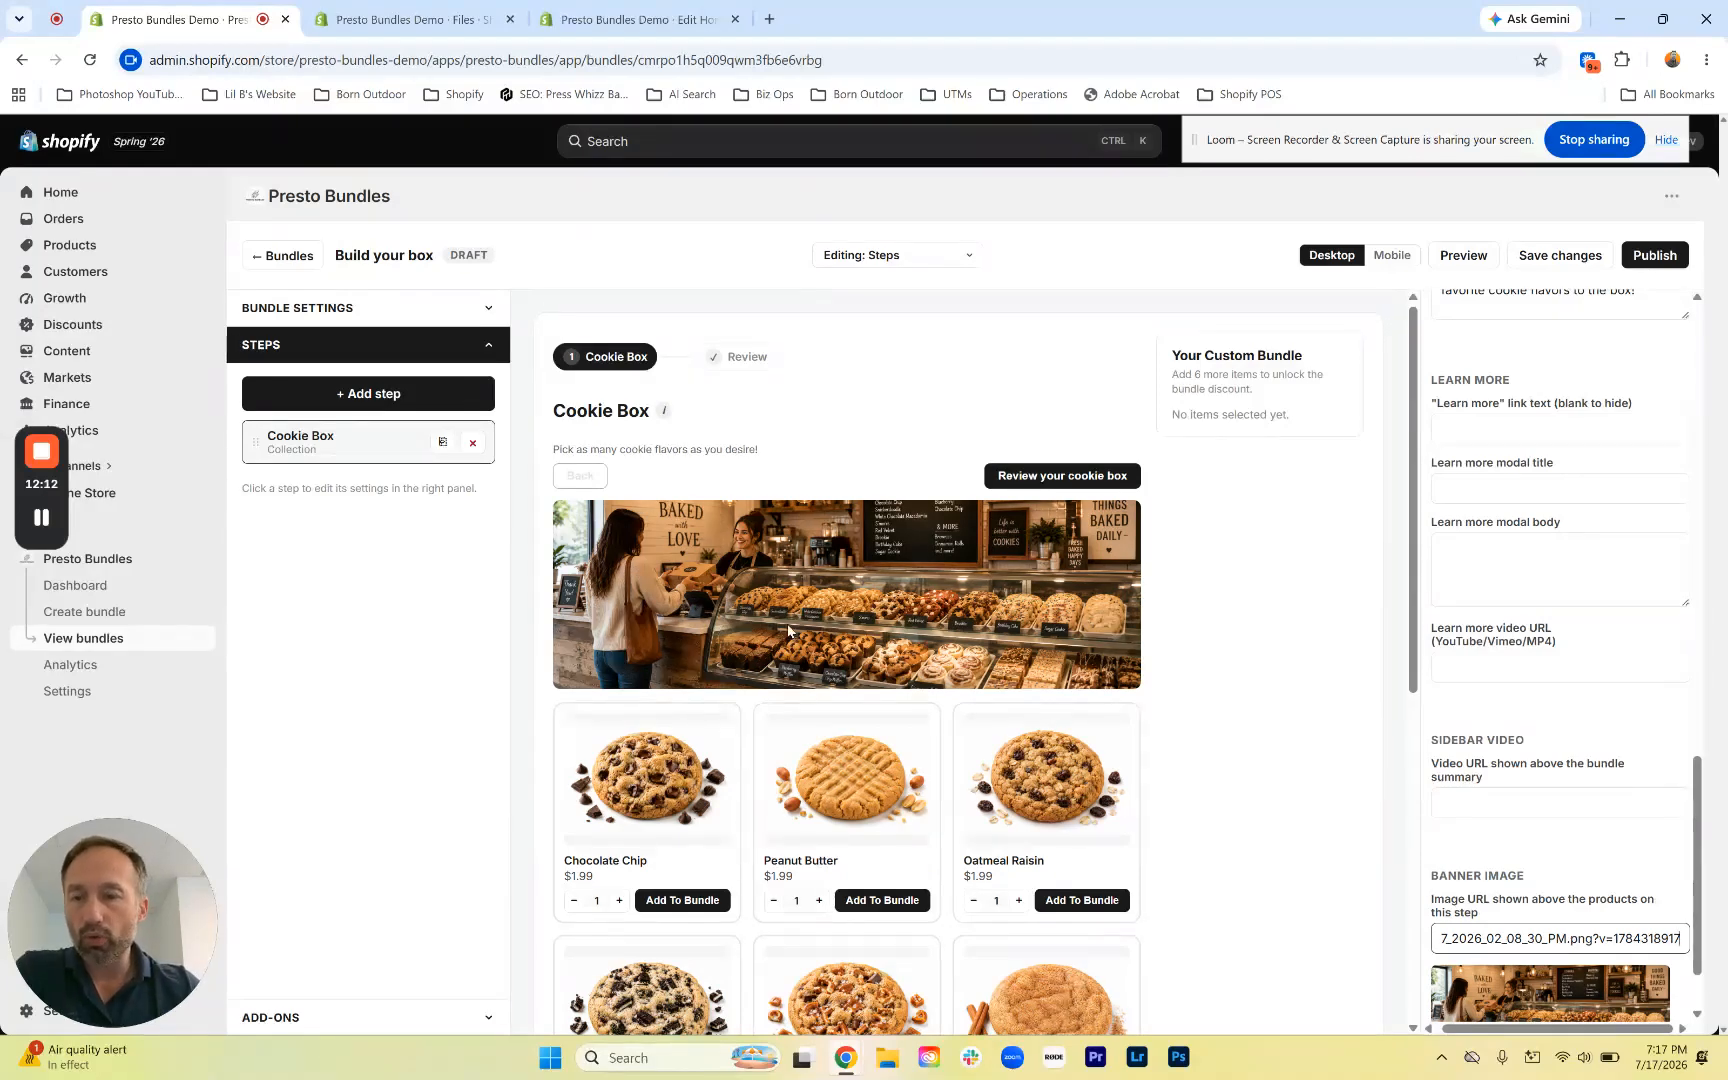
Examine the banner image above the cookie products in the preview and review the Cookie Box step settings
{"action": "scroll", "coordinate": [788, 630], "scroll_direction": "down", "scroll_amount": 3}
{"action": "scroll", "coordinate": [788, 630], "scroll_direction": "up", "scroll_amount": 3}
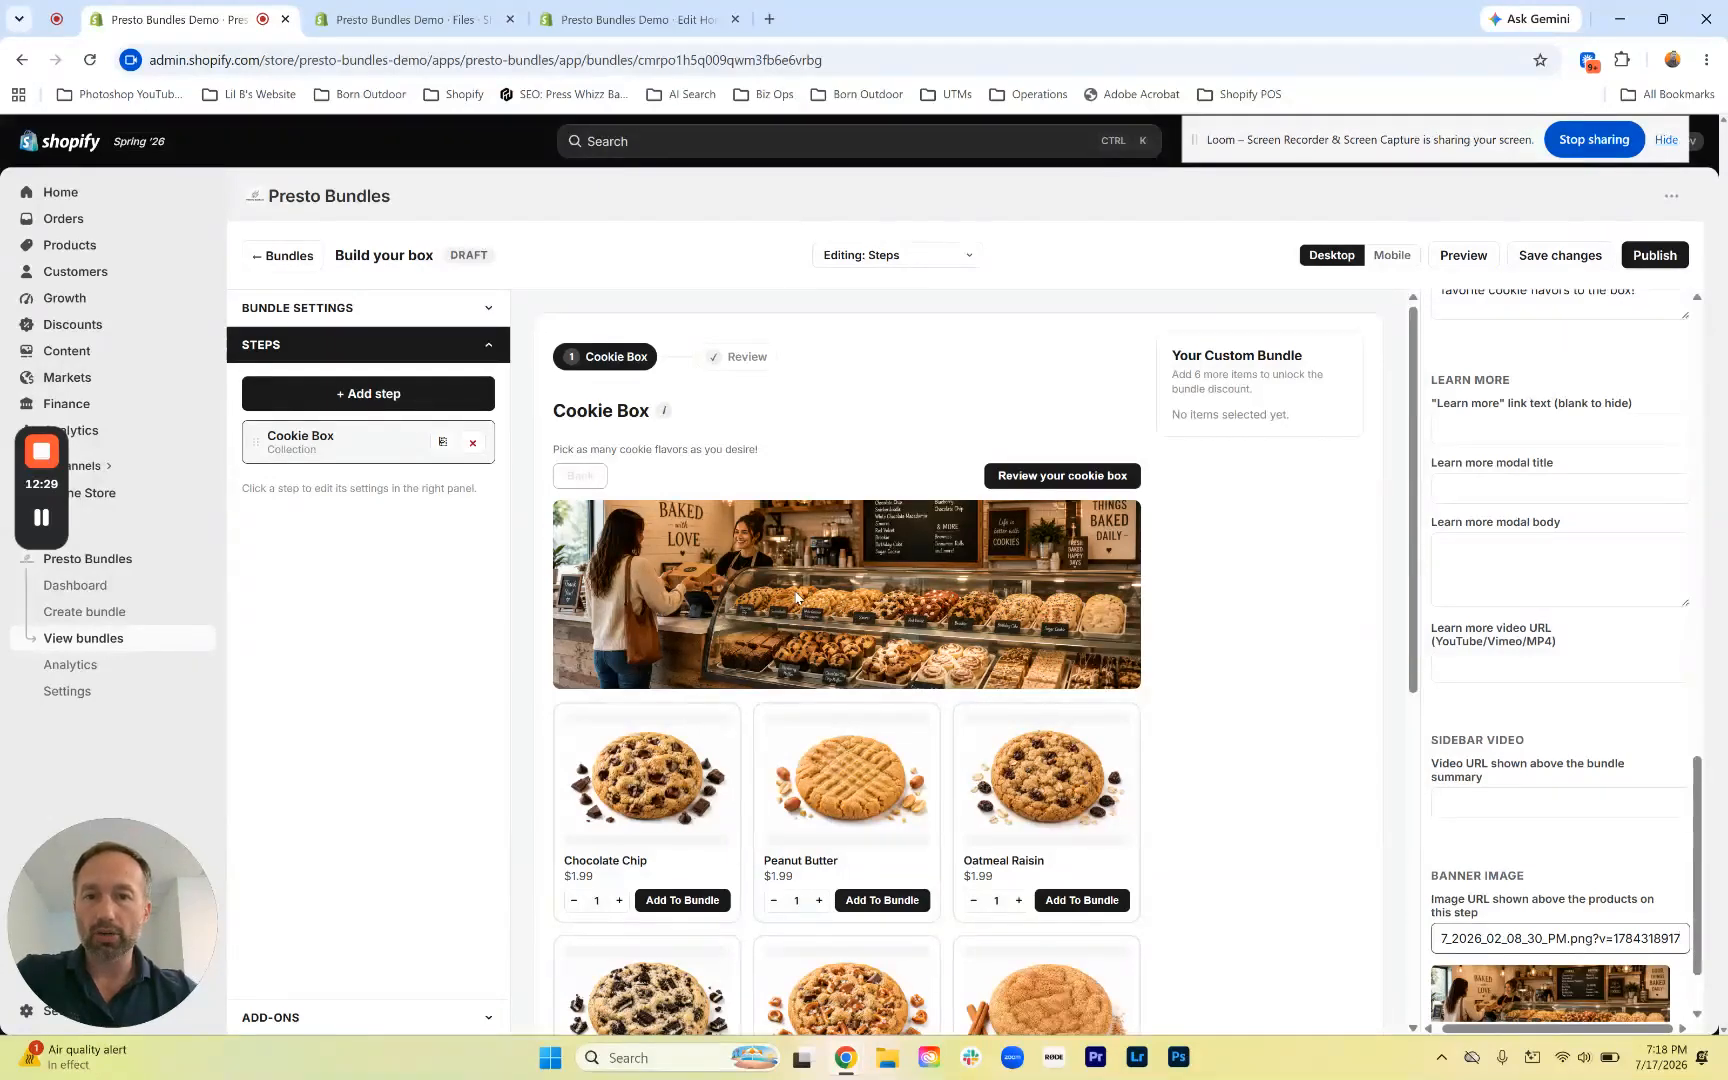
{"action": "scroll", "coordinate": [797, 598], "scroll_direction": "down", "scroll_amount": 1}
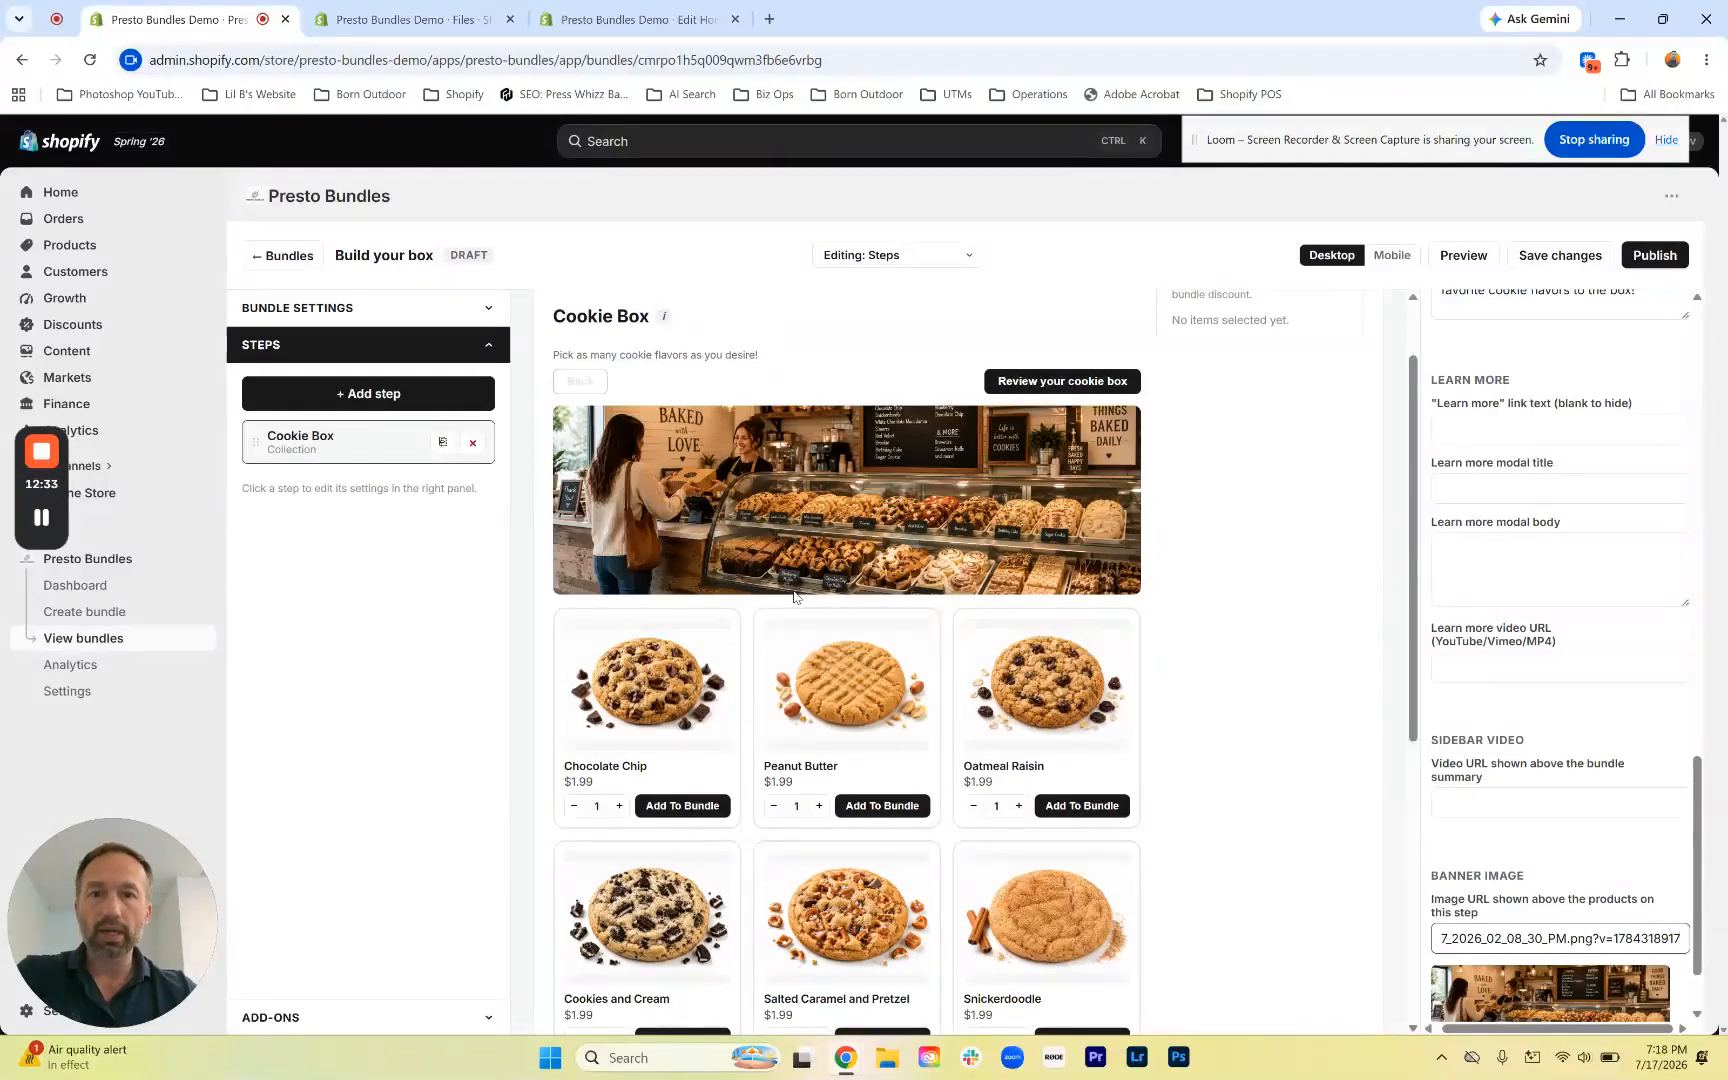
{"action": "scroll", "coordinate": [795, 597], "scroll_direction": "down", "scroll_amount": 5}
{"action": "scroll", "coordinate": [1545, 905], "scroll_direction": "down", "scroll_amount": 1}
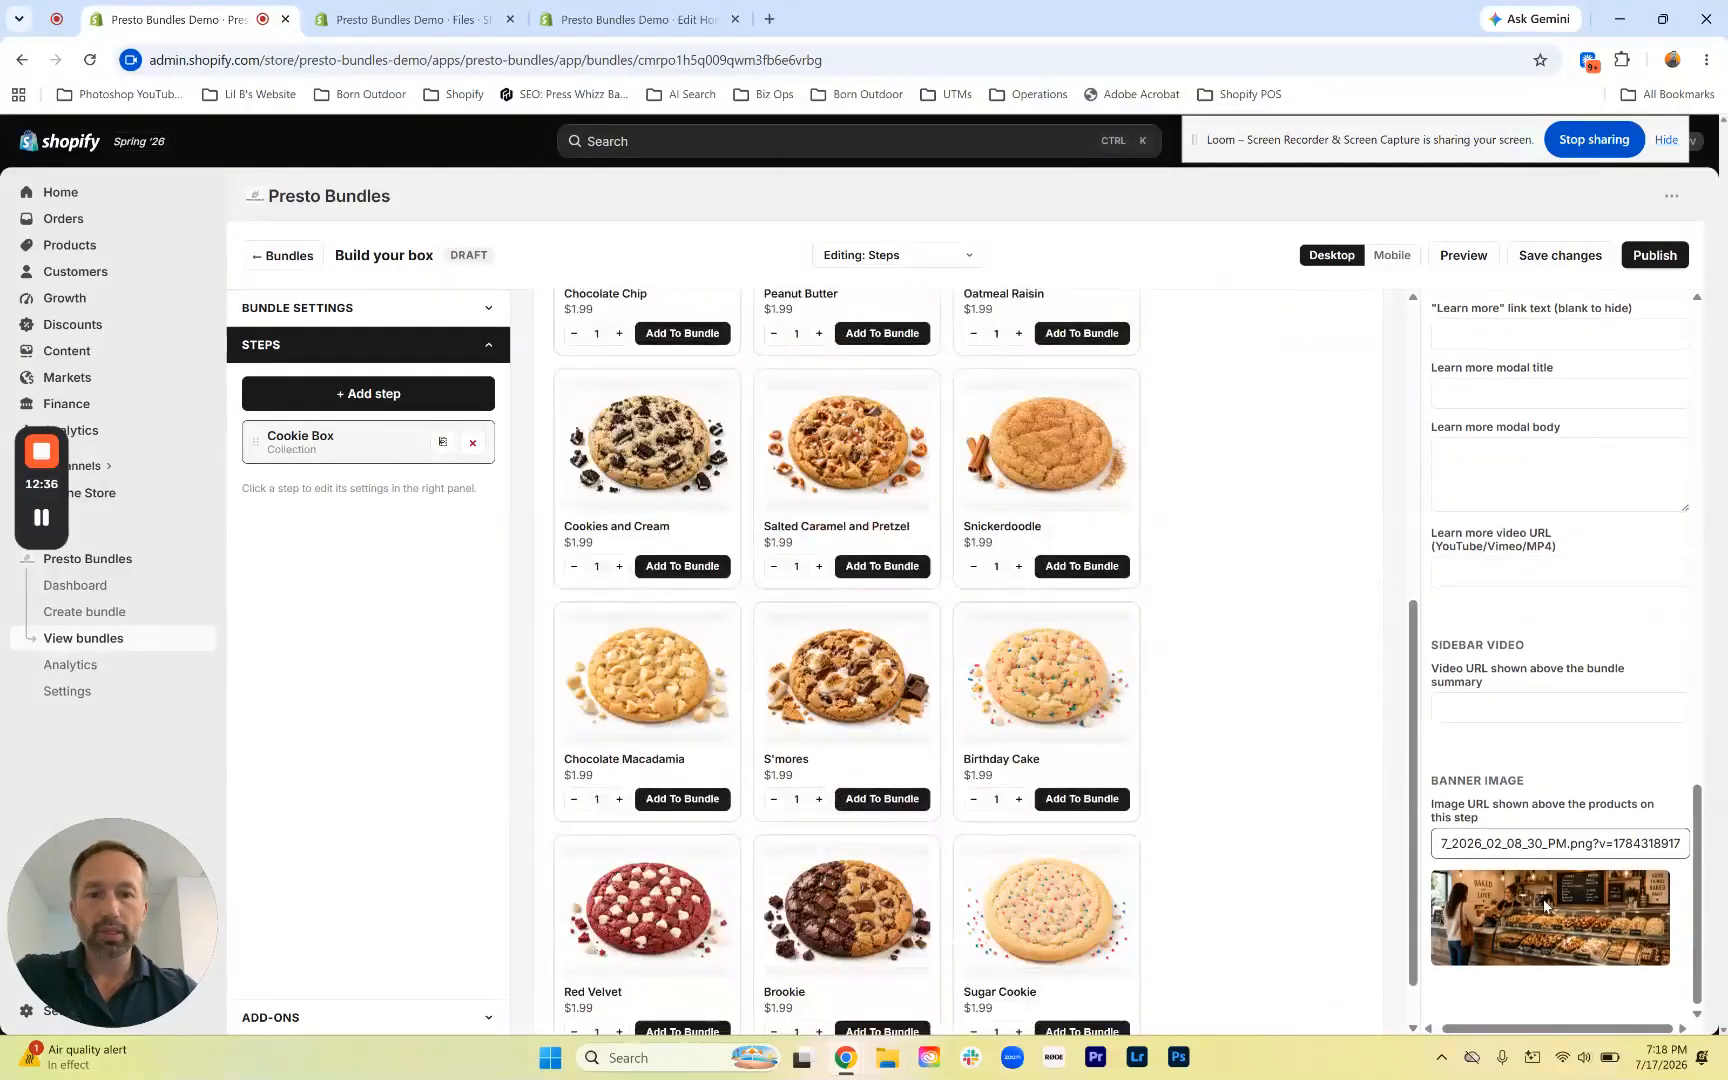
{"action": "scroll", "coordinate": [1545, 905], "scroll_direction": "up", "scroll_amount": 3}
{"action": "scroll", "coordinate": [771, 720], "scroll_direction": "up", "scroll_amount": 6}
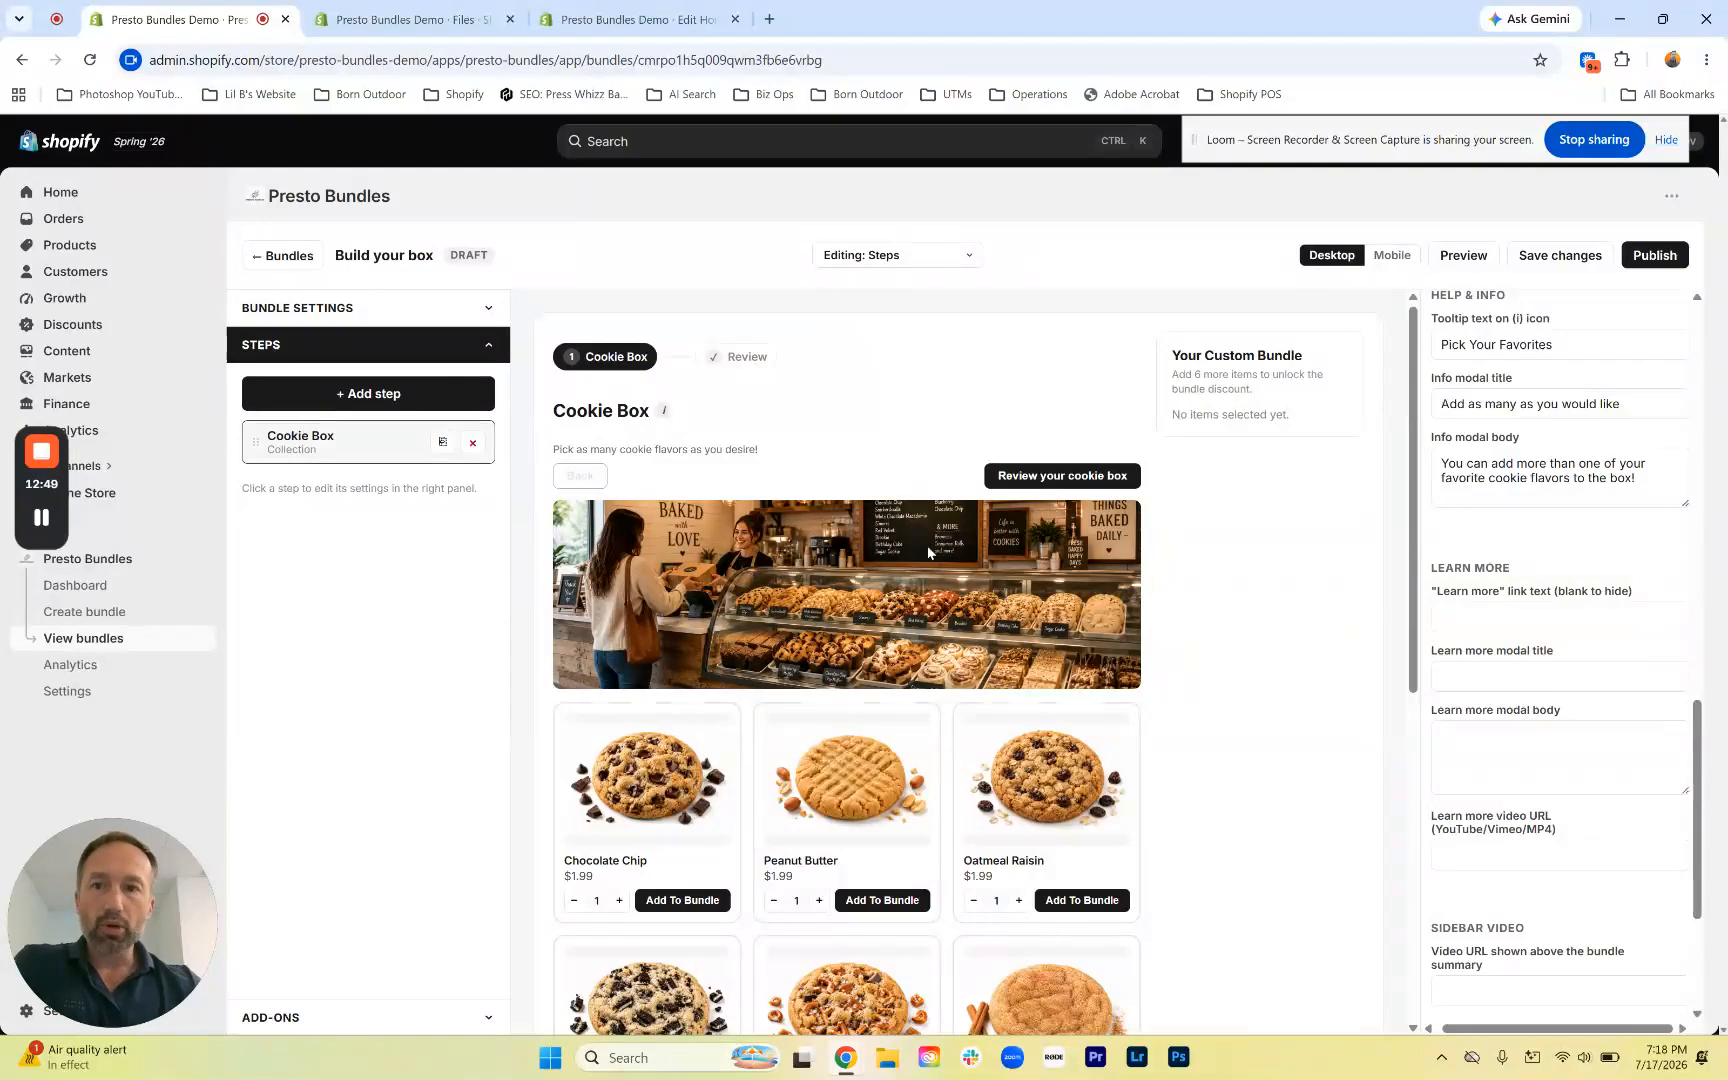
{"action": "scroll", "coordinate": [1581, 483], "scroll_direction": "up", "scroll_amount": 15}
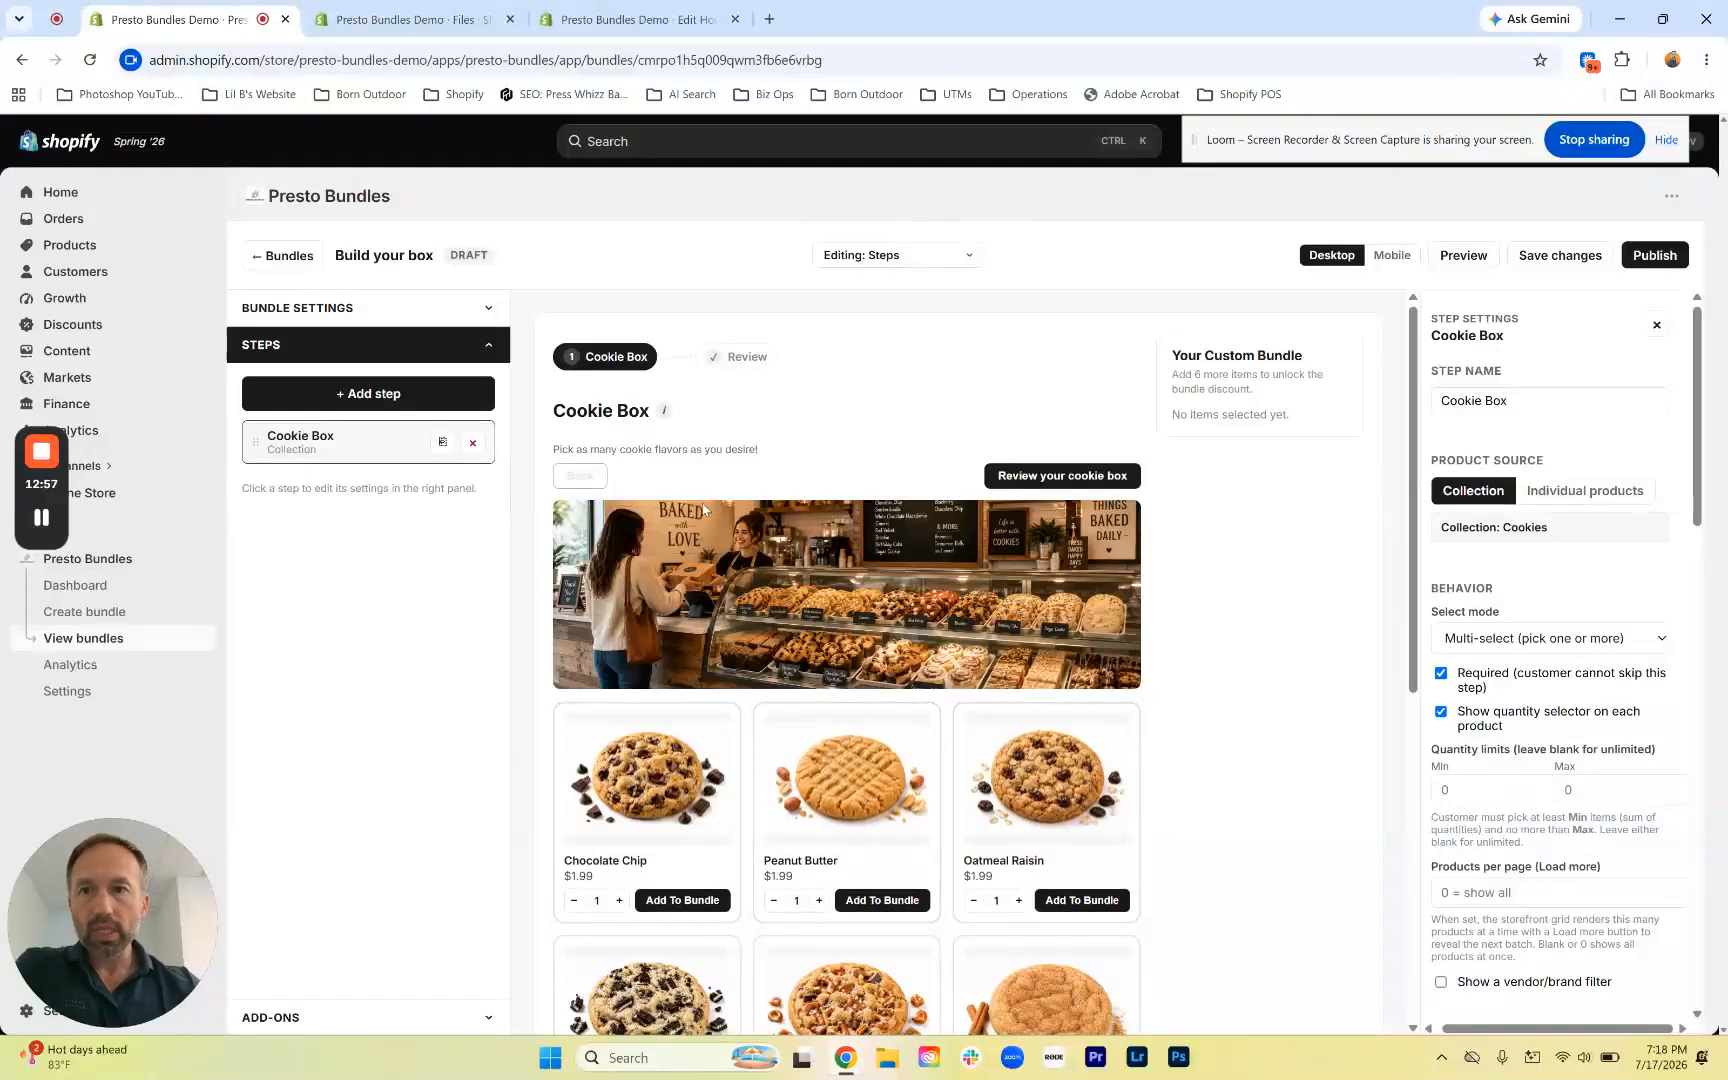
Rename the bundle to "The Cookie Box" in the bundle settings
{"action": "left_click", "coordinate": [288, 310]}
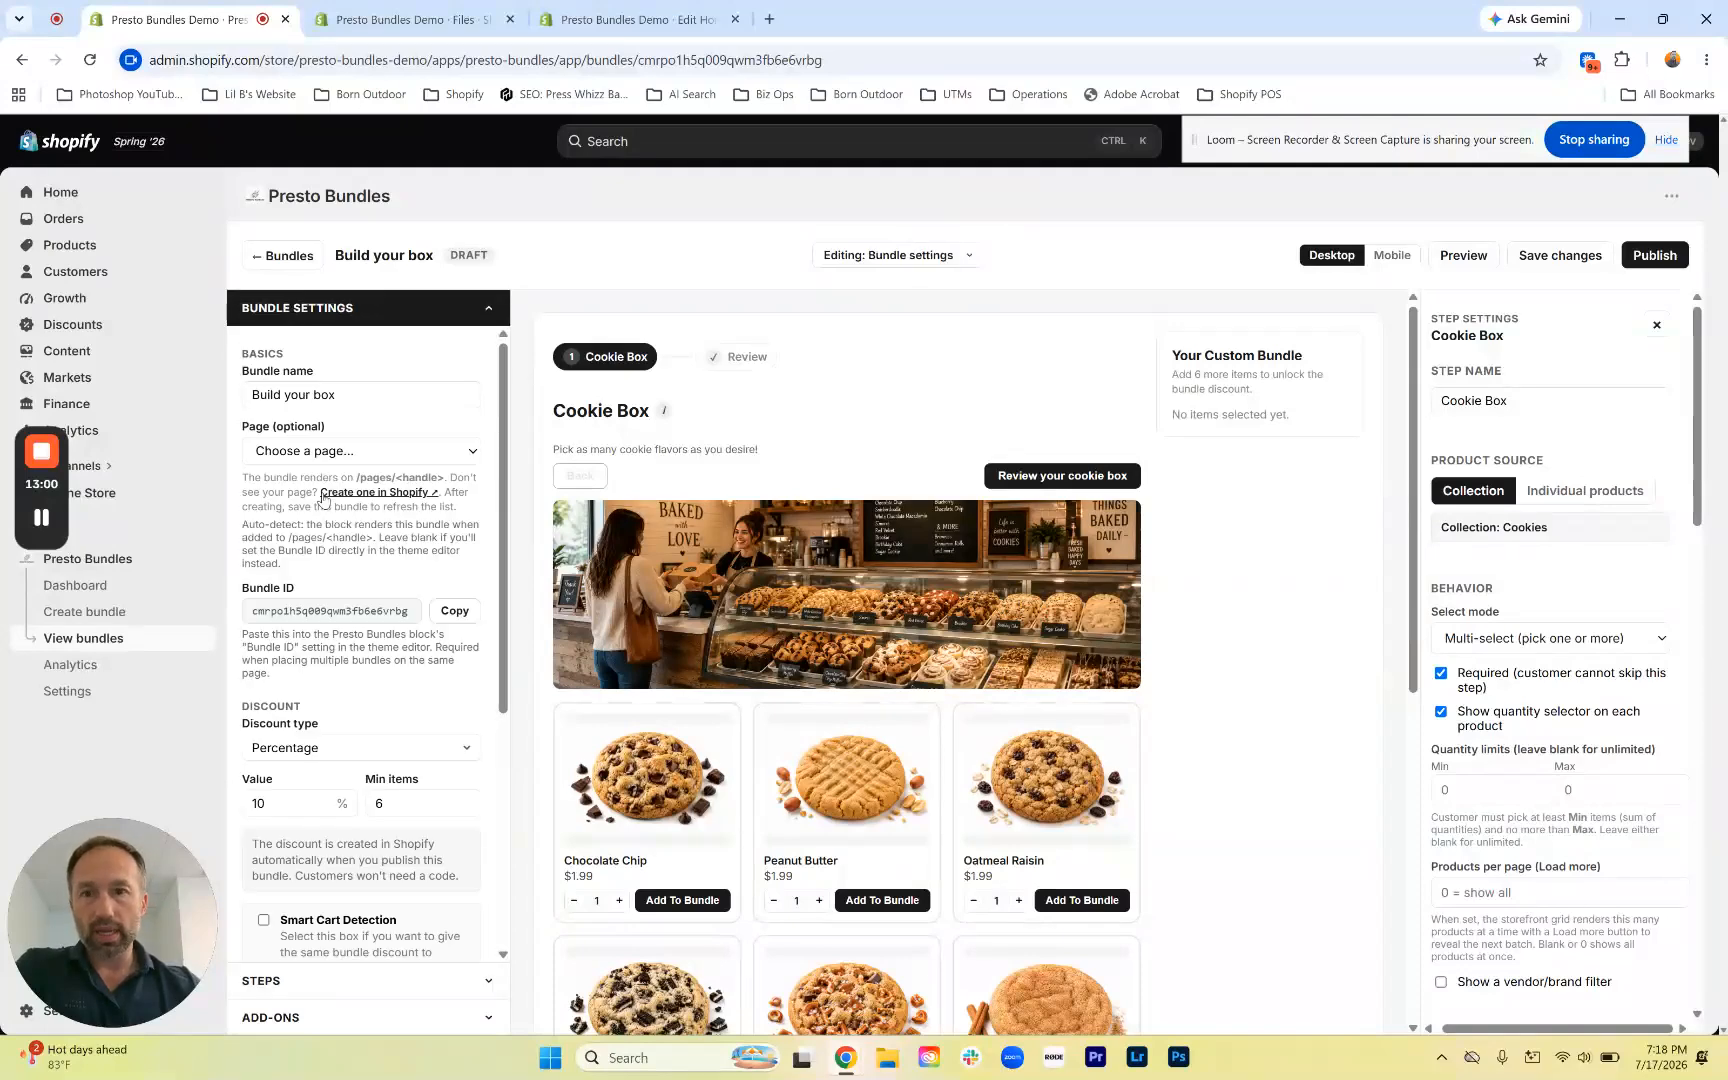
{"action": "triple_click", "coordinate": [290, 396]}
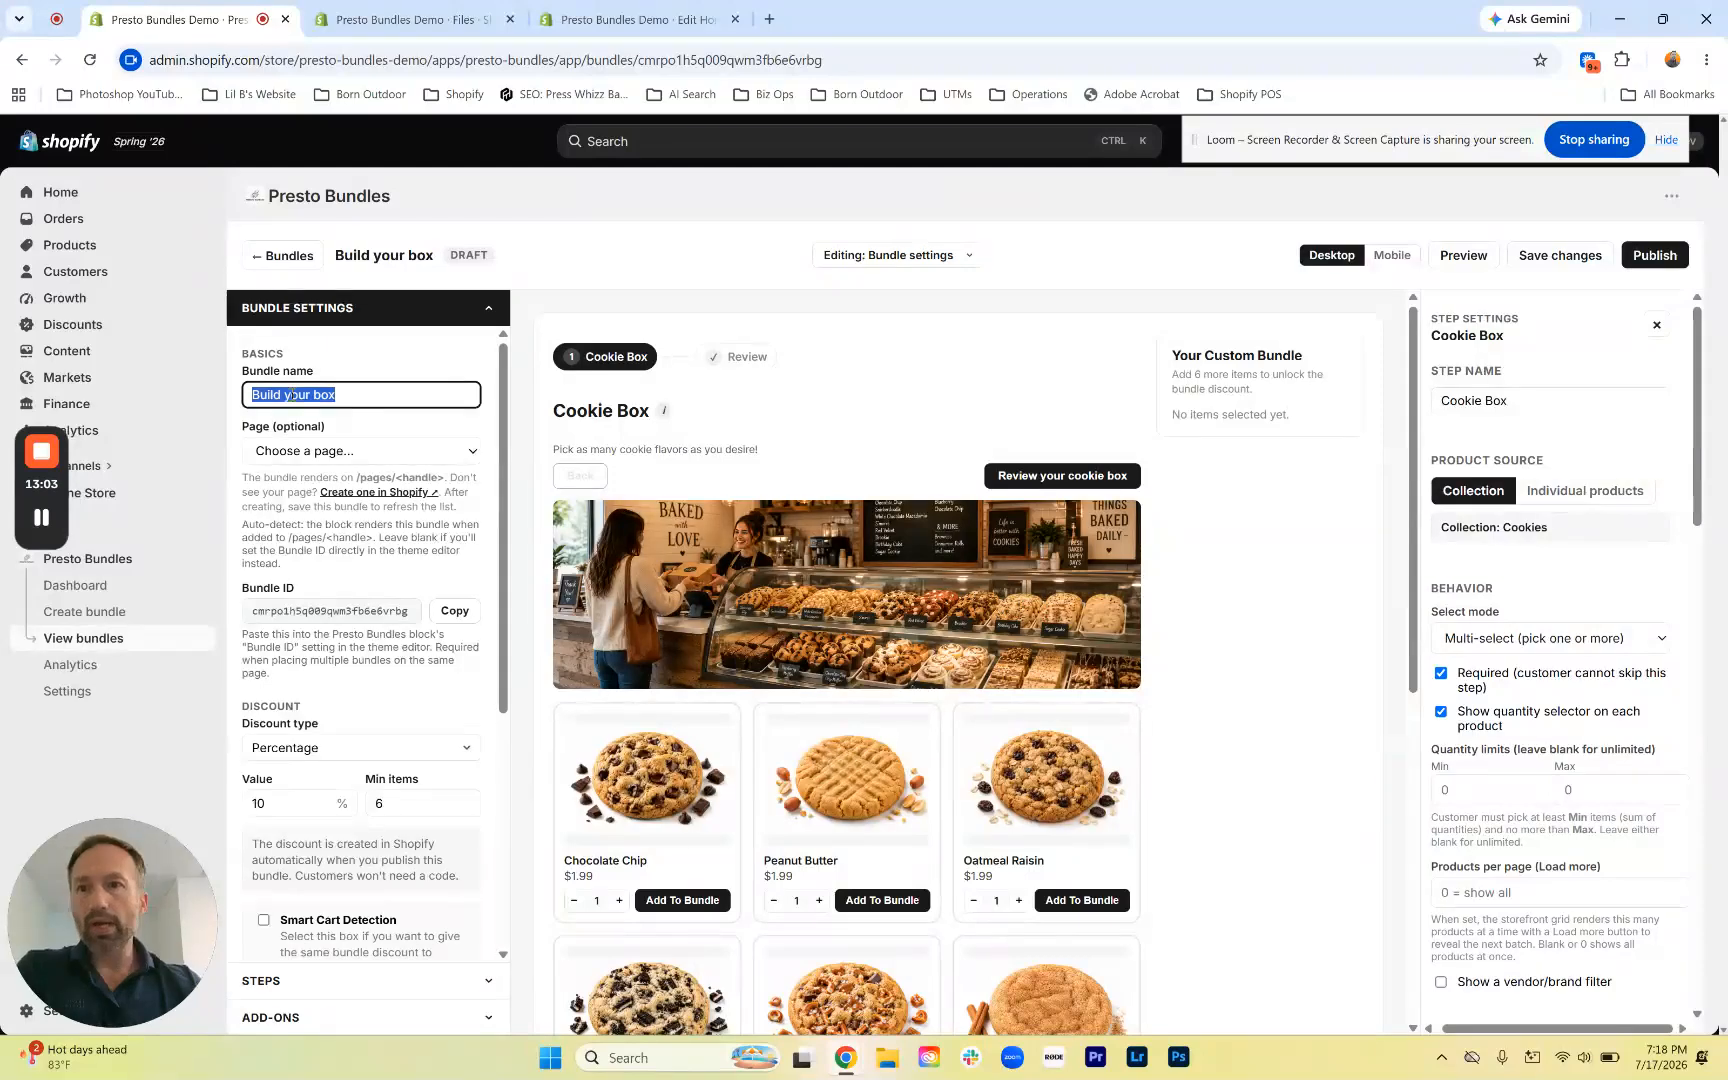
{"action": "type", "text": "T"}
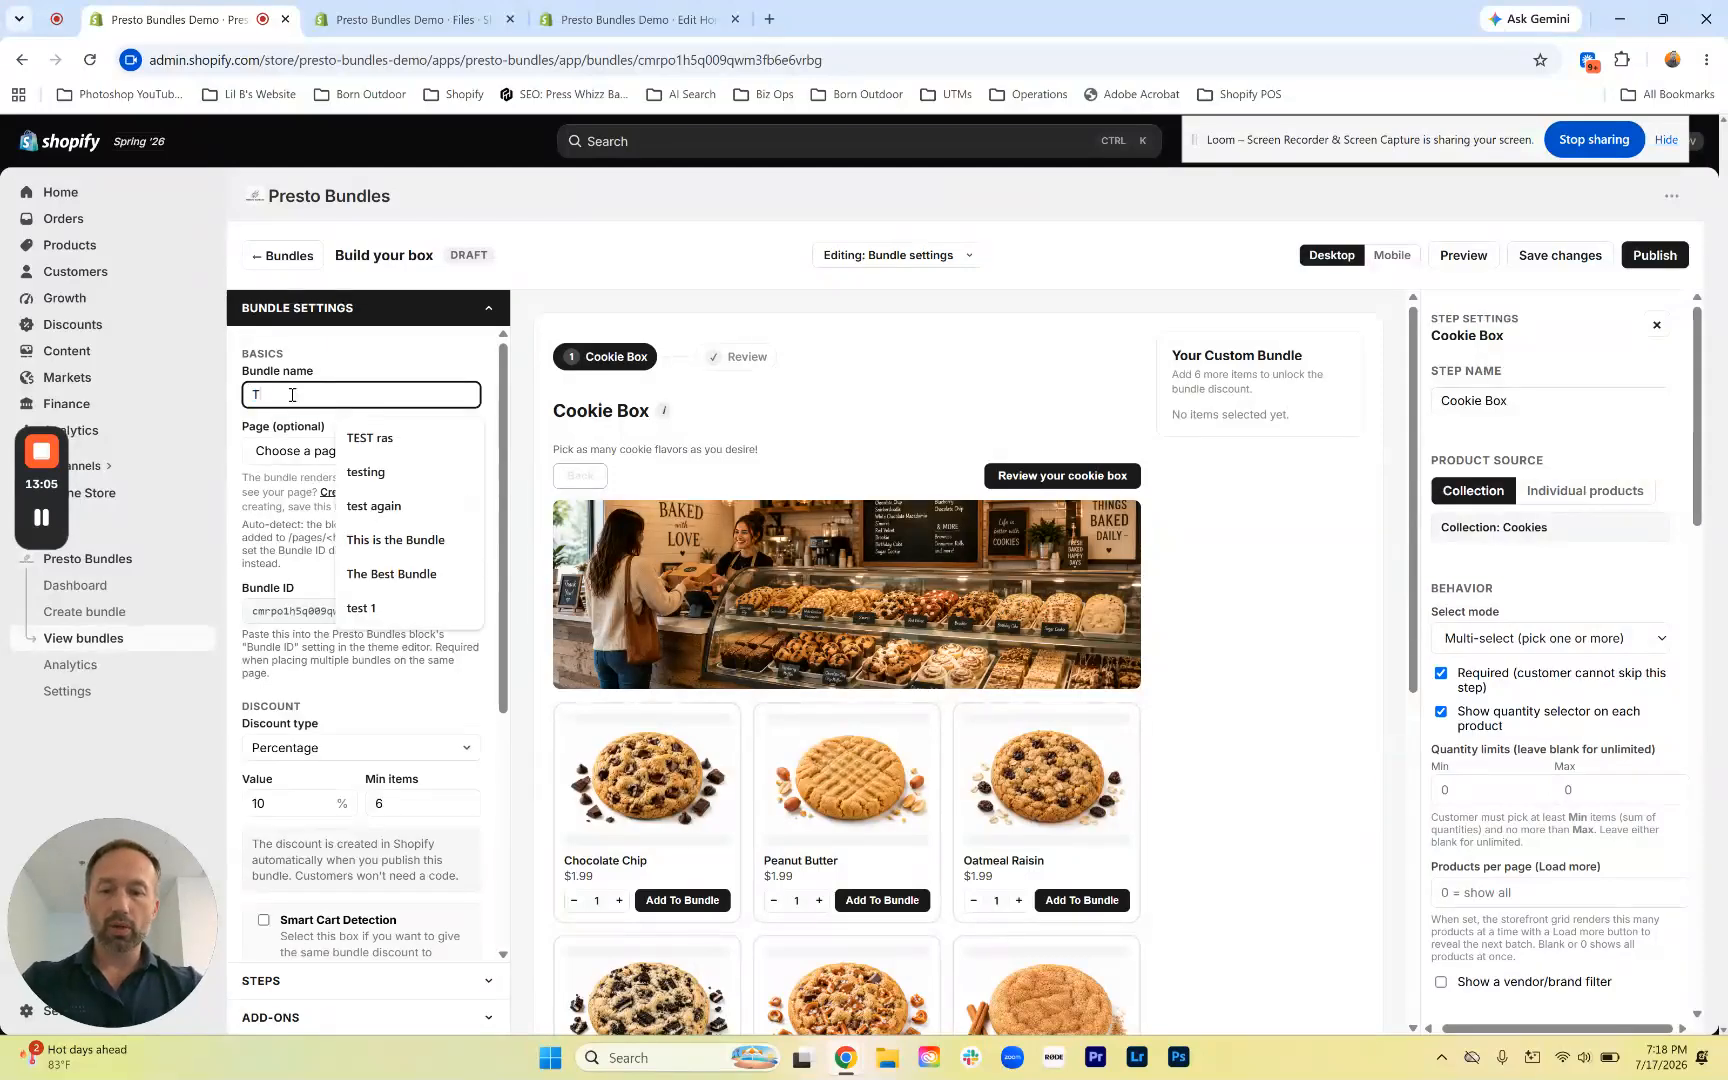
{"action": "type", "text": "he Cookie Box"}
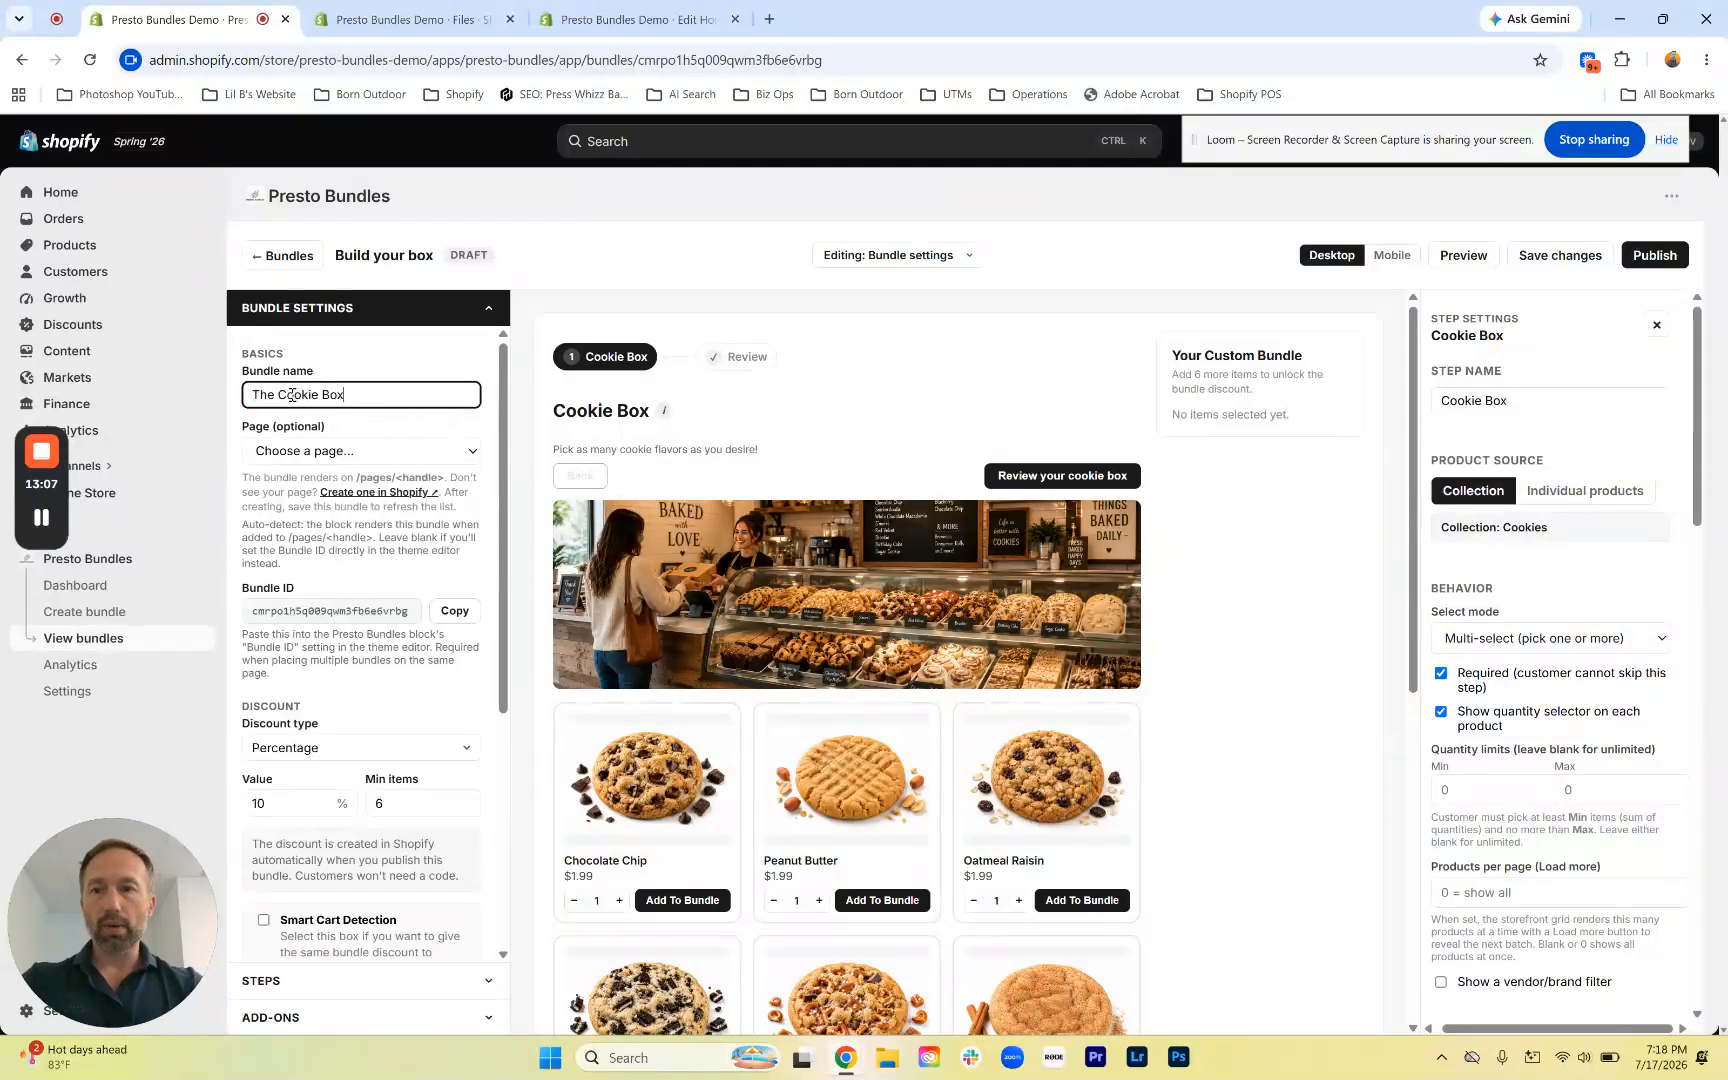
{"action": "left_click", "coordinate": [349, 370]}
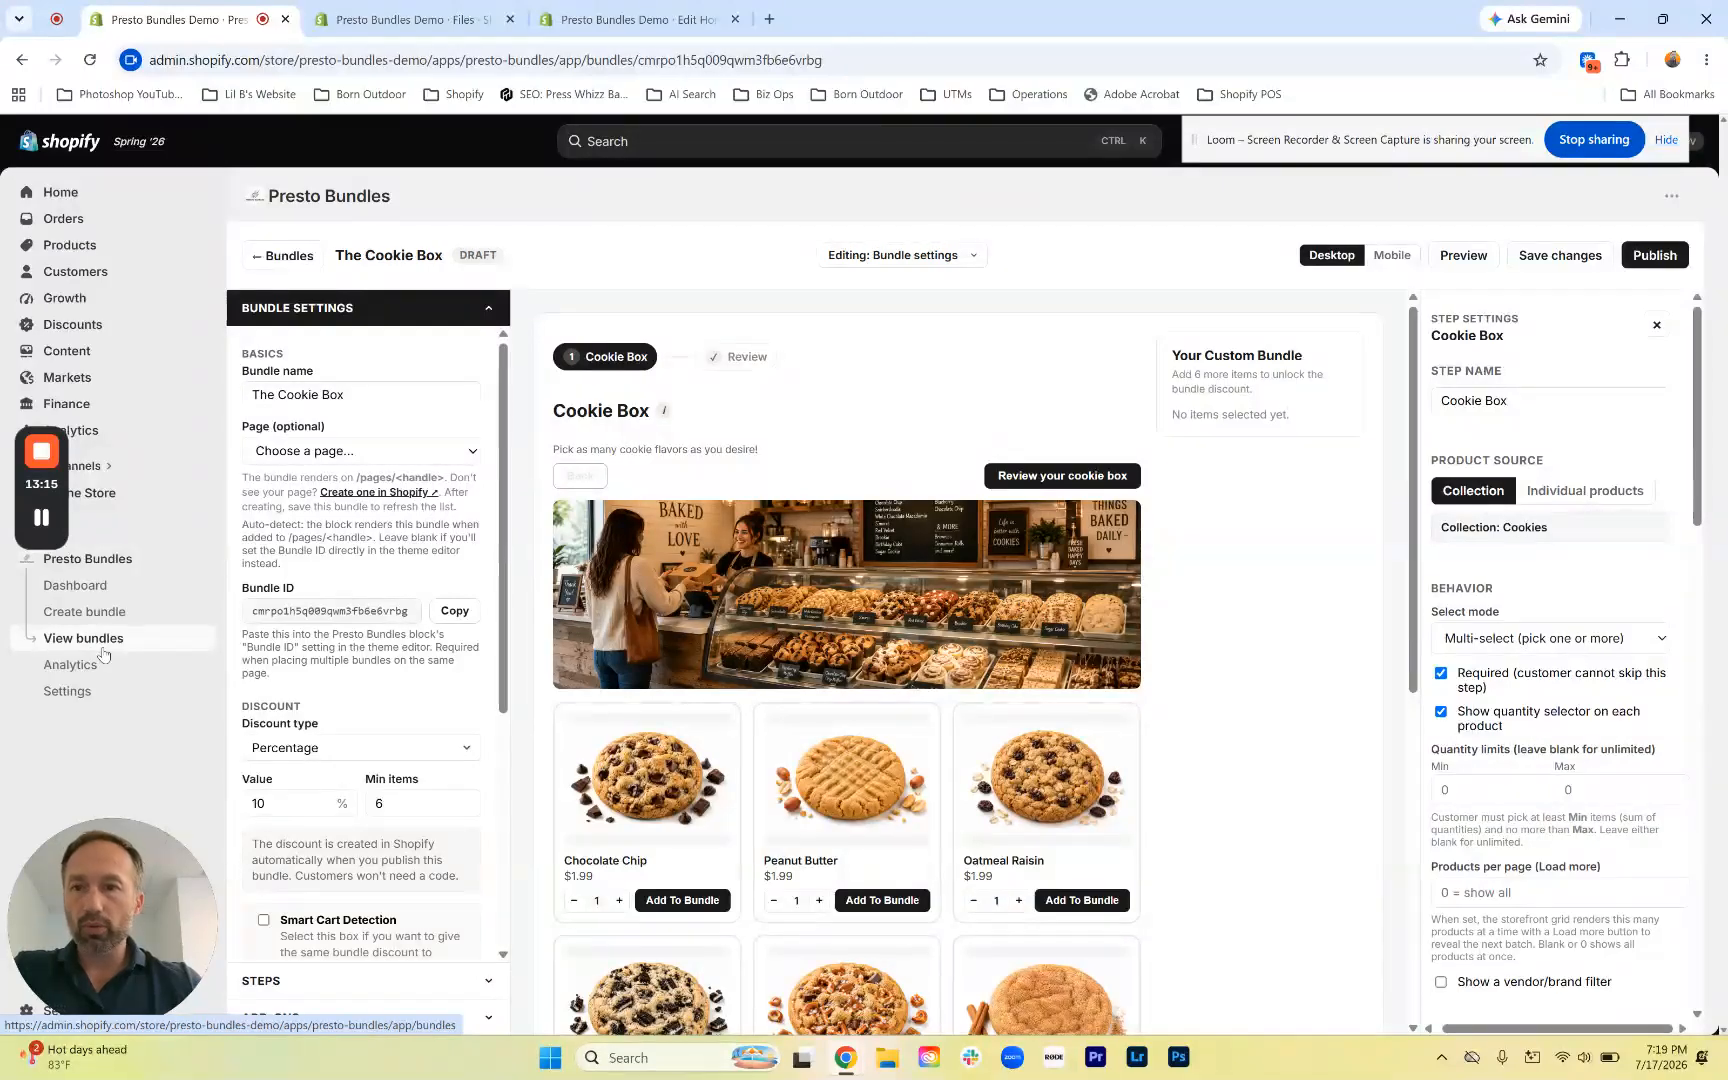
Examine the pages available for the bundle and its Bundle ID setting
{"action": "left_click", "coordinate": [350, 457]}
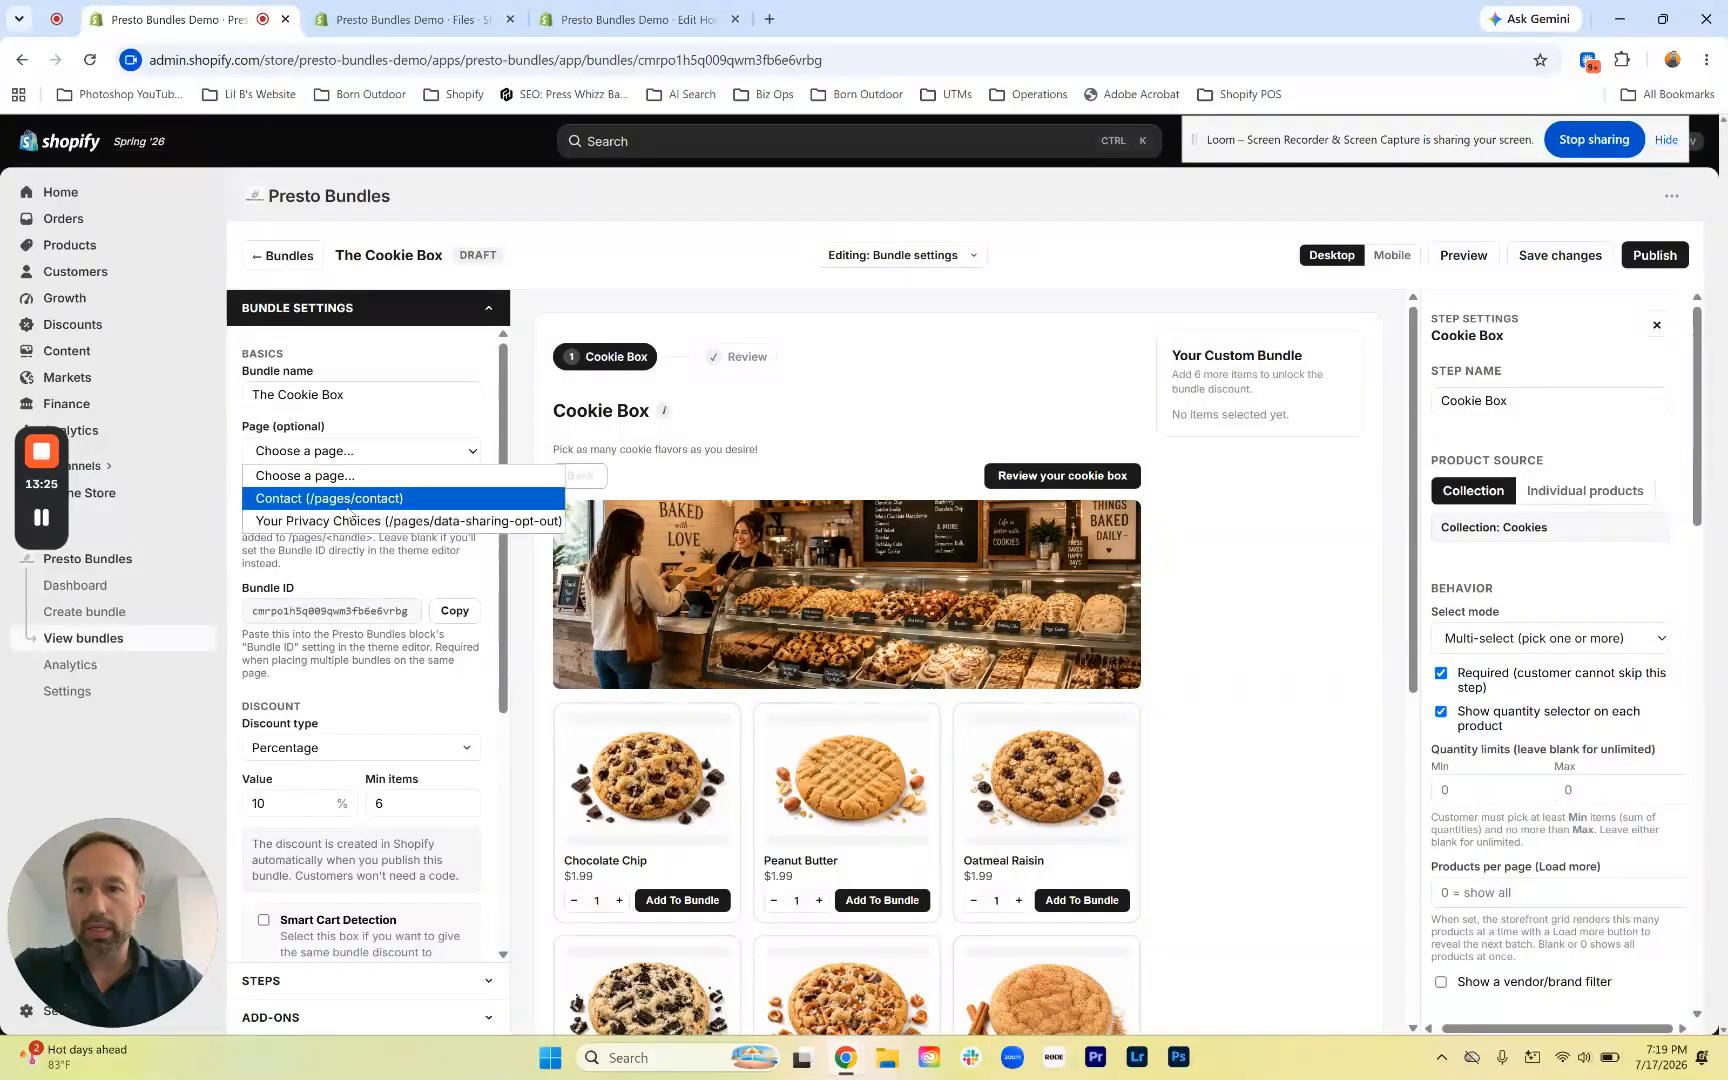
{"action": "left_click", "coordinate": [328, 550]}
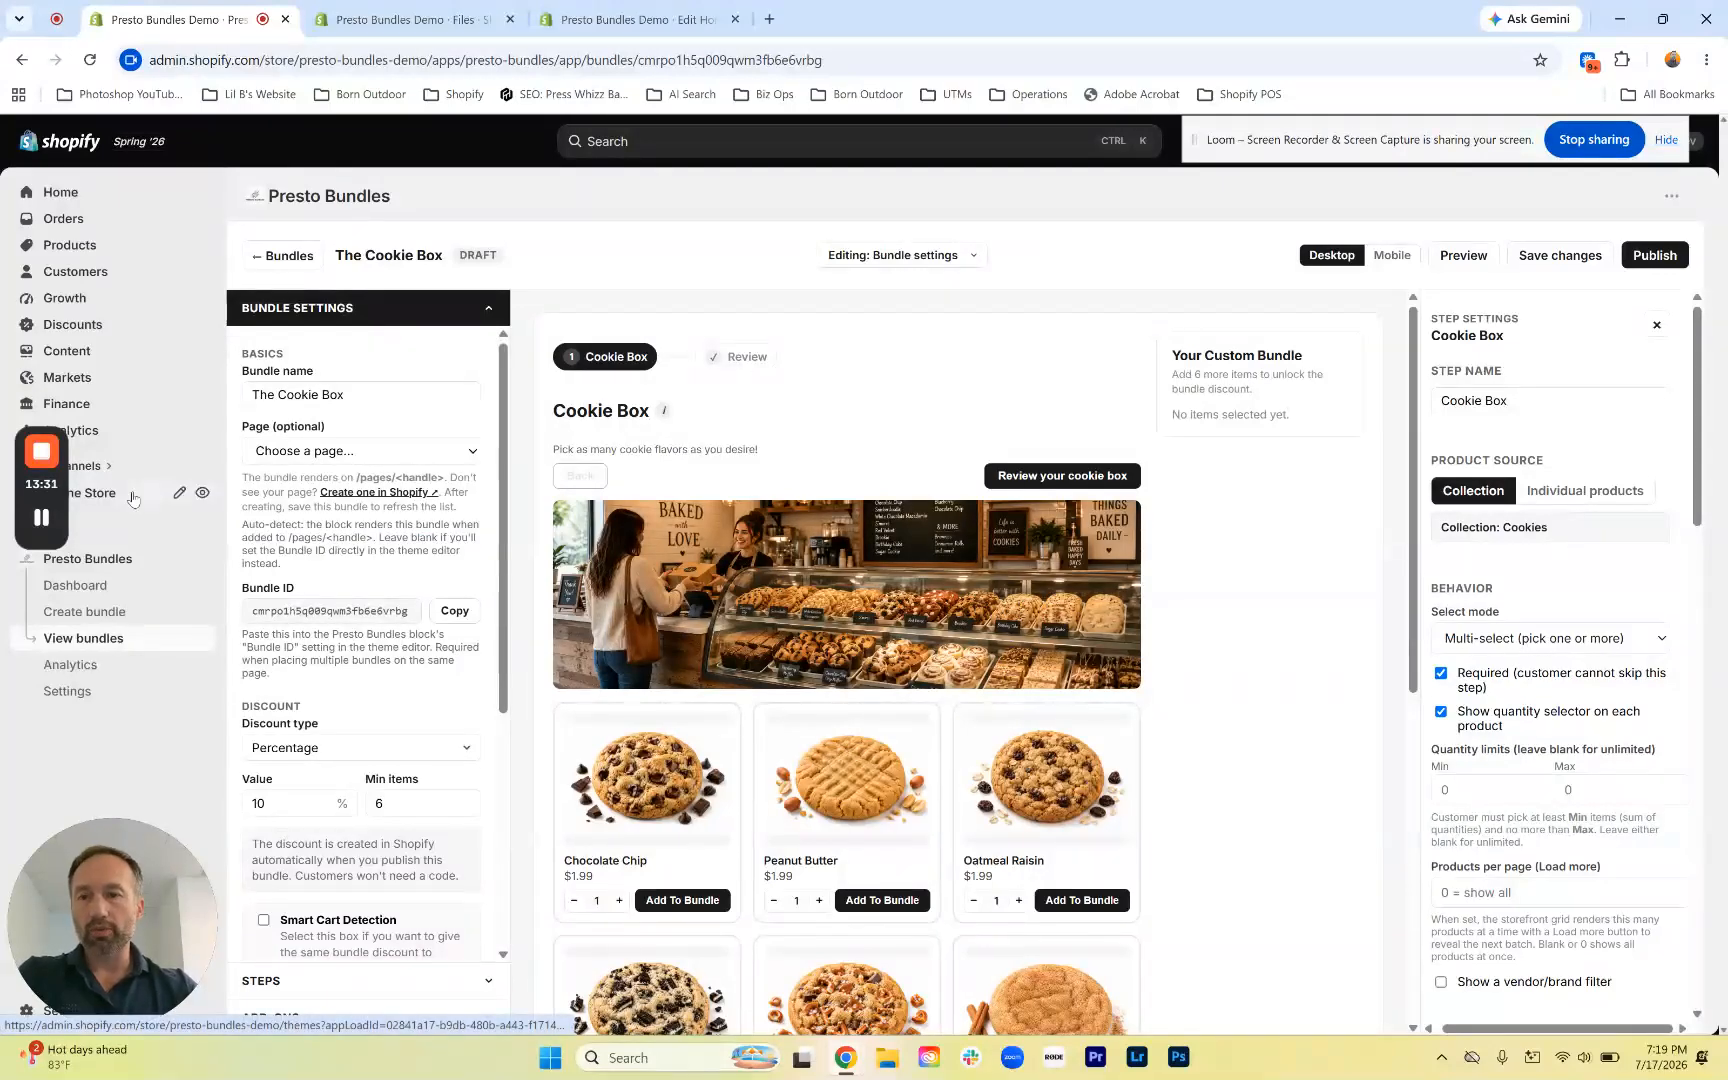
{"action": "left_click_drag", "start_coordinate": [241, 588], "coordinate": [300, 591]}
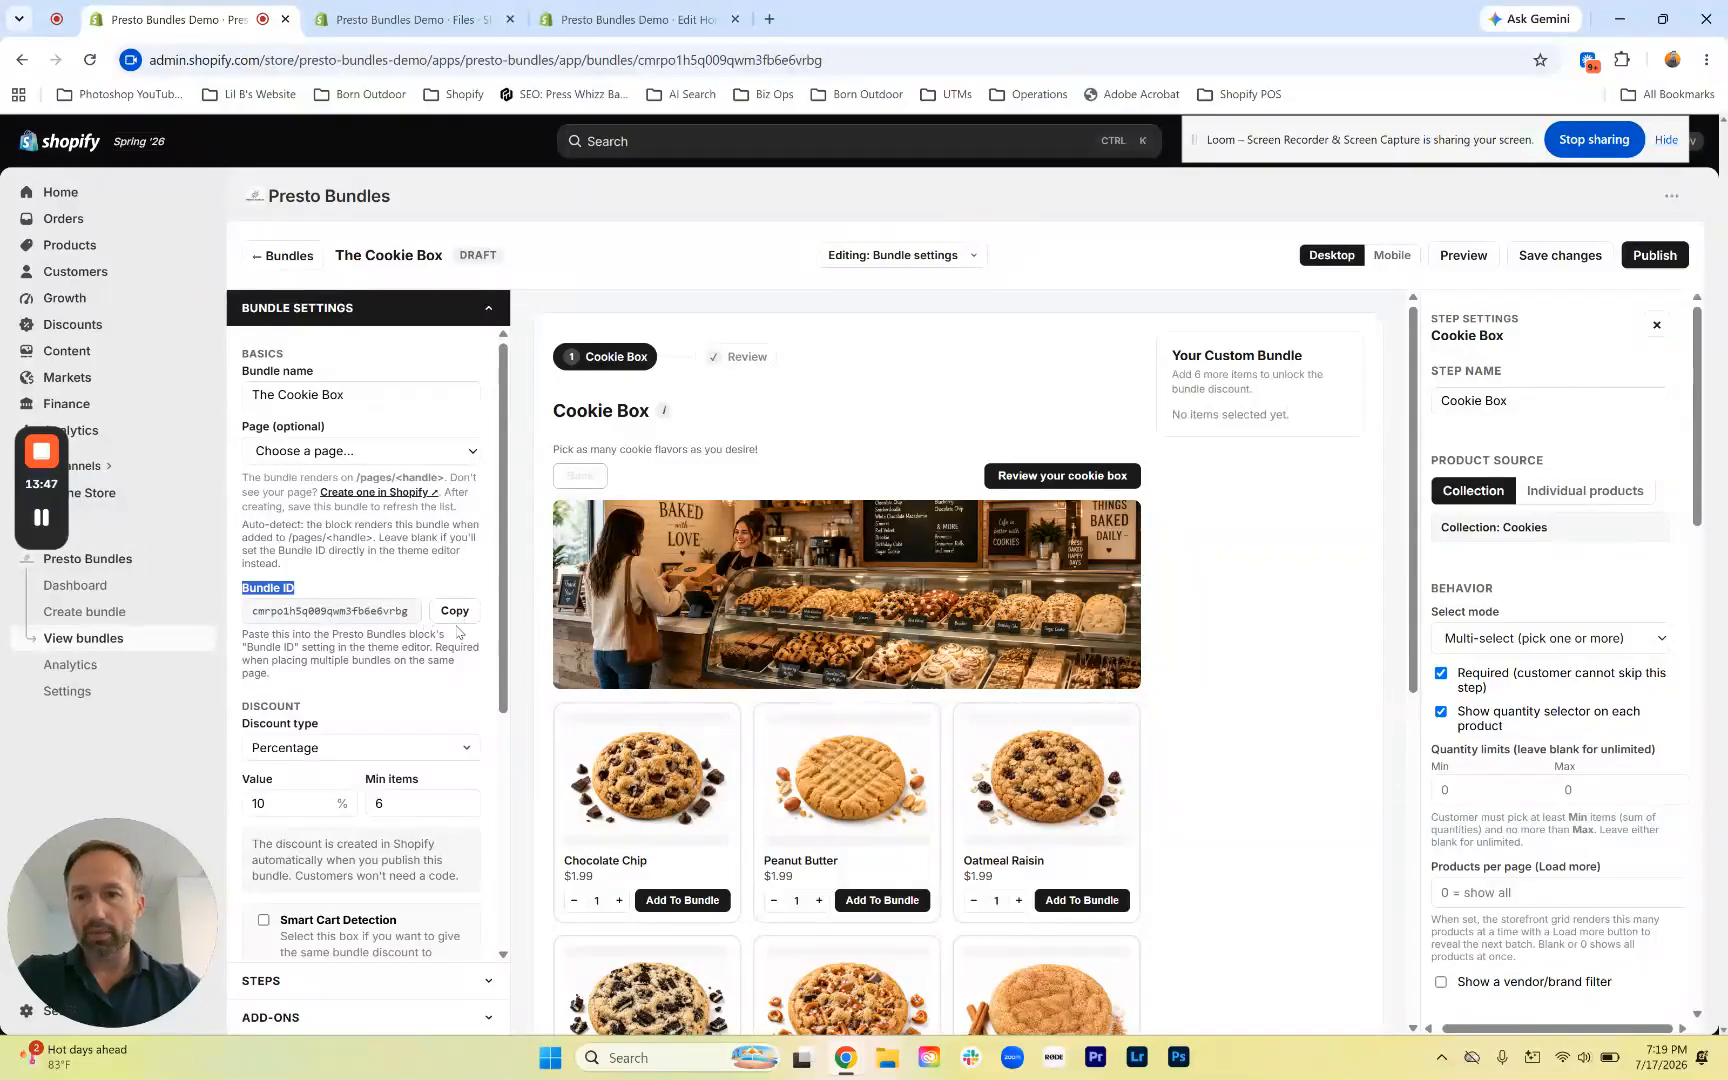
Set the bundle's discount type to Build a box (fixed price per box)
{"action": "scroll", "coordinate": [453, 645], "scroll_direction": "down", "scroll_amount": 1}
{"action": "left_click", "coordinate": [405, 624]}
{"action": "scroll", "coordinate": [405, 624], "scroll_direction": "down", "scroll_amount": 1}
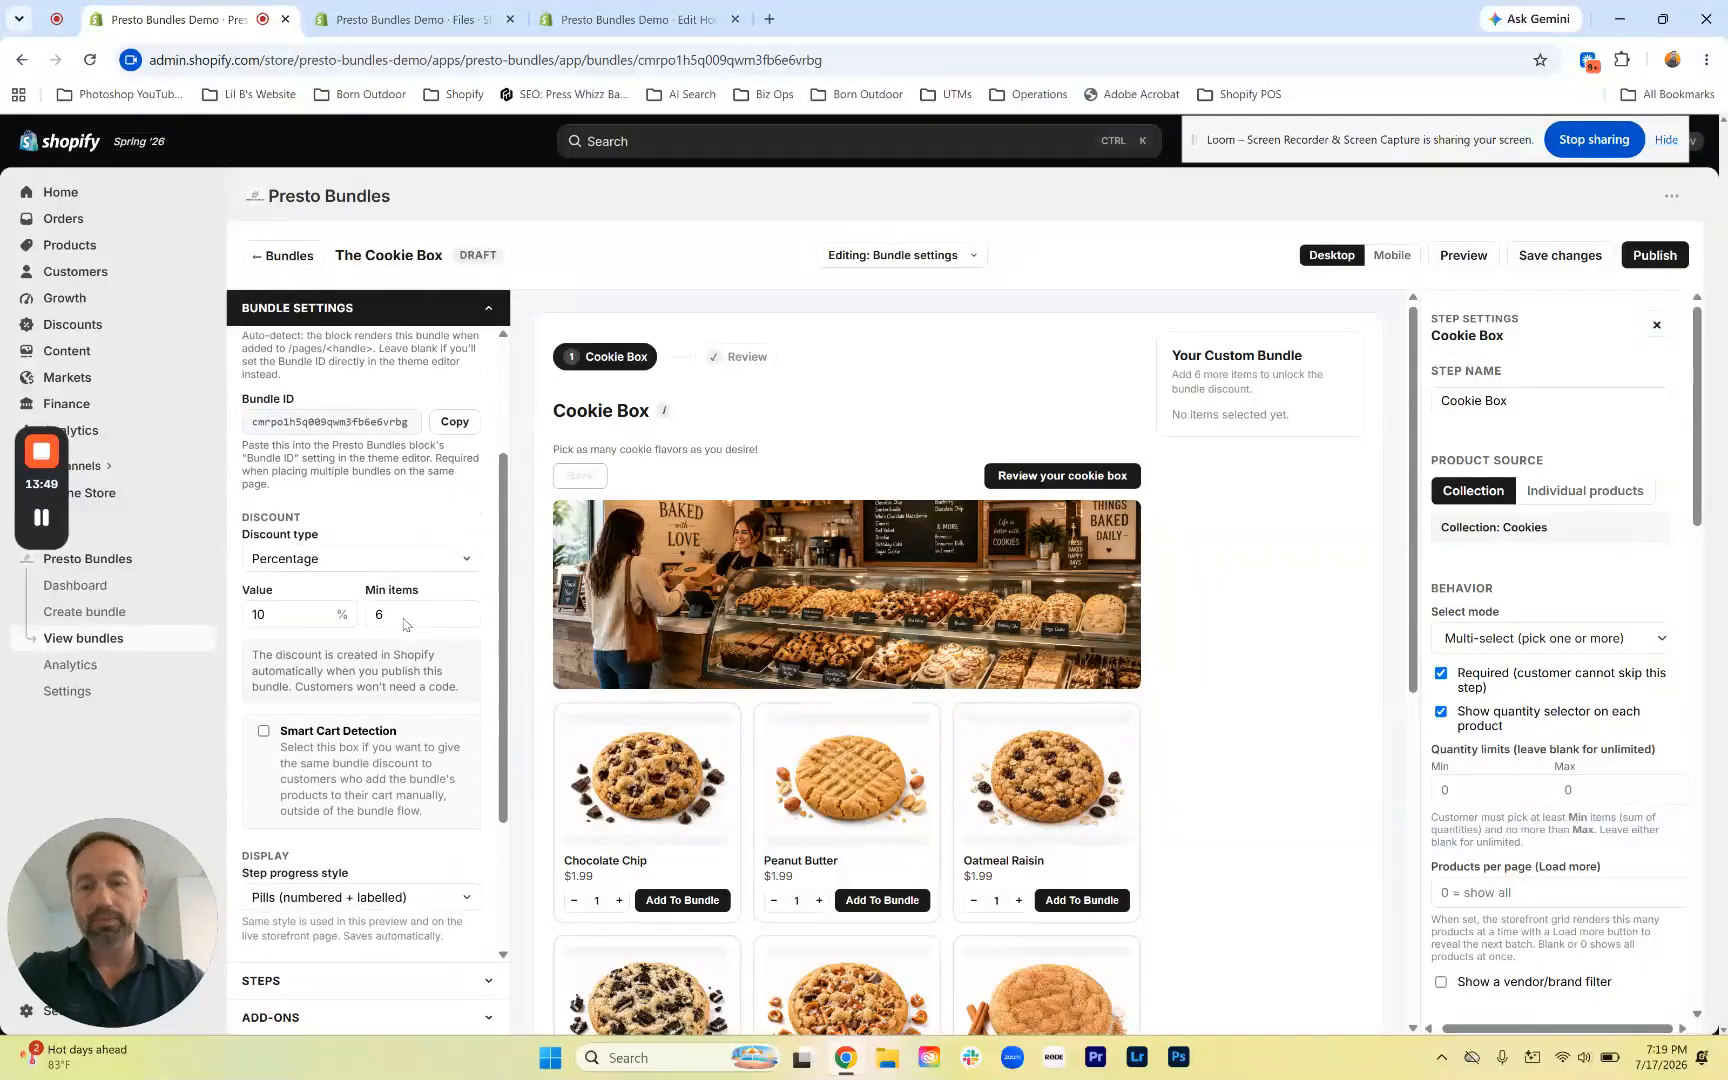
{"action": "left_click", "coordinate": [379, 566]}
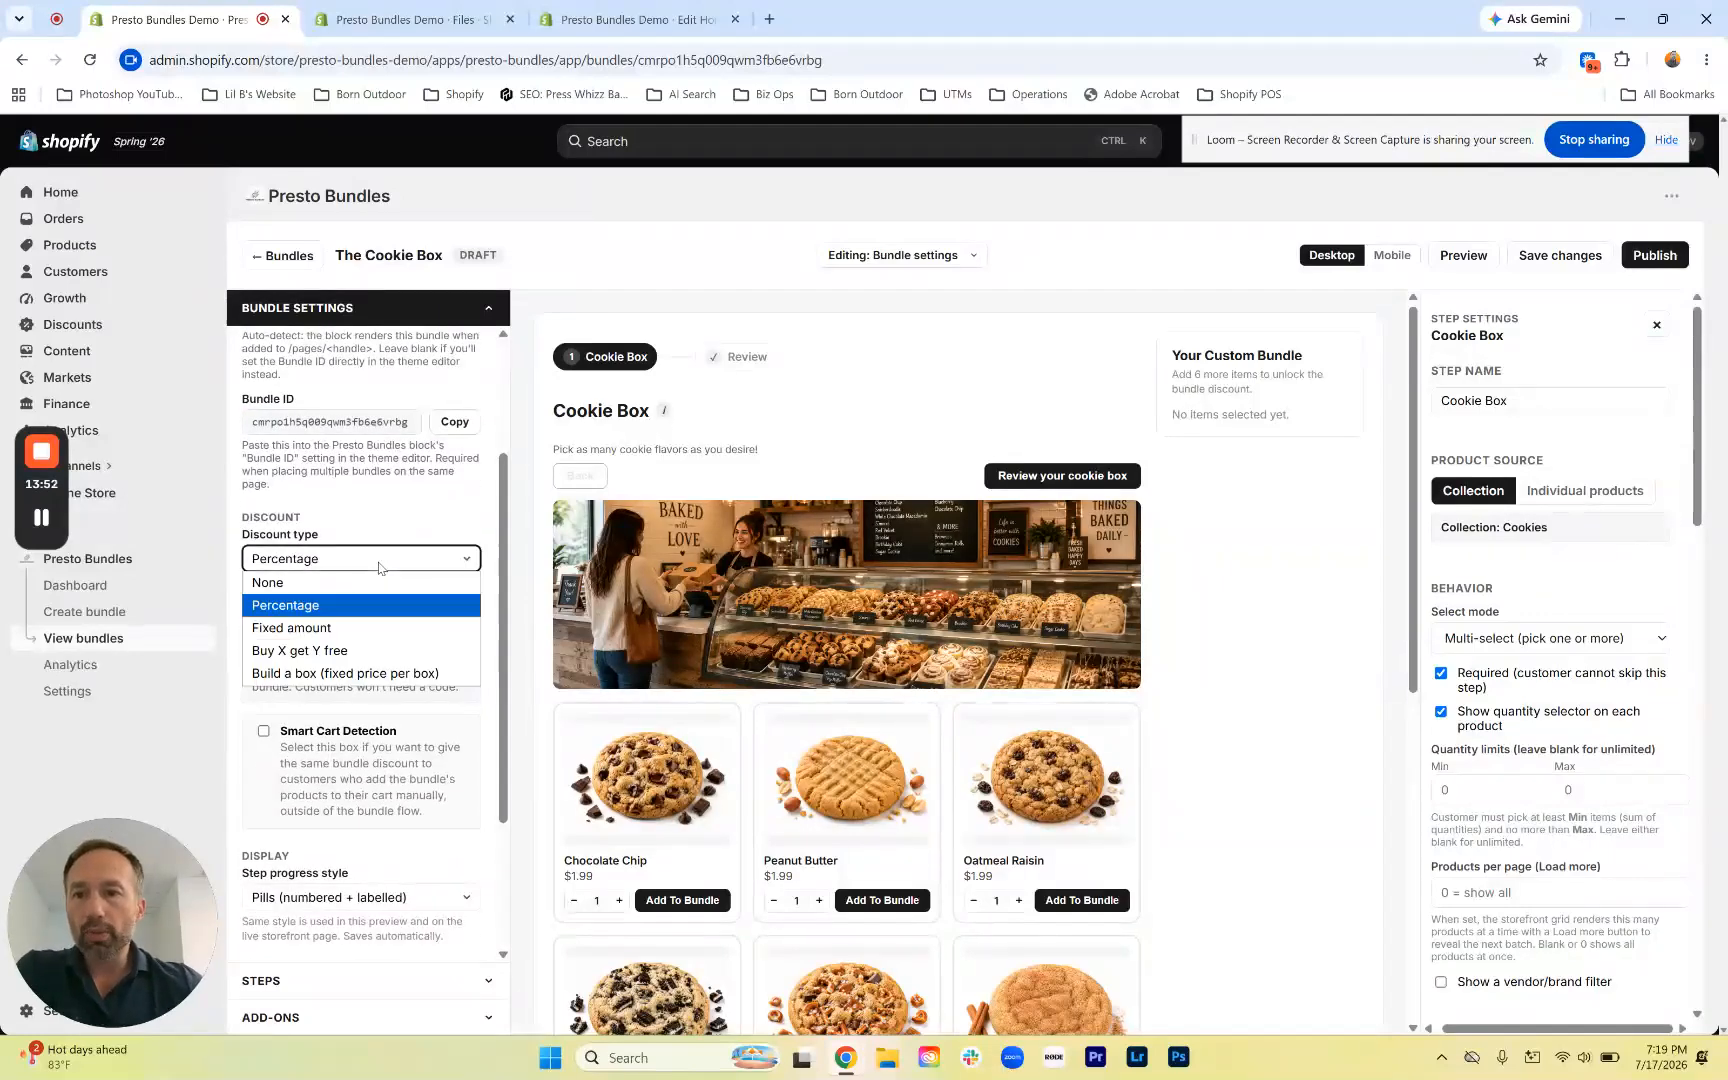
{"action": "key", "text": "Up"}
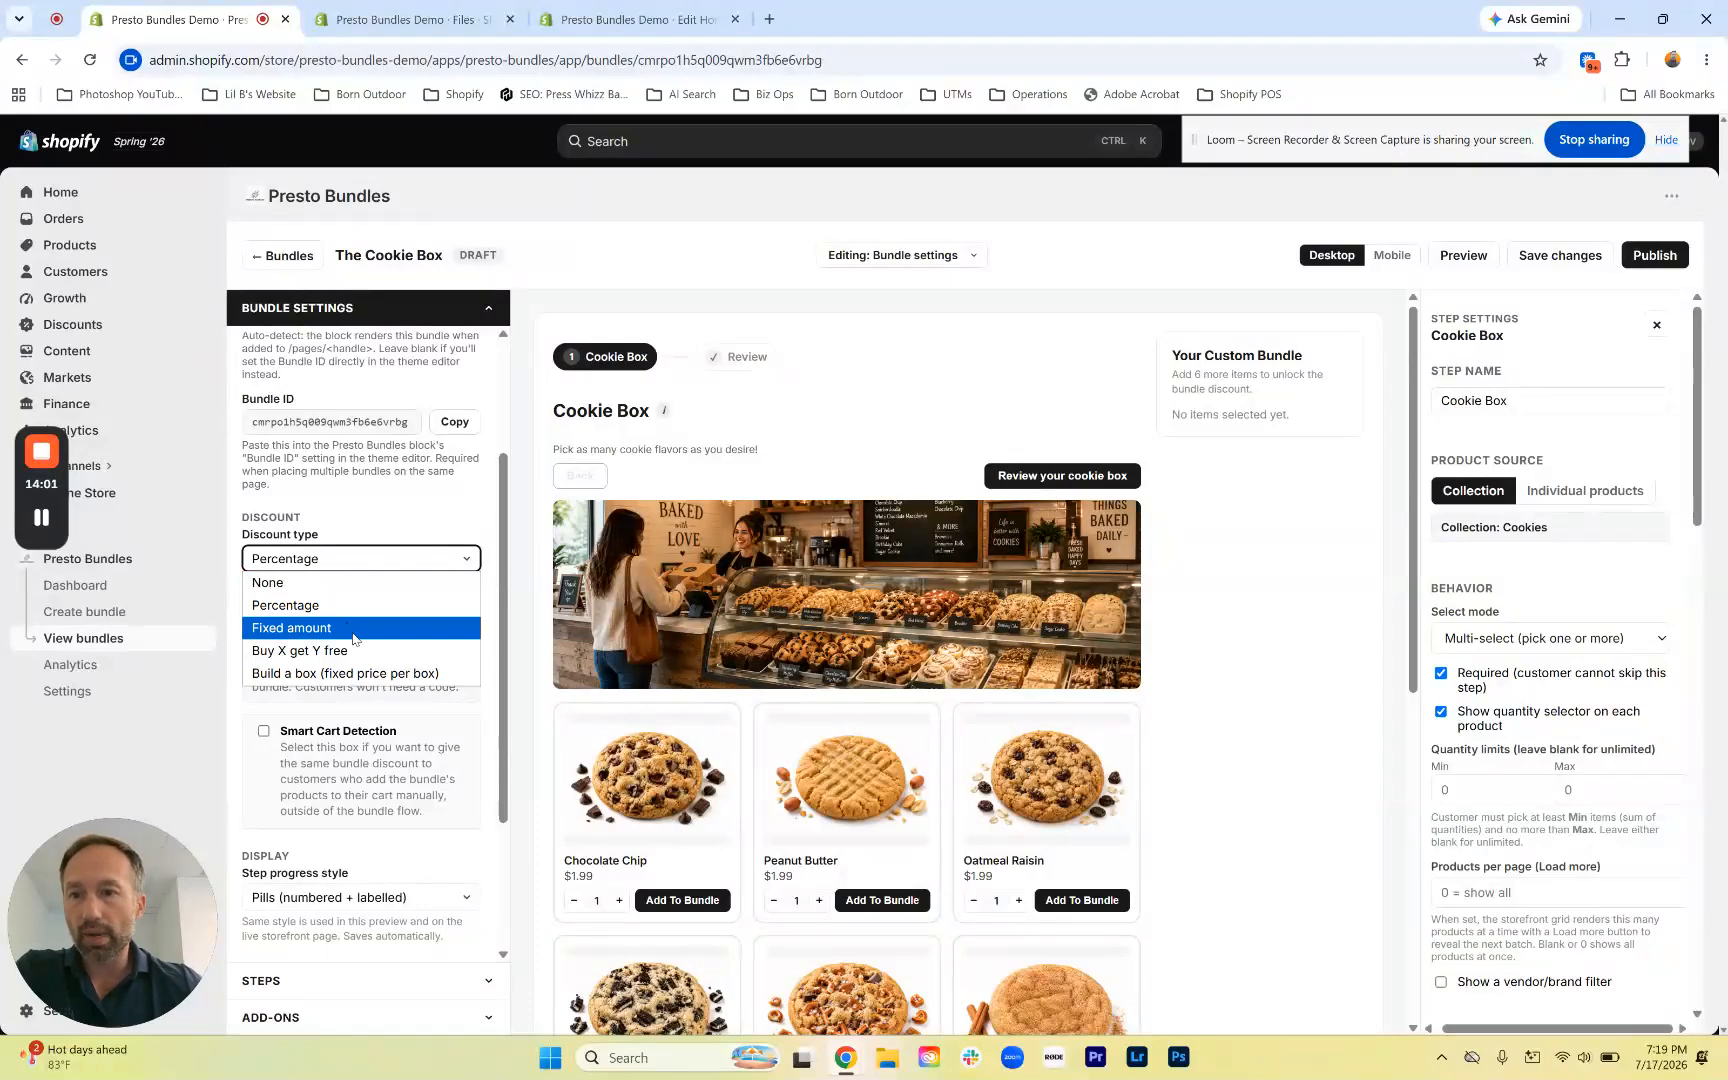
{"action": "left_click", "coordinate": [313, 684]}
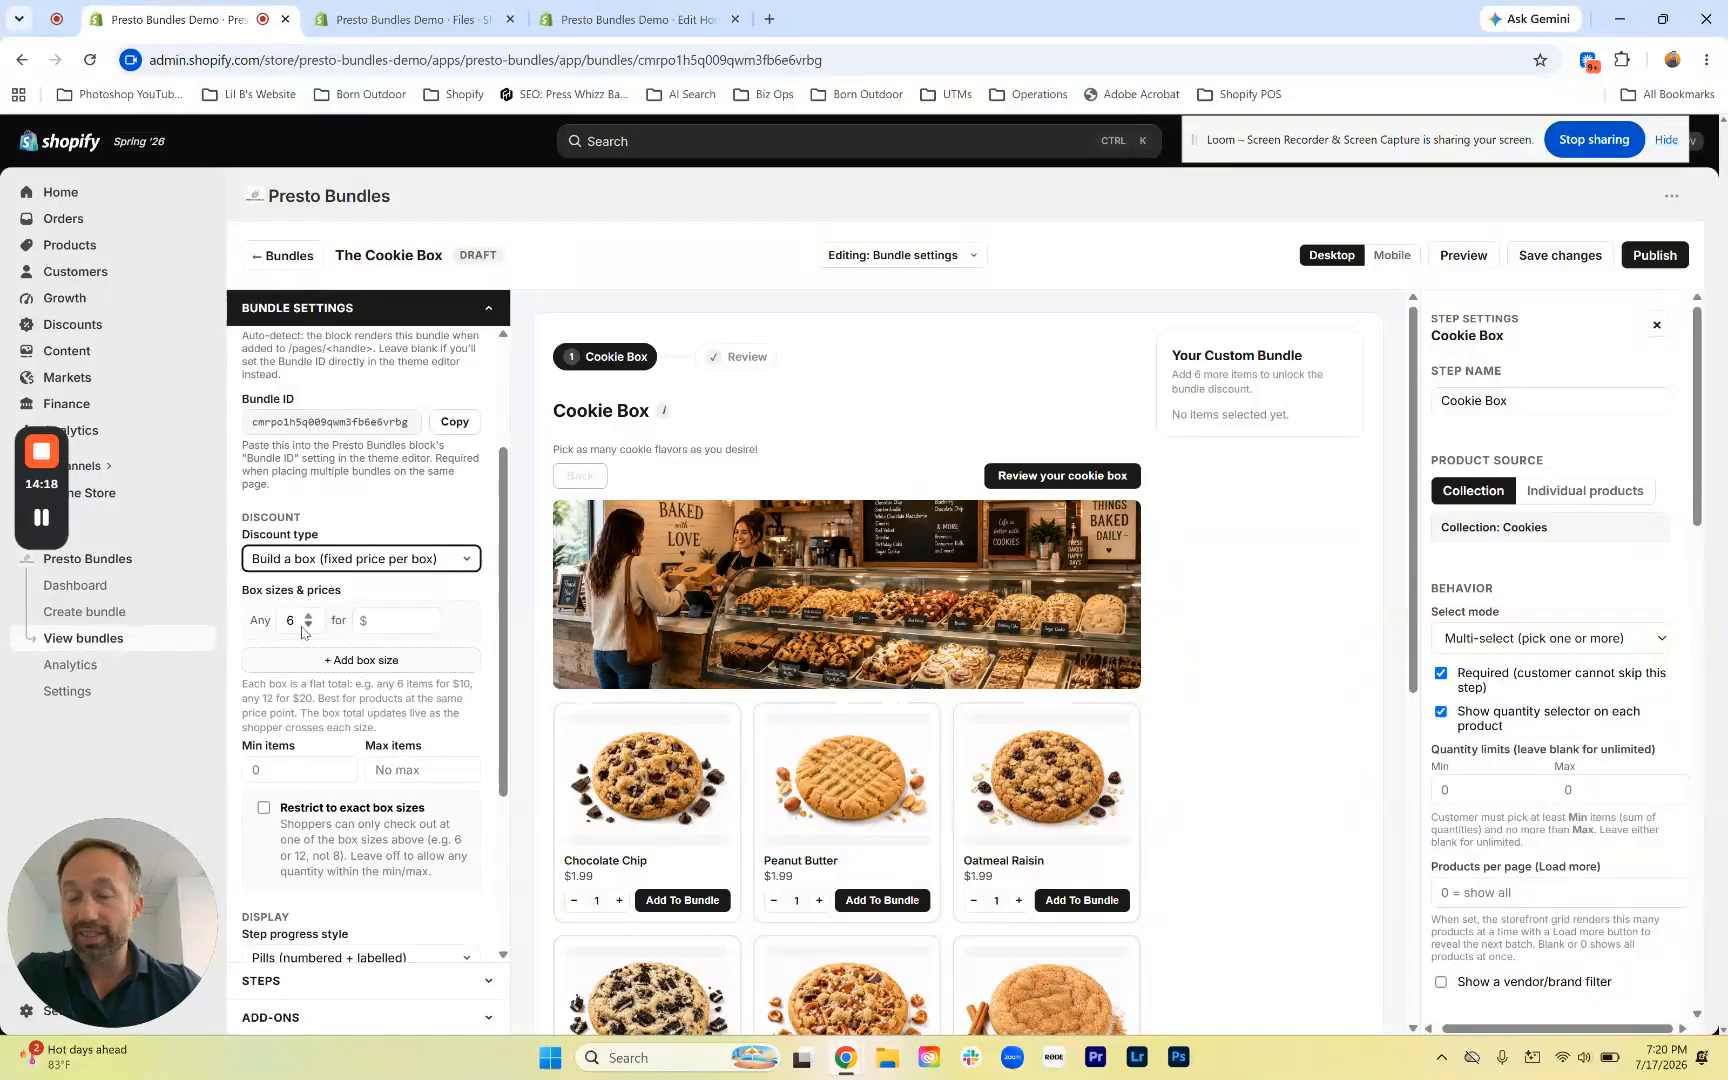
Price the box of any 6 items at $10 and add a second box size of any 12 items for $18
{"action": "left_click", "coordinate": [378, 621]}
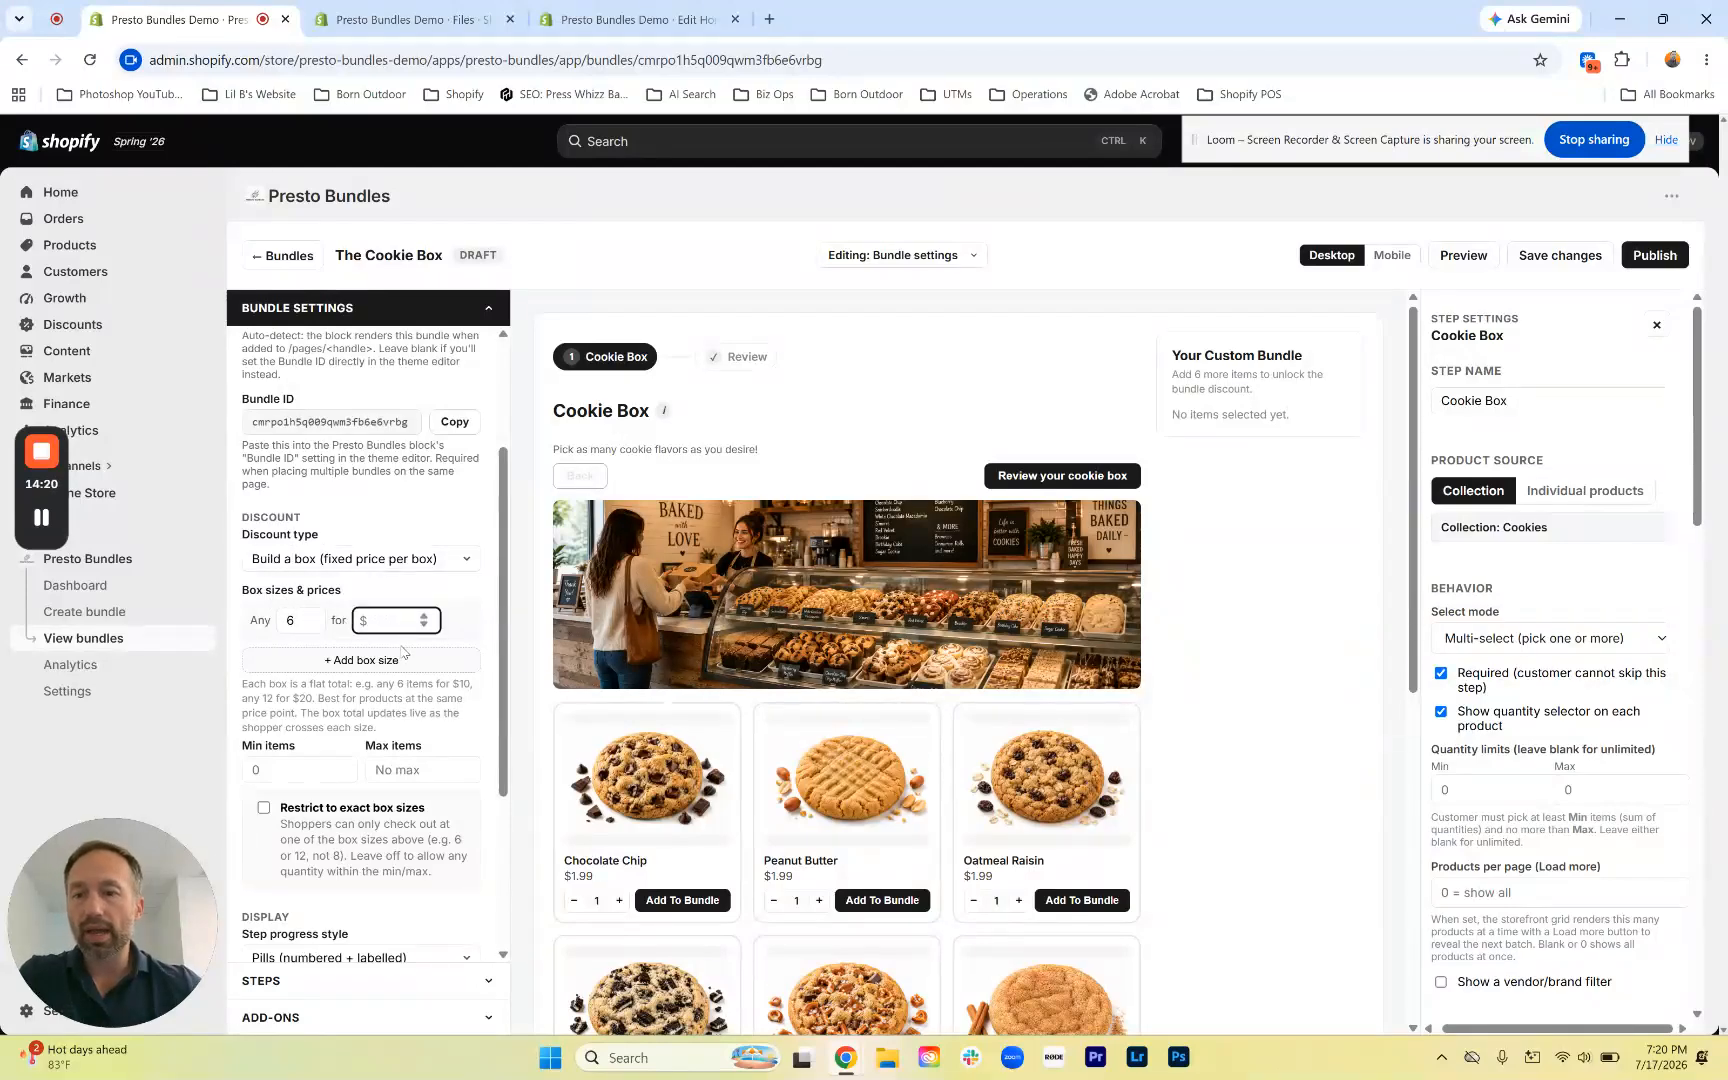
{"action": "type", "text": "10"}
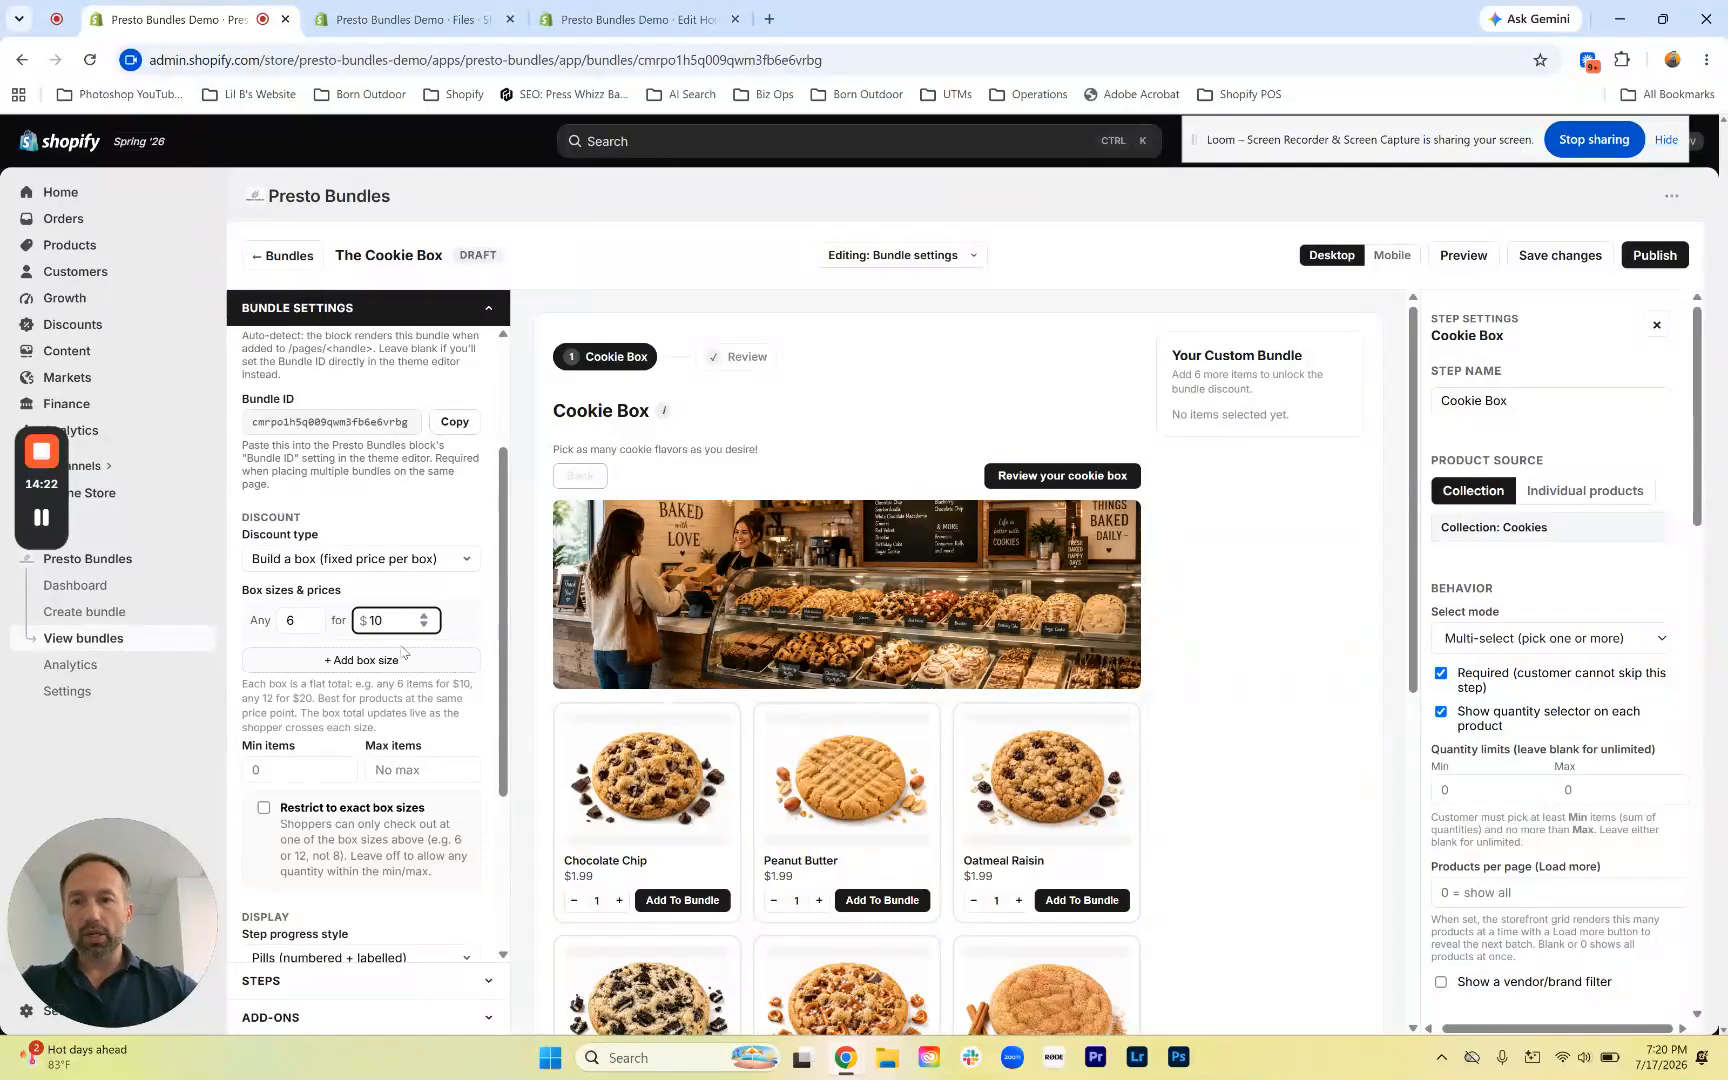
{"action": "left_click", "coordinate": [410, 596]}
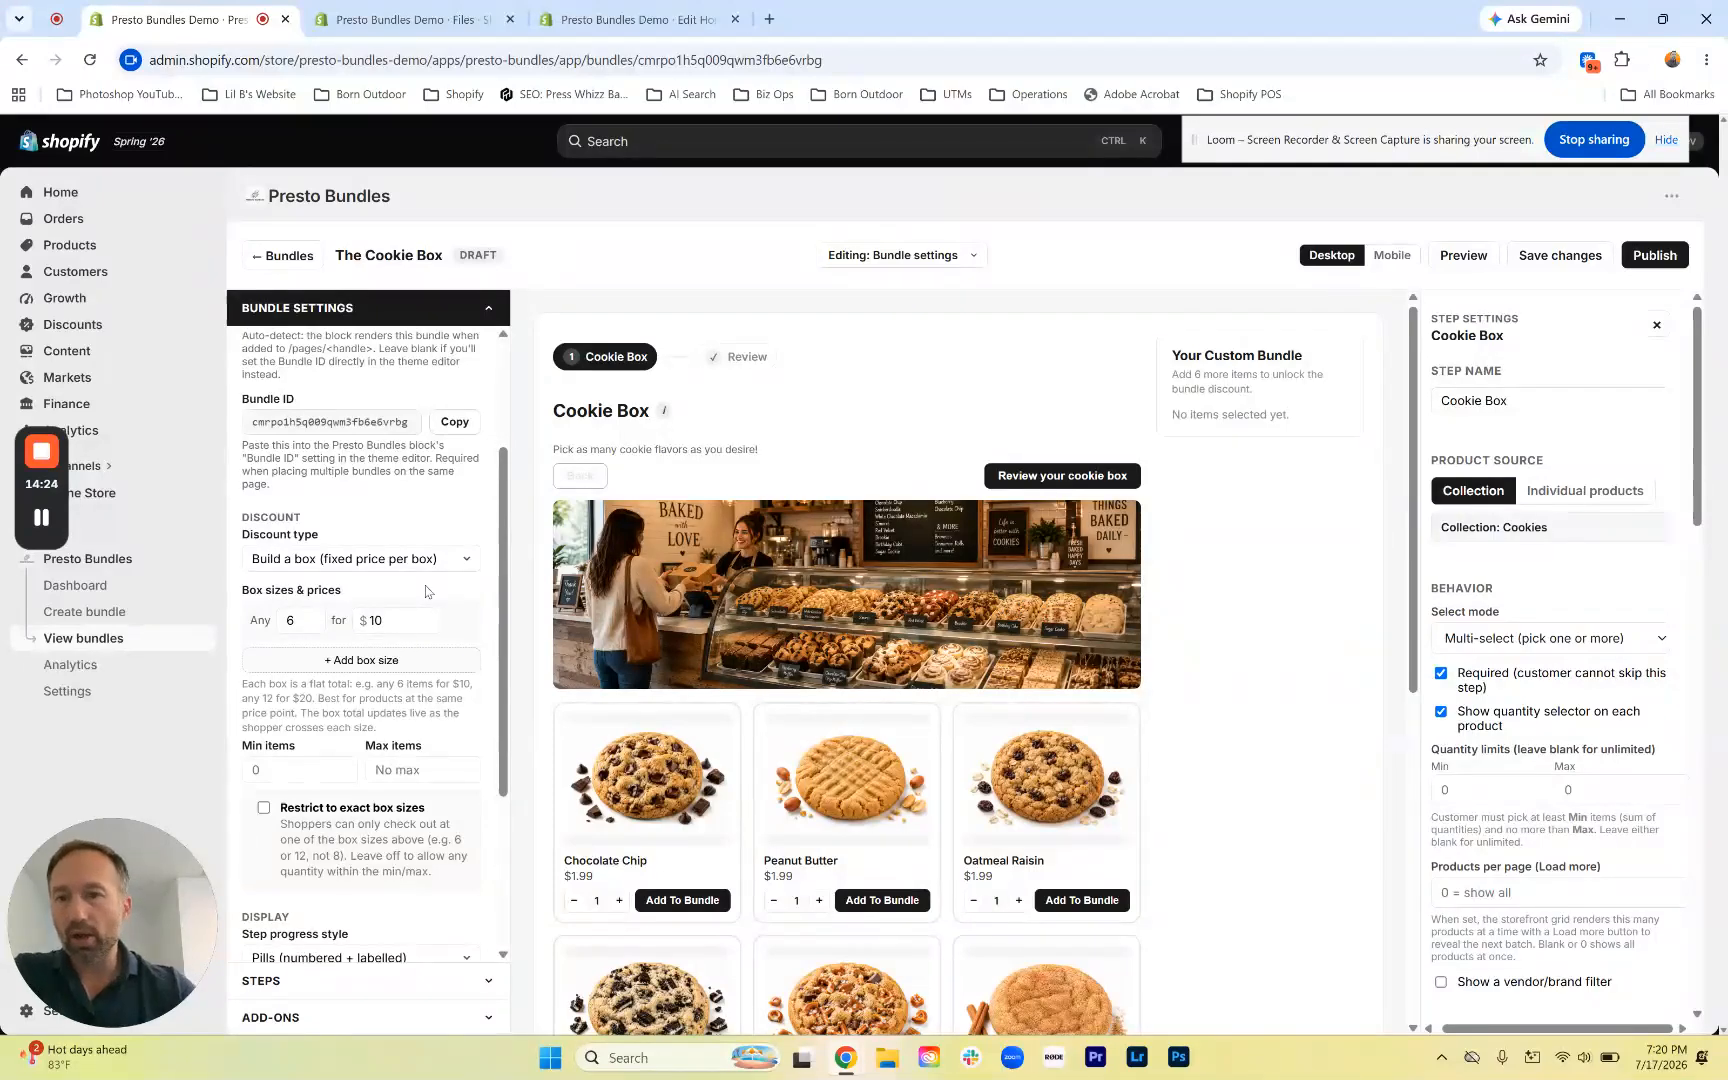
{"action": "left_click", "coordinate": [352, 664]}
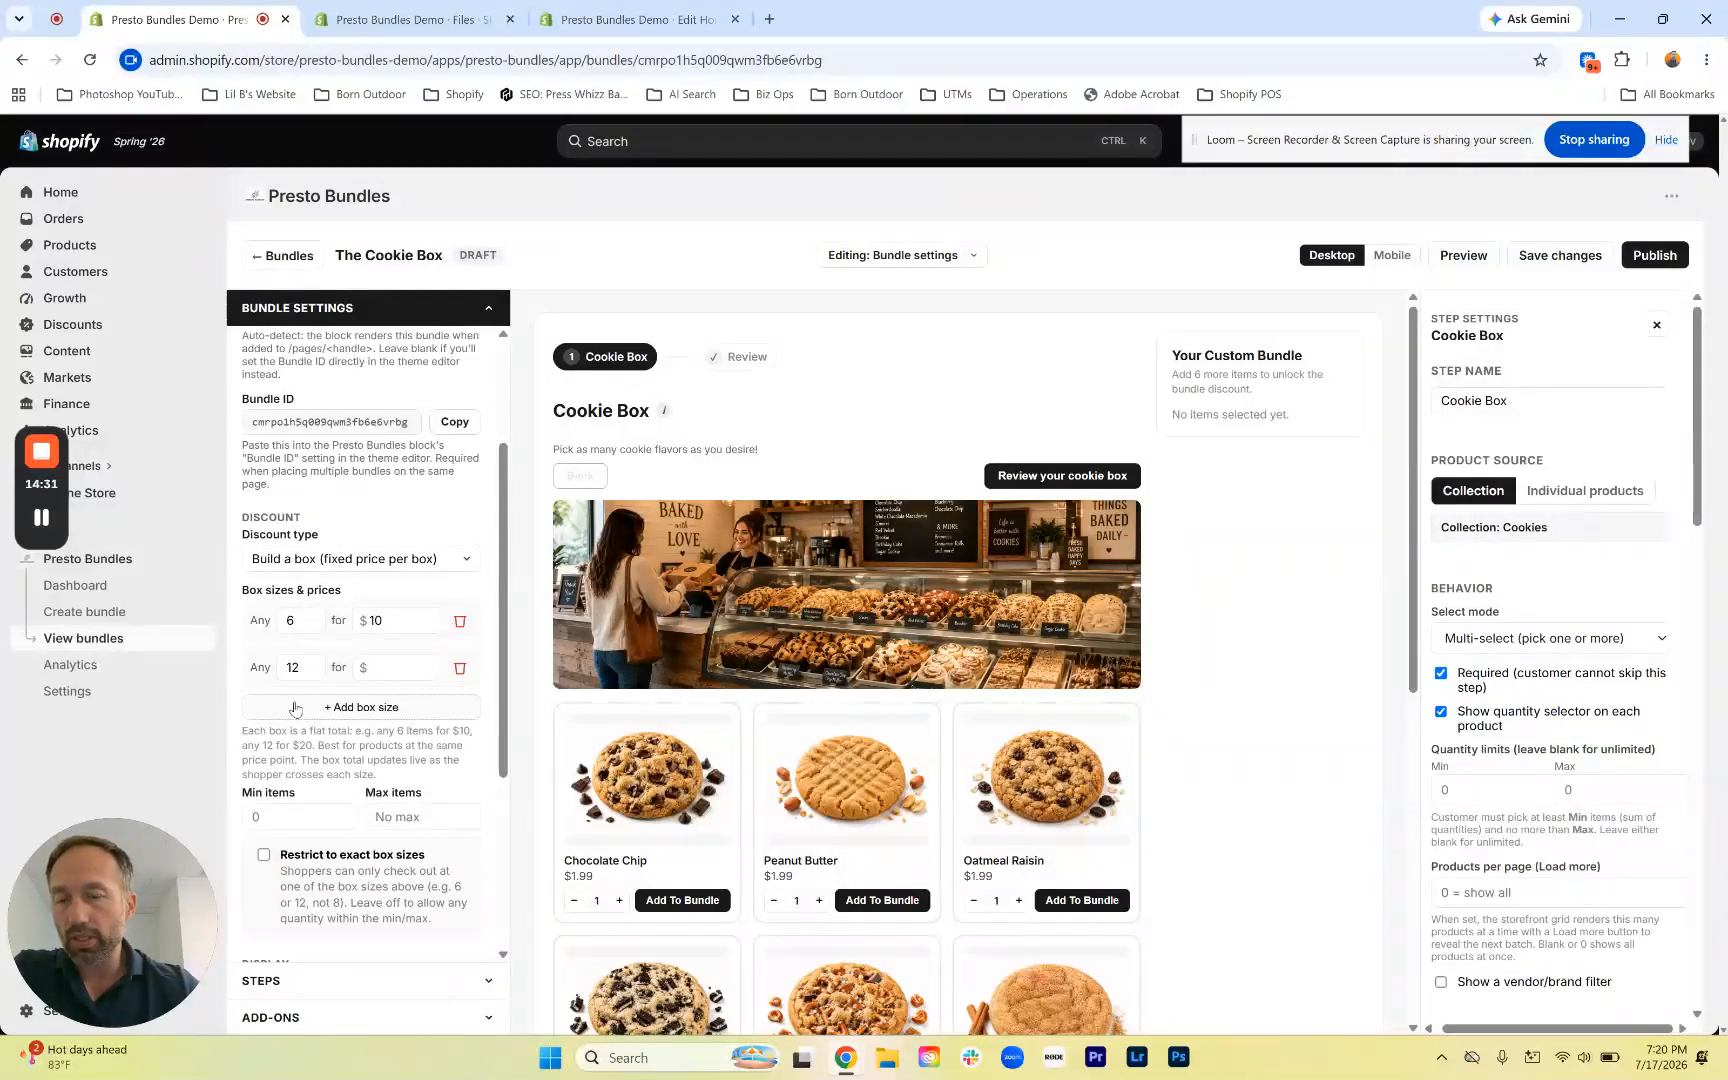
{"action": "left_click", "coordinate": [391, 665]}
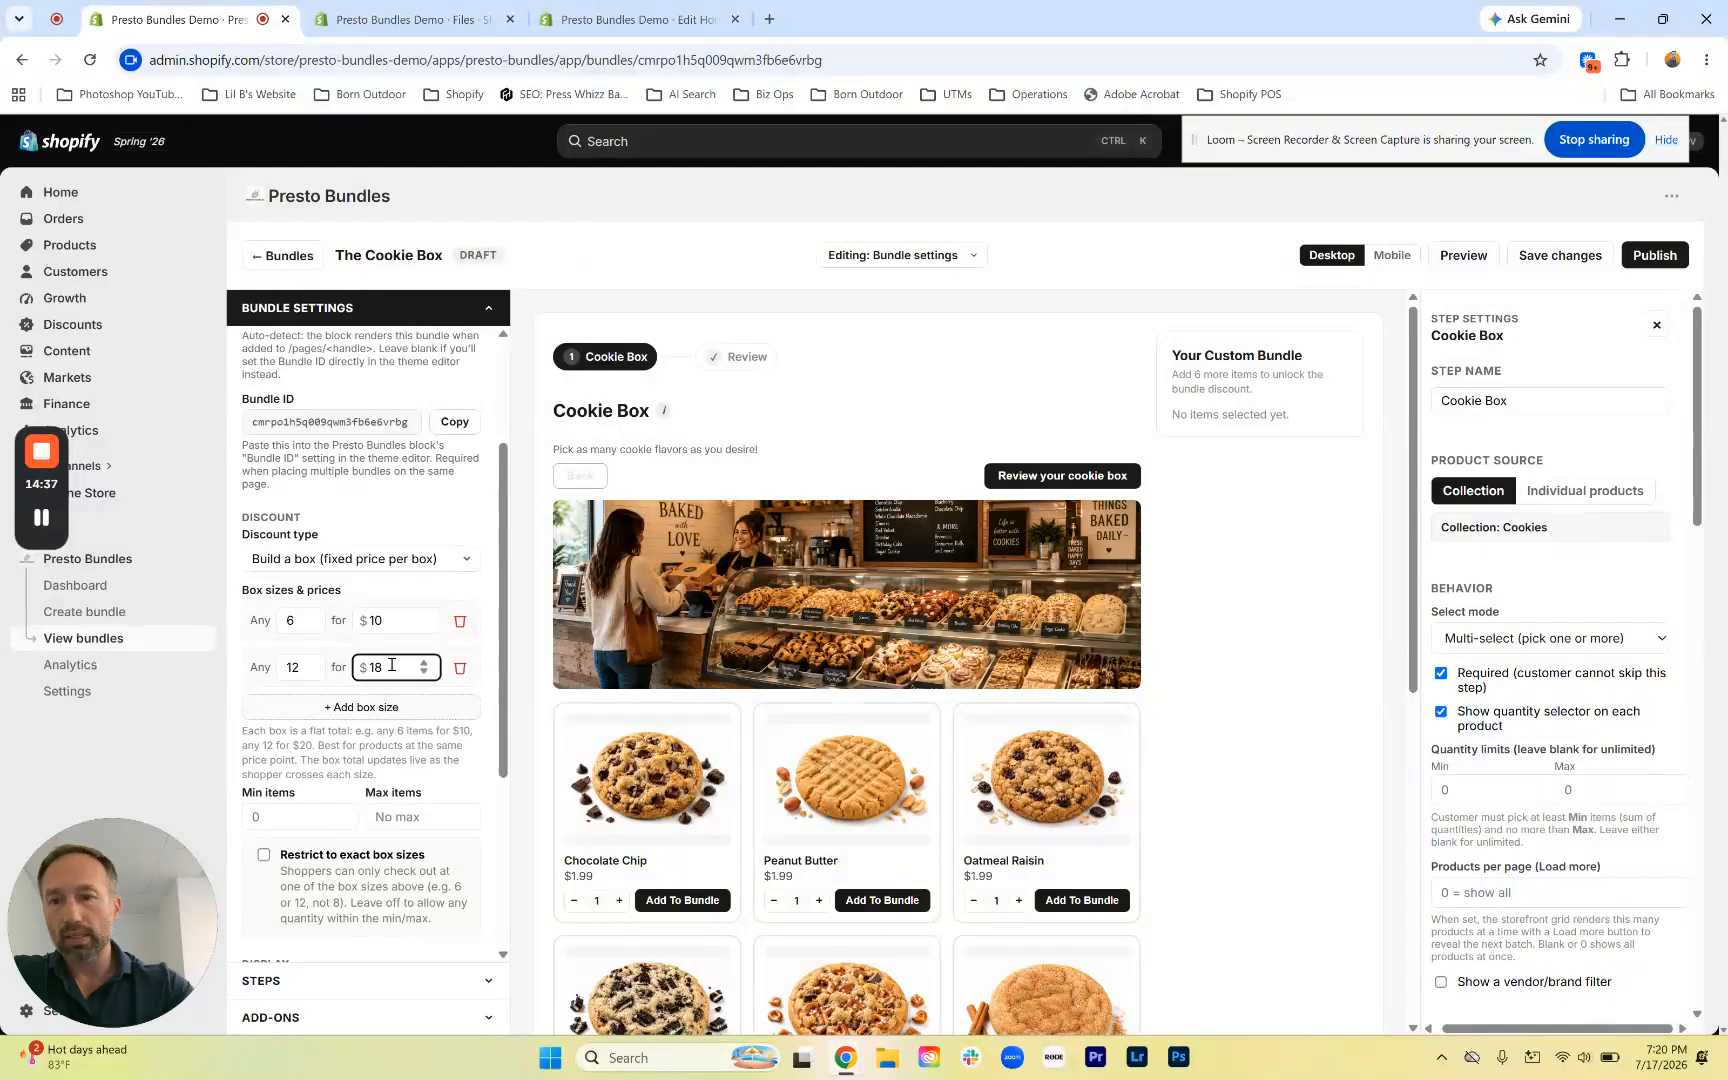
{"action": "left_click", "coordinate": [397, 591]}
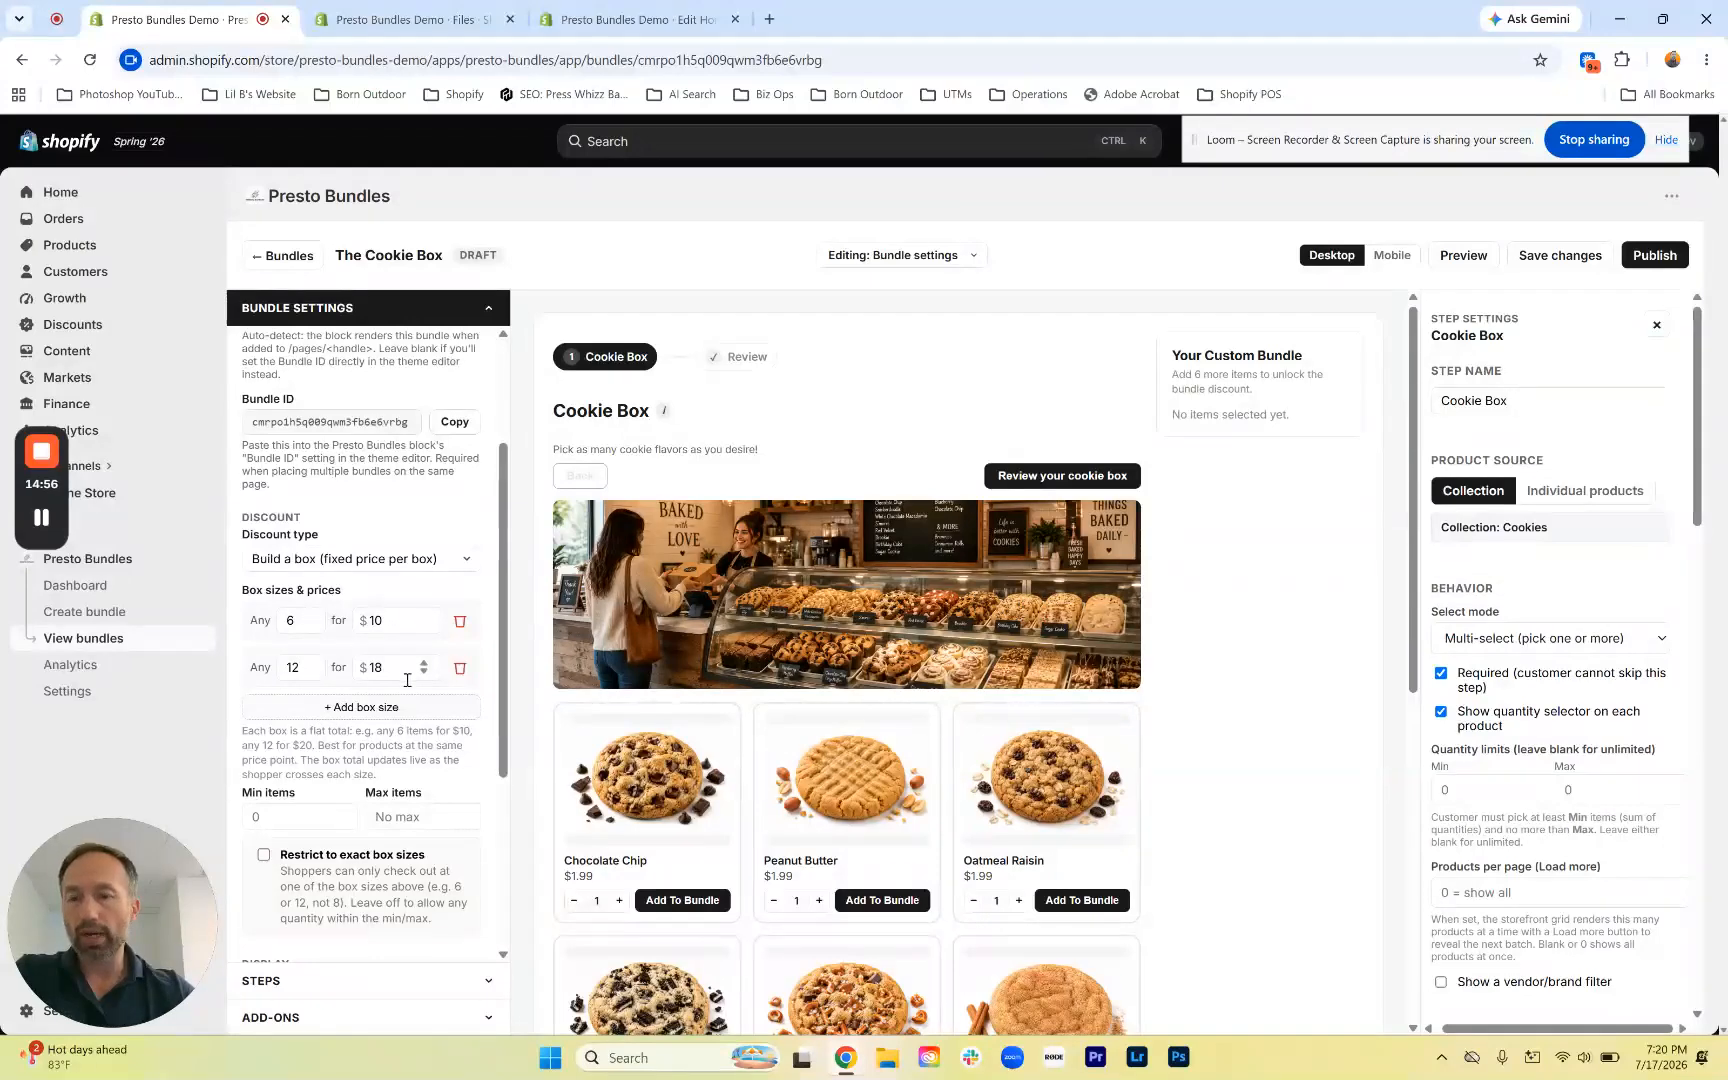
Examine the minimum and maximum item limits, the exact box size restriction and the step progress style options
{"action": "scroll", "coordinate": [811, 800], "scroll_direction": "down", "scroll_amount": 1}
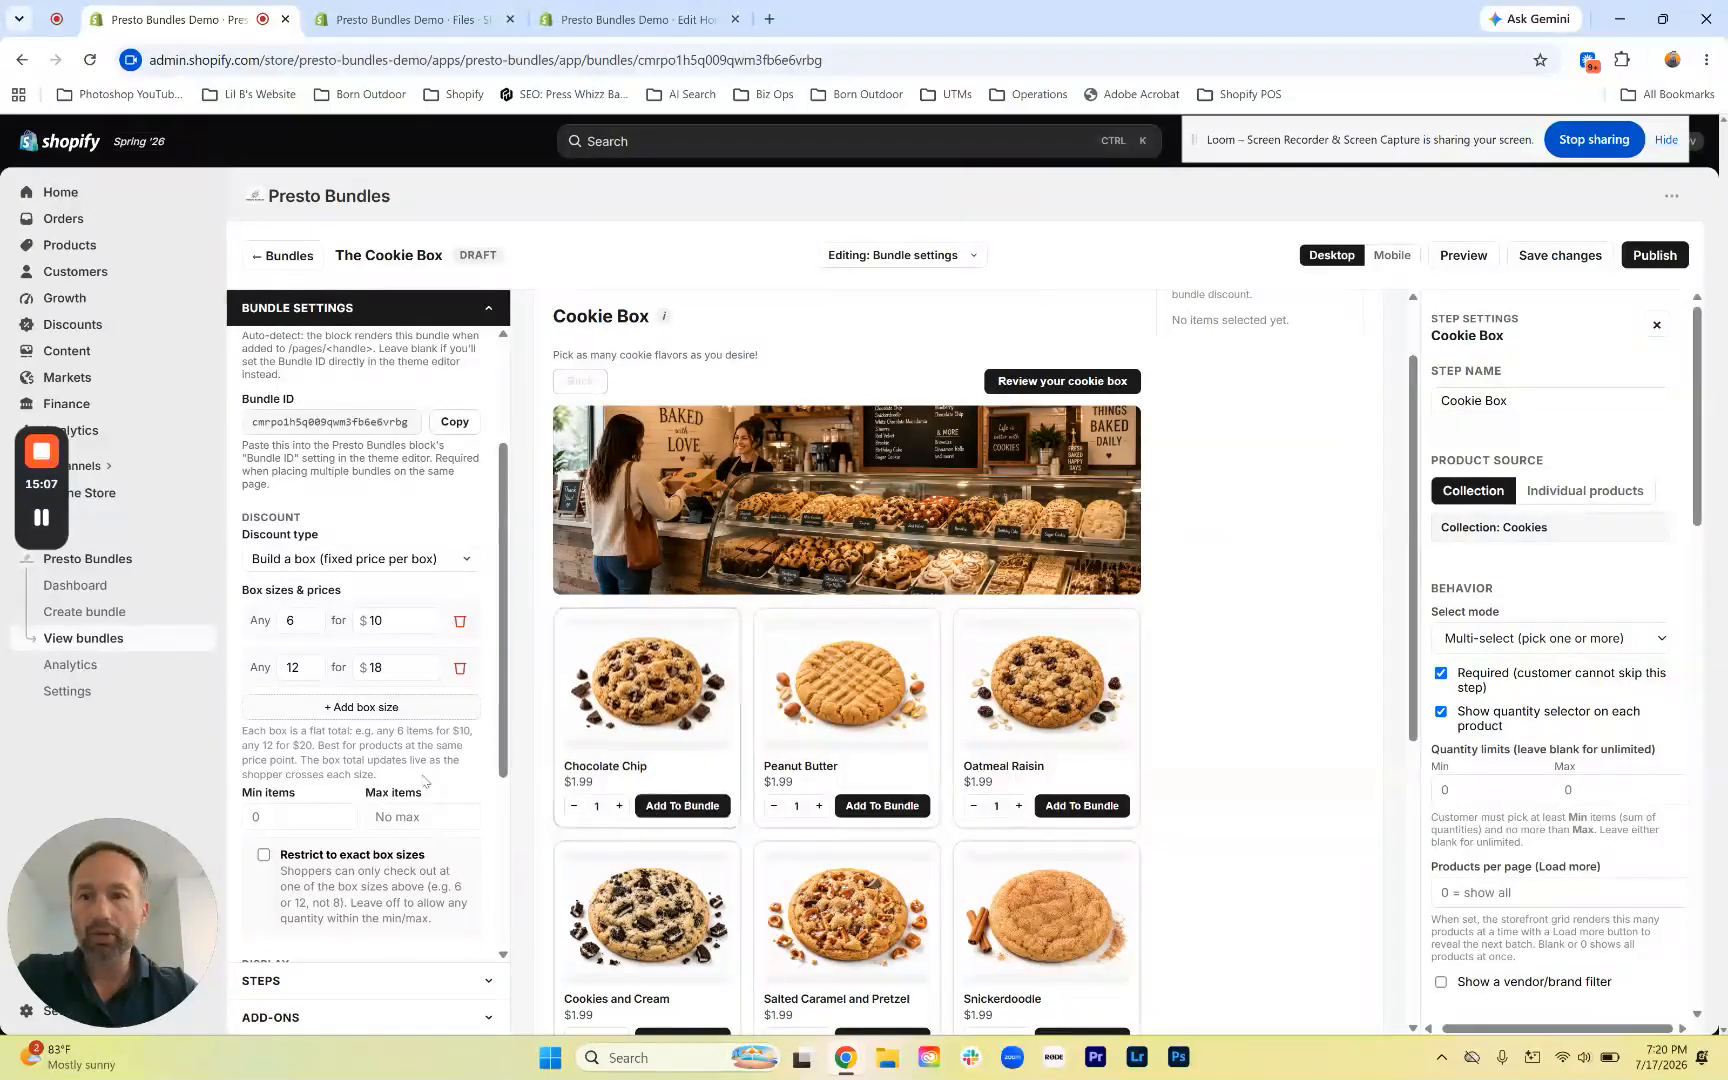
{"action": "scroll", "coordinate": [424, 780], "scroll_direction": "down", "scroll_amount": 2}
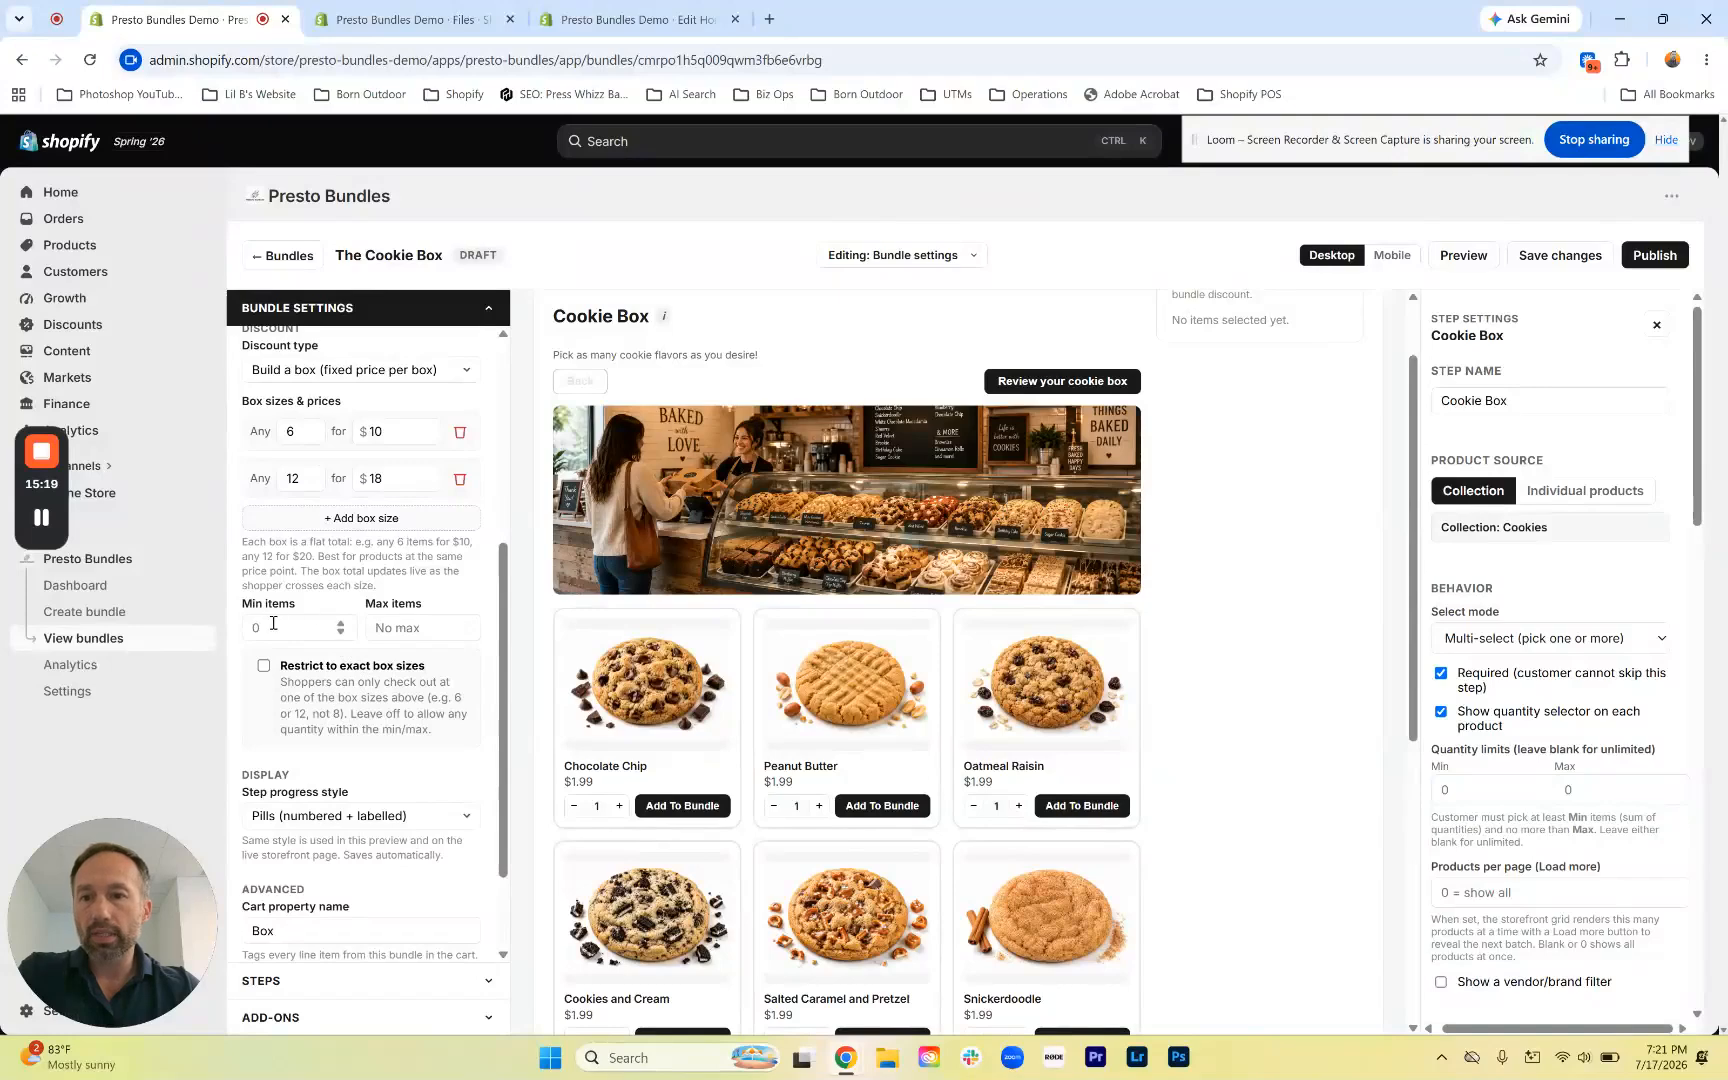
{"action": "scroll", "coordinate": [272, 610], "scroll_direction": "down", "scroll_amount": 1}
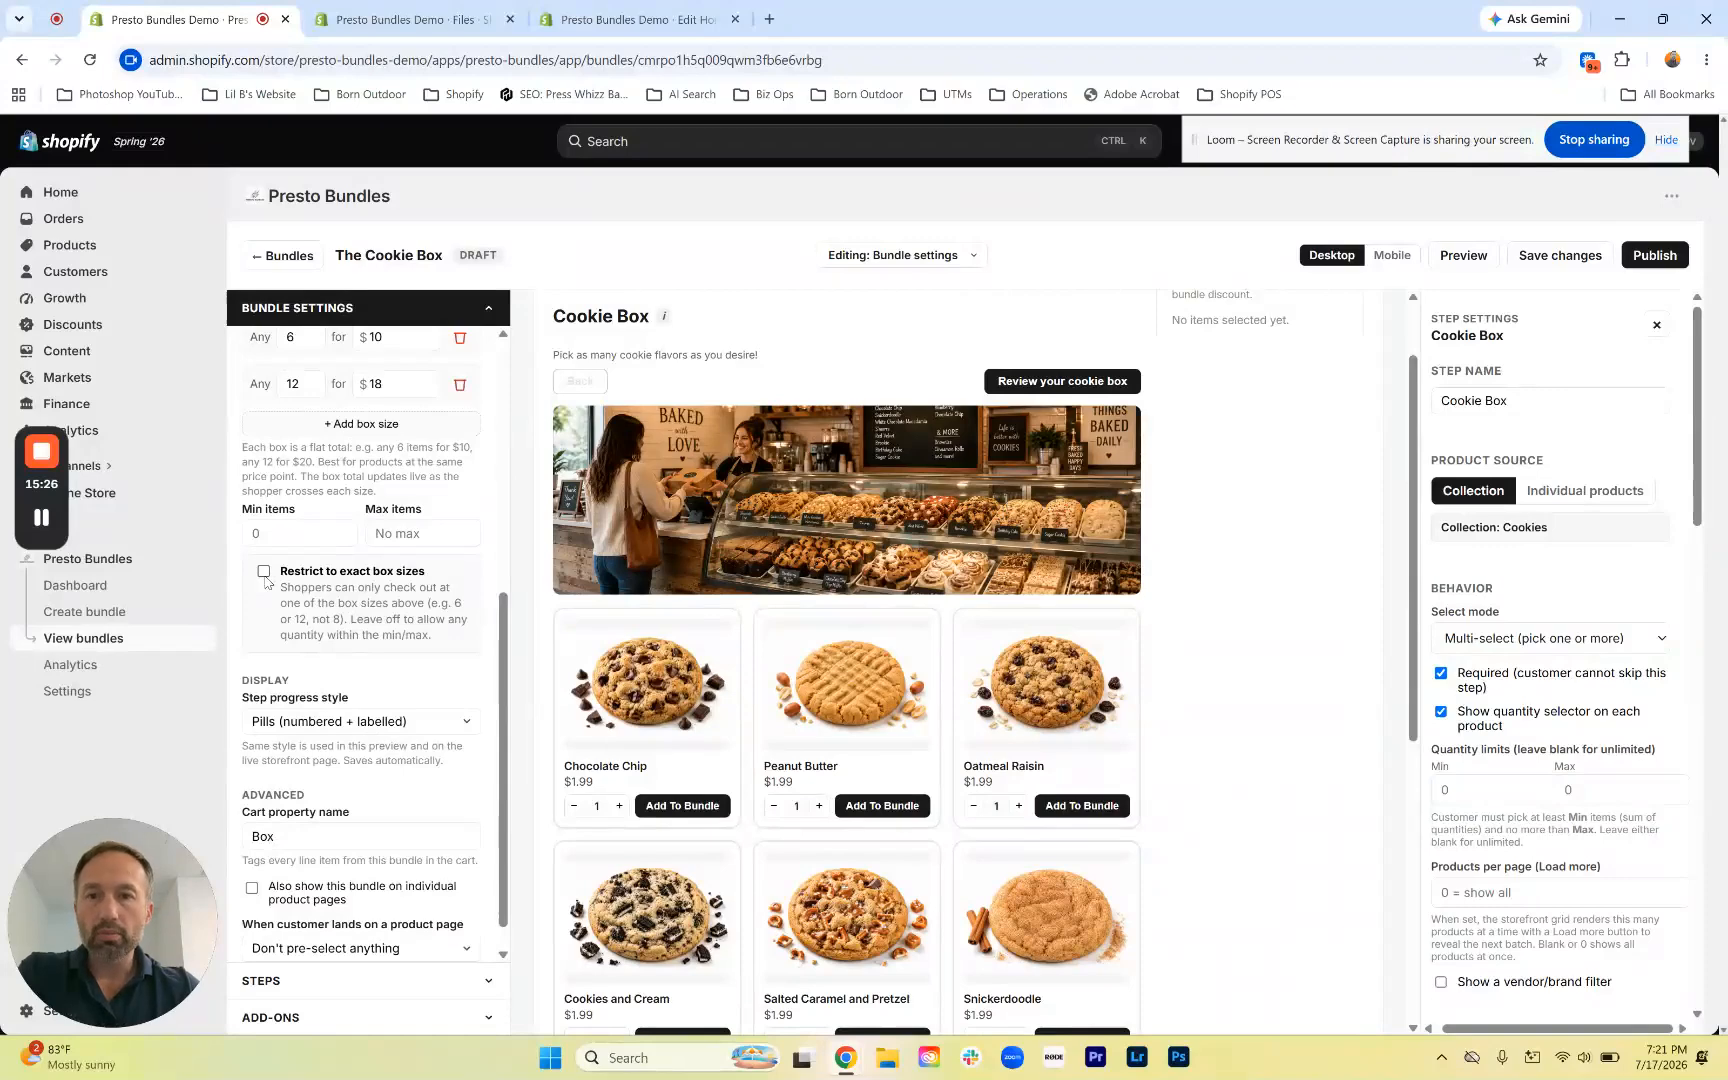
{"action": "scroll", "coordinate": [266, 580], "scroll_direction": "up", "scroll_amount": 1}
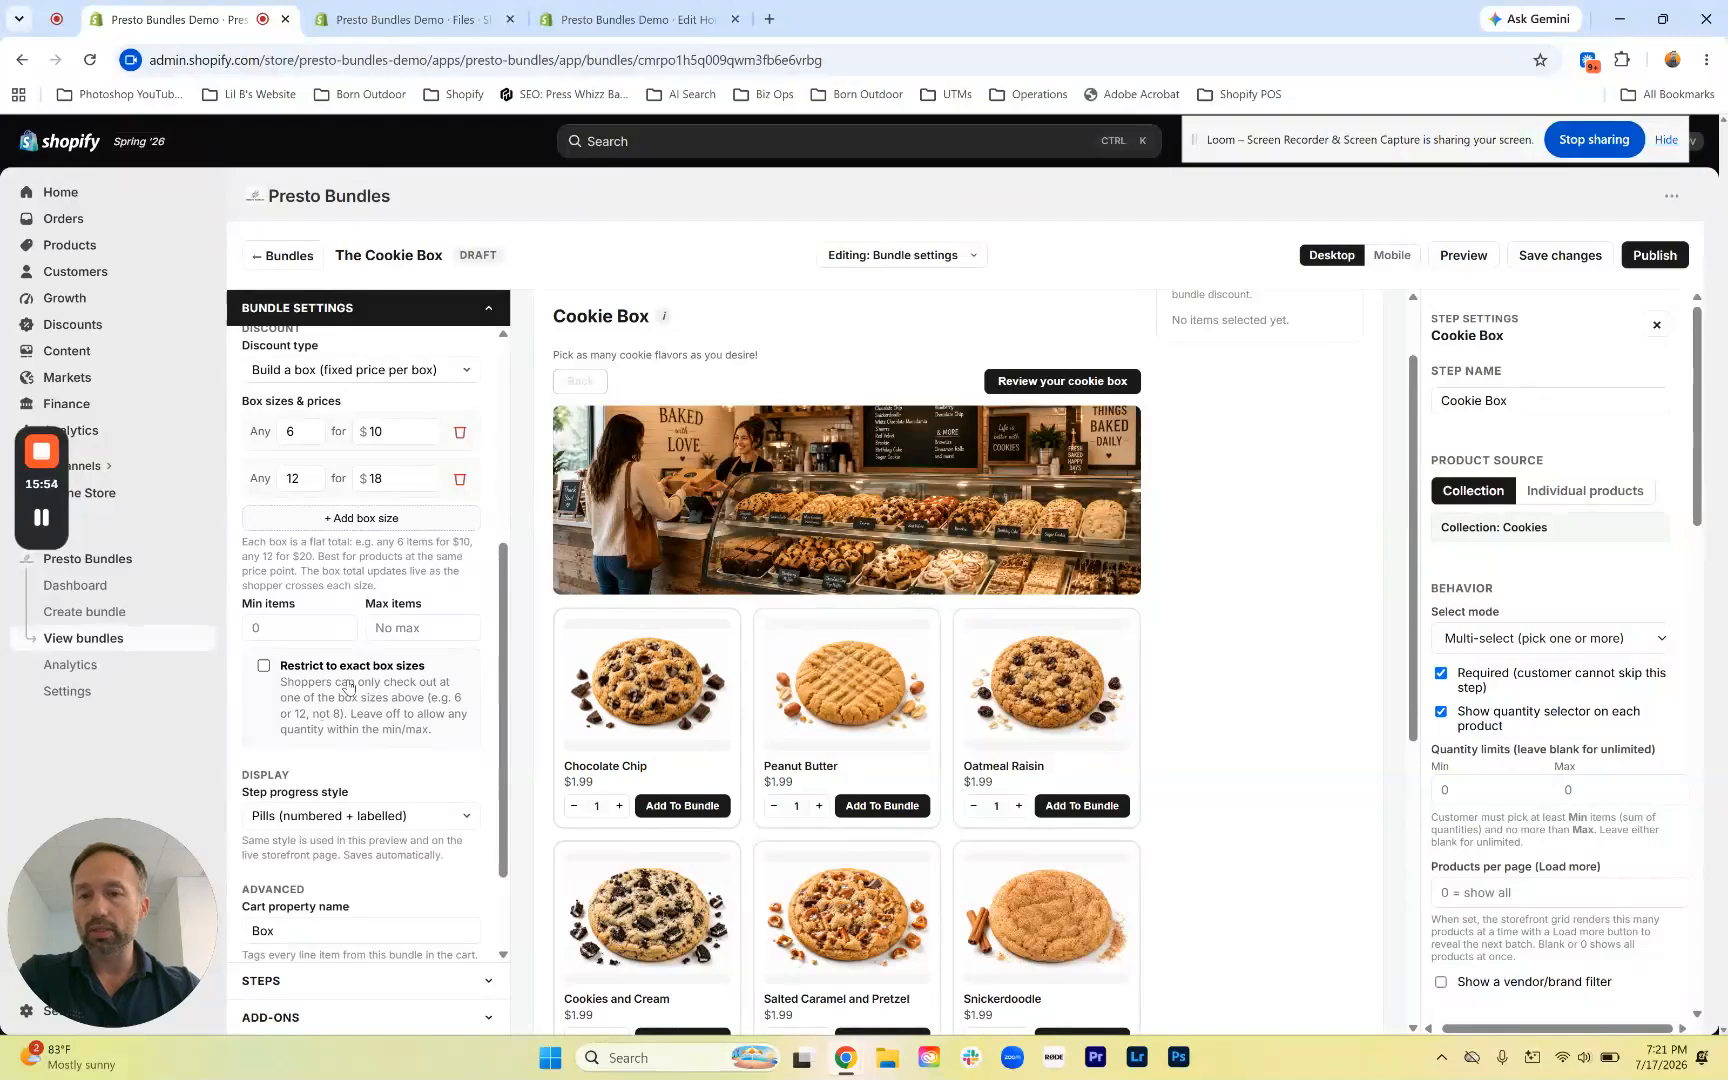
{"action": "scroll", "coordinate": [347, 686], "scroll_direction": "down", "scroll_amount": 1}
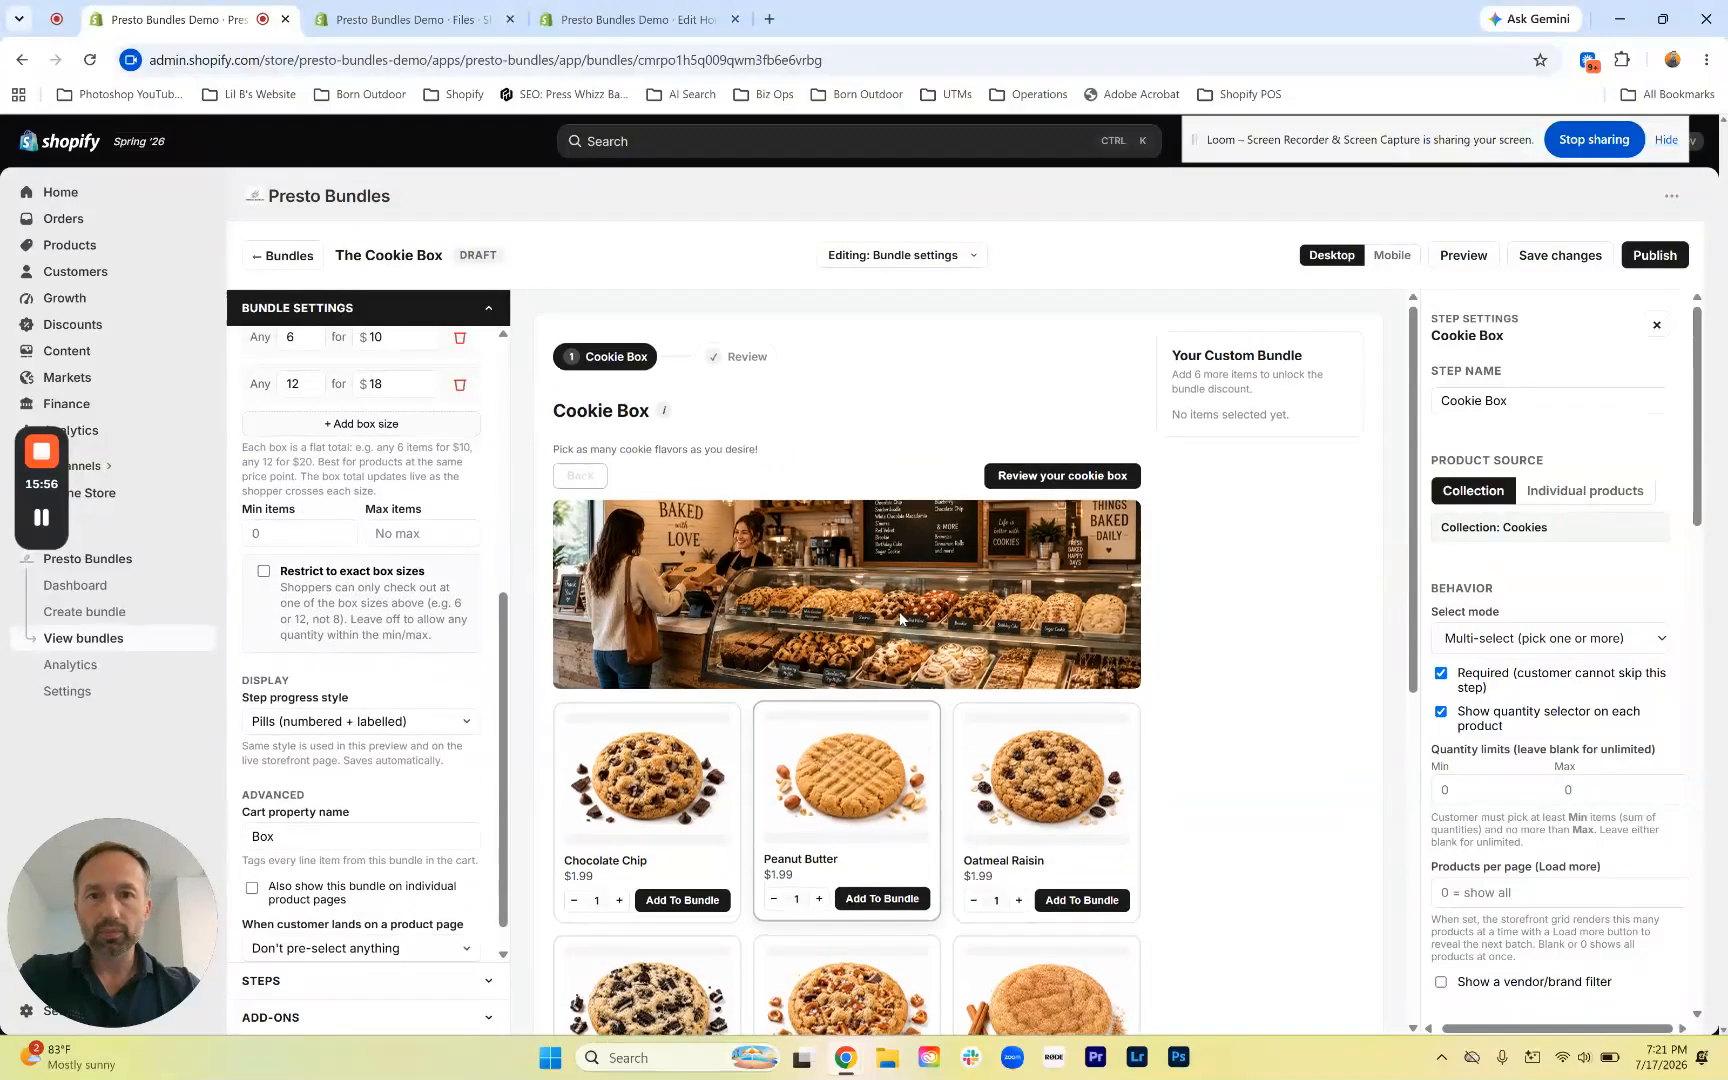
{"action": "scroll", "coordinate": [400, 665], "scroll_direction": "up", "scroll_amount": 2}
{"action": "scroll", "coordinate": [393, 670], "scroll_direction": "down", "scroll_amount": 2}
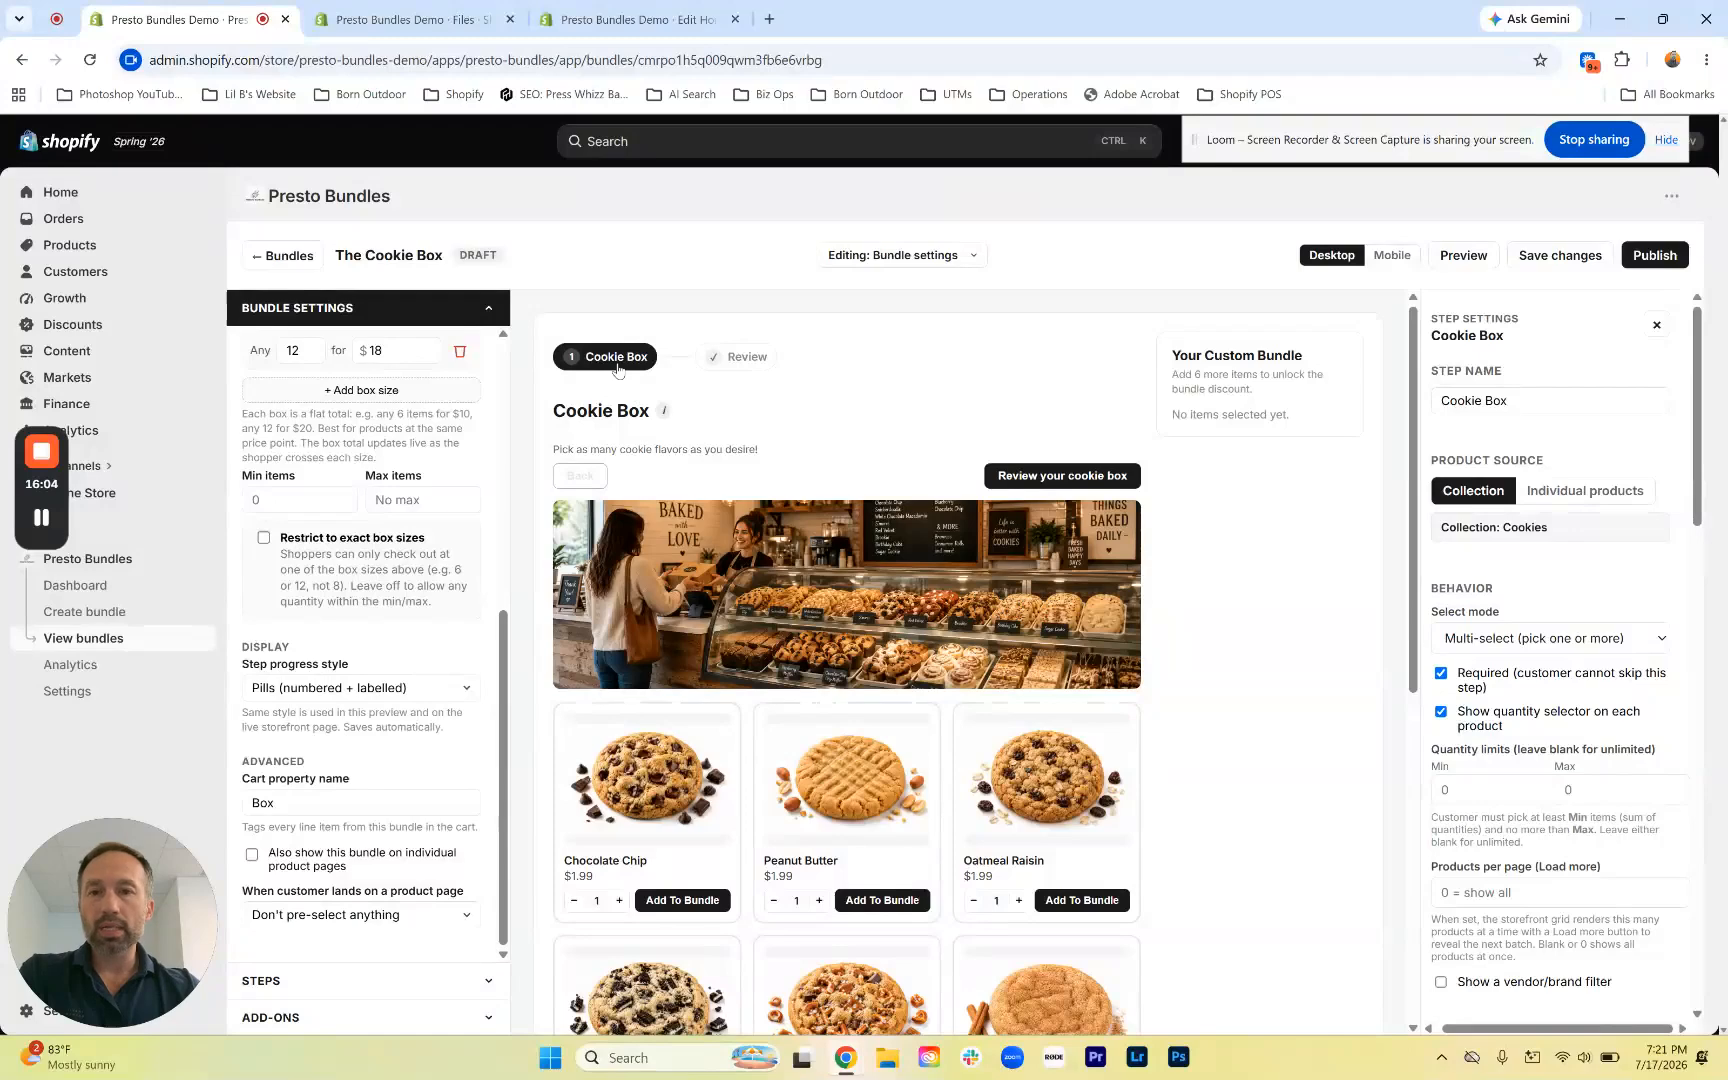
{"action": "left_click", "coordinate": [404, 695]}
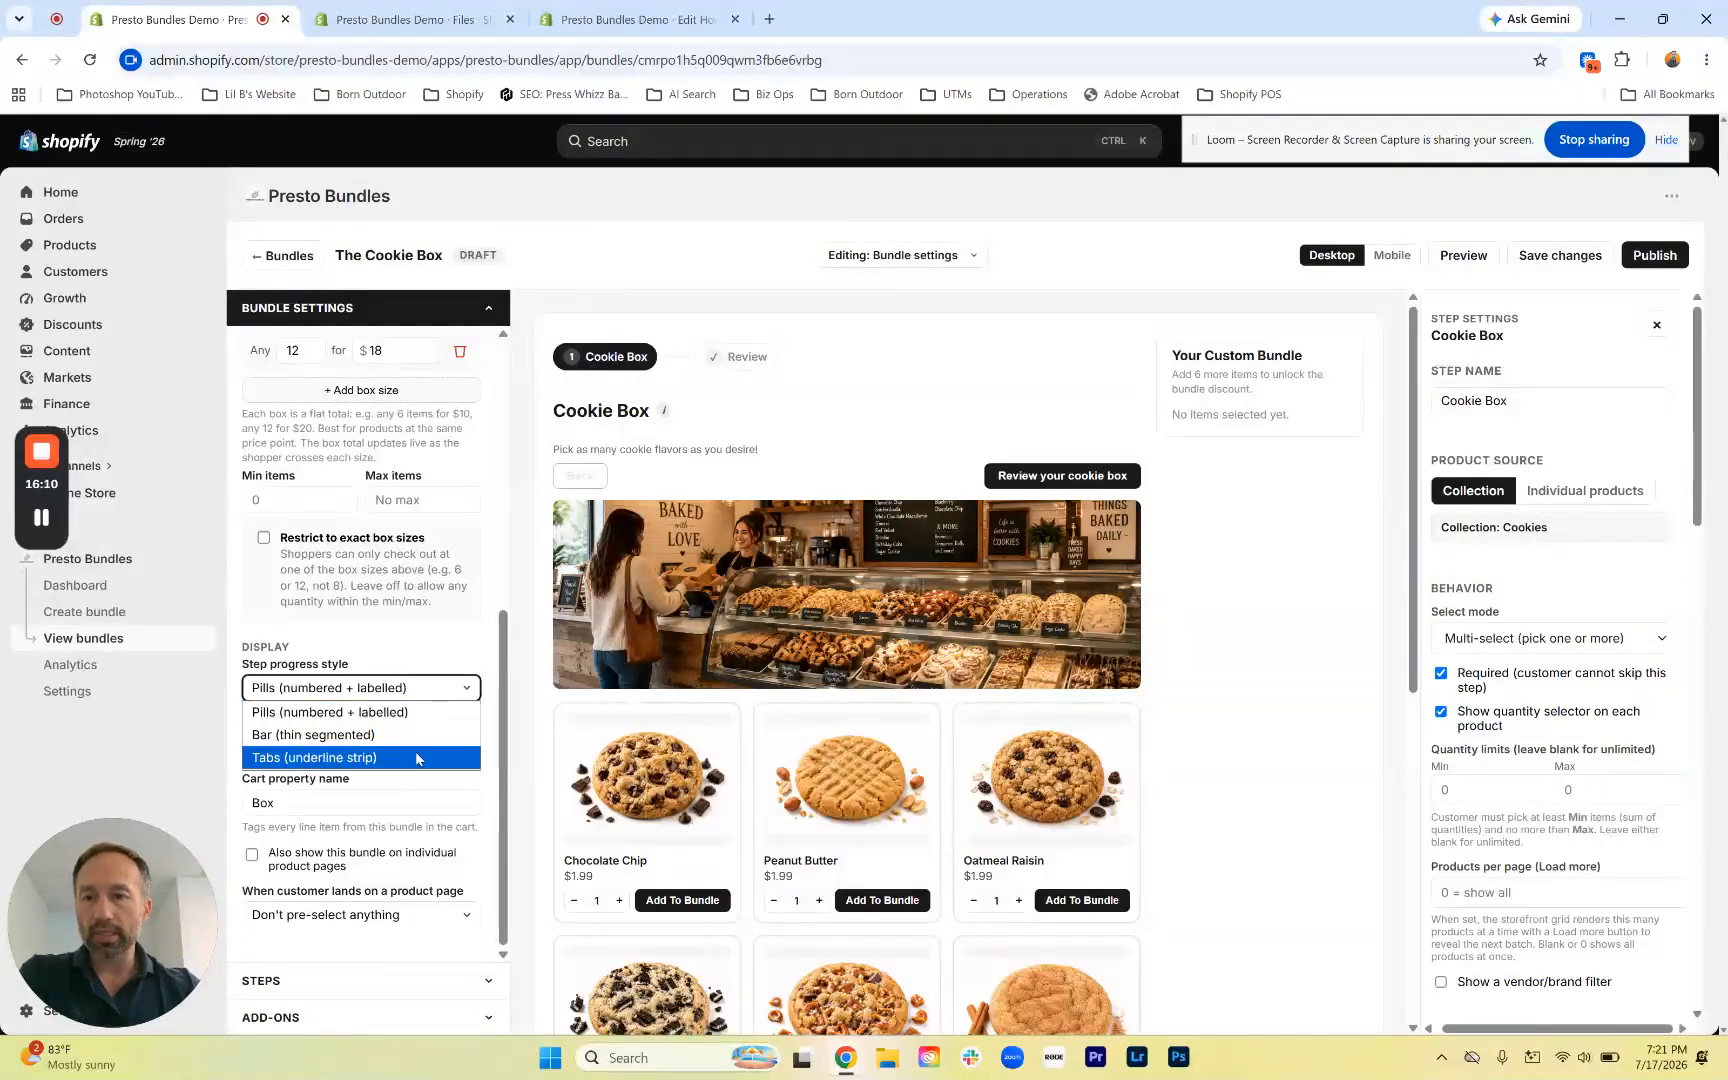
{"action": "left_click", "coordinate": [436, 638]}
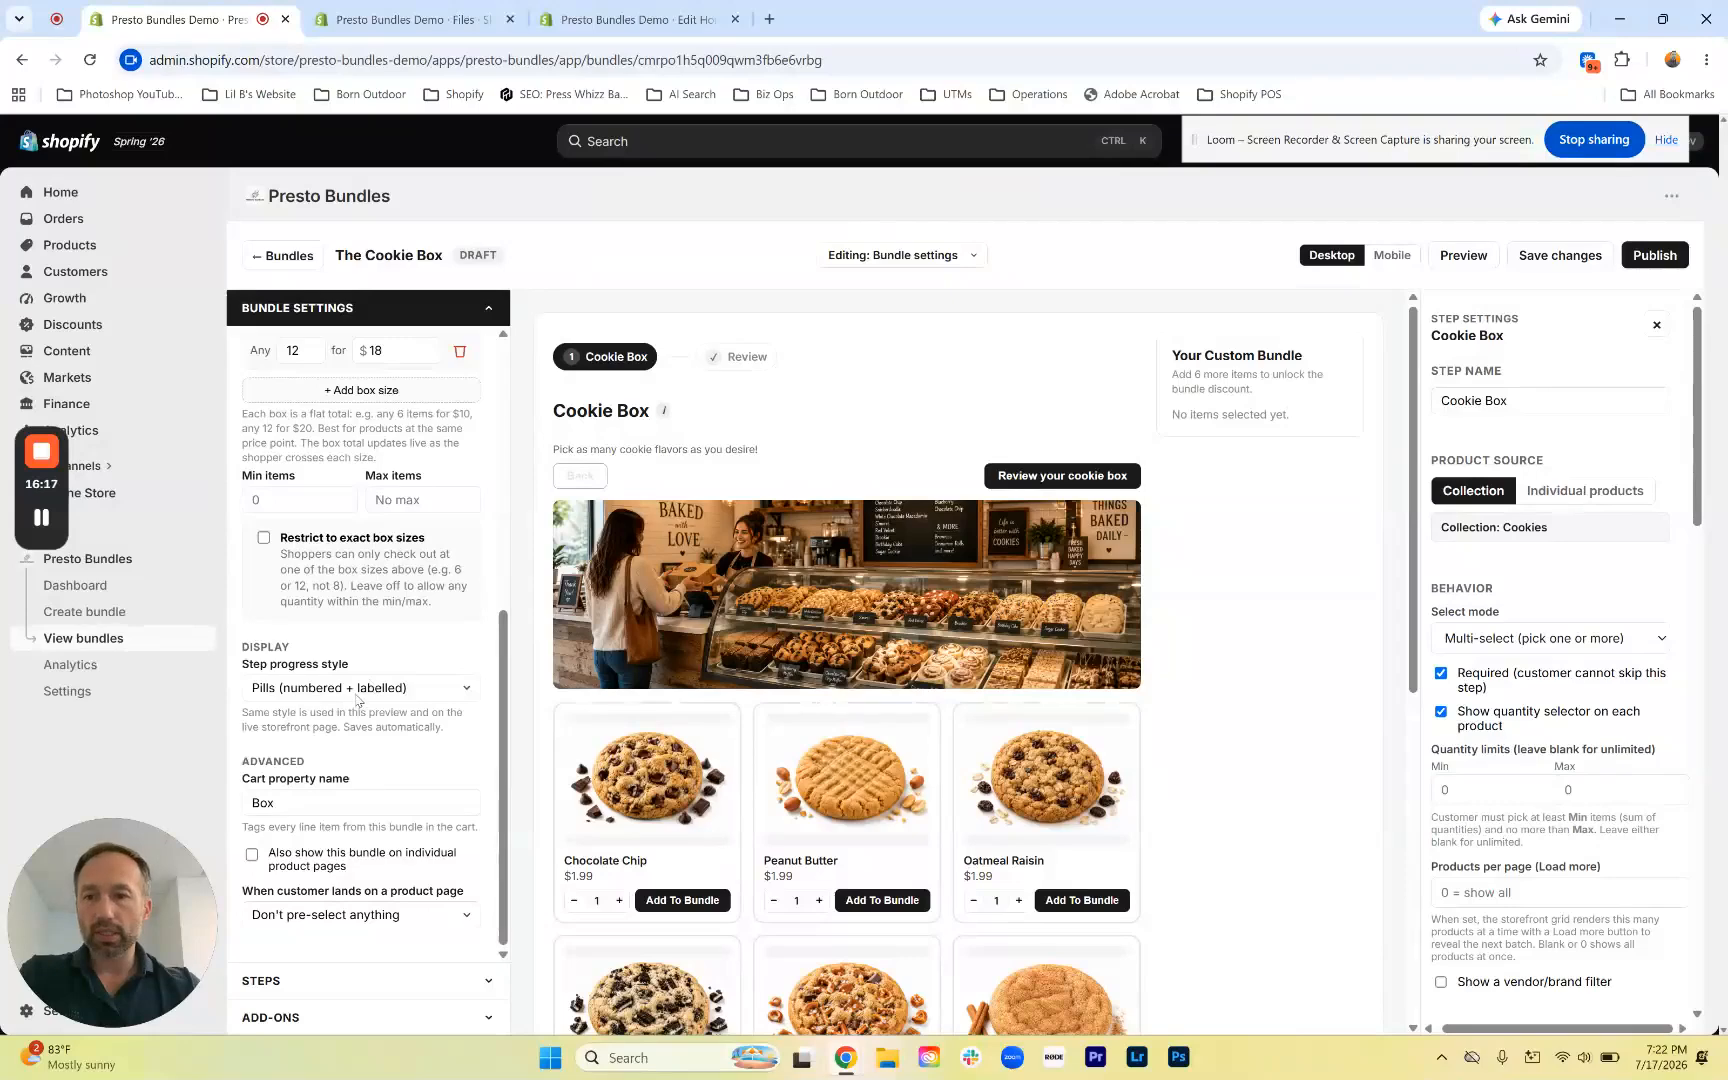
Change the bundle's cart property name to "Cookie Box"
{"action": "left_click", "coordinate": [288, 804]}
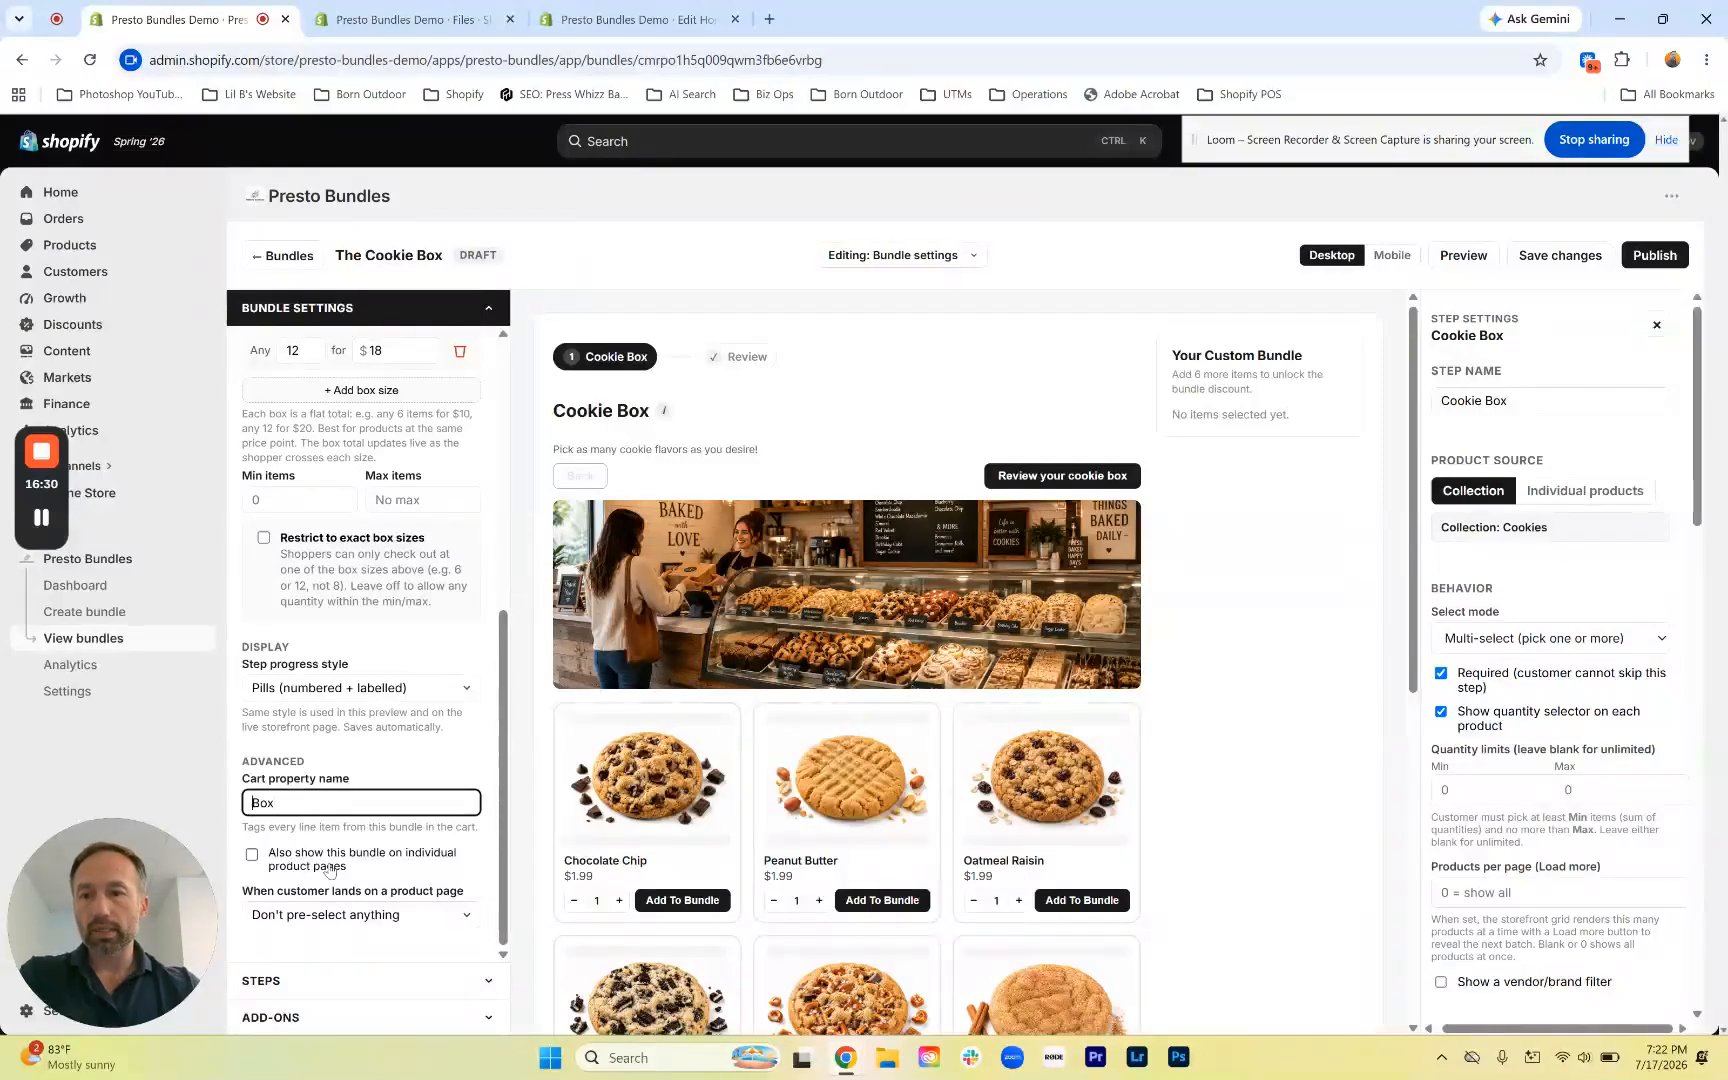
{"action": "type", "text": "Cookie"}
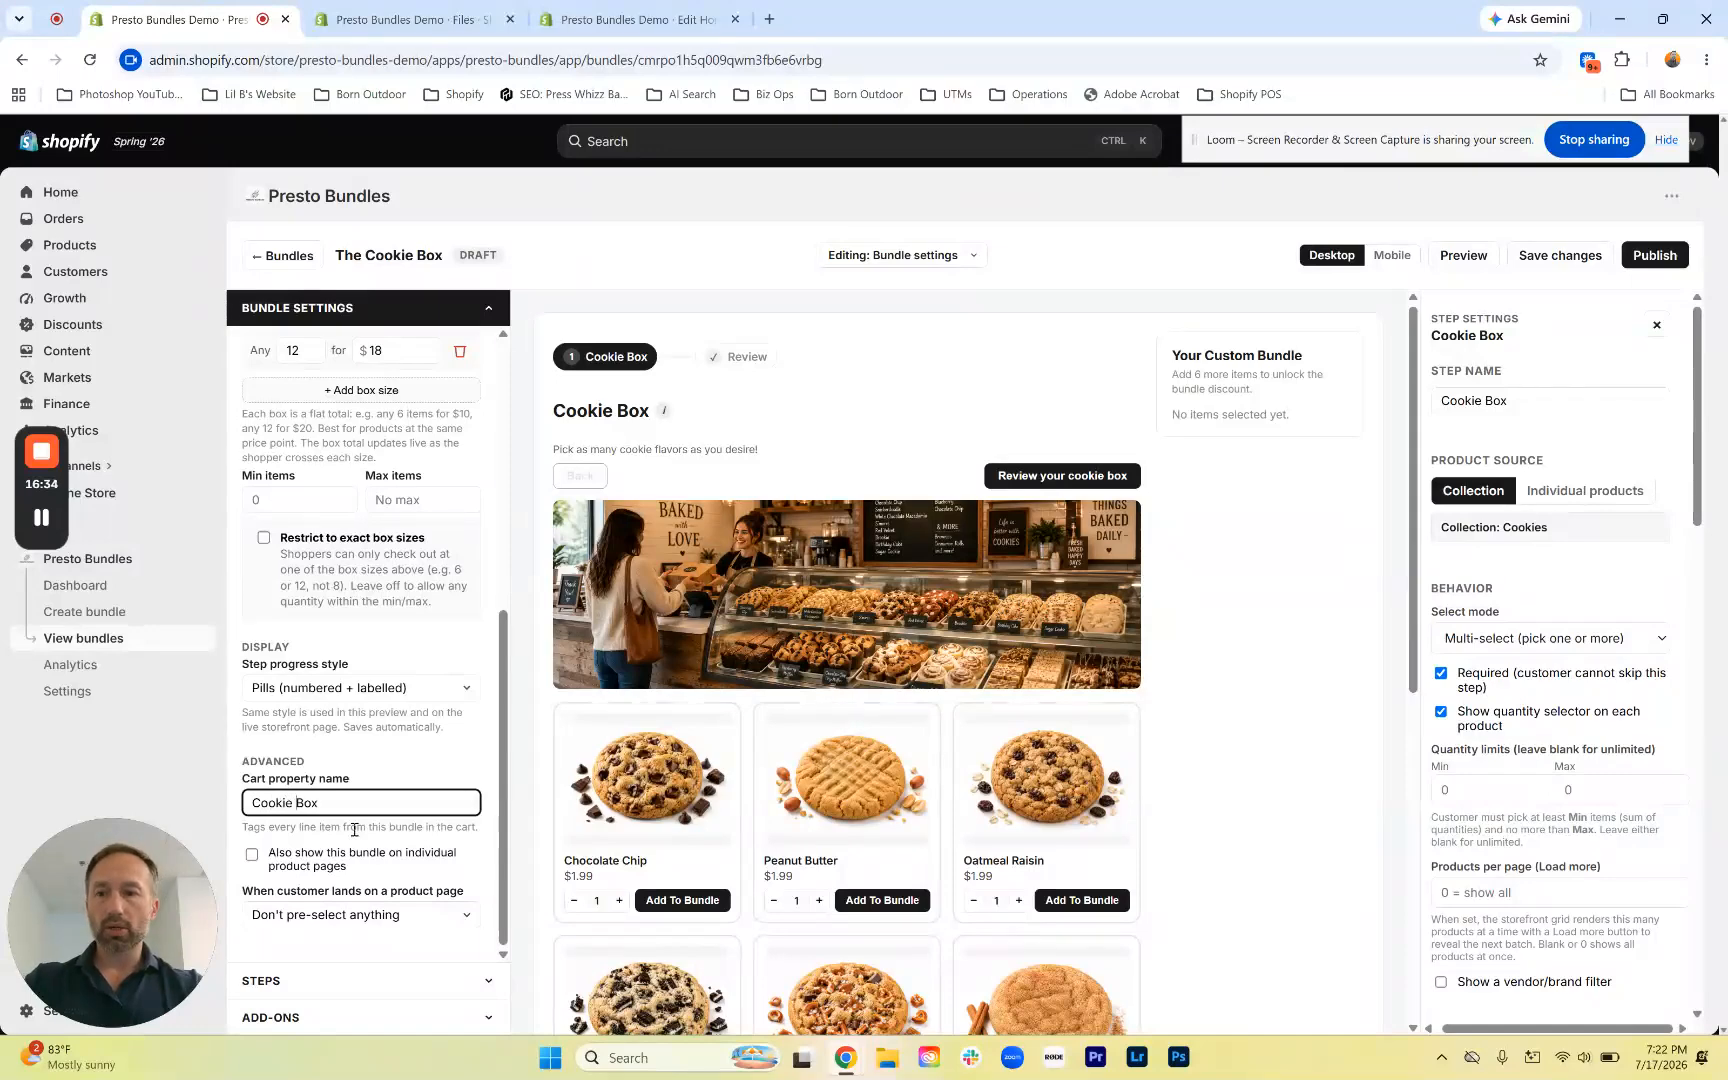
{"action": "left_click", "coordinate": [436, 759]}
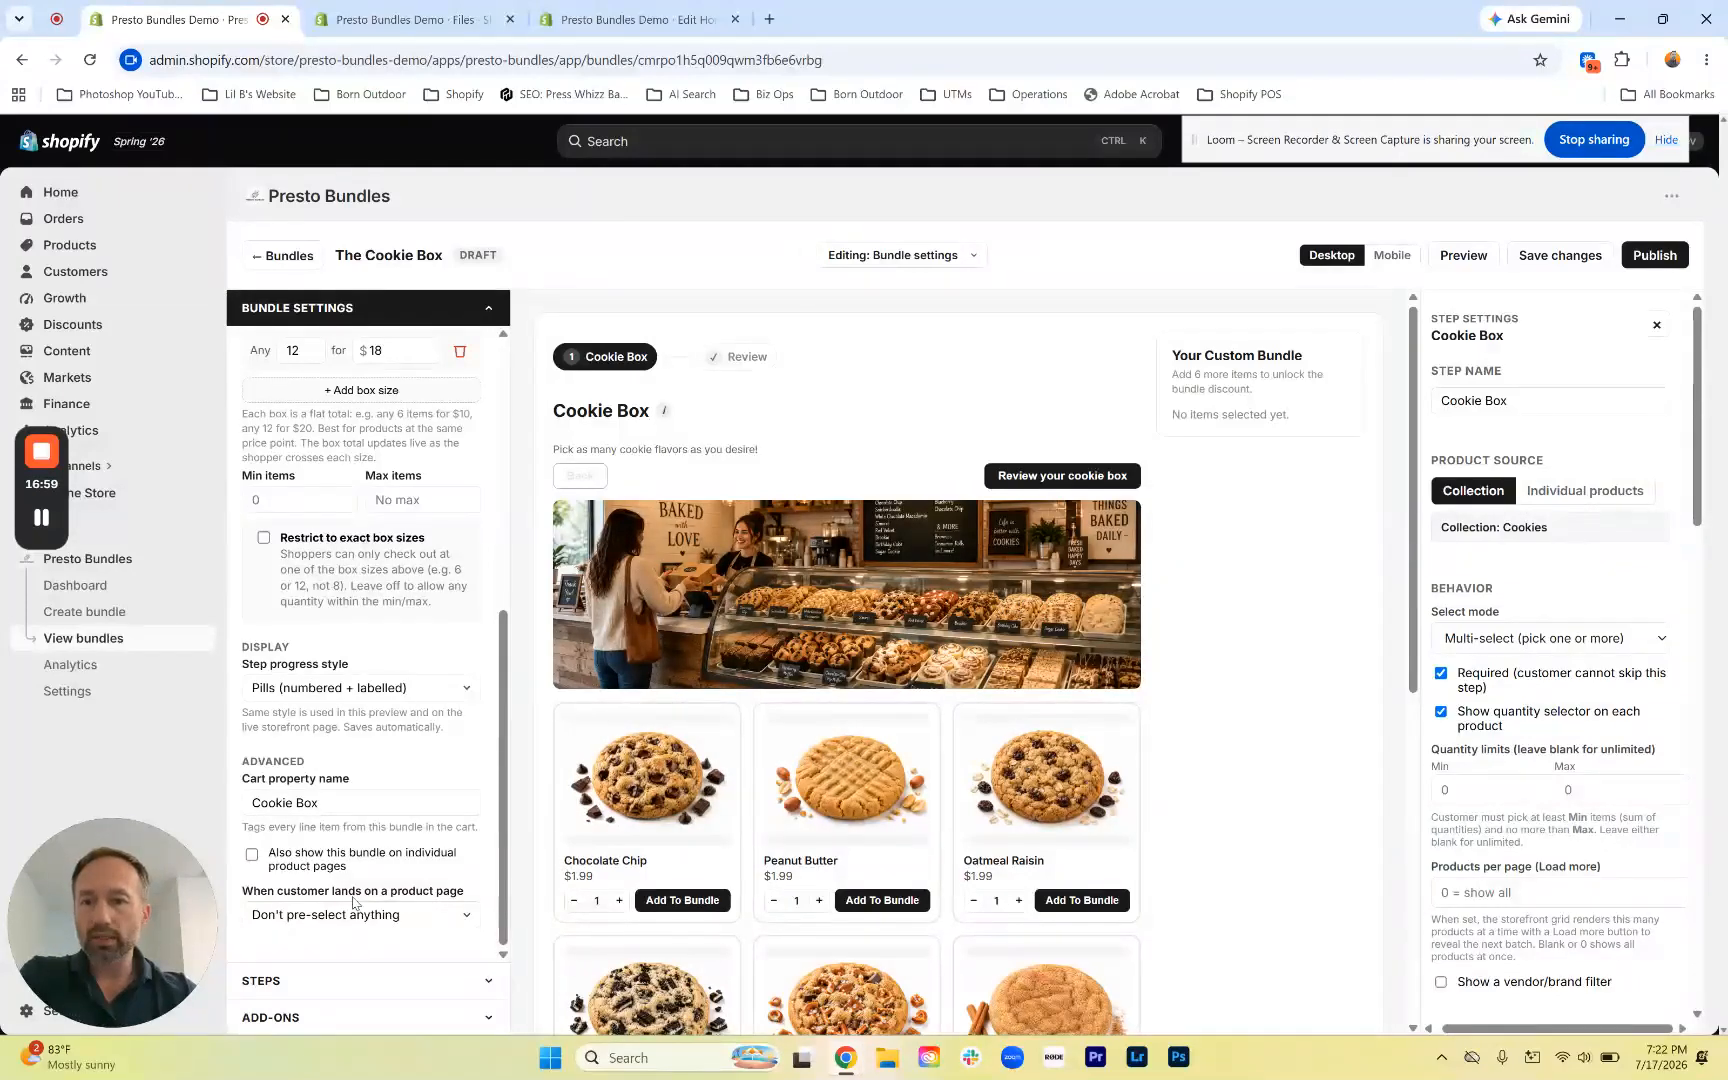
Examine the options for customers landing on a product page, keeping Don't pre-select anything
{"action": "left_click", "coordinate": [312, 918]}
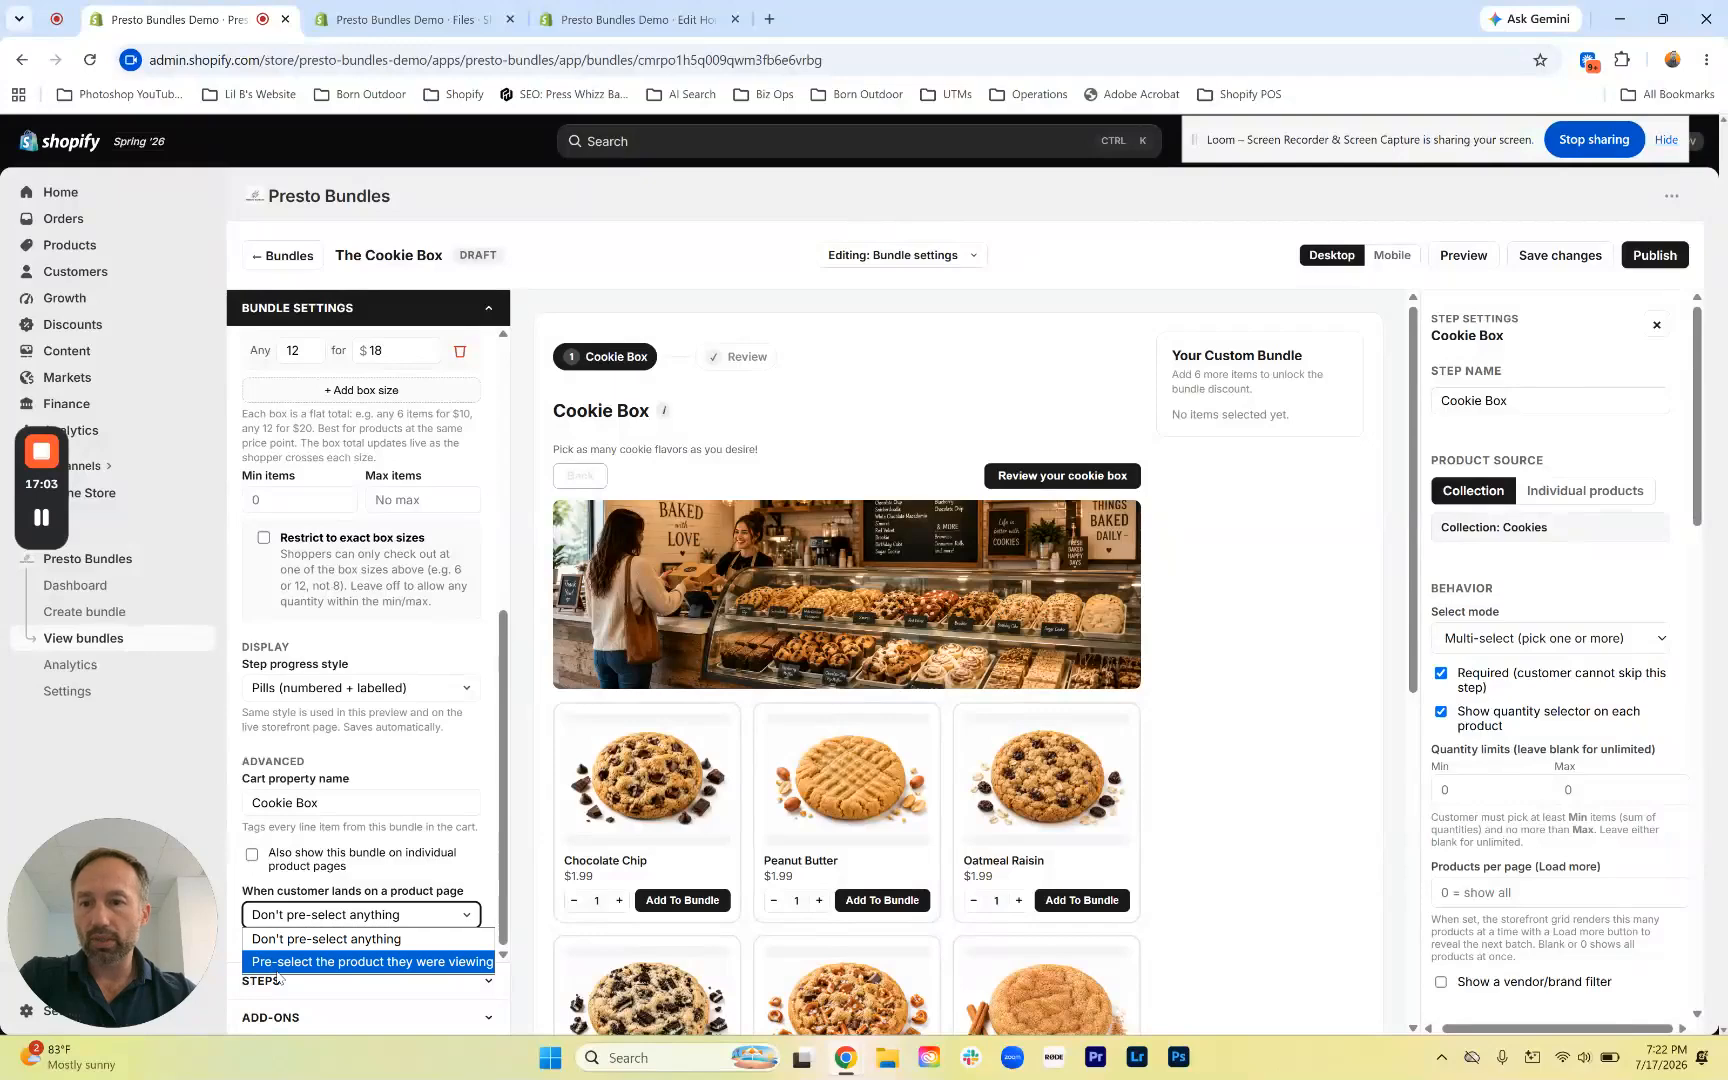
{"action": "left_click", "coordinate": [300, 938]}
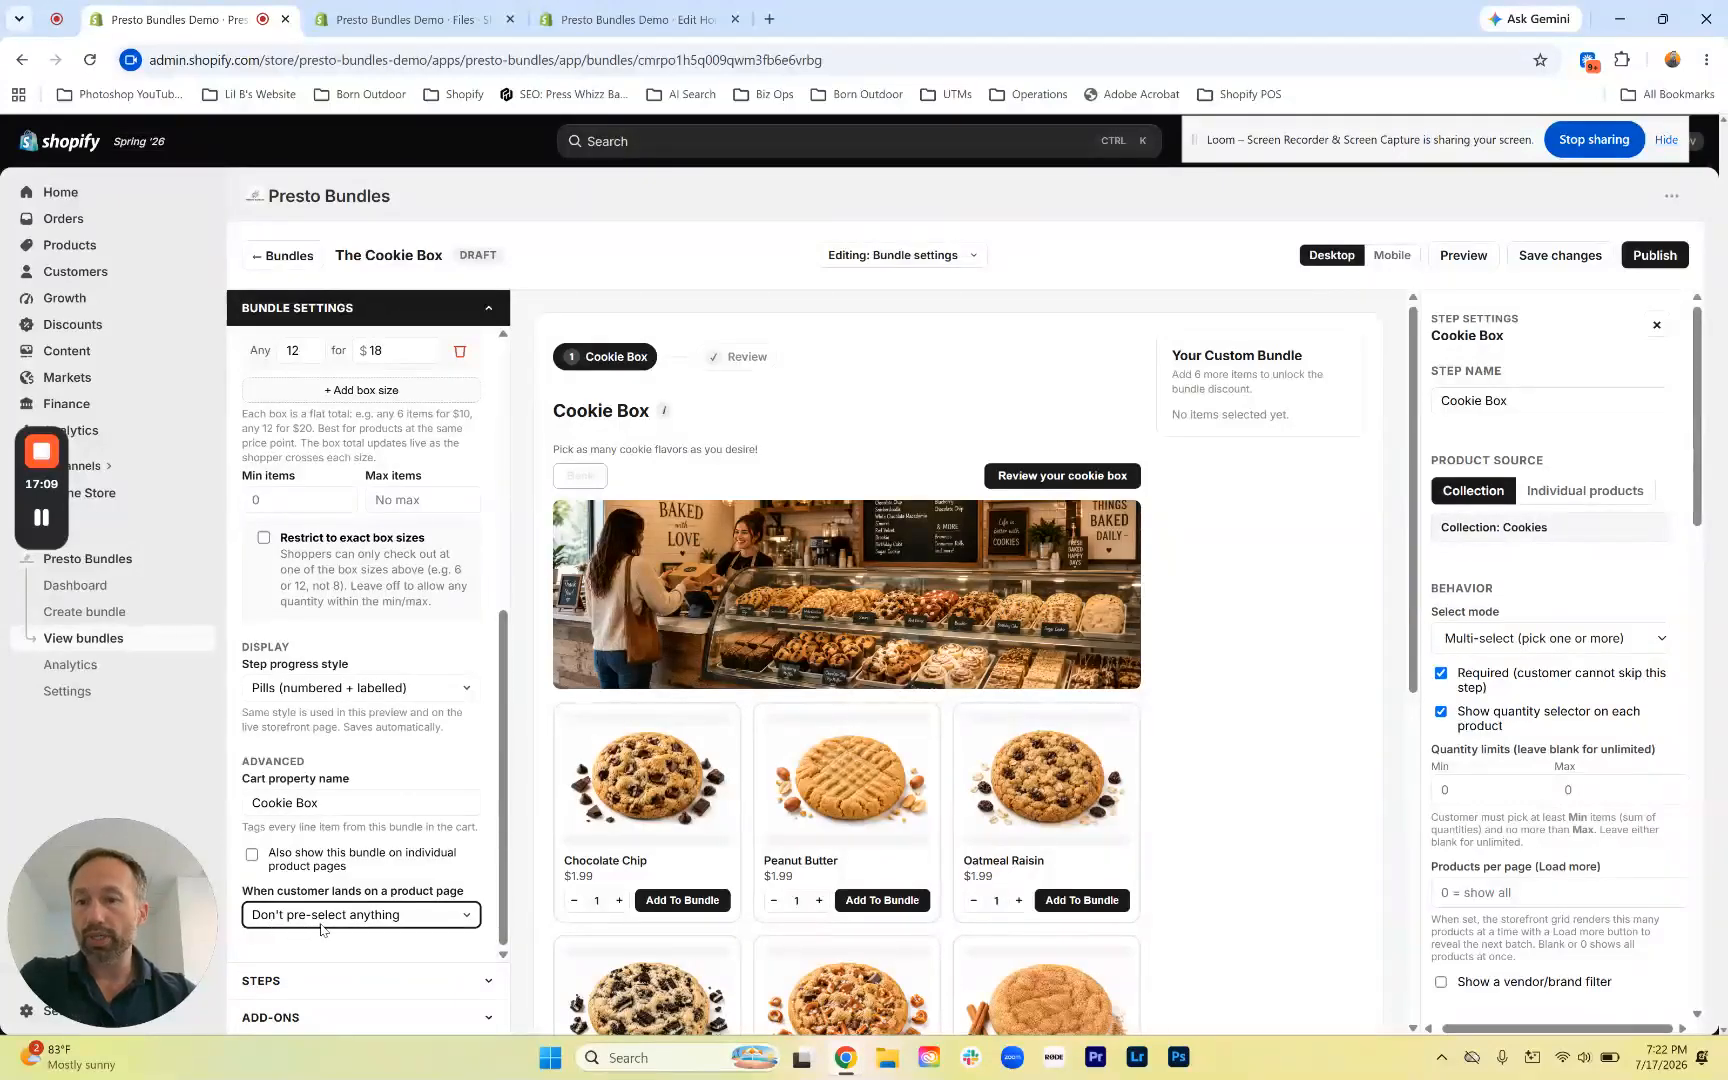
{"action": "left_click", "coordinate": [430, 868]}
{"action": "left_click", "coordinate": [430, 870]}
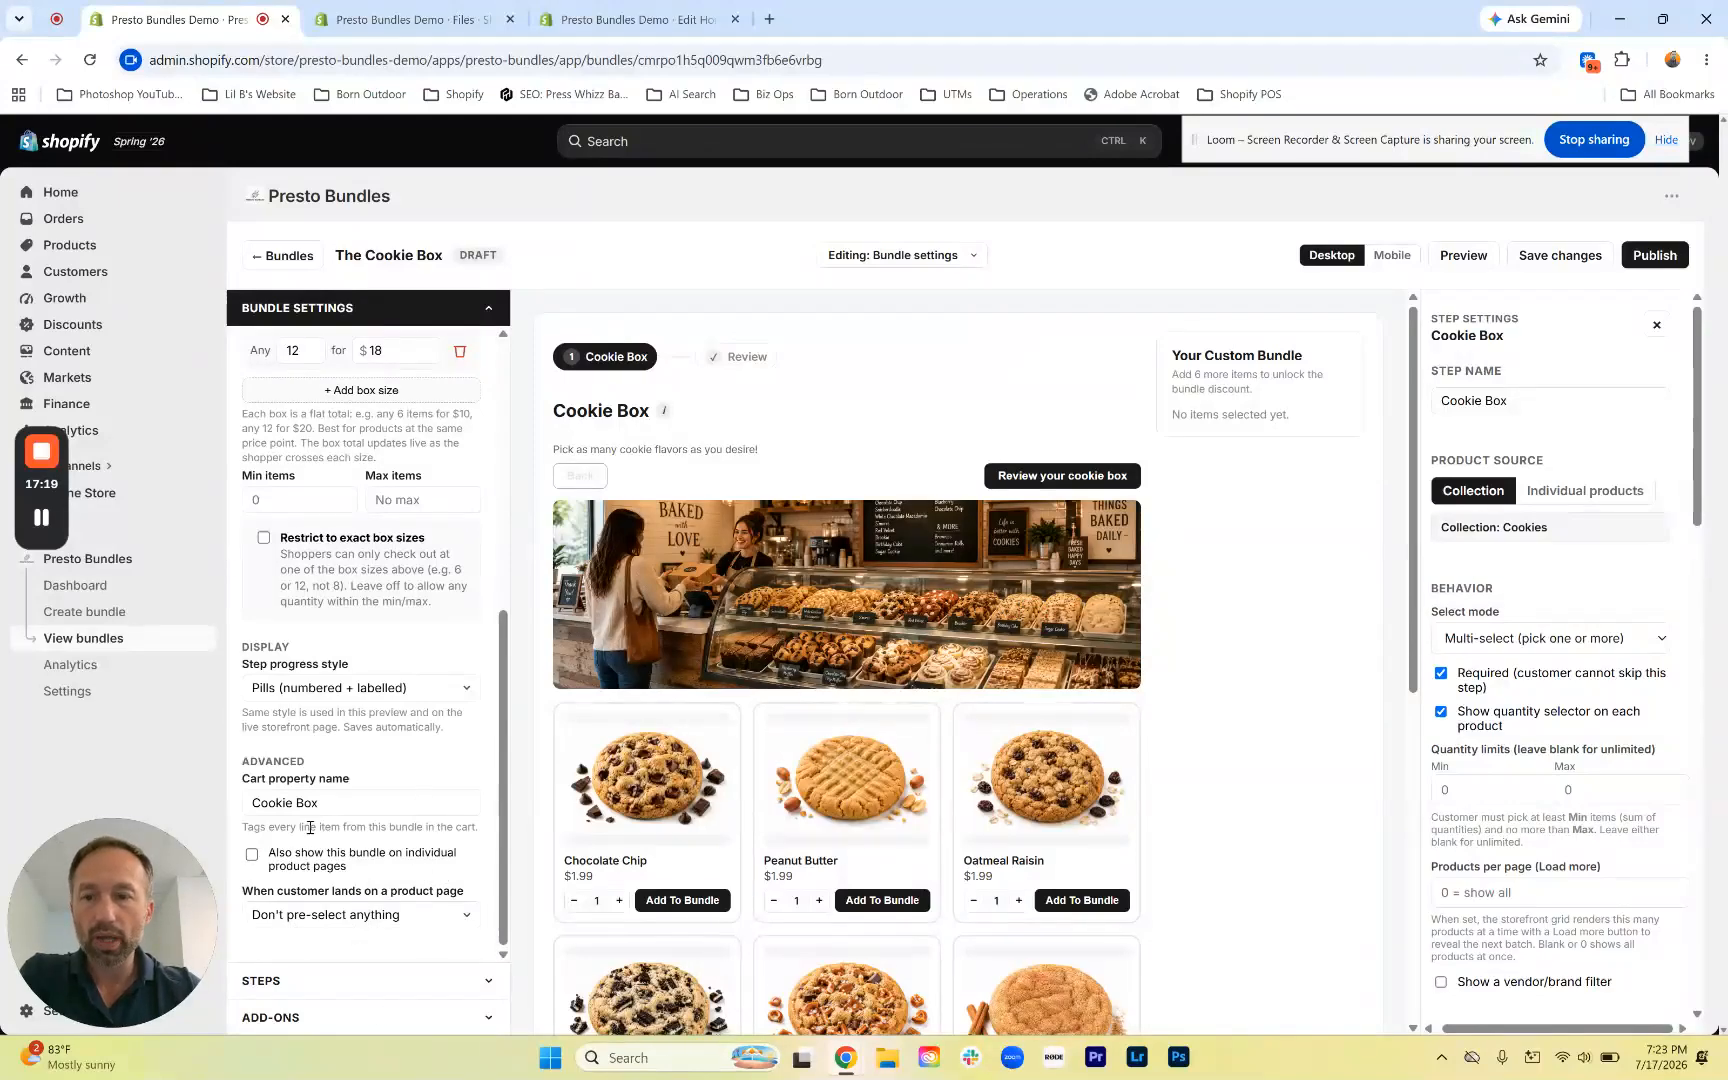
Collapse the bundle settings and look over the bundle's list of steps
{"action": "left_click", "coordinate": [371, 309]}
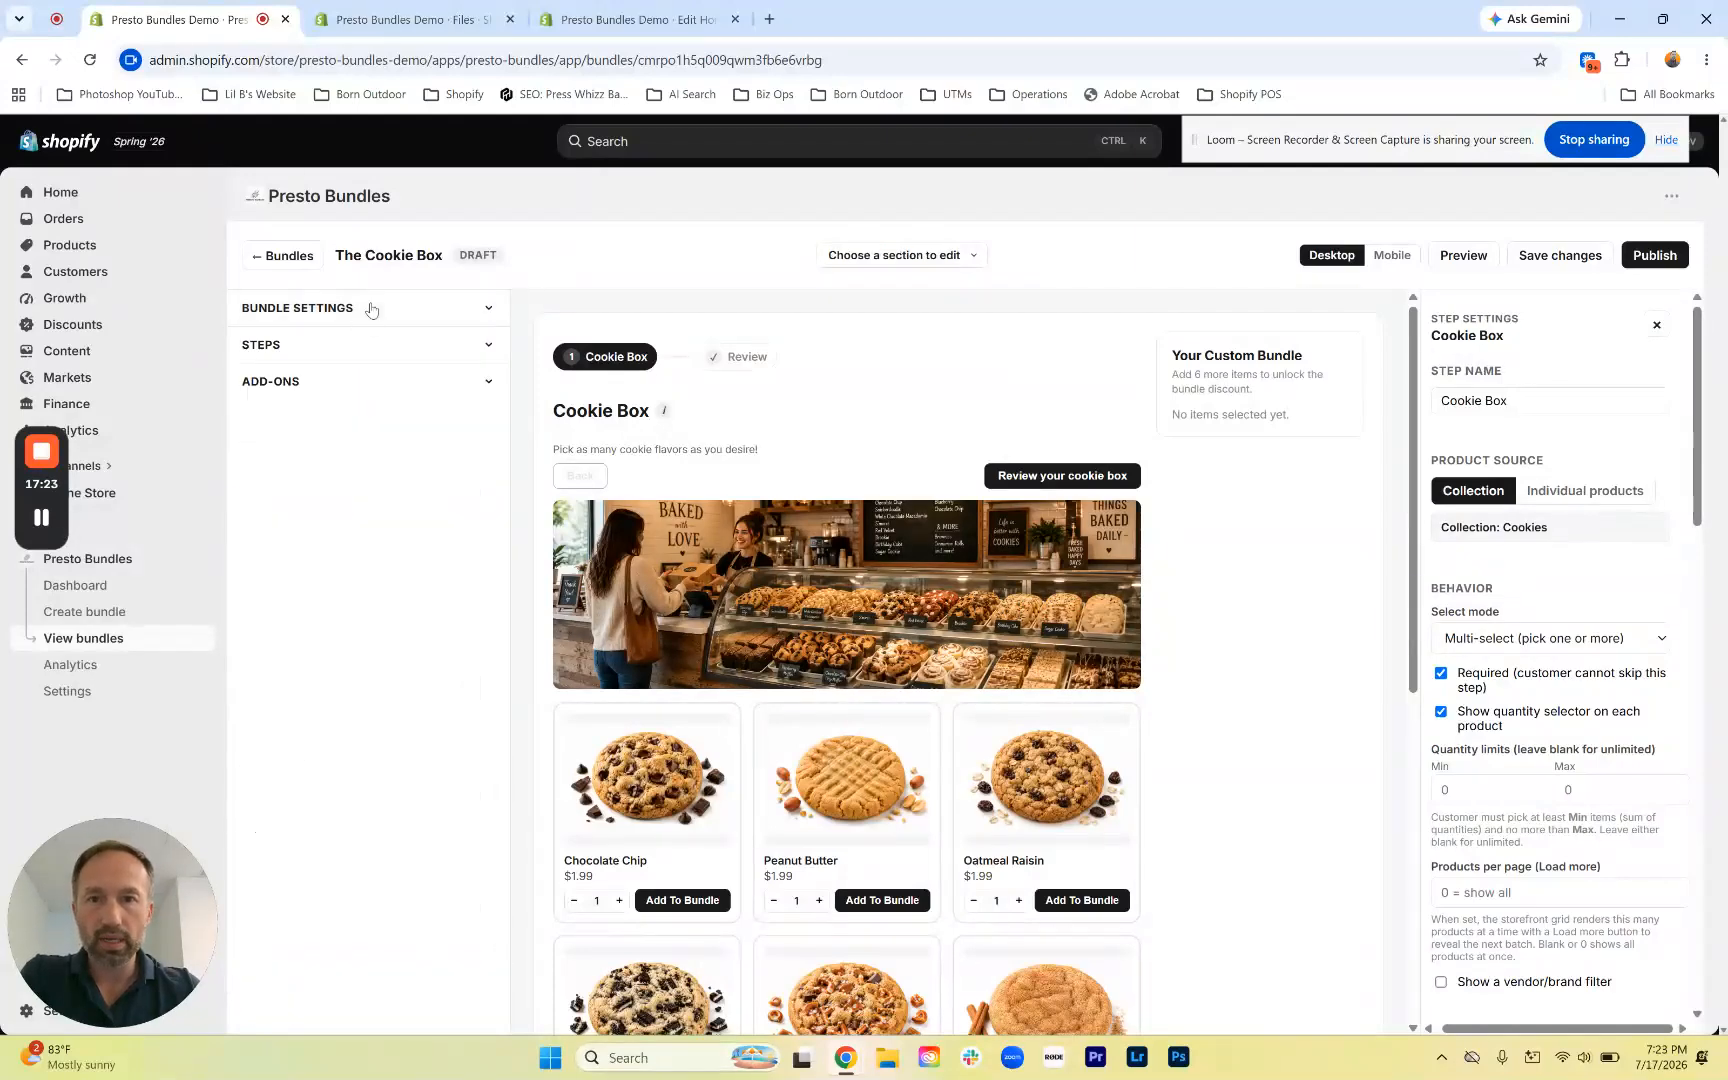
{"action": "left_click", "coordinate": [355, 355]}
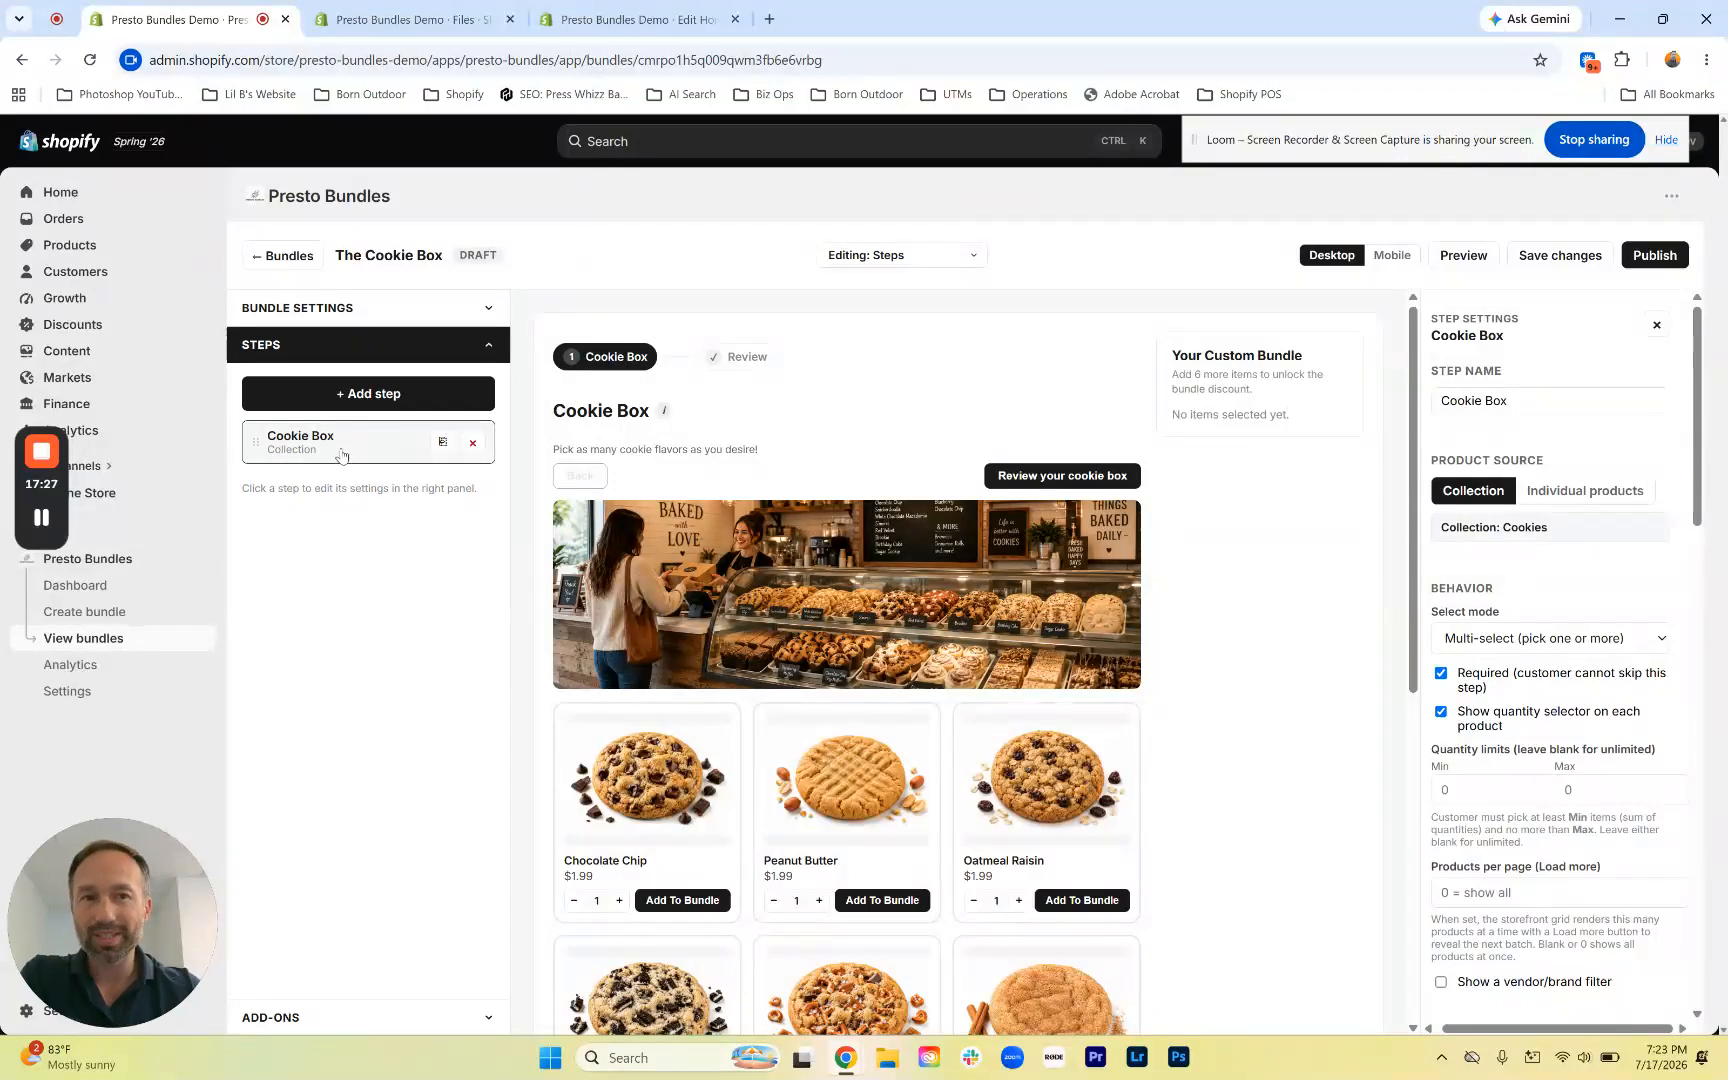
{"action": "left_click", "coordinate": [350, 346]}
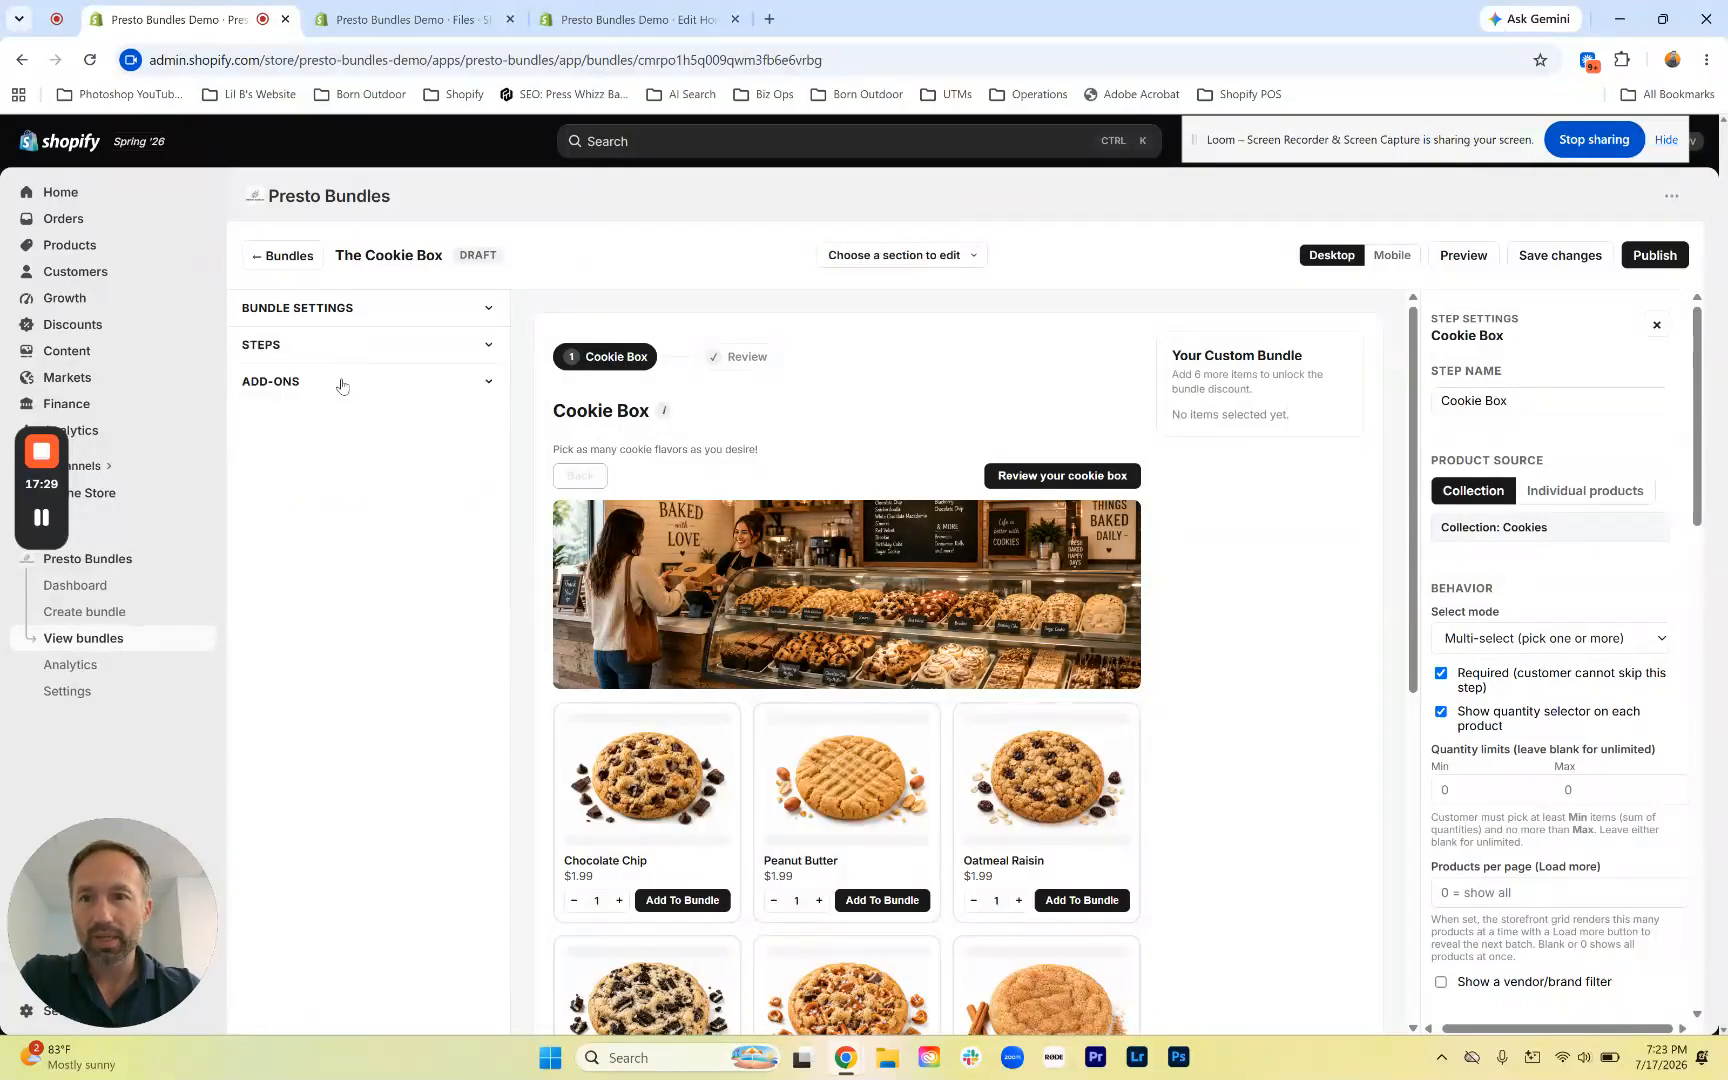
Add a cross-sell pop-up to the bundle's add-ons and name it "Baked Goods"
{"action": "left_click", "coordinate": [322, 388]}
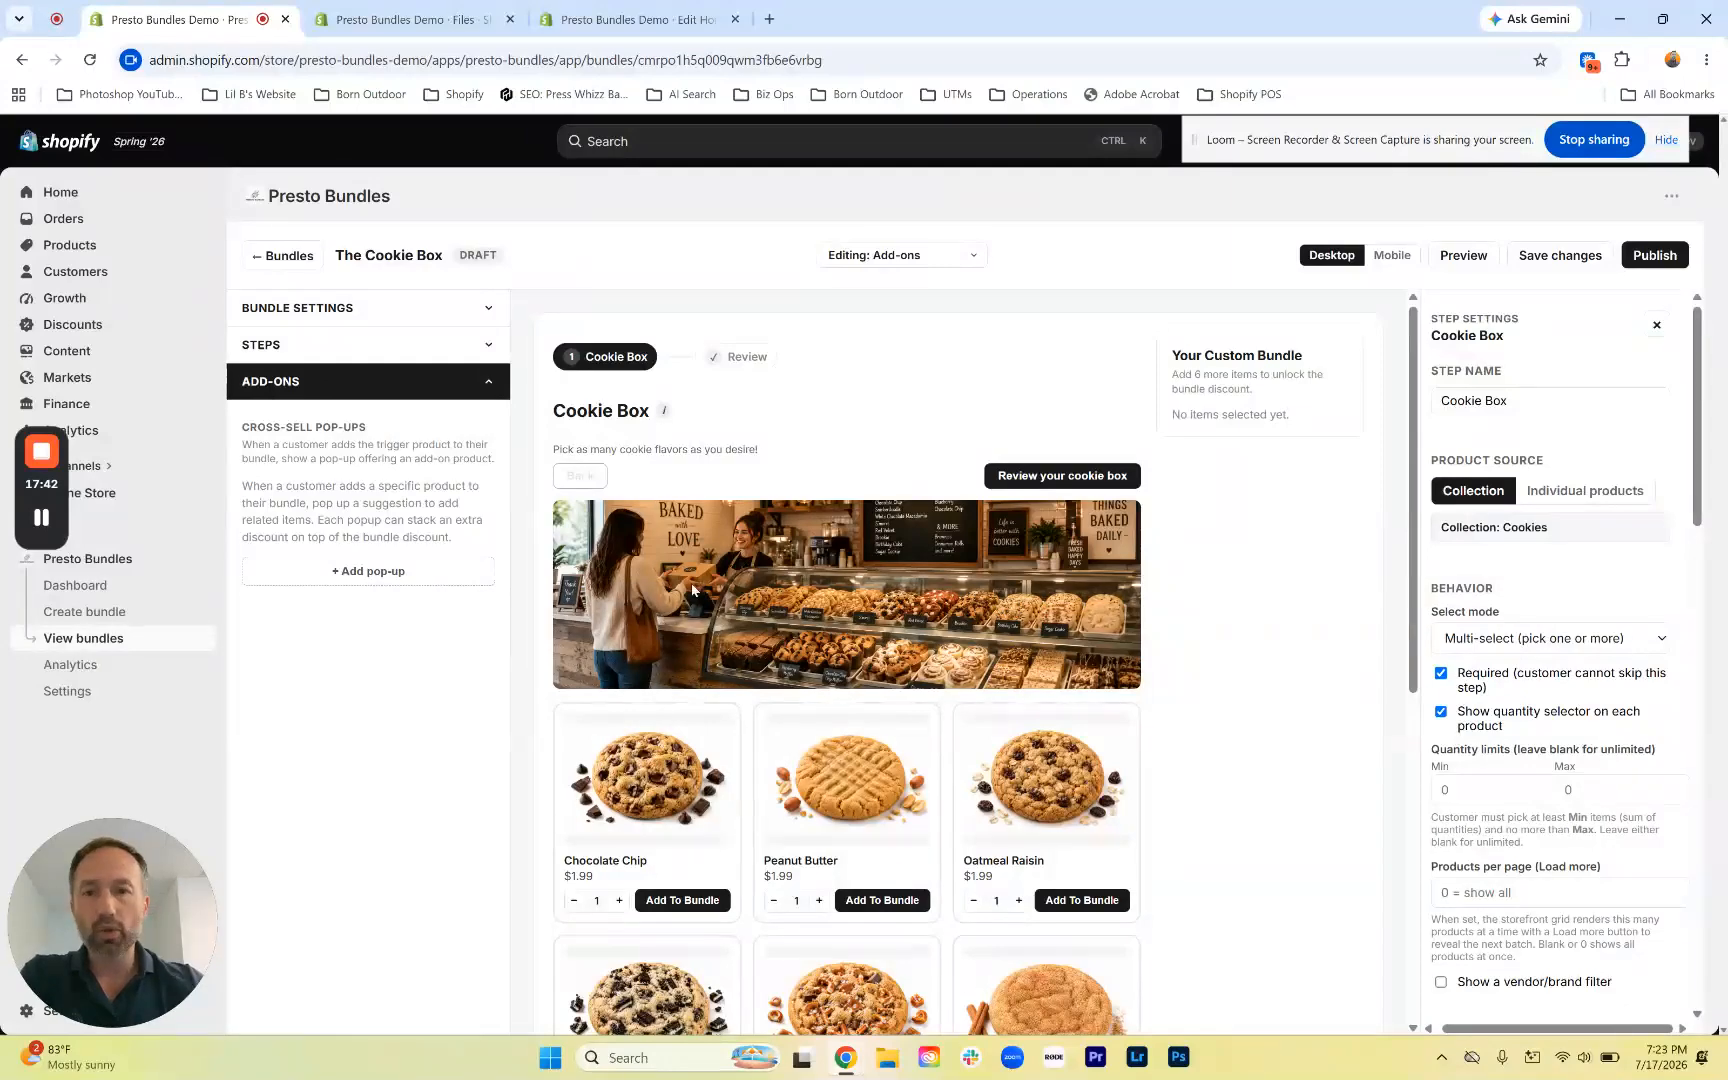
{"action": "left_click", "coordinate": [360, 579]}
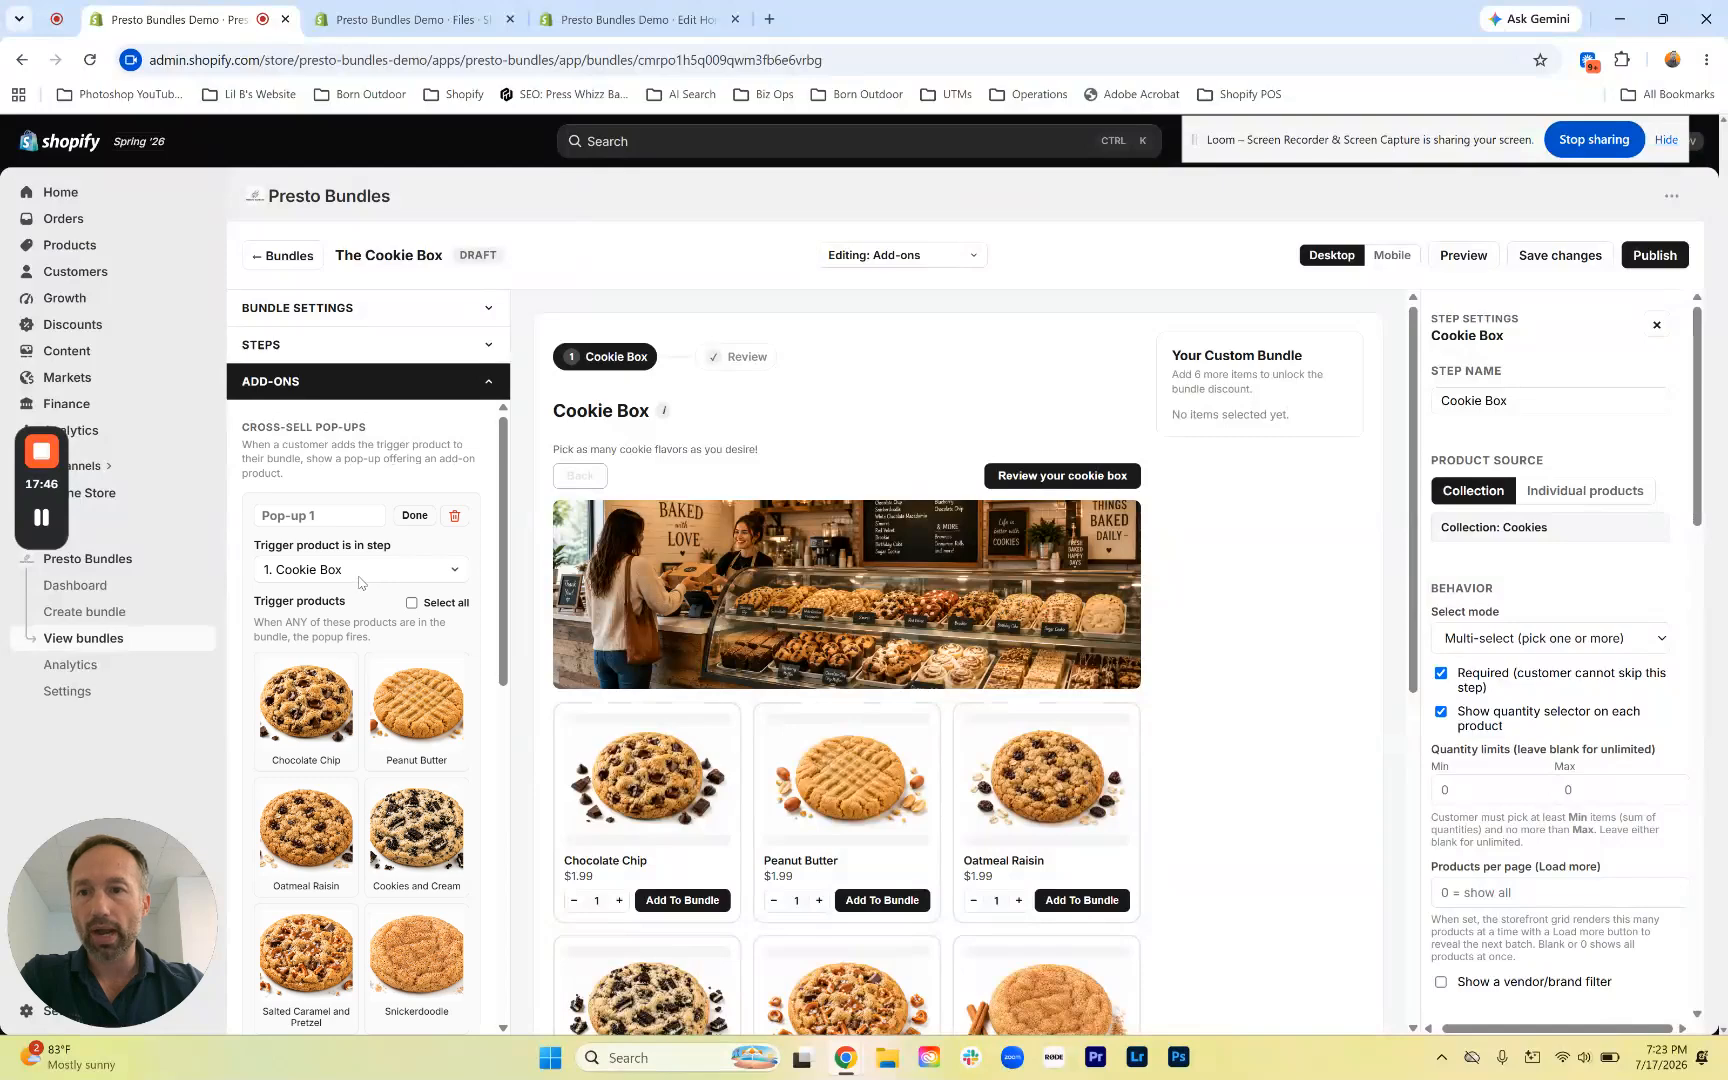
{"action": "left_click", "coordinate": [337, 514]}
{"action": "type", "text": "Baked Goods"}
{"action": "left_click", "coordinate": [398, 543]}
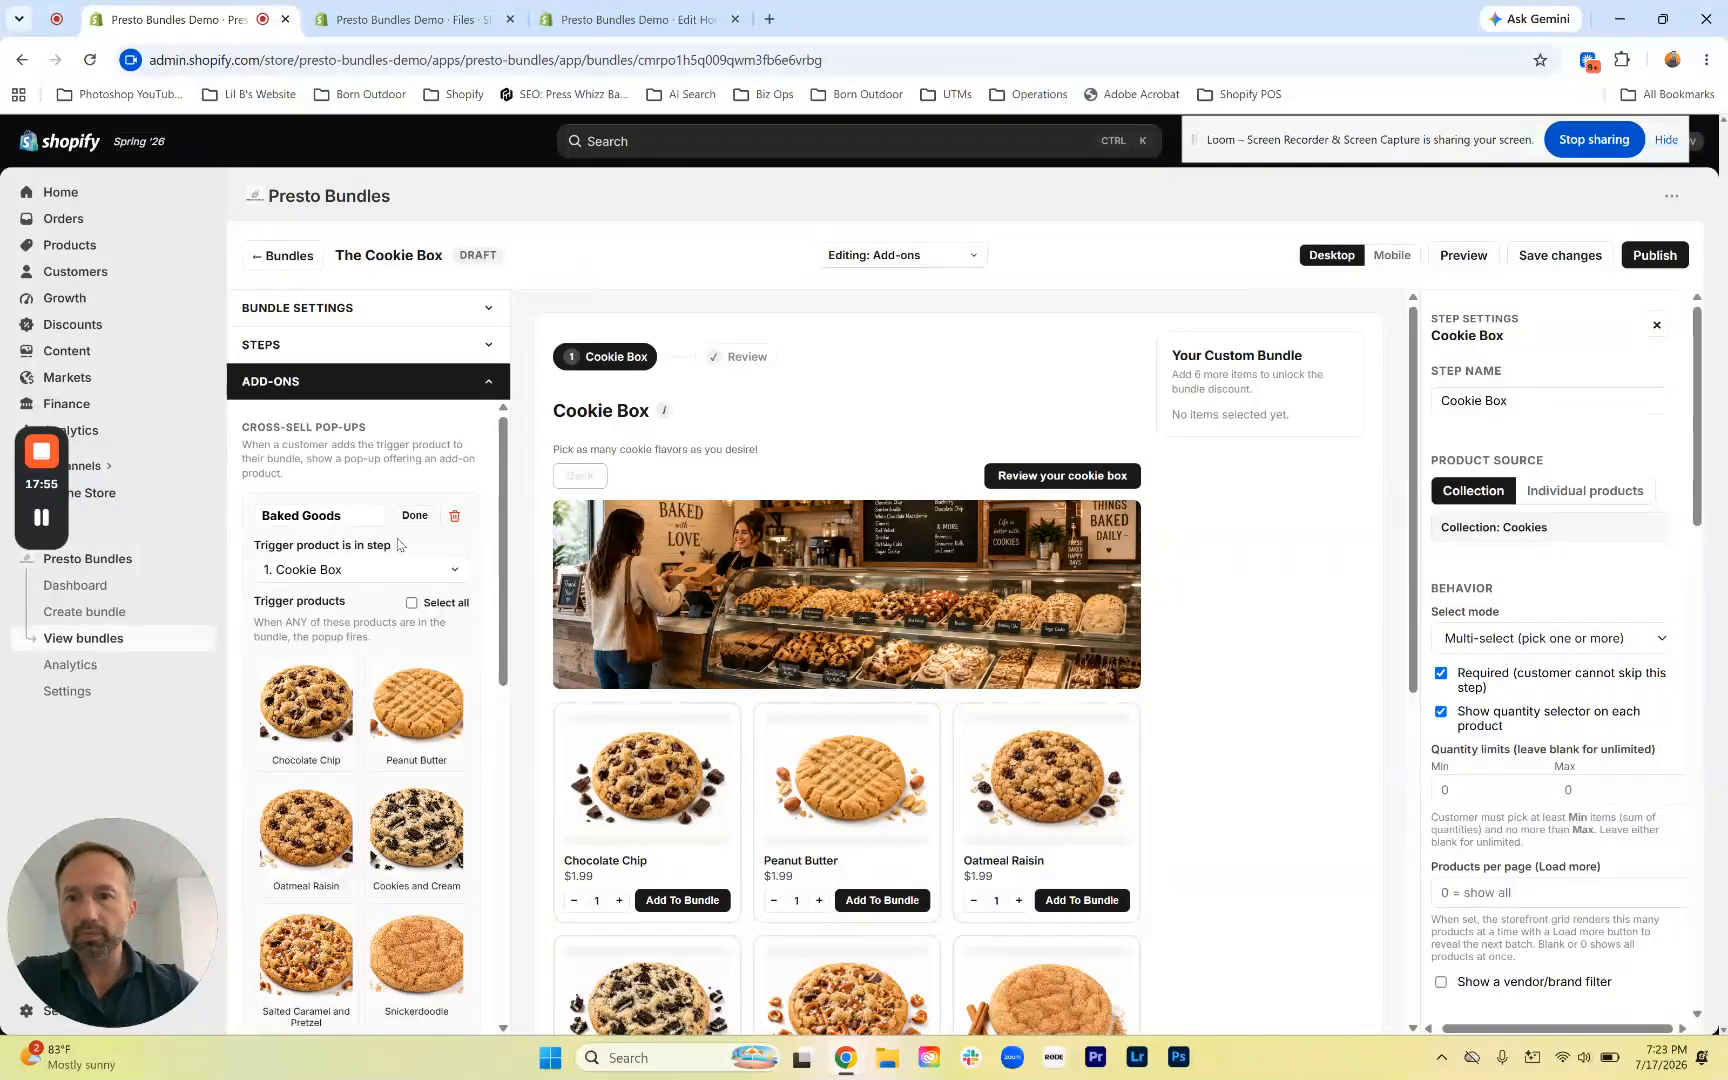
Pick Chocolate Chip, Peanut Butter, Oatmeal Raisin, Cookies and Cream, S'mores and Red Velvet individually as trigger products
{"action": "scroll", "coordinate": [319, 620], "scroll_direction": "down", "scroll_amount": 1}
{"action": "left_click", "coordinate": [313, 626]}
{"action": "left_click", "coordinate": [405, 627]}
{"action": "left_click", "coordinate": [303, 742]}
{"action": "left_click", "coordinate": [388, 745]}
{"action": "scroll", "coordinate": [395, 740], "scroll_direction": "down", "scroll_amount": 3}
{"action": "left_click", "coordinate": [400, 725]}
{"action": "left_click", "coordinate": [412, 822]}
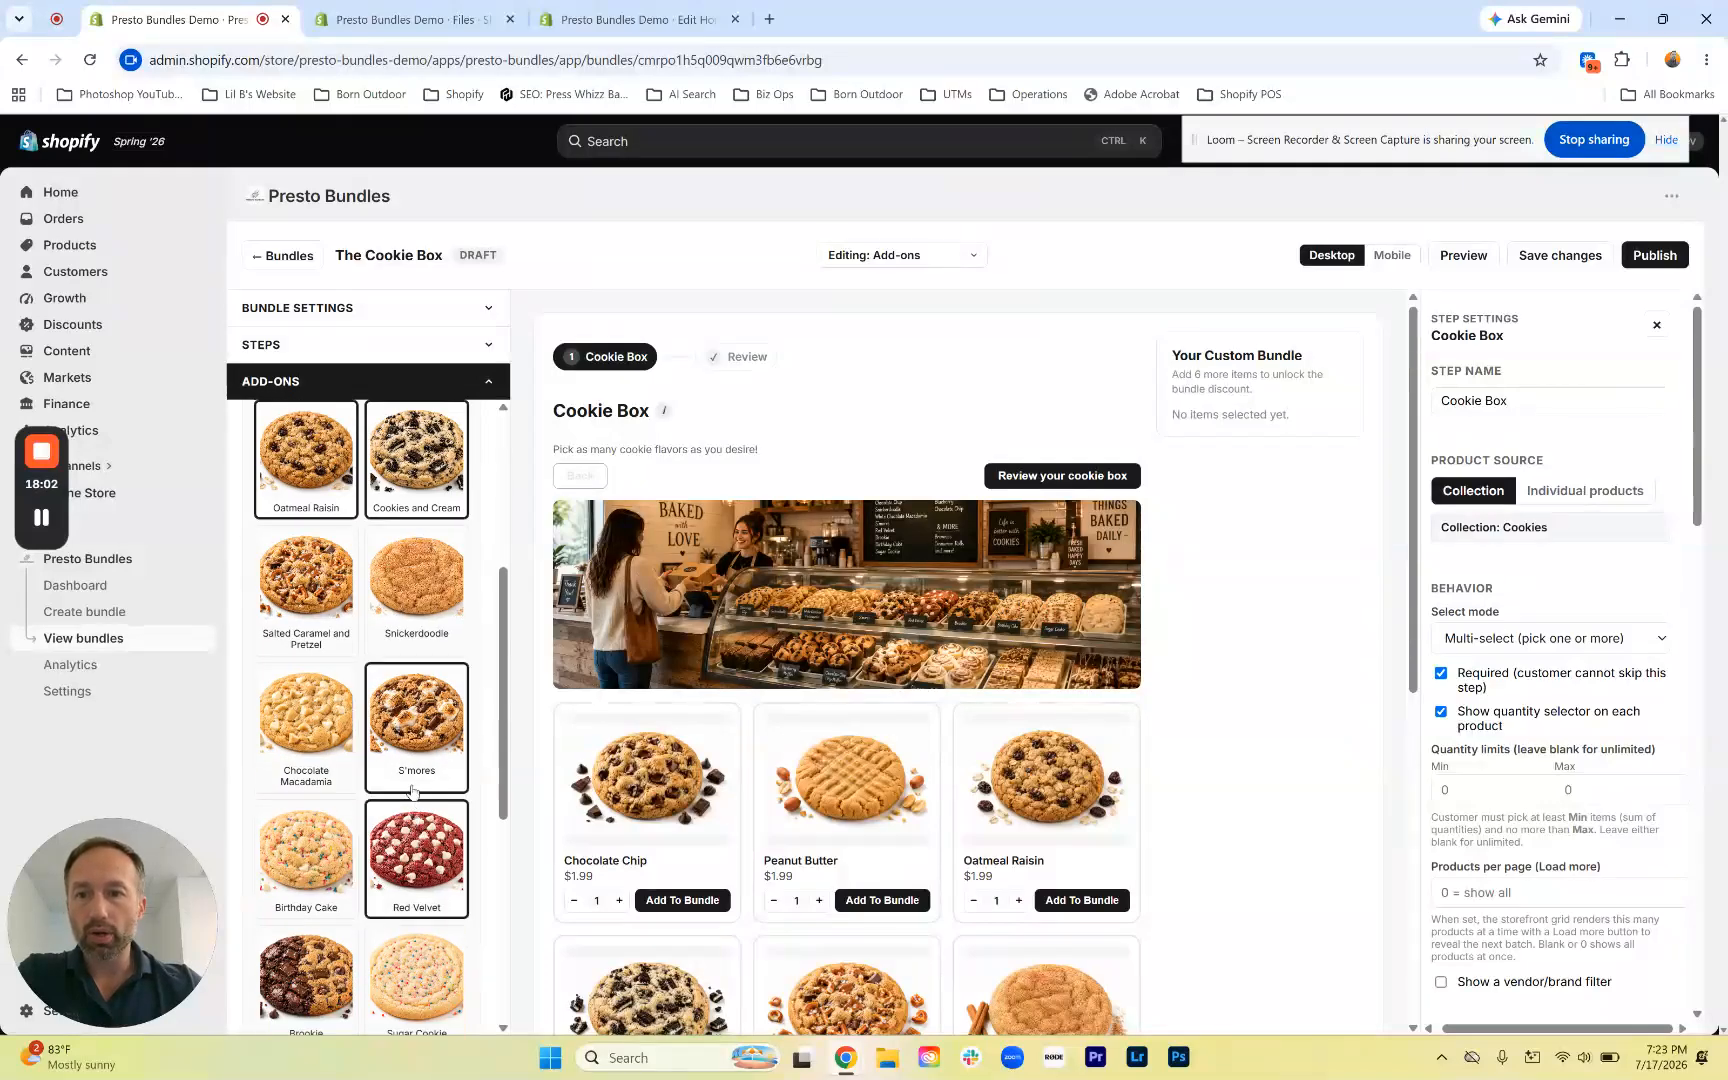
Select all products in the Cookie Box step as triggers for the Baked Goods pop-up
{"action": "scroll", "coordinate": [273, 835], "scroll_direction": "up", "scroll_amount": 4}
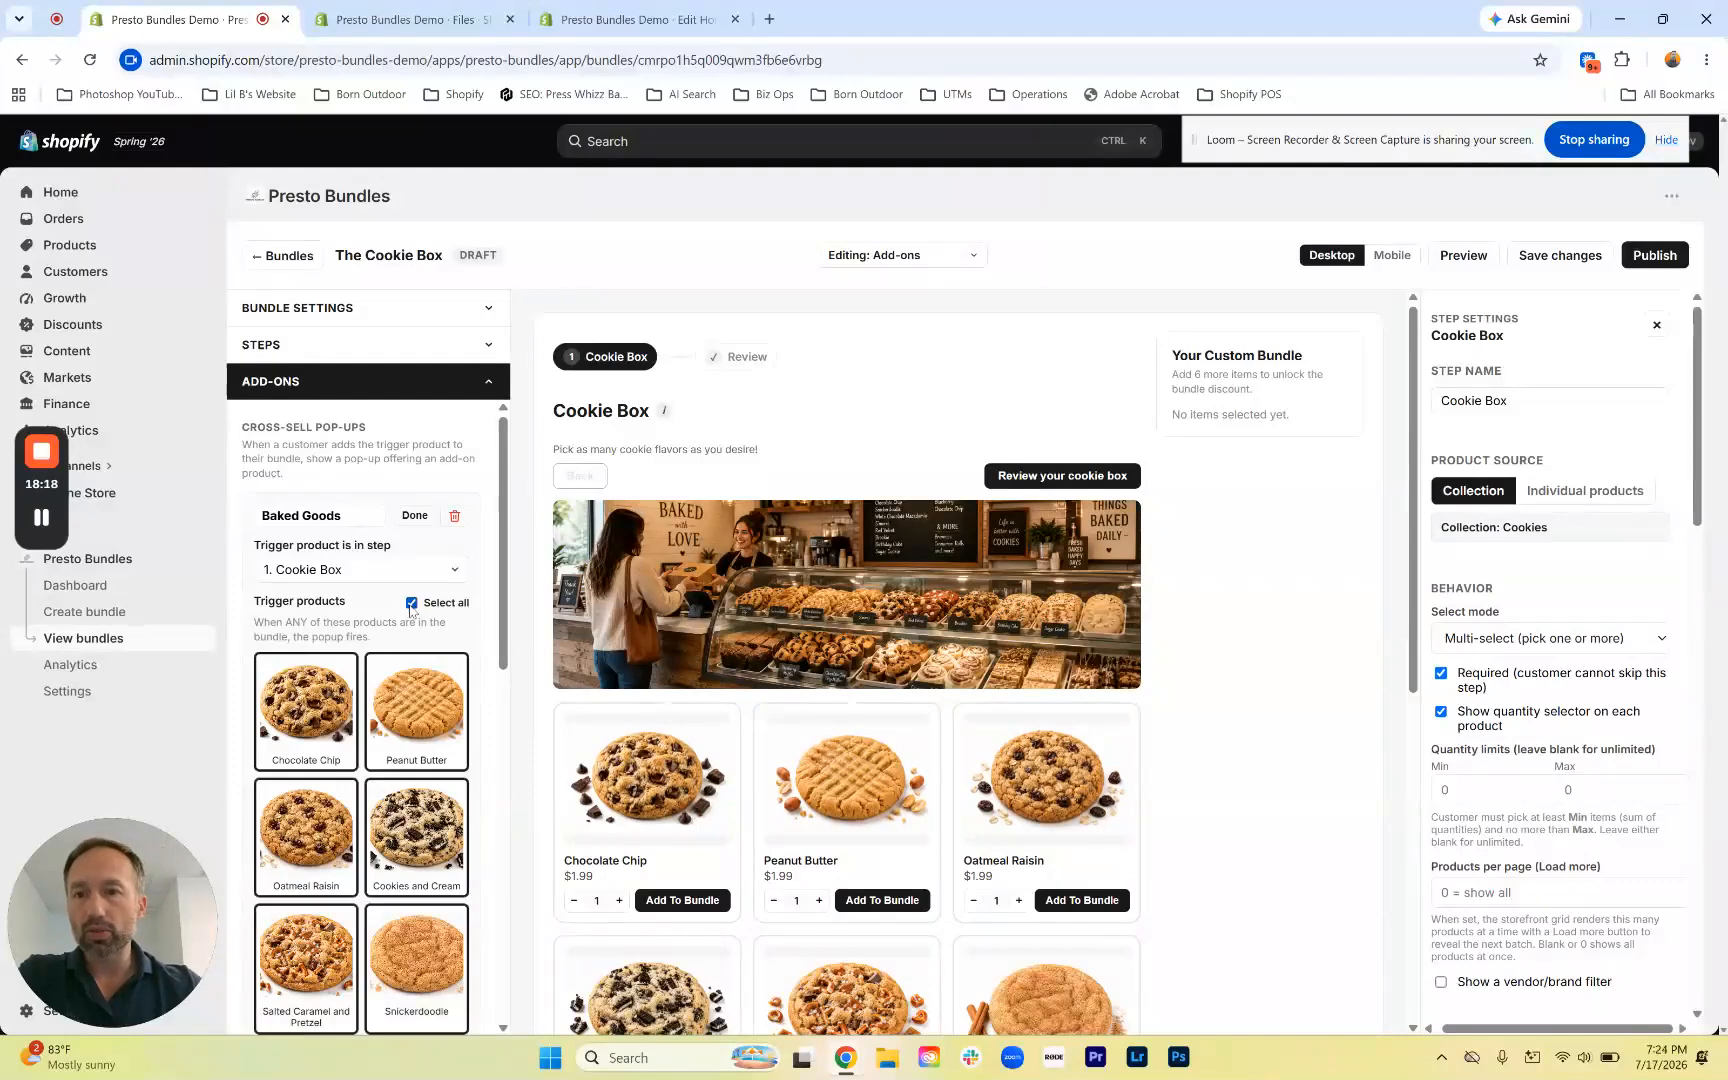
{"action": "scroll", "coordinate": [410, 605], "scroll_direction": "down", "scroll_amount": 3}
{"action": "scroll", "coordinate": [406, 623], "scroll_direction": "down", "scroll_amount": 3}
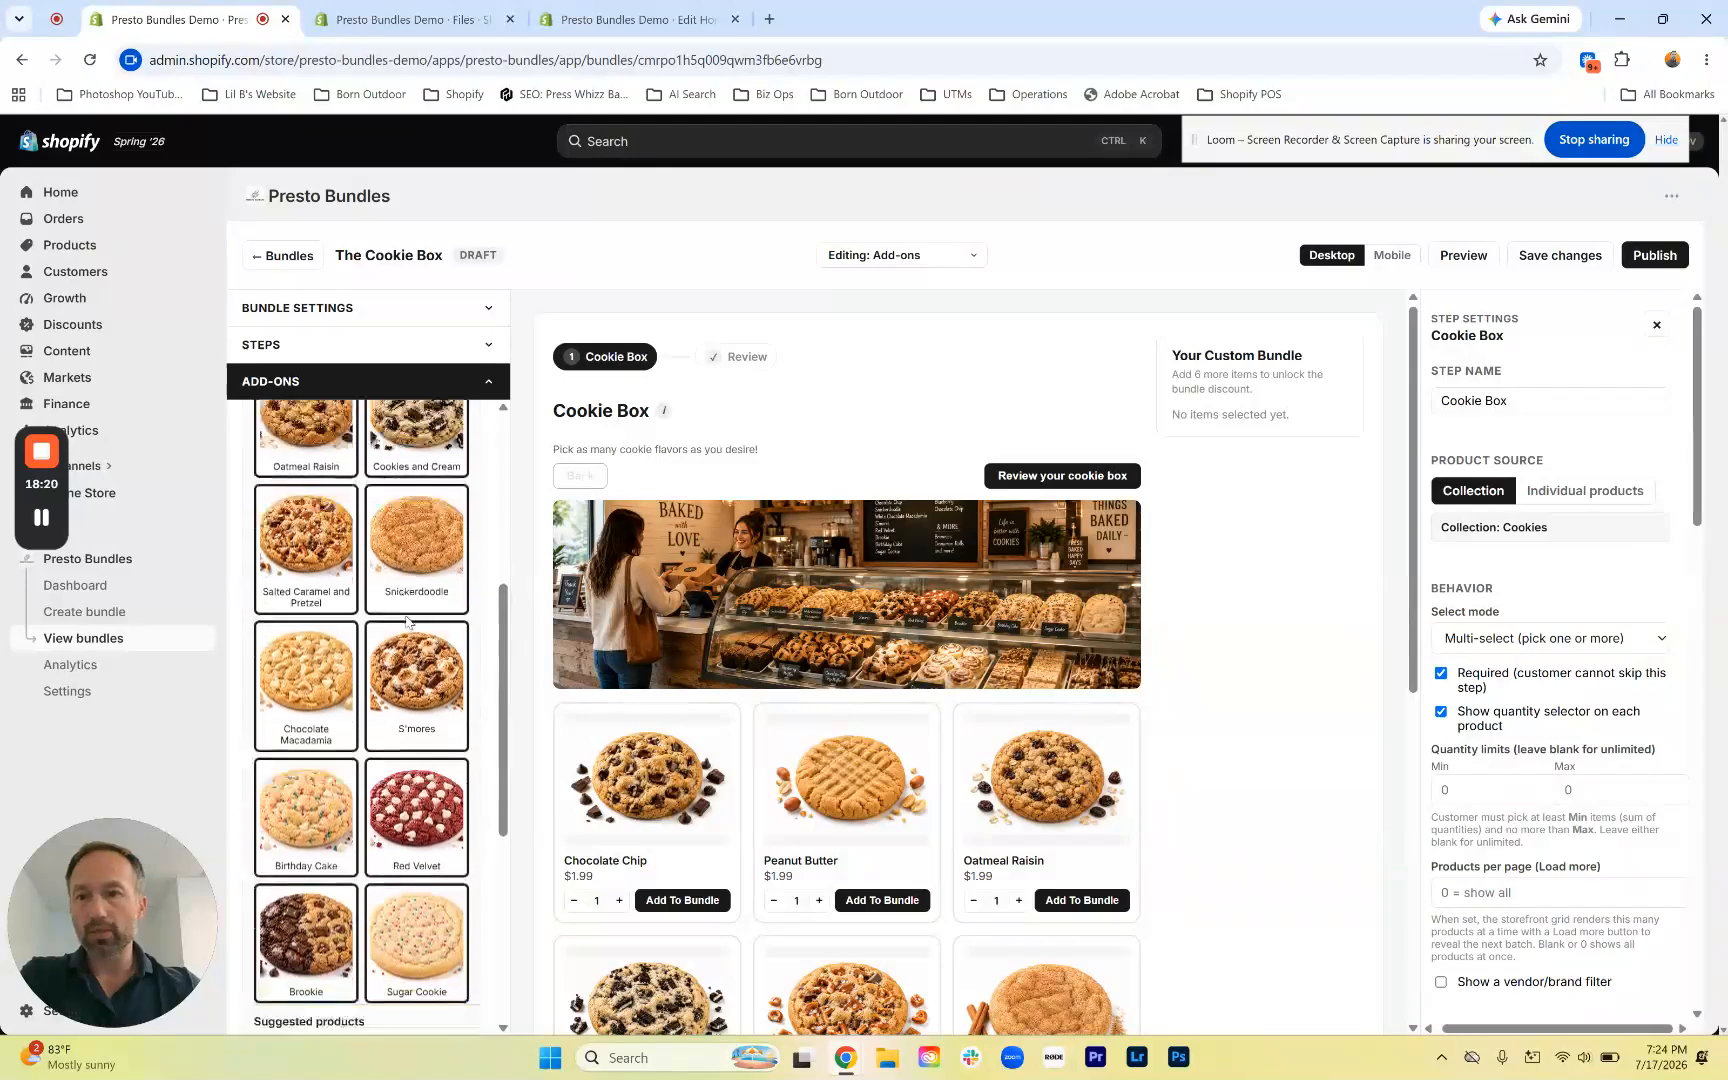
{"action": "scroll", "coordinate": [406, 623], "scroll_direction": "up", "scroll_amount": 8}
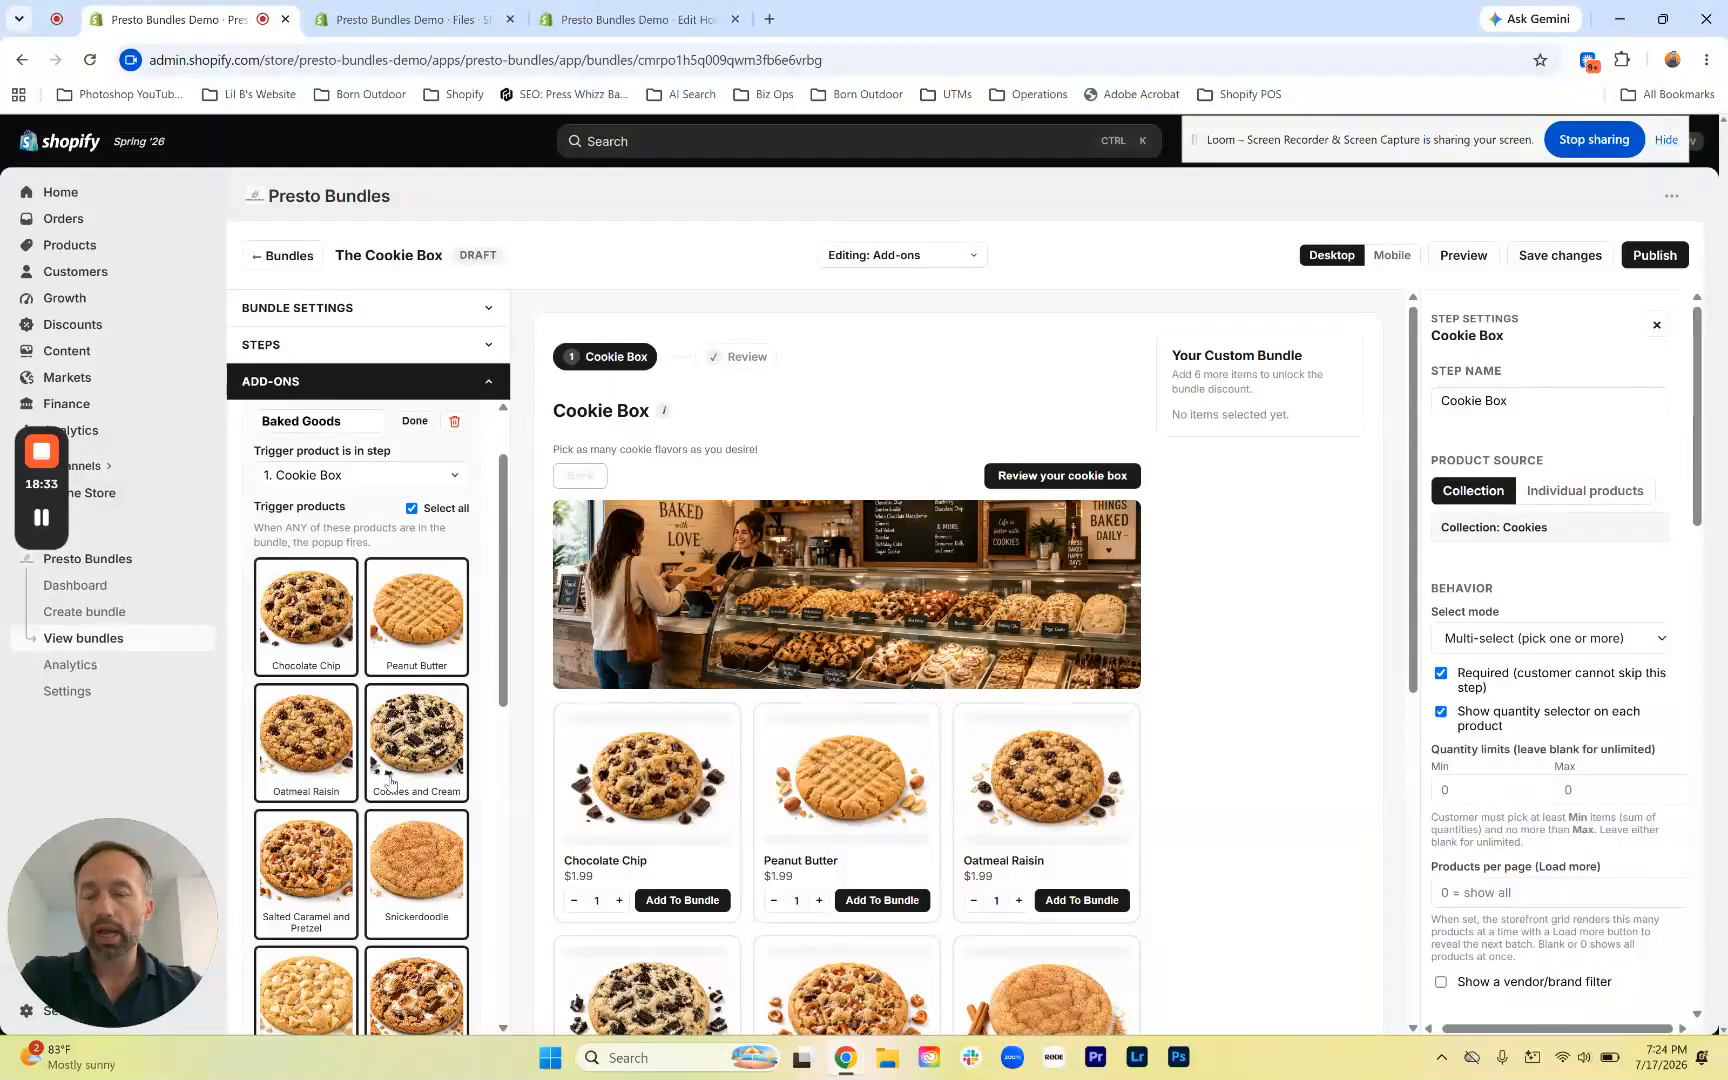
Add Blueberry Muffin and Chocolate Brownie as the pop-up's suggested products
{"action": "scroll", "coordinate": [391, 782], "scroll_direction": "down", "scroll_amount": 7}
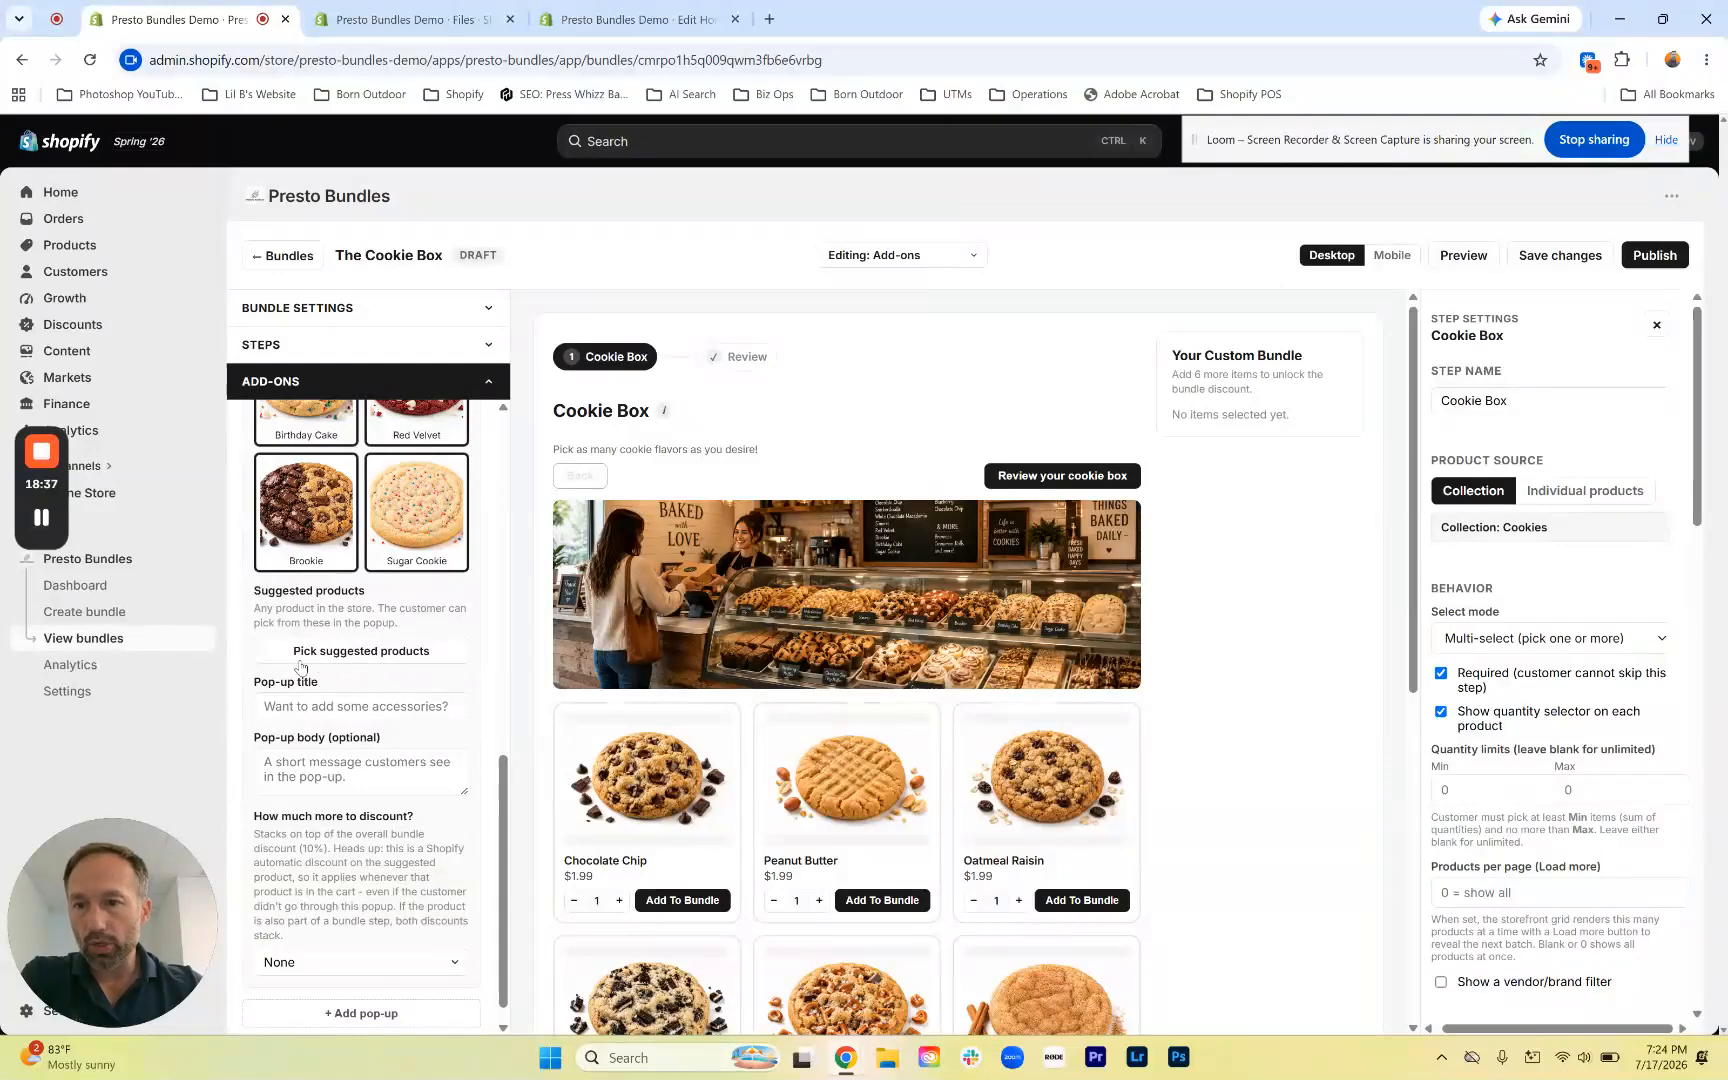
{"action": "left_click", "coordinate": [376, 658]}
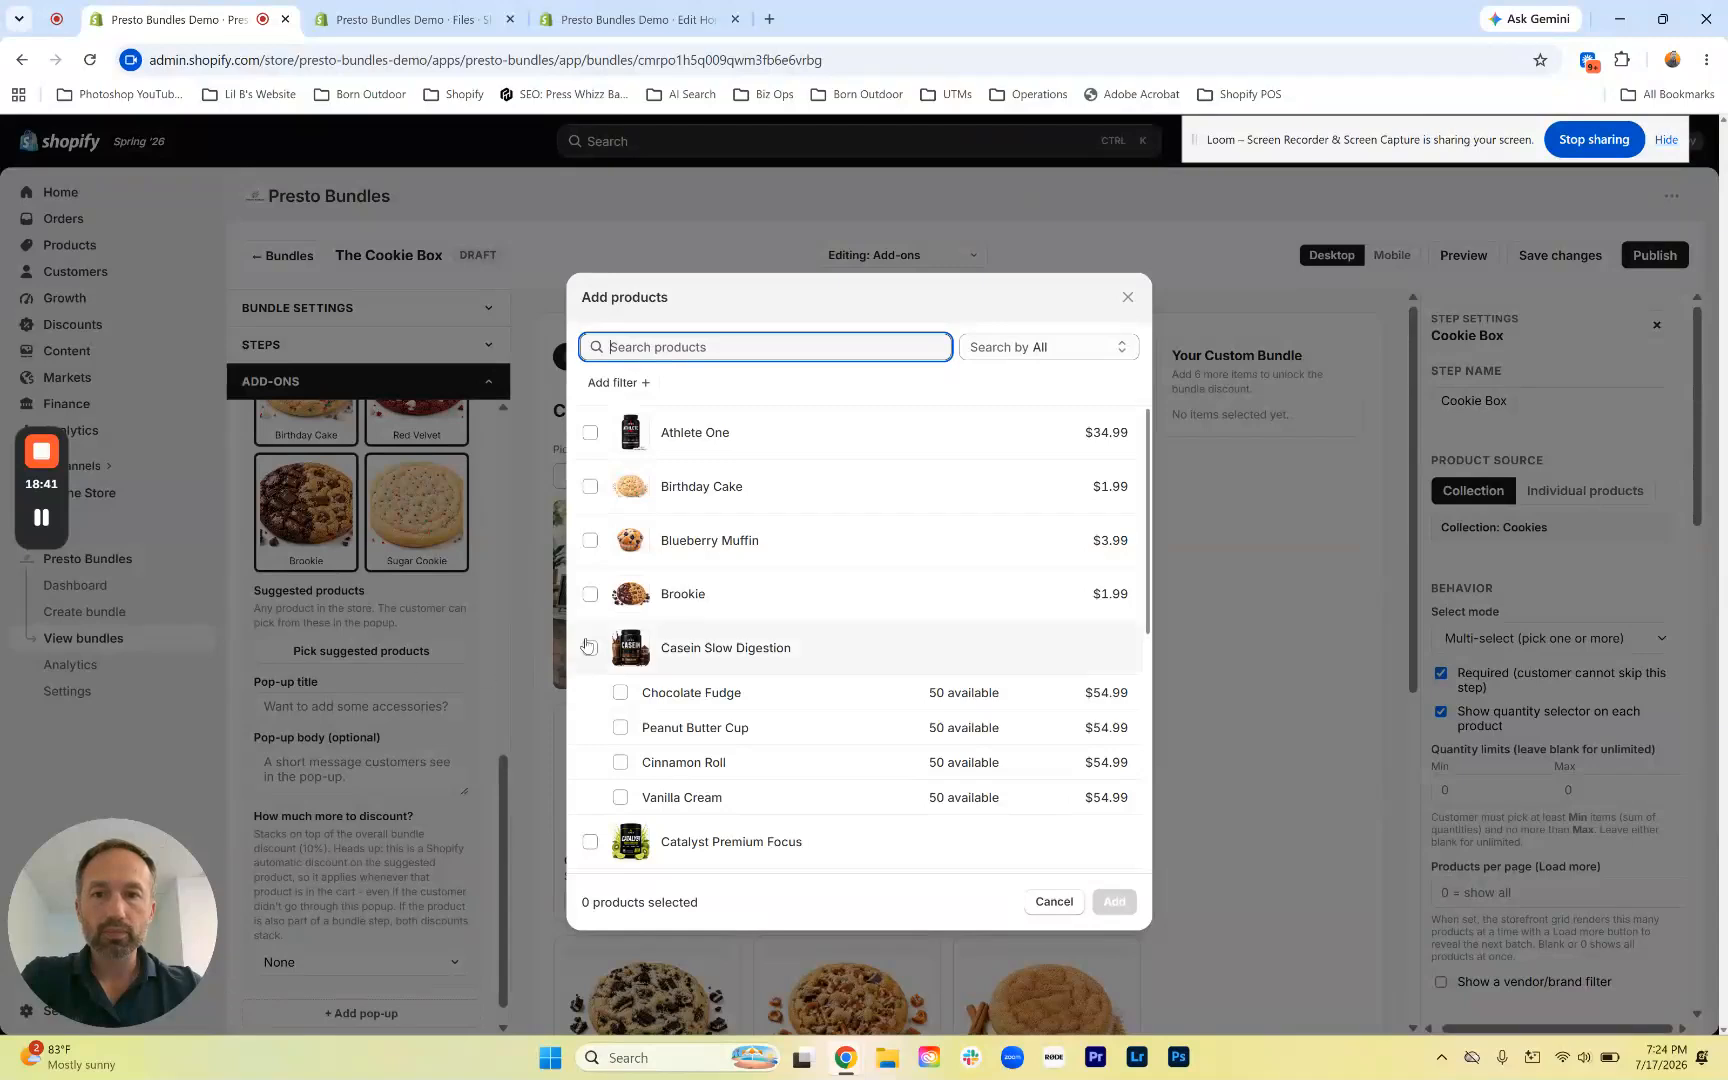
{"action": "left_click", "coordinate": [602, 543]}
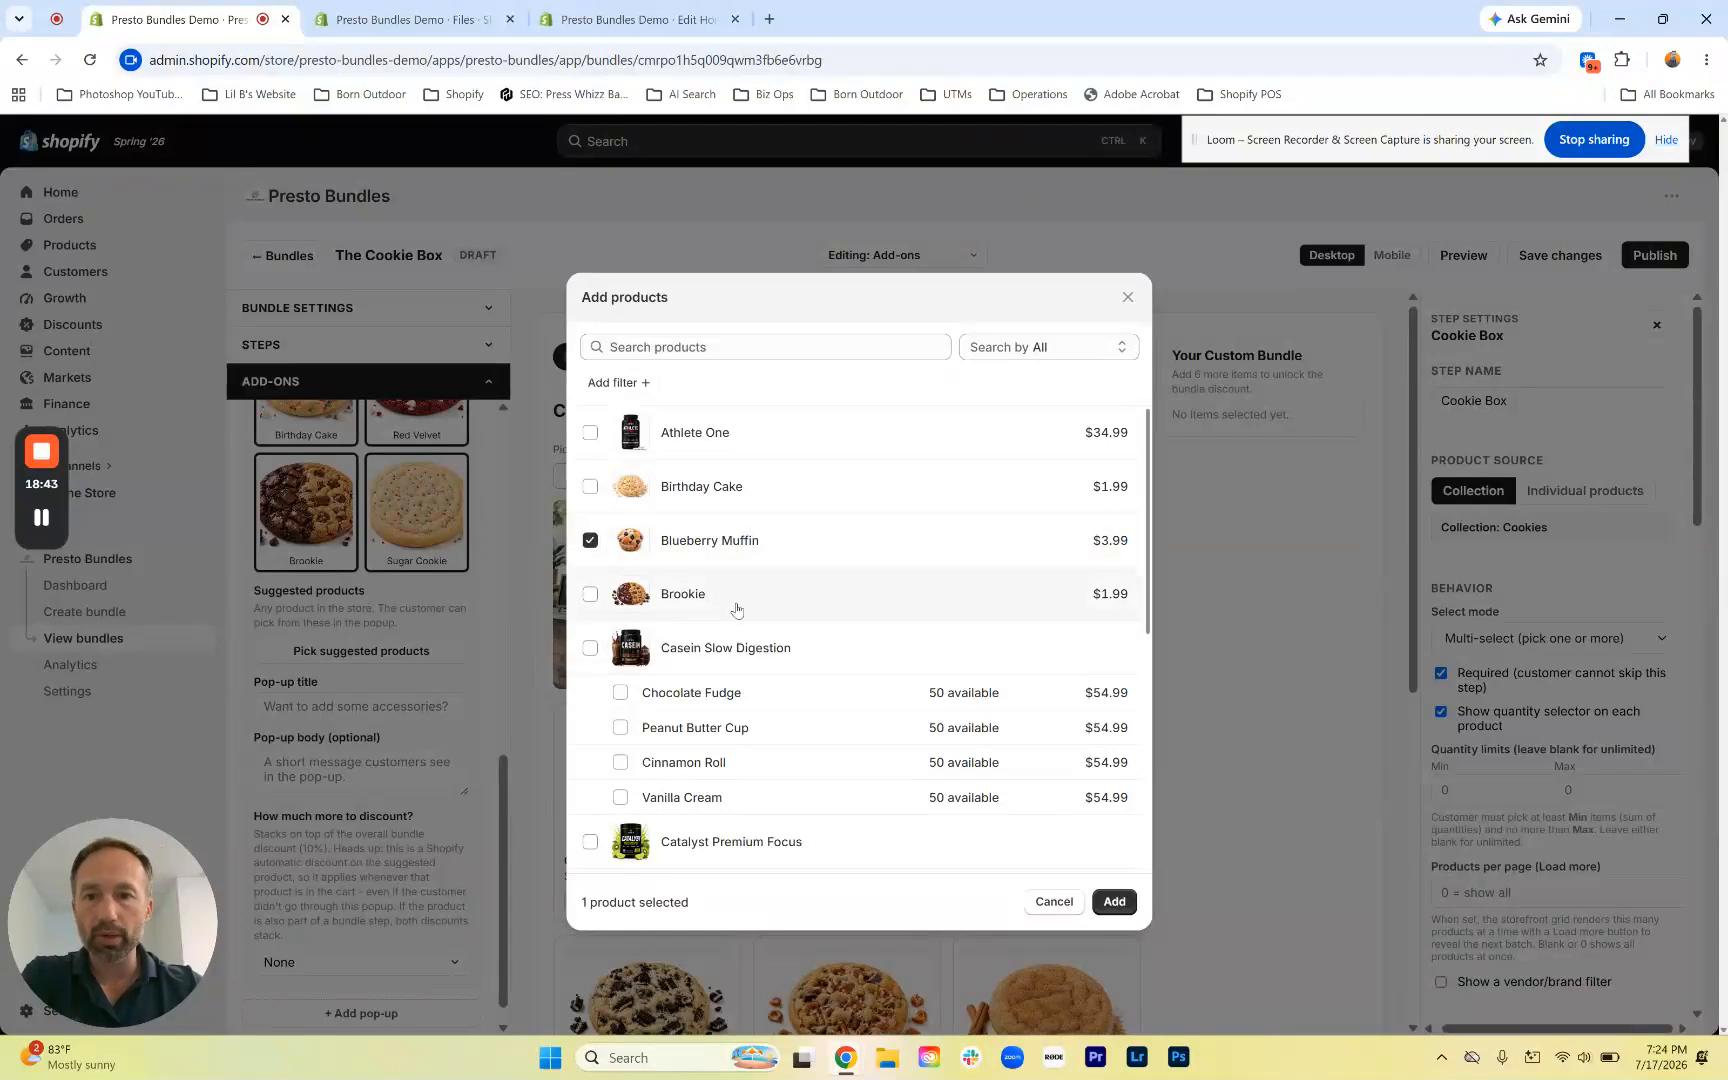
{"action": "scroll", "coordinate": [733, 609], "scroll_direction": "down", "scroll_amount": 4}
{"action": "left_click", "coordinate": [726, 566]}
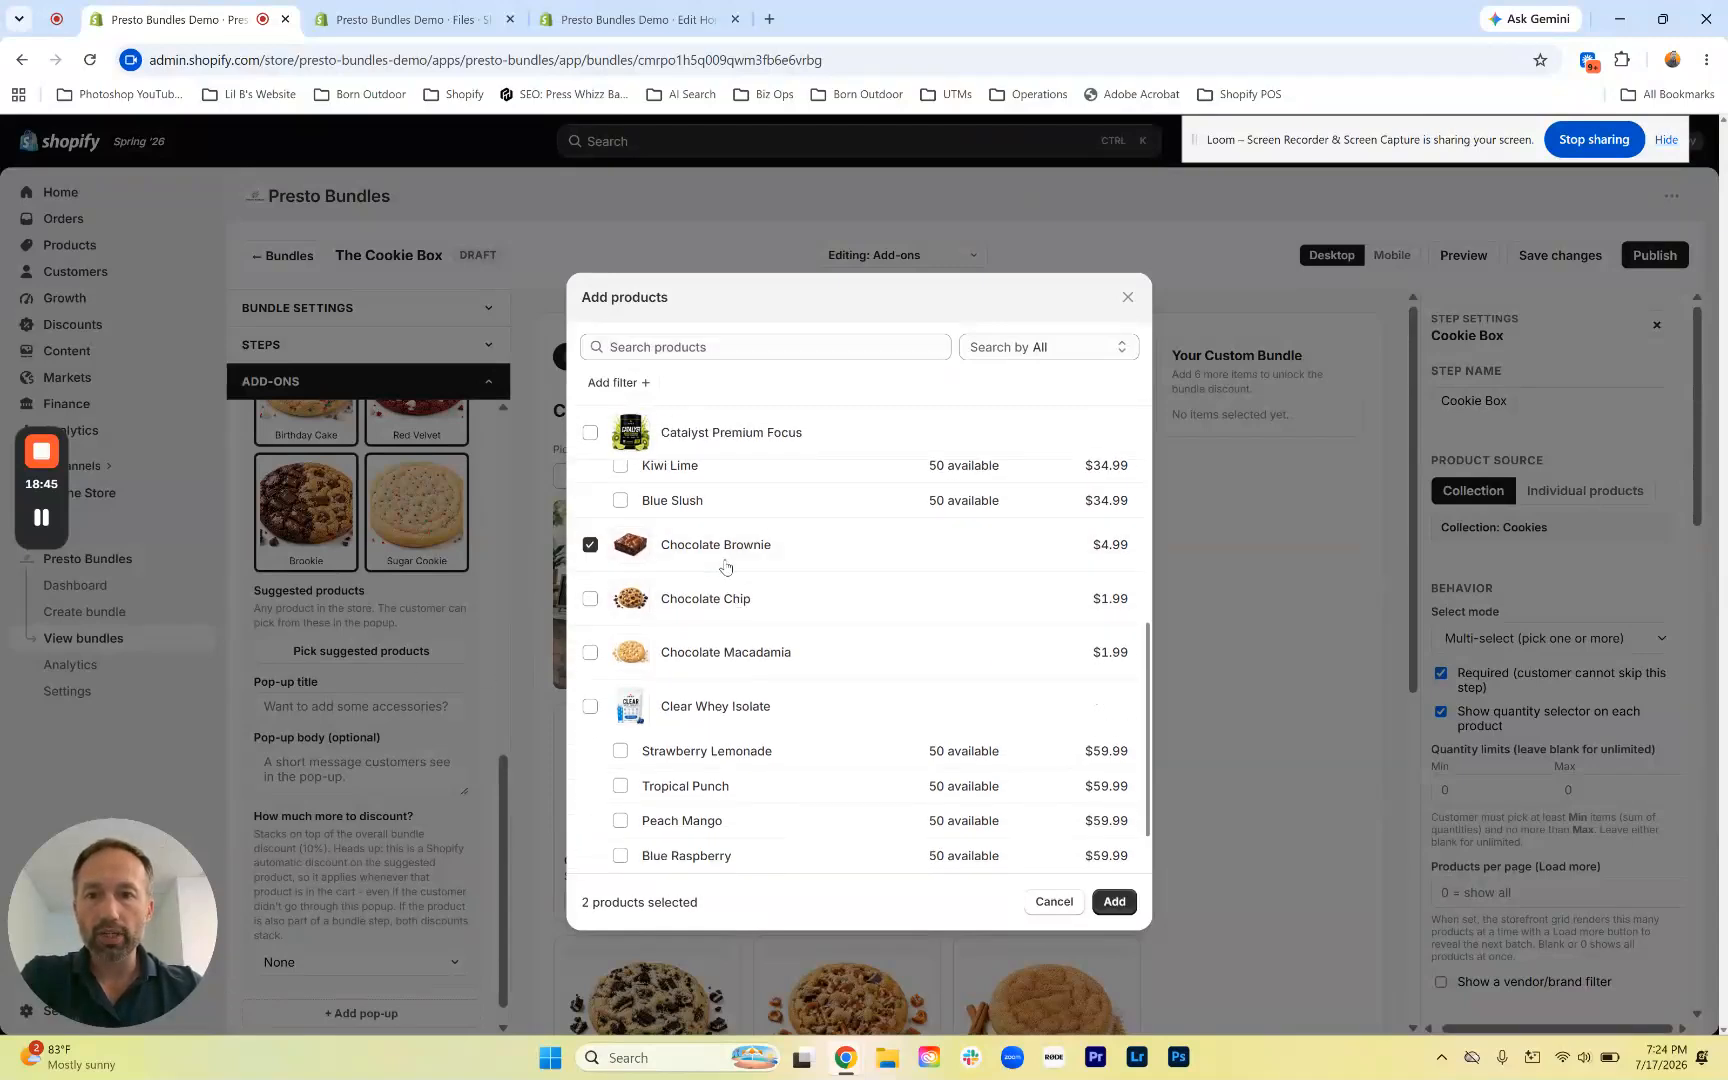
{"action": "left_click", "coordinate": [1113, 901]}
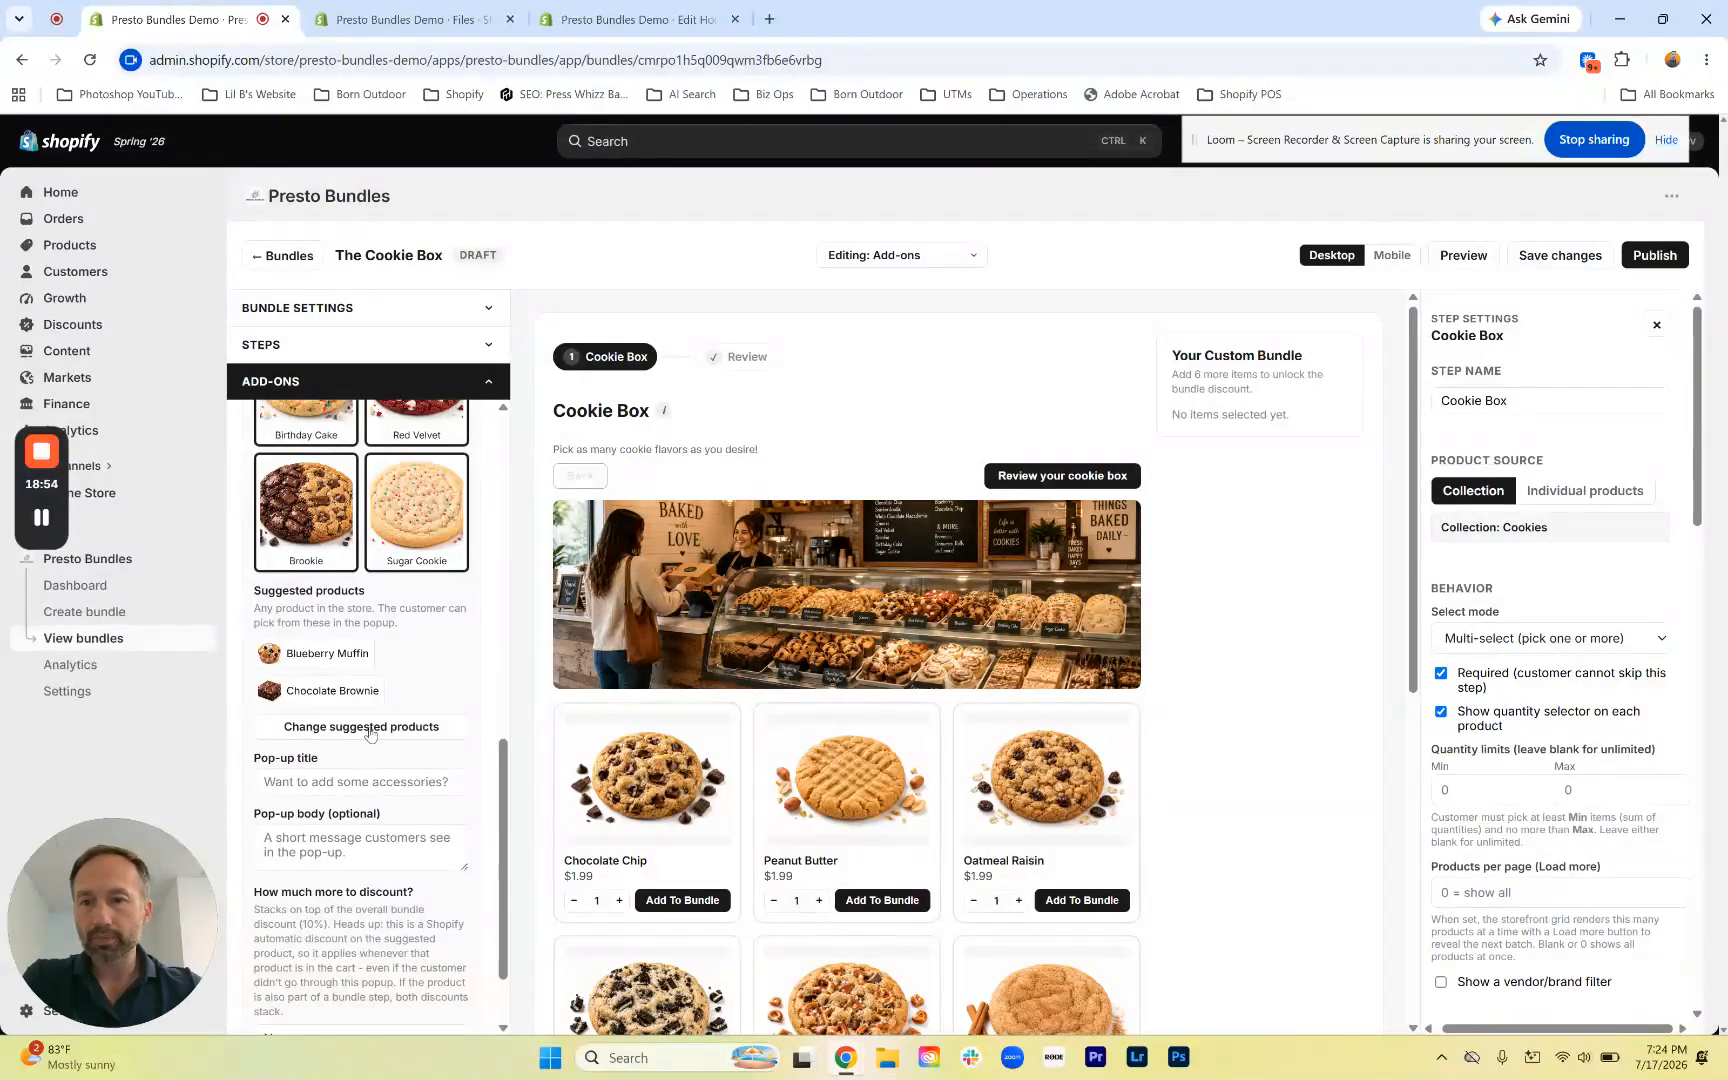
Set the pop-up title to "Get Our Best Selling Baked Good"
{"action": "left_click", "coordinate": [366, 786]}
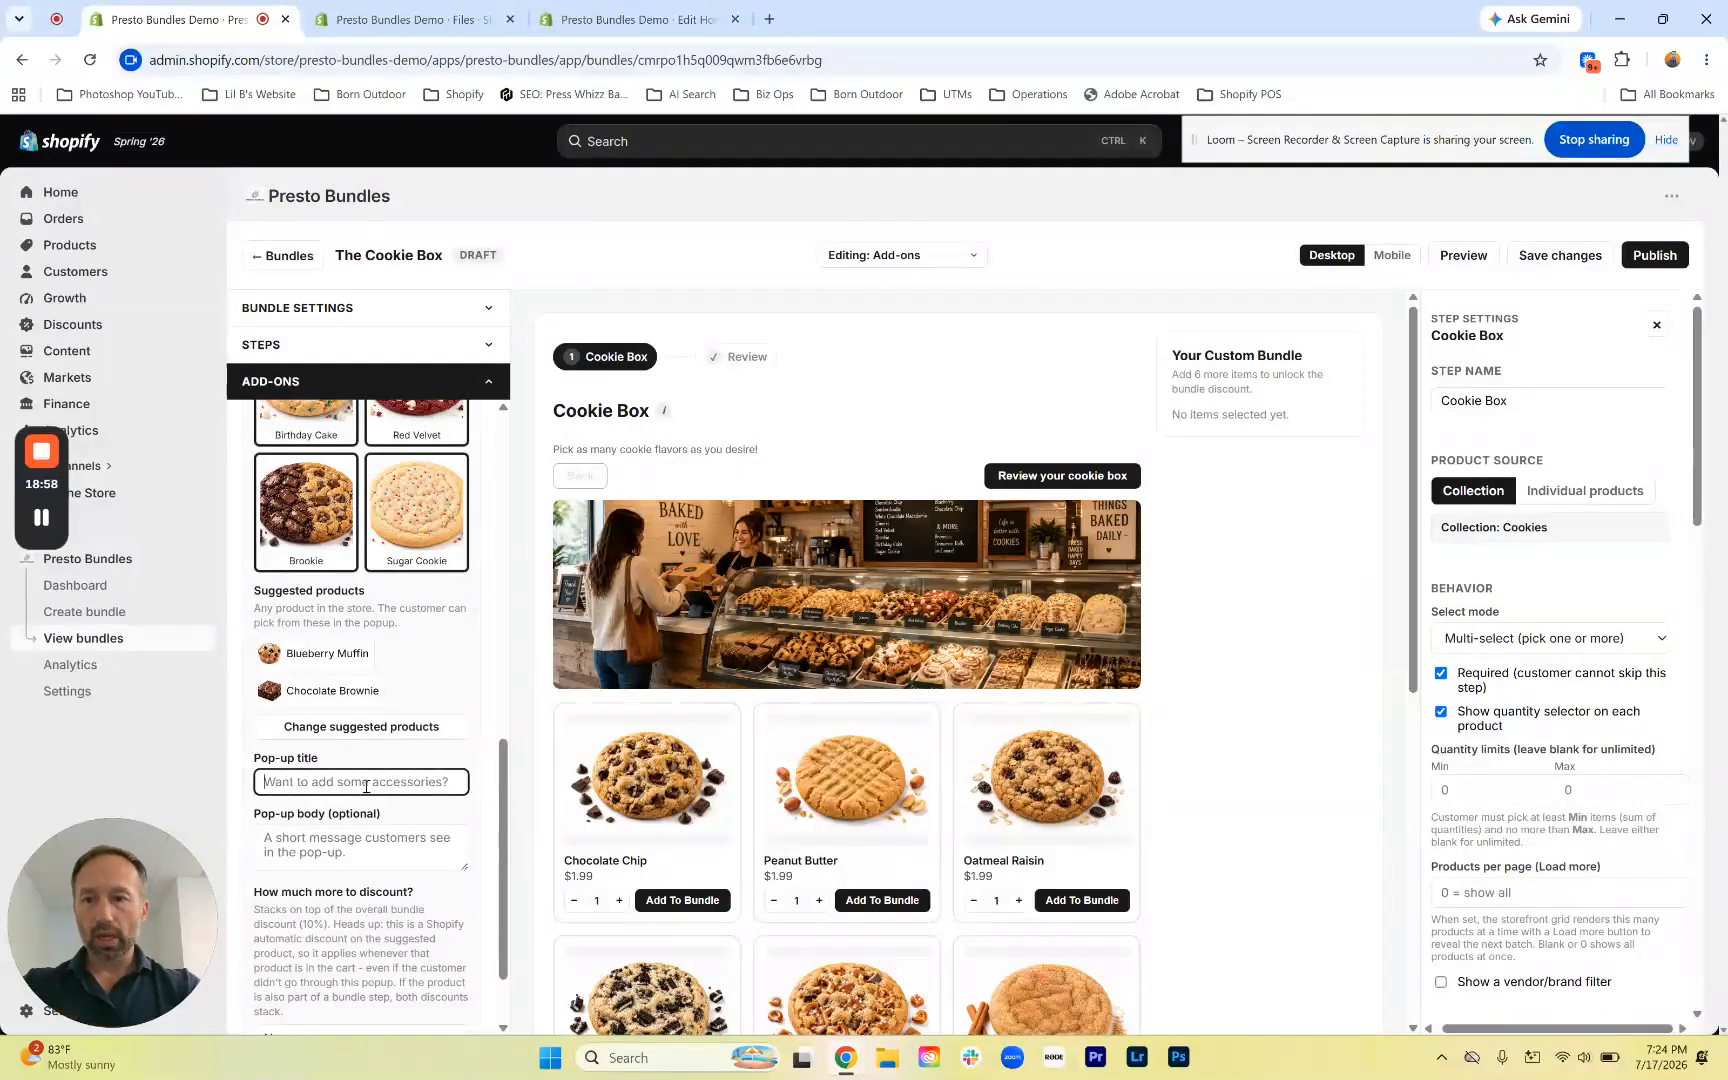
{"action": "type", "text": "Get"}
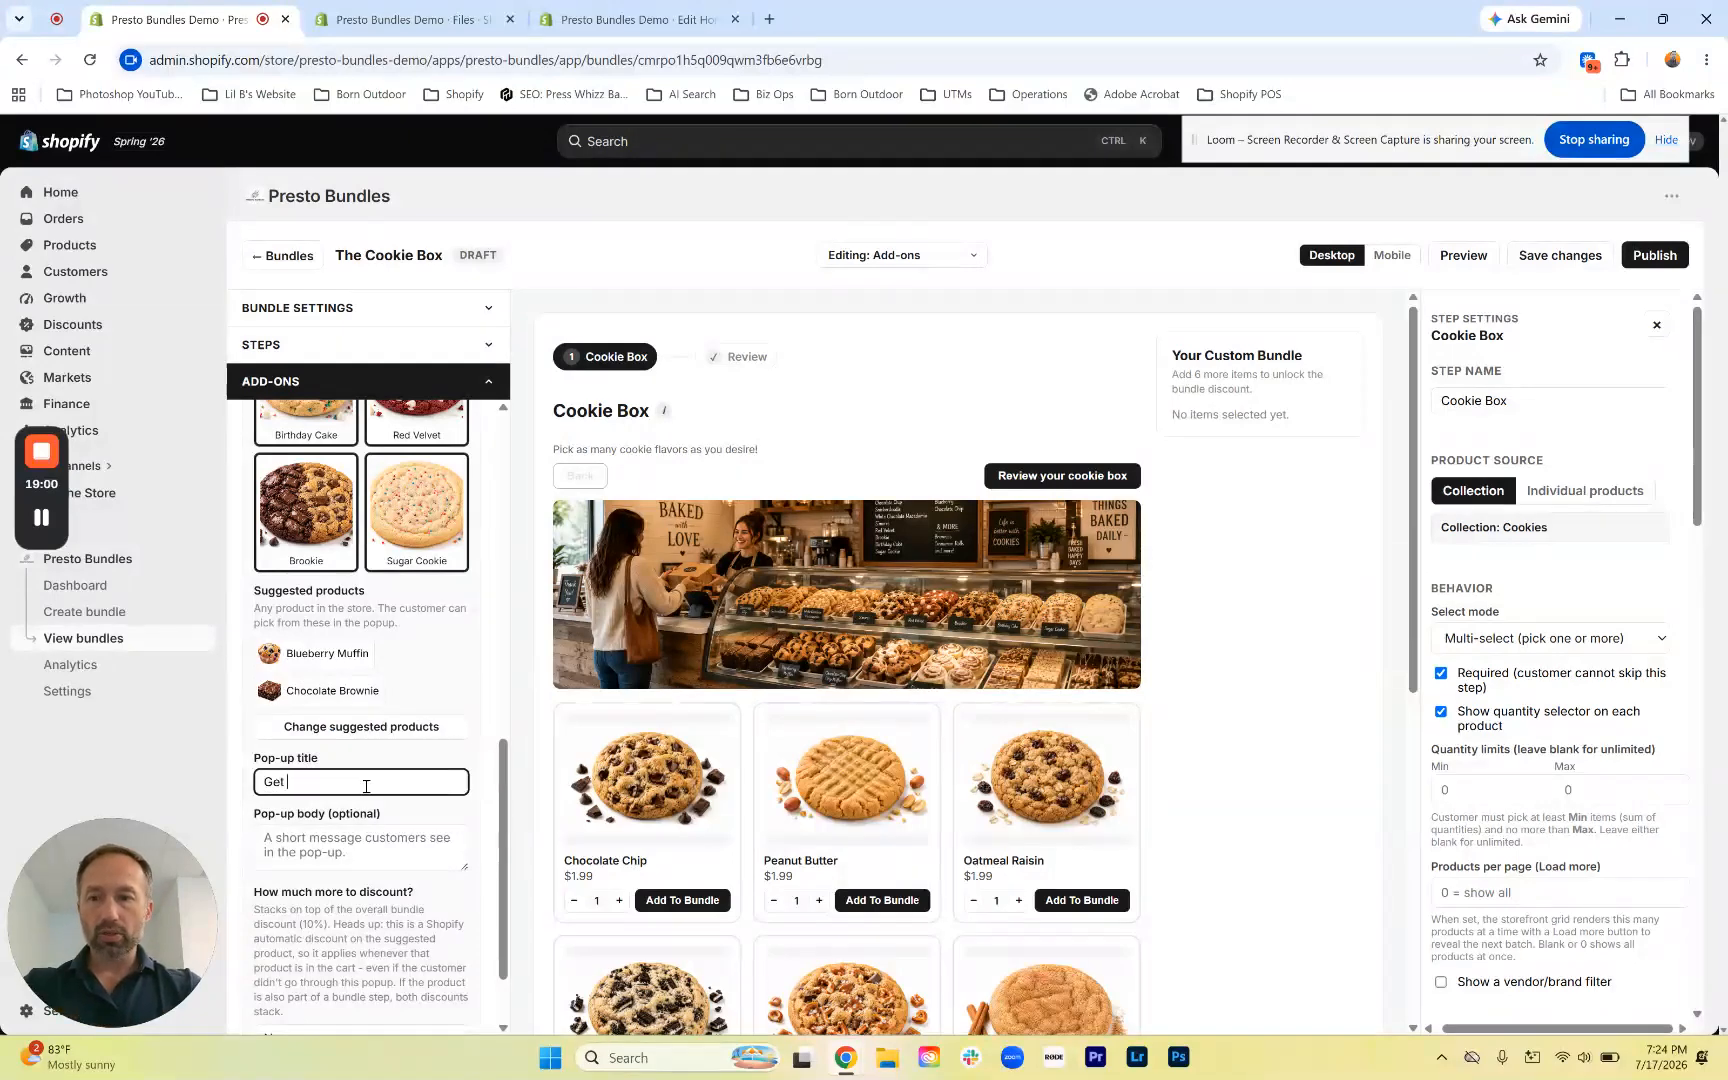
{"action": "type", "text": " Our B"}
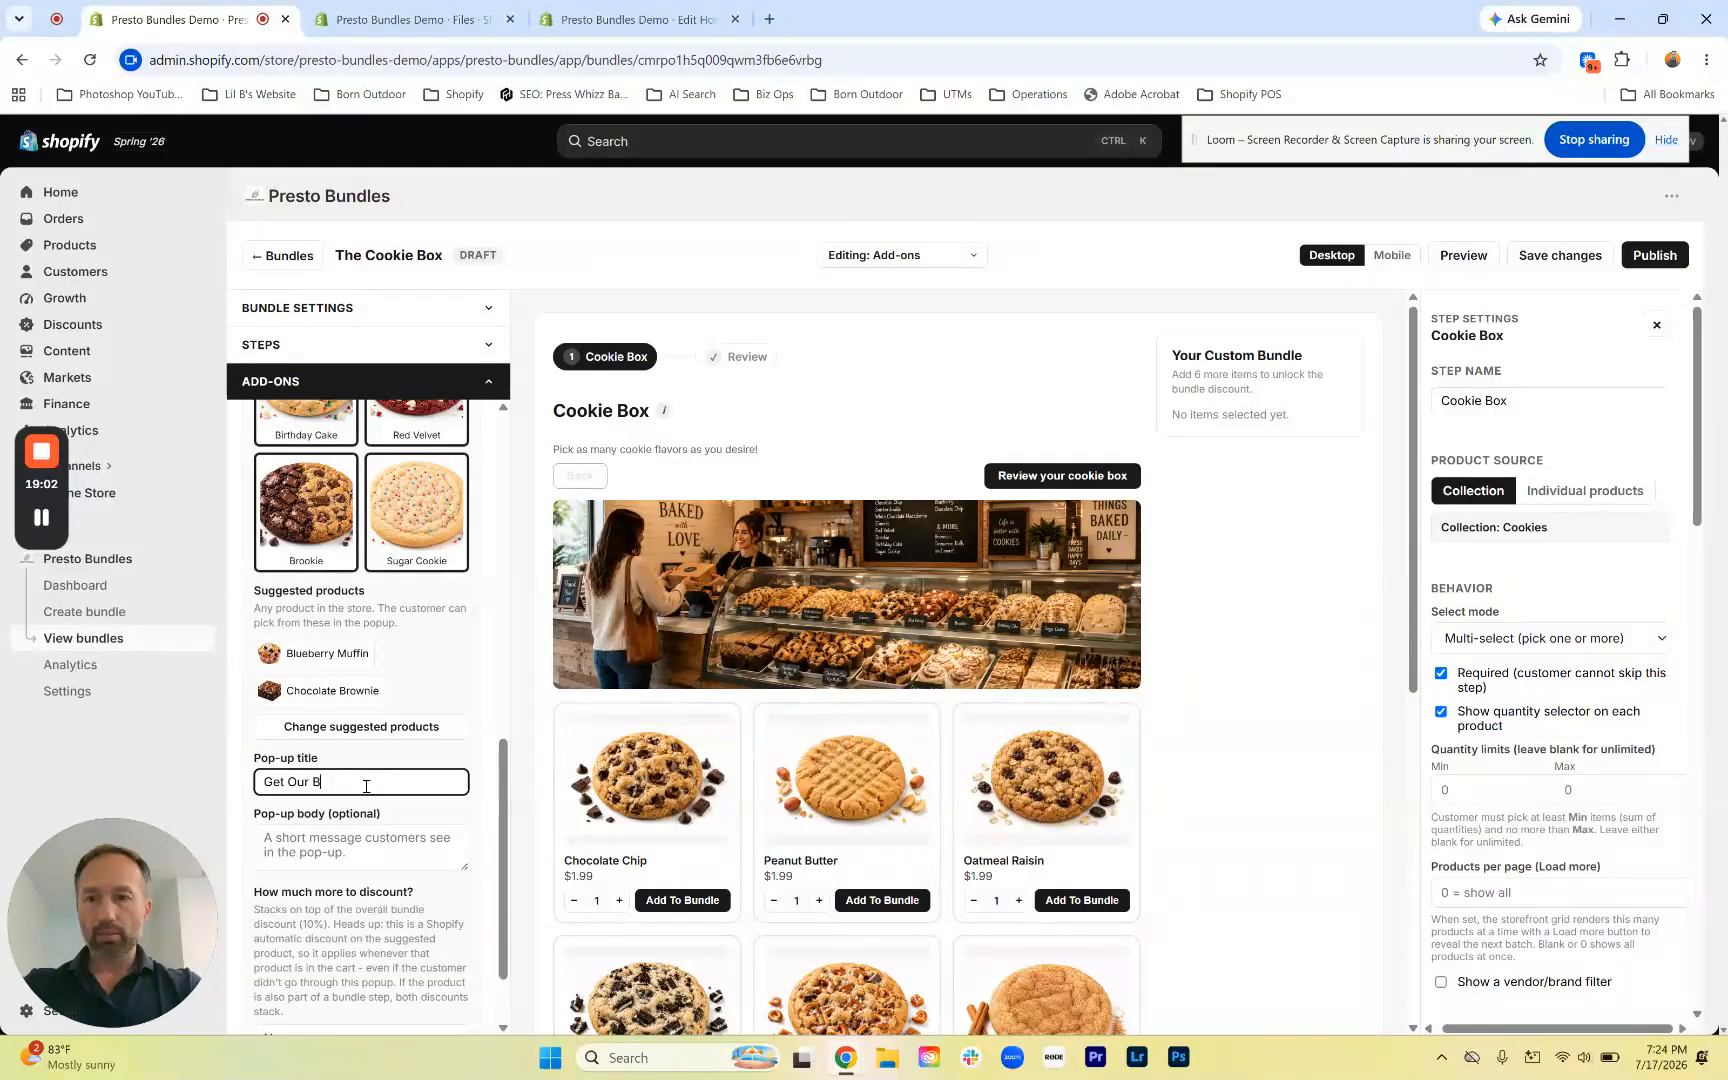
{"action": "type", "text": "est Selling"}
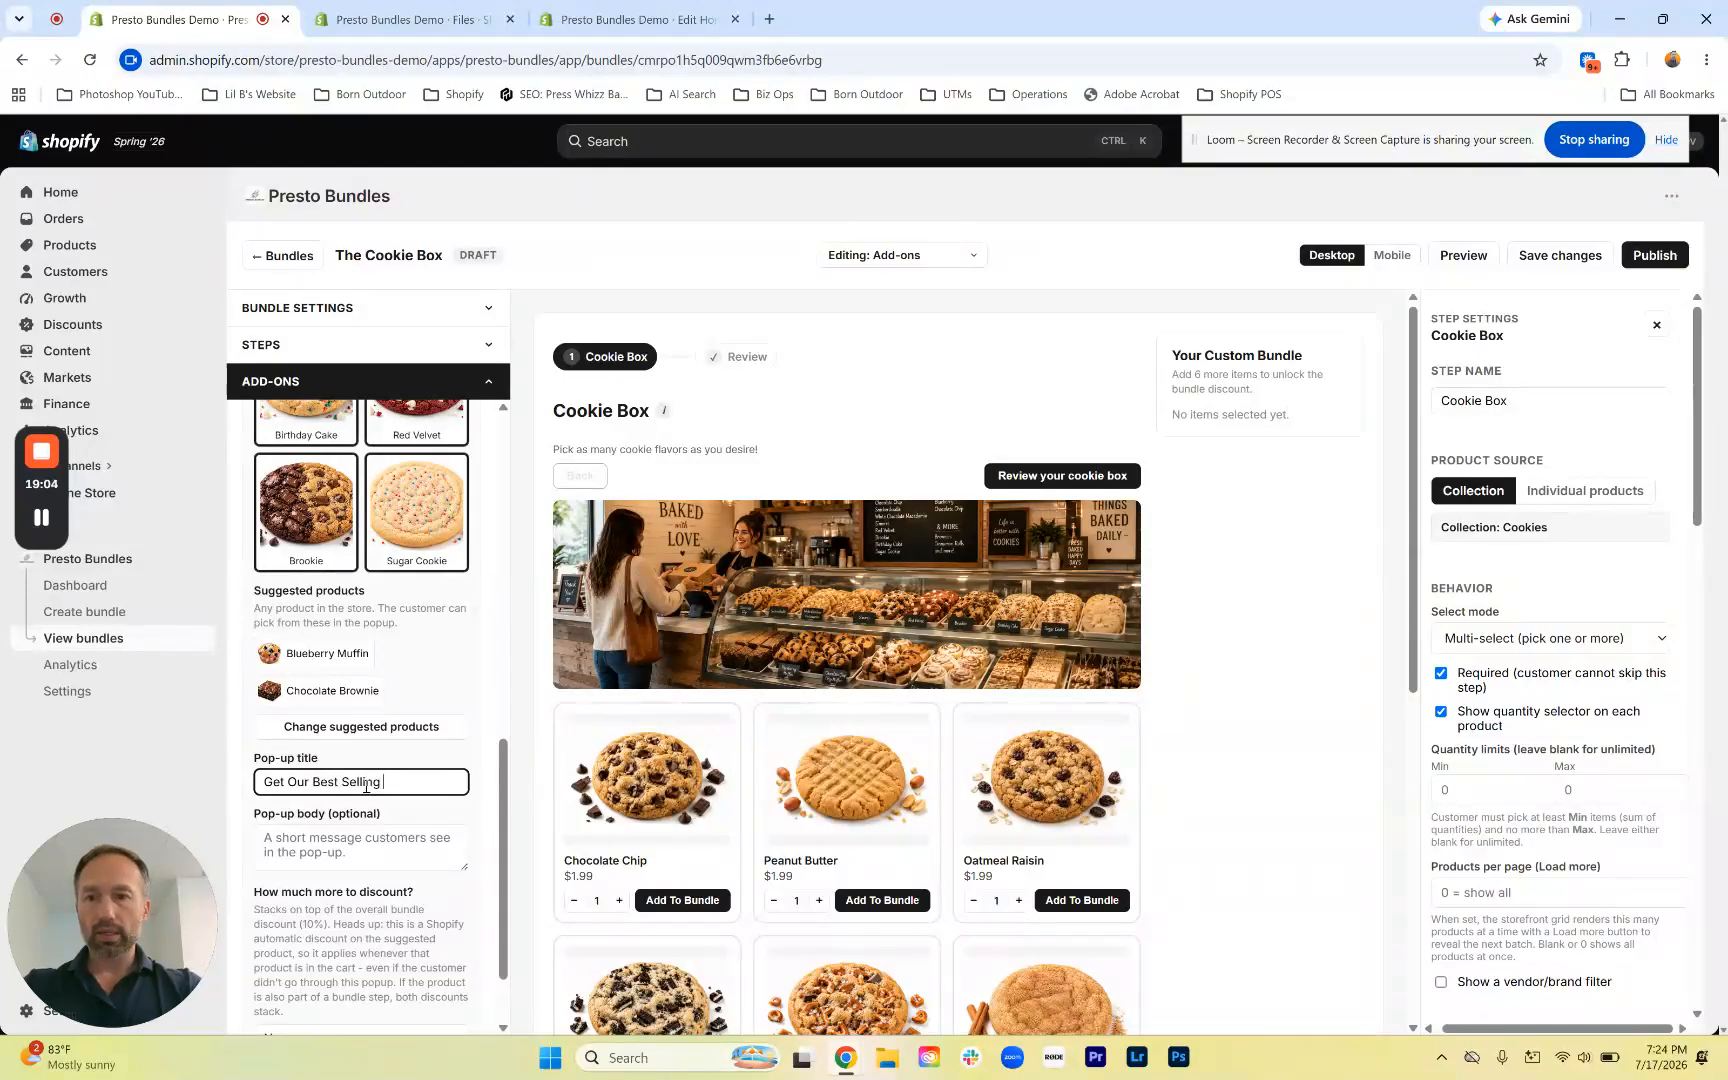
{"action": "type", "text": " Baked Good"}
Enter the pop-up body text "never miss out on an opportunity for a muffin or a brownie!"
{"action": "left_click", "coordinate": [356, 830]}
{"action": "type", "text": "never mis"}
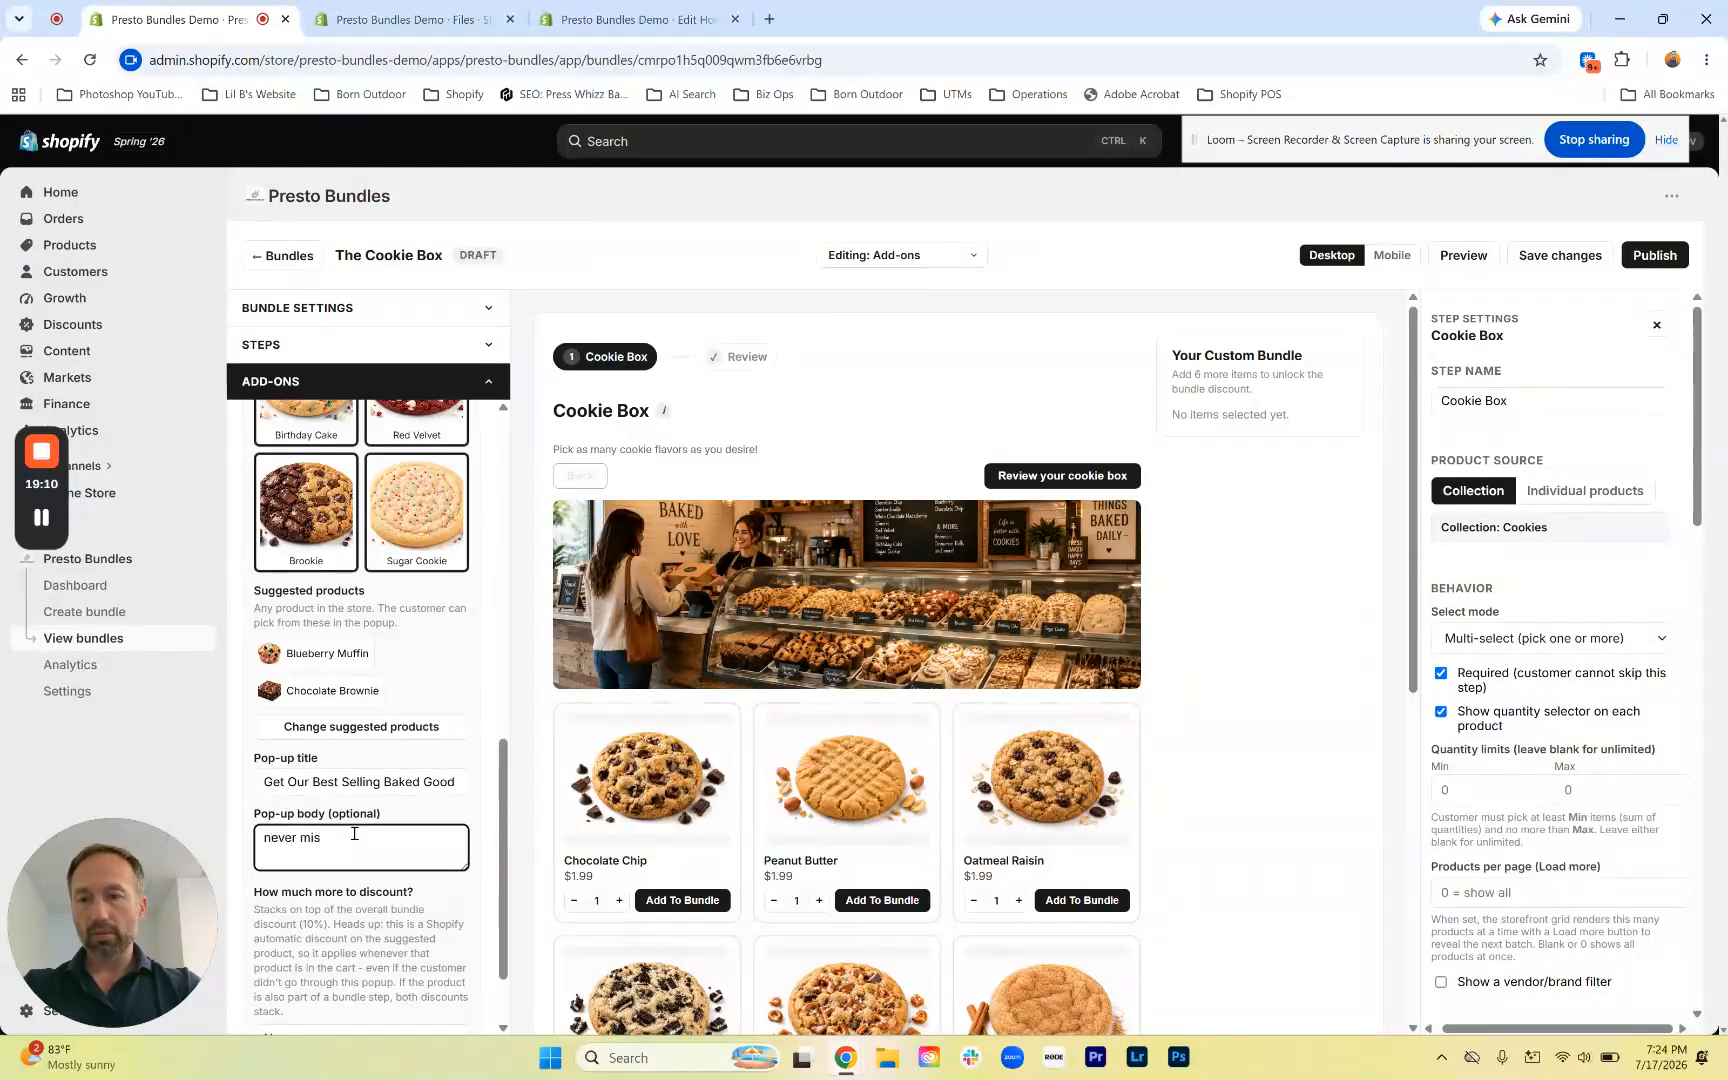
{"action": "type", "text": "s out on an opportunity for a"}
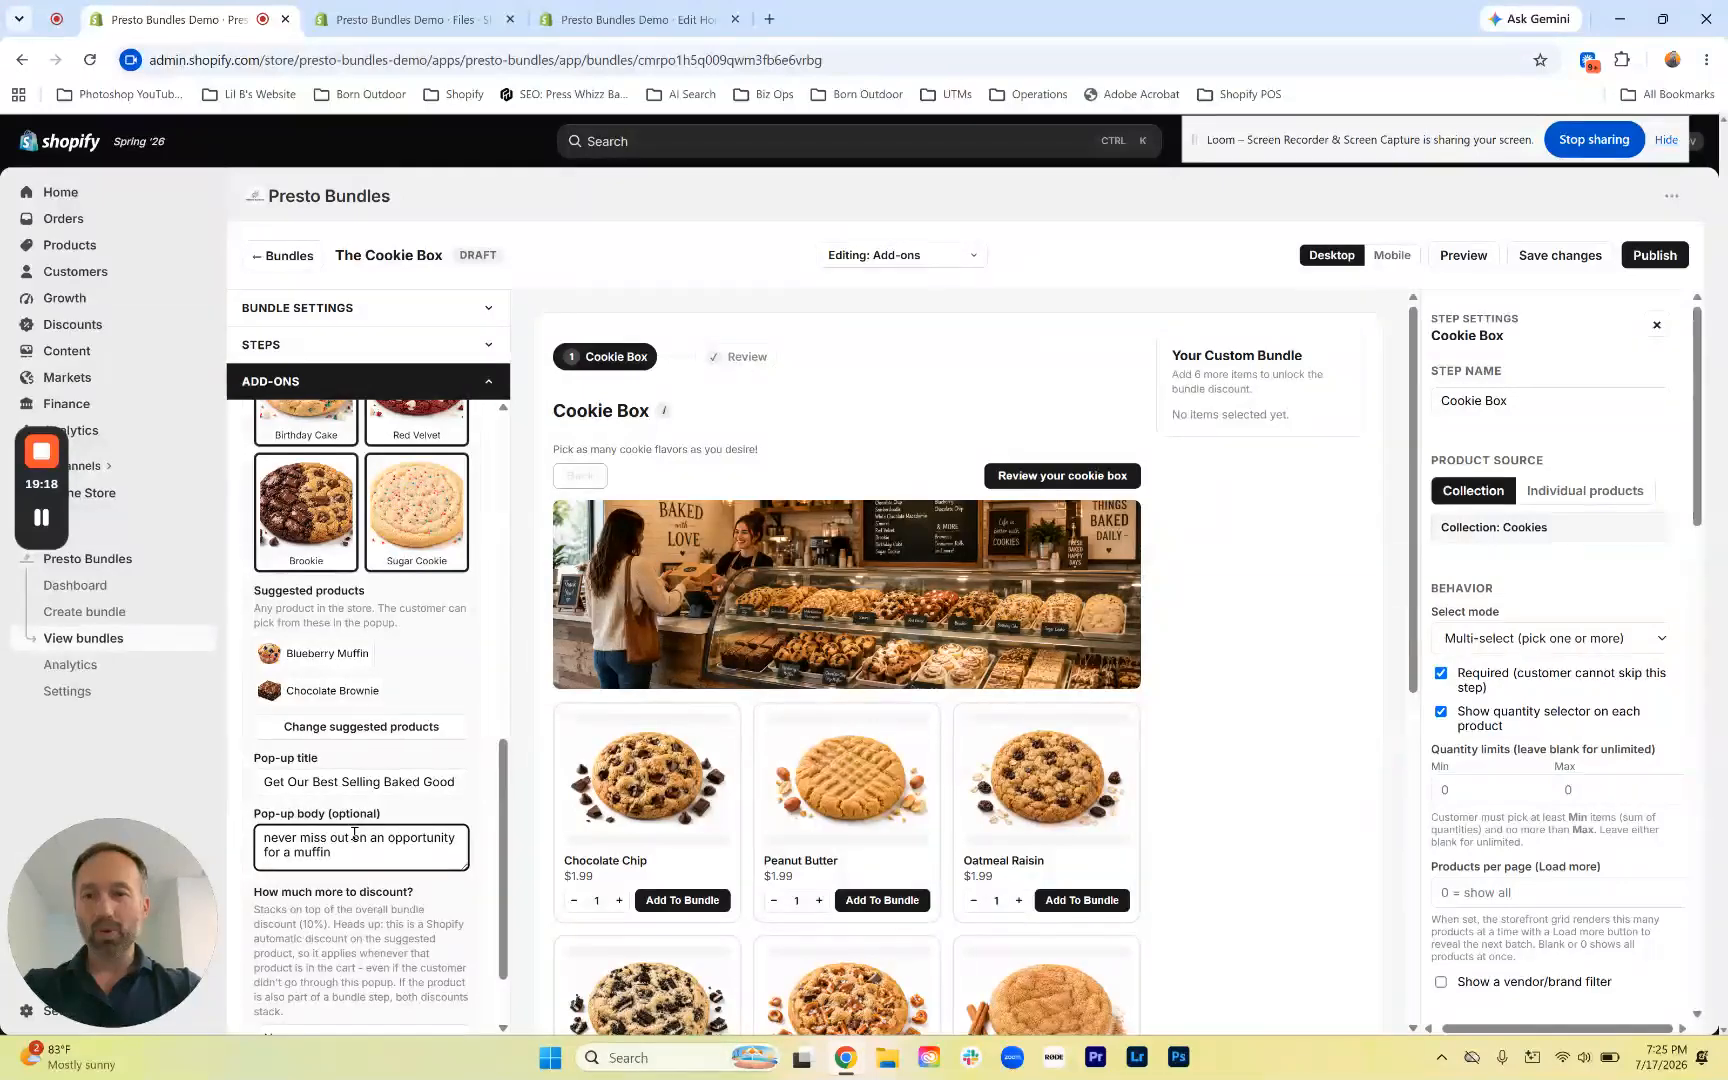
{"action": "type", "text": "brownie!"}
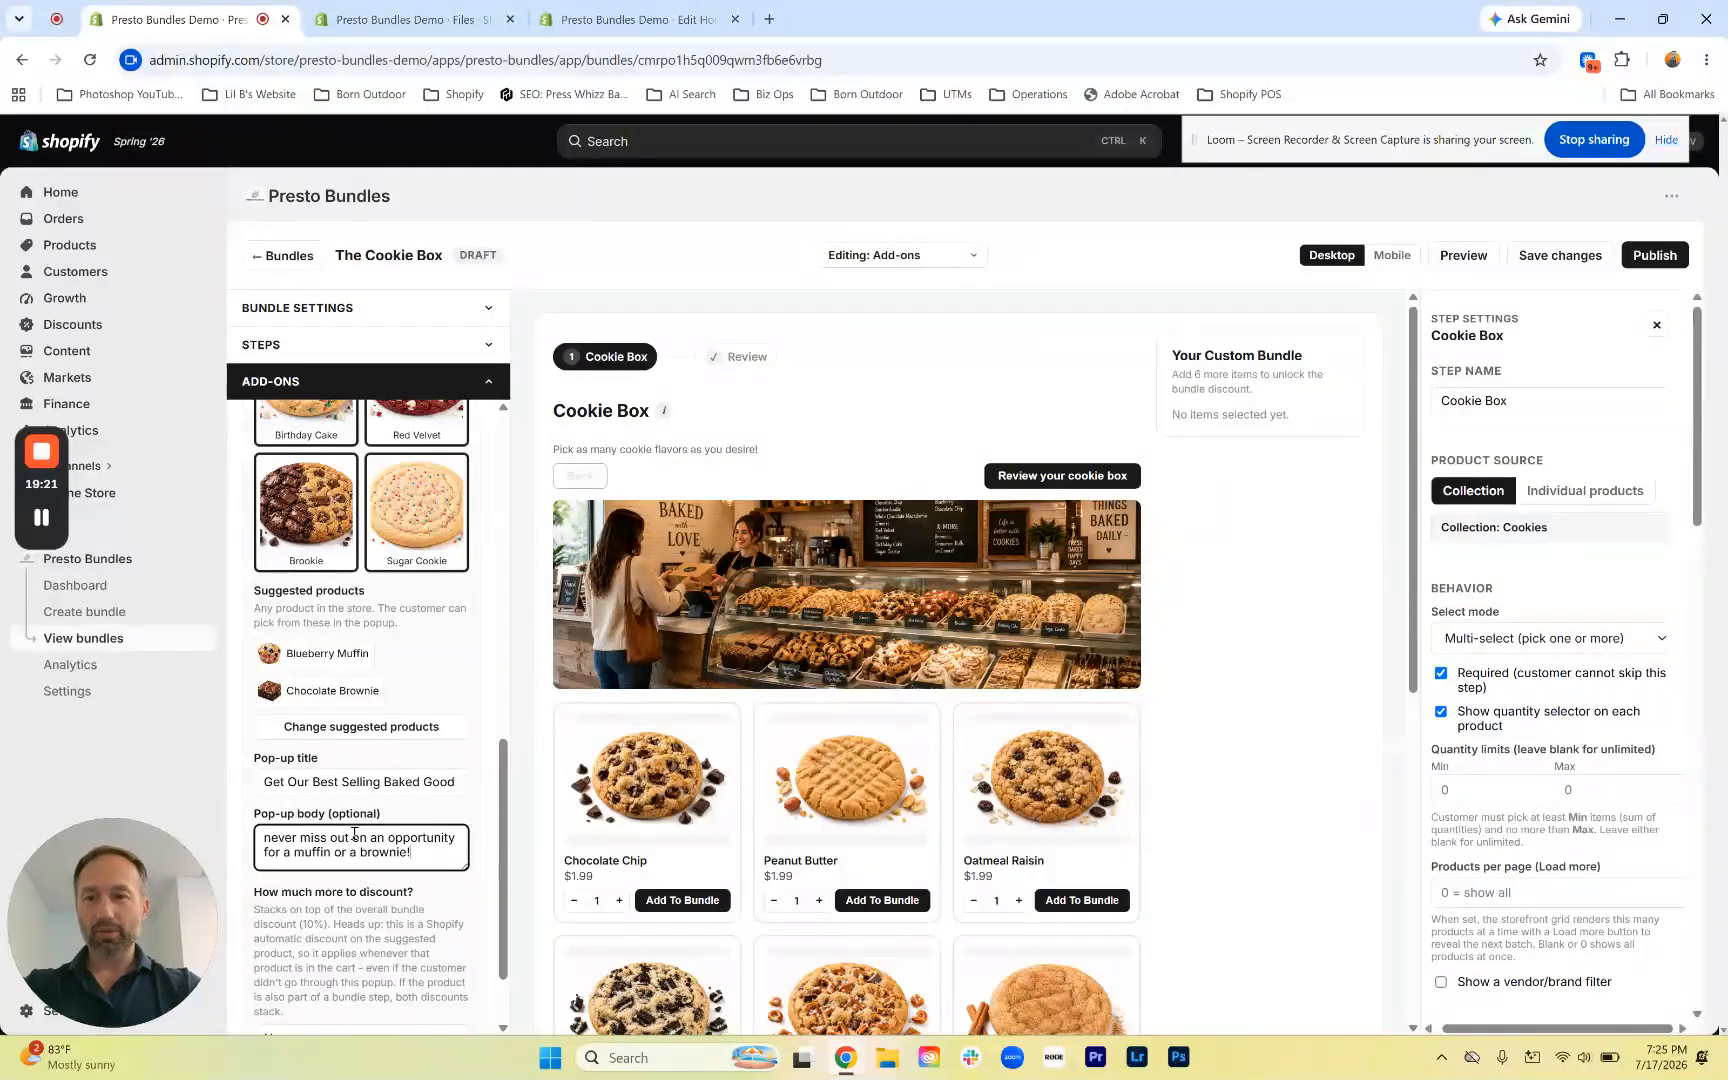
{"action": "left_click", "coordinate": [420, 705]}
Examine the pop-up's additional discount options, keeping None
{"action": "scroll", "coordinate": [405, 700], "scroll_direction": "down", "scroll_amount": 1}
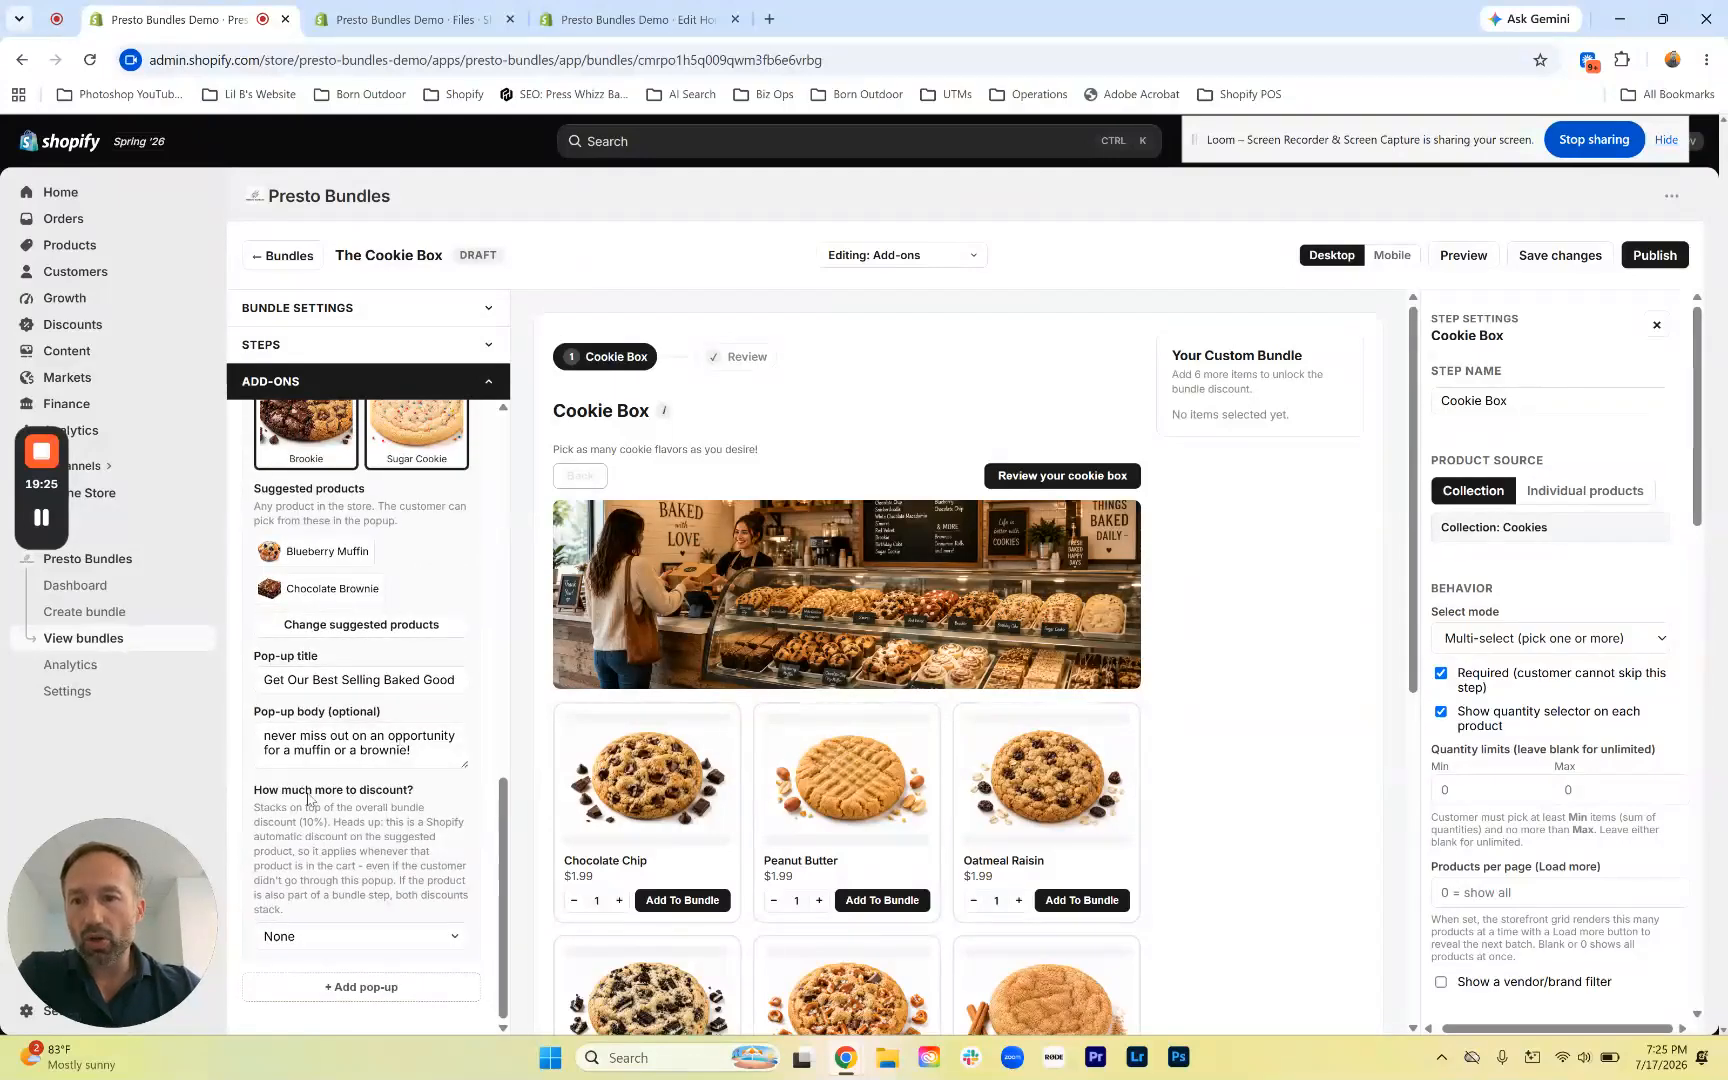
{"action": "left_click", "coordinate": [328, 942]}
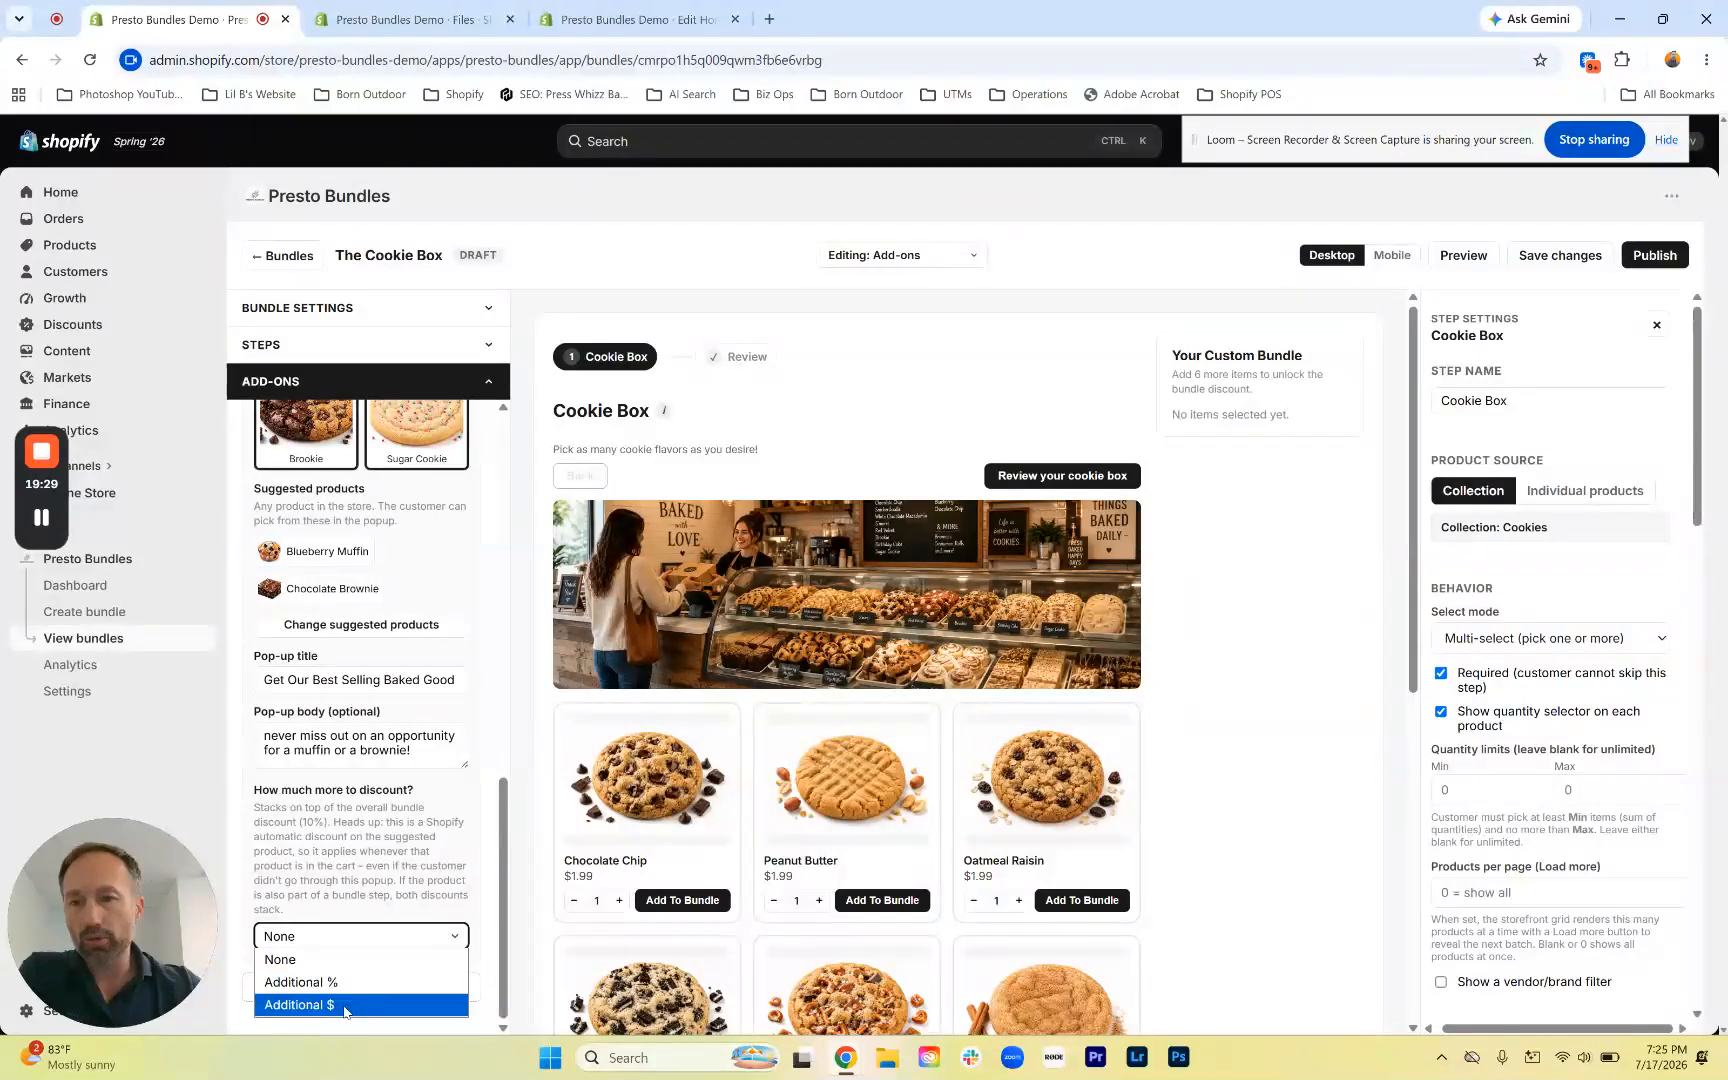
{"action": "left_click", "coordinate": [332, 864]}
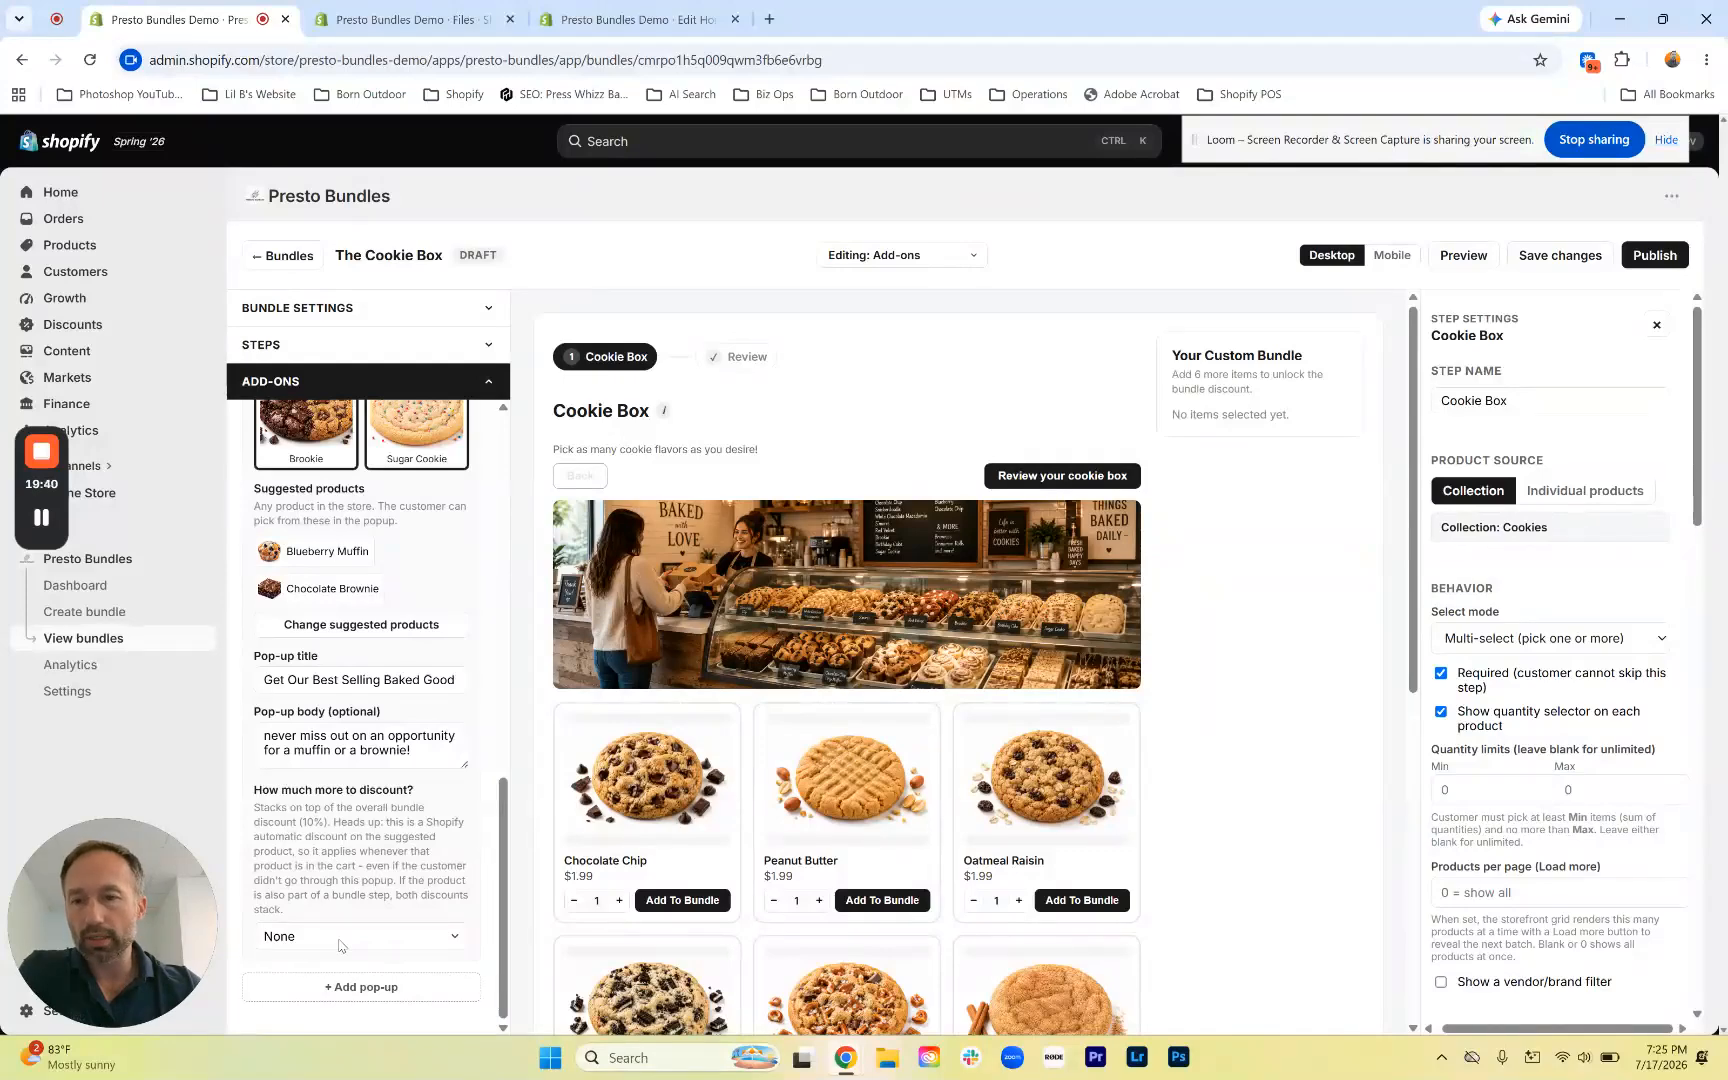
Finish editing the Baked Goods pop-up and collapse the add-ons section
{"action": "scroll", "coordinate": [339, 946], "scroll_direction": "up", "scroll_amount": 3}
{"action": "scroll", "coordinate": [339, 946], "scroll_direction": "up", "scroll_amount": 3}
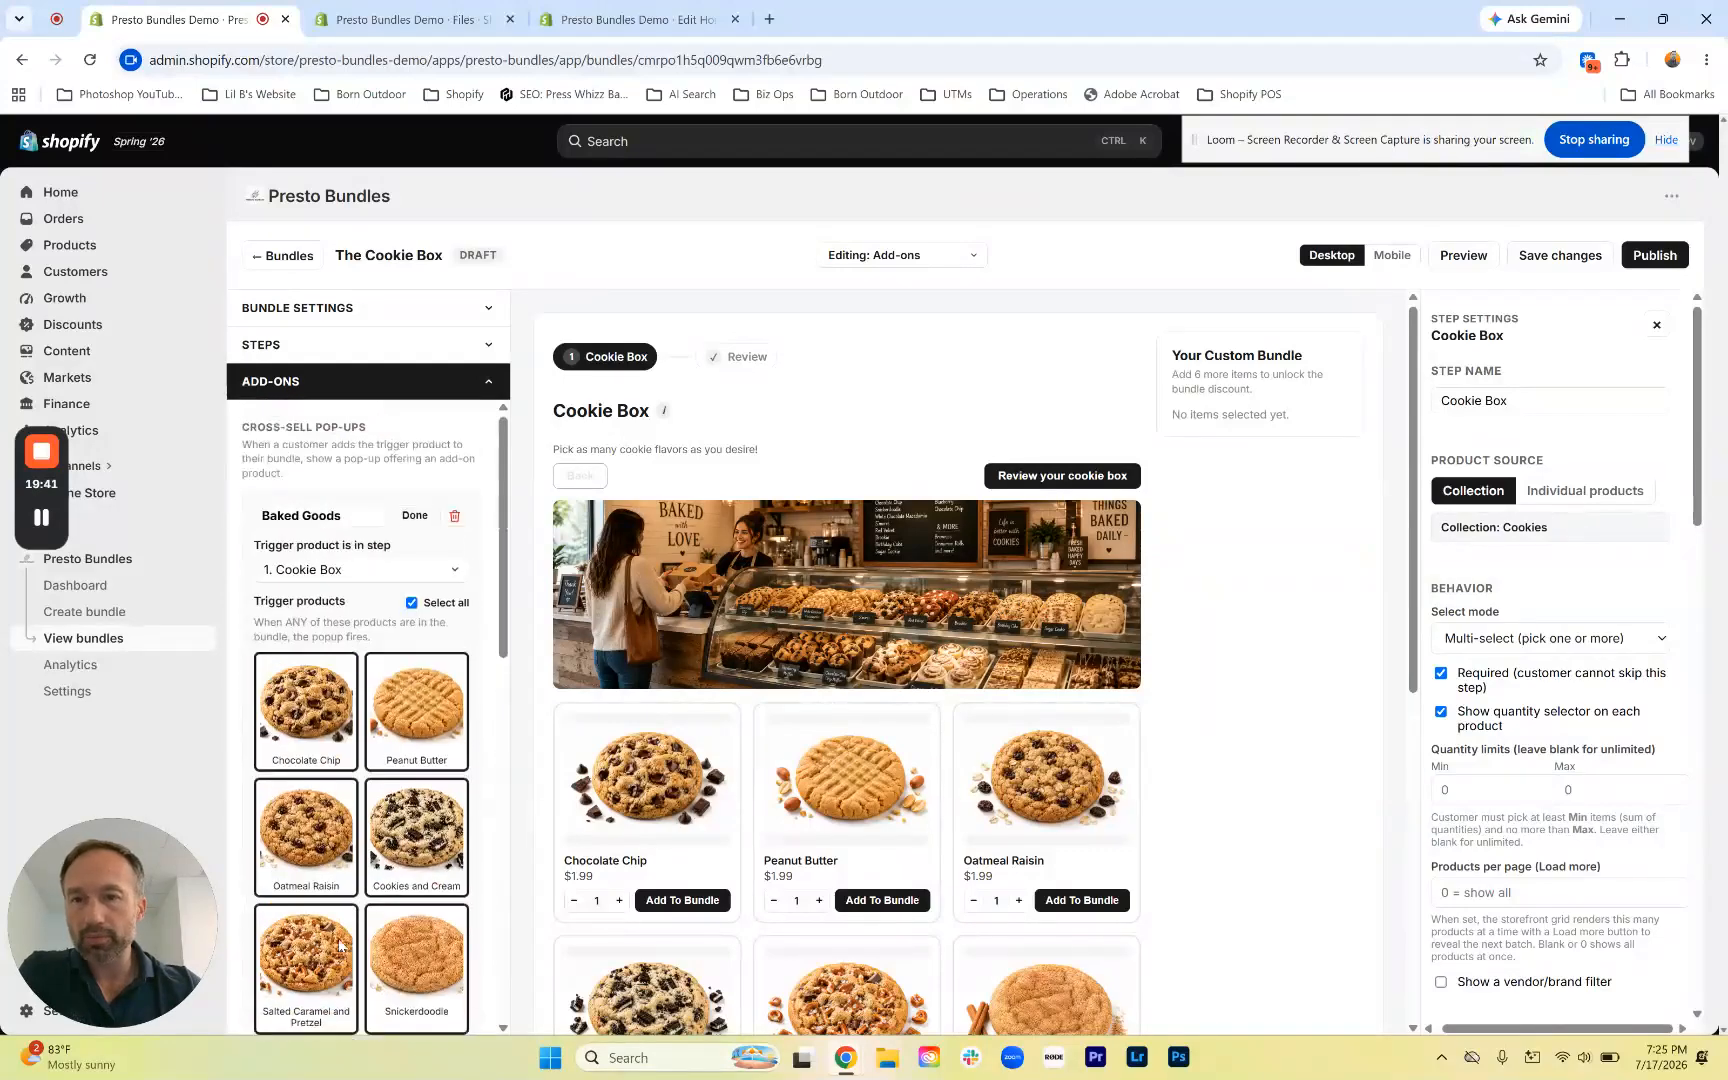
{"action": "left_click", "coordinate": [410, 515]}
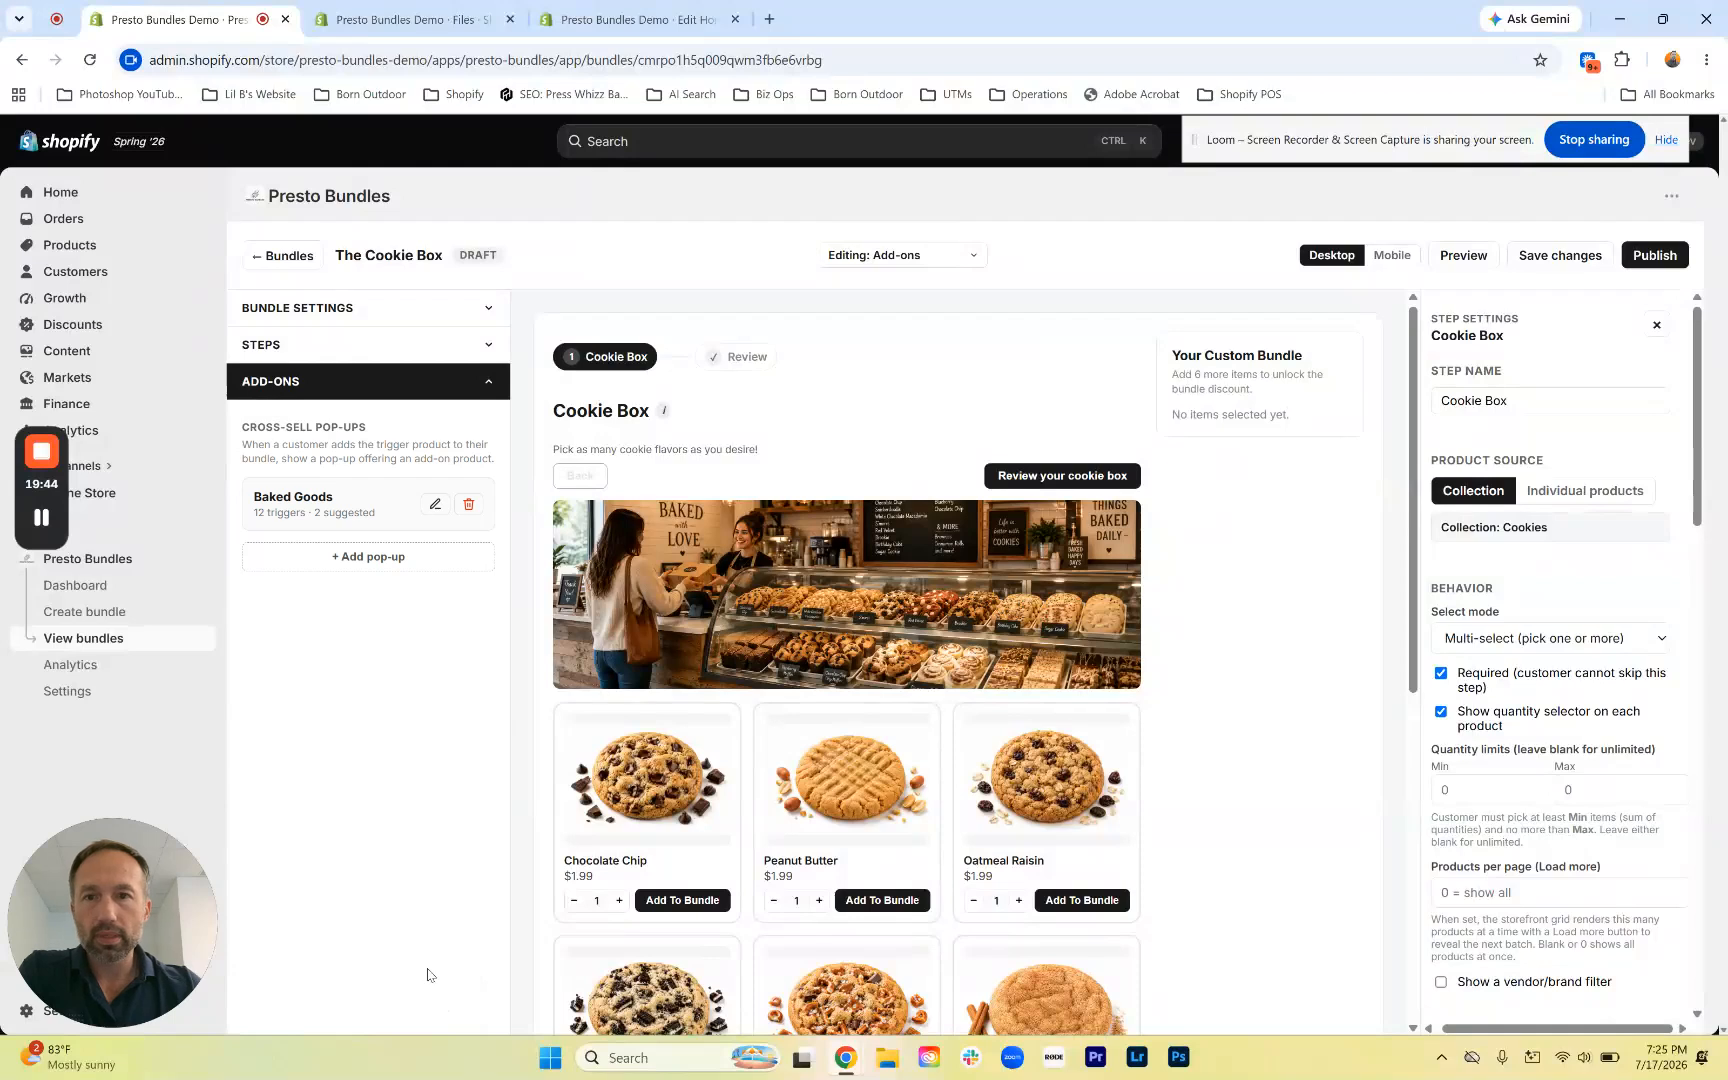
{"action": "left_click", "coordinate": [392, 394]}
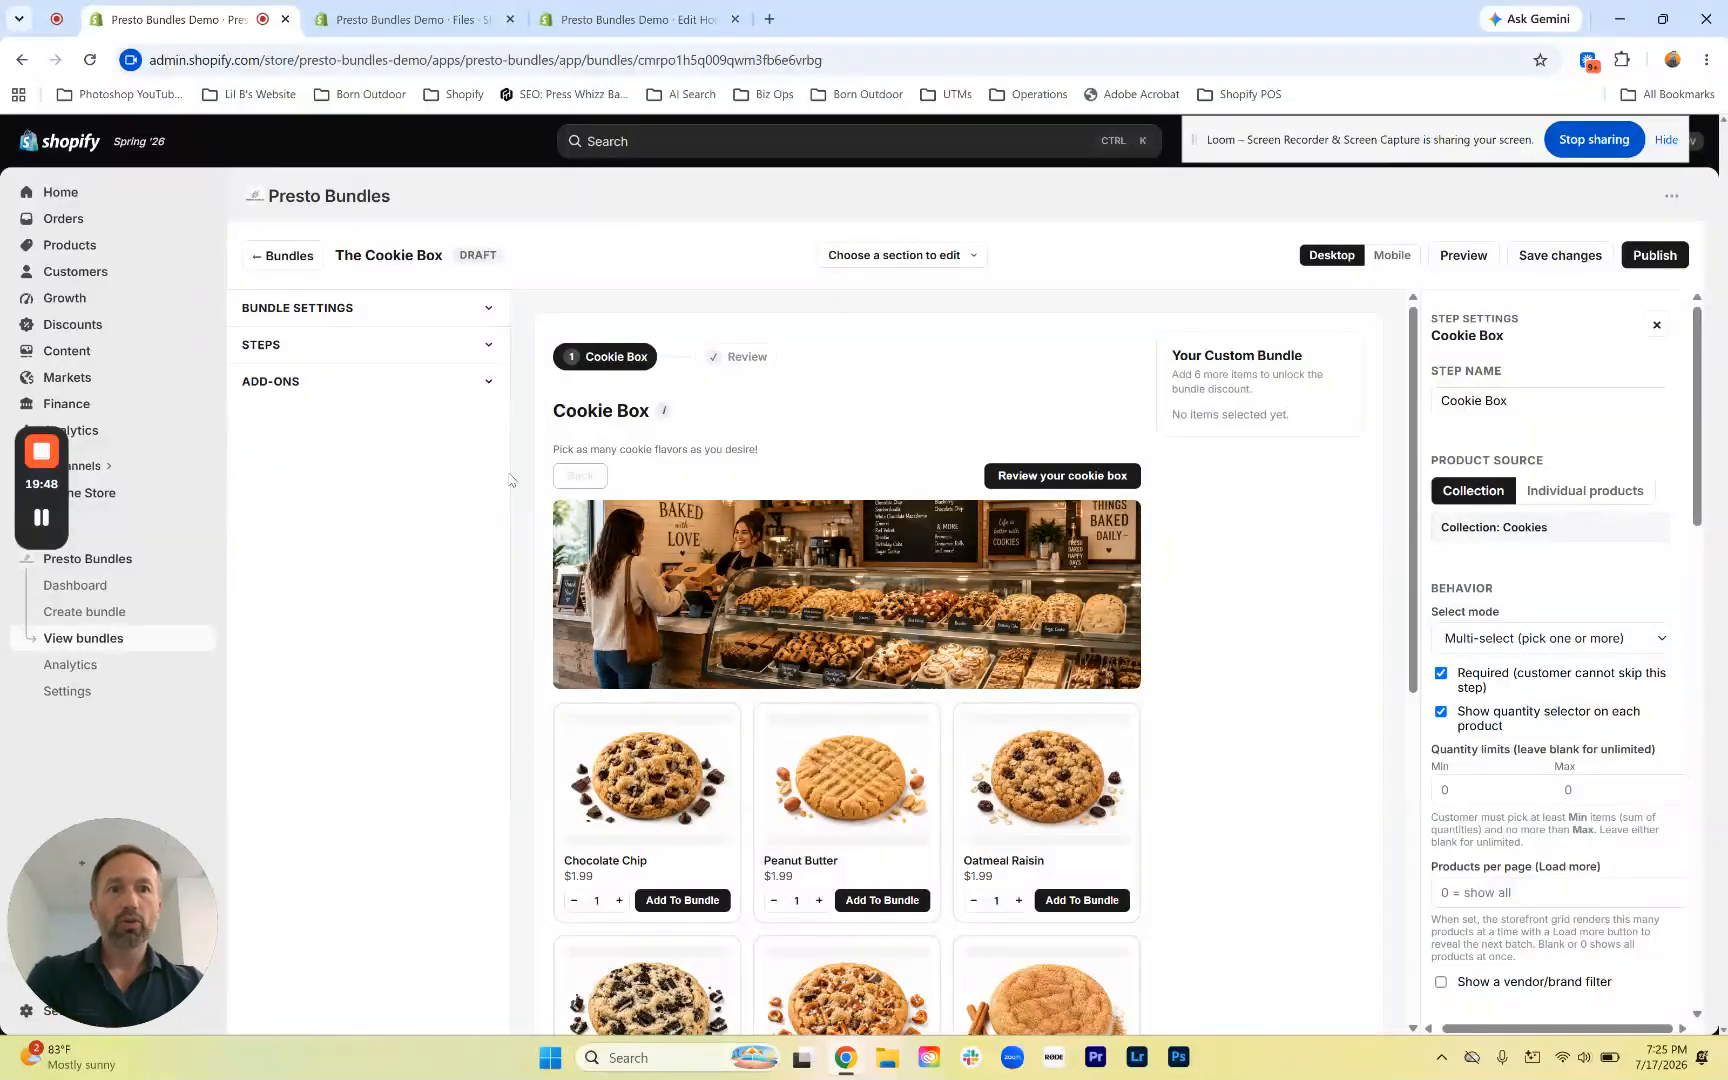
Save the changes to The Cookie Box bundle and publish it
{"action": "left_click", "coordinate": [1582, 255]}
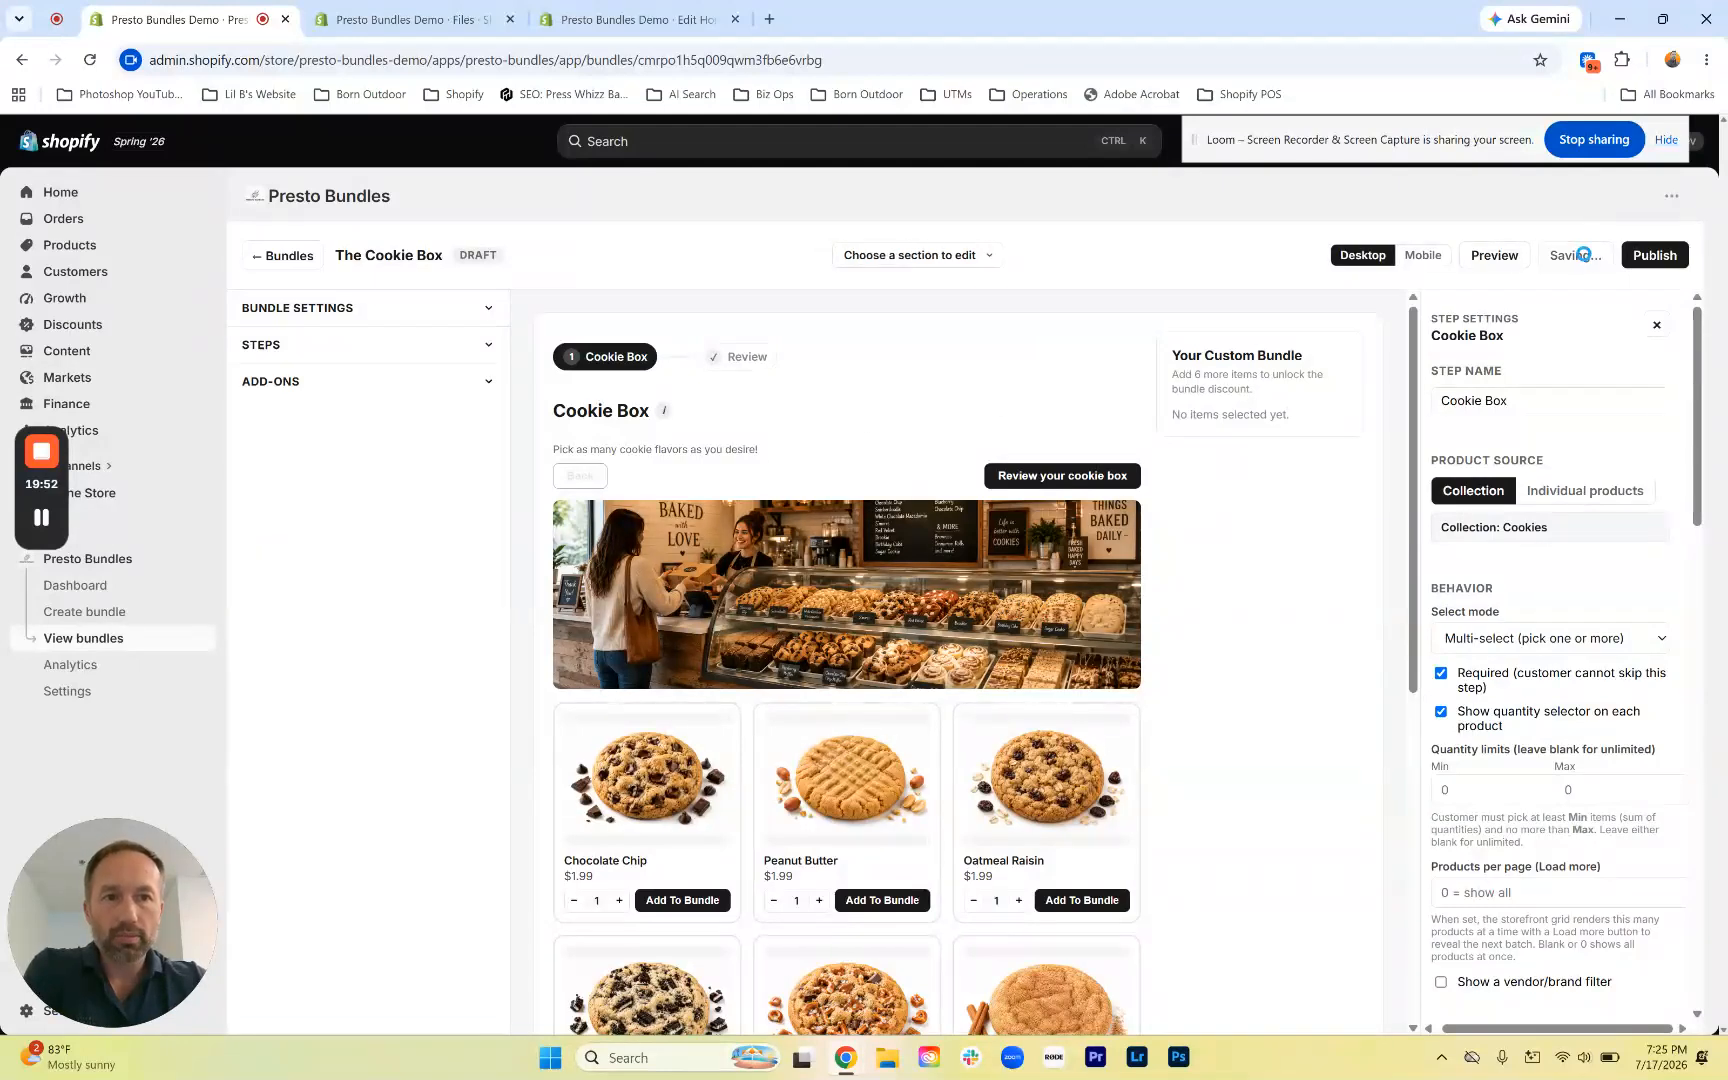
{"action": "left_click", "coordinate": [1650, 260]}
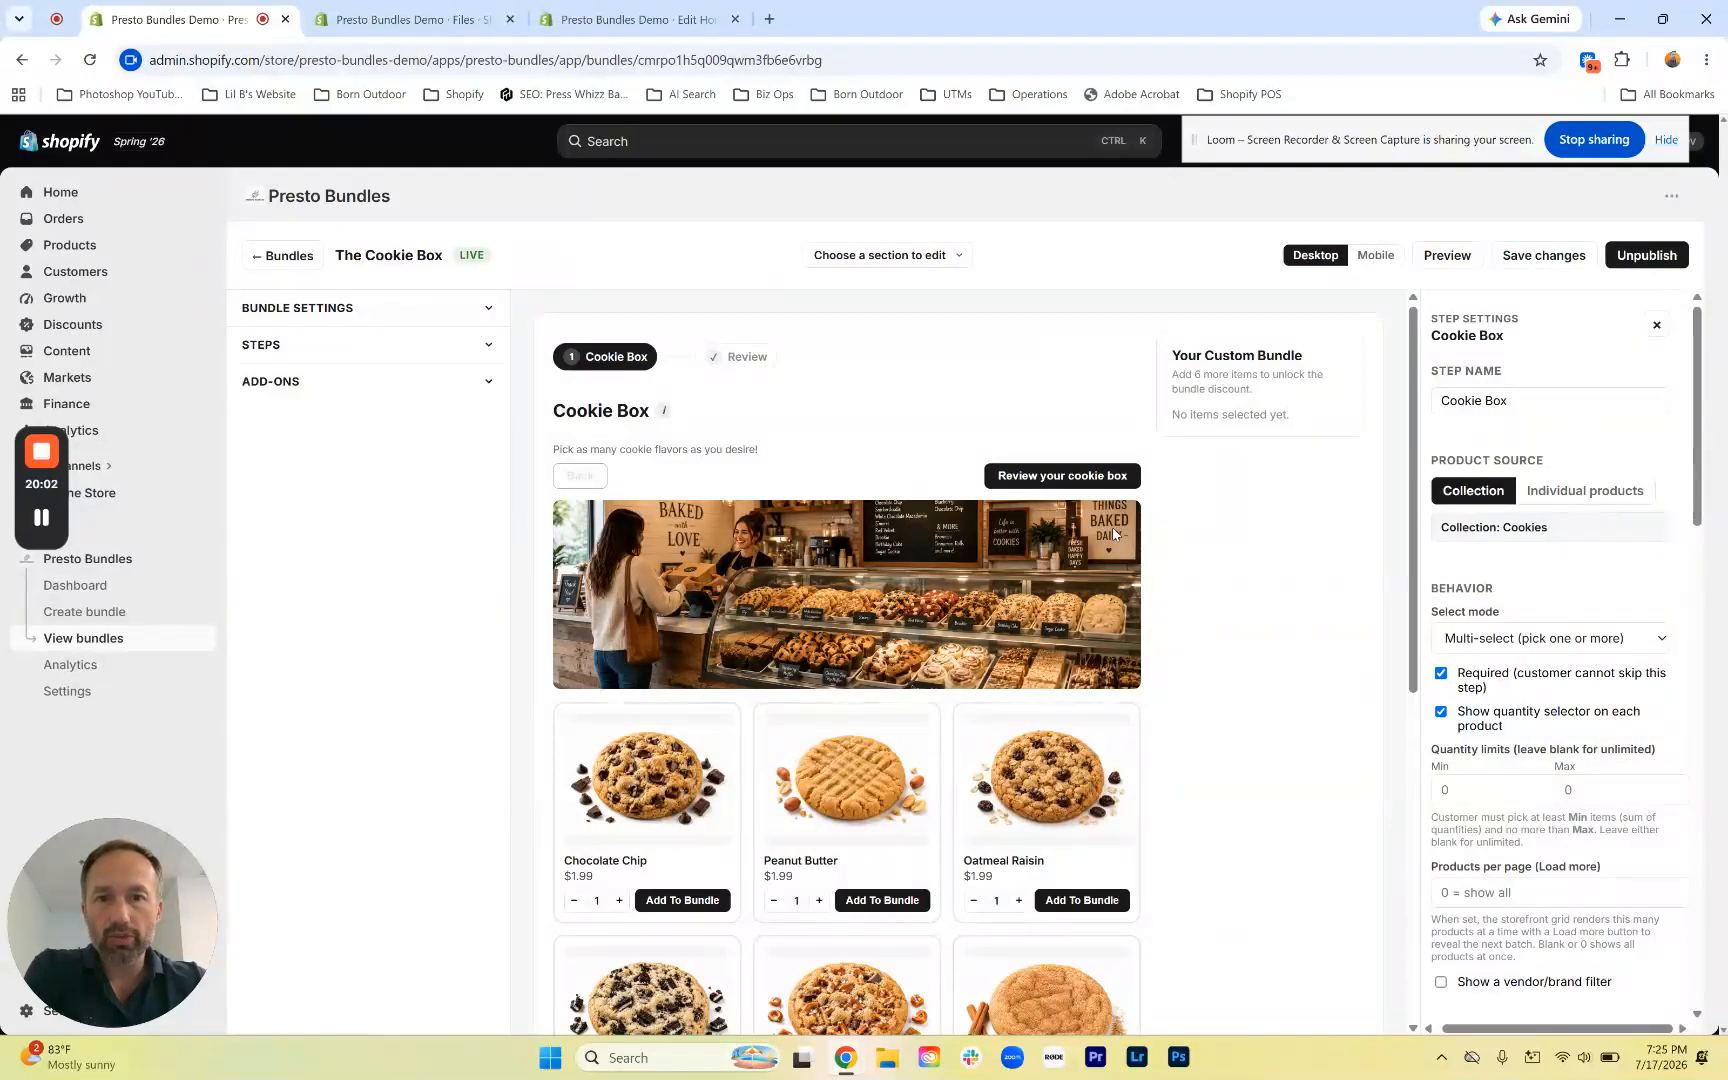
{"action": "scroll", "coordinate": [1319, 540], "scroll_direction": "down", "scroll_amount": 1}
{"action": "scroll", "coordinate": [1319, 540], "scroll_direction": "up", "scroll_amount": 1}
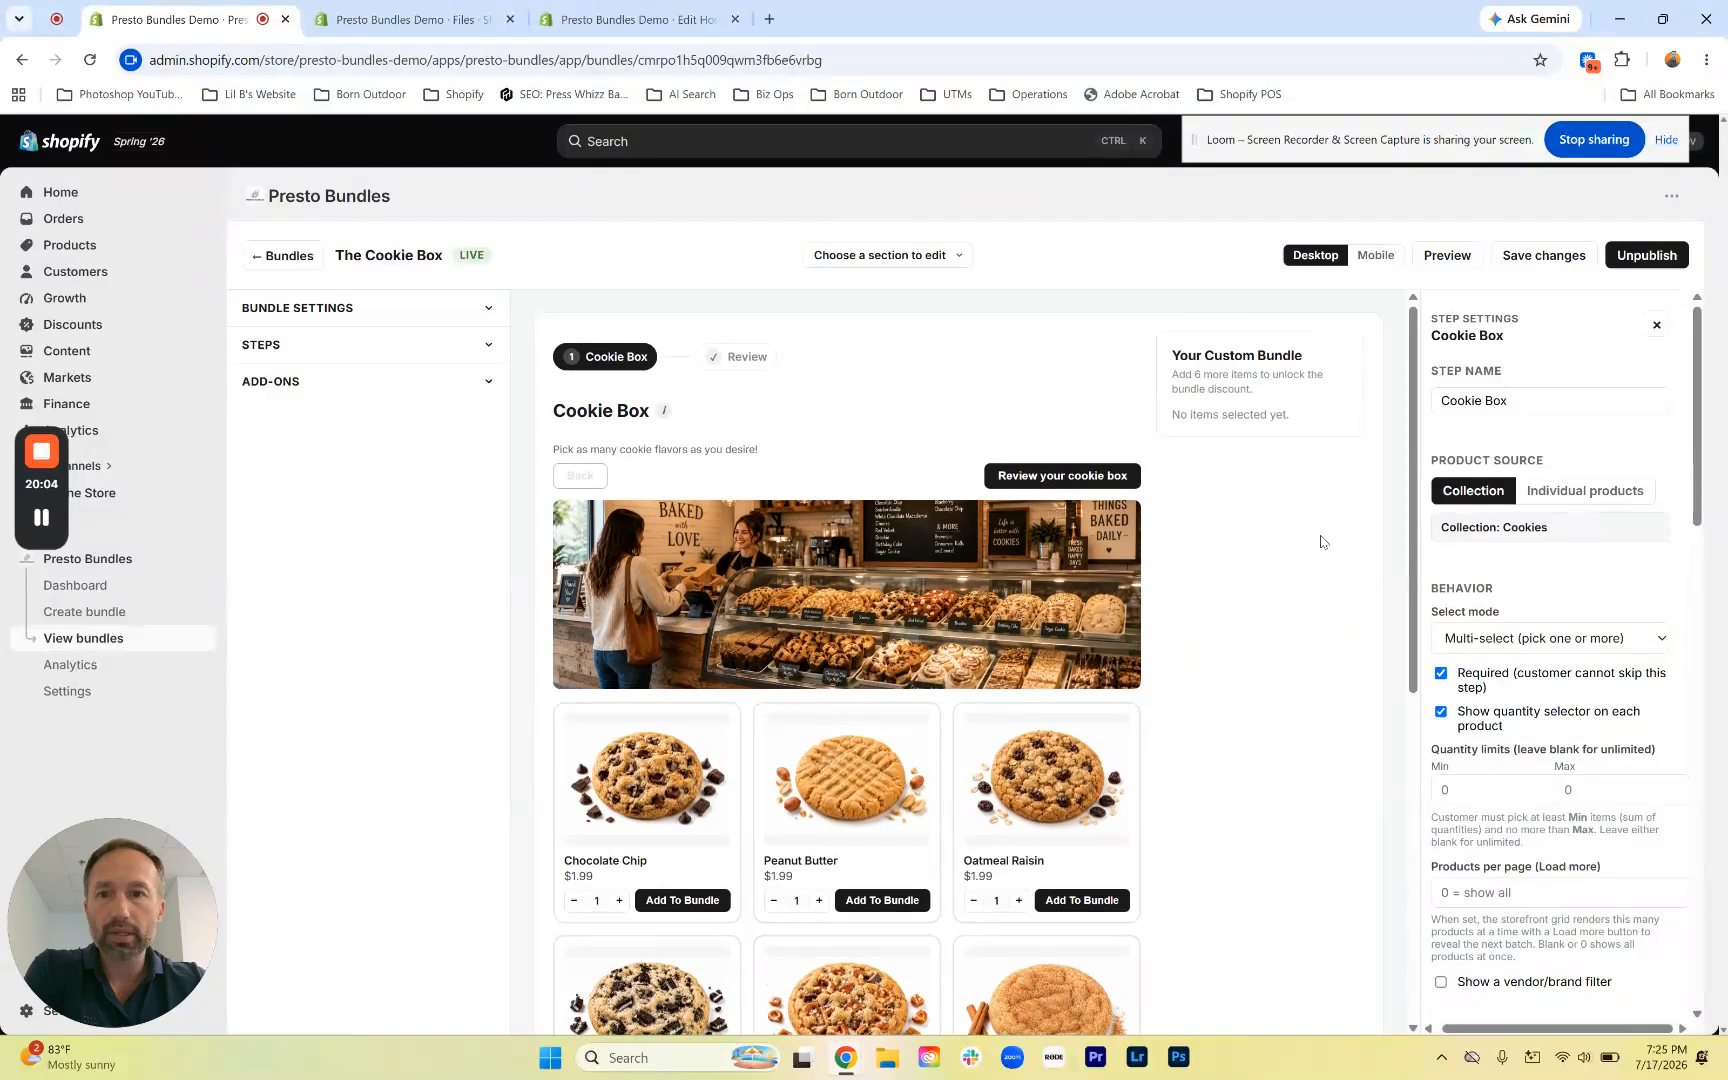
Copy The Cookie Box's bundle ID from the bundle settings
{"action": "left_click", "coordinate": [400, 310]}
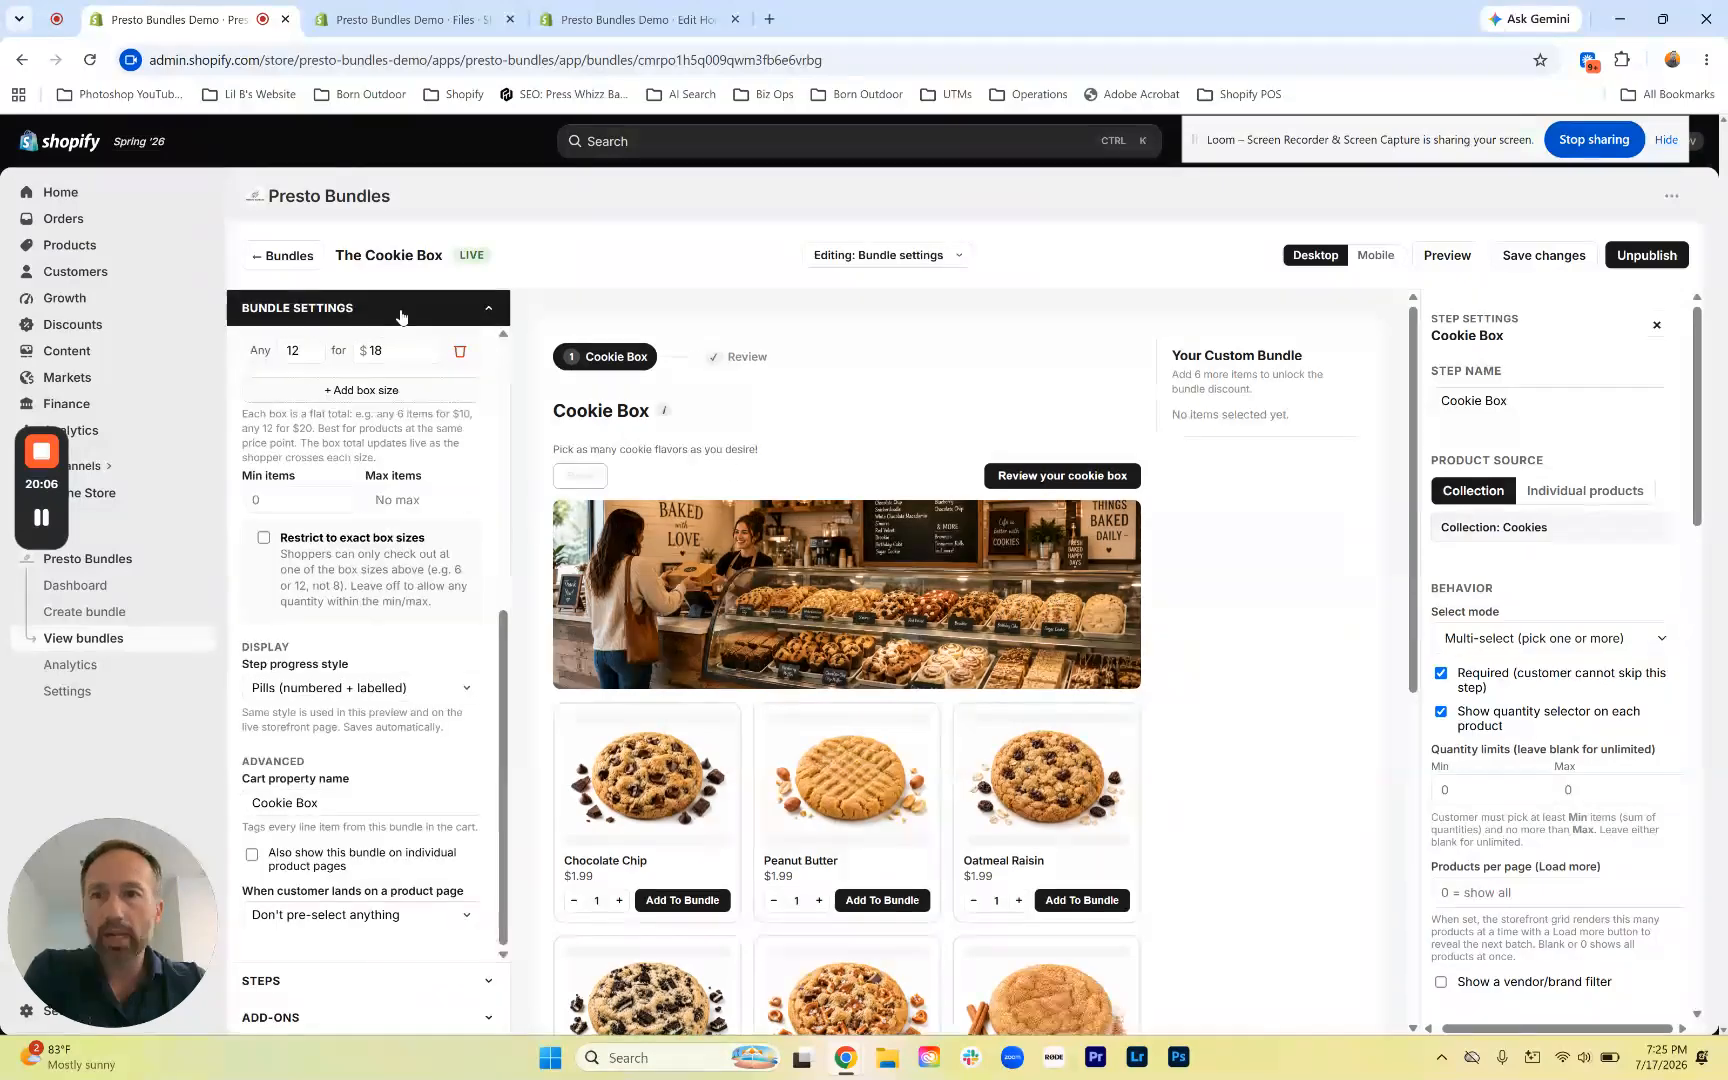
{"action": "scroll", "coordinate": [401, 436], "scroll_direction": "up", "scroll_amount": 5}
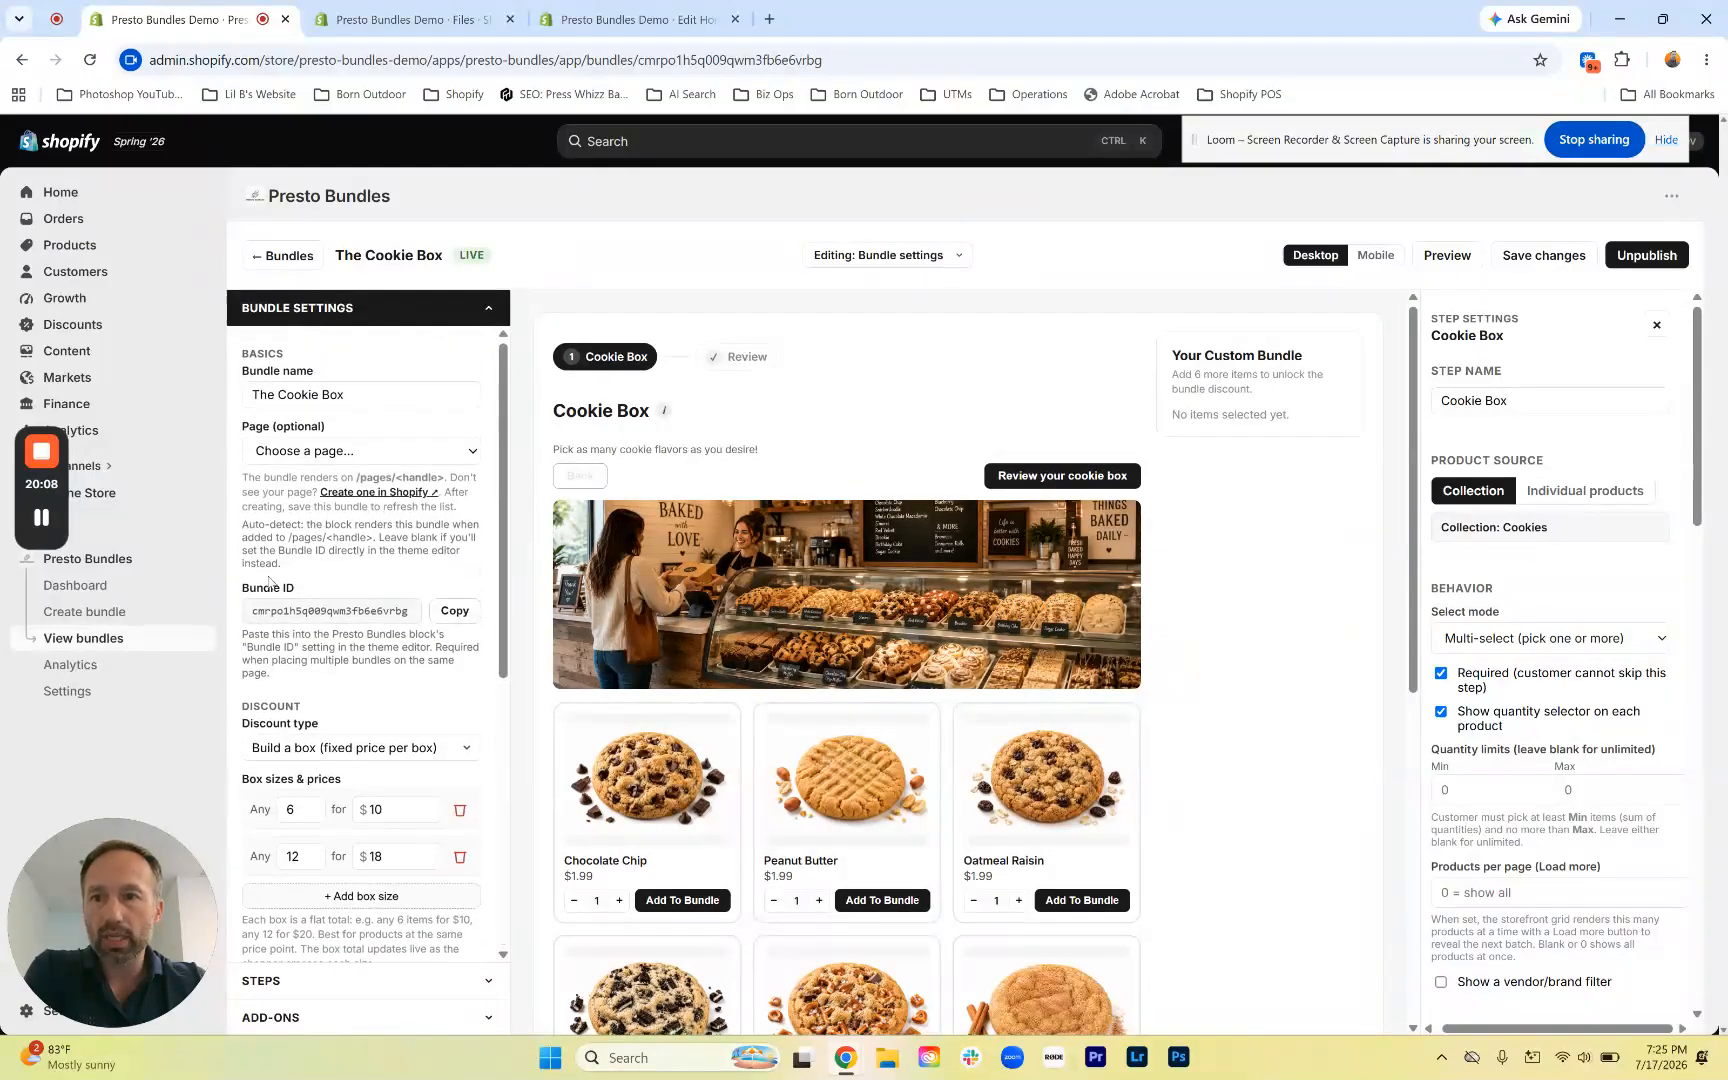
{"action": "left_click", "coordinate": [455, 610]}
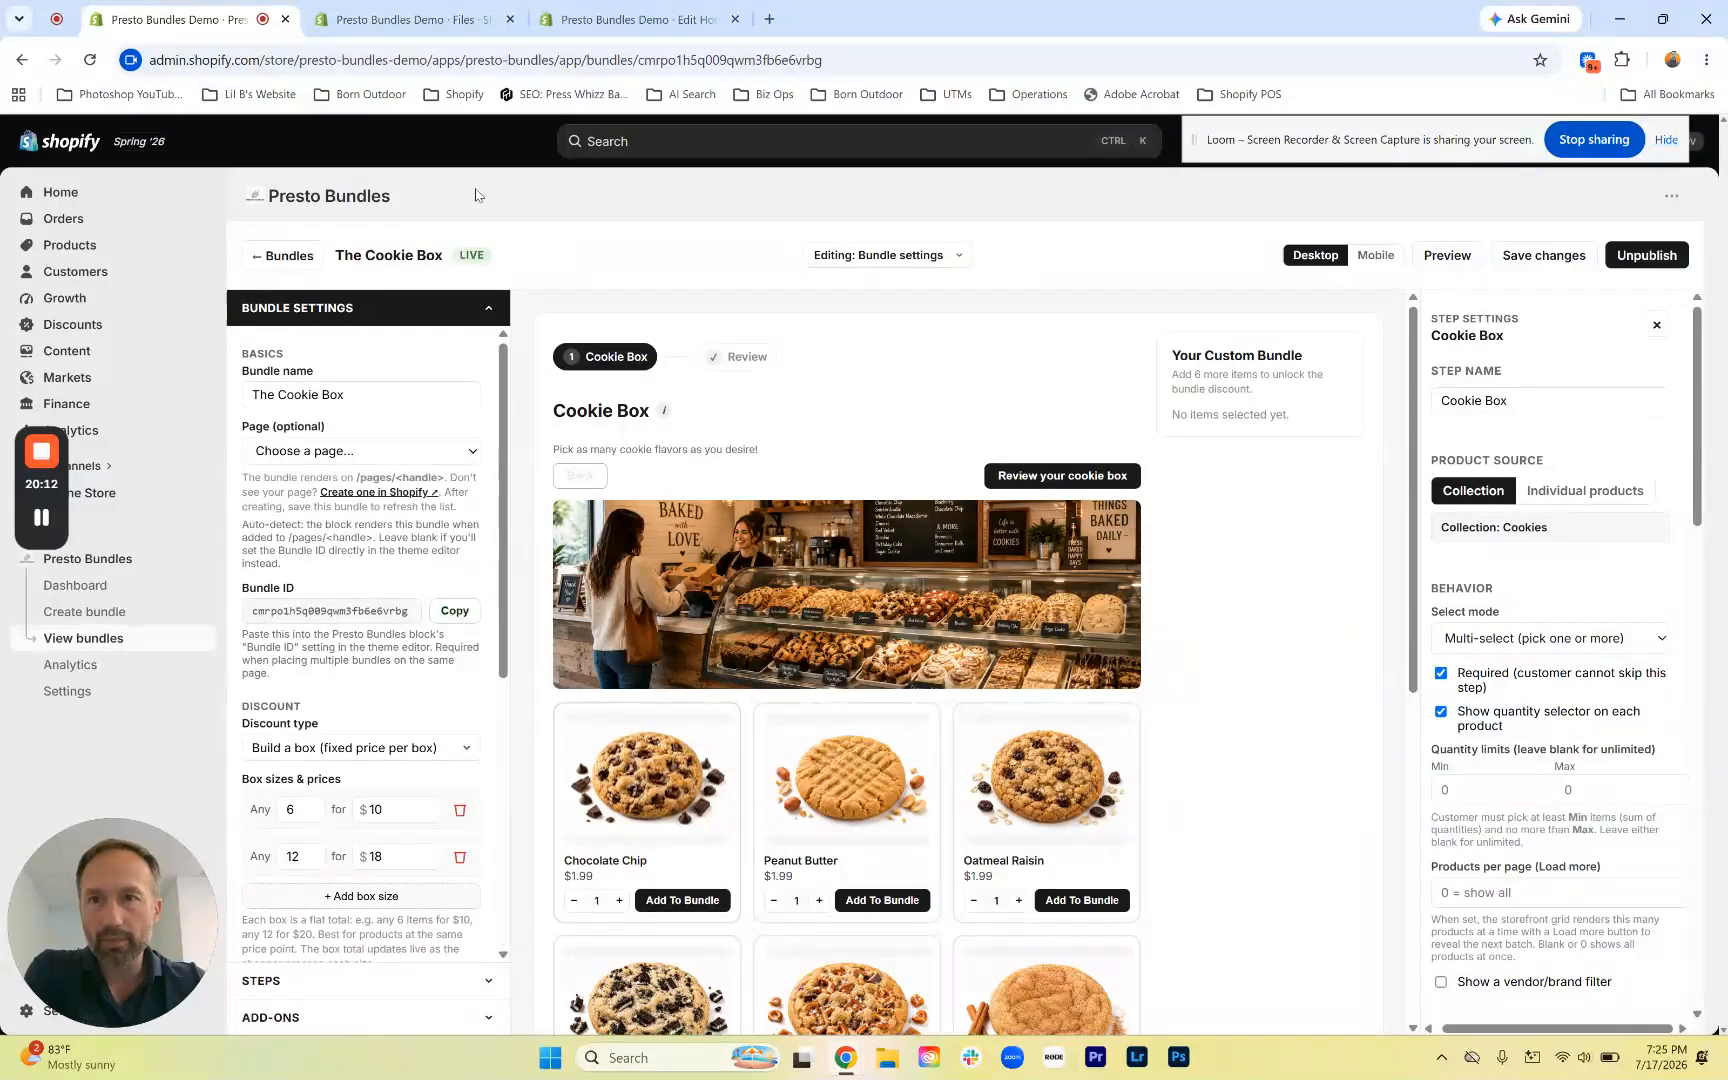
Switch to the Shopify theme editor and add the Presto Bundles app block below the home page's Hero section
{"action": "left_click", "coordinate": [407, 5]}
{"action": "left_click", "coordinate": [668, 14]}
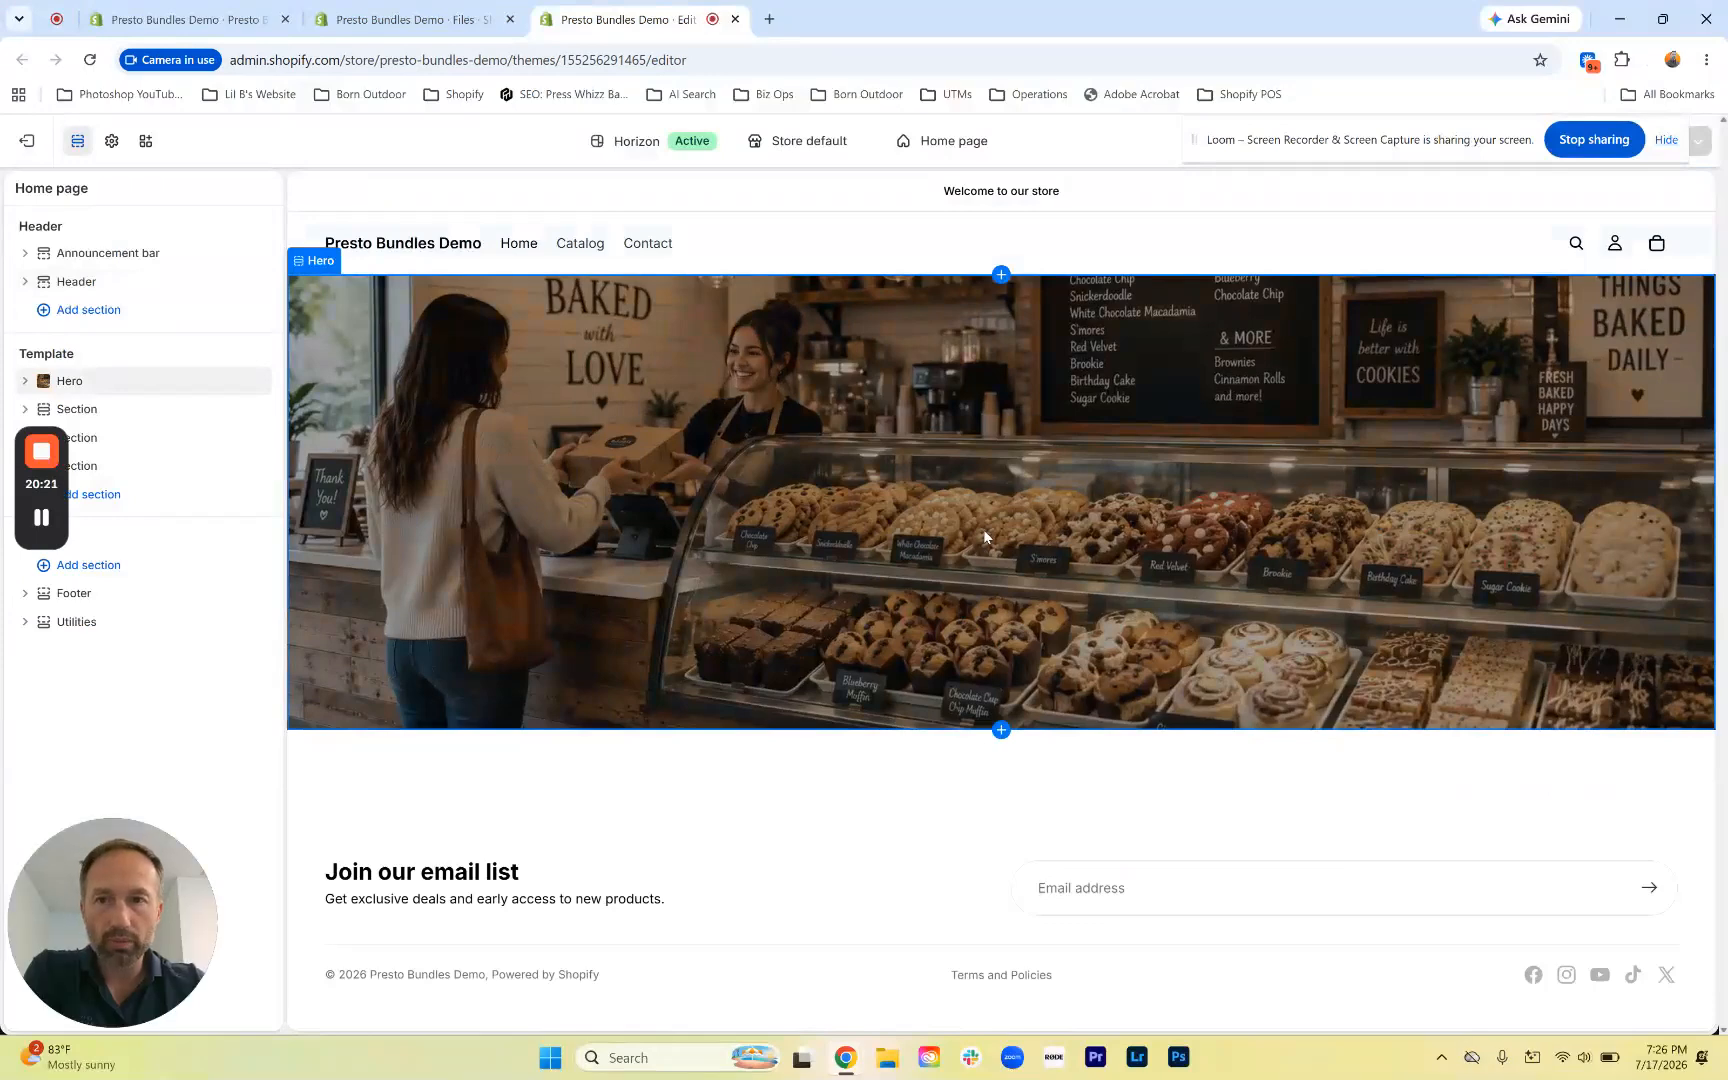
{"action": "left_click", "coordinate": [997, 731]}
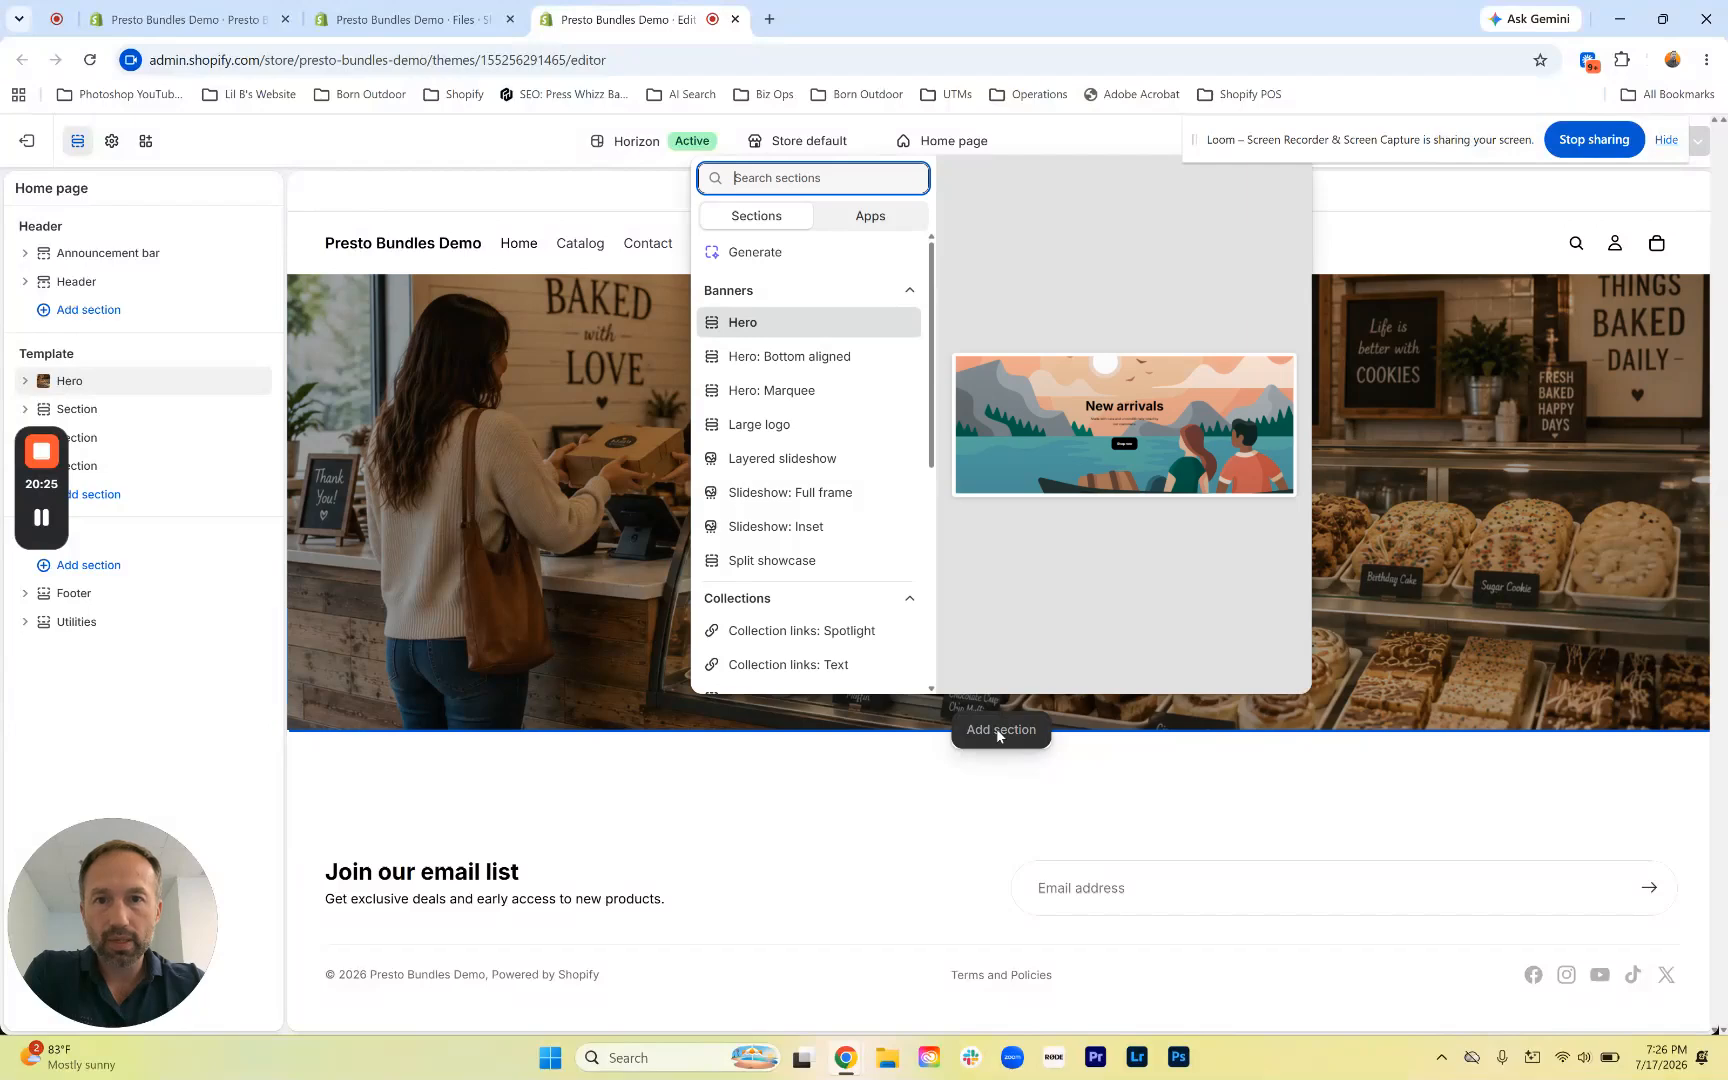
{"action": "left_click", "coordinate": [868, 216]}
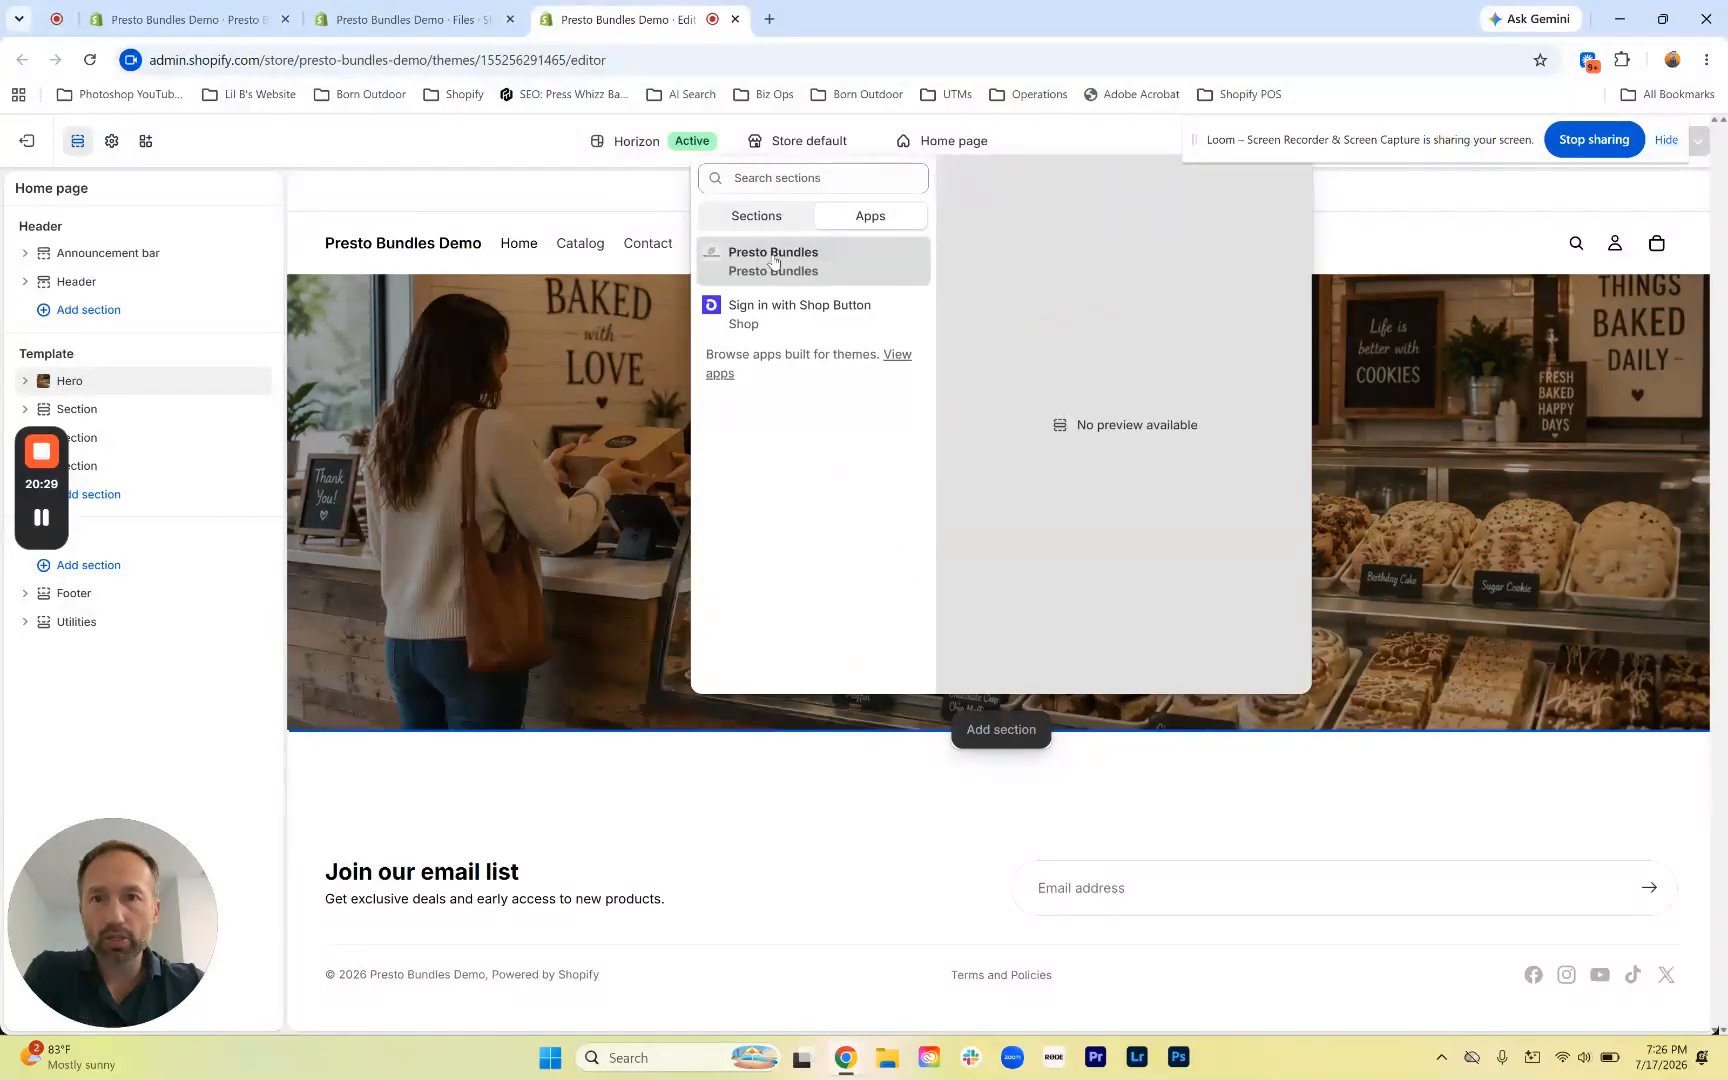
{"action": "left_click", "coordinate": [785, 245]}
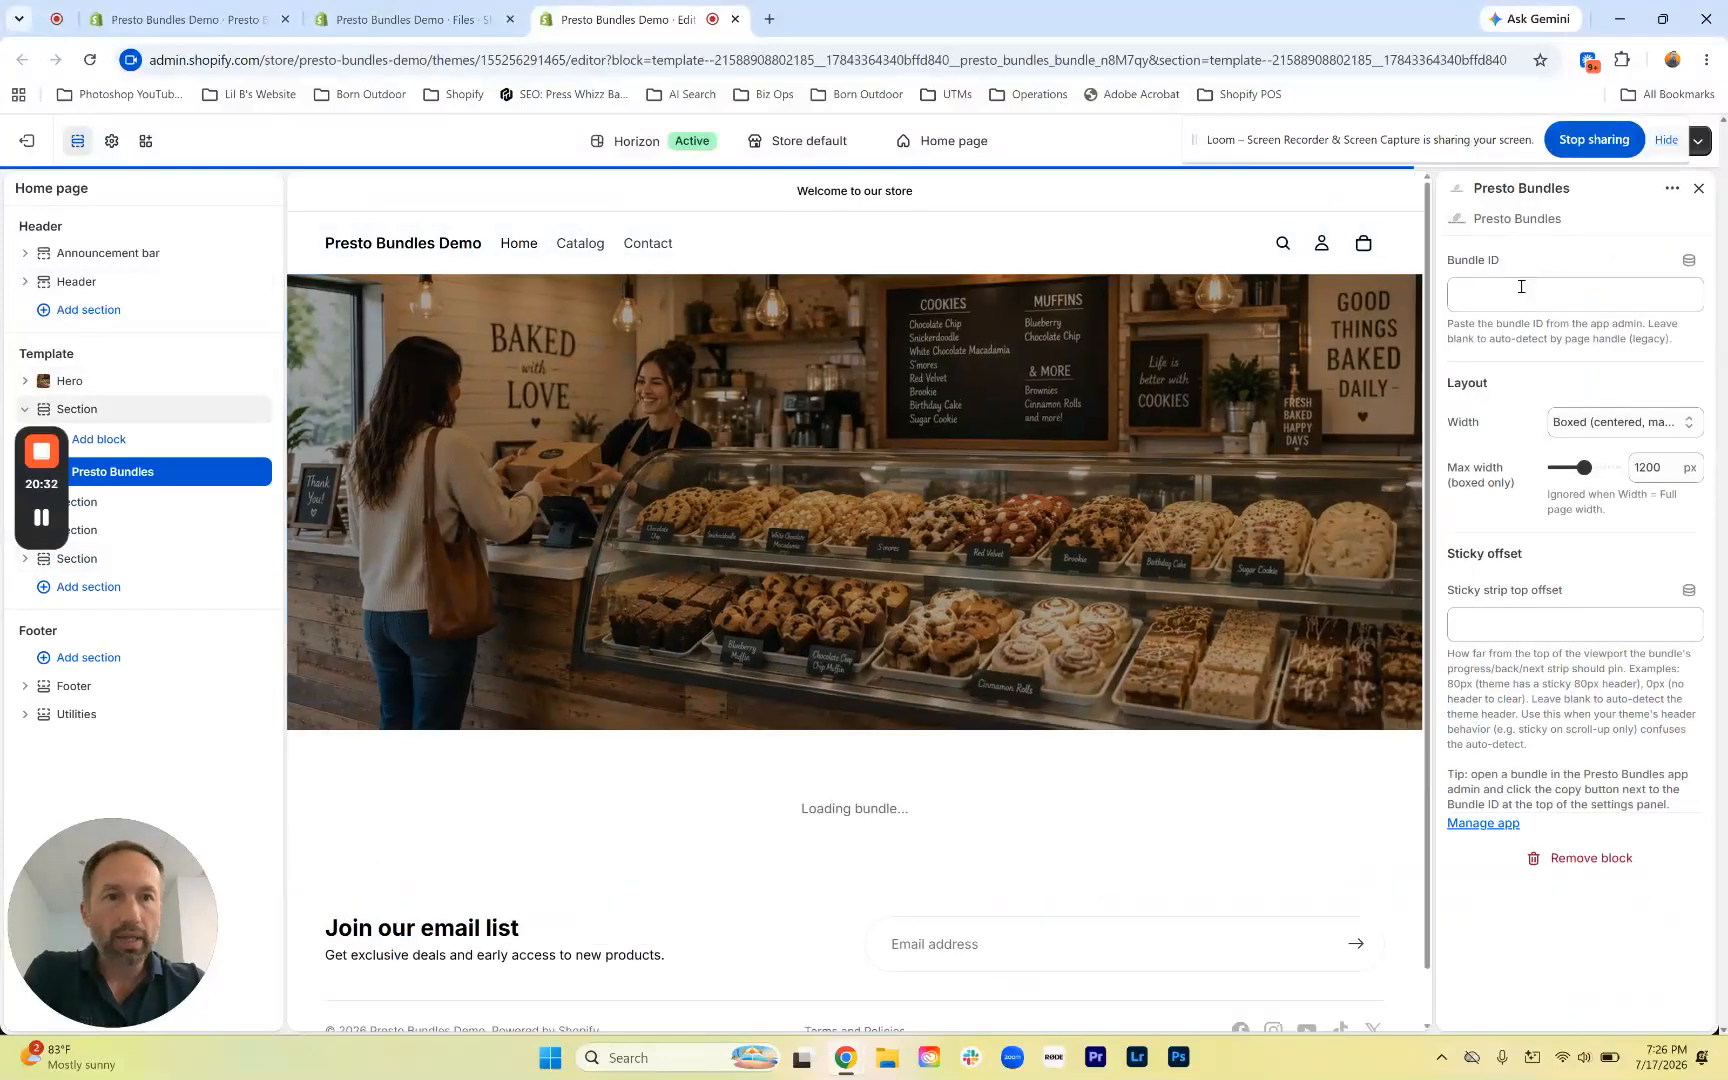
Paste The Cookie Box's copied bundle ID into the Presto Bundles block and check the bundle in the home page preview
{"action": "left_click", "coordinate": [1501, 302]}
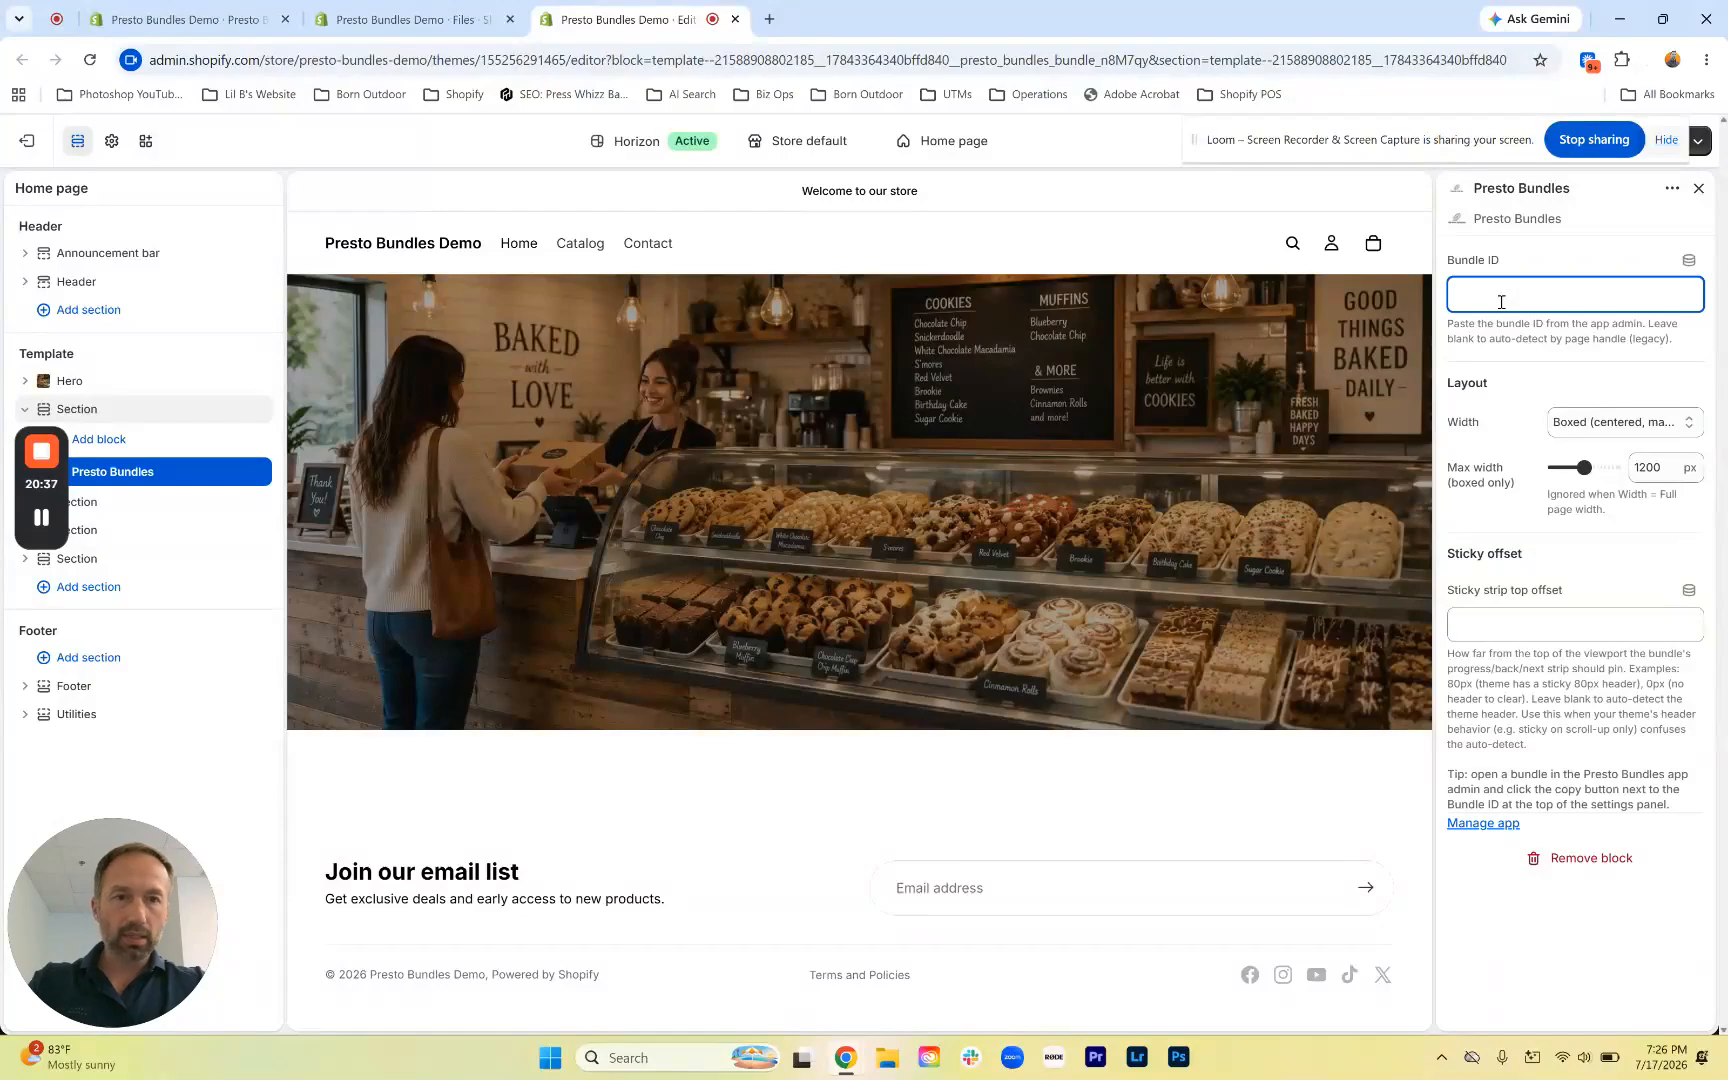
{"action": "key", "text": "ctrl+v"}
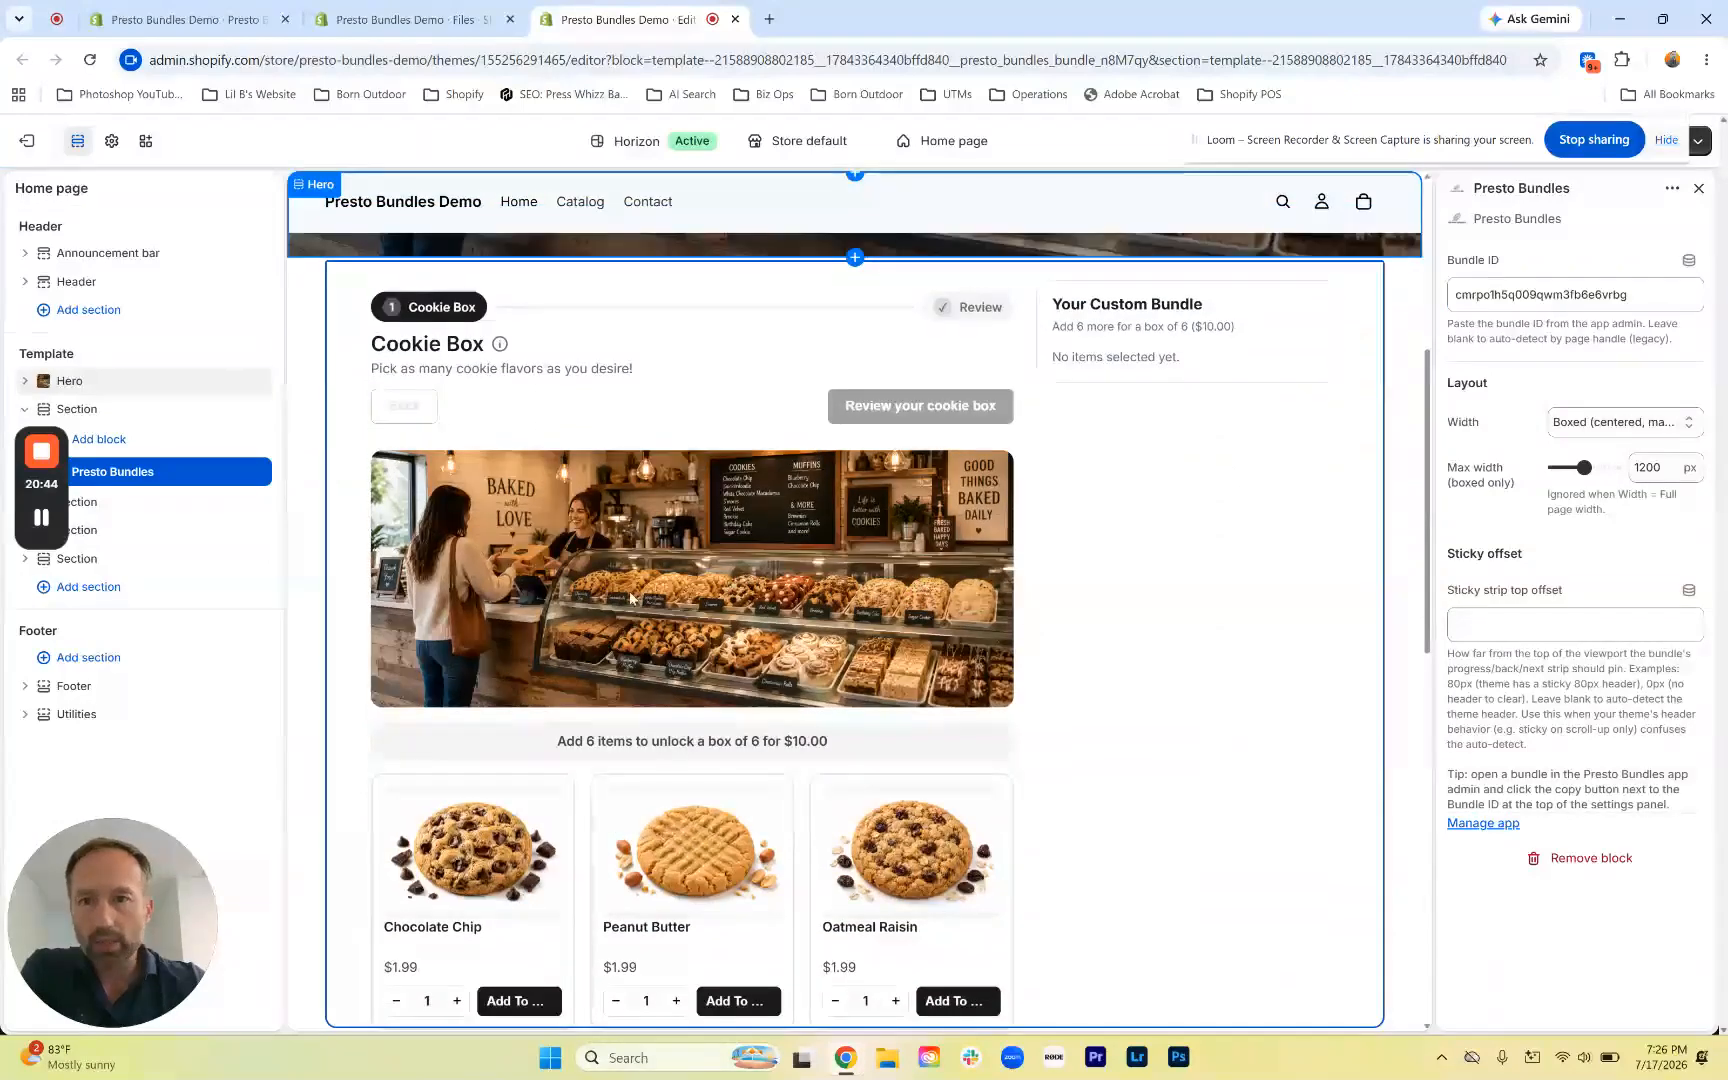
{"action": "scroll", "coordinate": [744, 635], "scroll_direction": "down", "scroll_amount": 4}
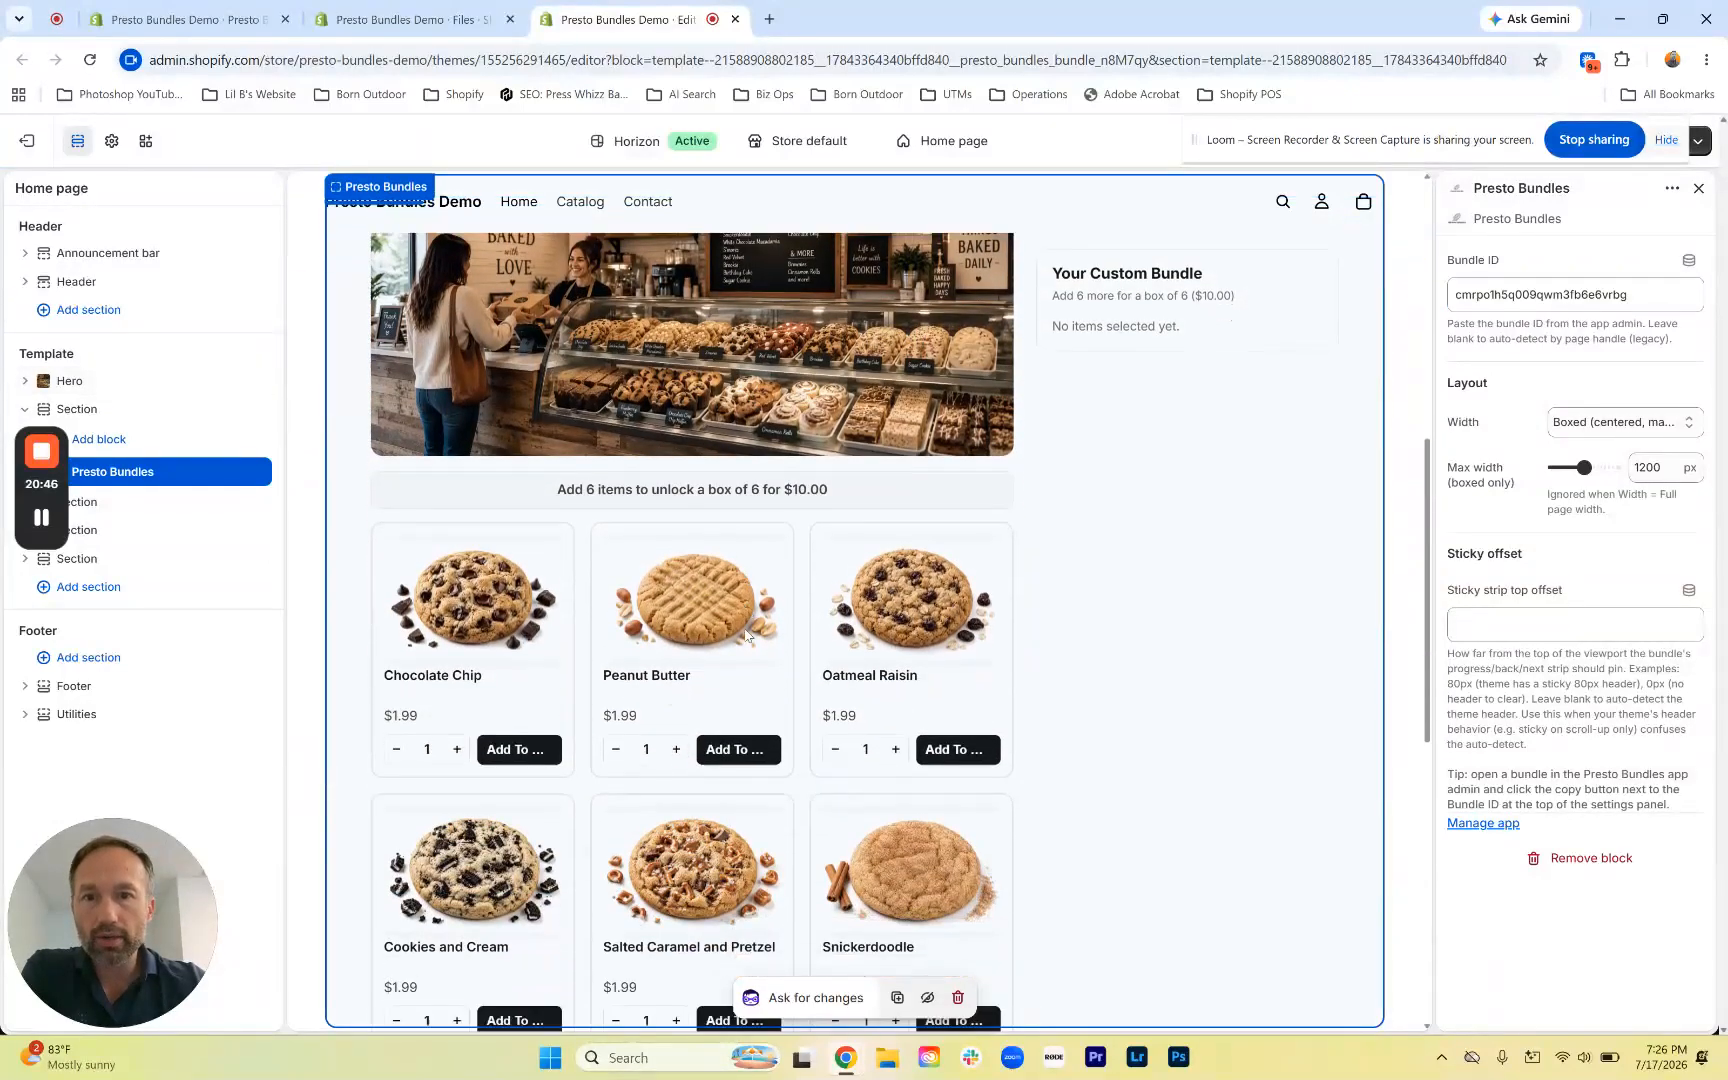
{"action": "scroll", "coordinate": [586, 515], "scroll_direction": "down", "scroll_amount": 5}
{"action": "scroll", "coordinate": [588, 518], "scroll_direction": "up", "scroll_amount": 8}
{"action": "scroll", "coordinate": [591, 521], "scroll_direction": "up", "scroll_amount": 2}
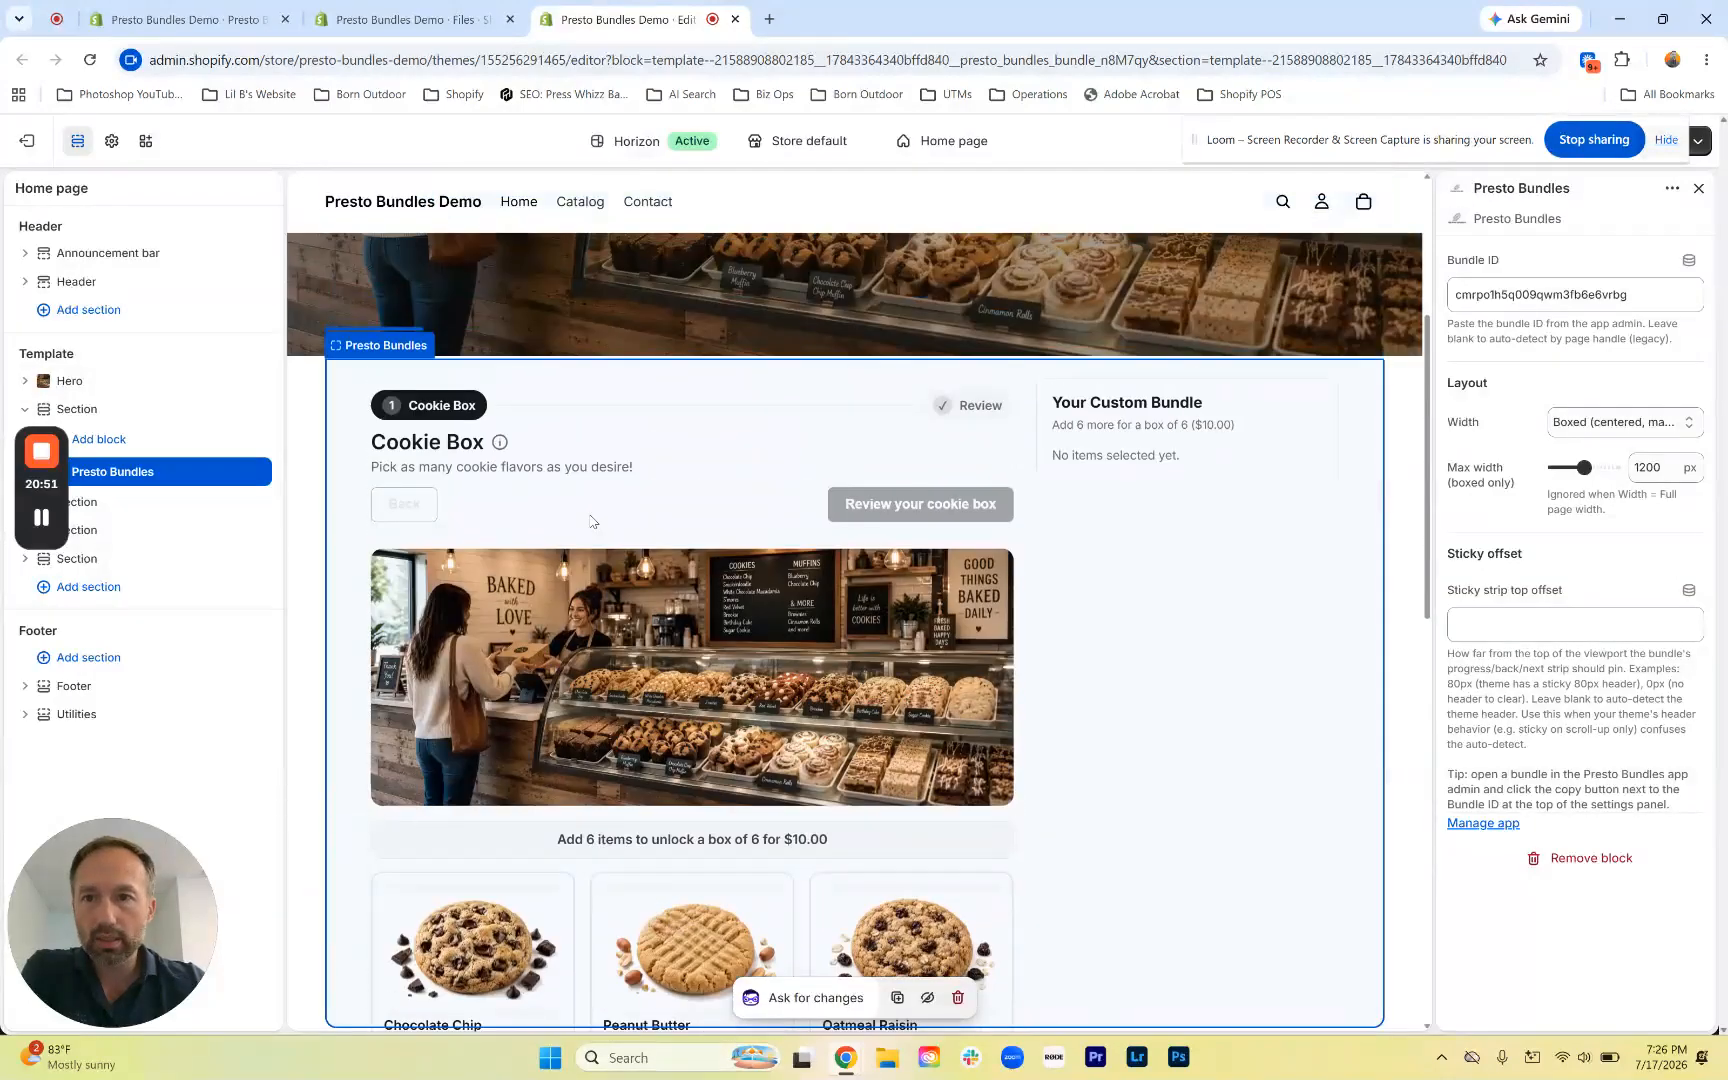
{"action": "scroll", "coordinate": [590, 512], "scroll_direction": "down", "scroll_amount": 4}
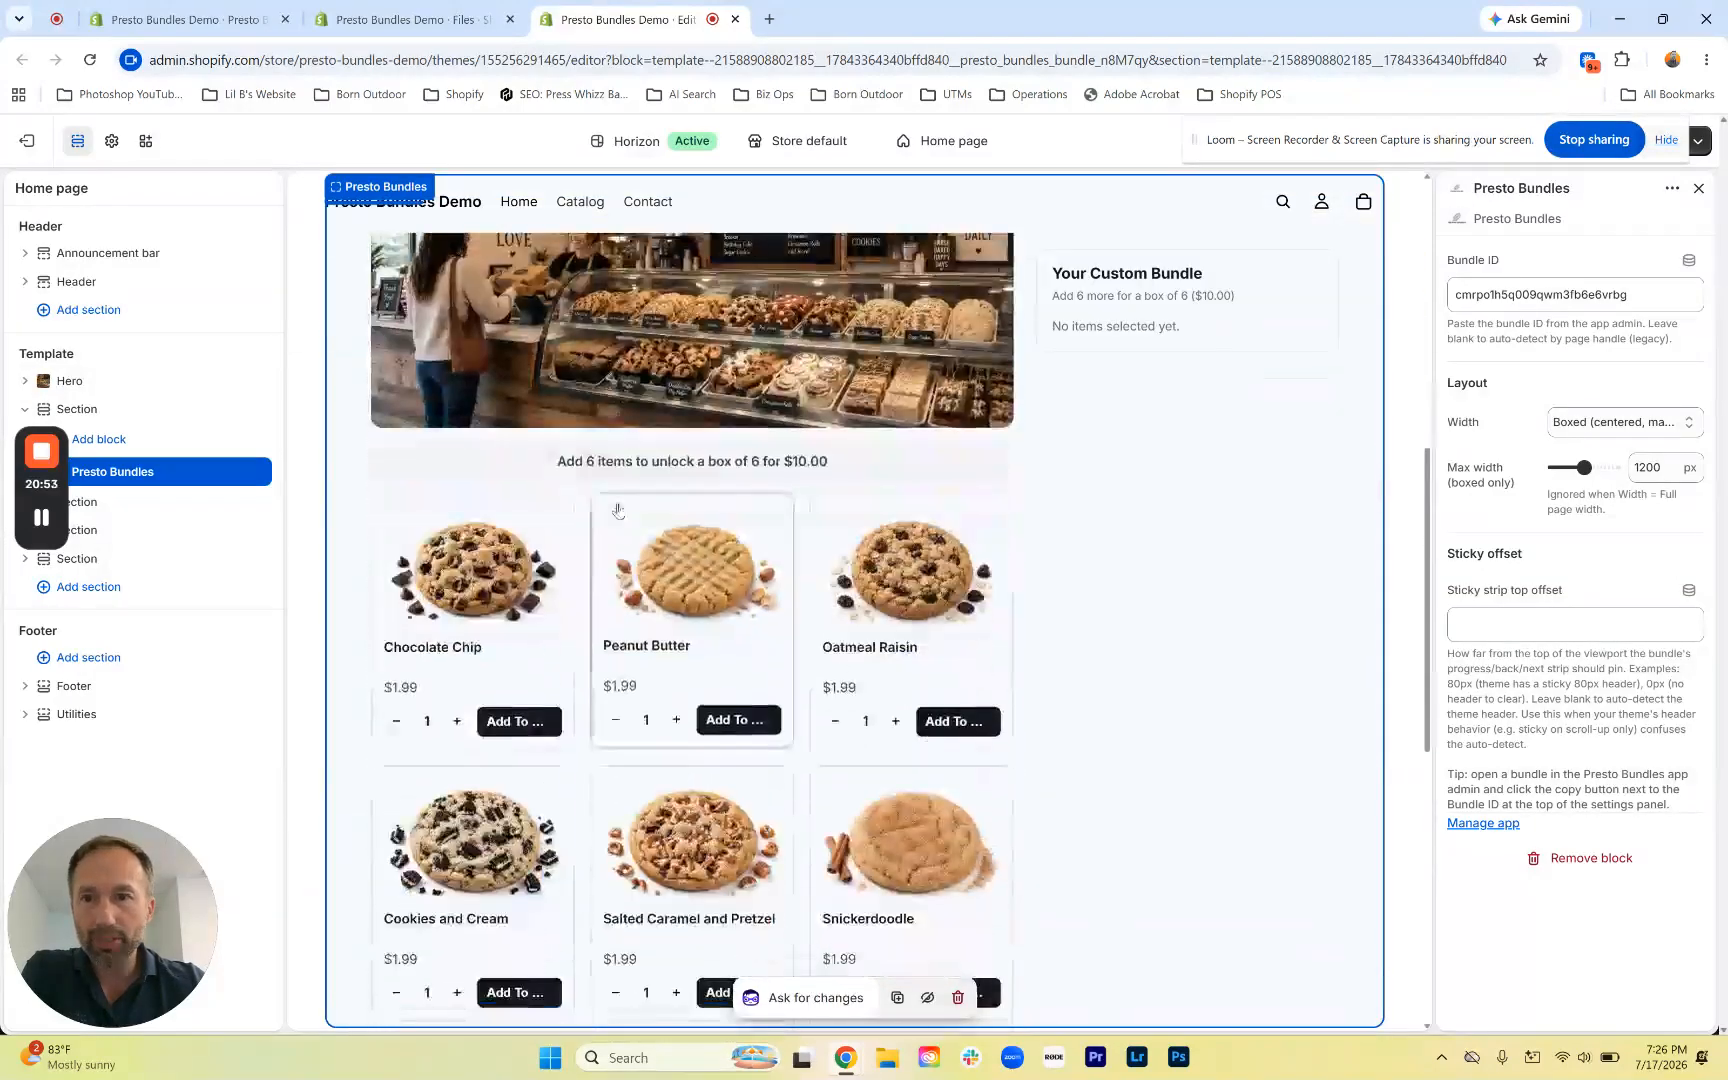
{"action": "scroll", "coordinate": [583, 458], "scroll_direction": "up", "scroll_amount": 2}
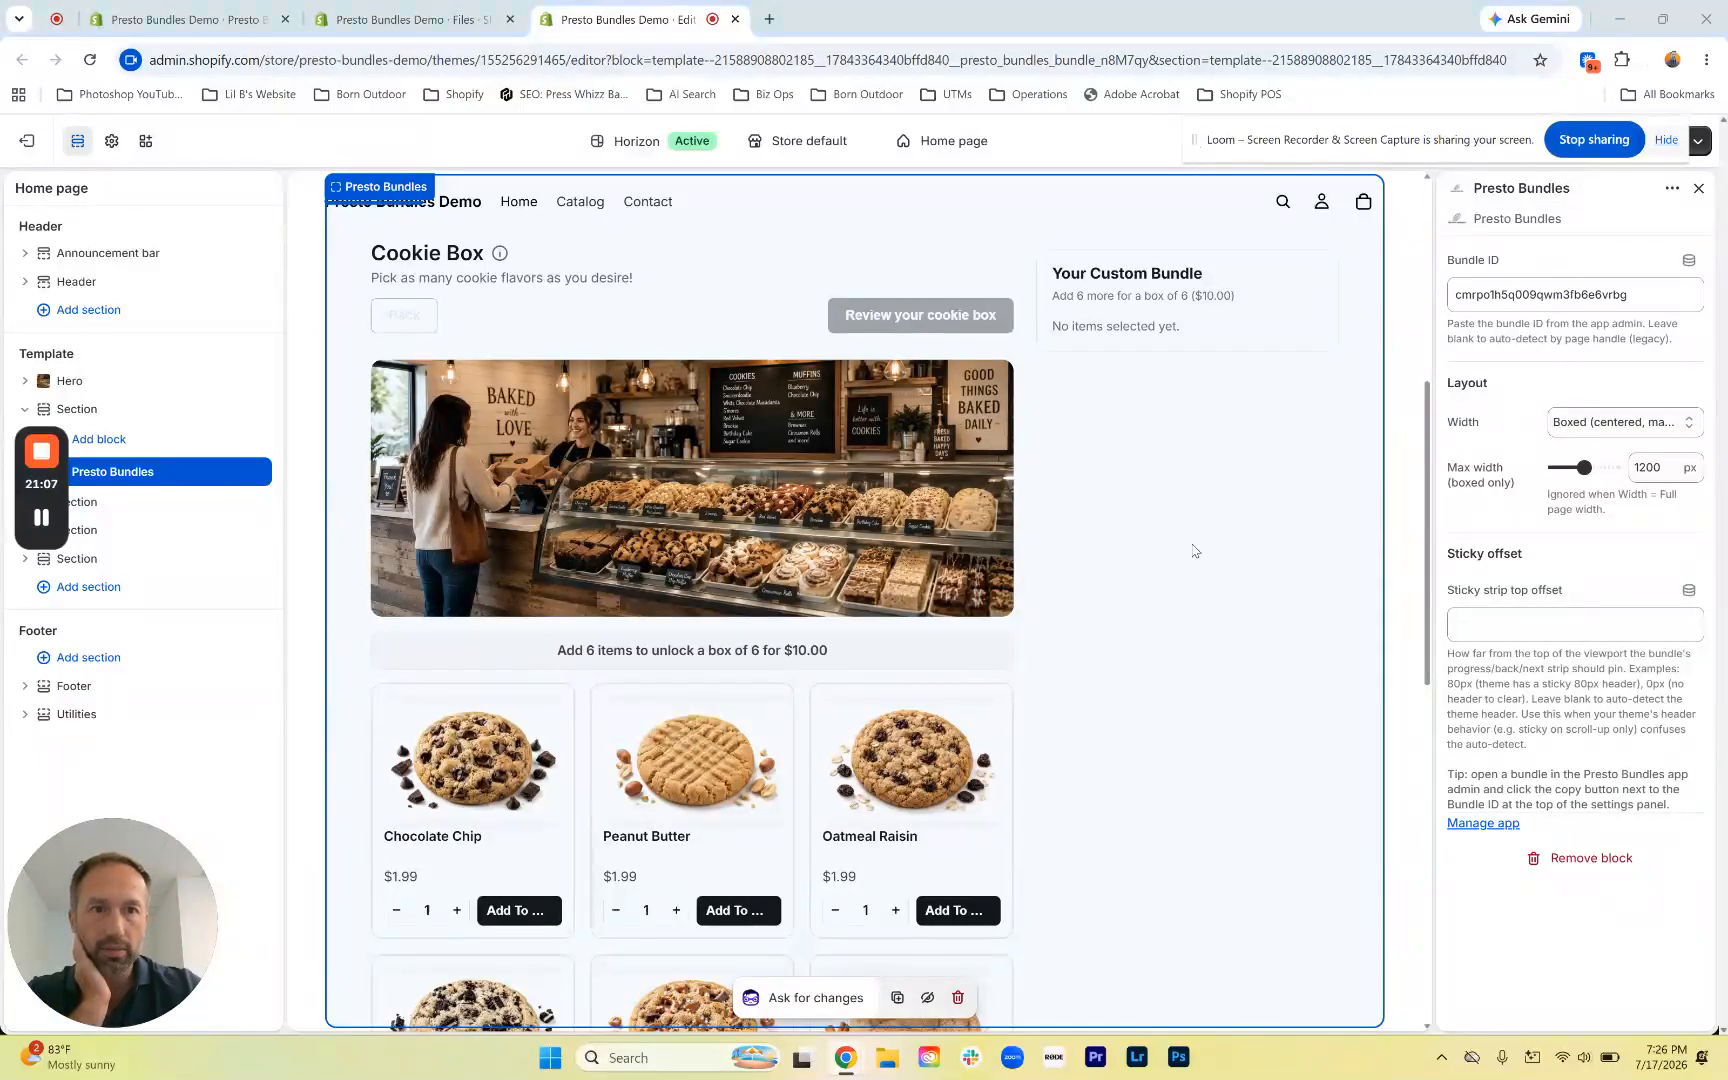
Save the home page changes and open the live storefront
{"action": "left_click_drag", "start_coordinate": [1206, 141], "coordinate": [1174, 968]}
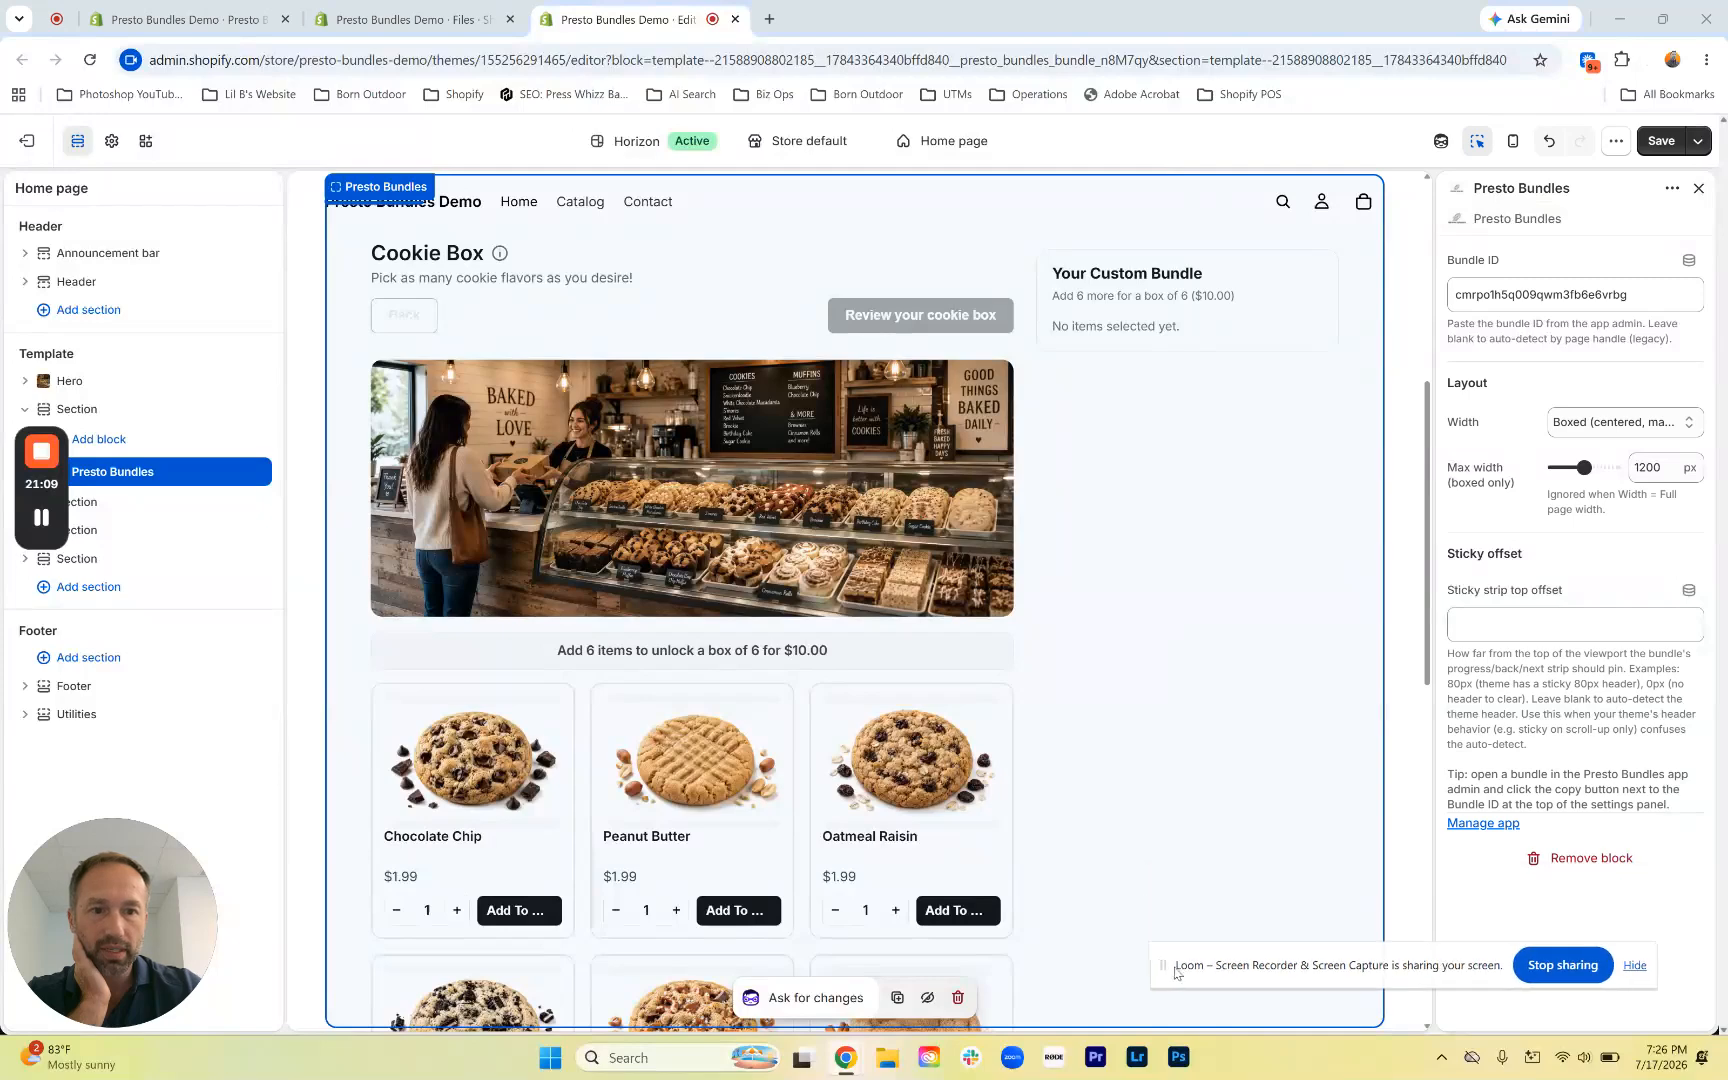
{"action": "left_click", "coordinate": [1652, 143]}
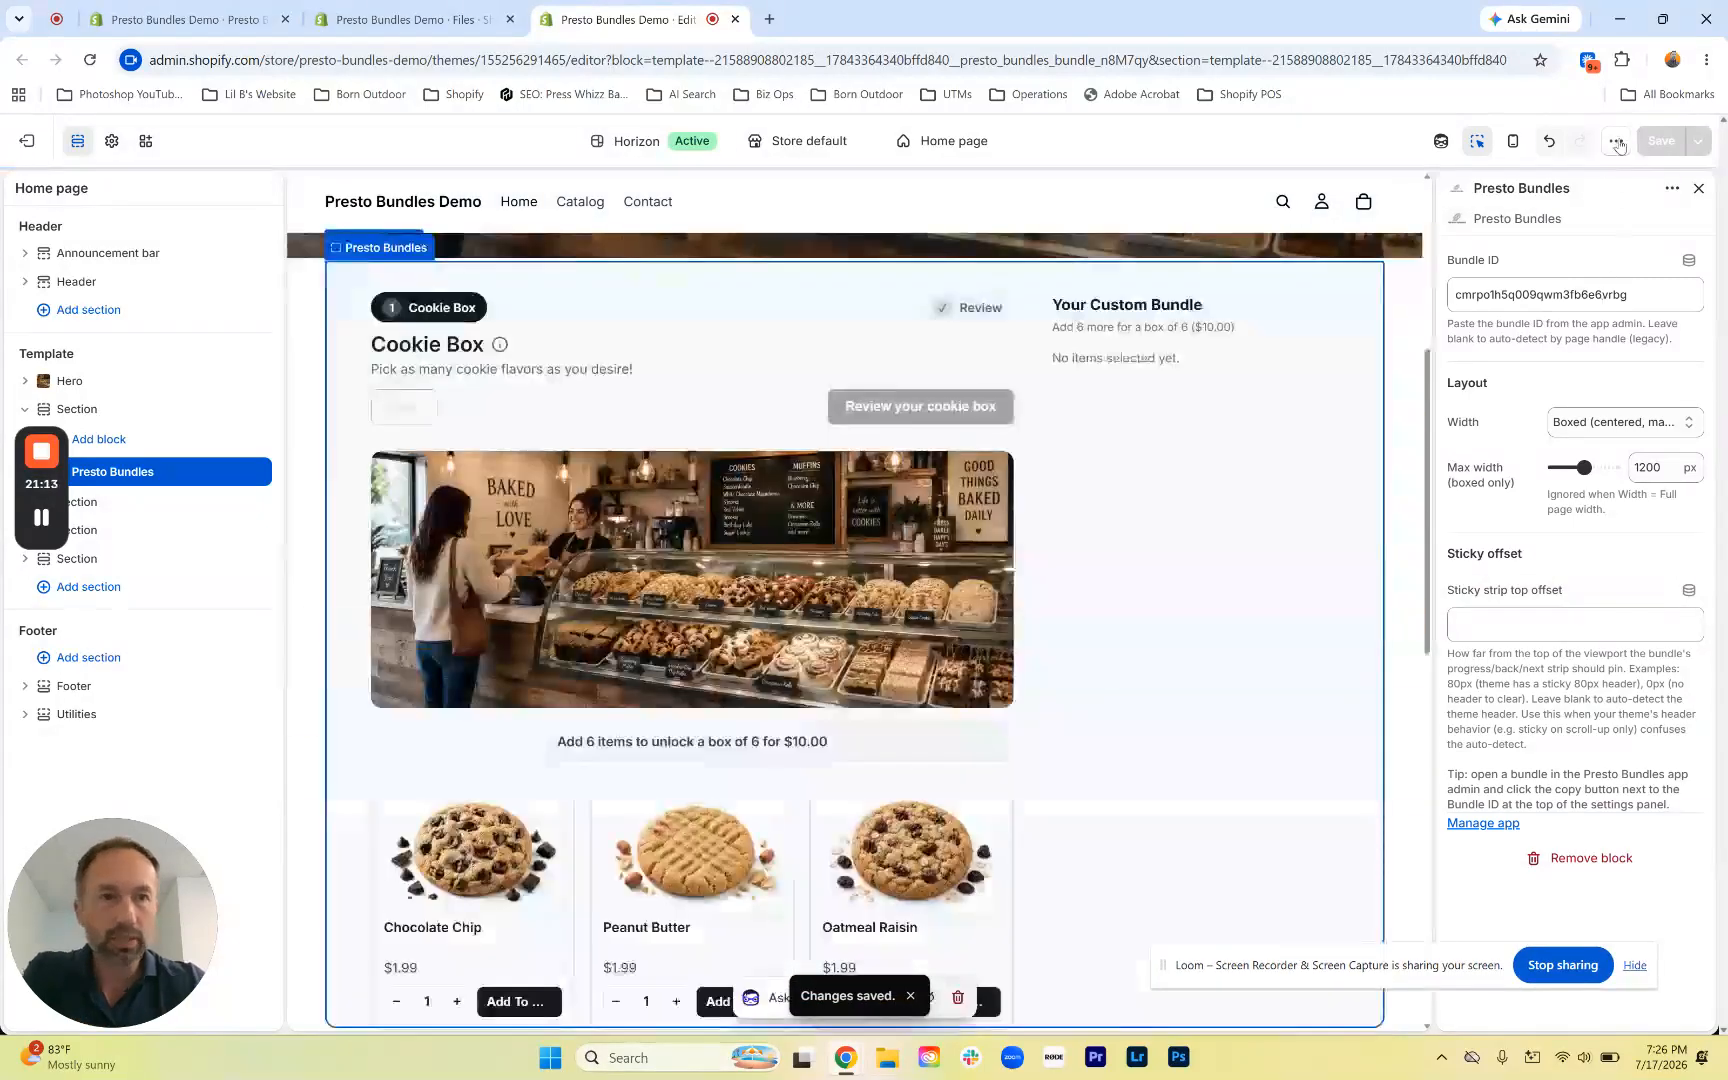
{"action": "left_click", "coordinate": [1617, 142]}
{"action": "left_click", "coordinate": [1480, 246]}
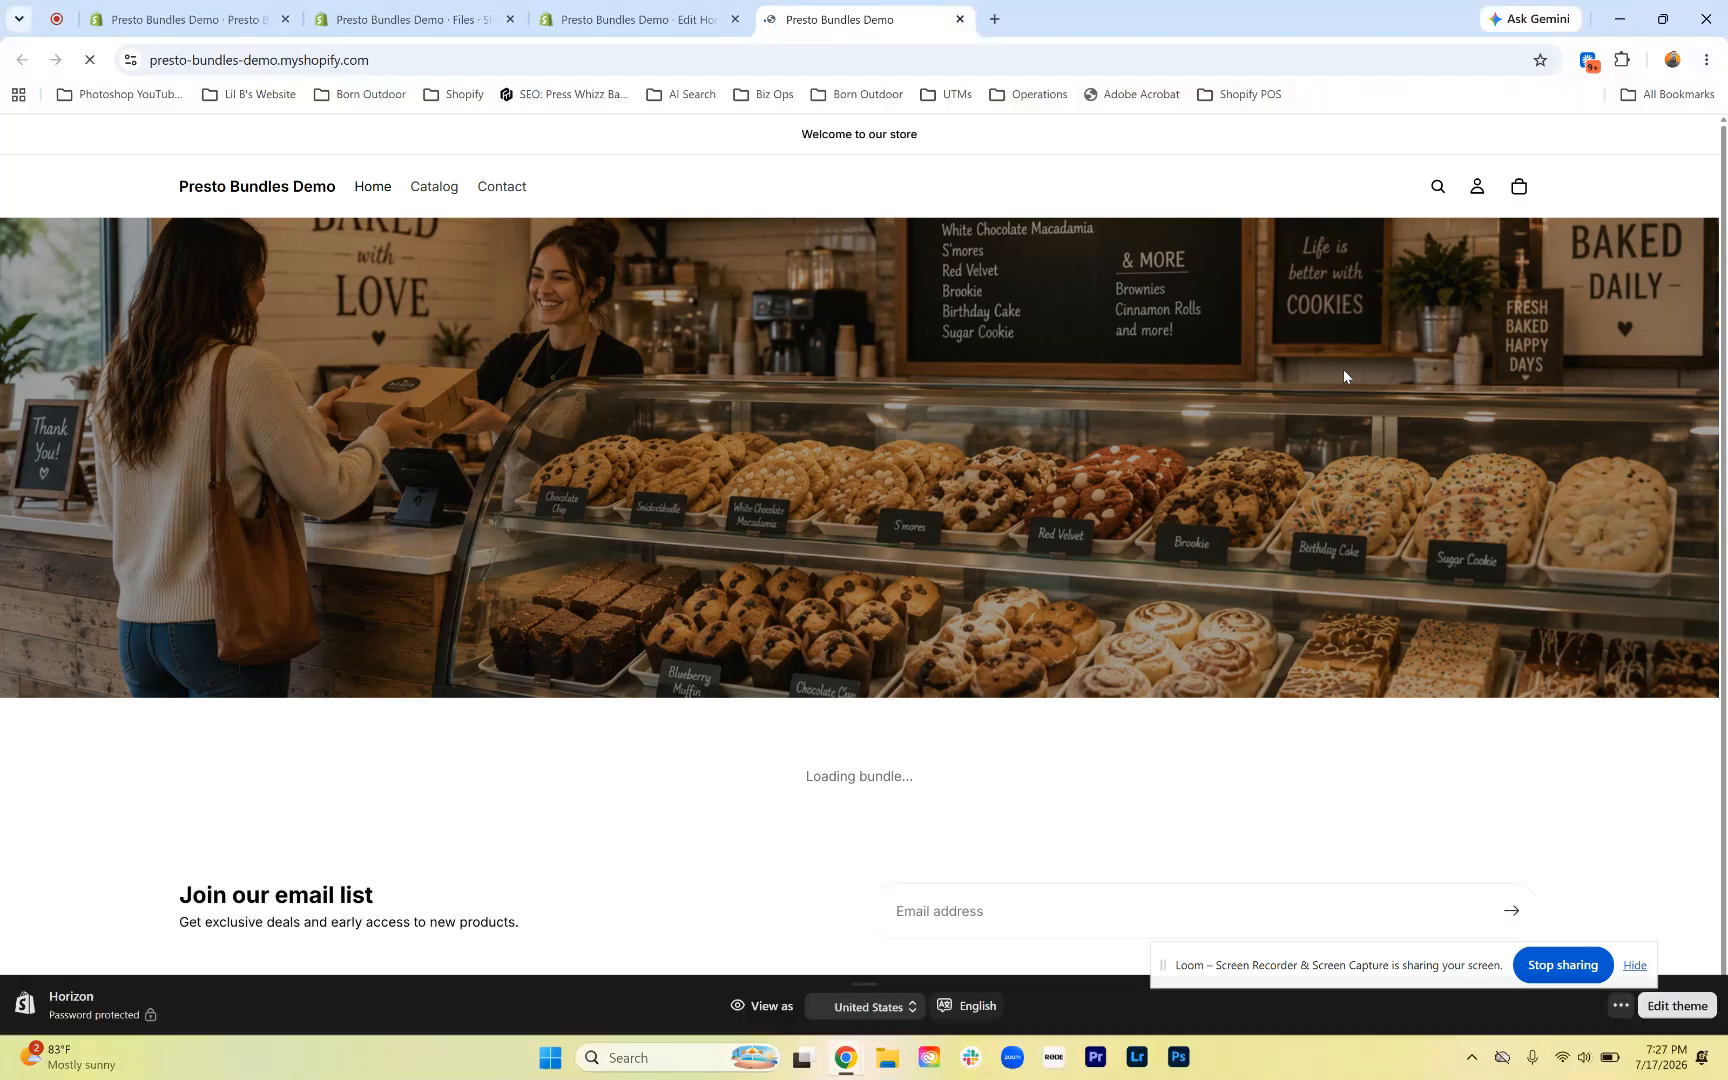
Examine the Cookie Box bundle's layout, banner image and cookie products on the live home page
{"action": "scroll", "coordinate": [1191, 437], "scroll_direction": "down", "scroll_amount": 6}
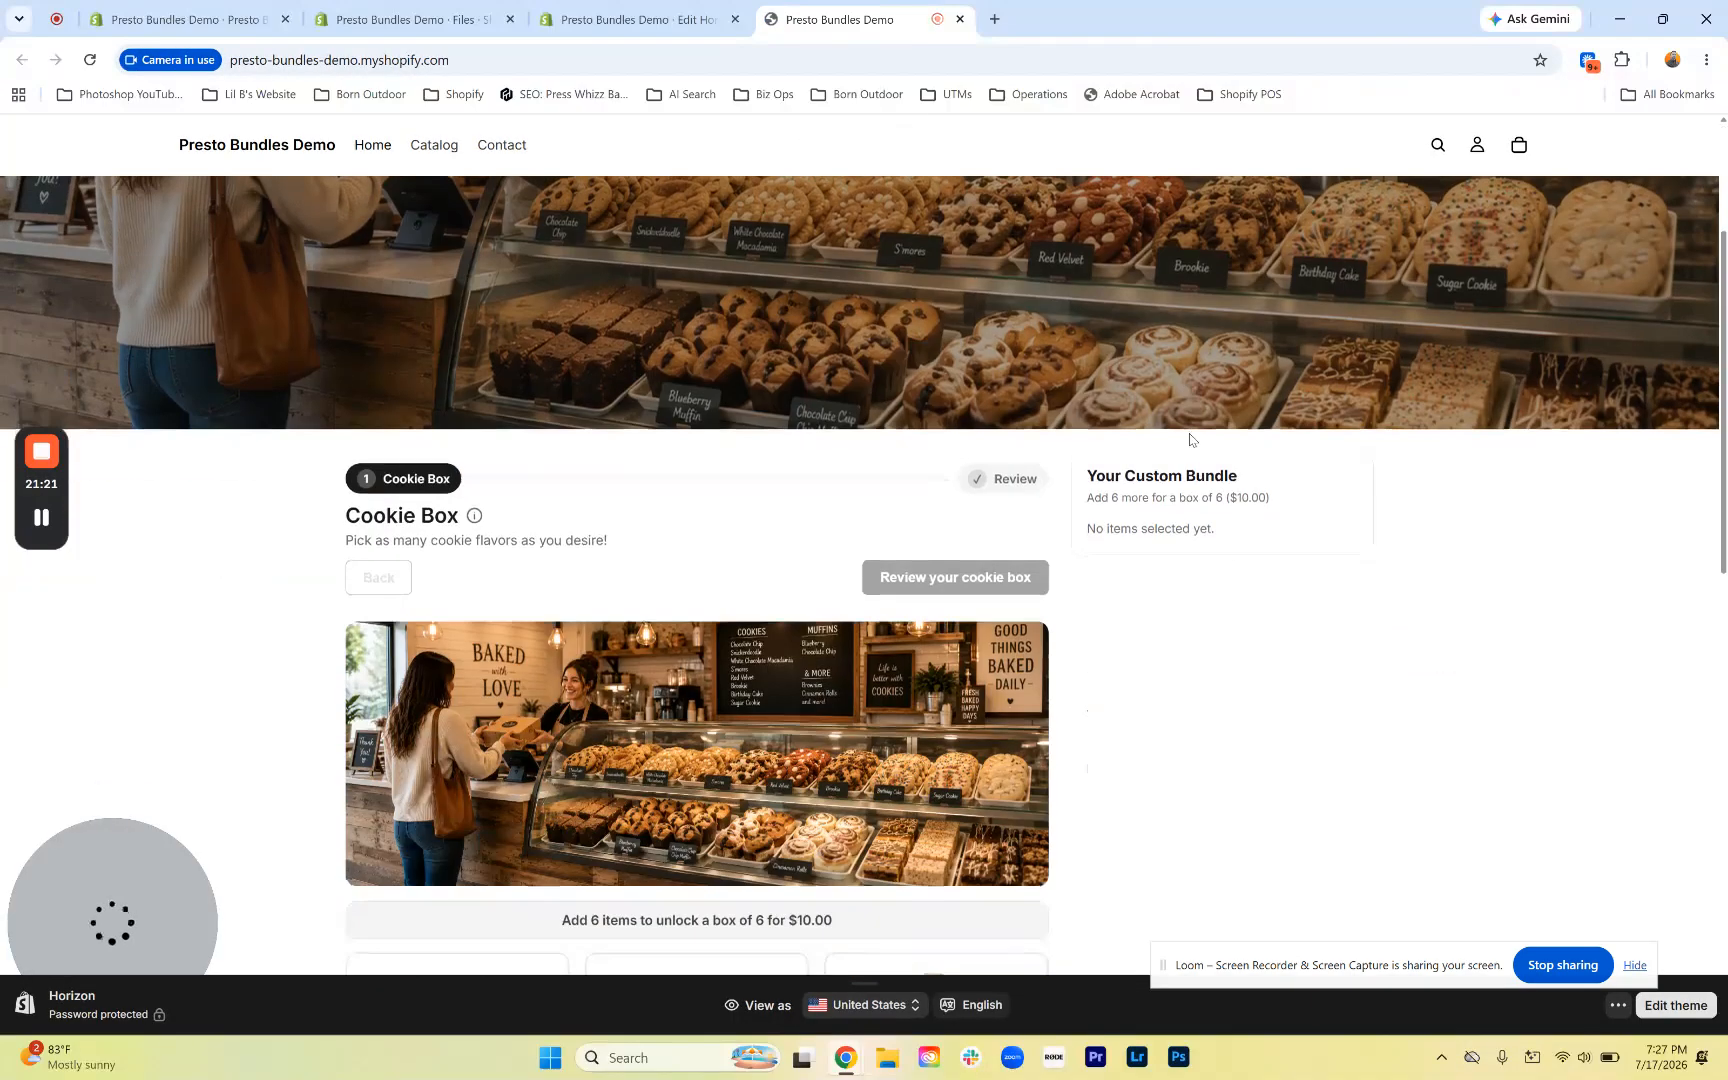
{"action": "scroll", "coordinate": [1190, 438], "scroll_direction": "up", "scroll_amount": 2}
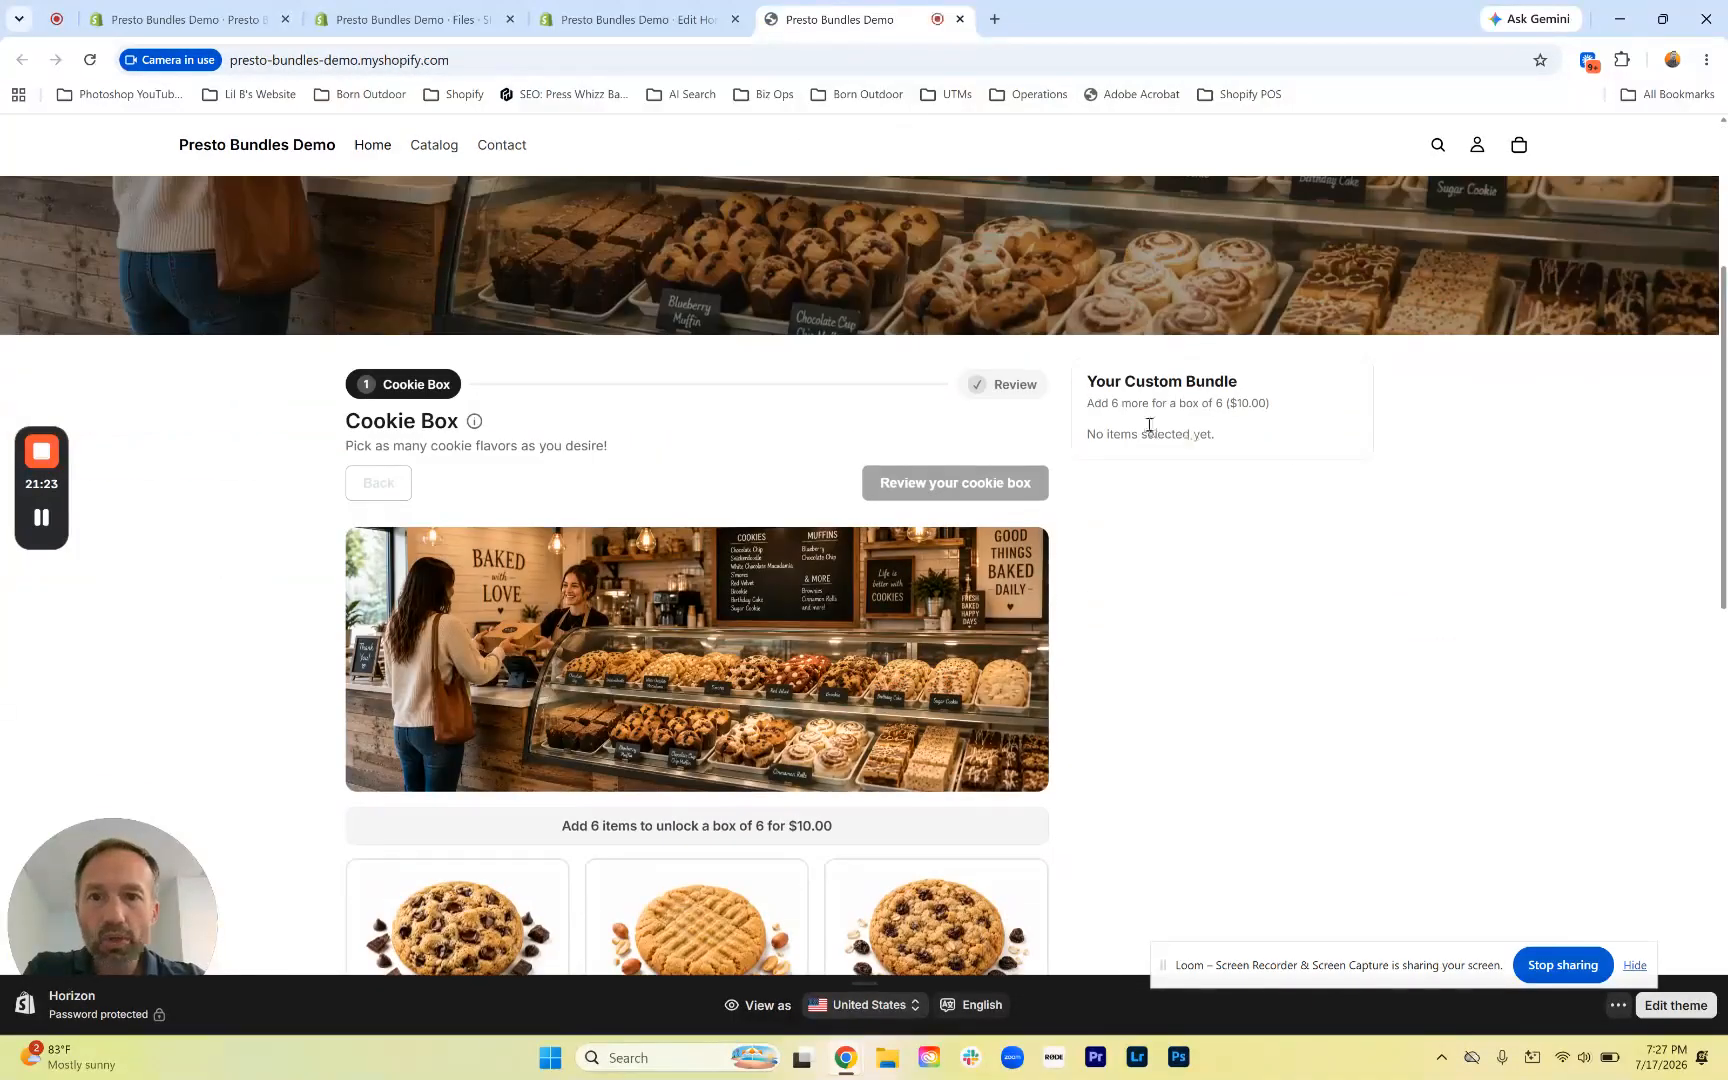
{"action": "scroll", "coordinate": [900, 534], "scroll_direction": "down", "scroll_amount": 3}
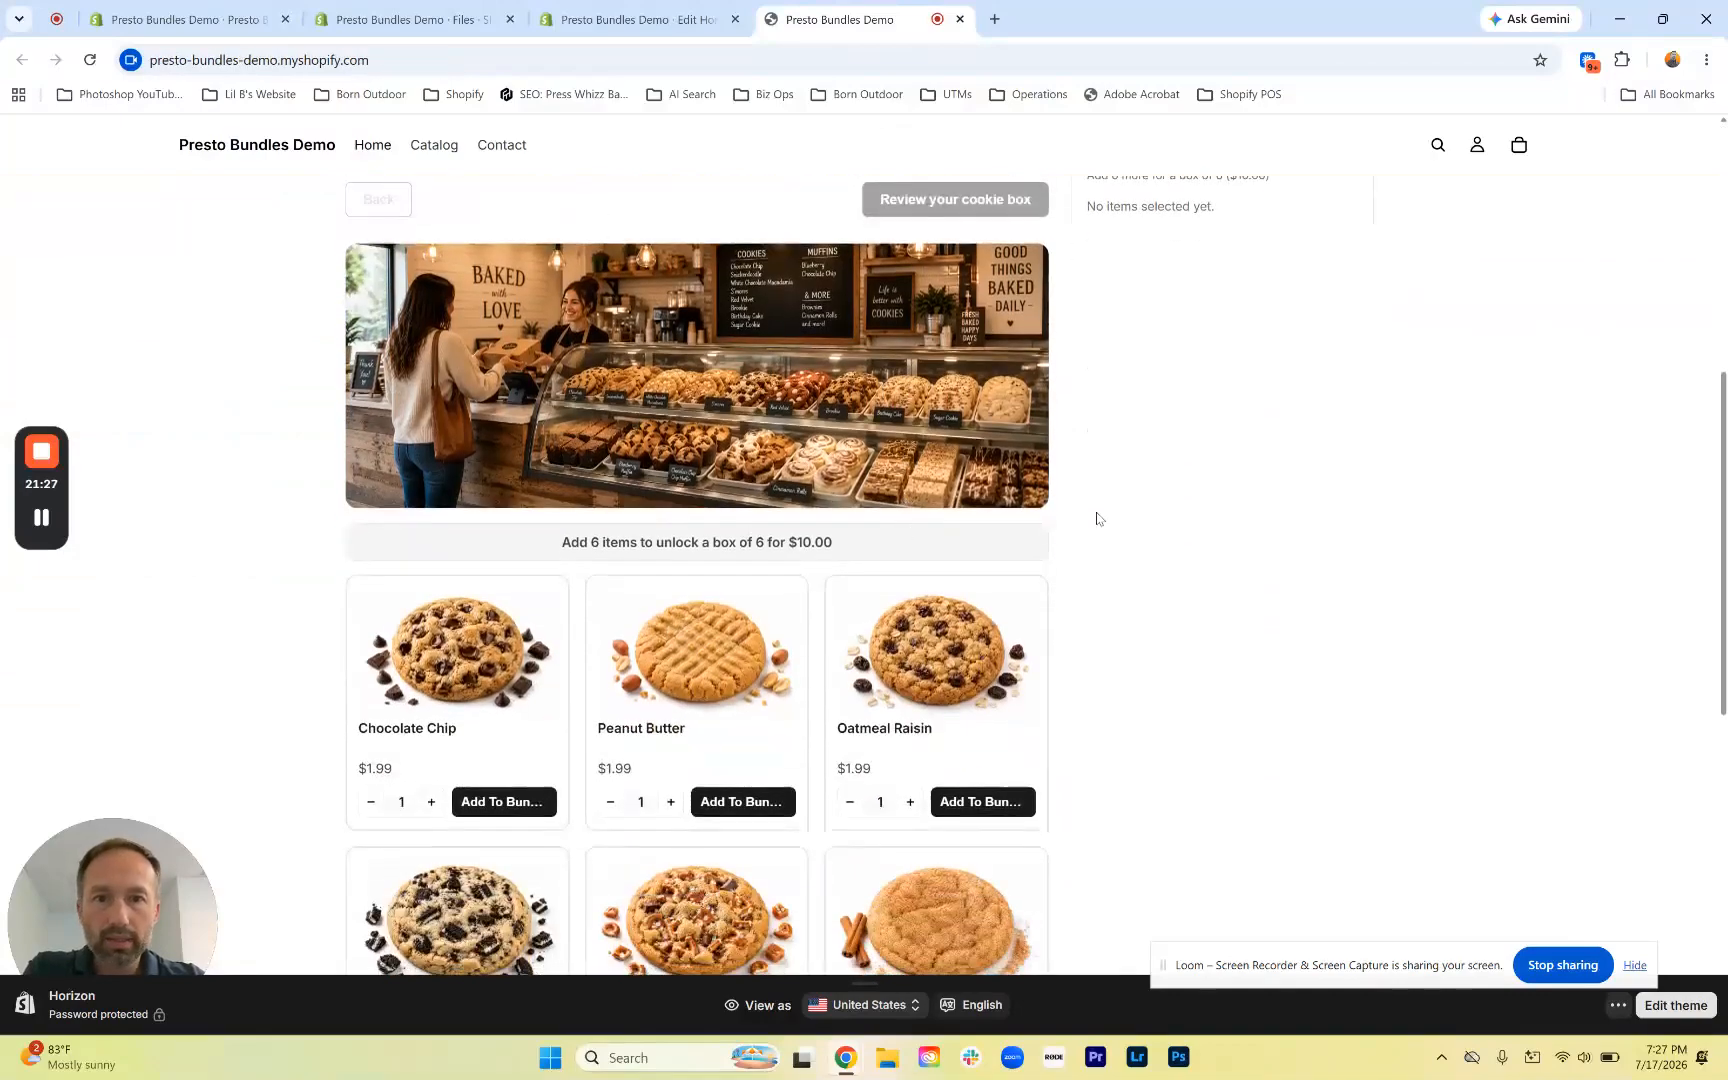
{"action": "scroll", "coordinate": [1099, 513], "scroll_direction": "up", "scroll_amount": 3}
{"action": "scroll", "coordinate": [1111, 521], "scroll_direction": "down", "scroll_amount": 4}
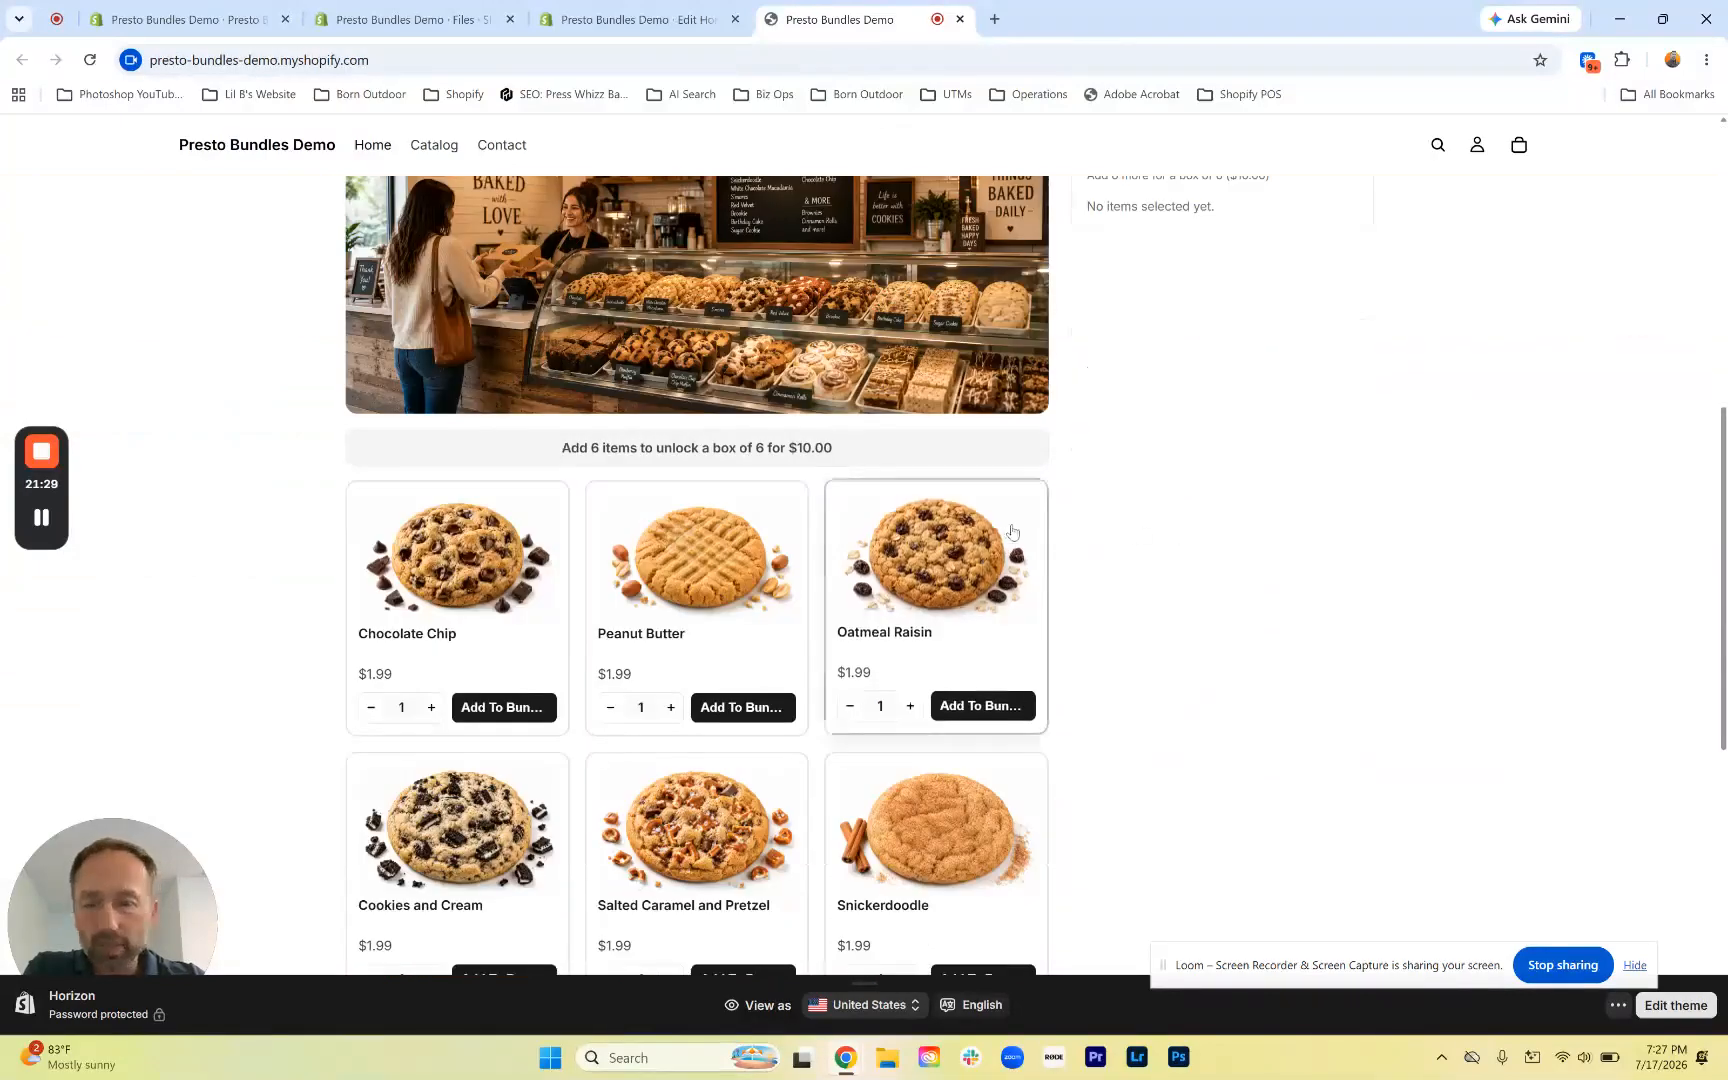
{"action": "scroll", "coordinate": [1010, 532], "scroll_direction": "up", "scroll_amount": 3}
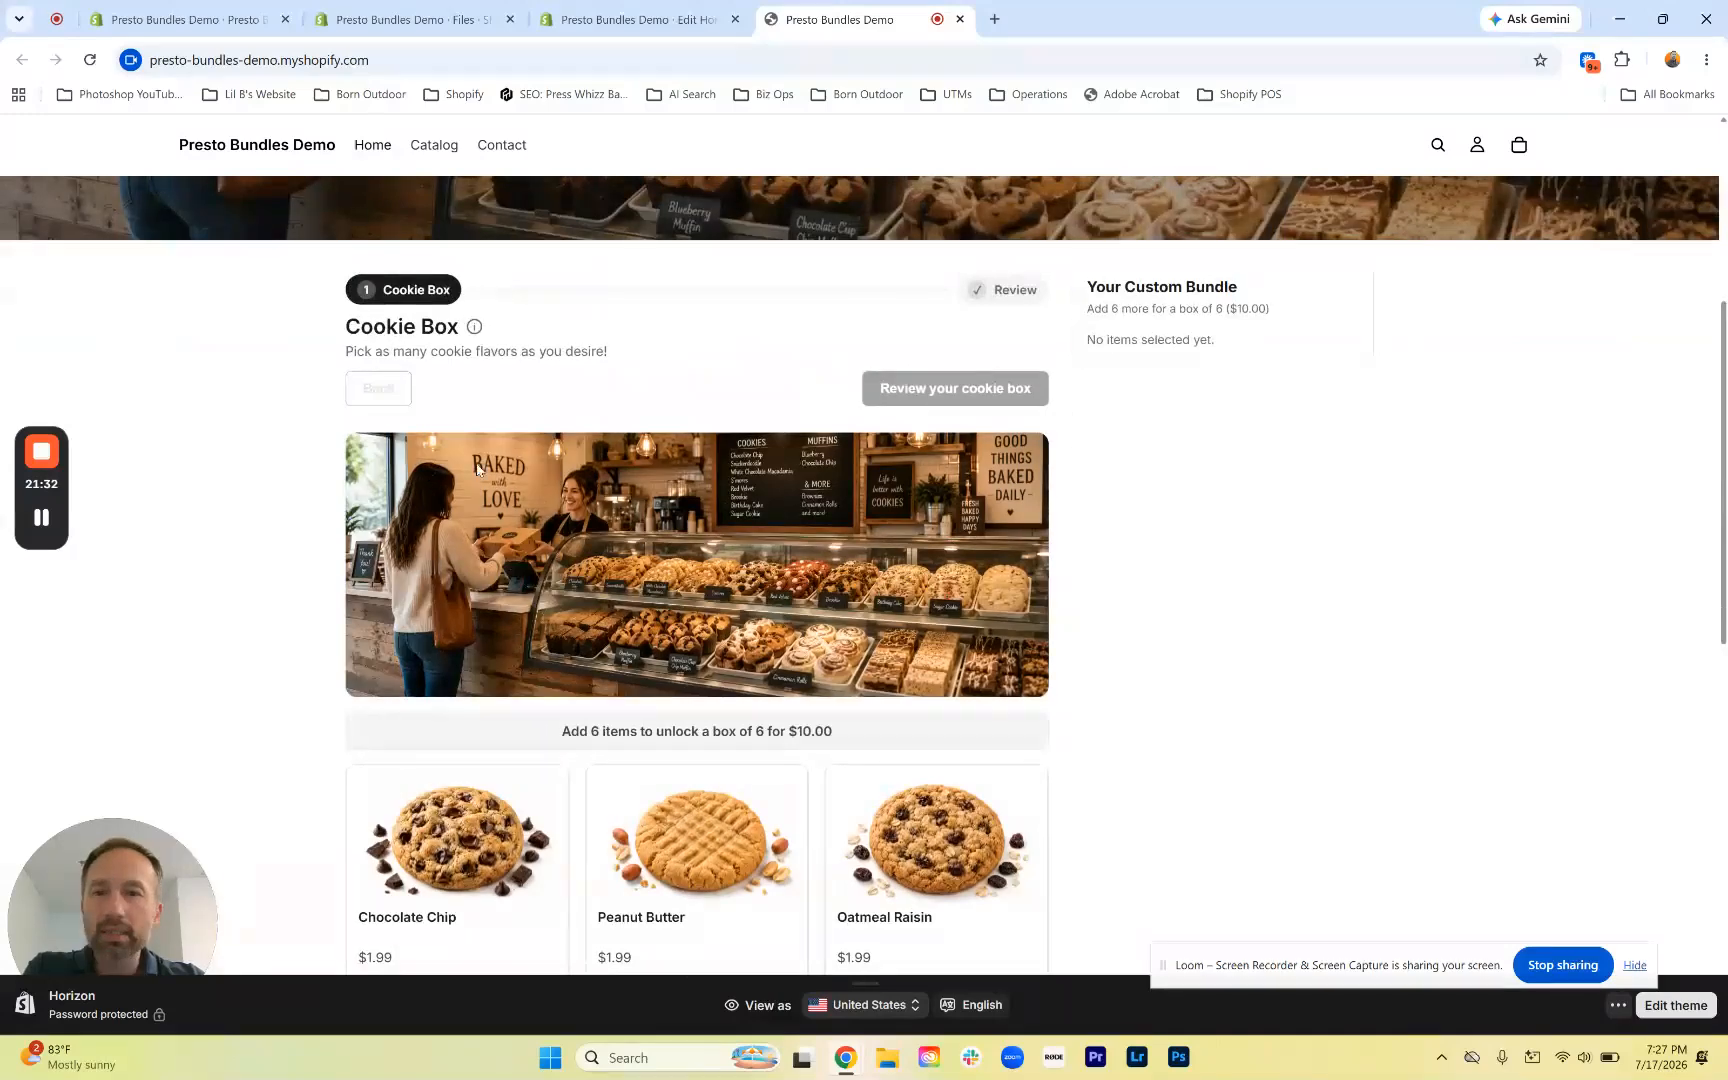
{"action": "scroll", "coordinate": [620, 760], "scroll_direction": "down", "scroll_amount": 2}
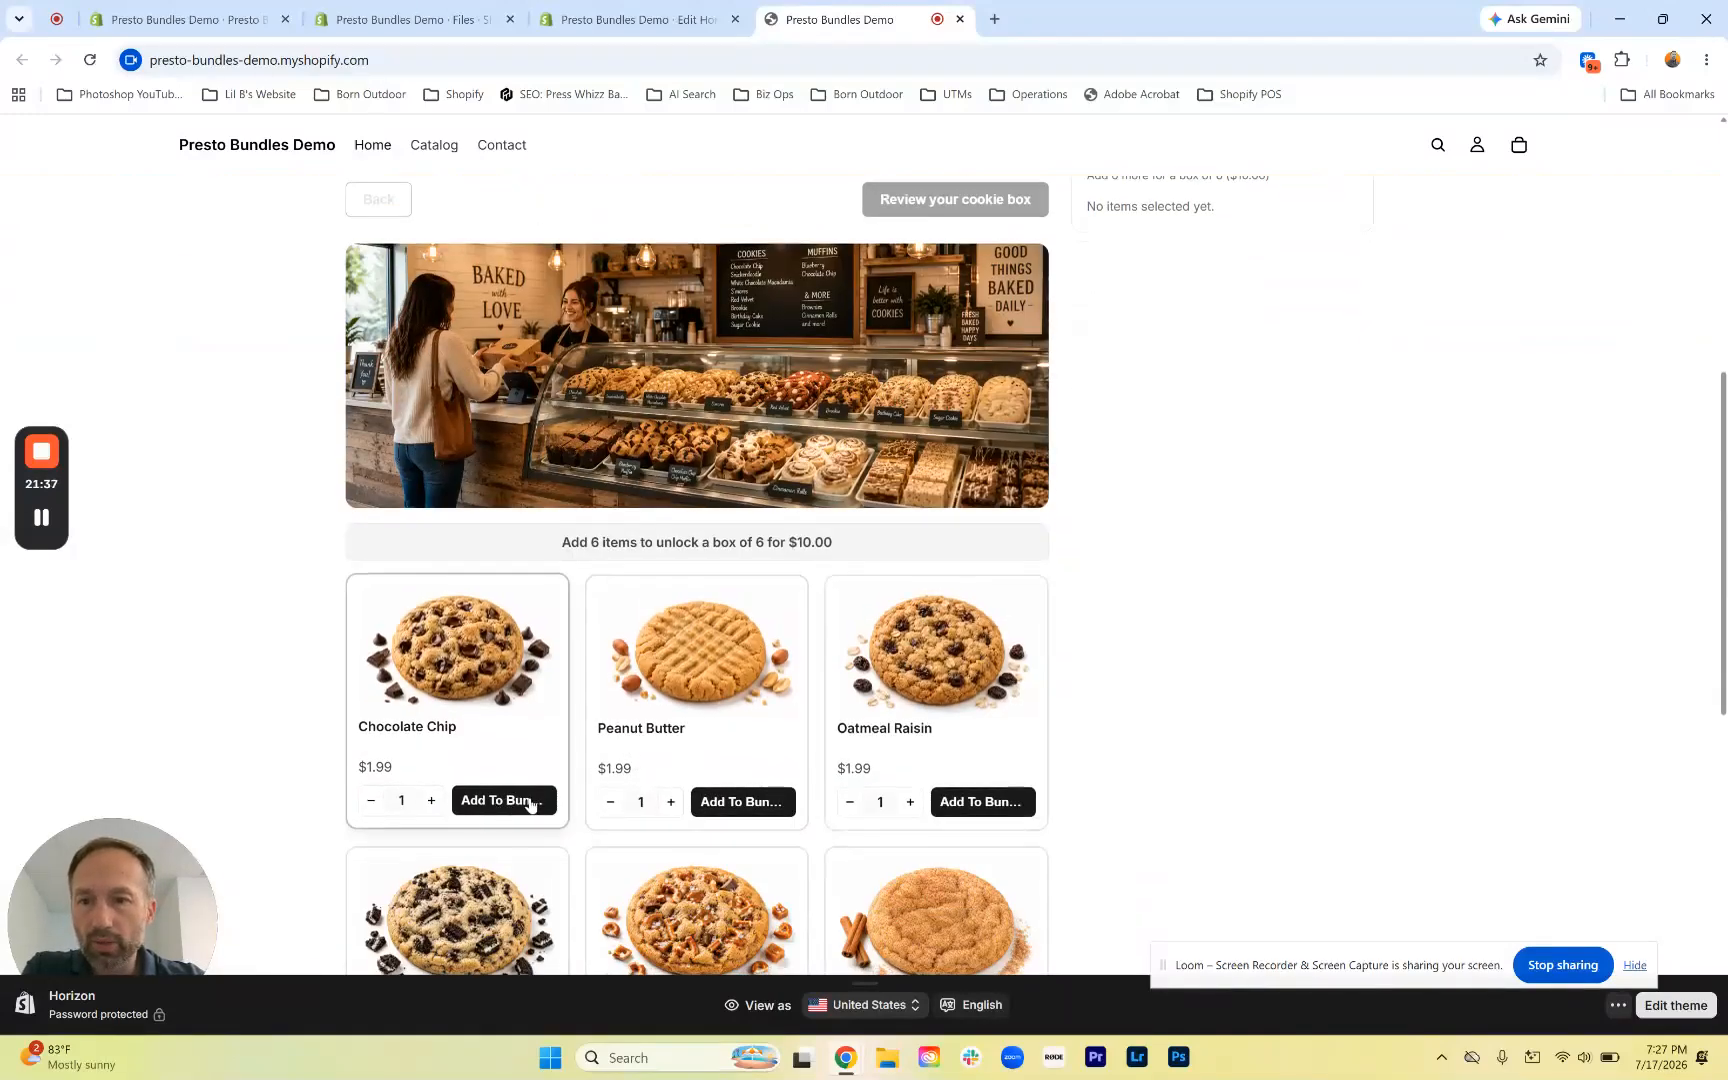
{"action": "scroll", "coordinate": [1033, 785], "scroll_direction": "down", "scroll_amount": 3}
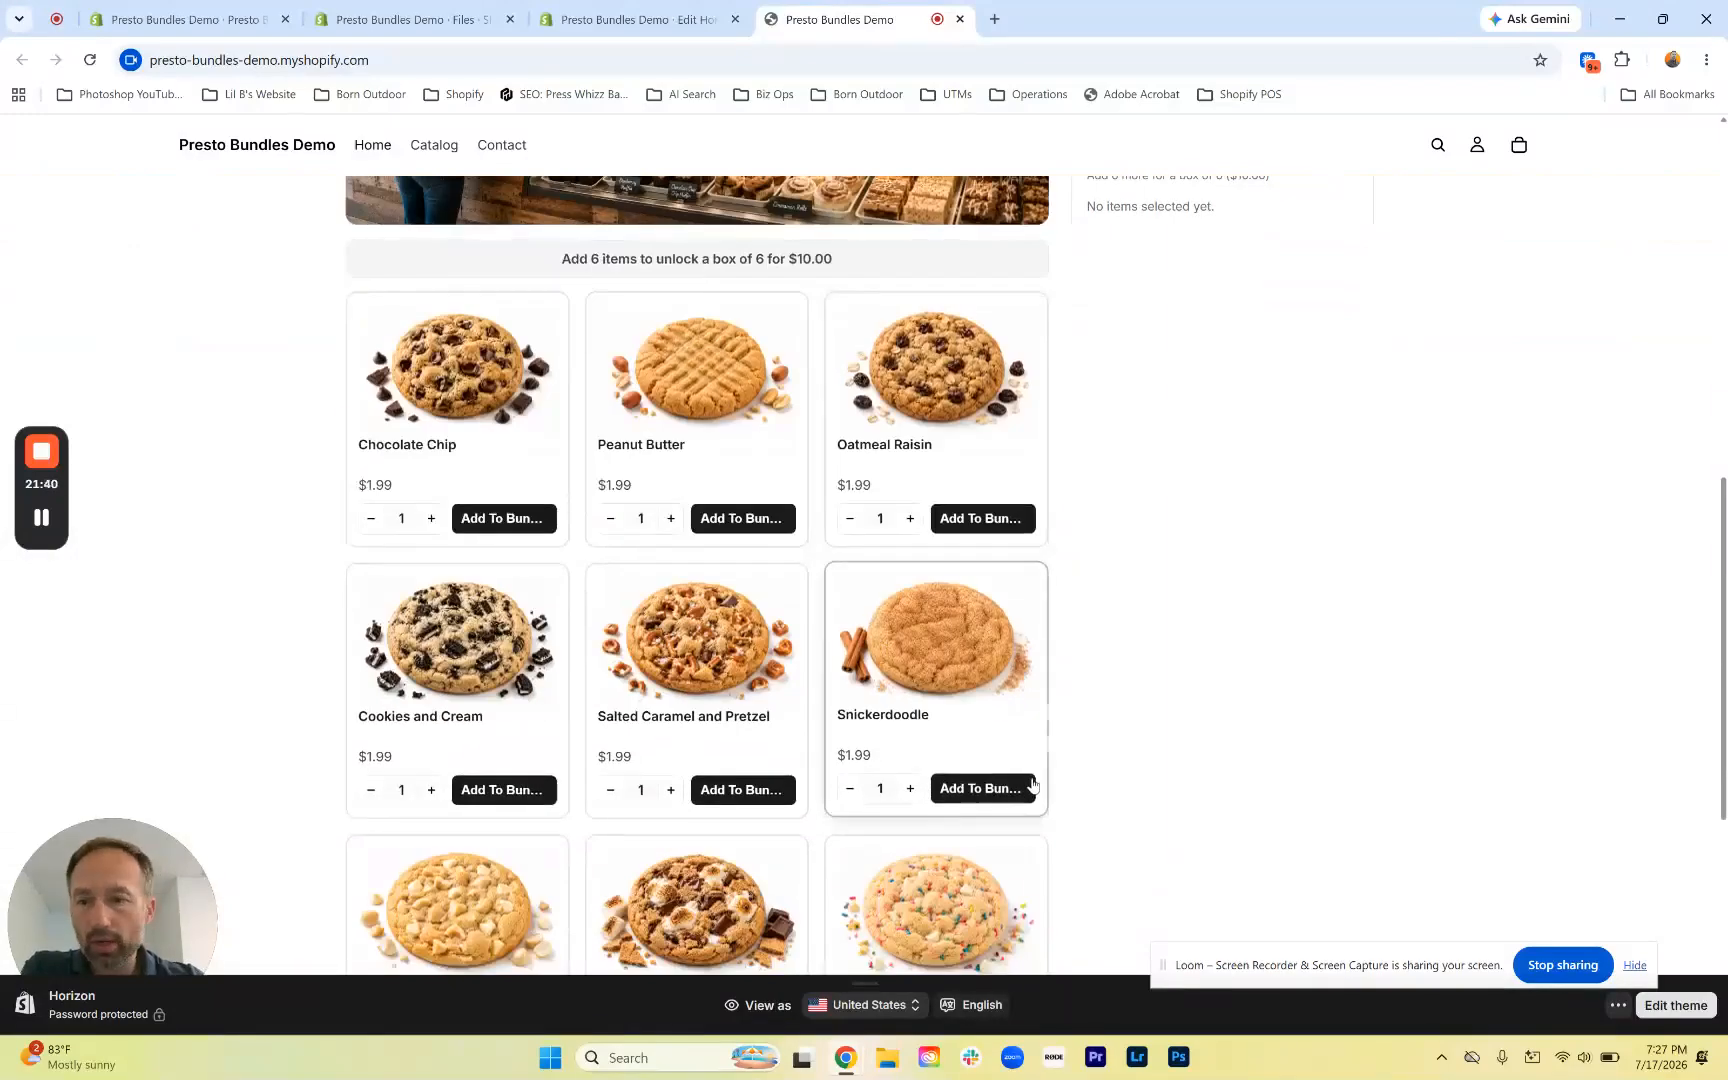
{"action": "scroll", "coordinate": [1033, 785], "scroll_direction": "up", "scroll_amount": 7}
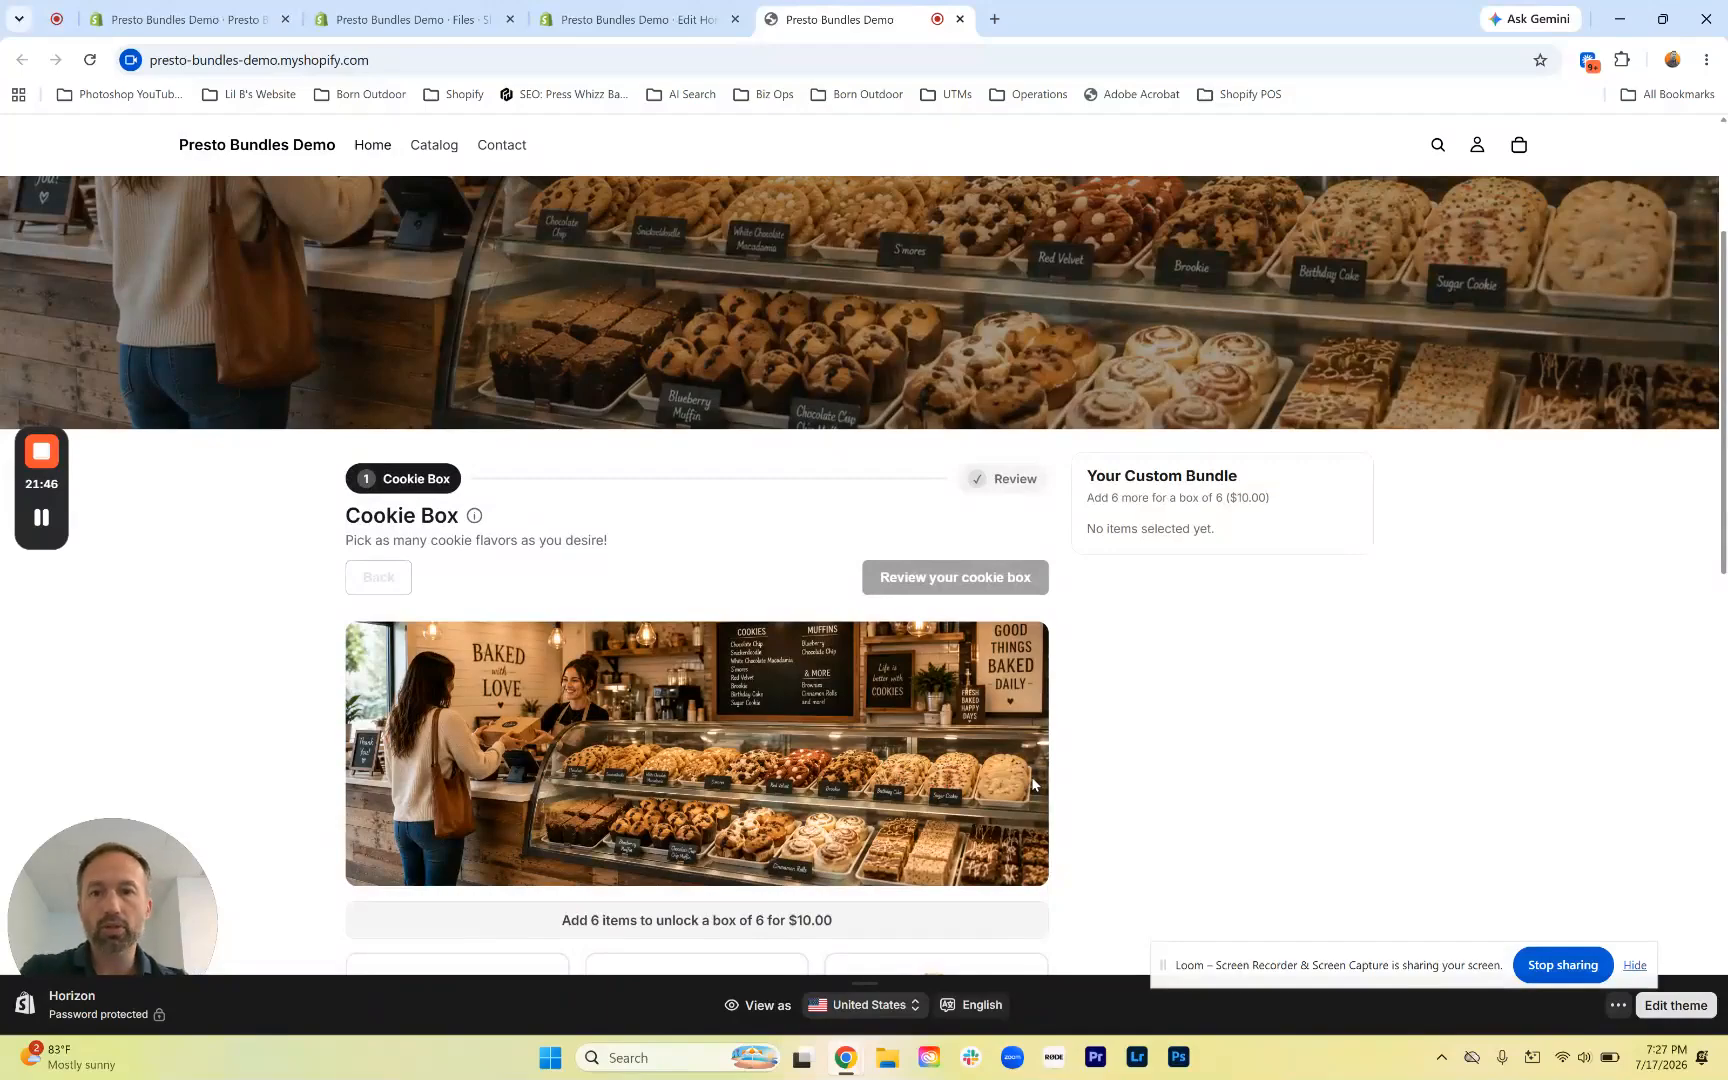
Return to the theme editor, set the Presto Bundles block's max width to 1400 px and save
{"action": "key", "text": "ctrl+shift+Tab"}
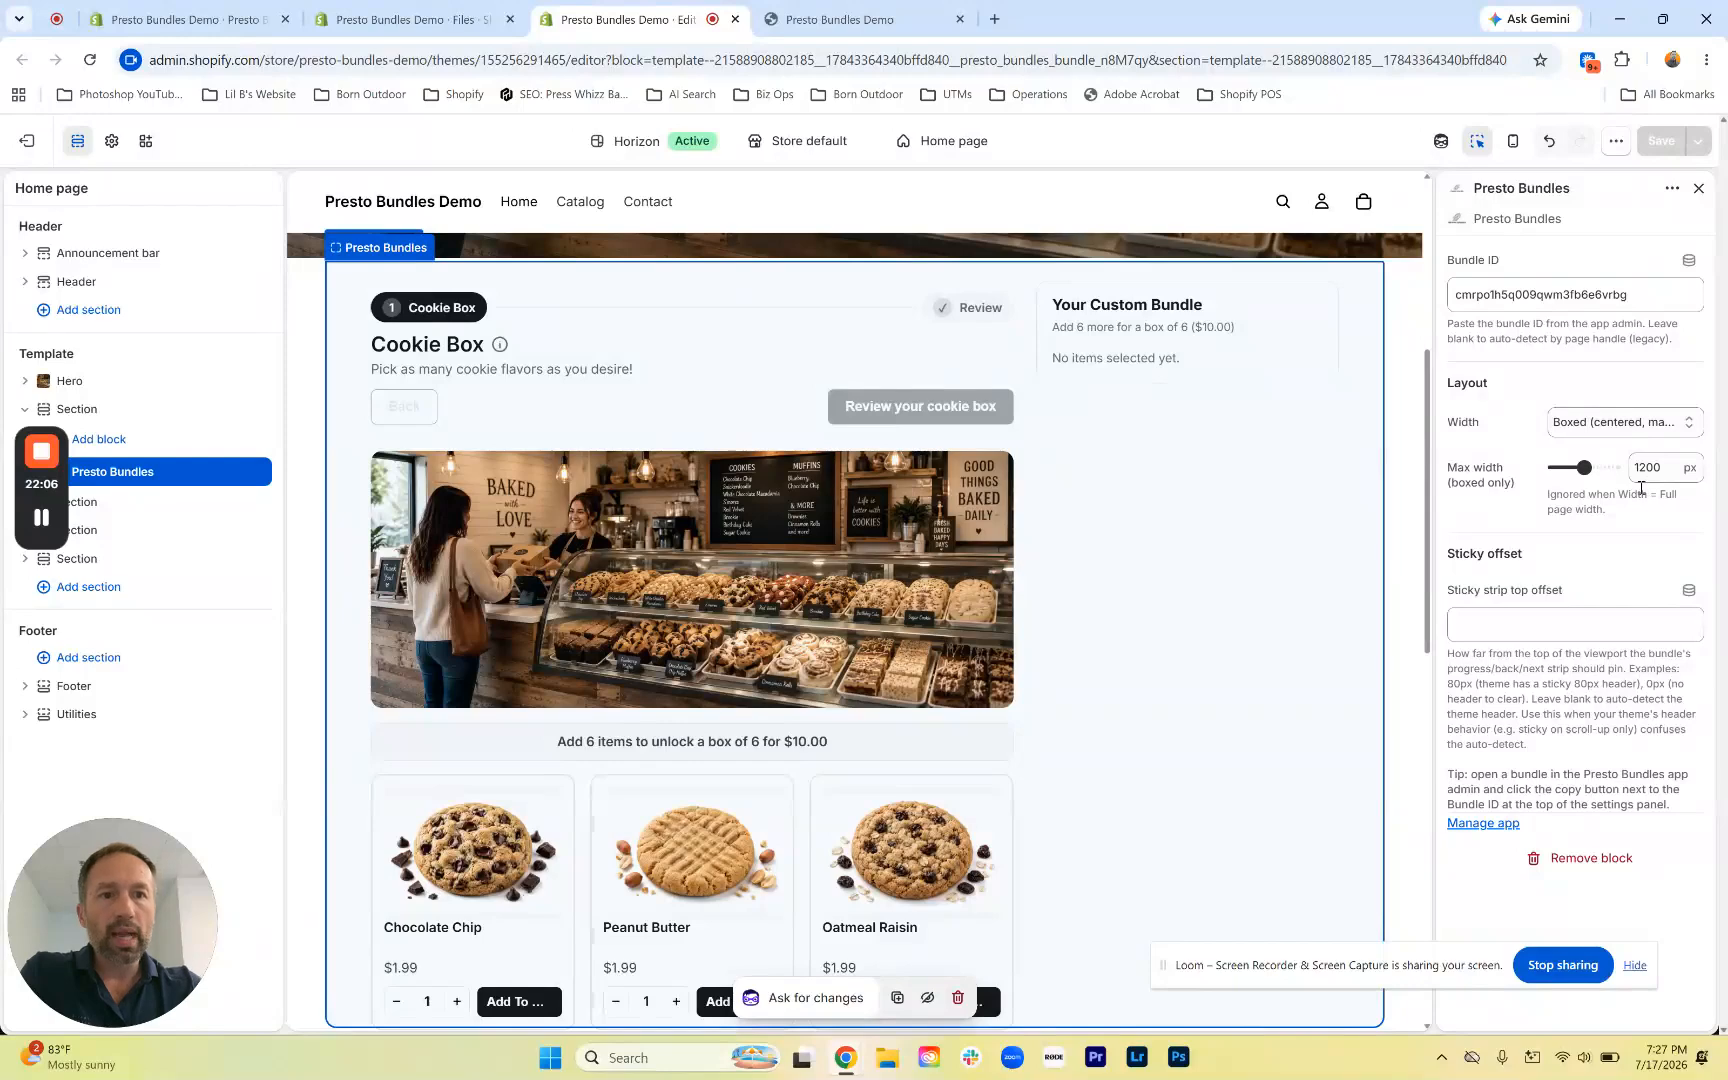
{"action": "left_click_drag", "start_coordinate": [1584, 467], "coordinate": [1598, 467]}
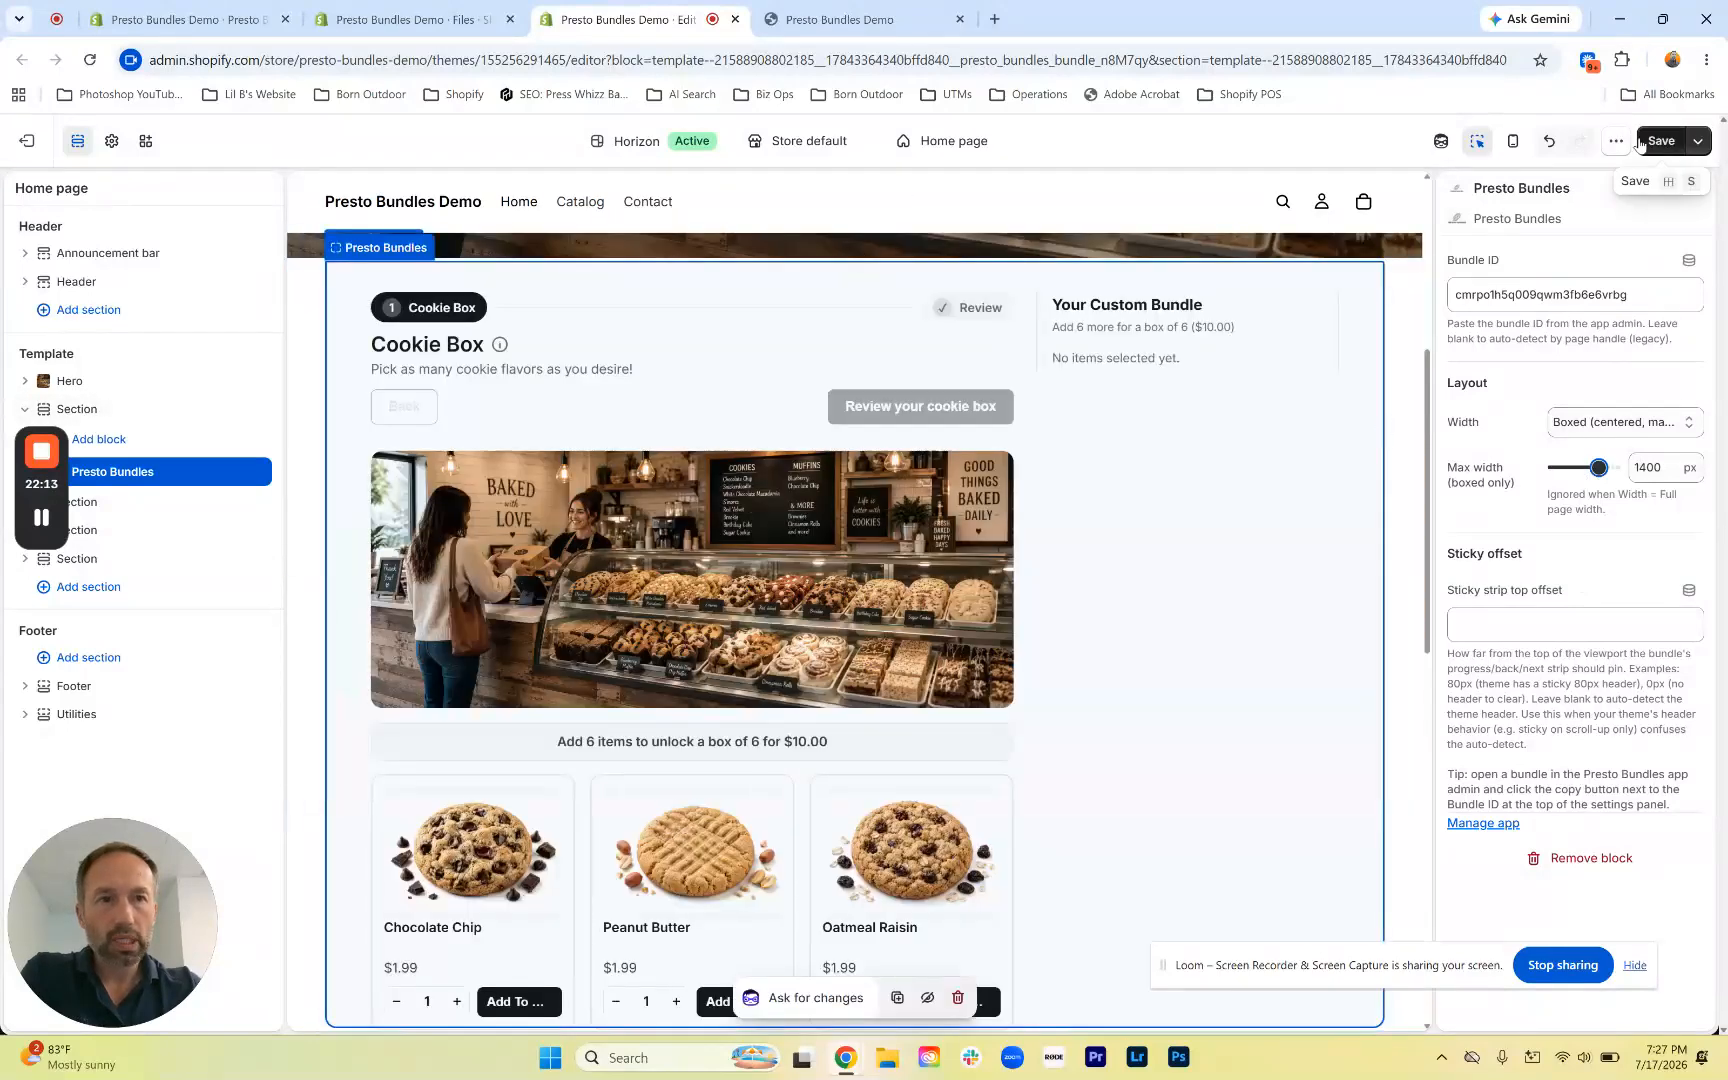
{"action": "left_click", "coordinate": [1655, 147]}
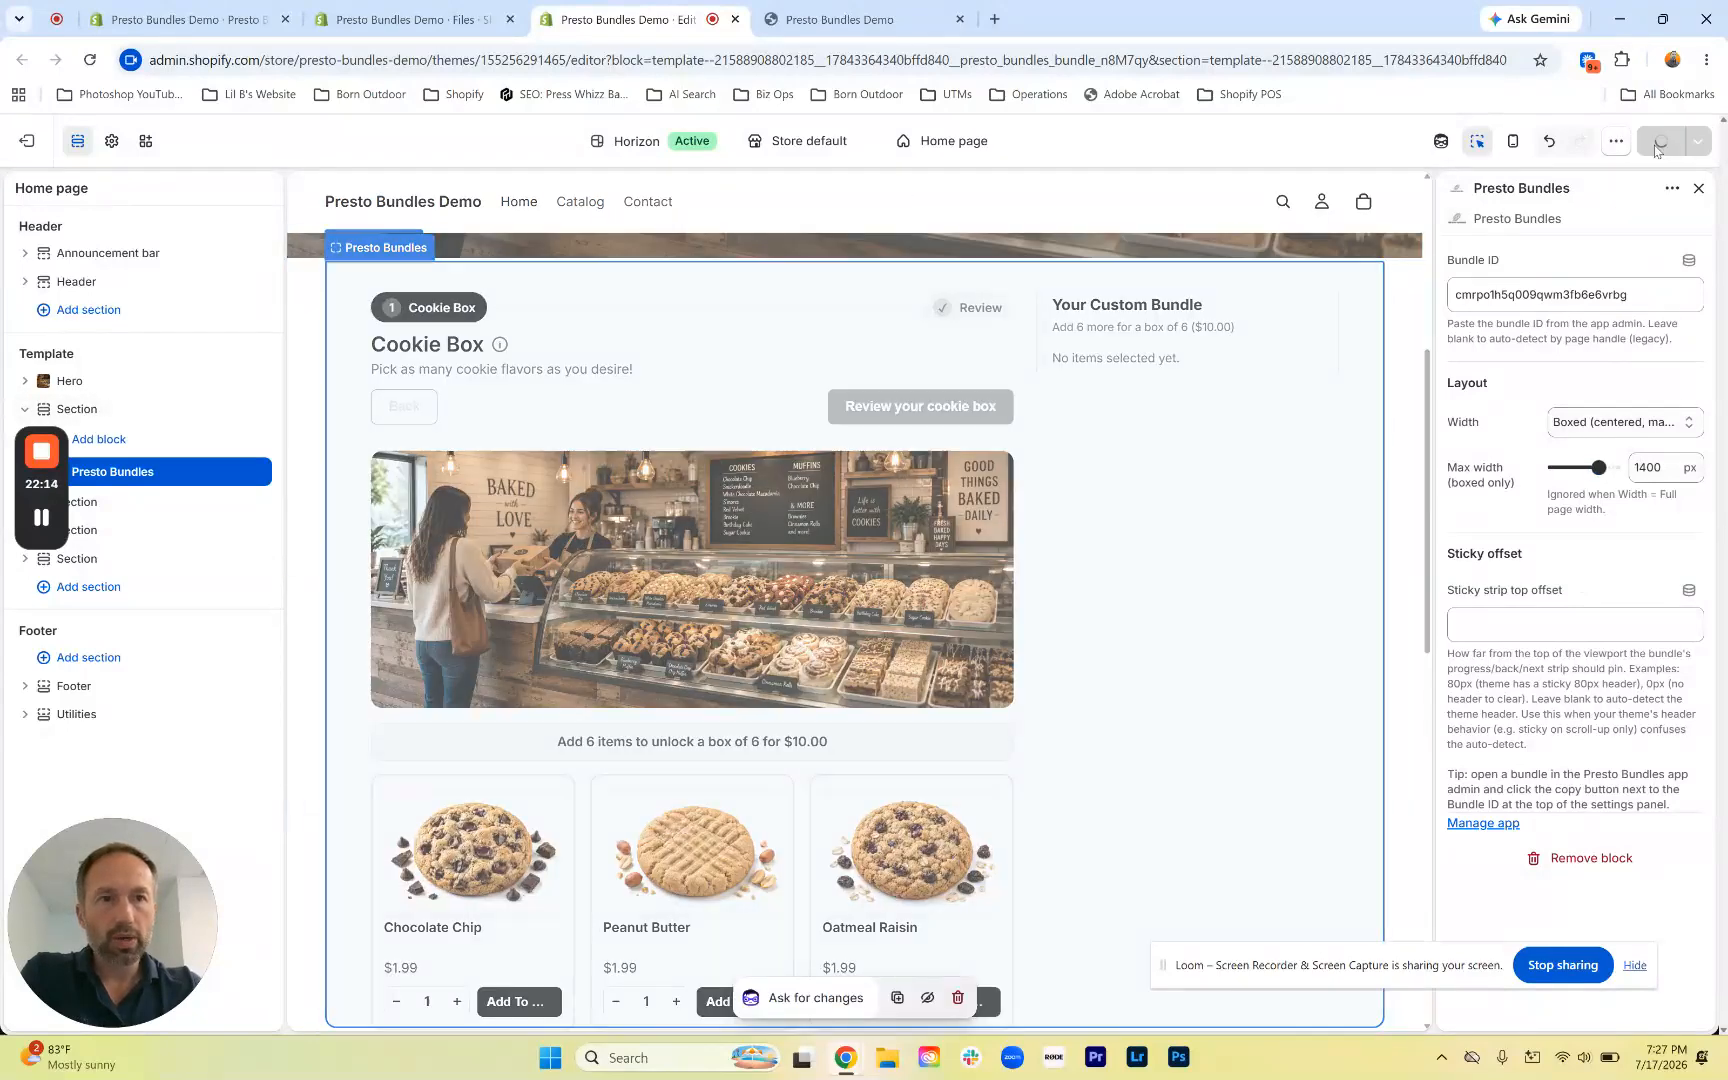
Reload the live storefront and examine the bundle's layout and product cards at the new width
{"action": "left_click", "coordinate": [845, 12]}
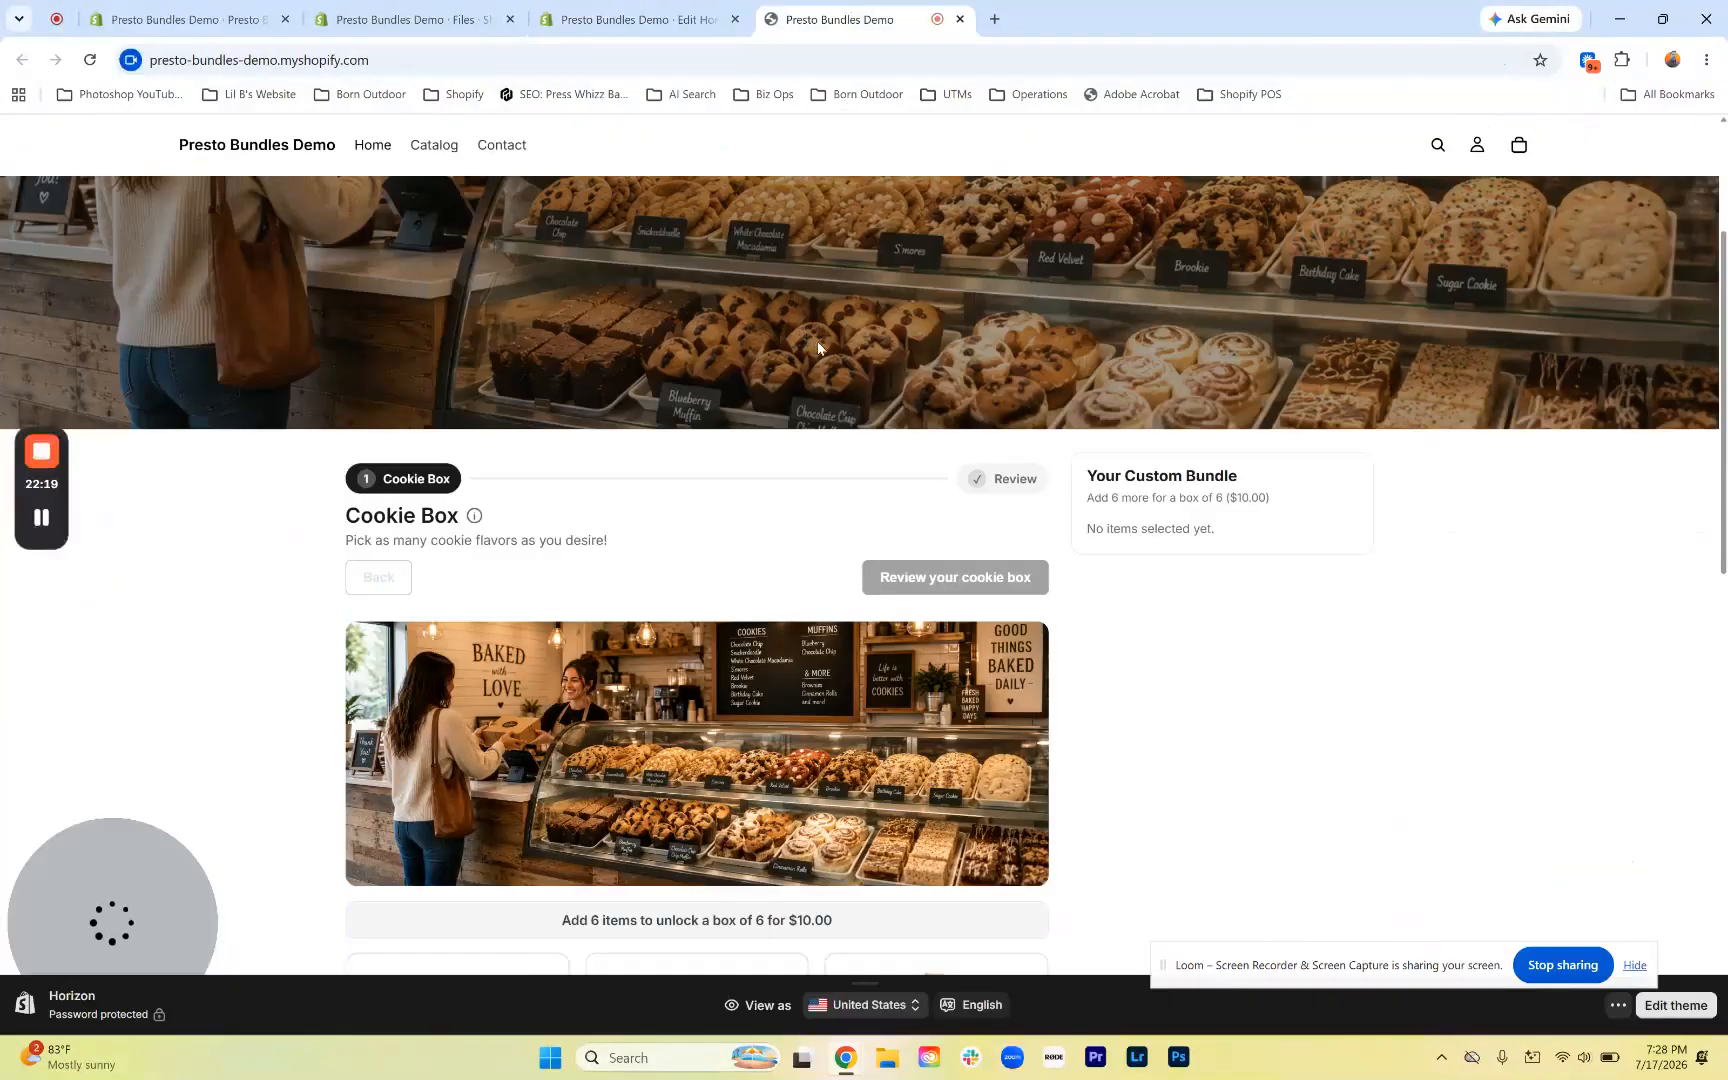
{"action": "scroll", "coordinate": [856, 406], "scroll_direction": "down", "scroll_amount": 3}
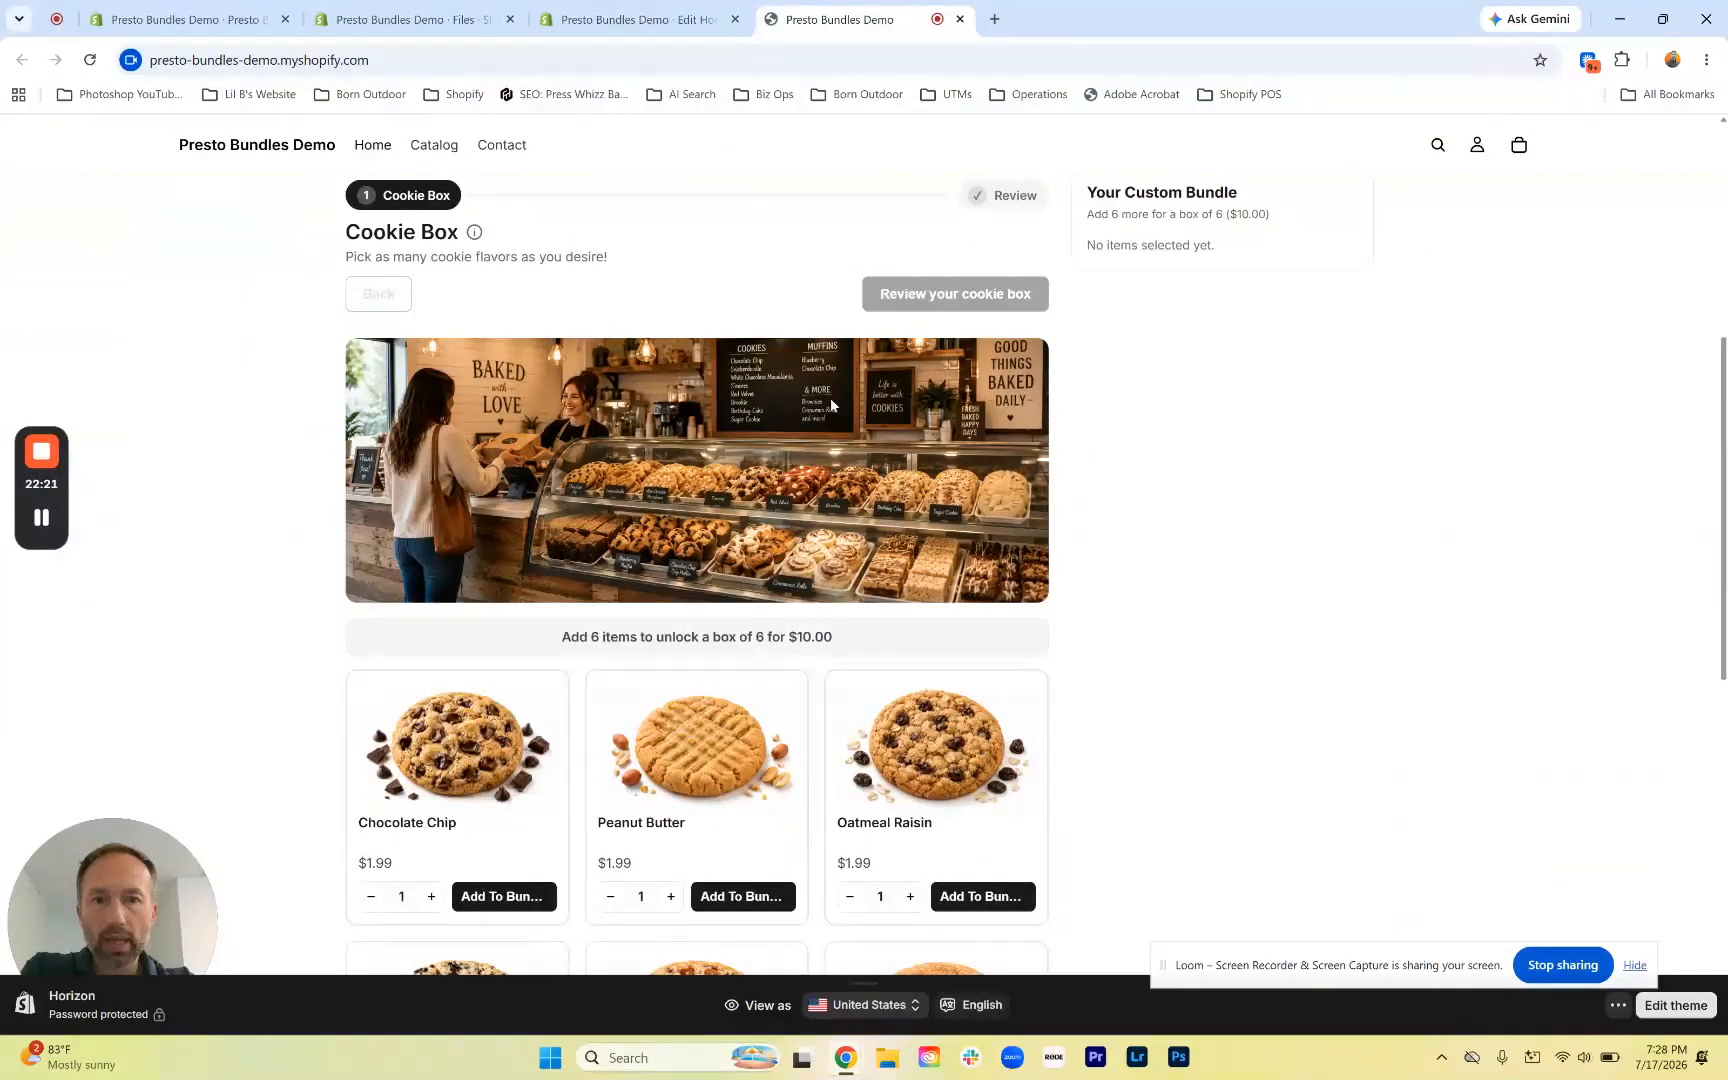
{"action": "left_click", "coordinate": [88, 64]}
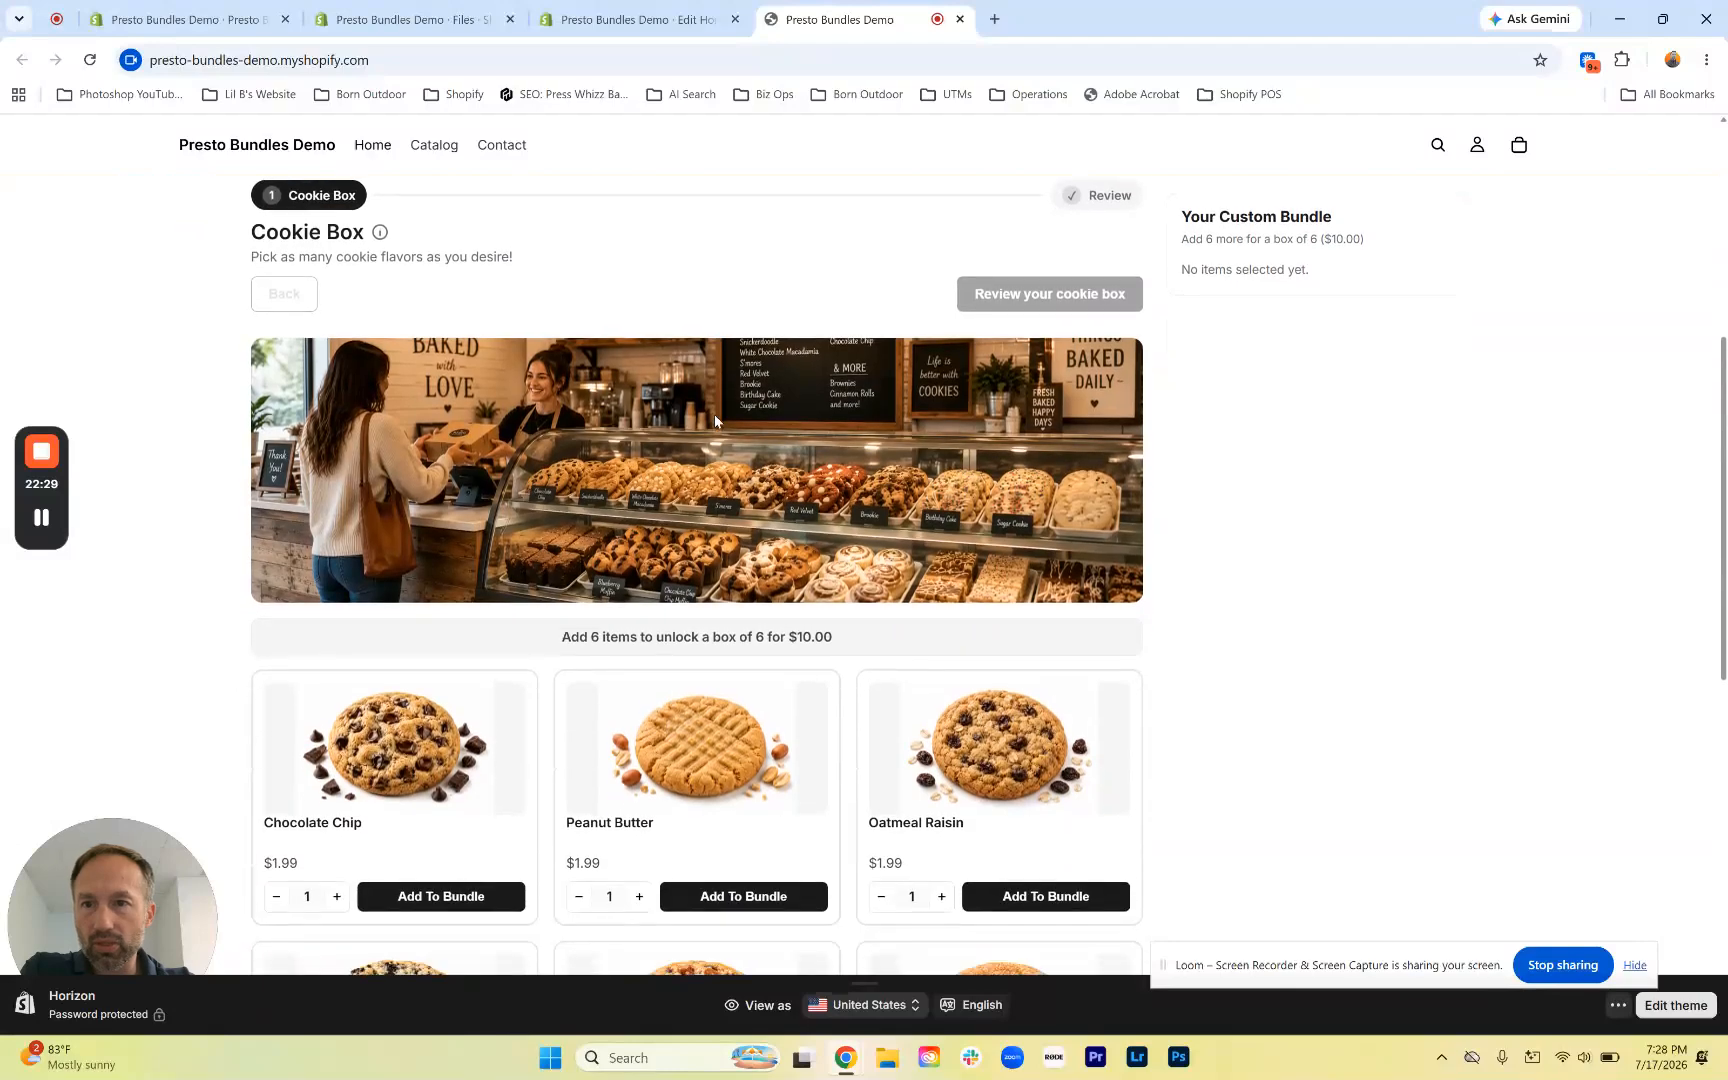
{"action": "scroll", "coordinate": [714, 414], "scroll_direction": "down", "scroll_amount": 2}
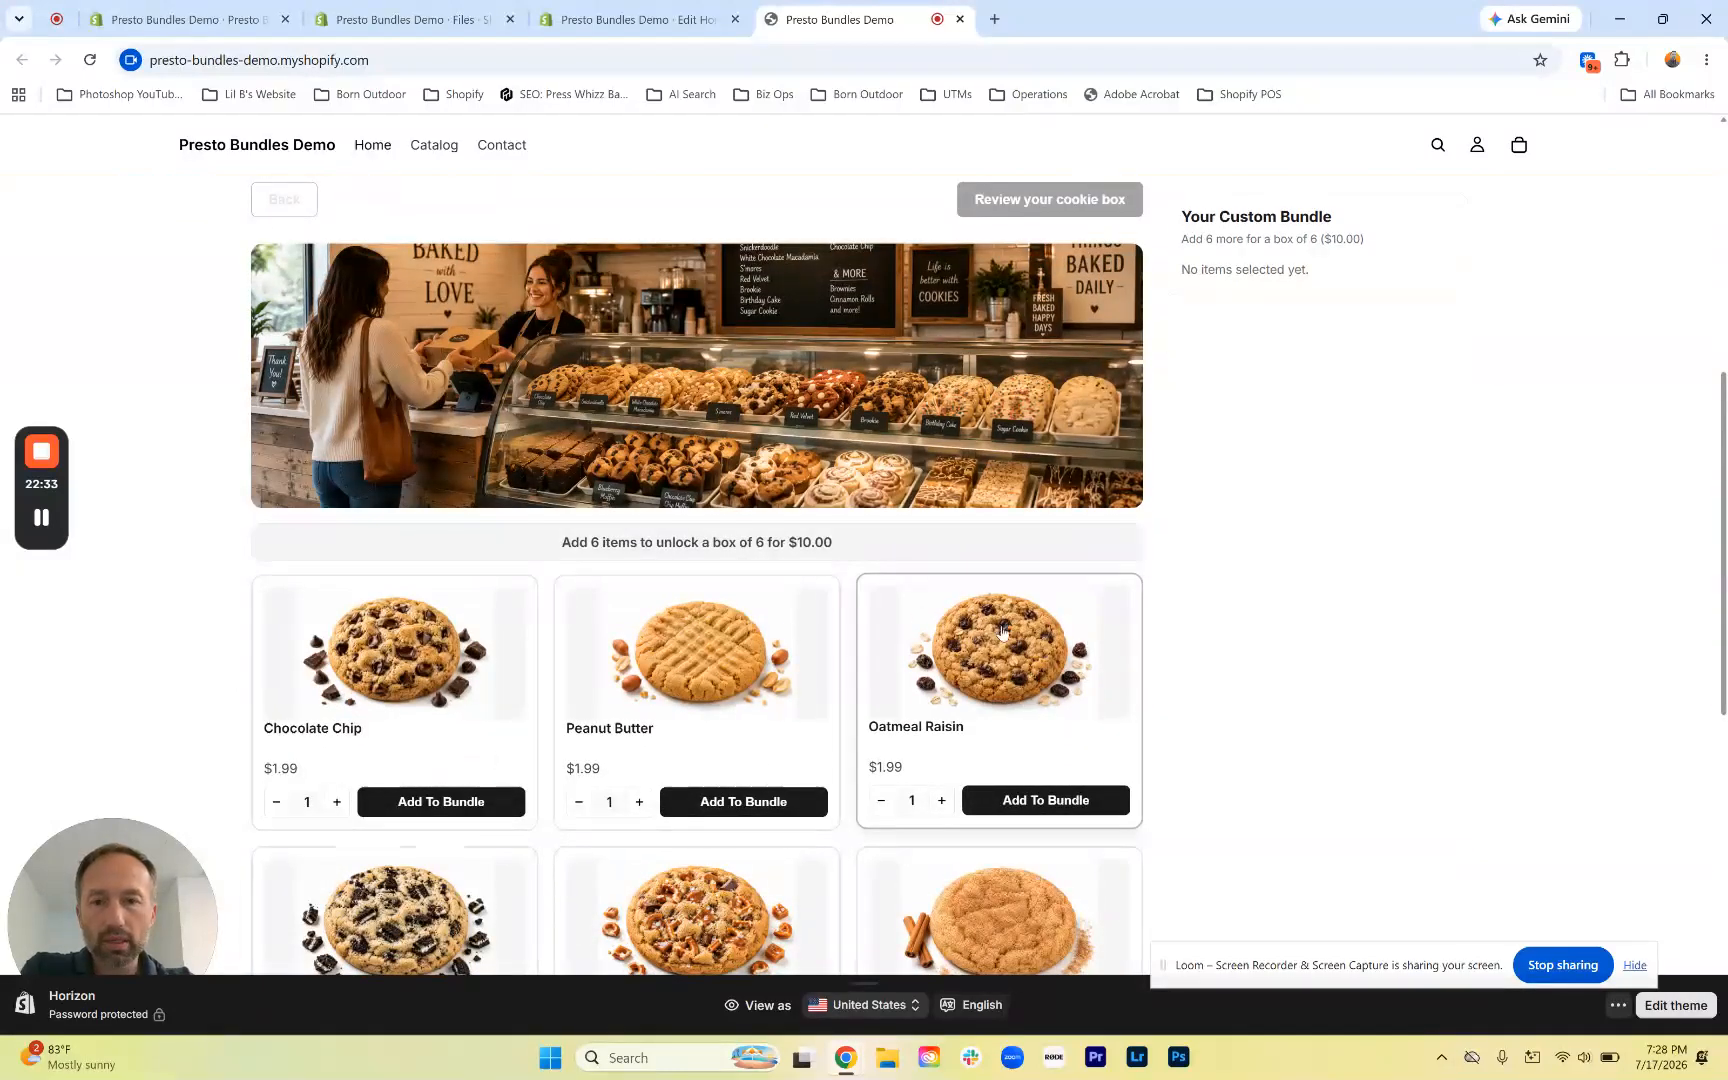
{"action": "scroll", "coordinate": [629, 687], "scroll_direction": "down", "scroll_amount": 2}
{"action": "scroll", "coordinate": [768, 708], "scroll_direction": "down", "scroll_amount": 6}
{"action": "scroll", "coordinate": [768, 706], "scroll_direction": "up", "scroll_amount": 3}
{"action": "scroll", "coordinate": [766, 705], "scroll_direction": "up", "scroll_amount": 7}
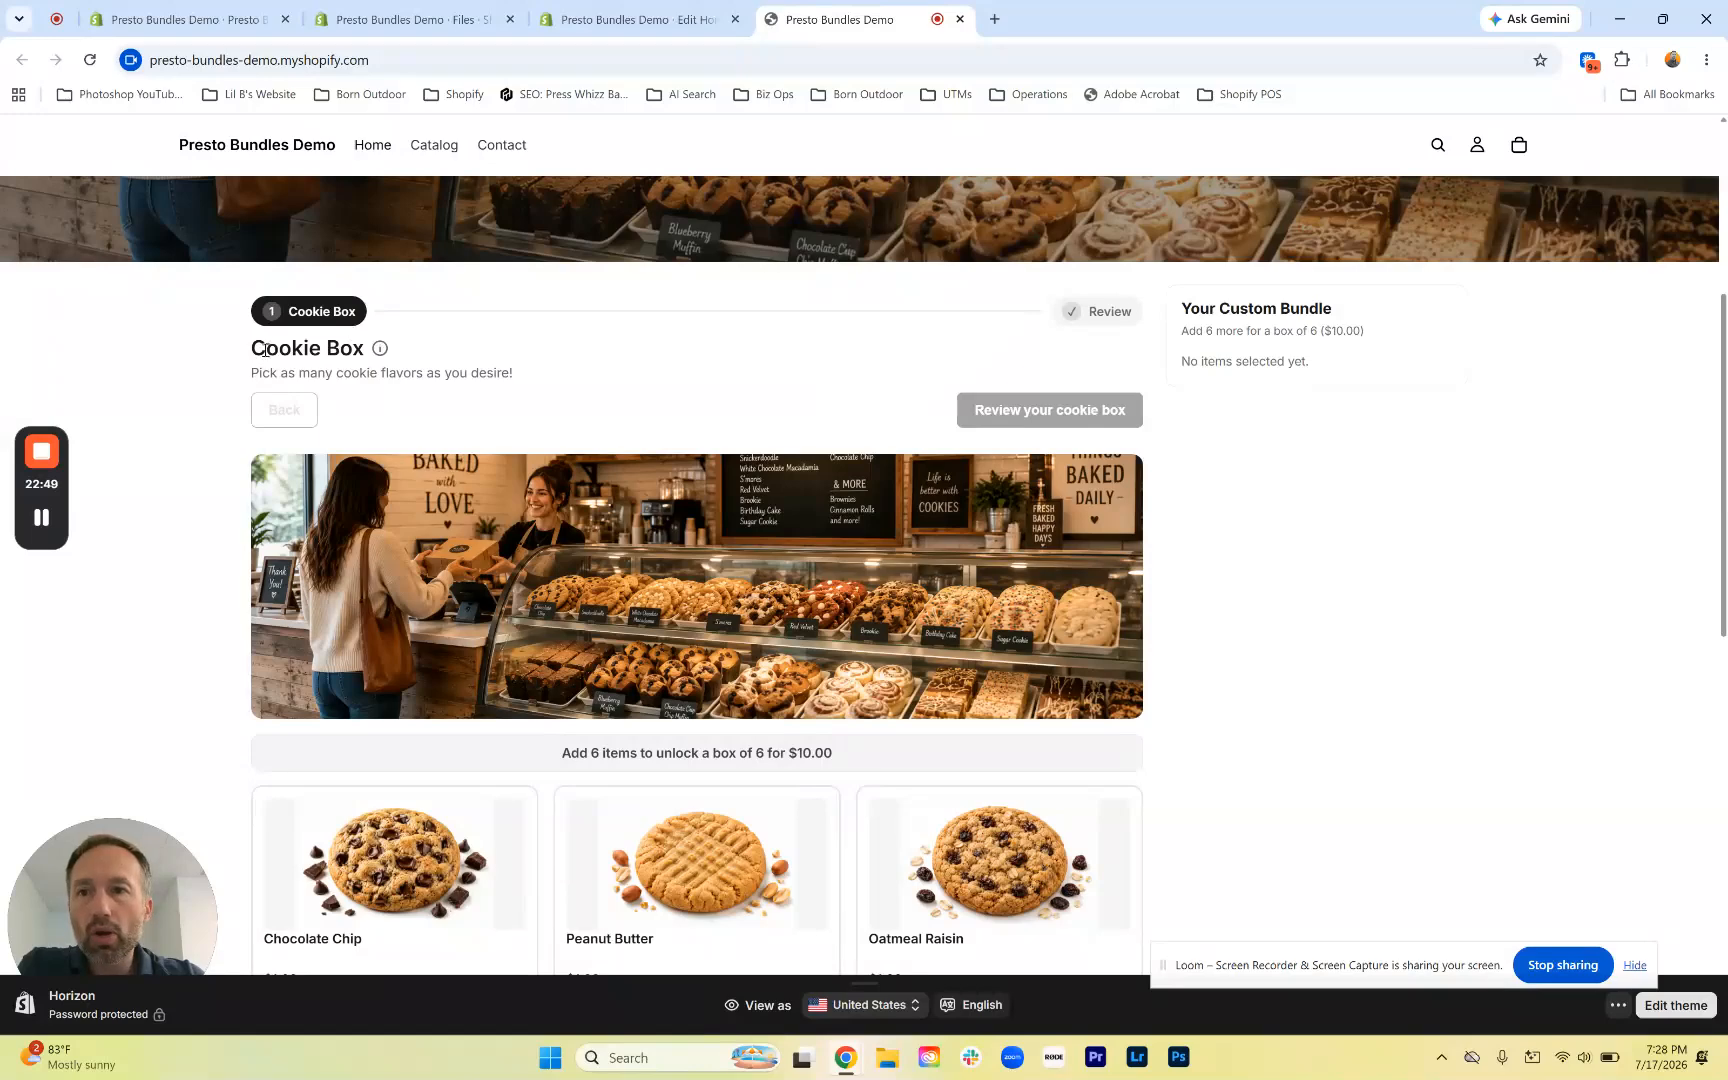
Examine the bundle's title, description, info tooltip and the offer text for a box of 6
{"action": "left_click_drag", "start_coordinate": [252, 356], "coordinate": [362, 359]}
{"action": "left_click", "coordinate": [338, 358]}
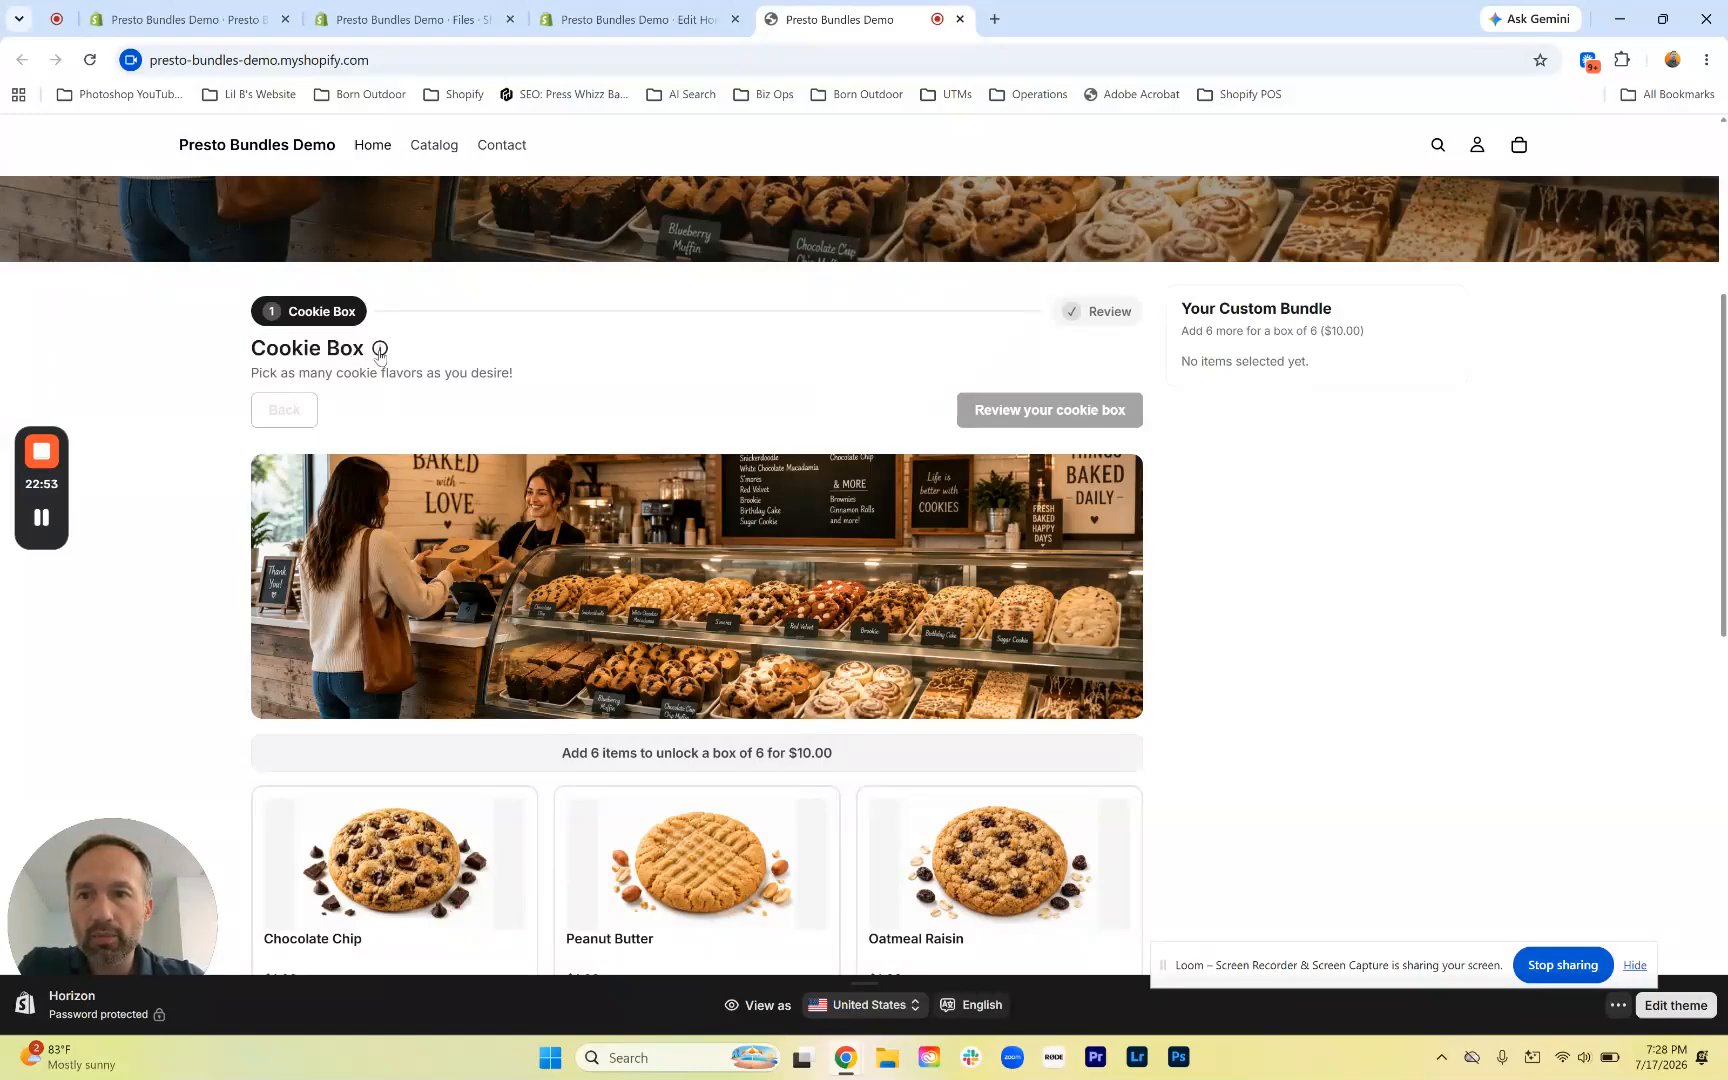
{"action": "left_click_drag", "start_coordinate": [259, 372], "coordinate": [512, 378]}
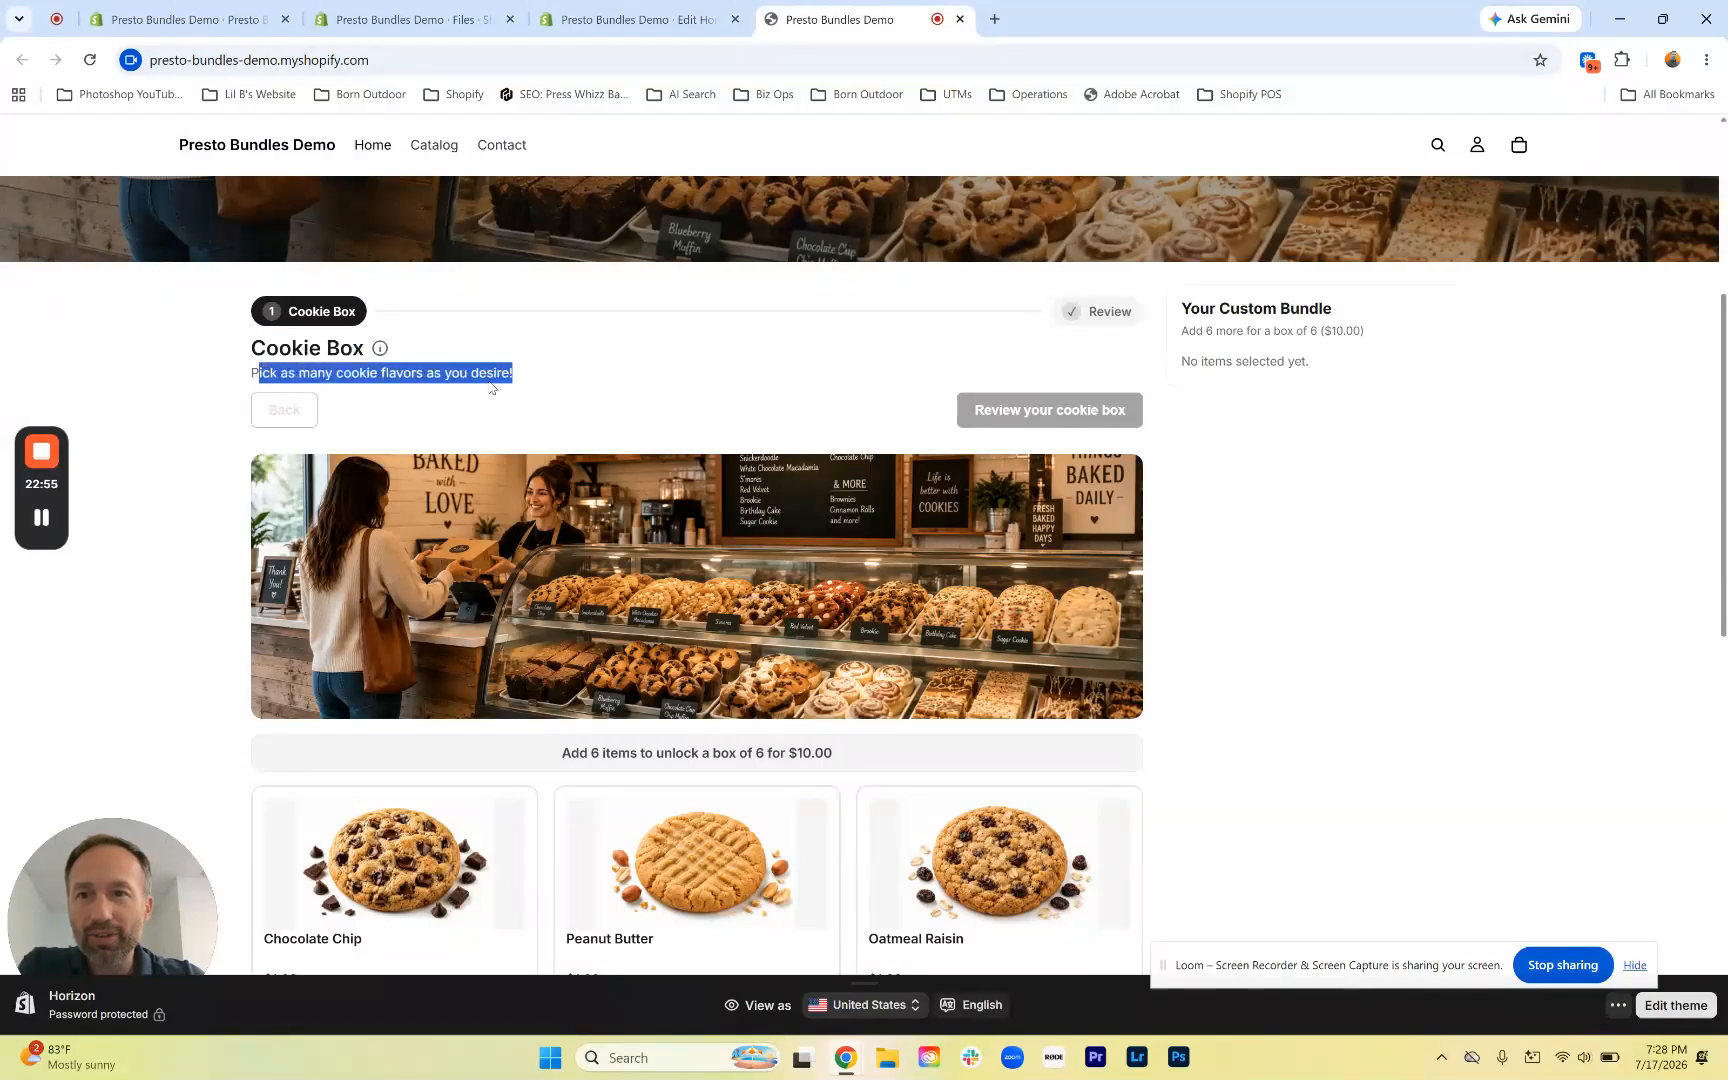
{"action": "left_click", "coordinate": [467, 377]}
{"action": "mouse_move", "coordinate": [380, 348]}
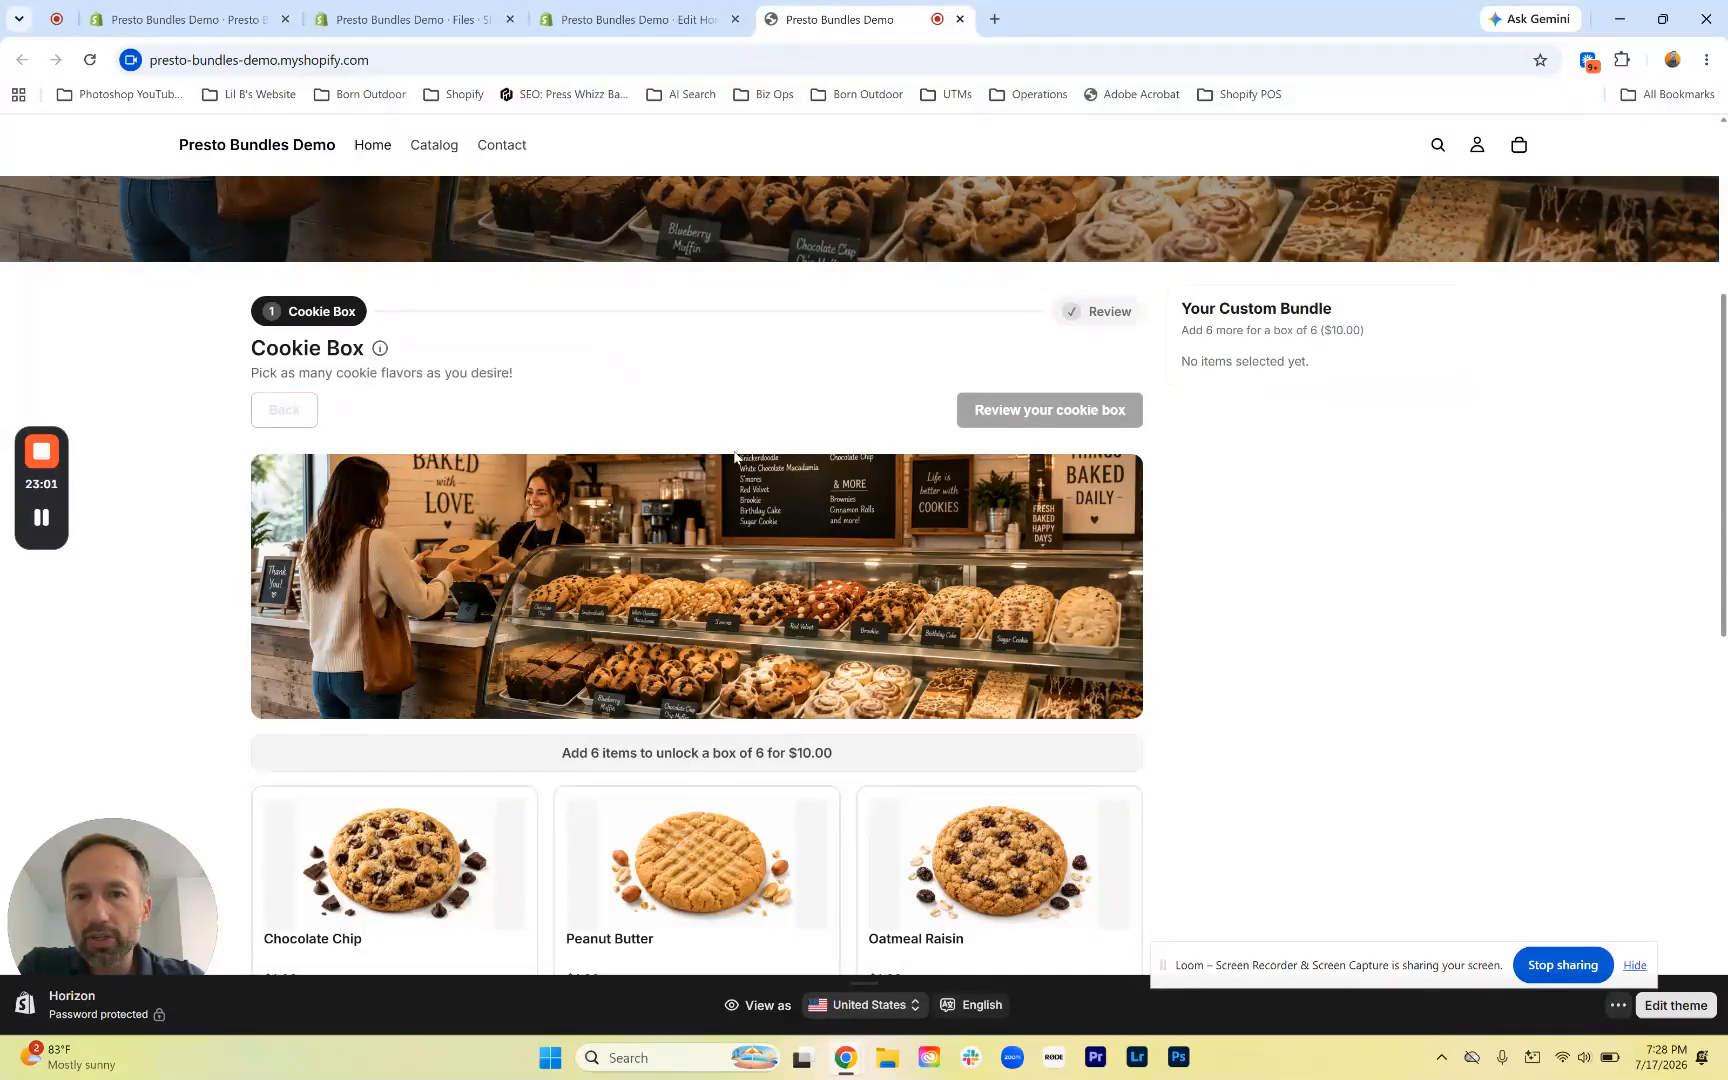
{"action": "scroll", "coordinate": [724, 436], "scroll_direction": "down", "scroll_amount": 2}
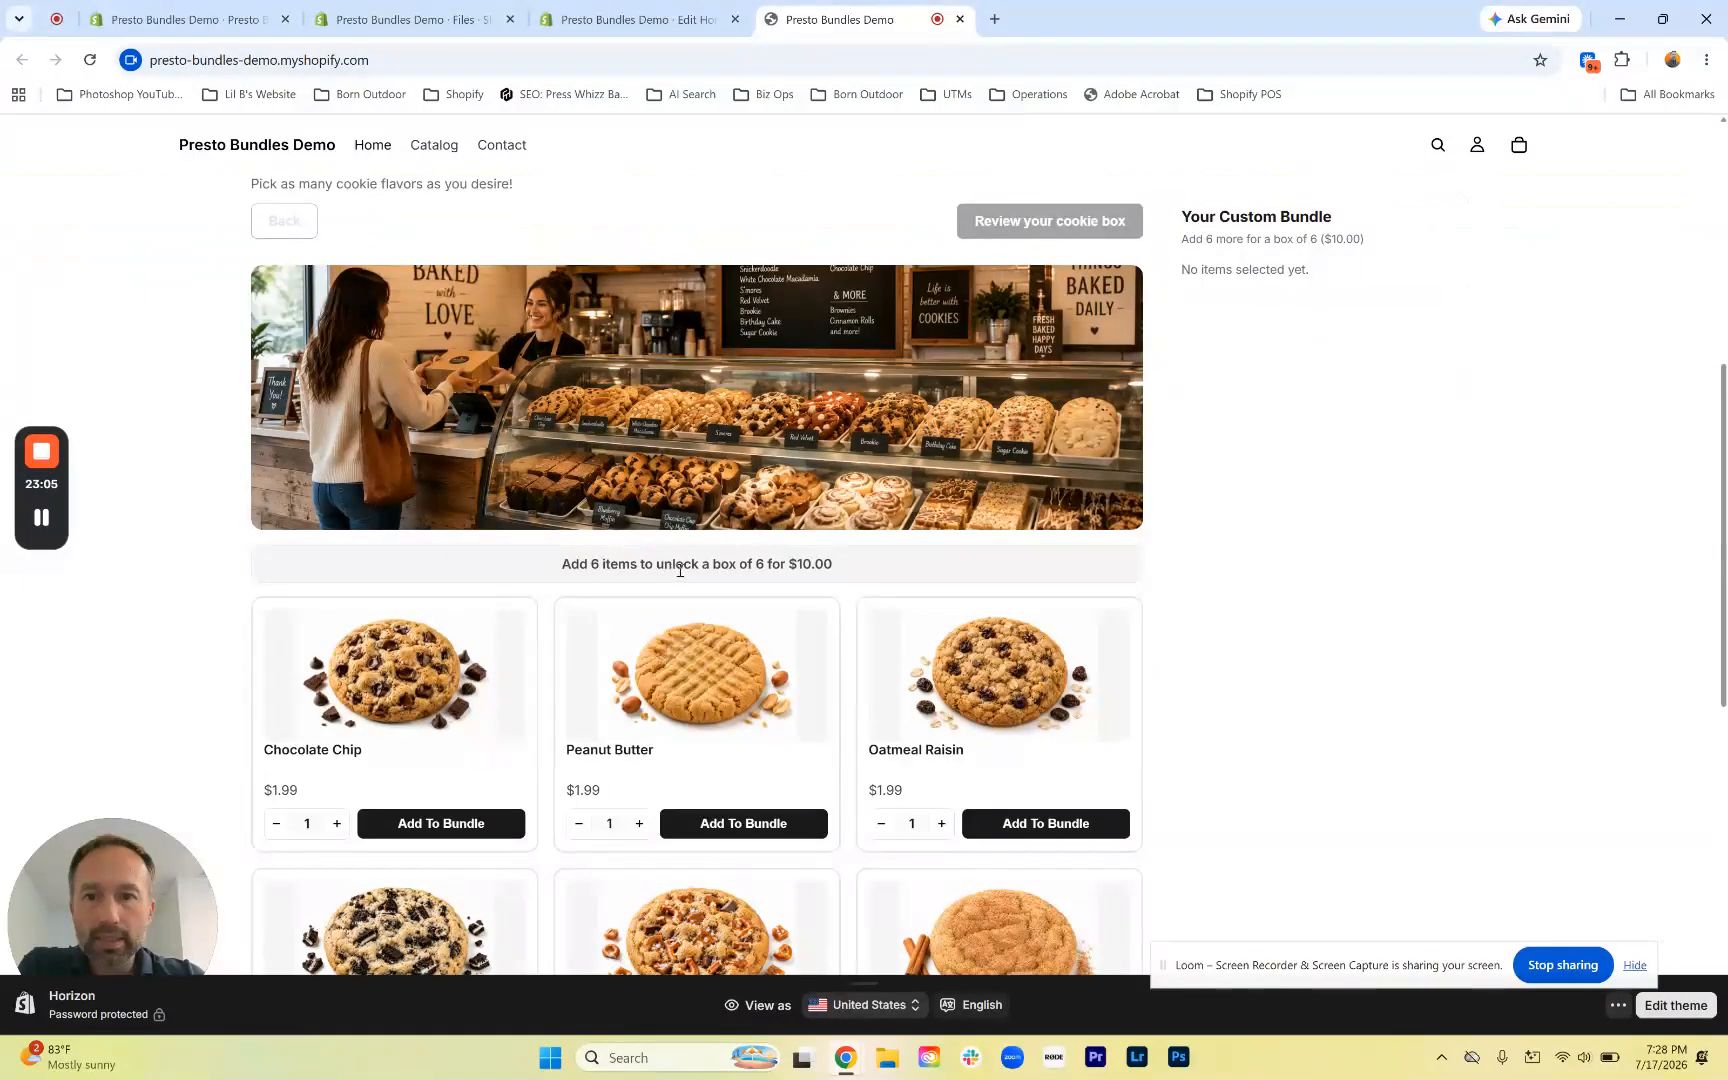
{"action": "left_click_drag", "start_coordinate": [734, 562], "coordinate": [866, 564]}
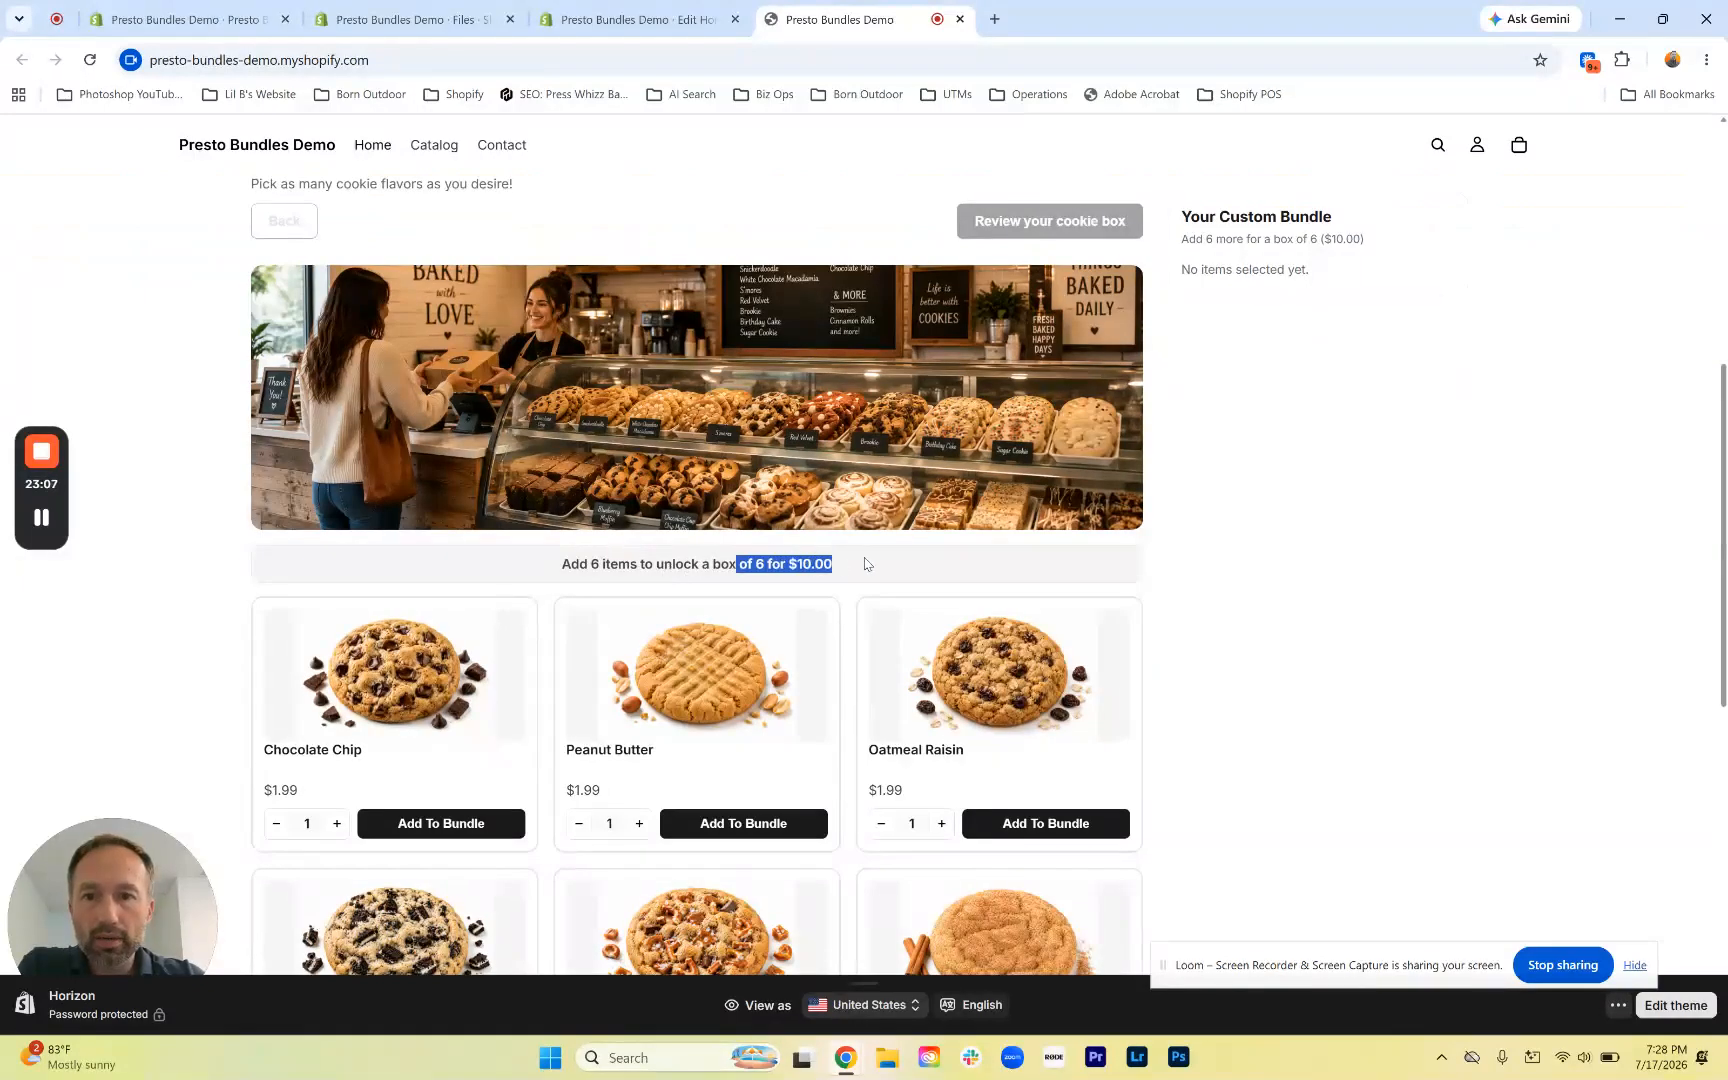
{"action": "left_click", "coordinate": [866, 564]}
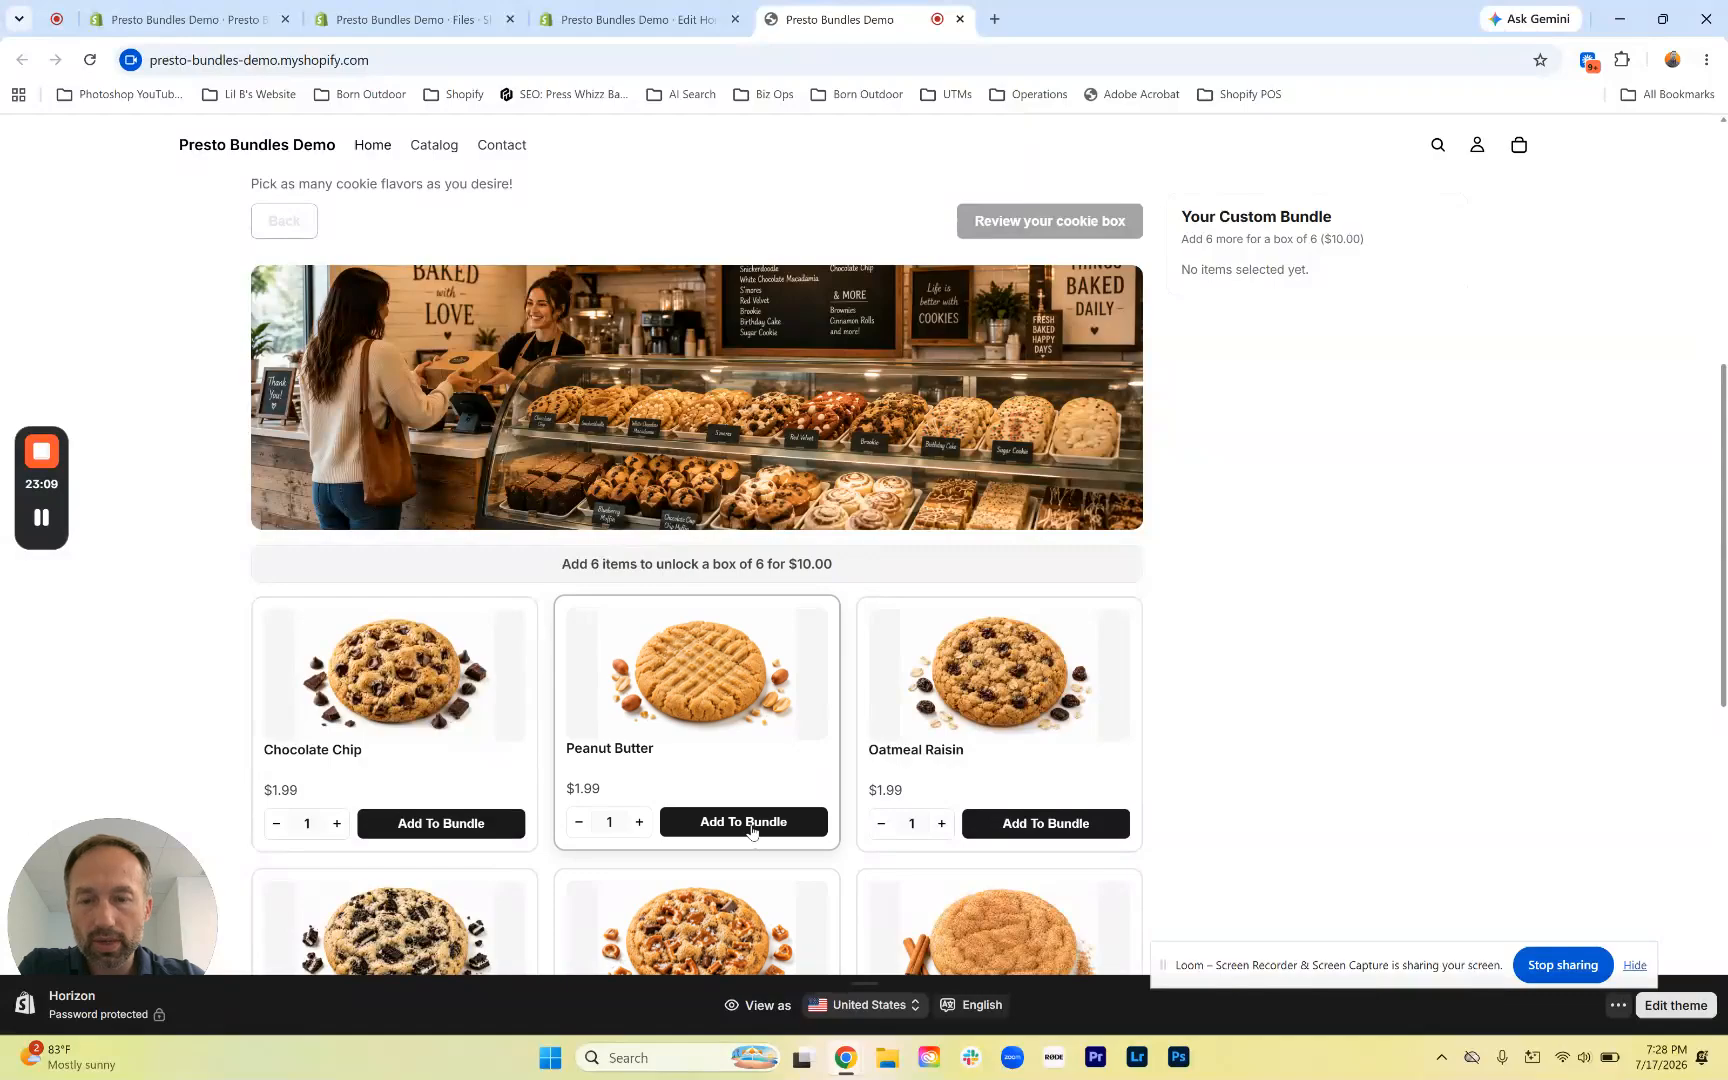
Fill a box of six with one Peanut Butter, three Red Velvet, one Chocolate Chip and one Cookies and Cream cookie
{"action": "left_click", "coordinate": [751, 830]}
{"action": "scroll", "coordinate": [752, 822], "scroll_direction": "down", "scroll_amount": 7}
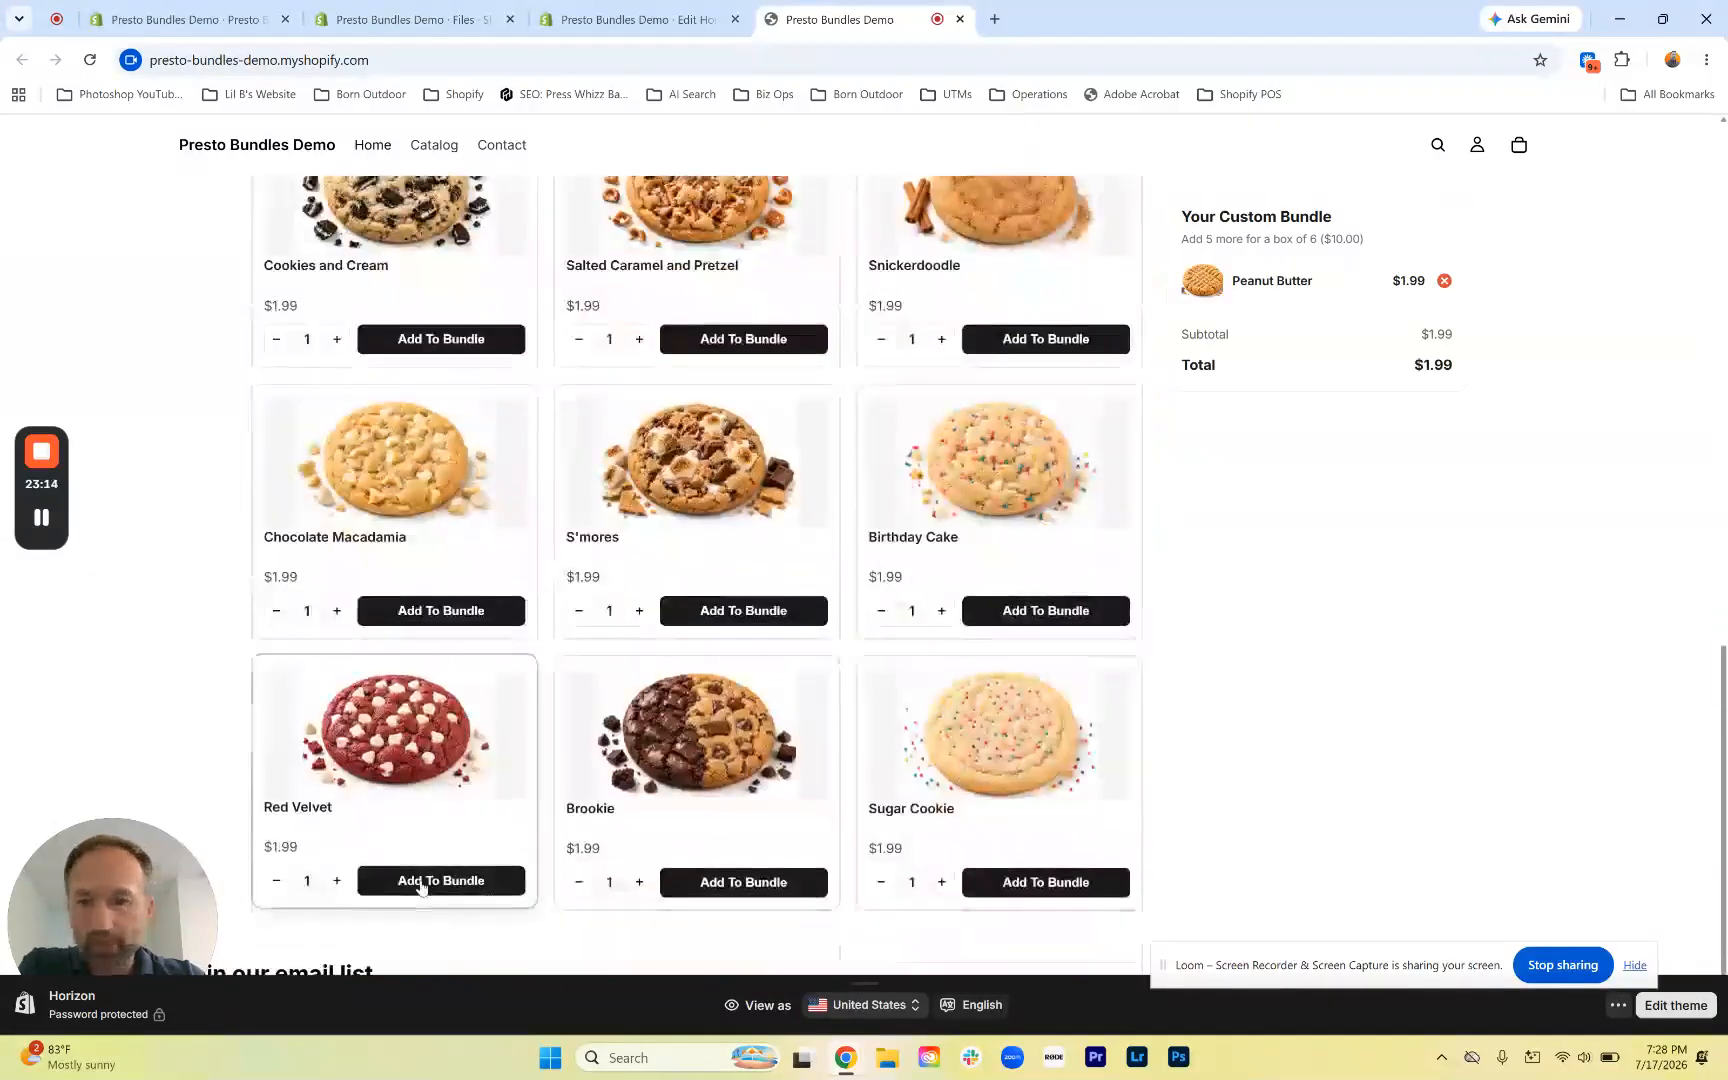
{"action": "left_click", "coordinate": [420, 883]}
{"action": "left_click", "coordinate": [338, 883]}
{"action": "left_click", "coordinate": [338, 883]}
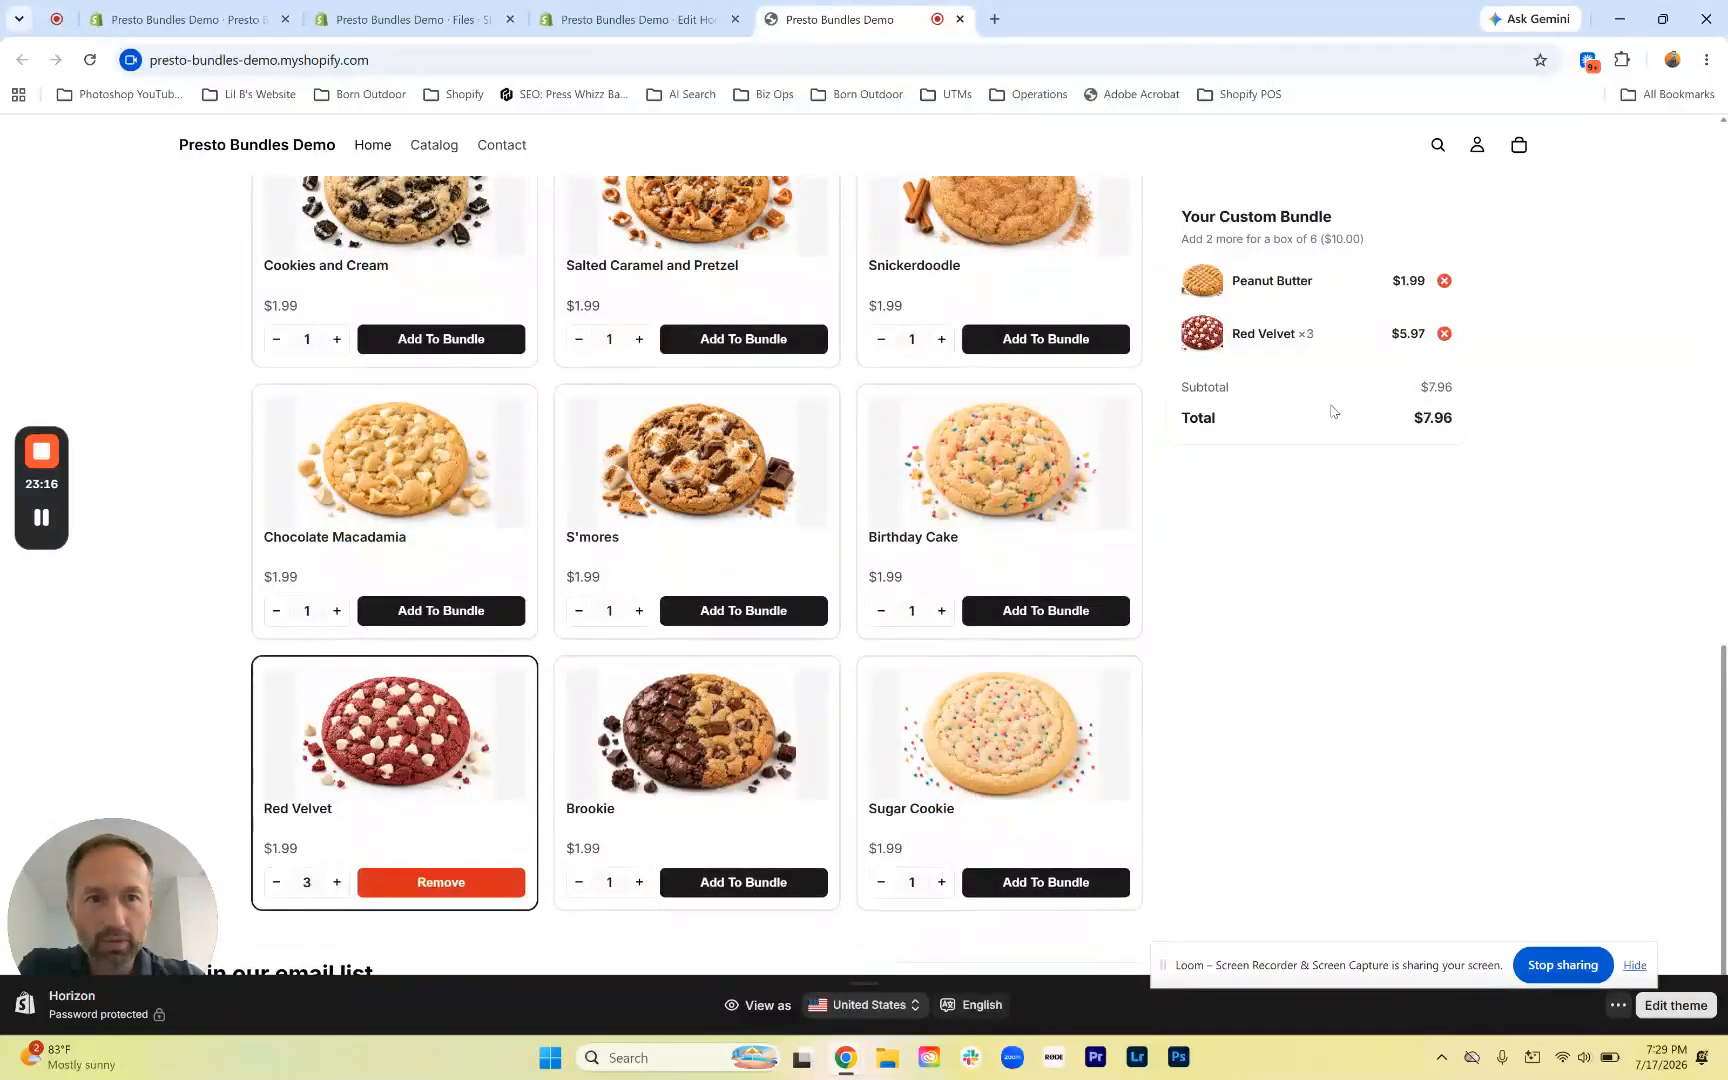
{"action": "scroll", "coordinate": [806, 430], "scroll_direction": "up", "scroll_amount": 4}
{"action": "left_click", "coordinate": [441, 446]}
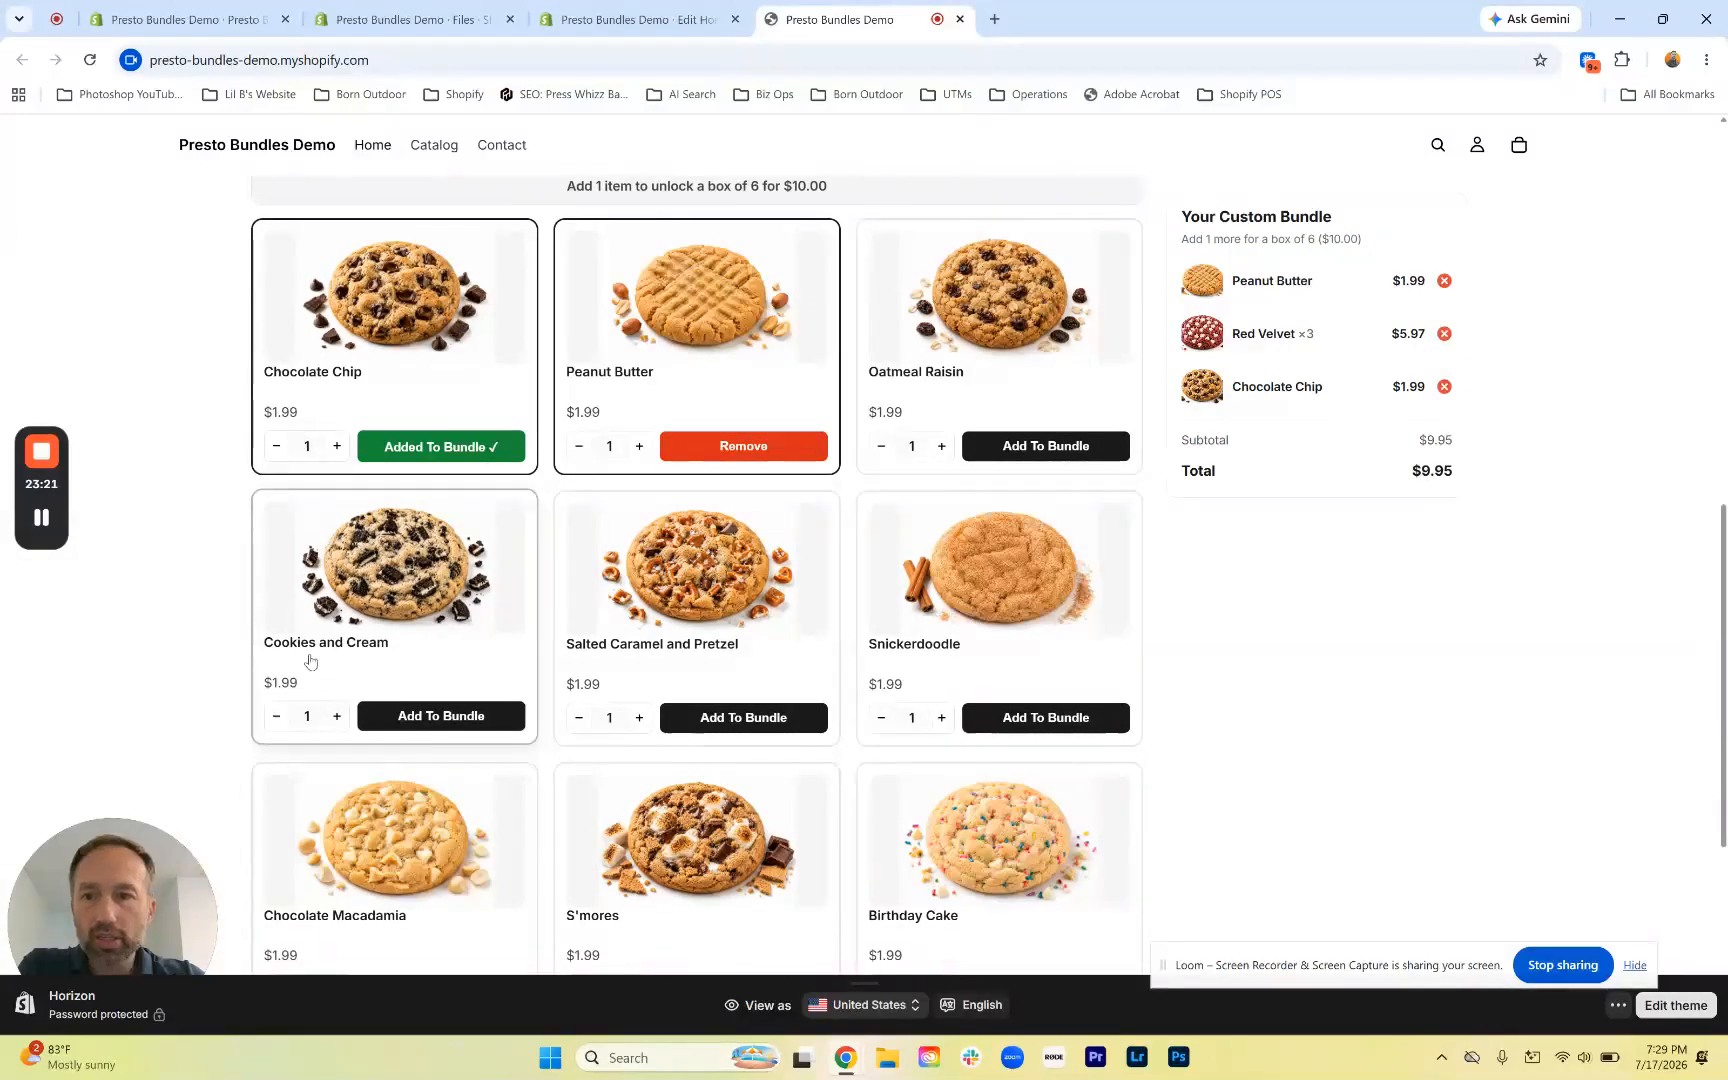
{"action": "left_click", "coordinate": [388, 717]}
{"action": "scroll", "coordinate": [800, 520], "scroll_direction": "up", "scroll_amount": 2}
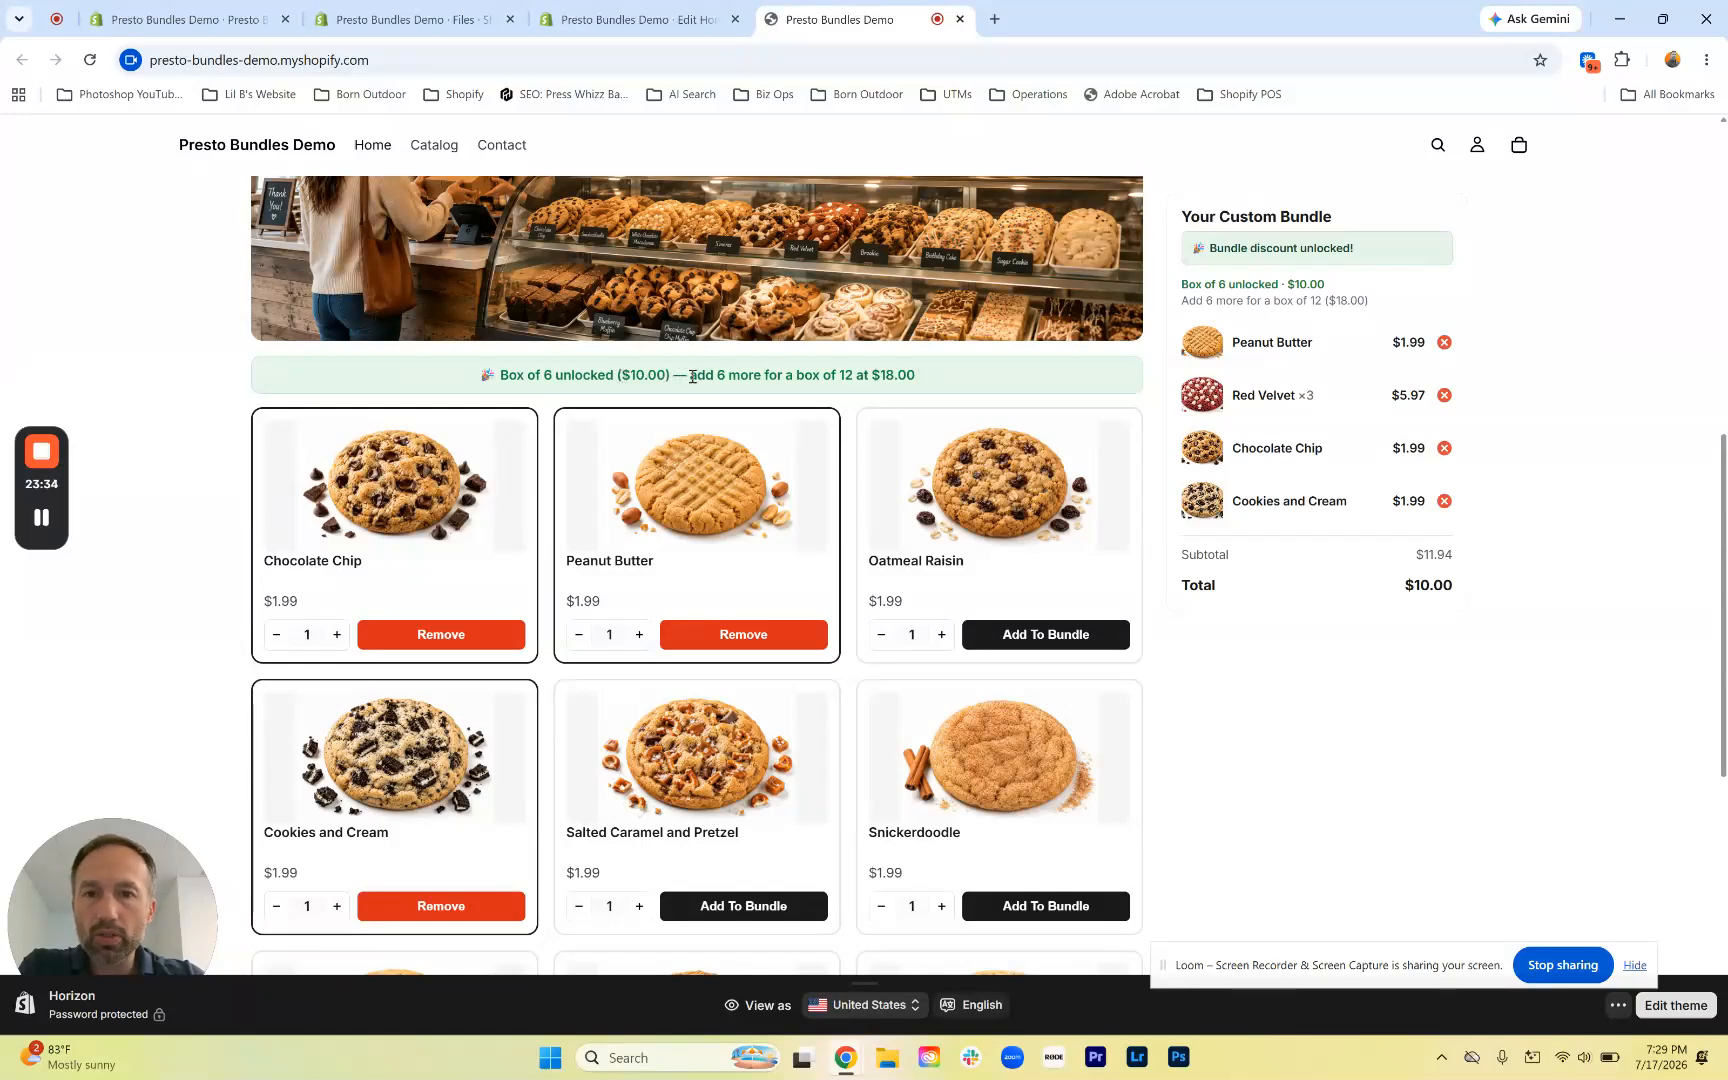
Check the offer text for a box of 12 and add one Birthday Cake, one Brookie and two Chocolate Macadamia cookies
{"action": "left_click_drag", "start_coordinate": [689, 376], "coordinate": [932, 387]}
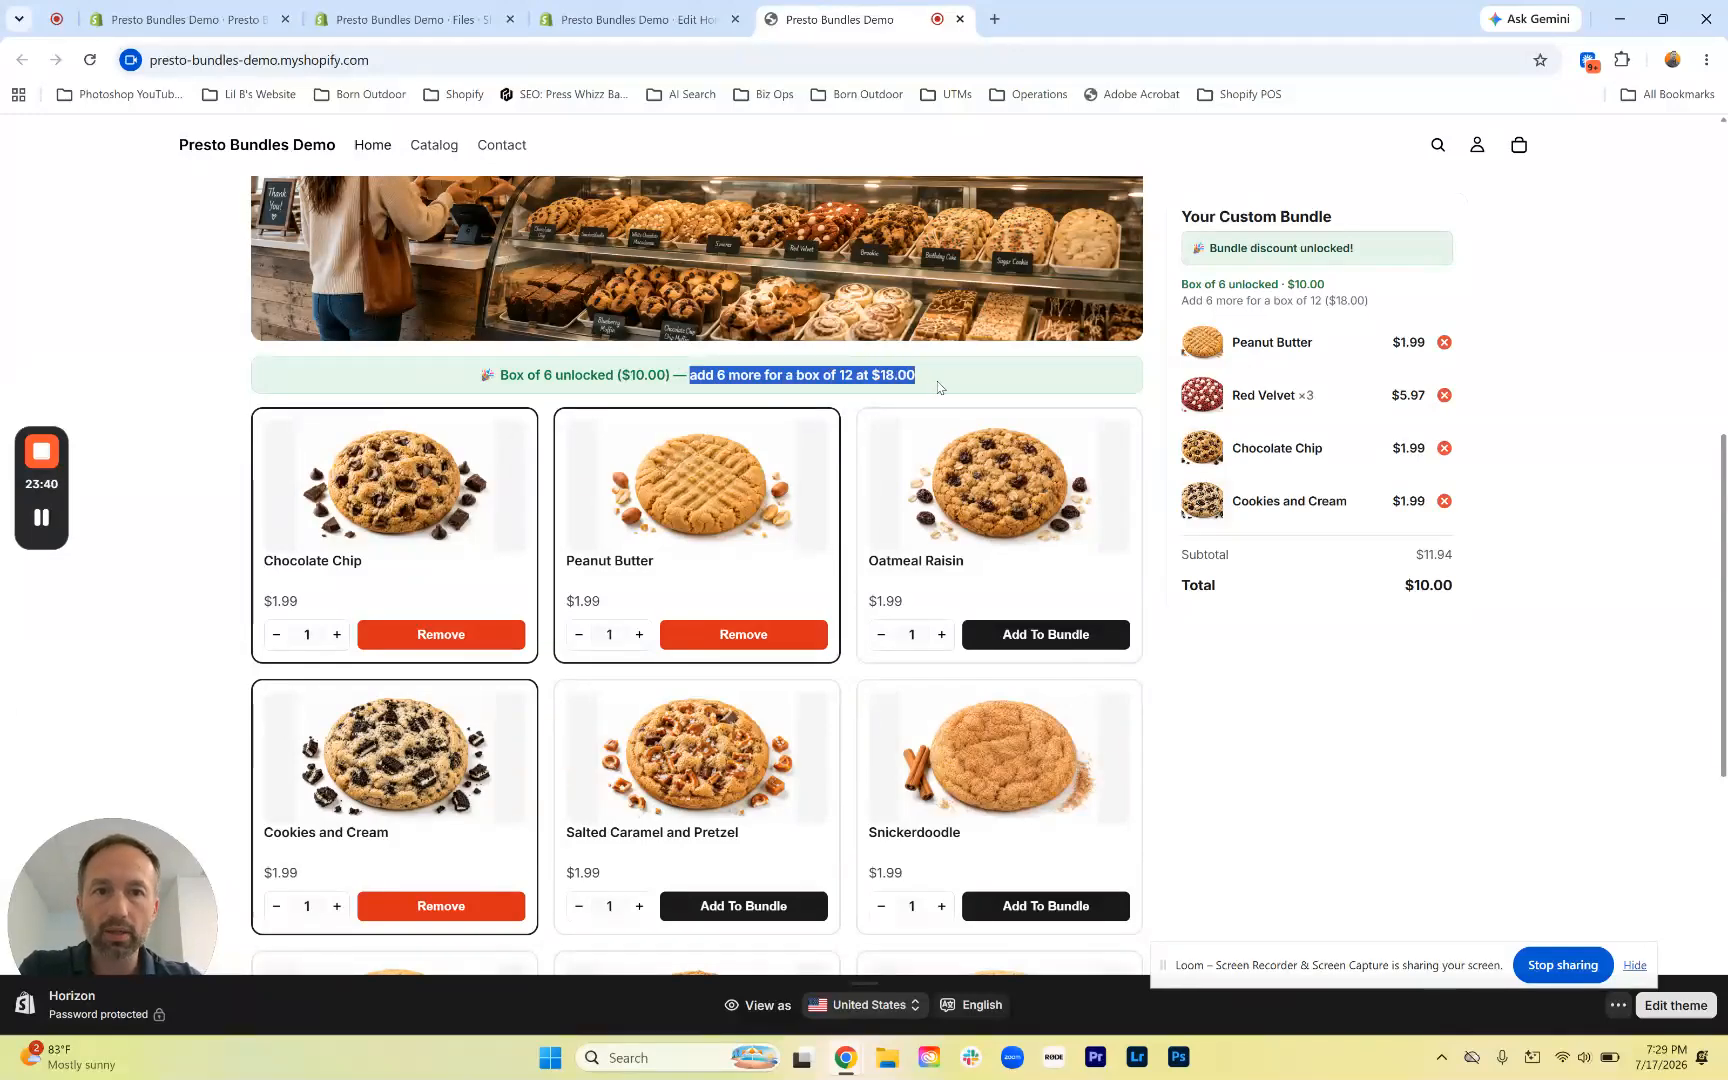
{"action": "left_click", "coordinate": [1252, 719]}
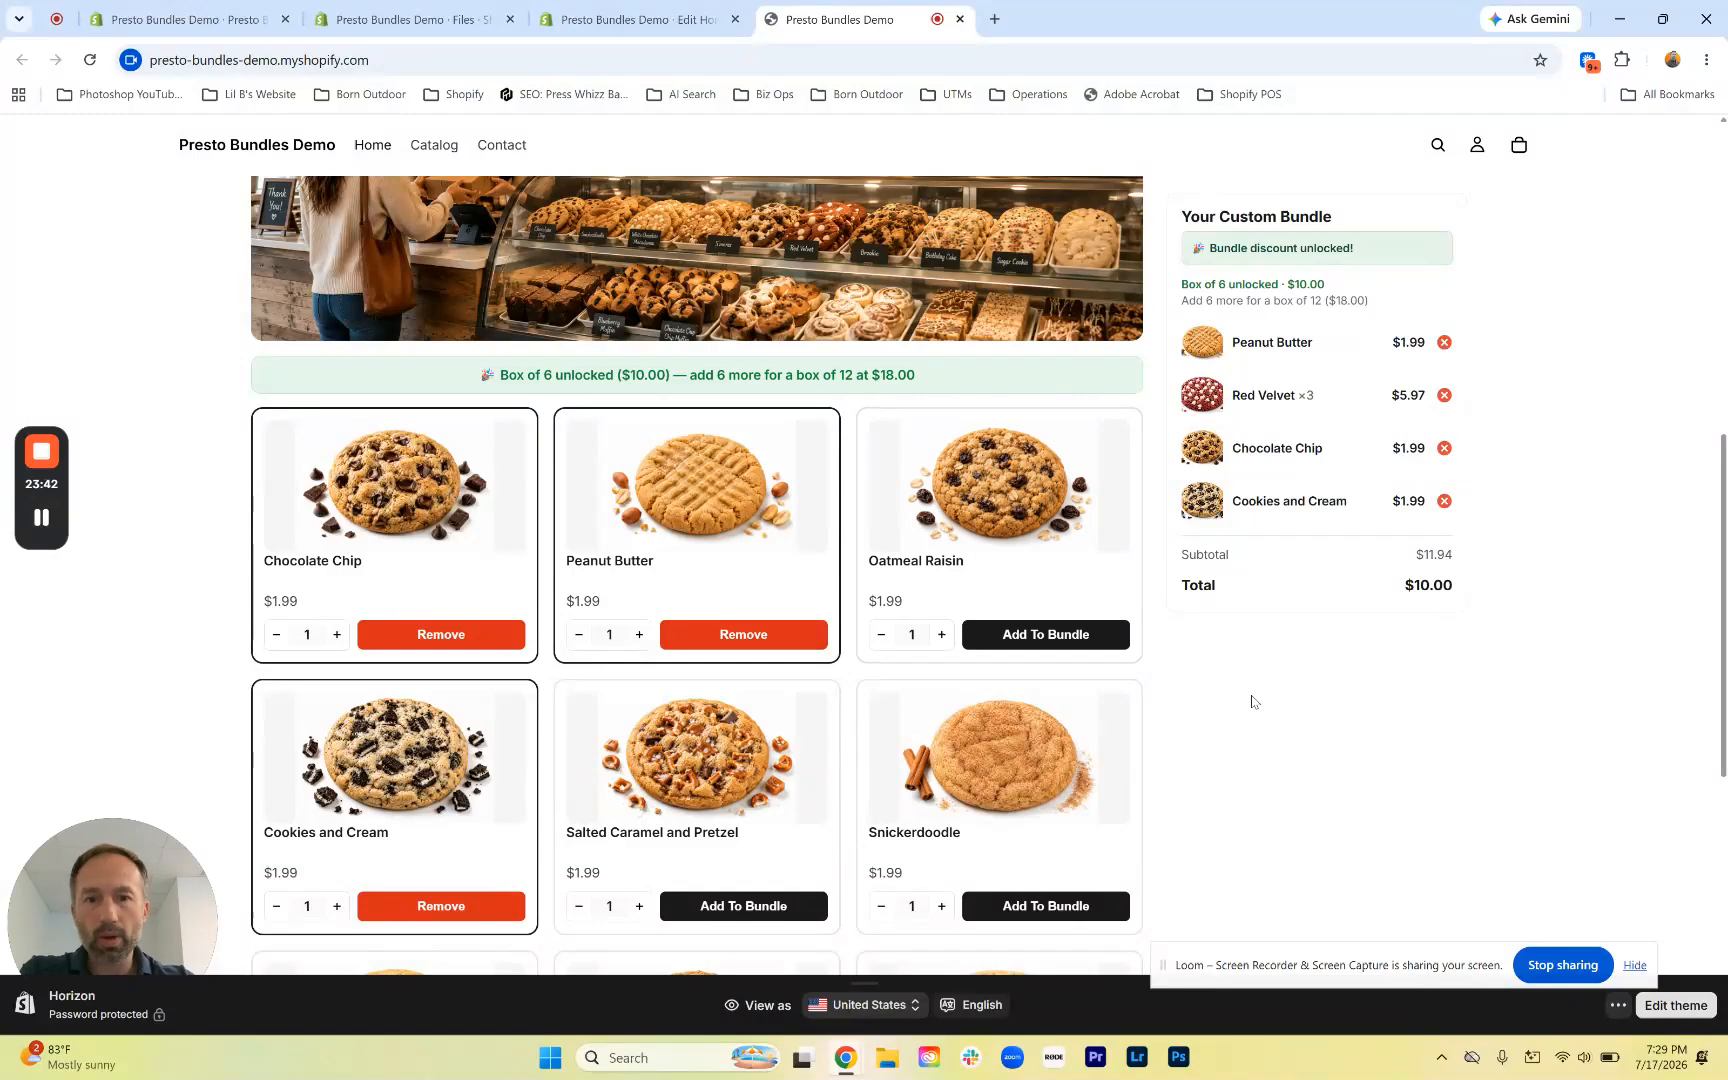
{"action": "scroll", "coordinate": [1192, 683], "scroll_direction": "down", "scroll_amount": 5}
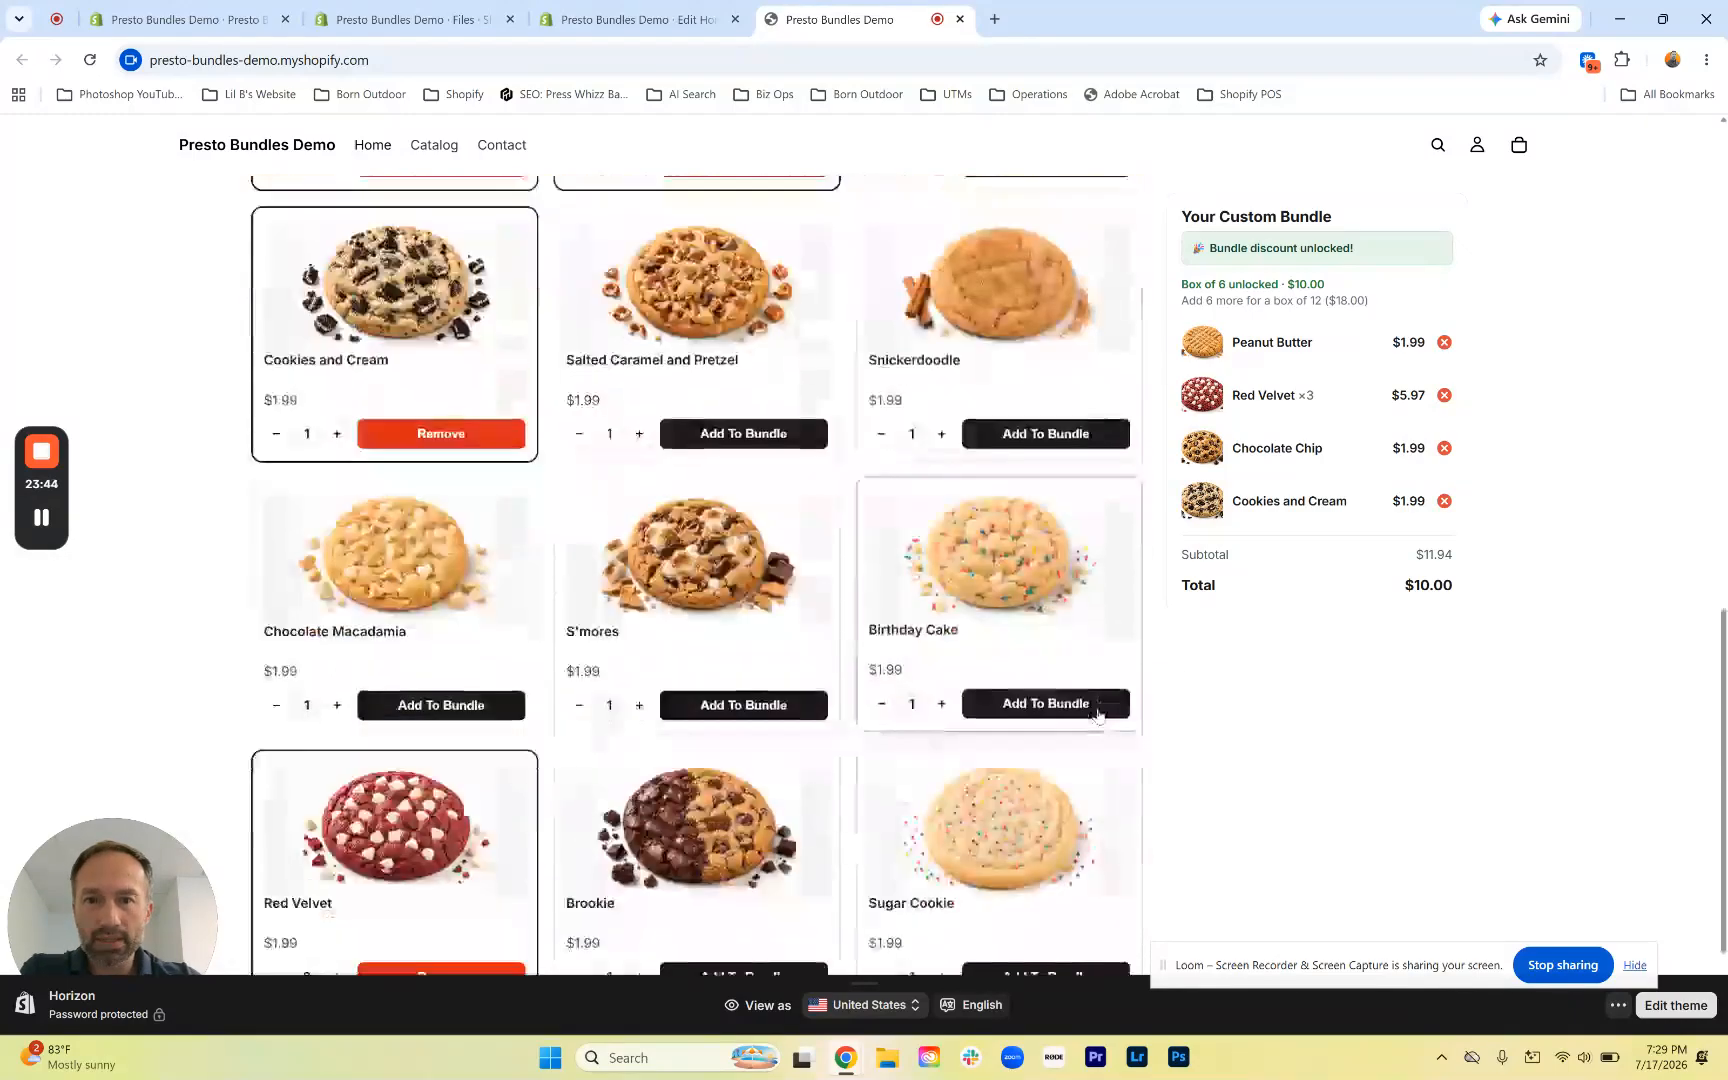
{"action": "left_click", "coordinate": [1095, 706]}
{"action": "scroll", "coordinate": [1093, 704], "scroll_direction": "down", "scroll_amount": 2}
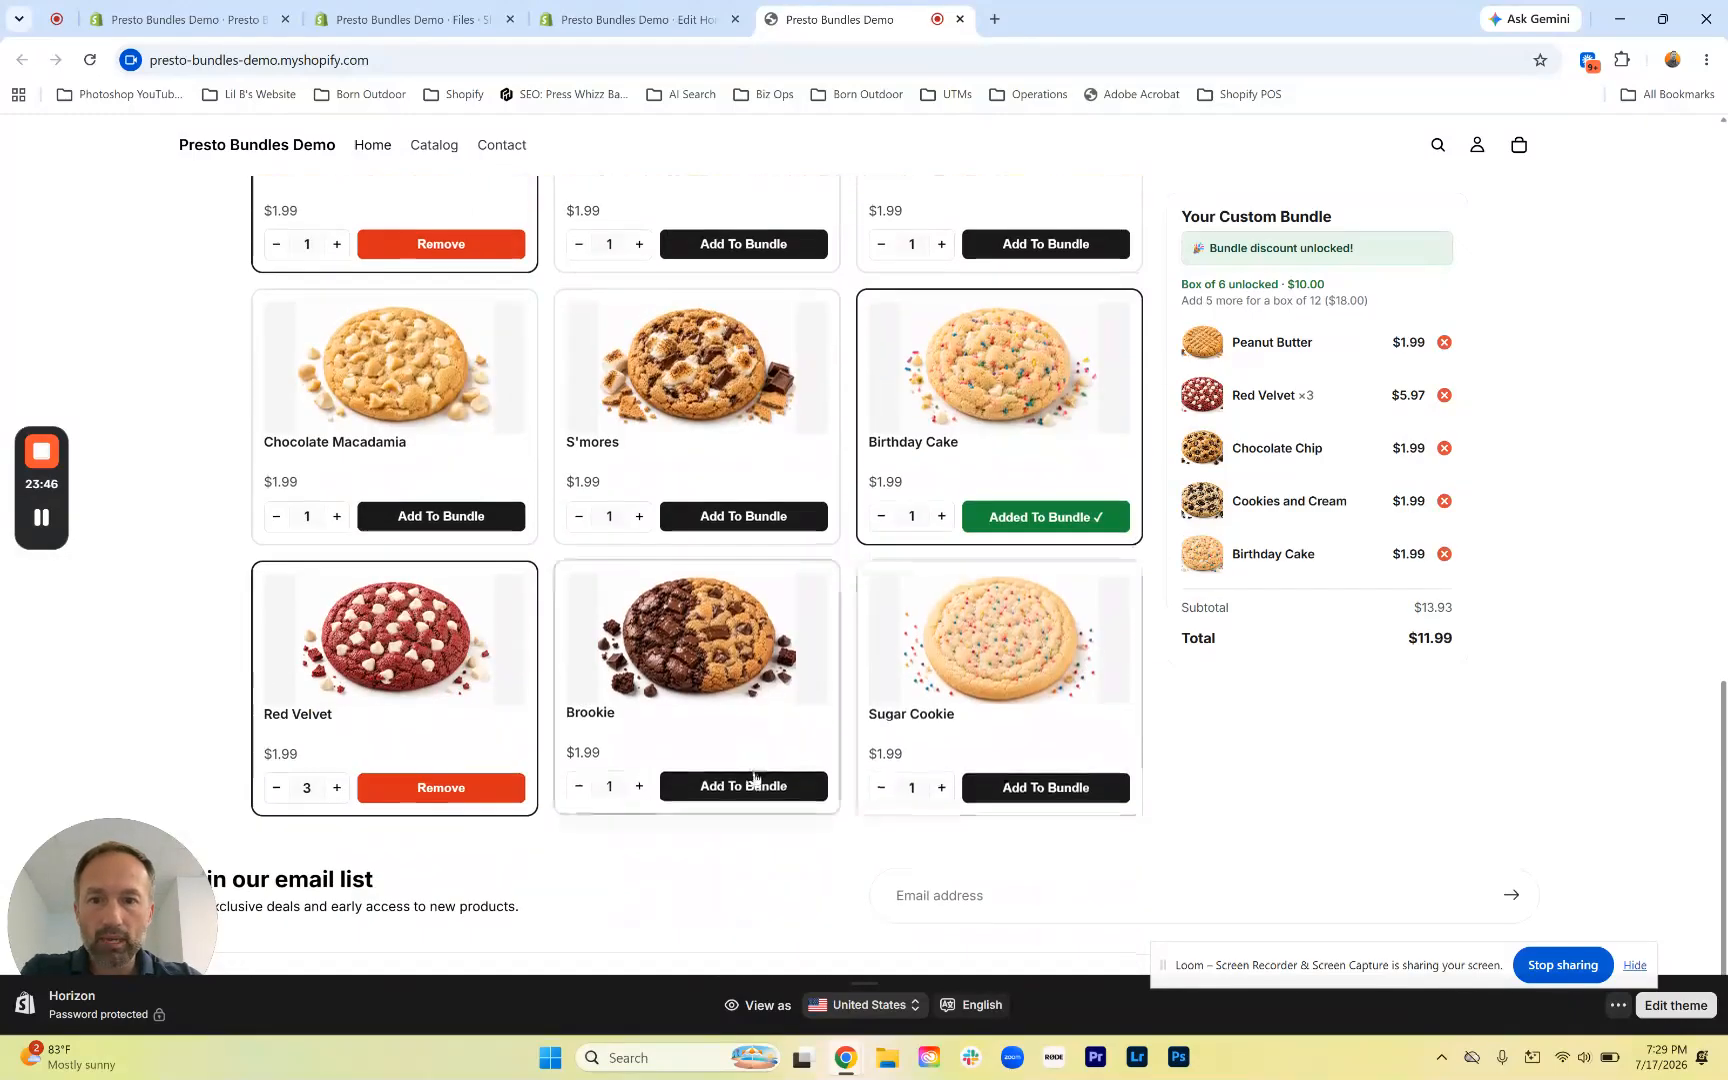
{"action": "left_click", "coordinate": [754, 785]}
{"action": "scroll", "coordinate": [754, 785], "scroll_direction": "up", "scroll_amount": 2}
{"action": "left_click", "coordinate": [463, 703]}
{"action": "left_click", "coordinate": [338, 705]}
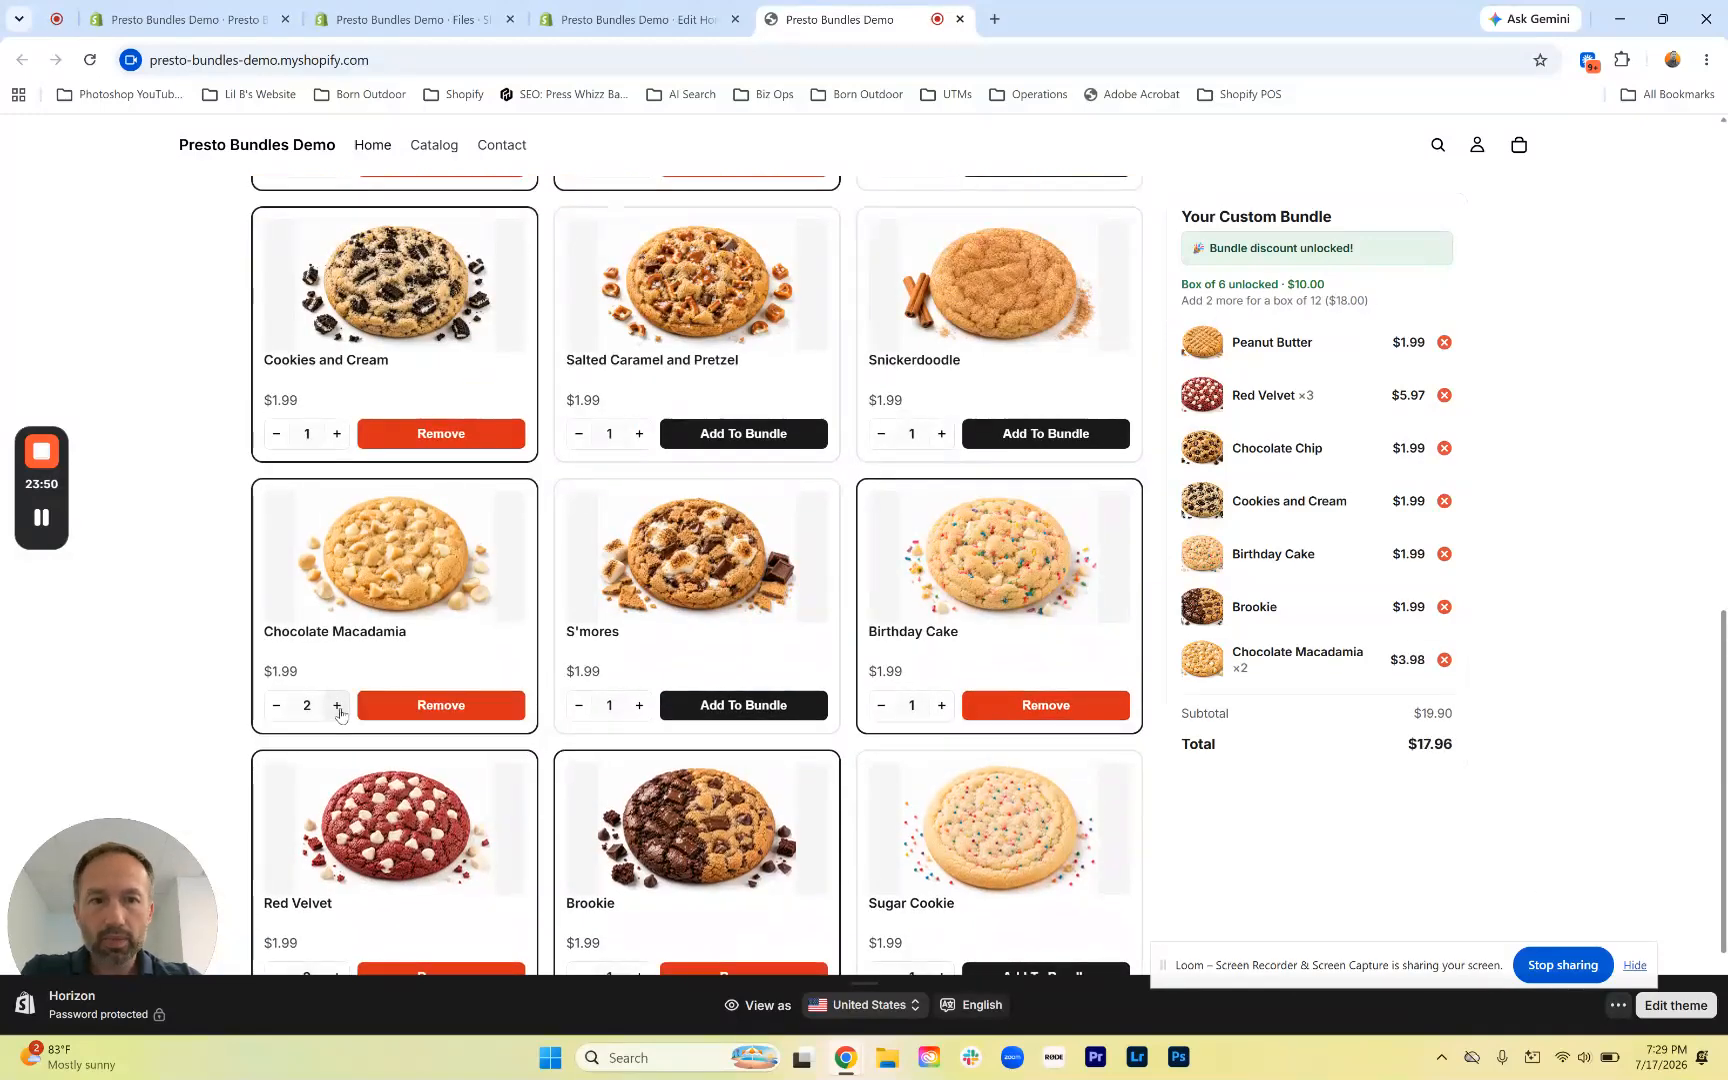
Examine the custom bundle summary's item quantities and the offer text on cookies still needed for a box of 12
{"action": "scroll", "coordinate": [506, 617], "scroll_direction": "up", "scroll_amount": 4}
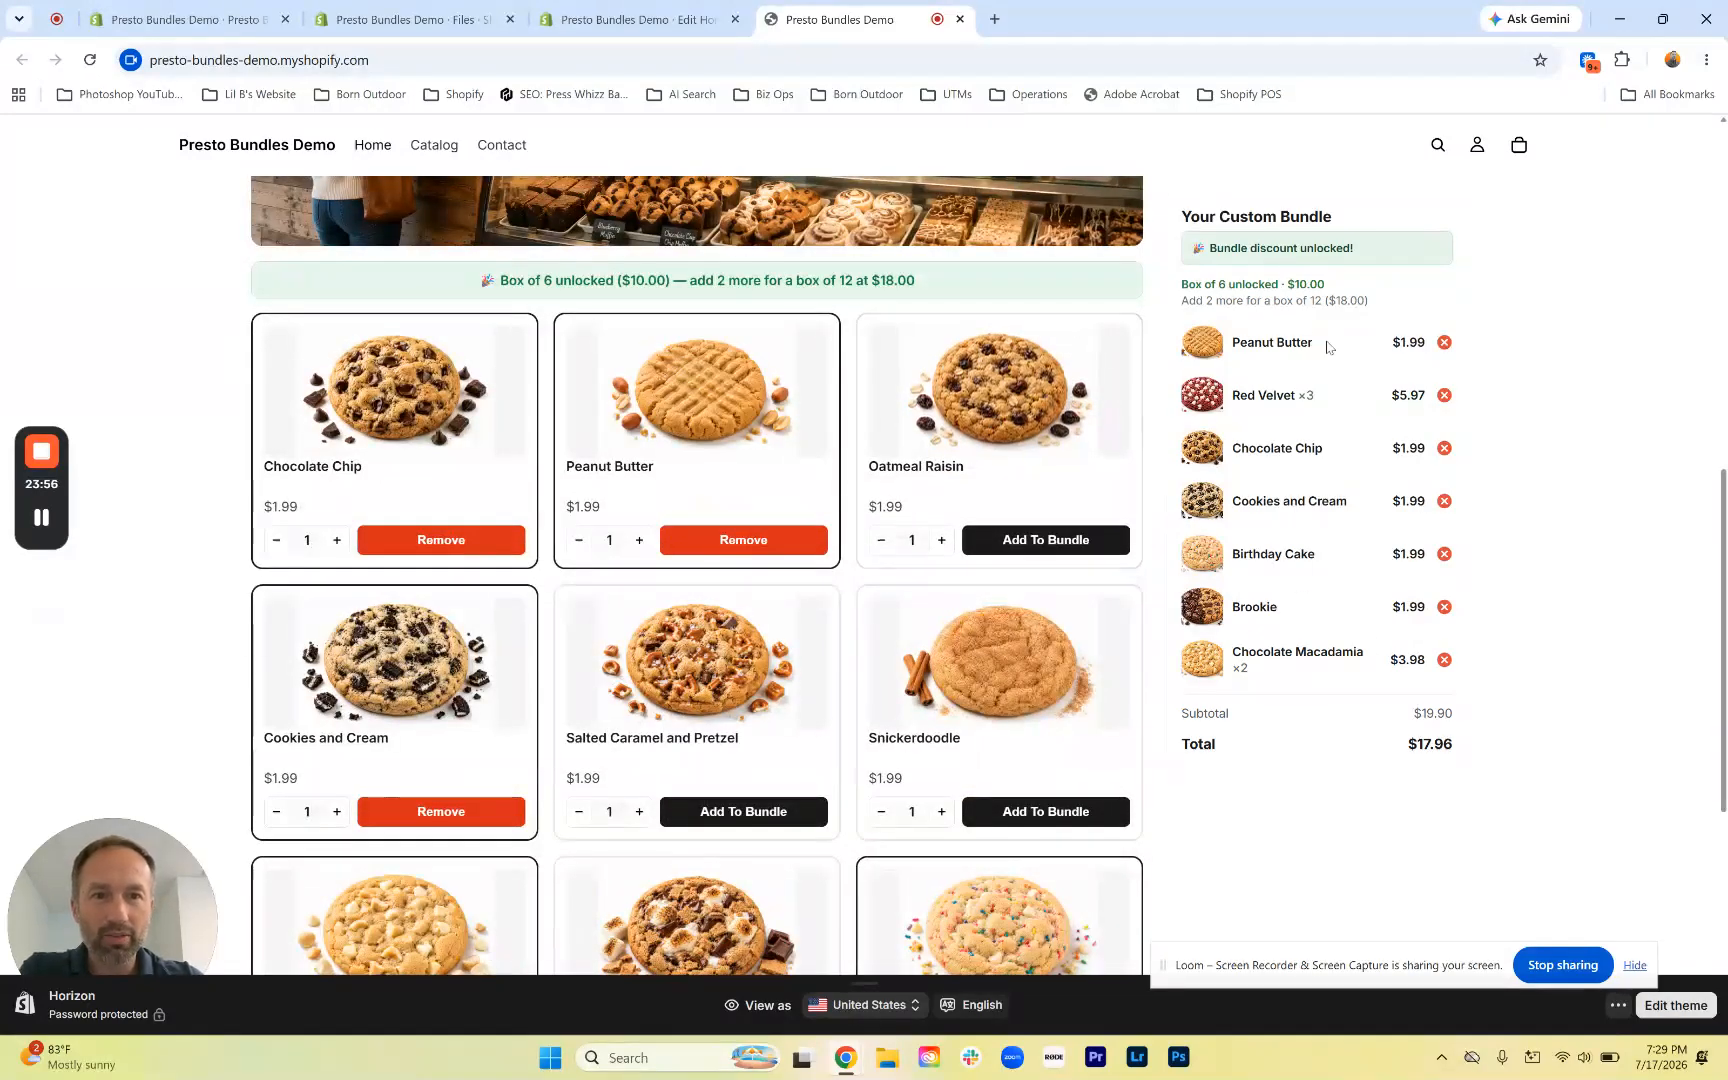
{"action": "double_click", "coordinate": [1304, 399]}
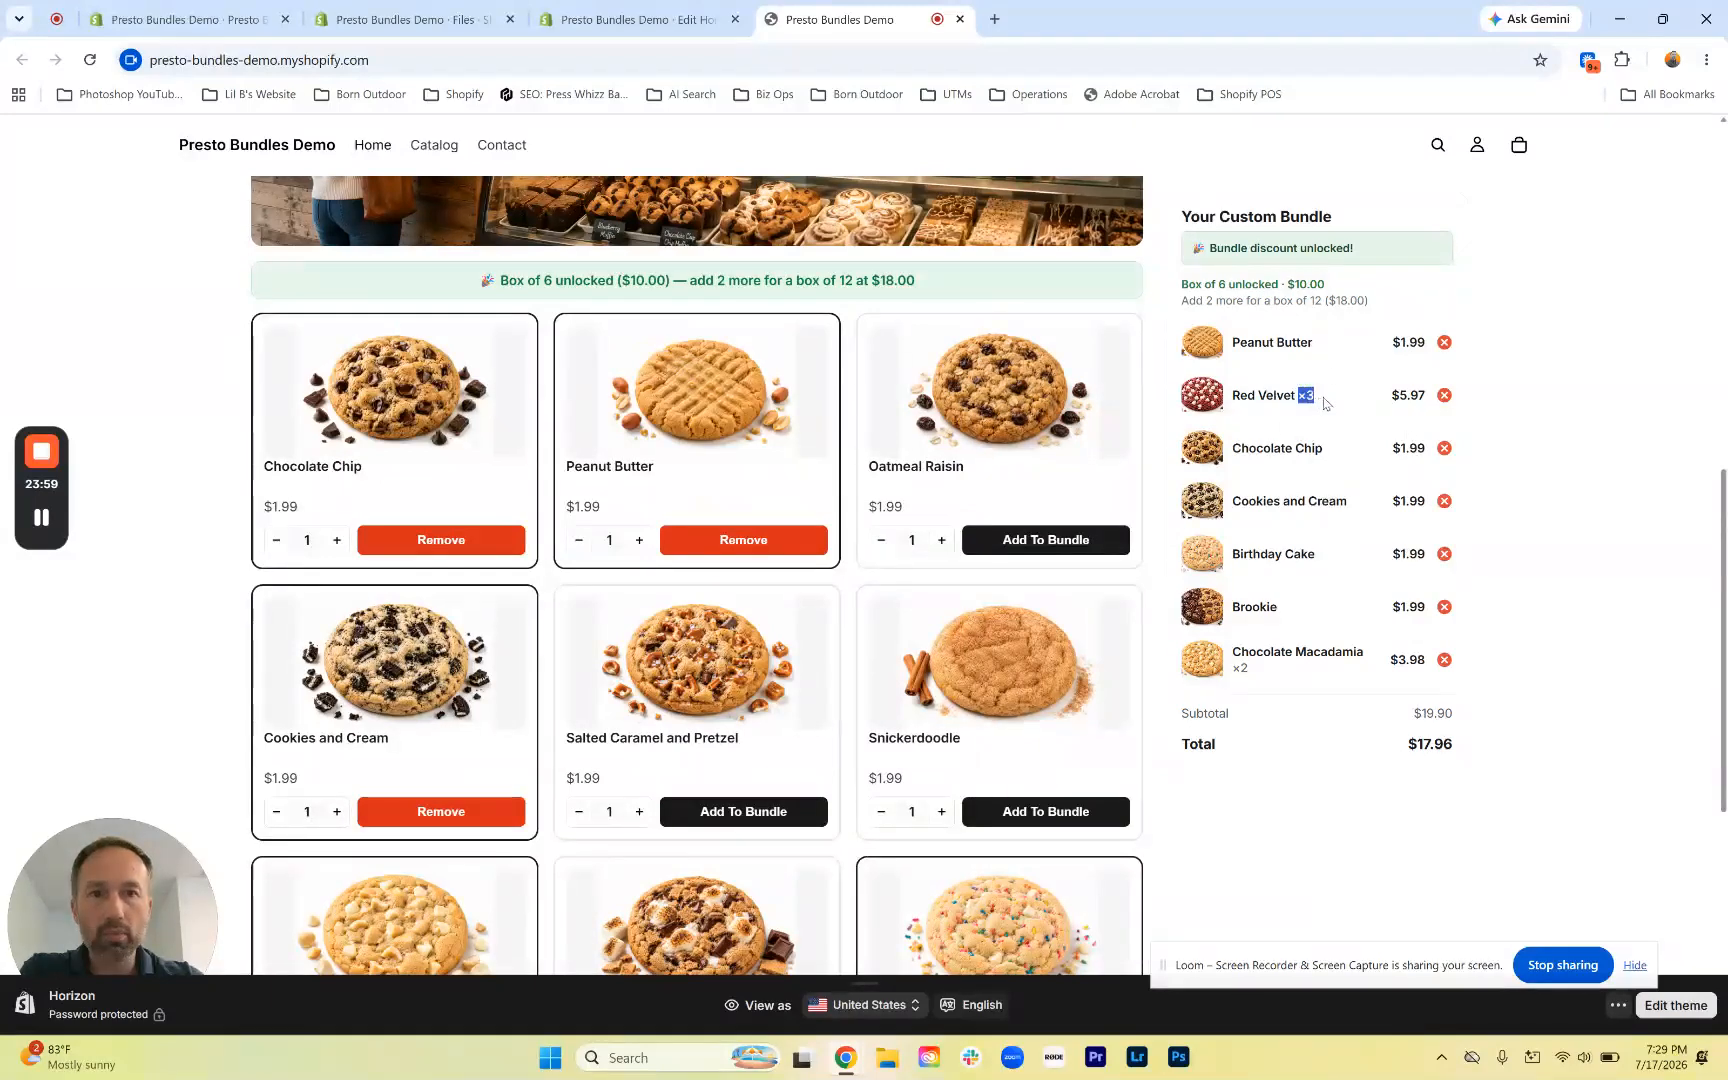
{"action": "left_click", "coordinate": [1257, 409]}
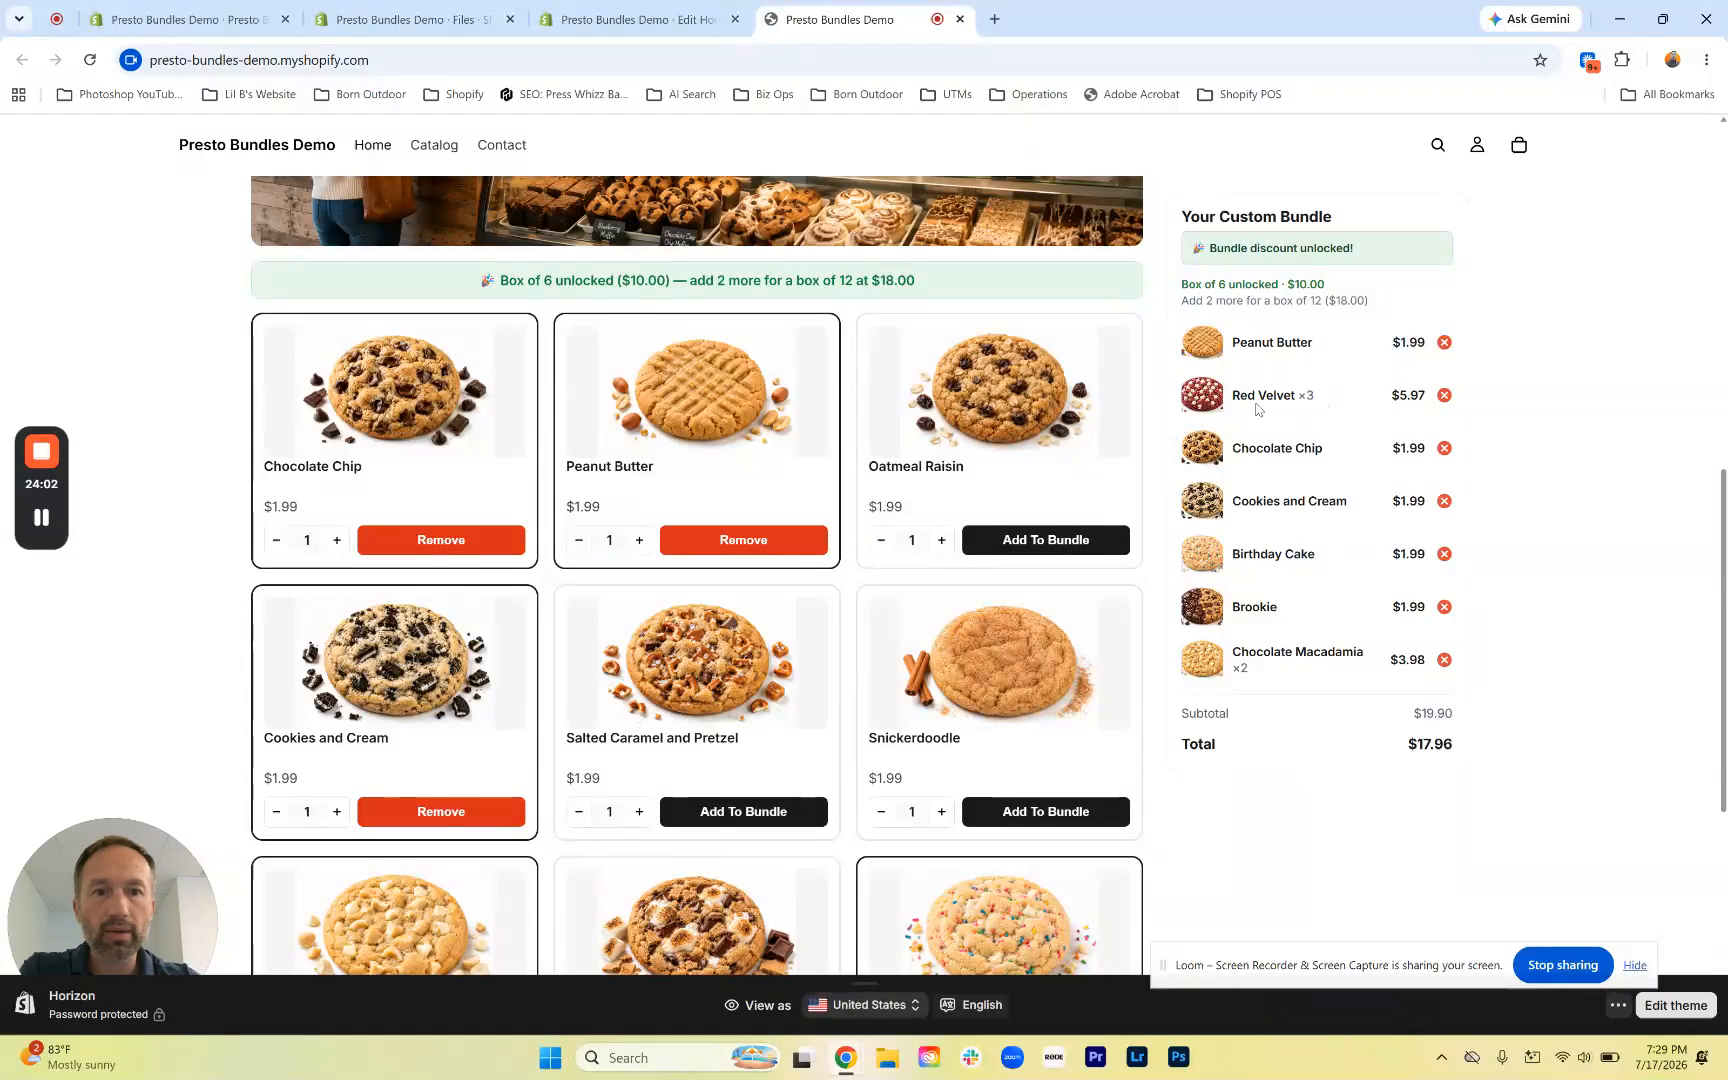
{"action": "left_click_drag", "start_coordinate": [1182, 300], "coordinate": [1264, 299]}
{"action": "left_click_drag", "start_coordinate": [699, 283], "coordinate": [763, 283]}
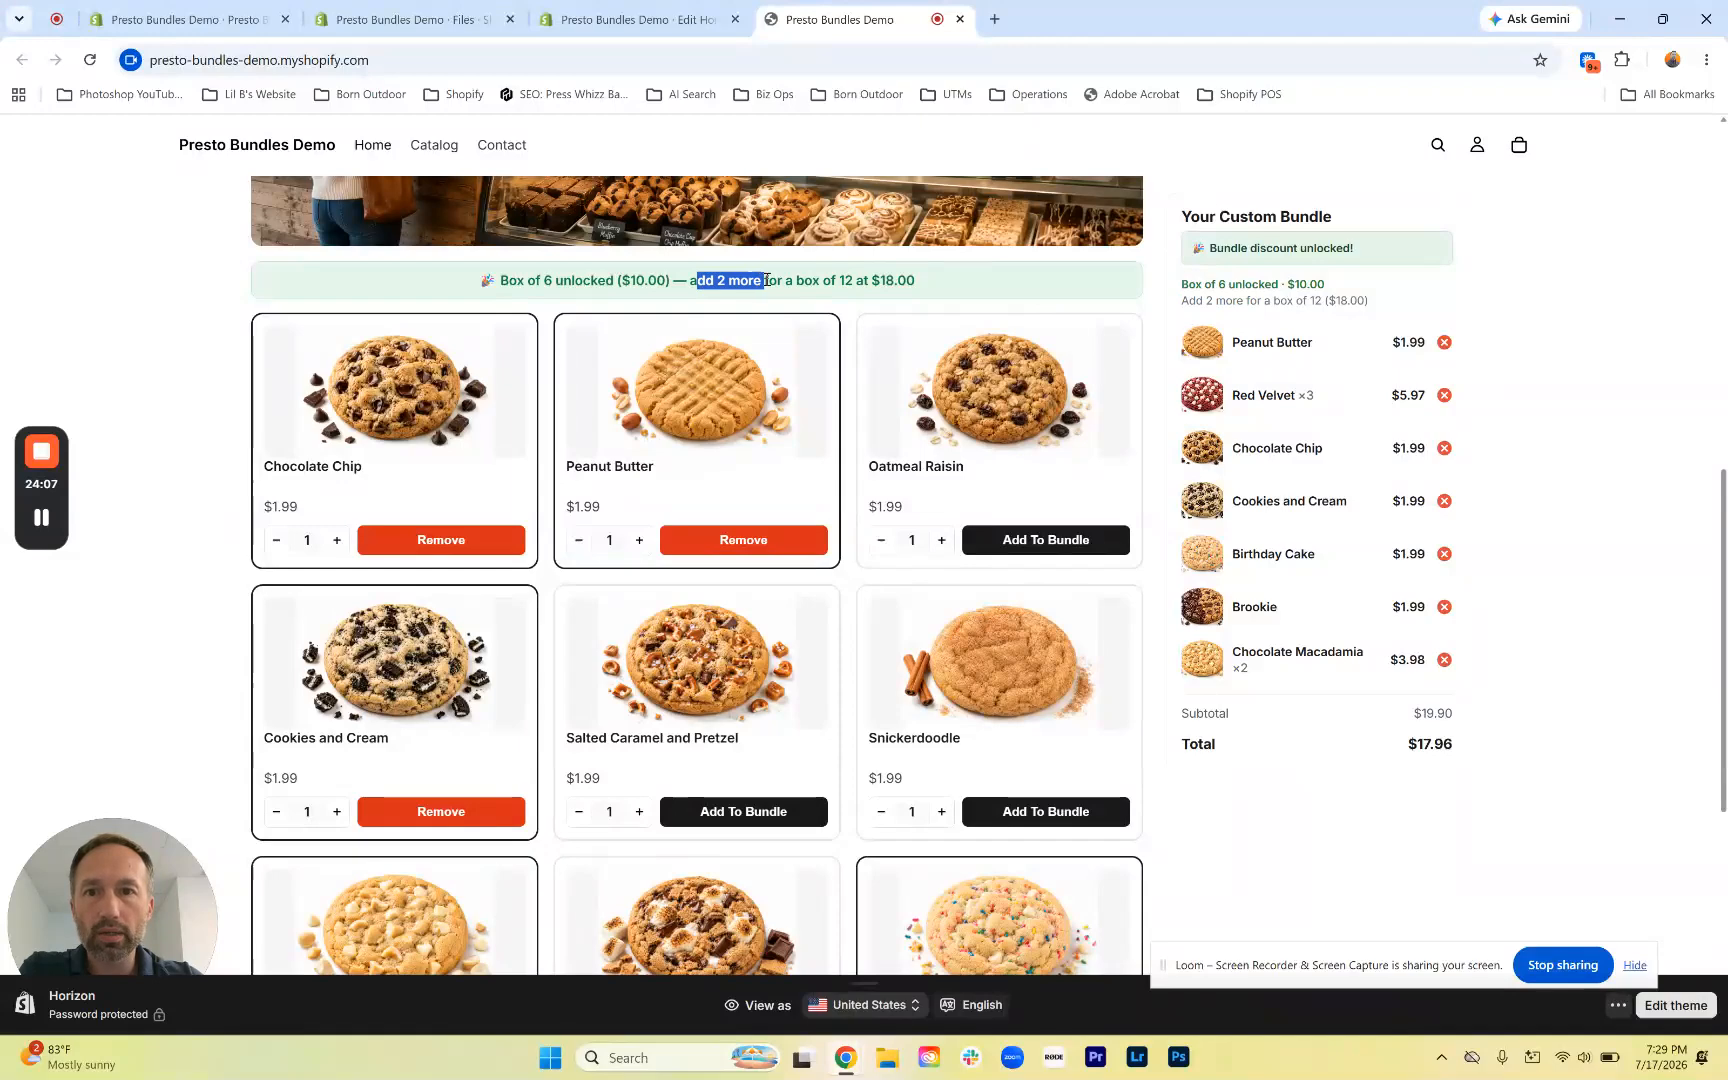
Complete the box of 12 with two Oatmeal Raisin cookies and proceed to review the cookie box
{"action": "left_click", "coordinate": [1081, 548]}
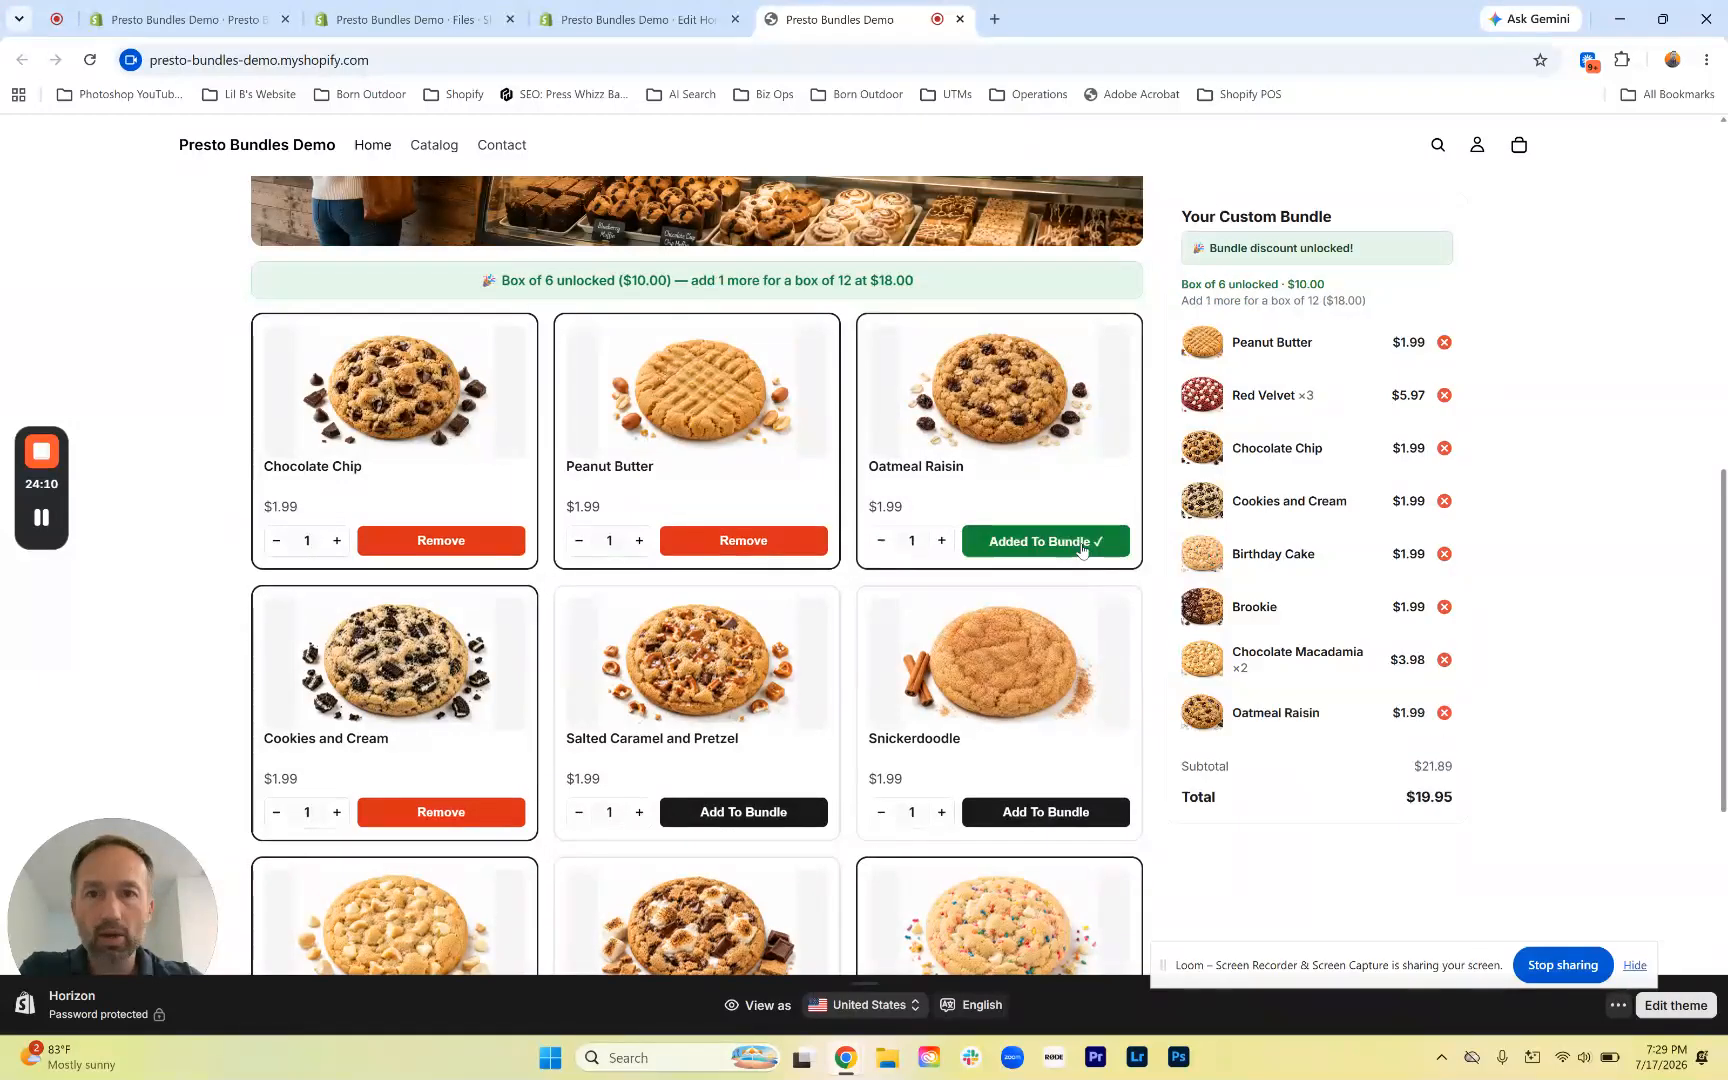
{"action": "left_click", "coordinate": [942, 541]}
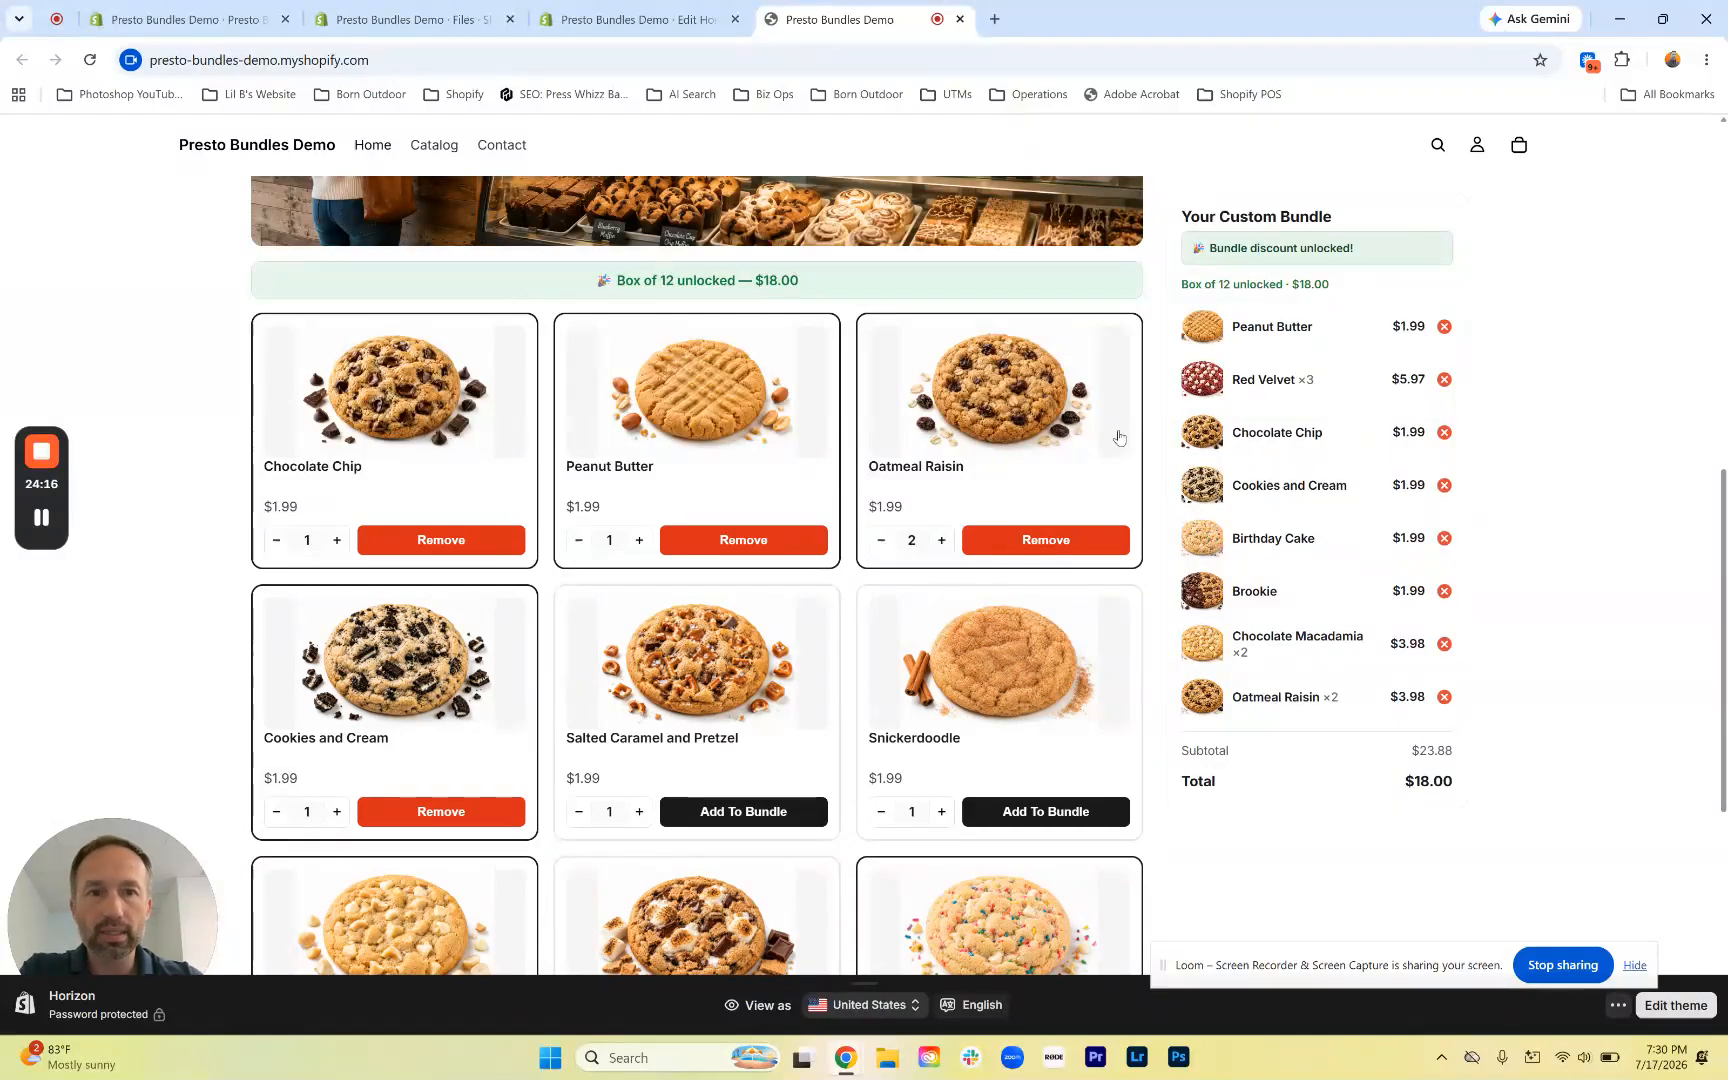
{"action": "scroll", "coordinate": [1118, 437], "scroll_direction": "up", "scroll_amount": 5}
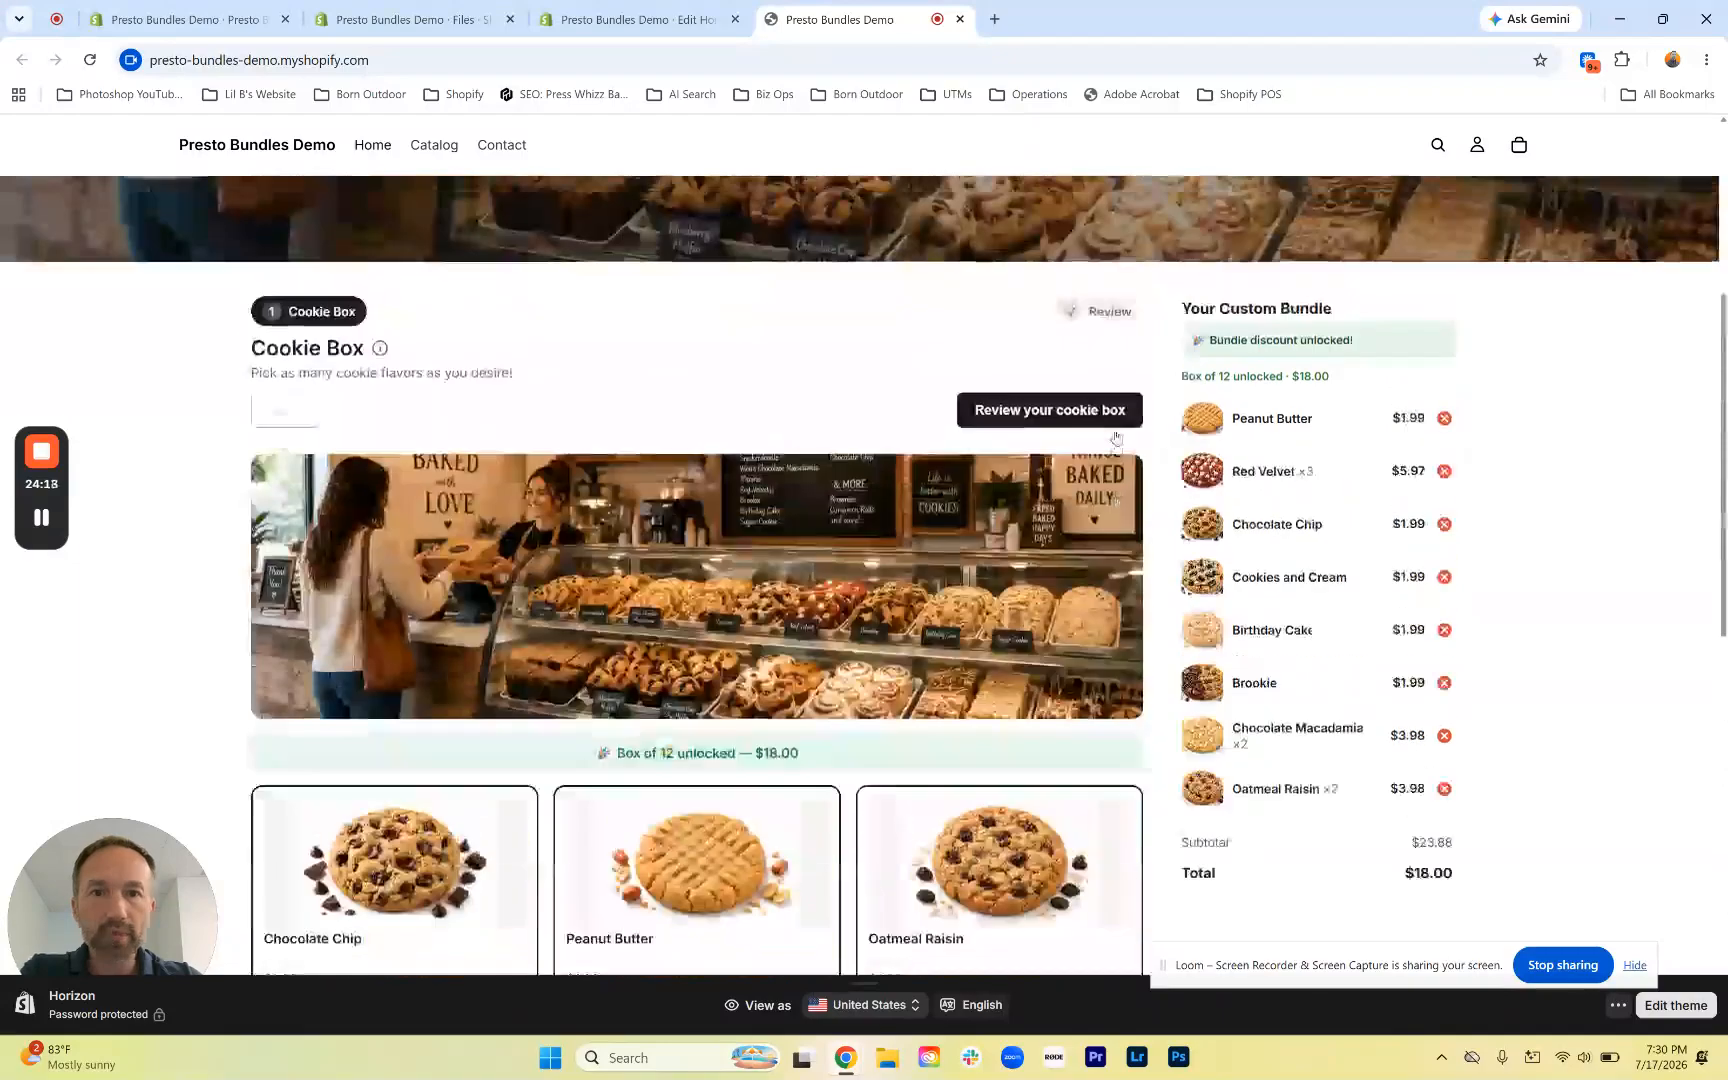
{"action": "left_click", "coordinate": [1005, 423]}
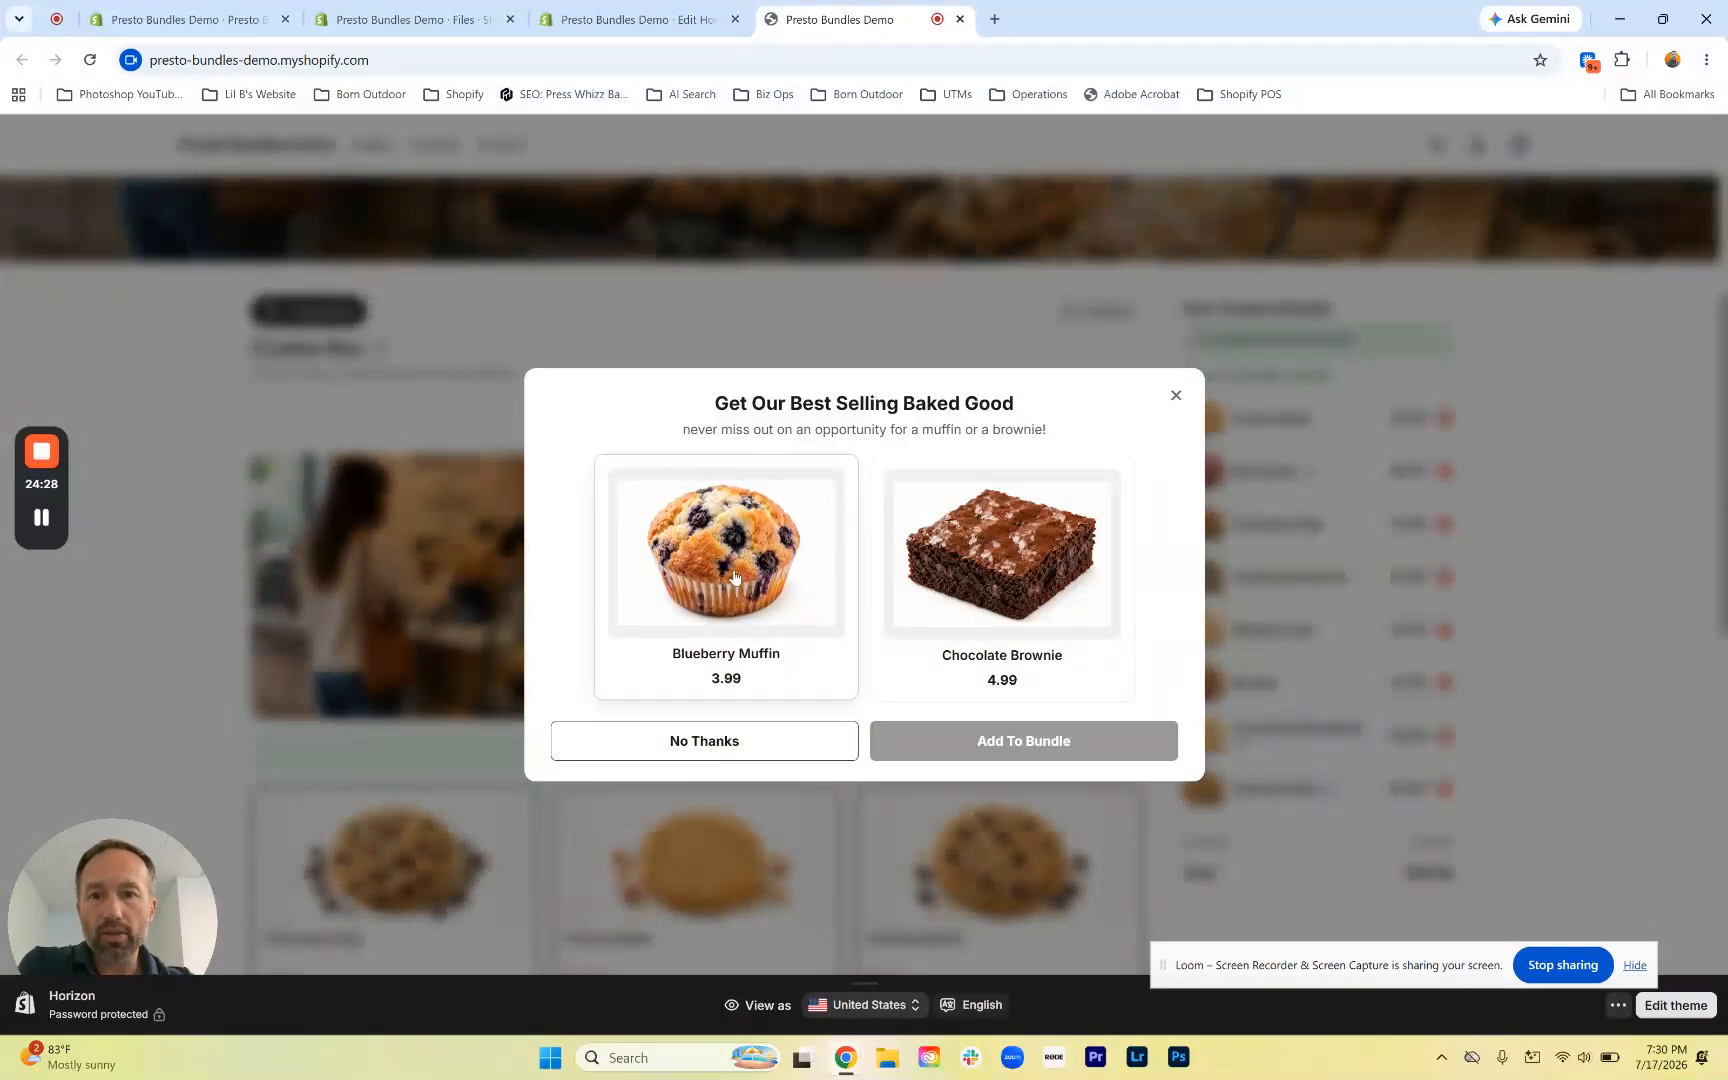
Toggle the Chocolate Brownie and Blueberry Muffin add-ons on and off, and decline the add-on offer
{"action": "left_click", "coordinate": [1027, 587]}
{"action": "left_click", "coordinate": [841, 594]}
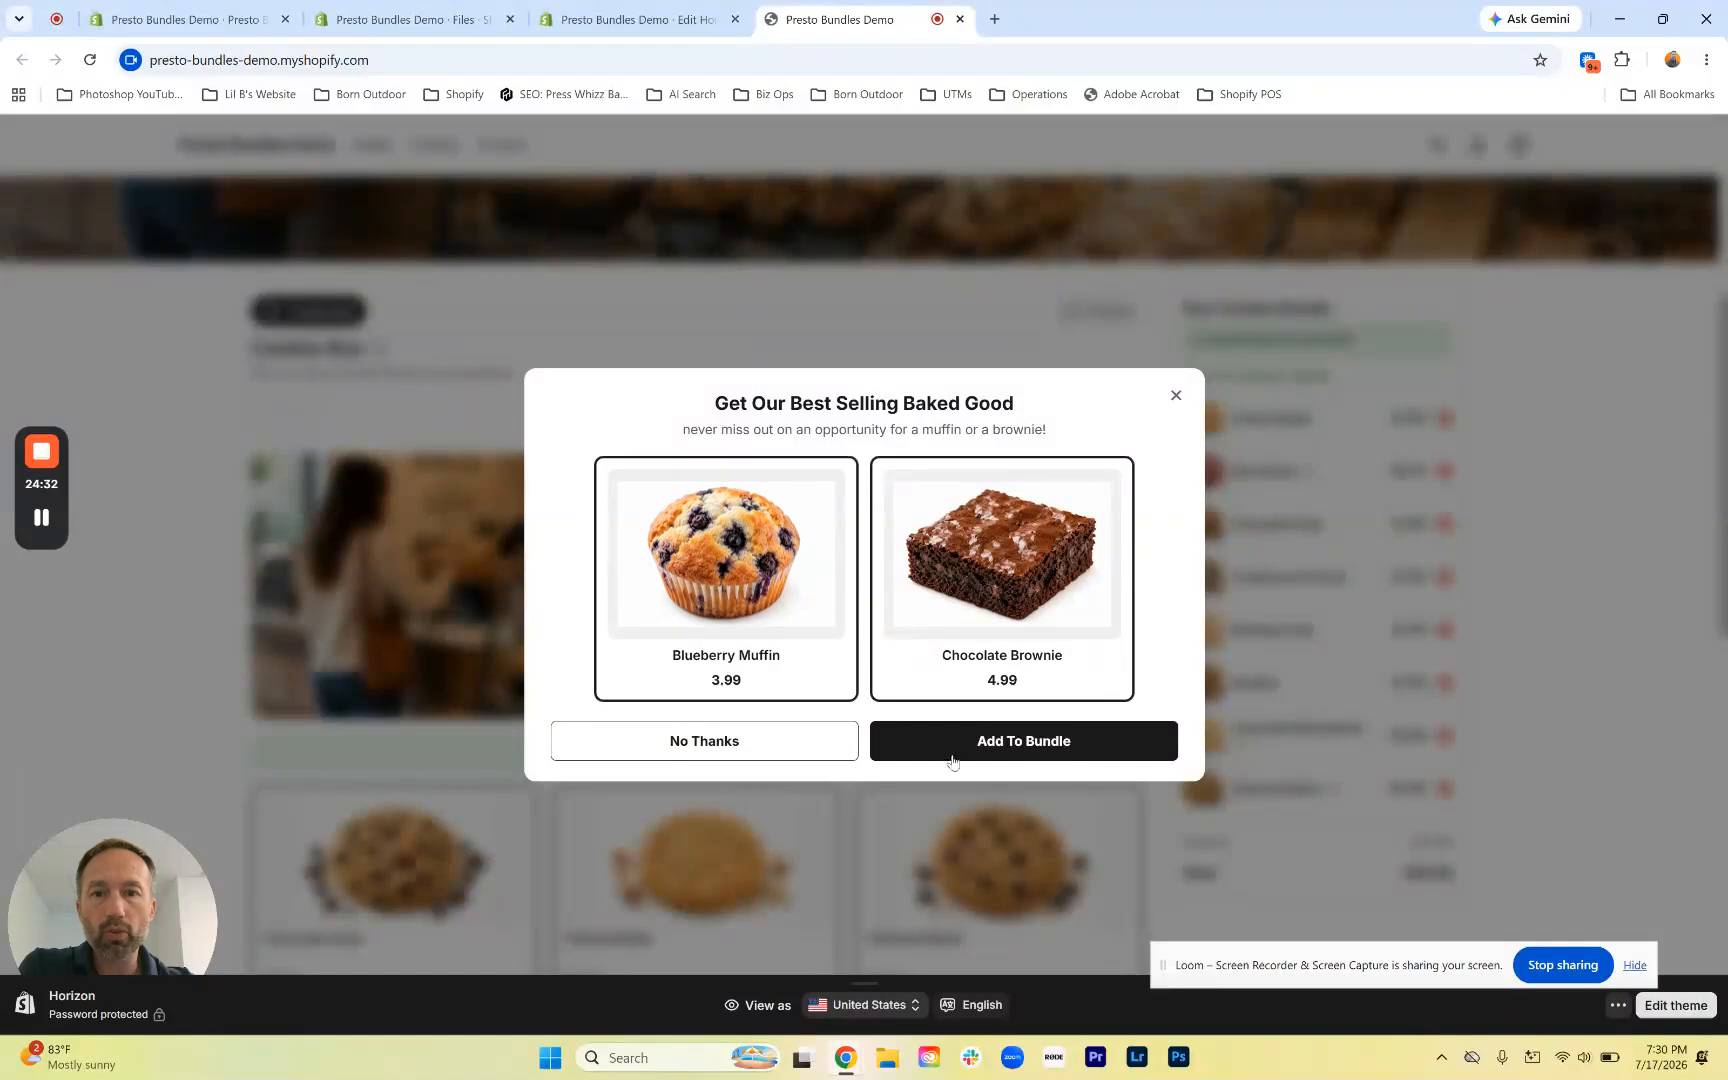
{"action": "left_click", "coordinate": [964, 630]}
{"action": "left_click", "coordinate": [798, 598]}
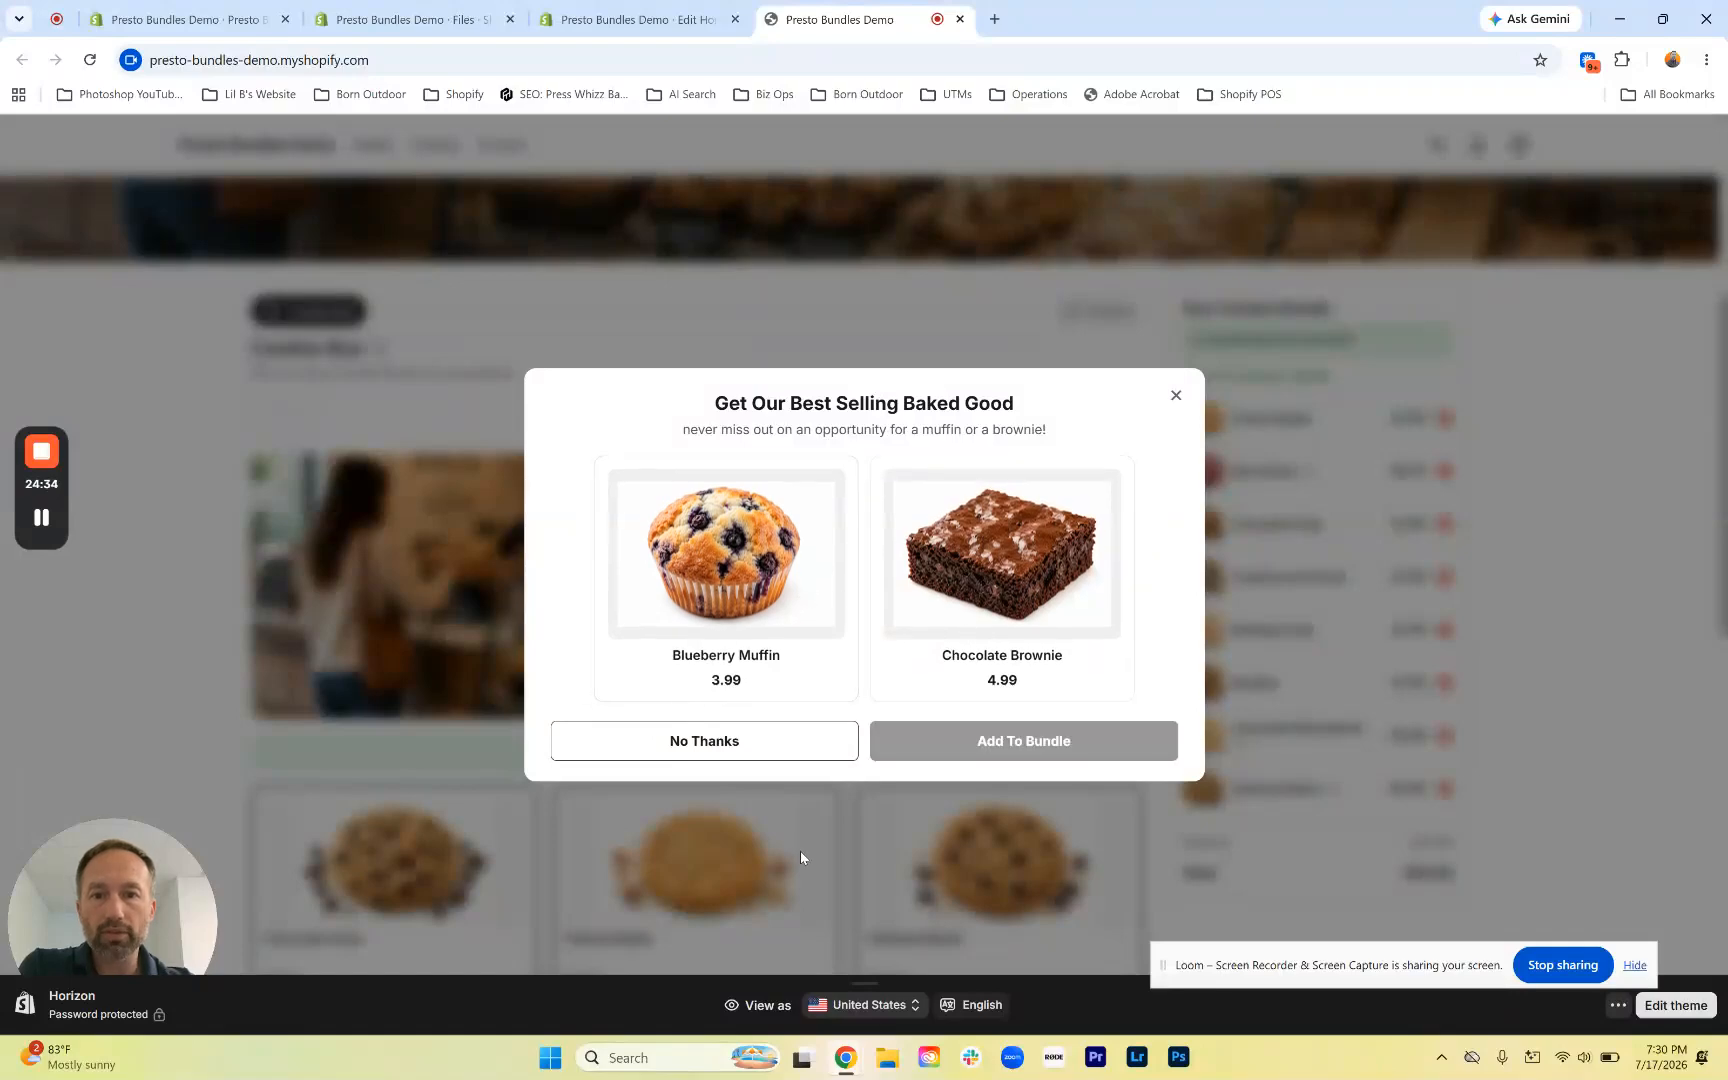
{"action": "left_click", "coordinate": [698, 747]}
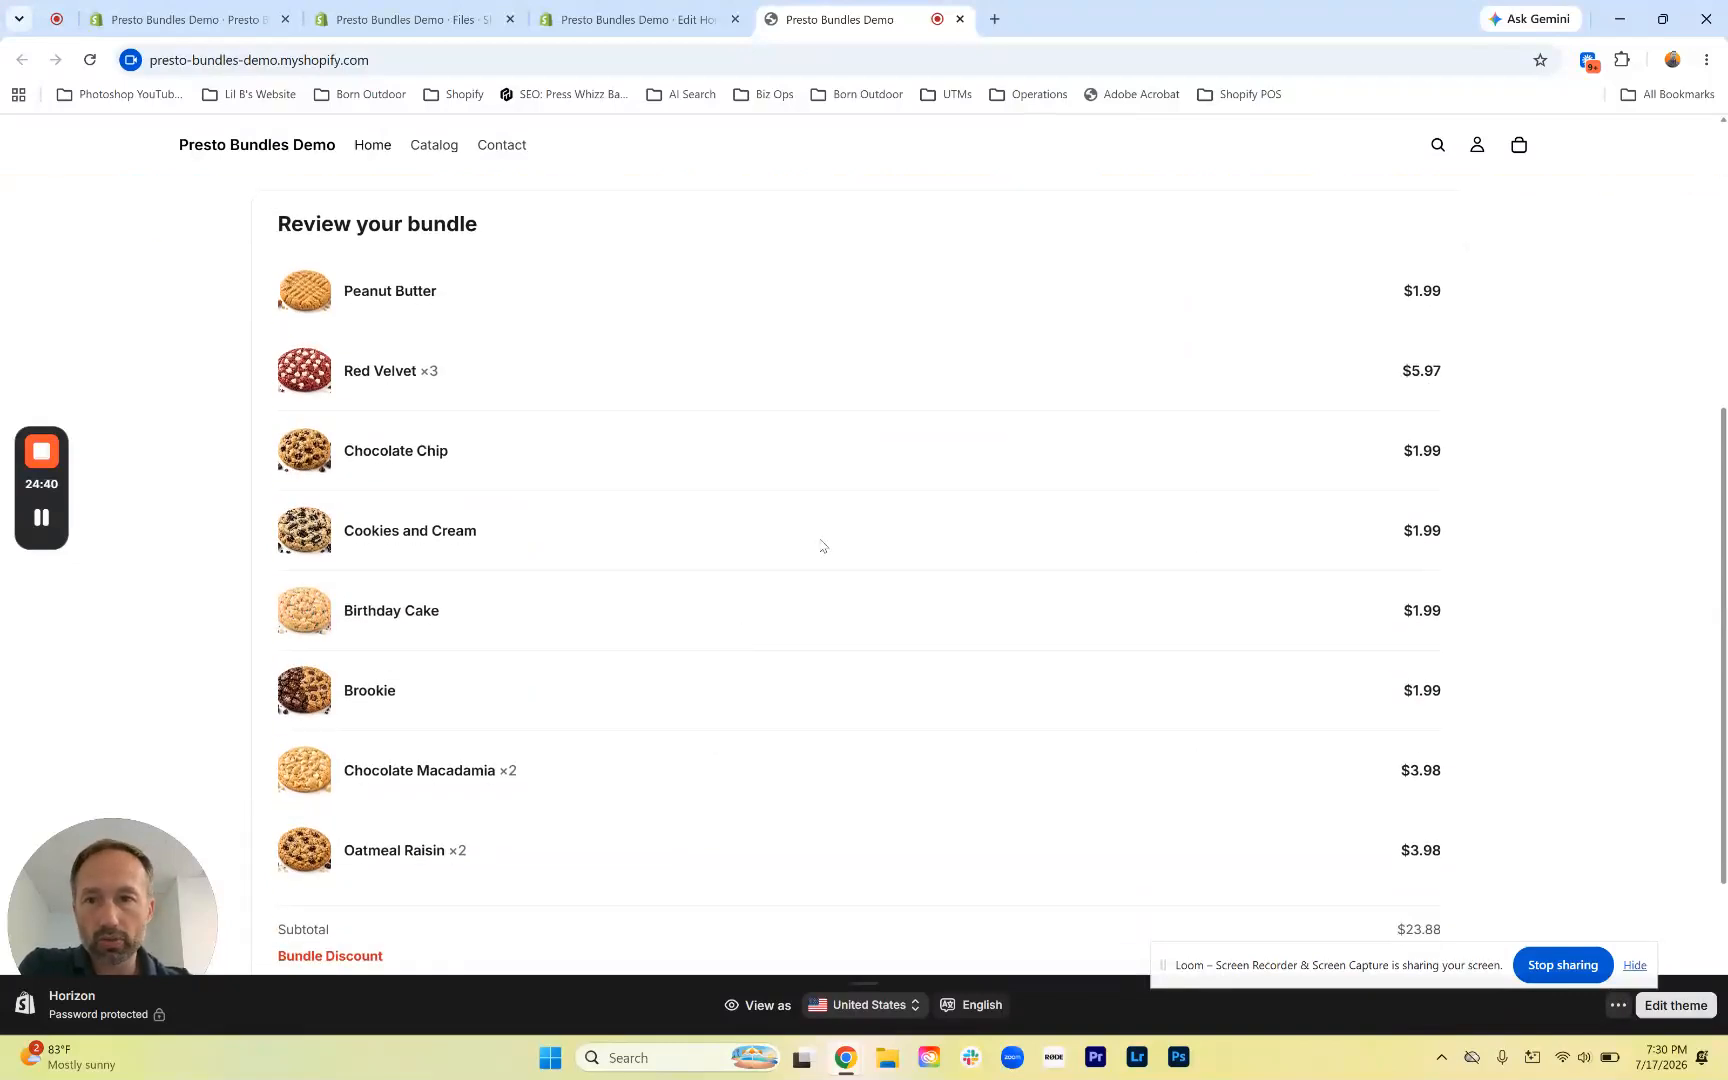
Examine the bundle review's cookie list, subtotal, bundle discount and total
{"action": "scroll", "coordinate": [822, 546], "scroll_direction": "down", "scroll_amount": 1}
{"action": "scroll", "coordinate": [1392, 855], "scroll_direction": "down", "scroll_amount": 1}
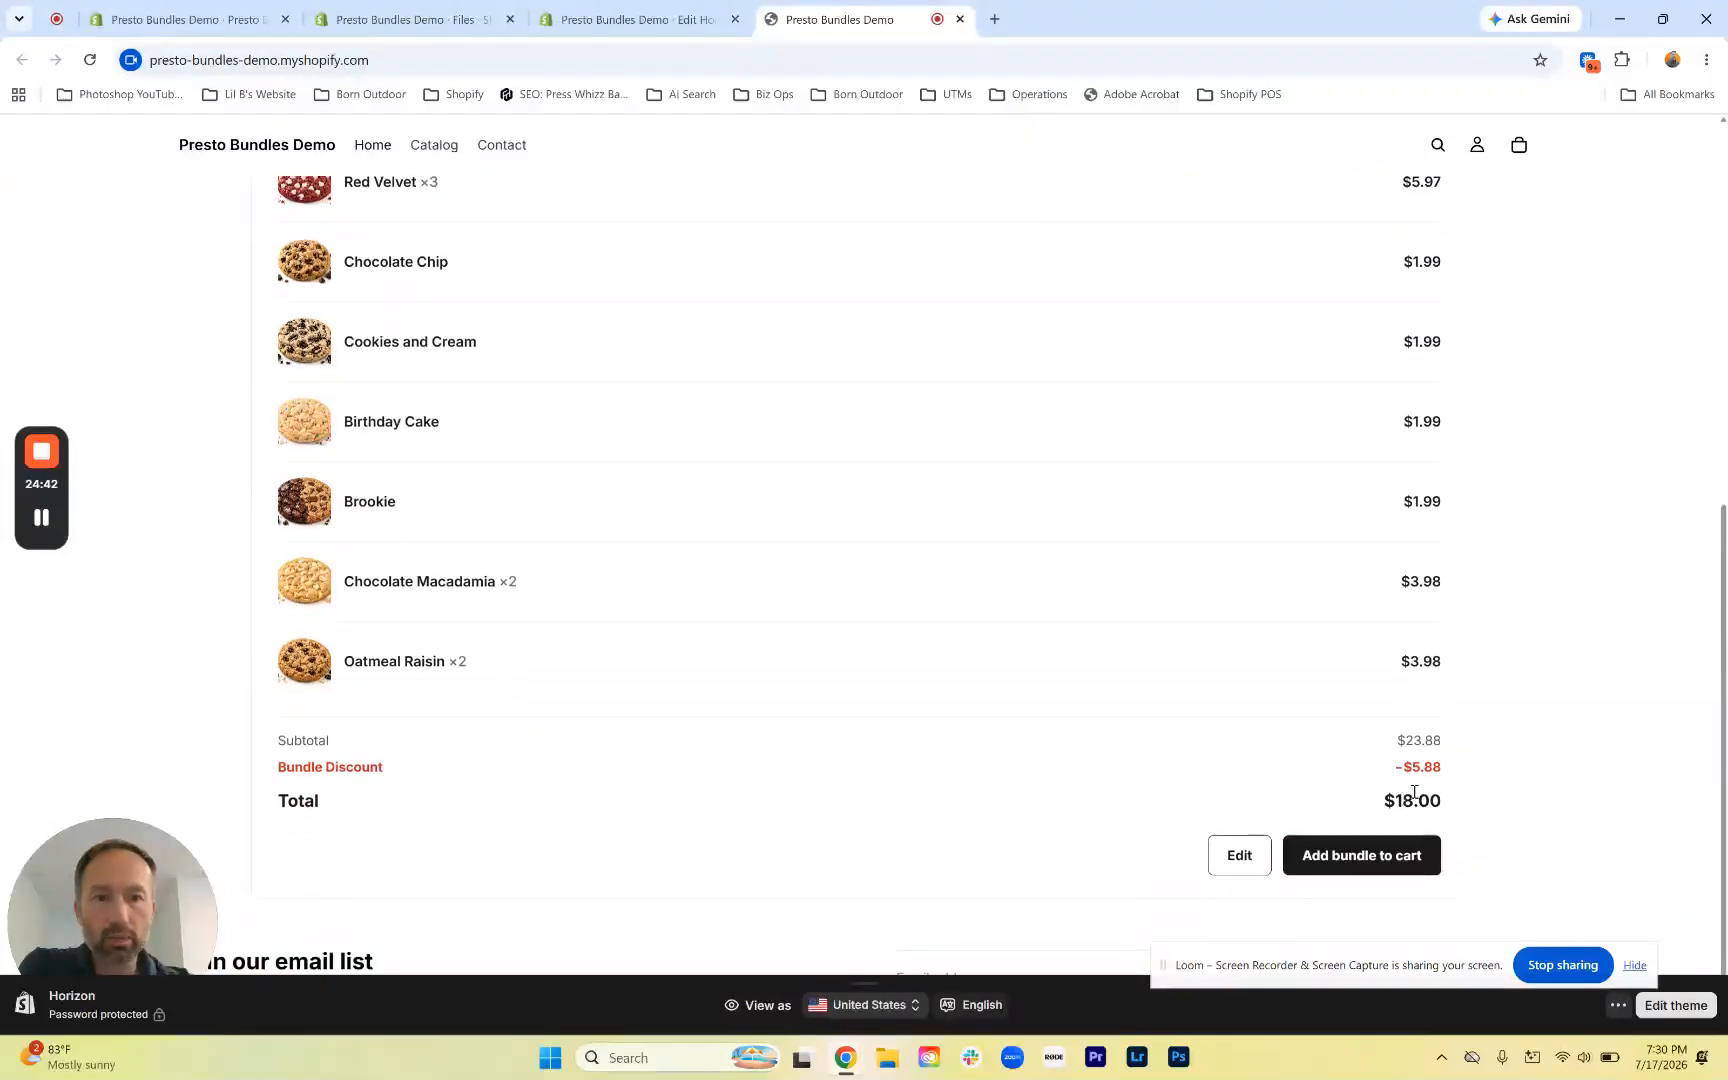
{"action": "scroll", "coordinate": [1445, 715], "scroll_direction": "up", "scroll_amount": 2}
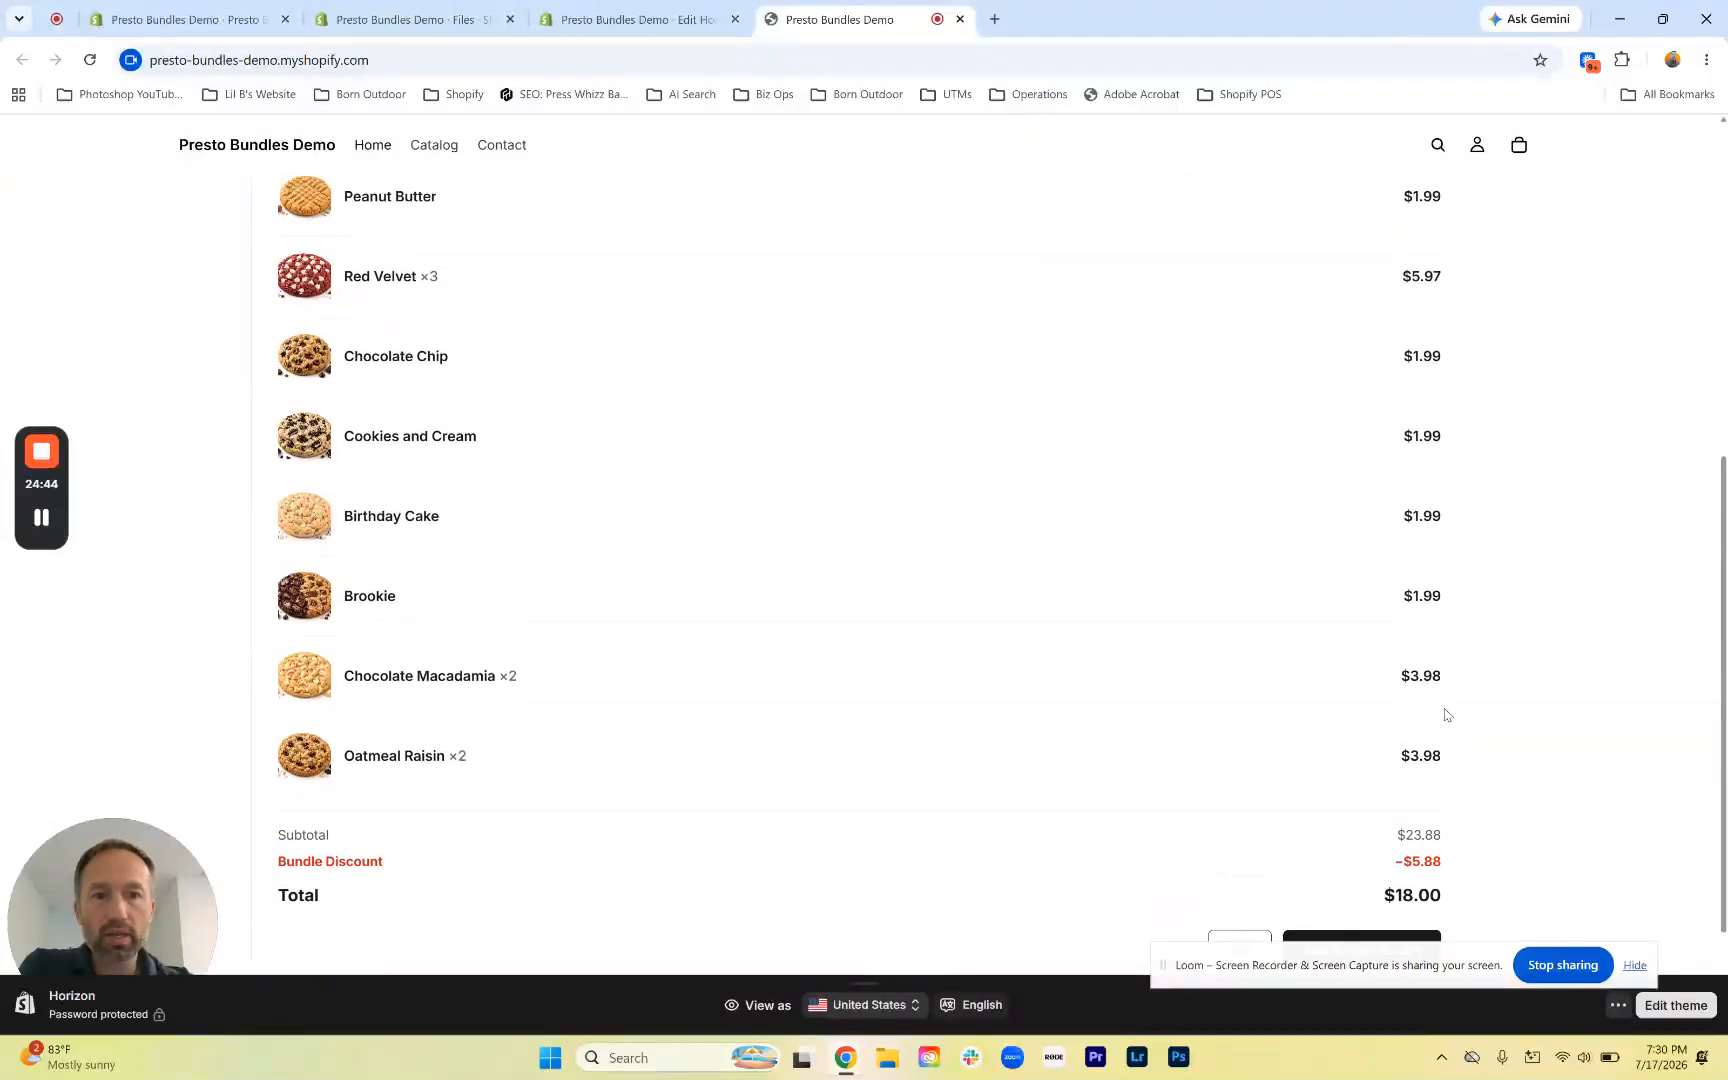
{"action": "scroll", "coordinate": [1392, 656], "scroll_direction": "down", "scroll_amount": 3}
{"action": "left_click_drag", "start_coordinate": [1385, 692], "coordinate": [1451, 698]}
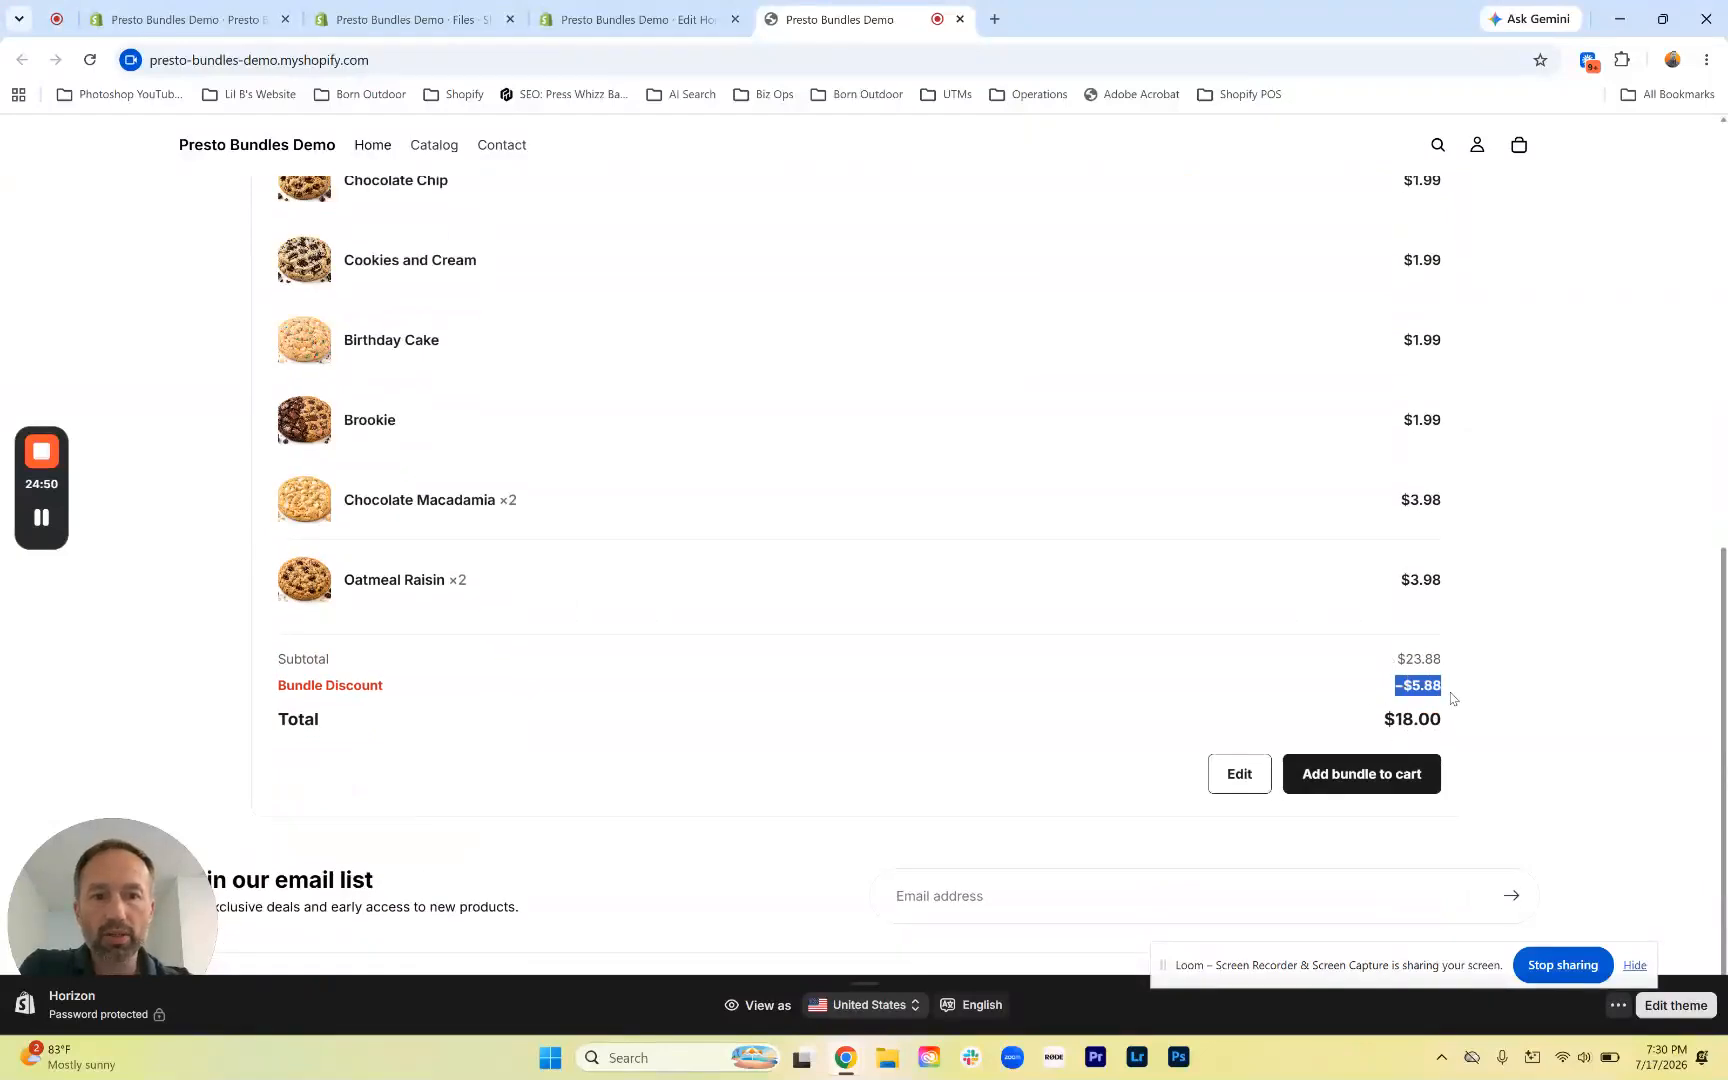
{"action": "left_click", "coordinate": [1351, 731]}
{"action": "left_click_drag", "start_coordinate": [1378, 727], "coordinate": [1444, 721]}
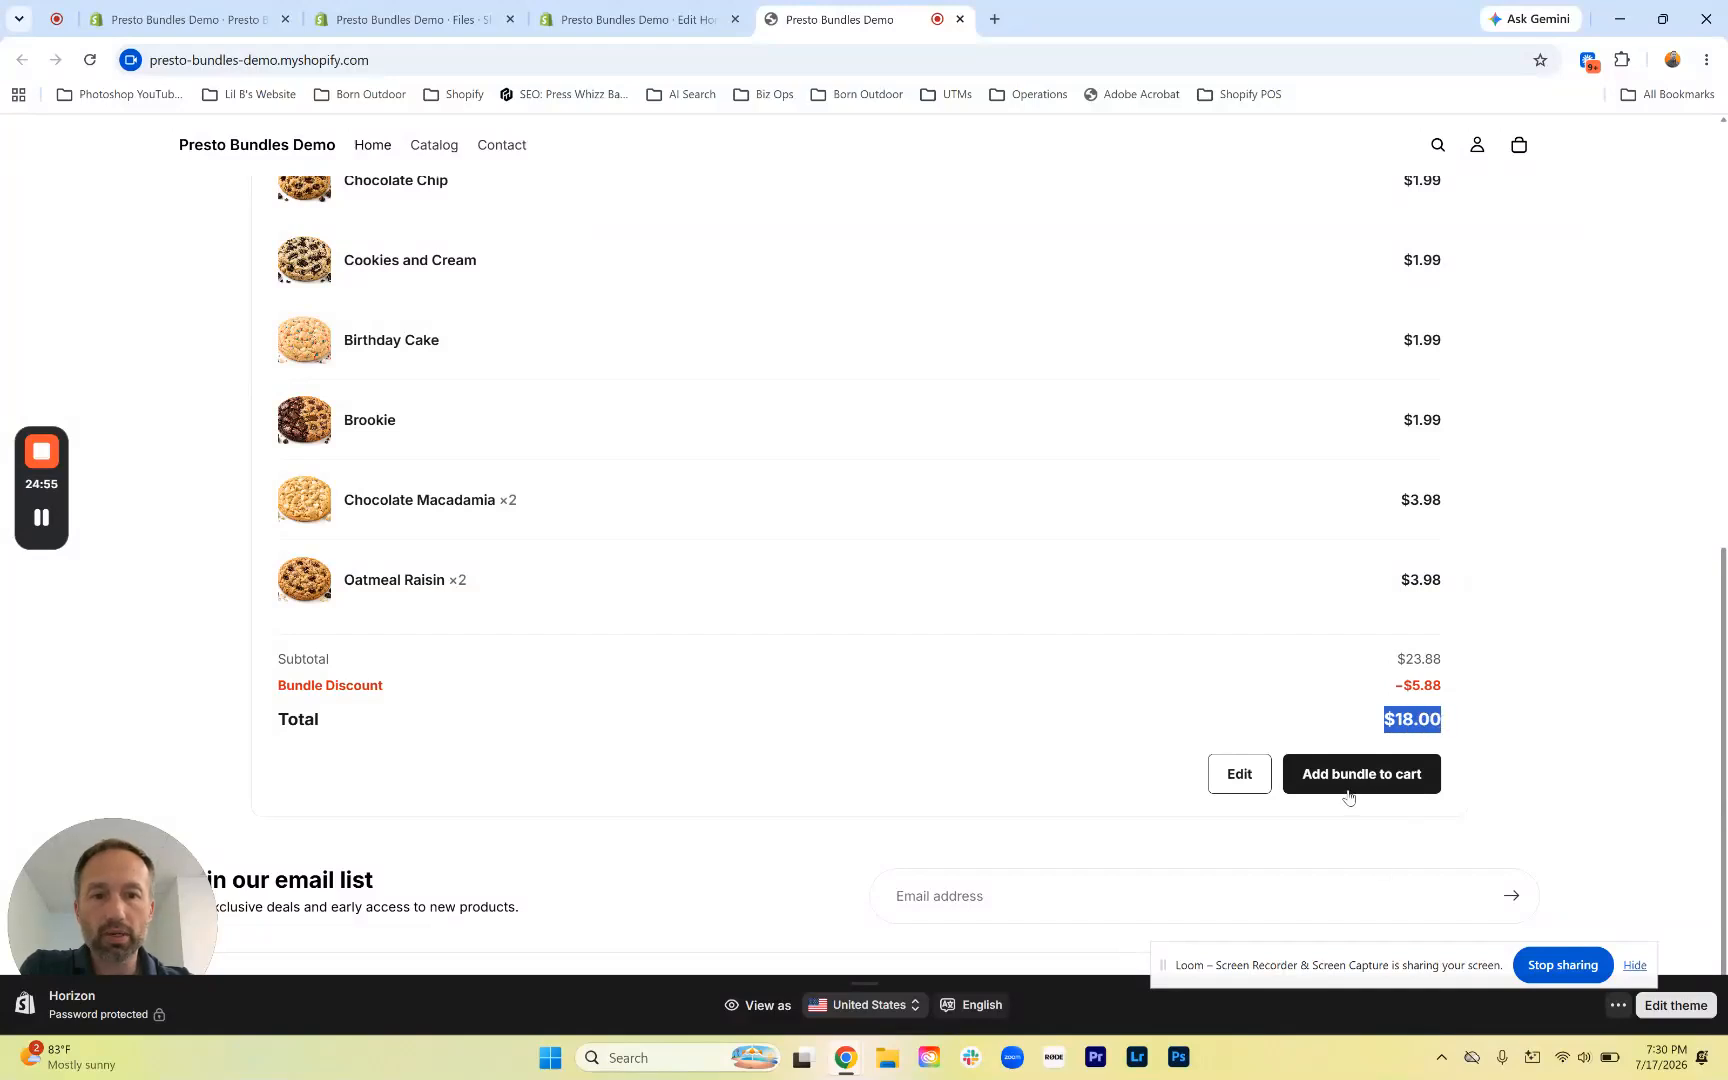
{"action": "scroll", "coordinate": [1347, 795], "scroll_direction": "up", "scroll_amount": 3}
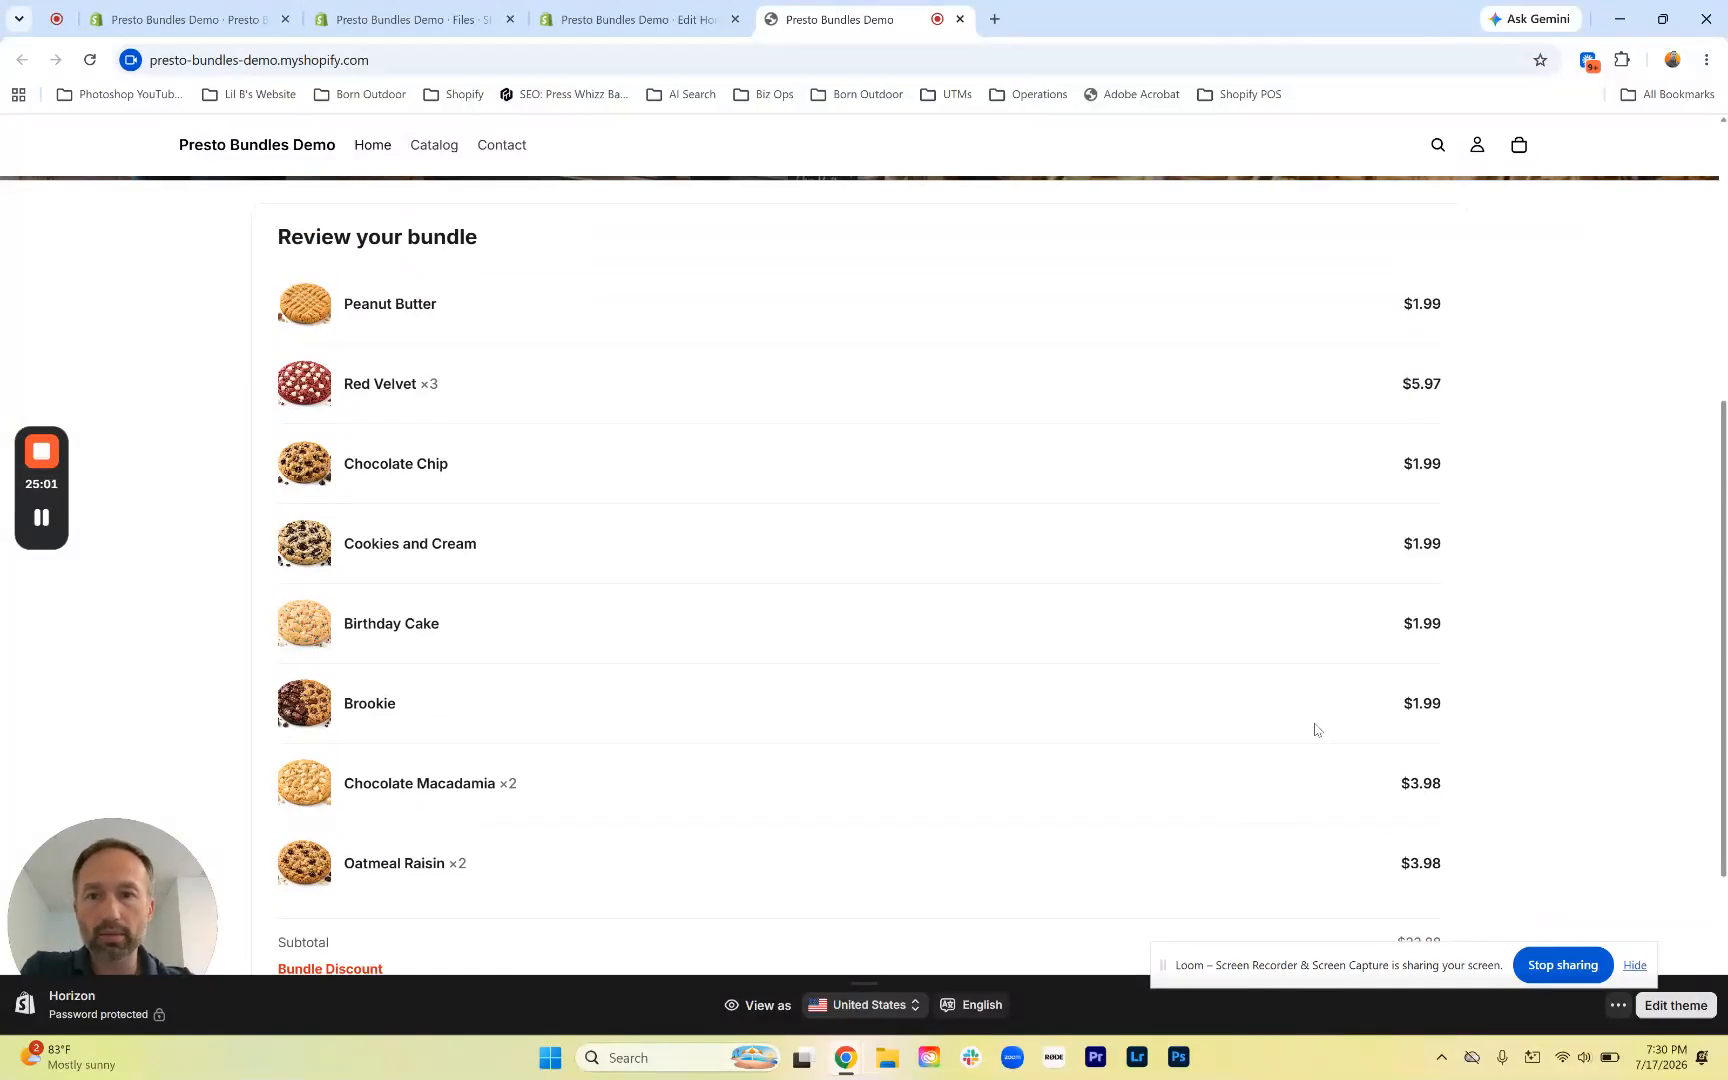
{"action": "scroll", "coordinate": [1310, 630], "scroll_direction": "up", "scroll_amount": 5}
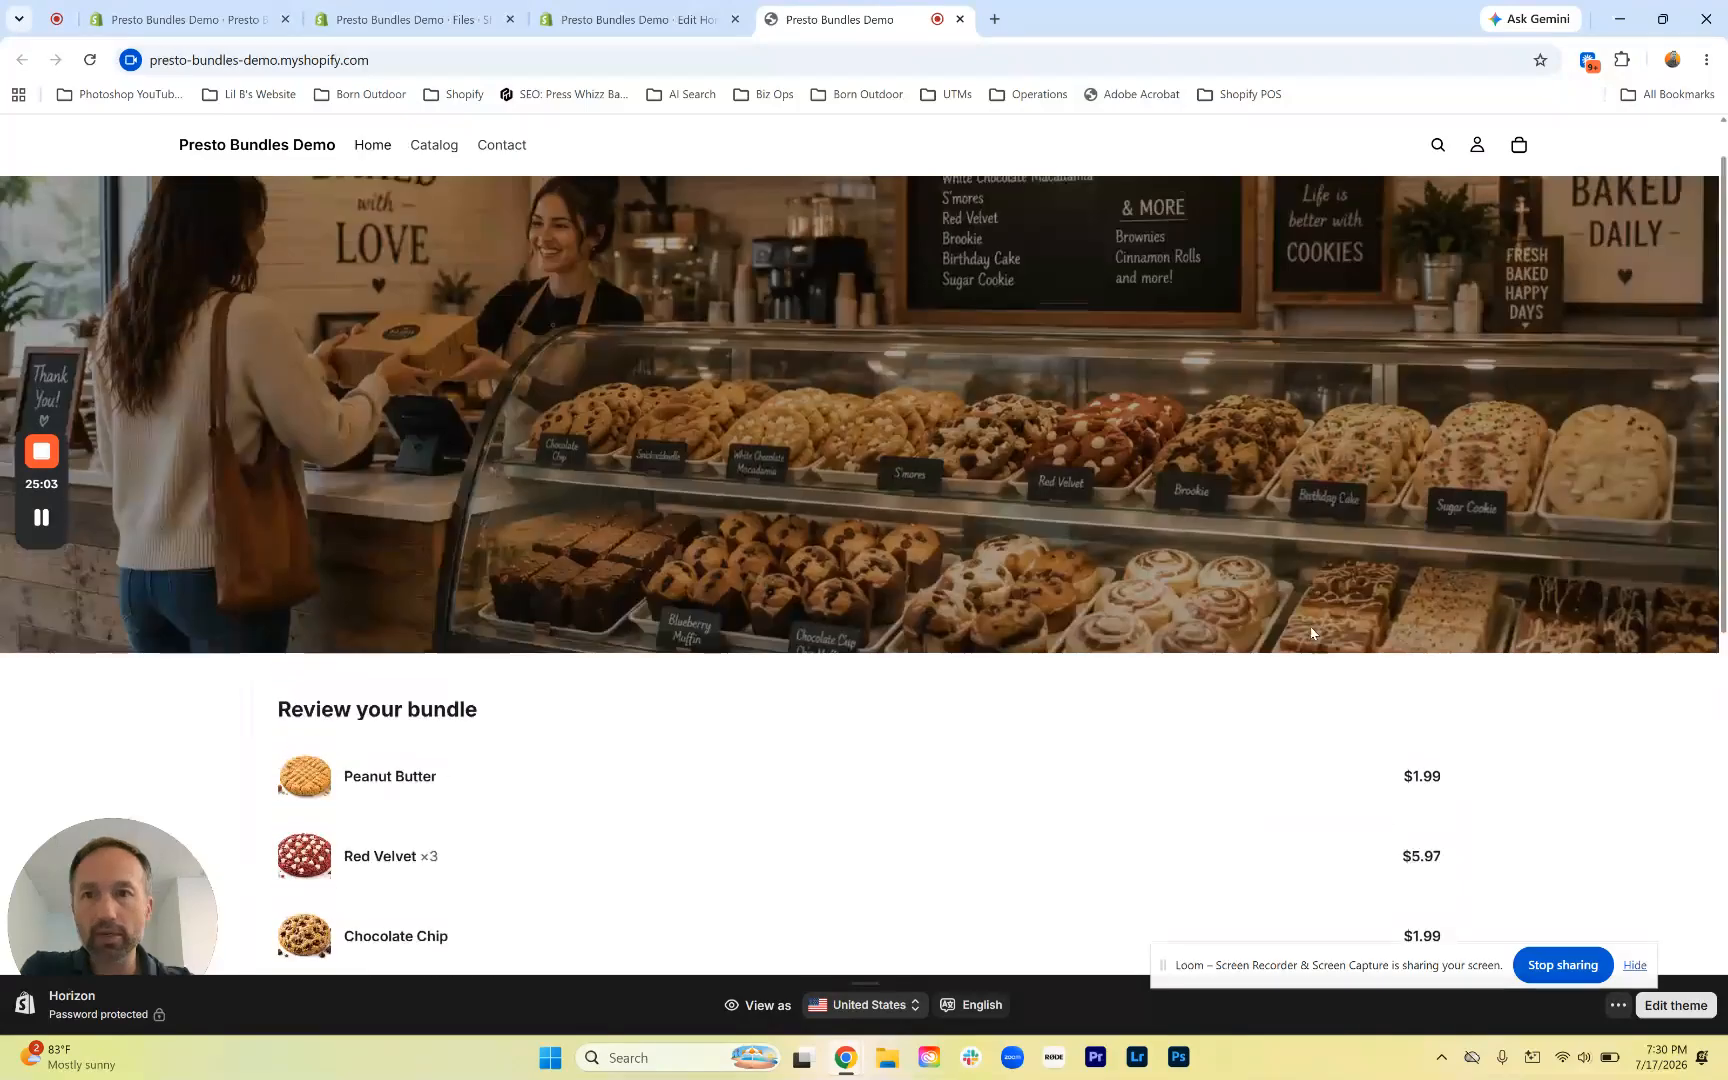
{"action": "scroll", "coordinate": [1310, 632], "scroll_direction": "up", "scroll_amount": 1}
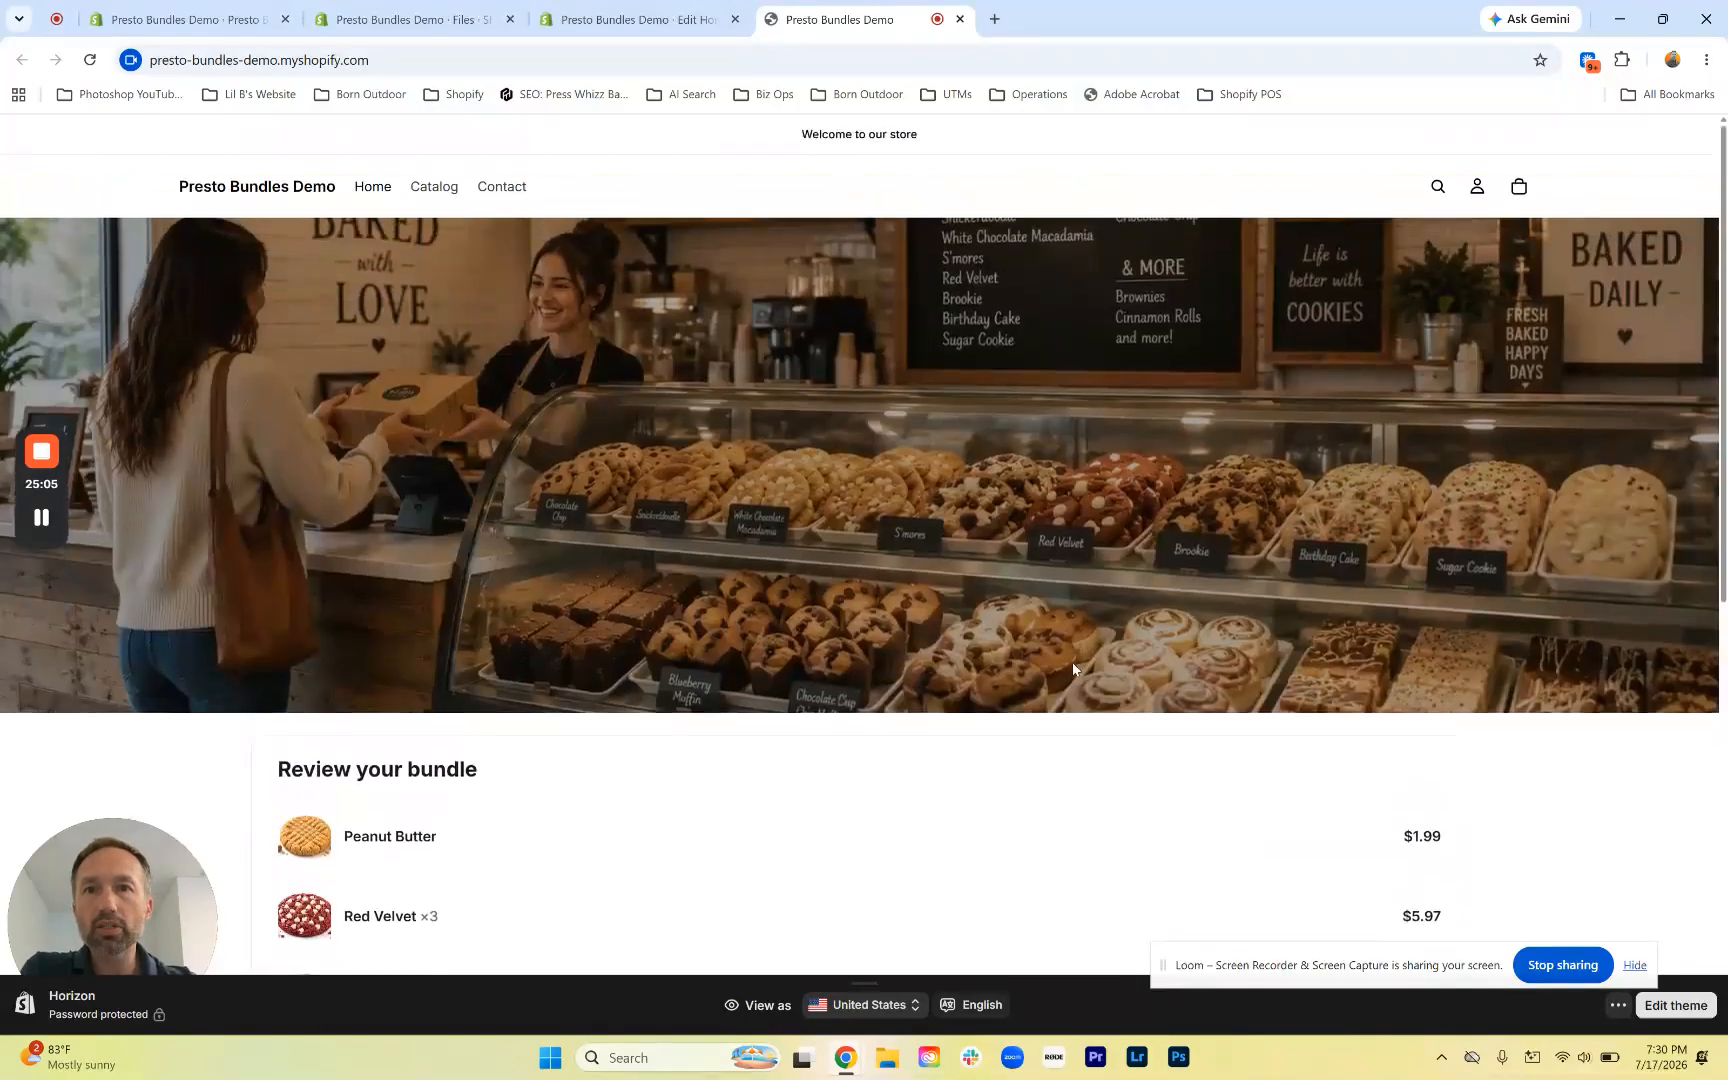
Go back from the bundle review to editing the cookie selection
{"action": "scroll", "coordinate": [1082, 640], "scroll_direction": "down", "scroll_amount": 8}
{"action": "left_click", "coordinate": [1238, 771]}
{"action": "scroll", "coordinate": [1228, 726], "scroll_direction": "up", "scroll_amount": 3}
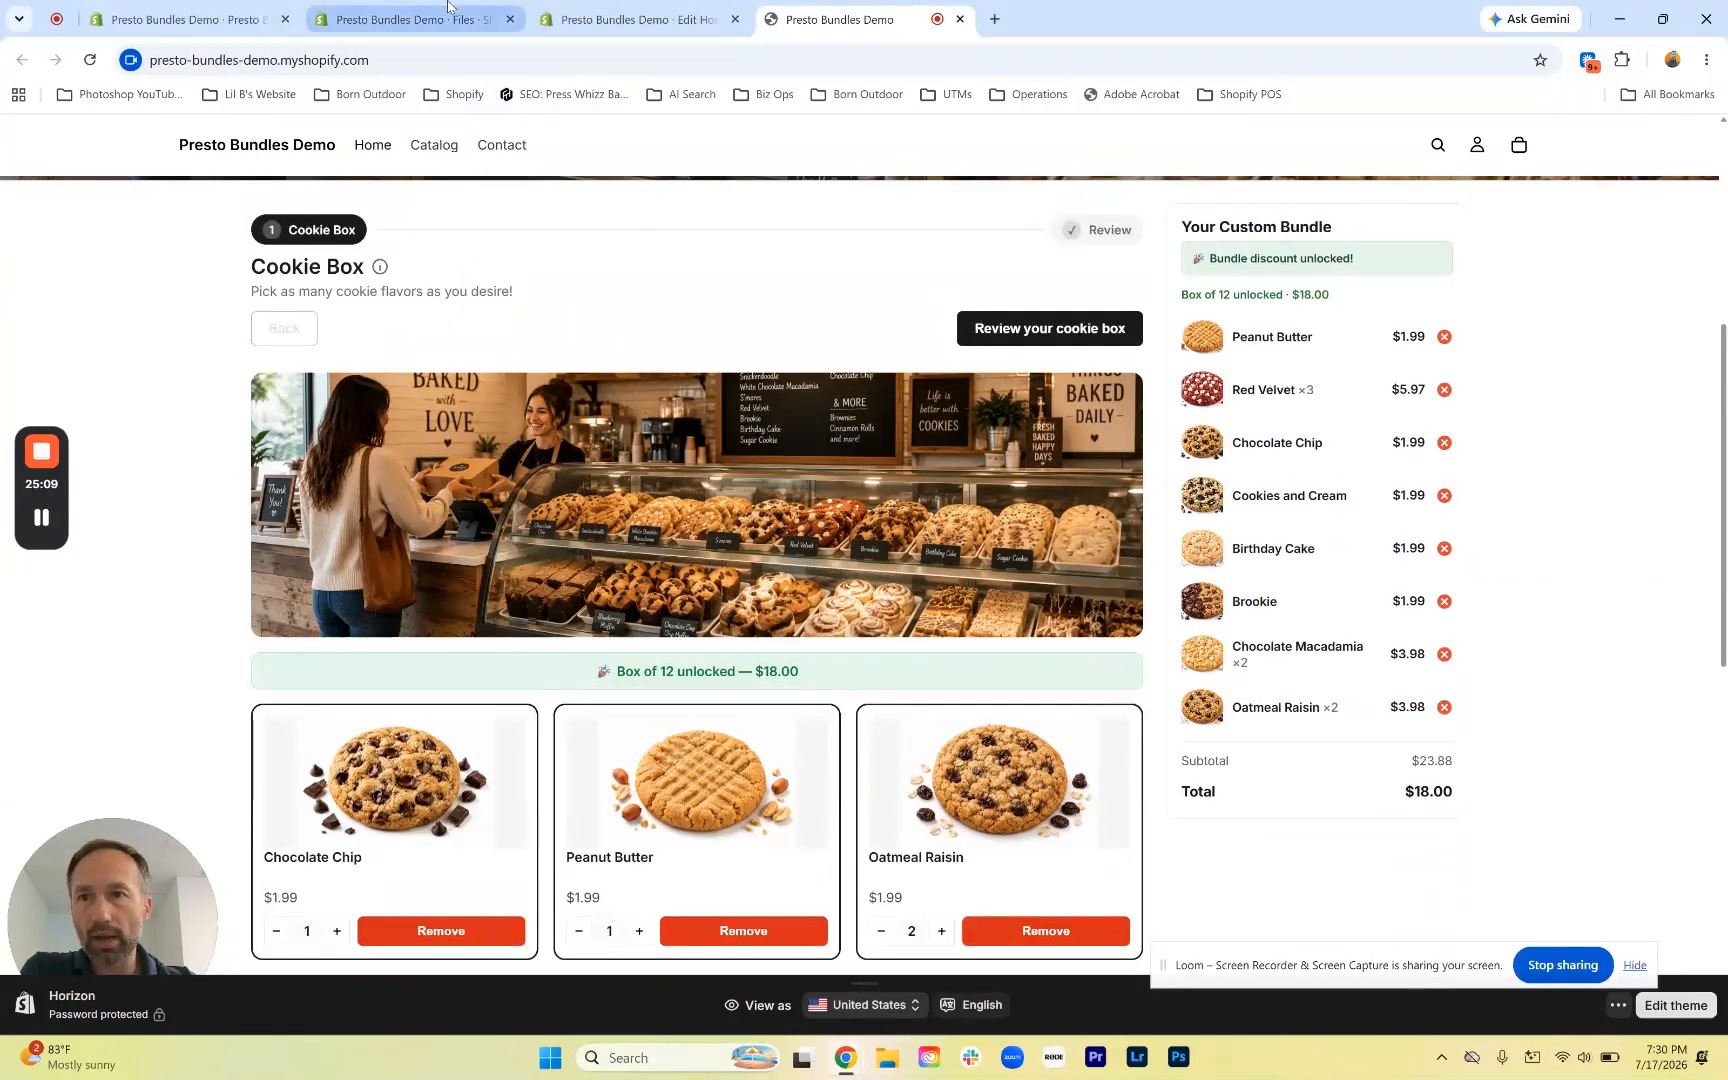
Switch to The Cookie Box in the Presto Bundles app and examine its box sizes, prices and exact-size restriction
{"action": "left_click", "coordinate": [447, 5]}
{"action": "left_click", "coordinate": [185, 19]}
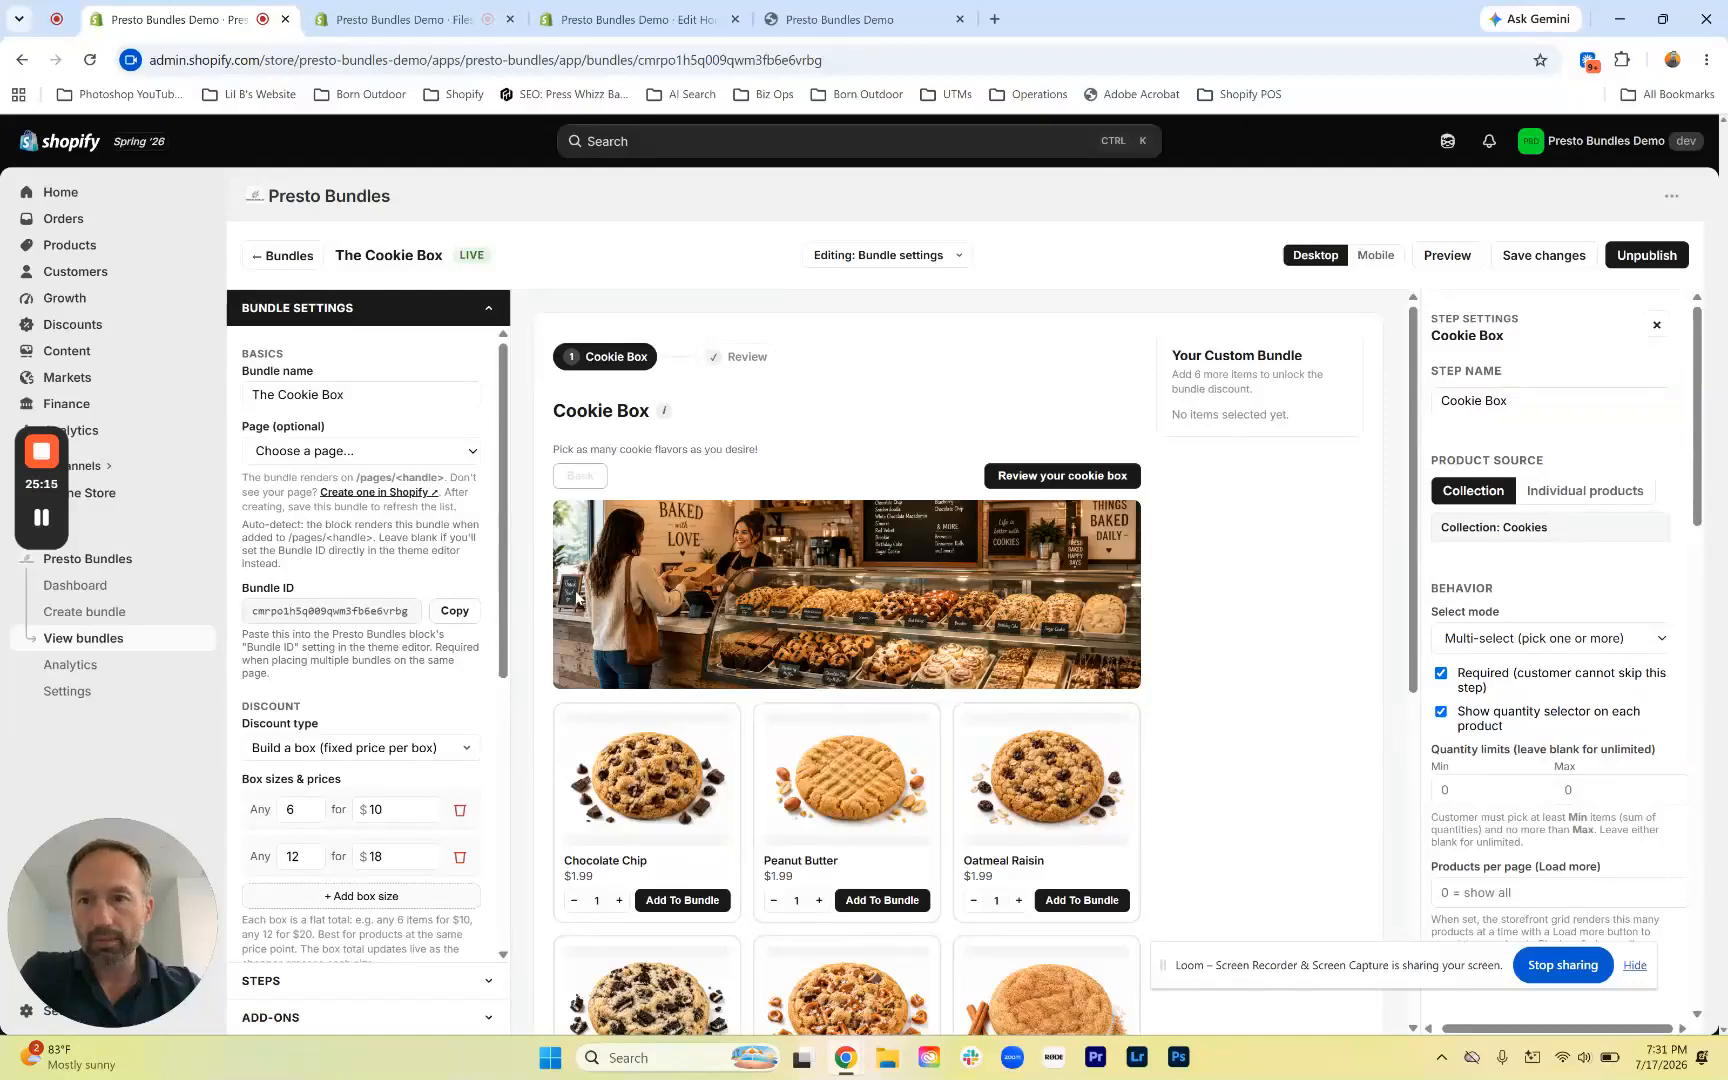
{"action": "scroll", "coordinate": [443, 612], "scroll_direction": "down", "scroll_amount": 2}
{"action": "scroll", "coordinate": [443, 640], "scroll_direction": "down", "scroll_amount": 1}
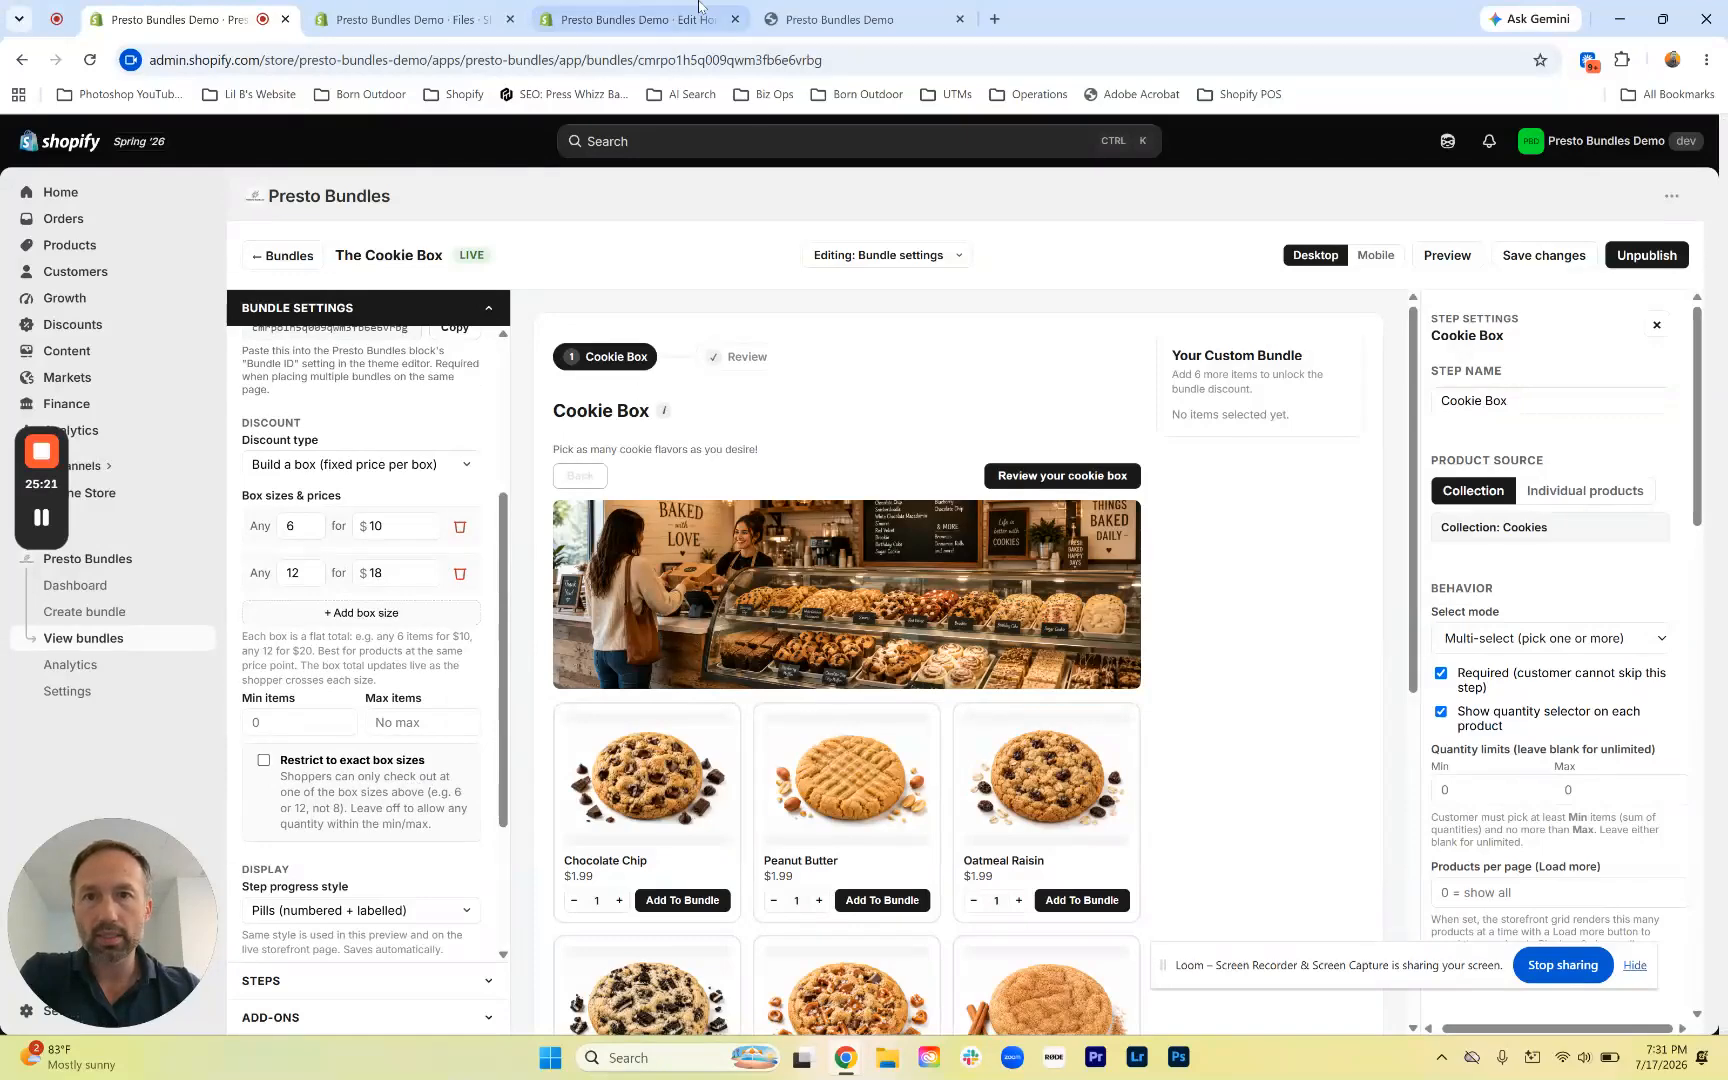
Return to the live storefront and remove the Oatmeal Raisin, Peanut Butter, Chocolate Chip, Cookies and Cream and Chocolate Macadamia cookies from the bundle
{"action": "left_click", "coordinate": [833, 22]}
{"action": "scroll", "coordinate": [1000, 600], "scroll_direction": "down", "scroll_amount": 2}
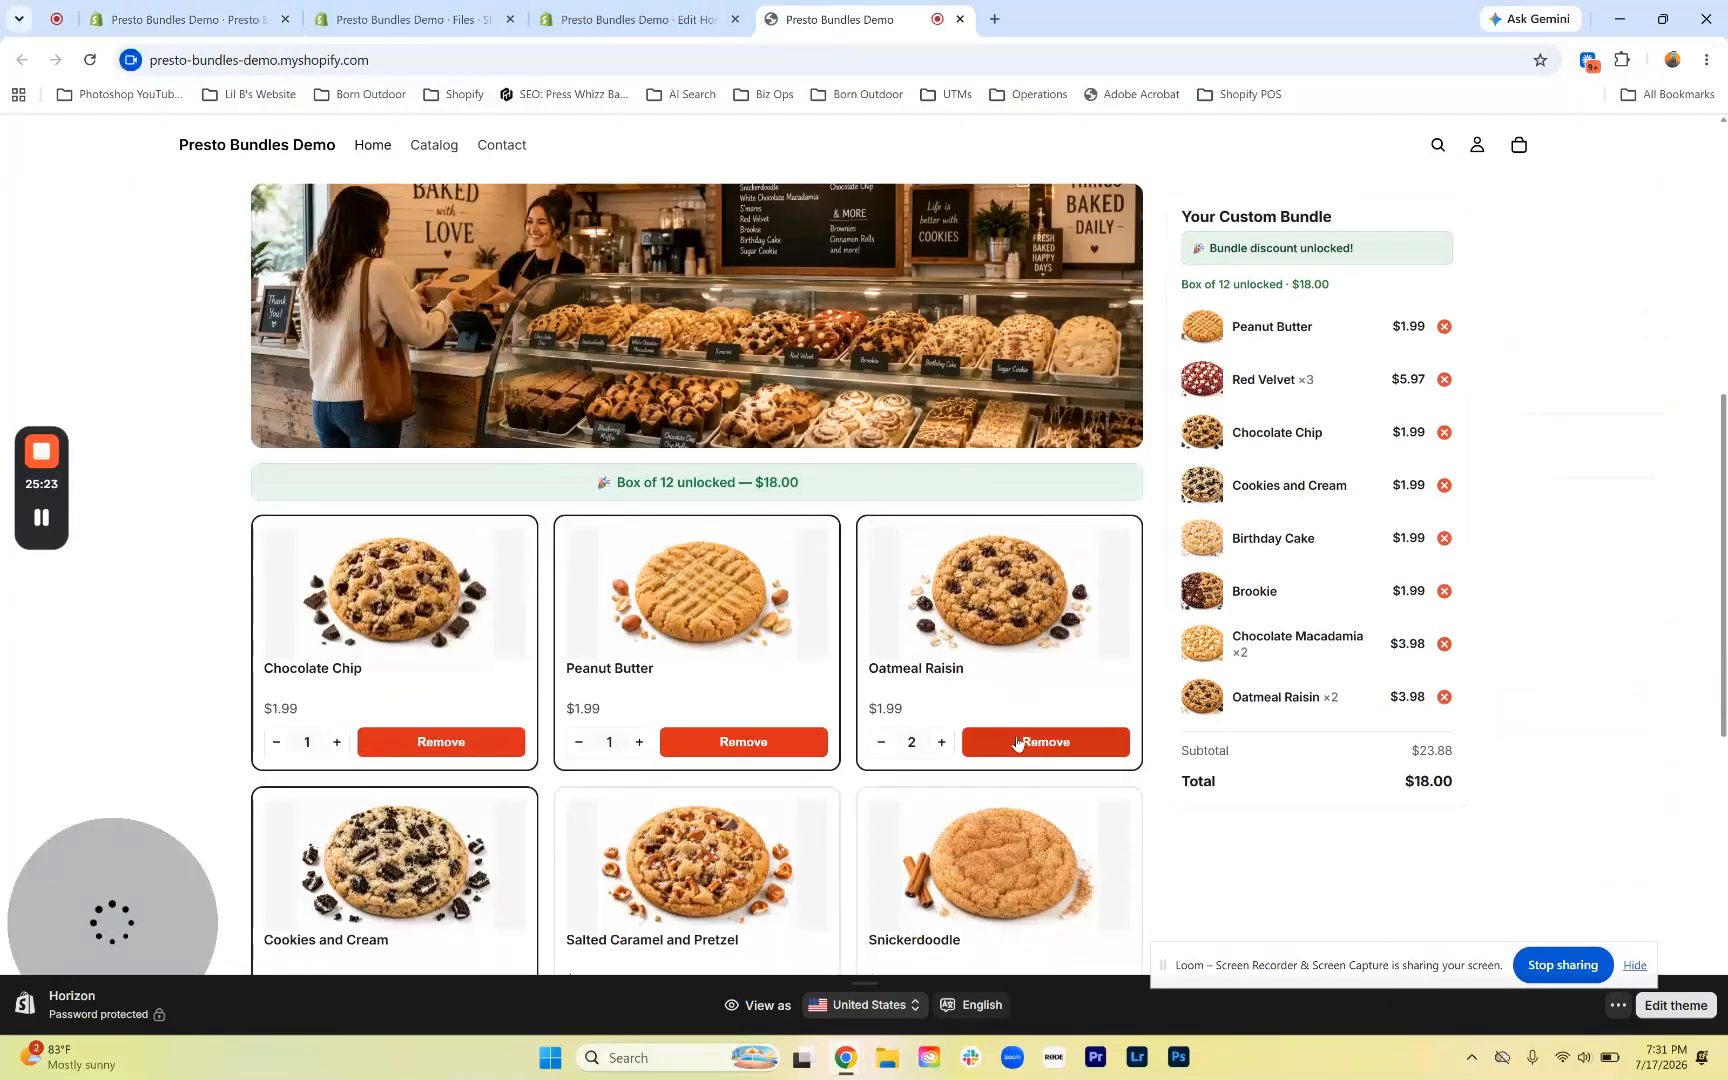
{"action": "left_click", "coordinate": [1020, 745]}
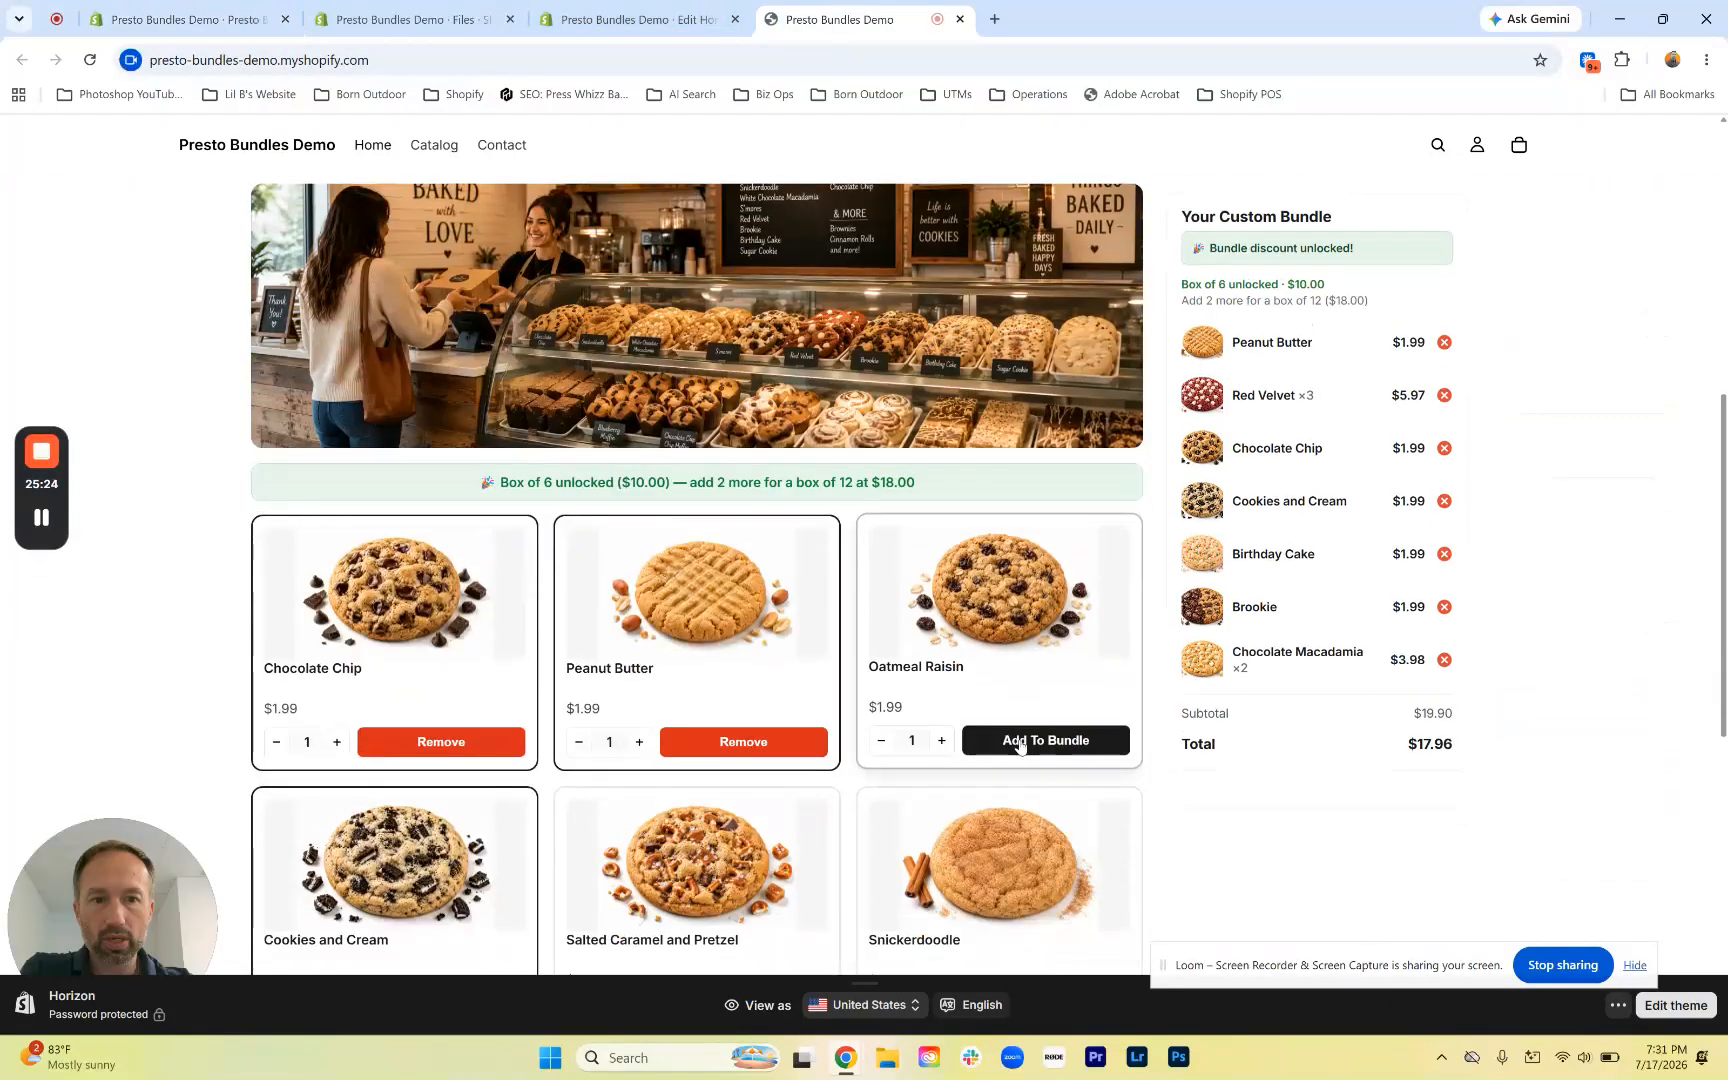
{"action": "left_click", "coordinate": [764, 743]}
{"action": "scroll", "coordinate": [861, 709], "scroll_direction": "up", "scroll_amount": 1}
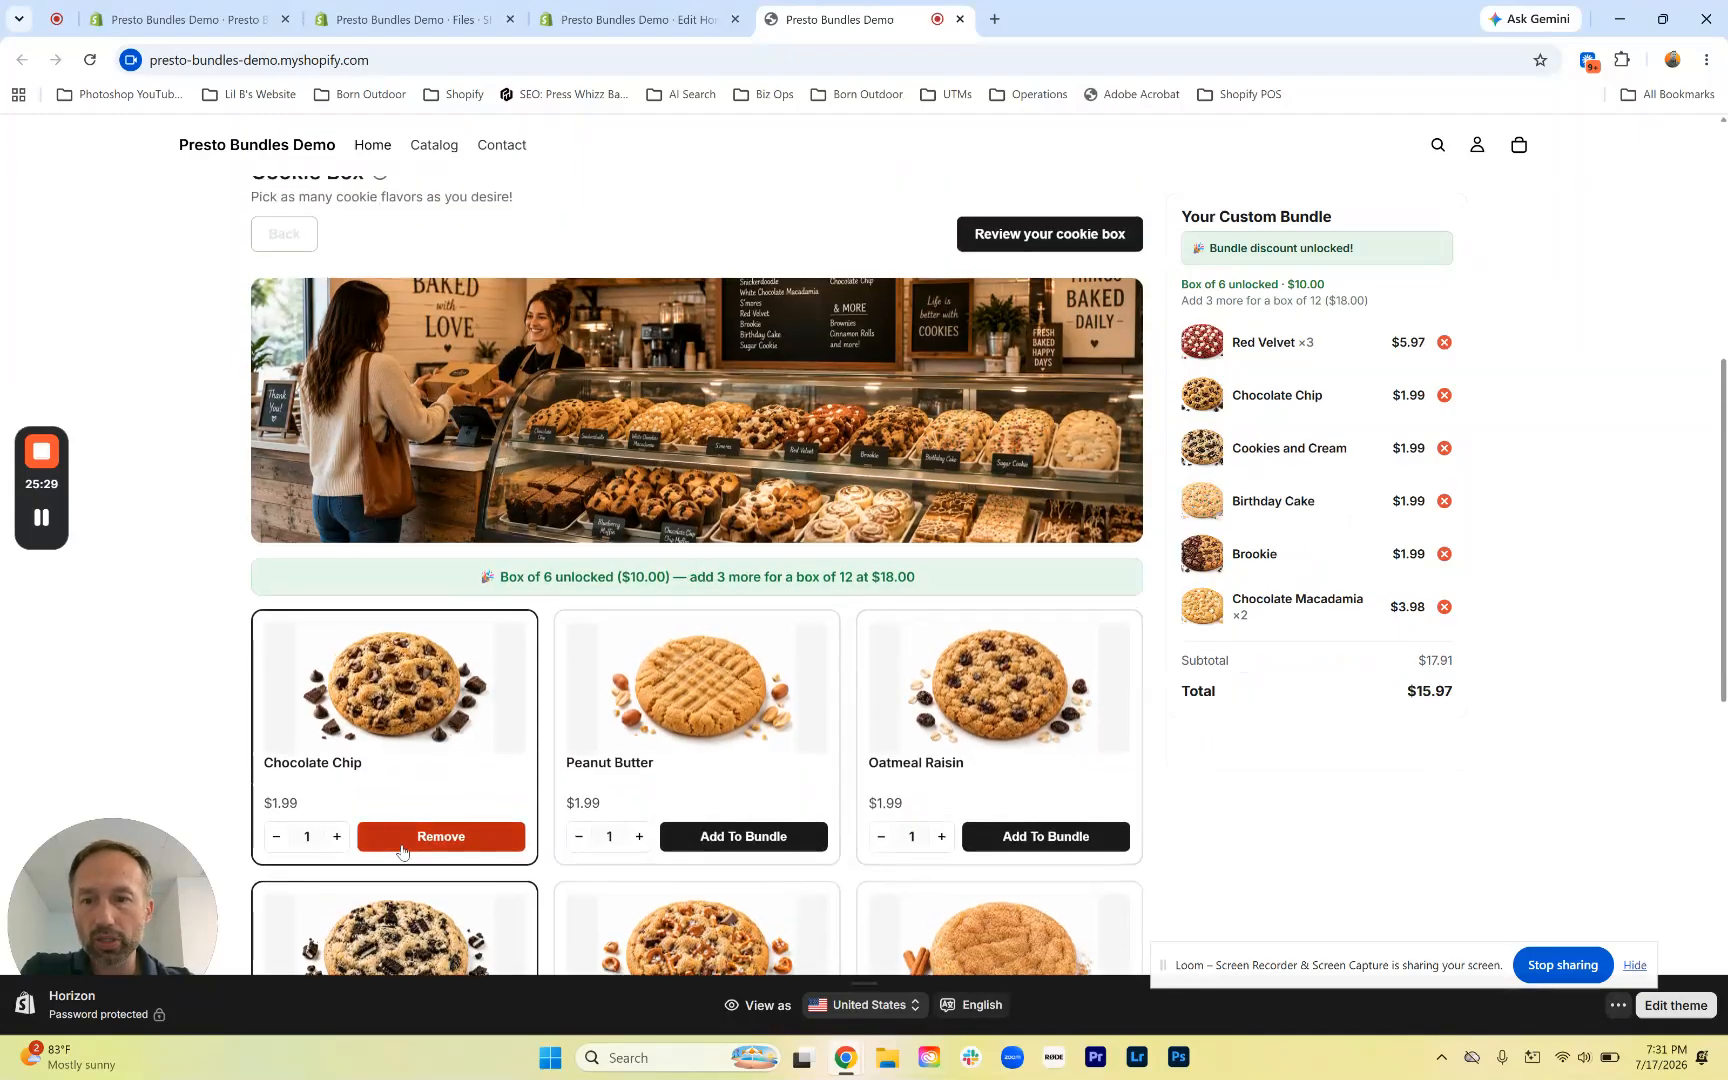
{"action": "left_click", "coordinate": [441, 836]}
{"action": "scroll", "coordinate": [470, 790], "scroll_direction": "down", "scroll_amount": 4}
{"action": "left_click", "coordinate": [470, 732]}
{"action": "scroll", "coordinate": [470, 735], "scroll_direction": "down", "scroll_amount": 3}
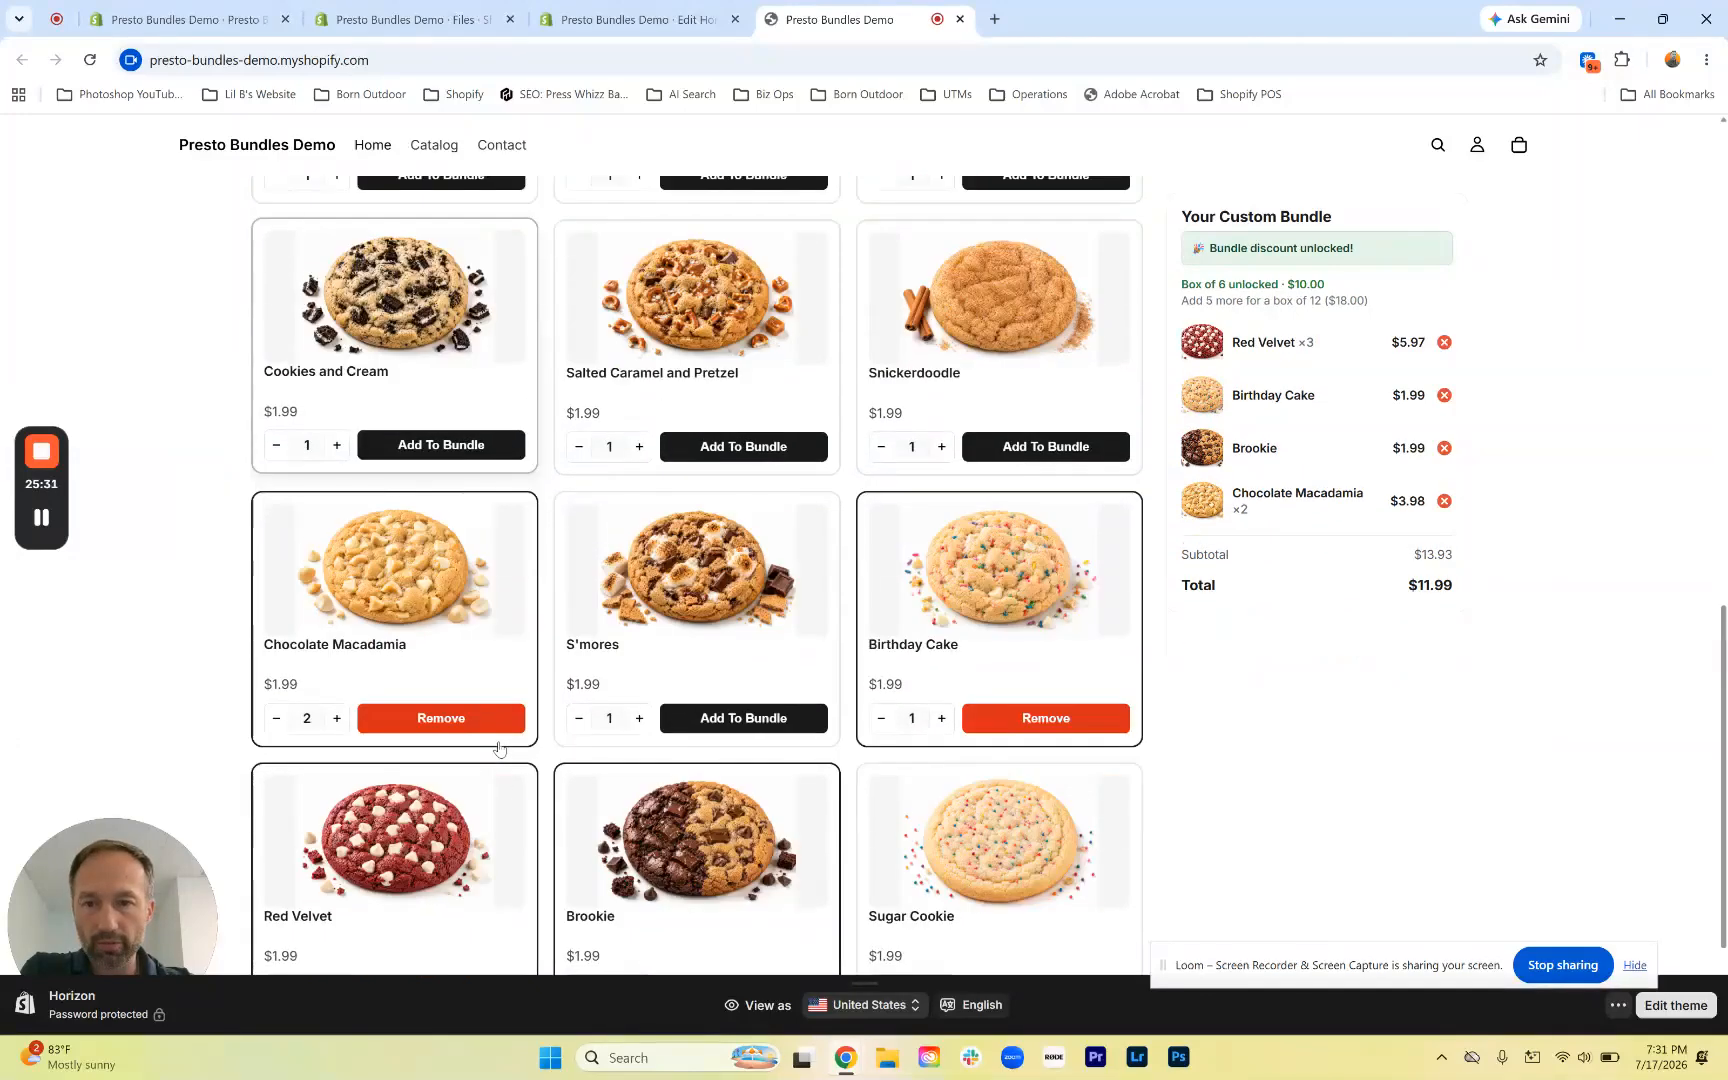
{"action": "left_click", "coordinate": [441, 718]}
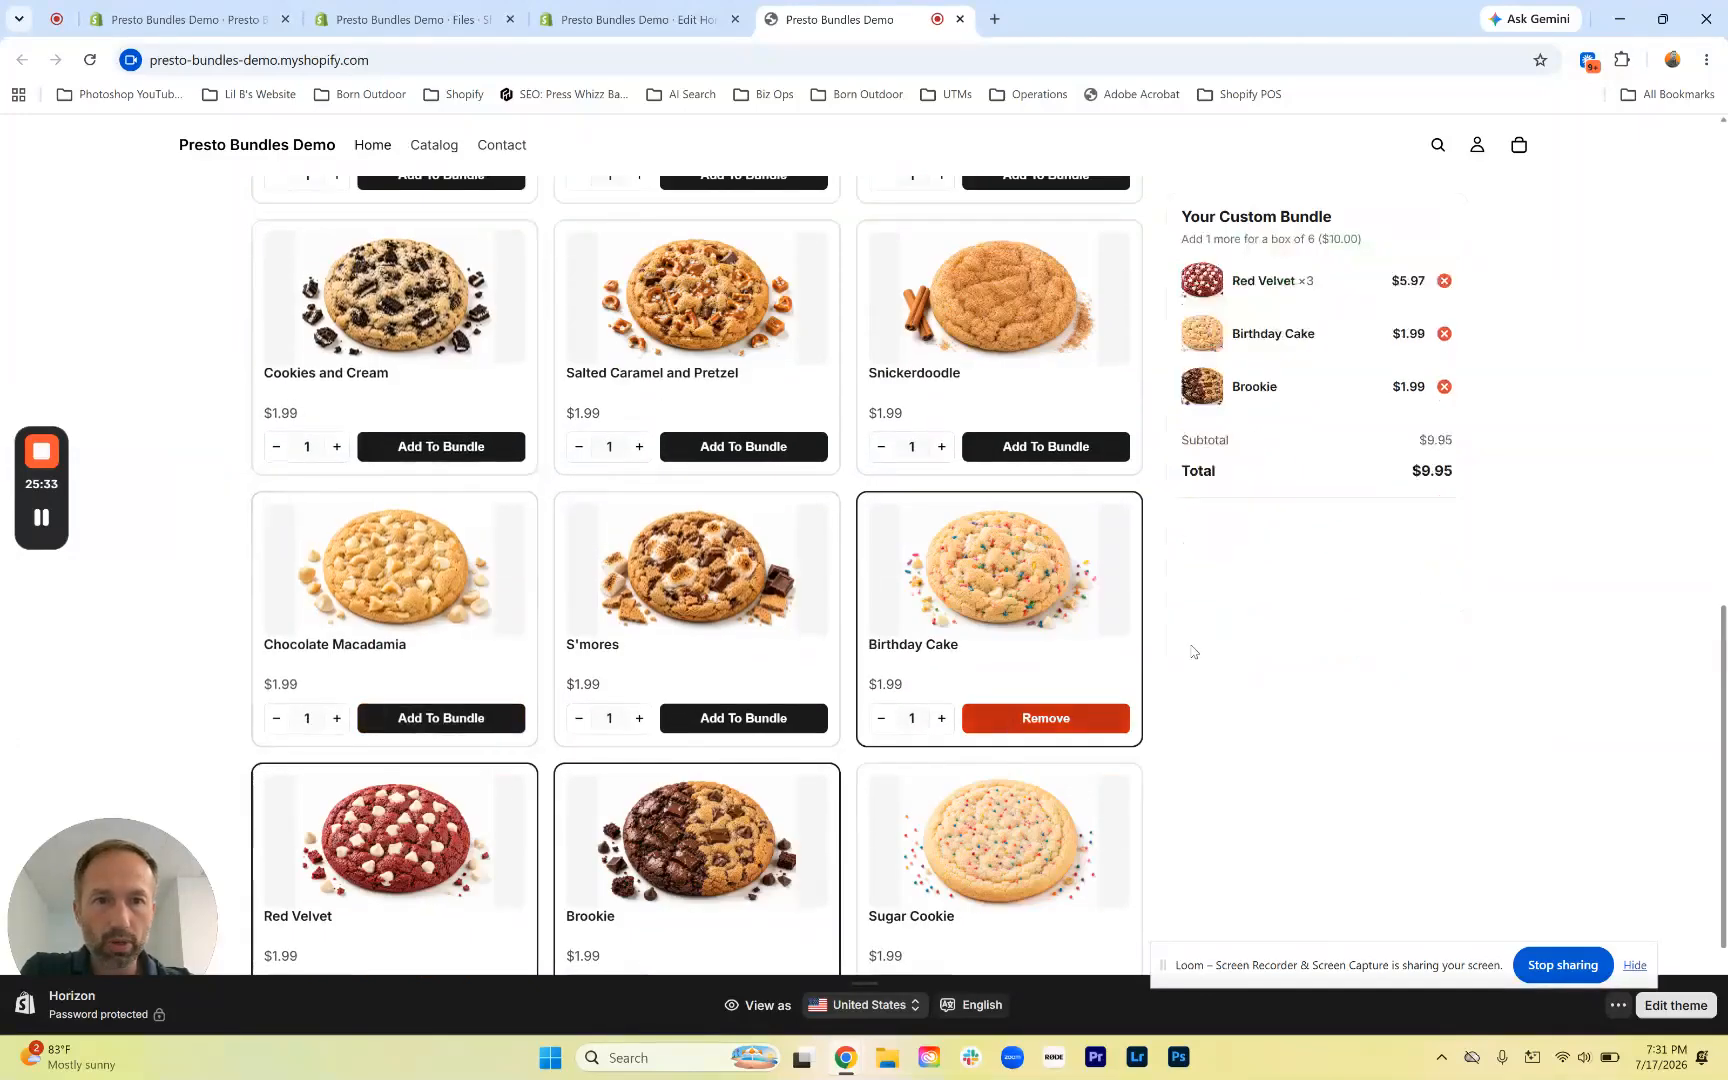
Reduce the Red Velvet quantity in the bundle to 1
{"action": "scroll", "coordinate": [260, 790], "scroll_direction": "down", "scroll_amount": 2}
{"action": "left_click", "coordinate": [262, 789]}
{"action": "left_click", "coordinate": [262, 789]}
Refill the box of six with two Peanut Butter cookies and one Oatmeal Raisin, and check the bundle total
{"action": "scroll", "coordinate": [1170, 590], "scroll_direction": "up", "scroll_amount": 3}
{"action": "scroll", "coordinate": [1317, 421], "scroll_direction": "up", "scroll_amount": 5}
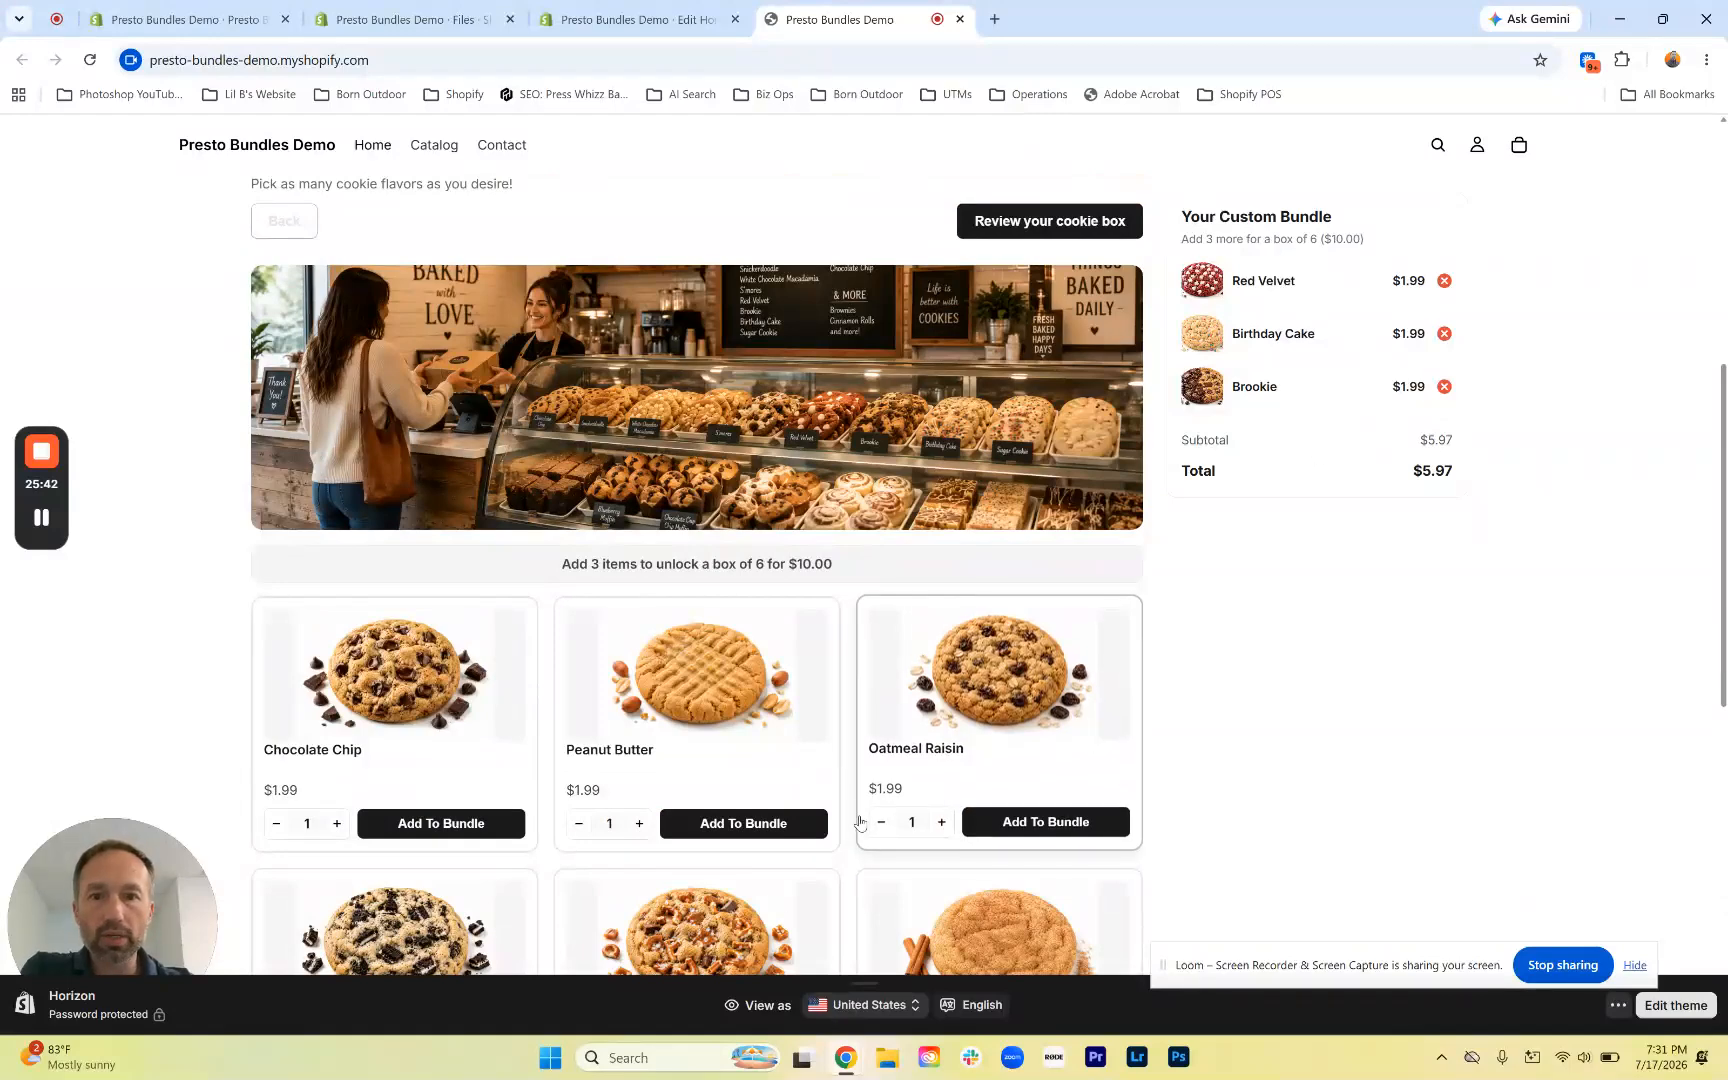
{"action": "left_click", "coordinate": [820, 824]}
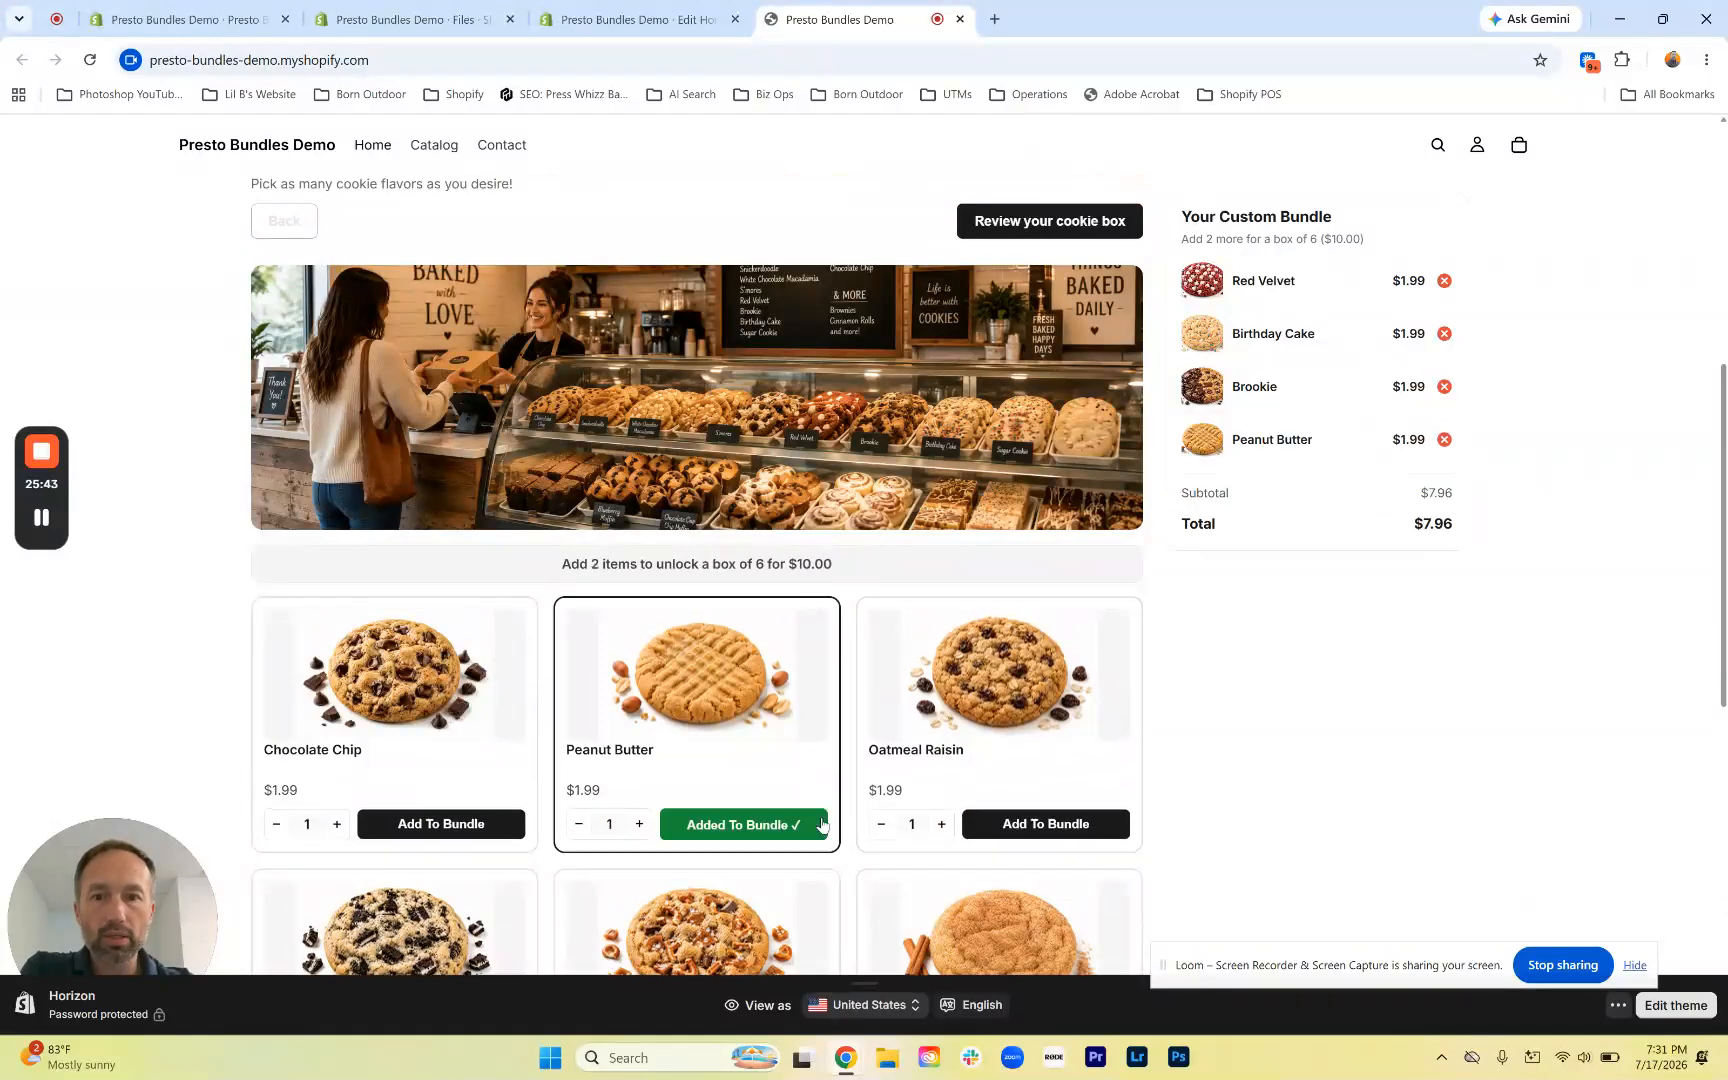
{"action": "left_click", "coordinate": [639, 823]}
{"action": "left_click", "coordinate": [1050, 824]}
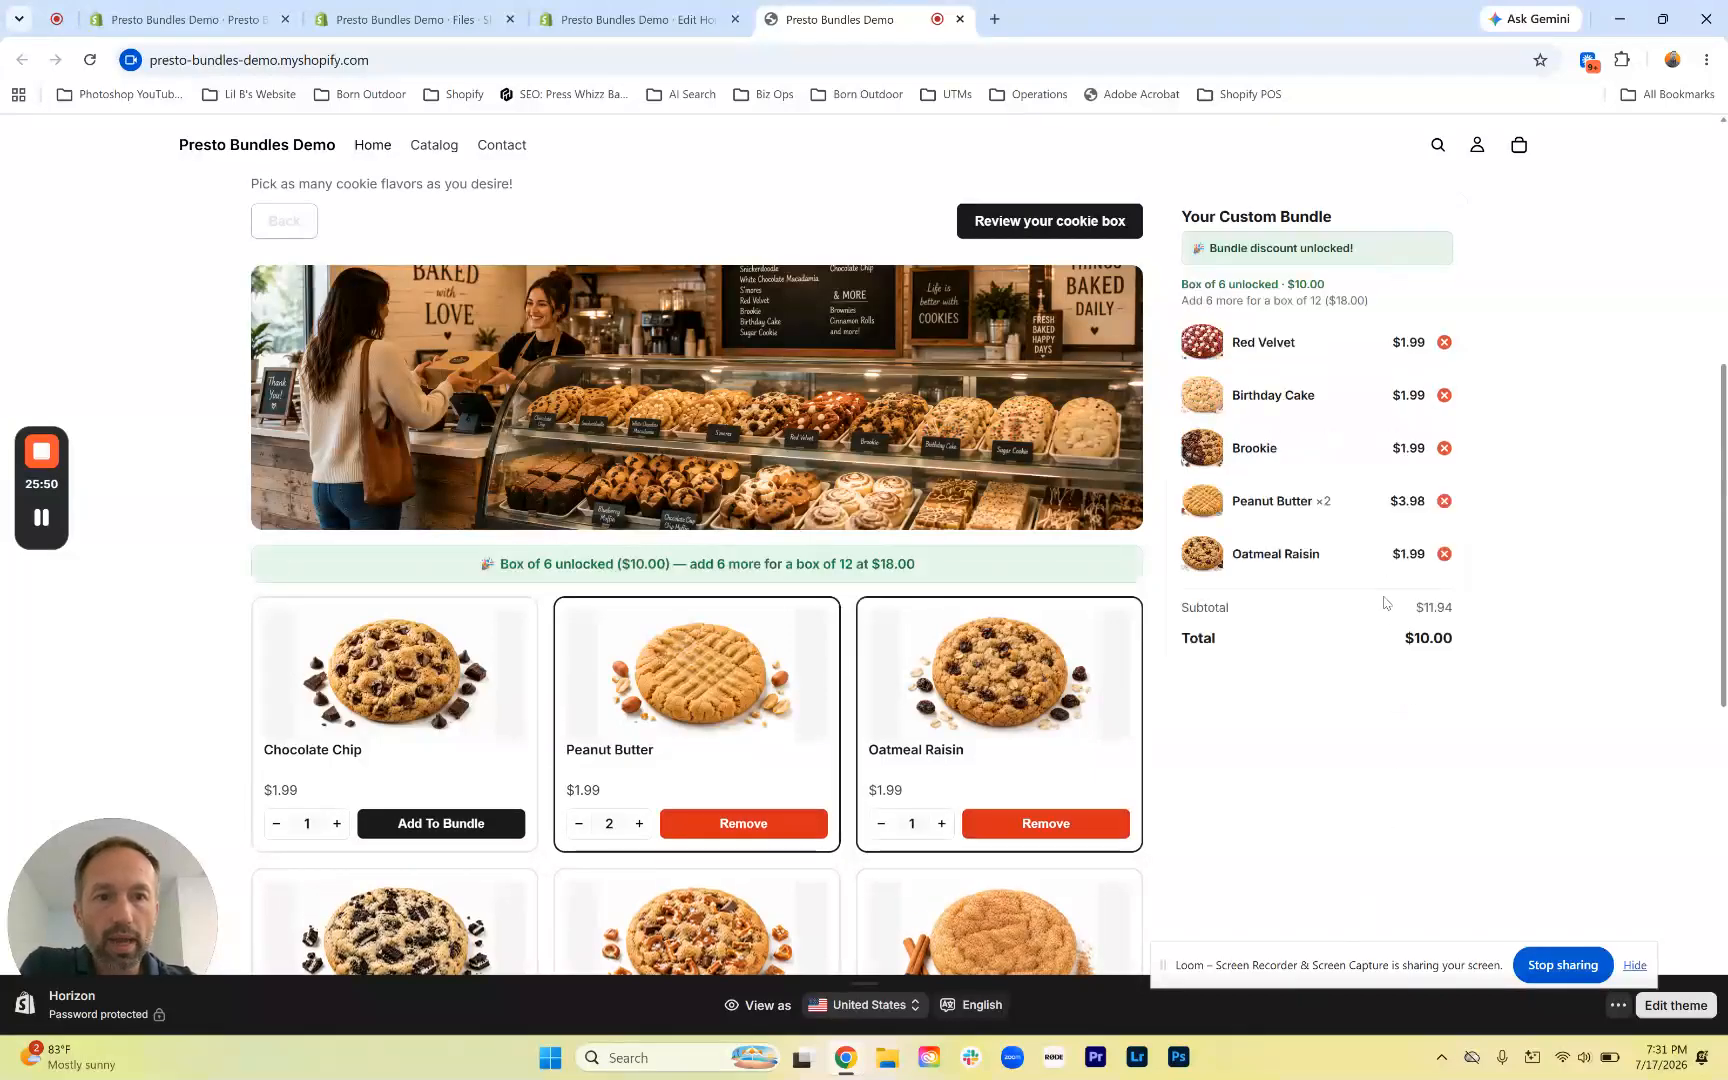
{"action": "left_click_drag", "start_coordinate": [1396, 652], "coordinate": [1462, 641]}
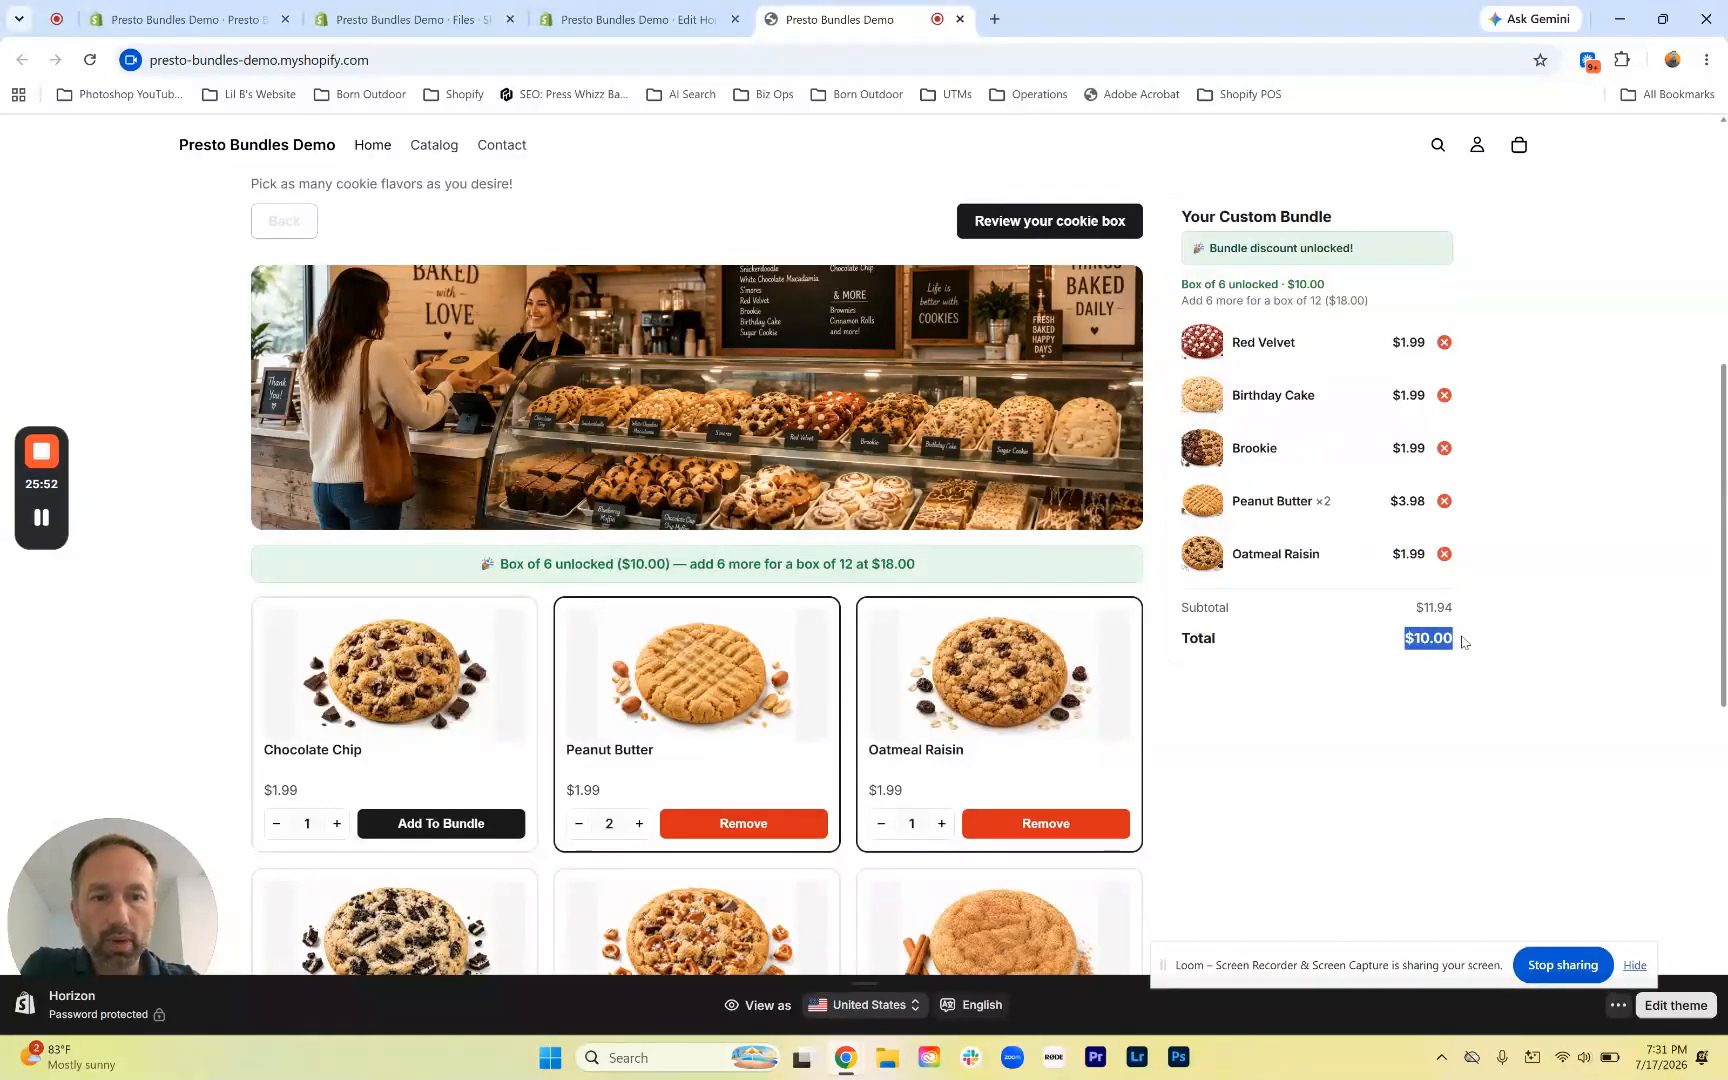
Add one Chocolate Chip and one Cookies and Cream cookie to the bundle, and compare the new total with the individual cookie prices
{"action": "left_click", "coordinate": [1222, 769]}
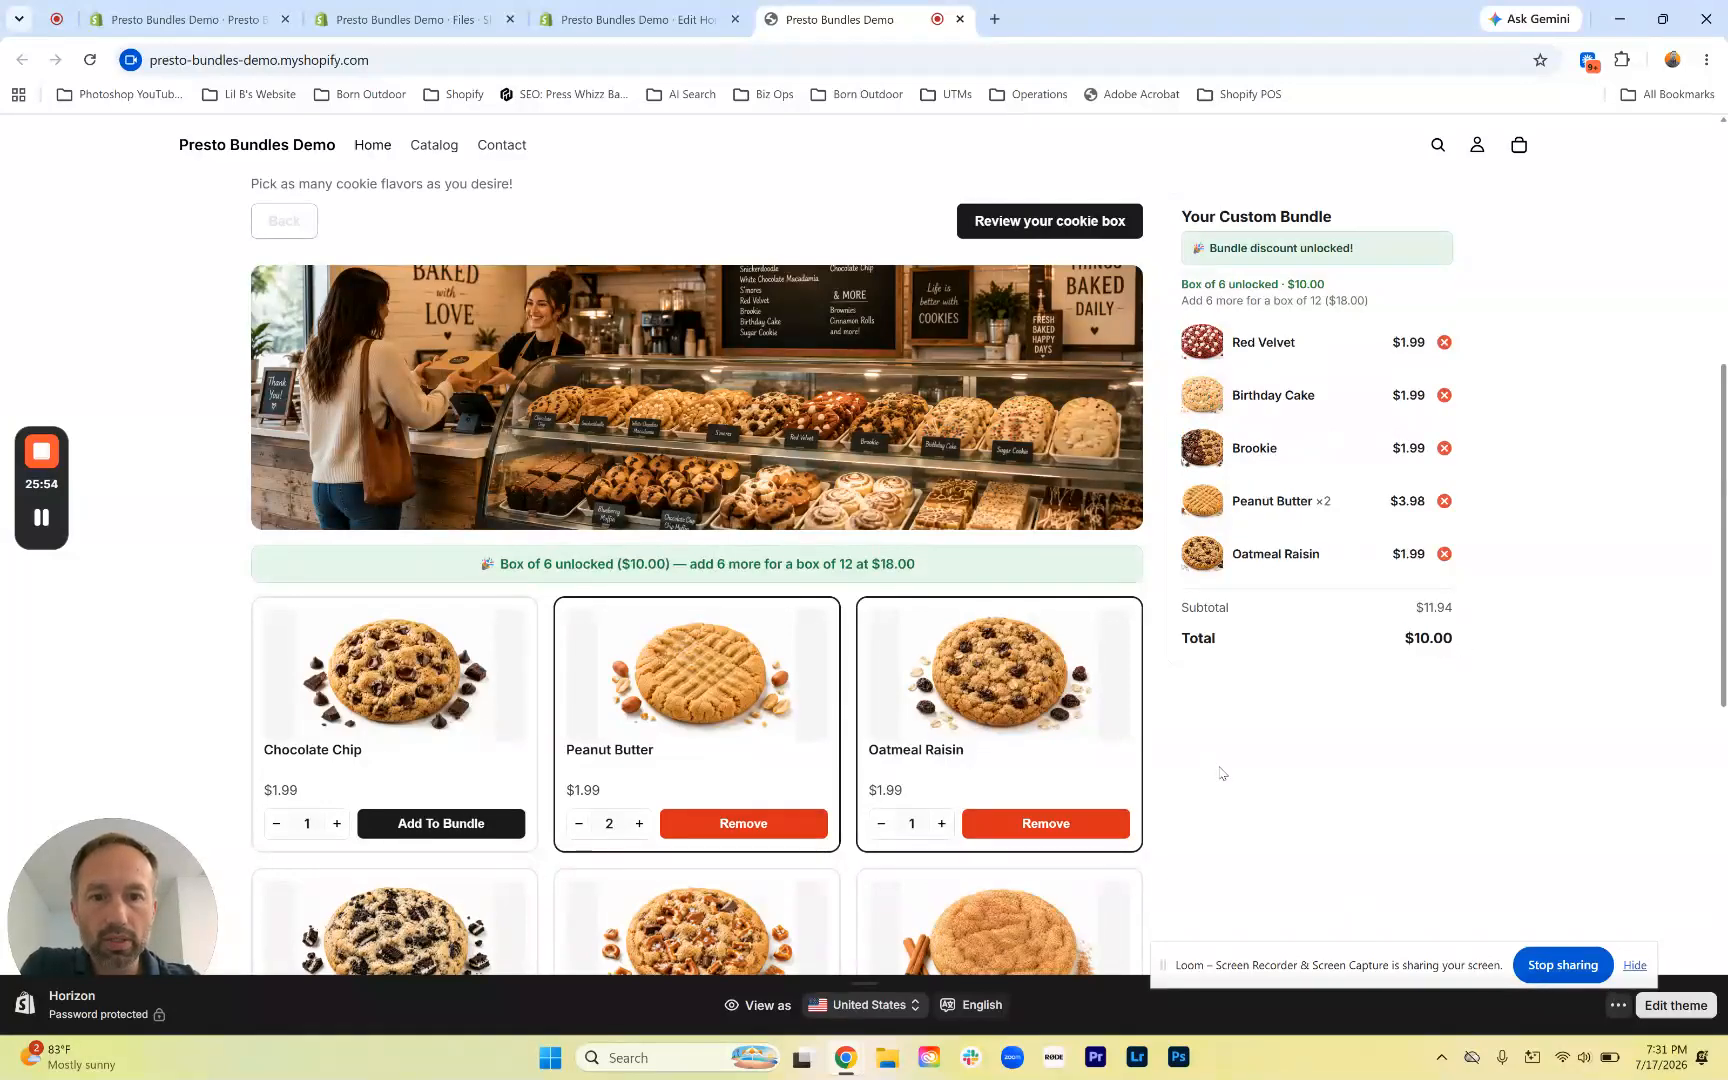
{"action": "scroll", "coordinate": [1222, 769], "scroll_direction": "down", "scroll_amount": 2}
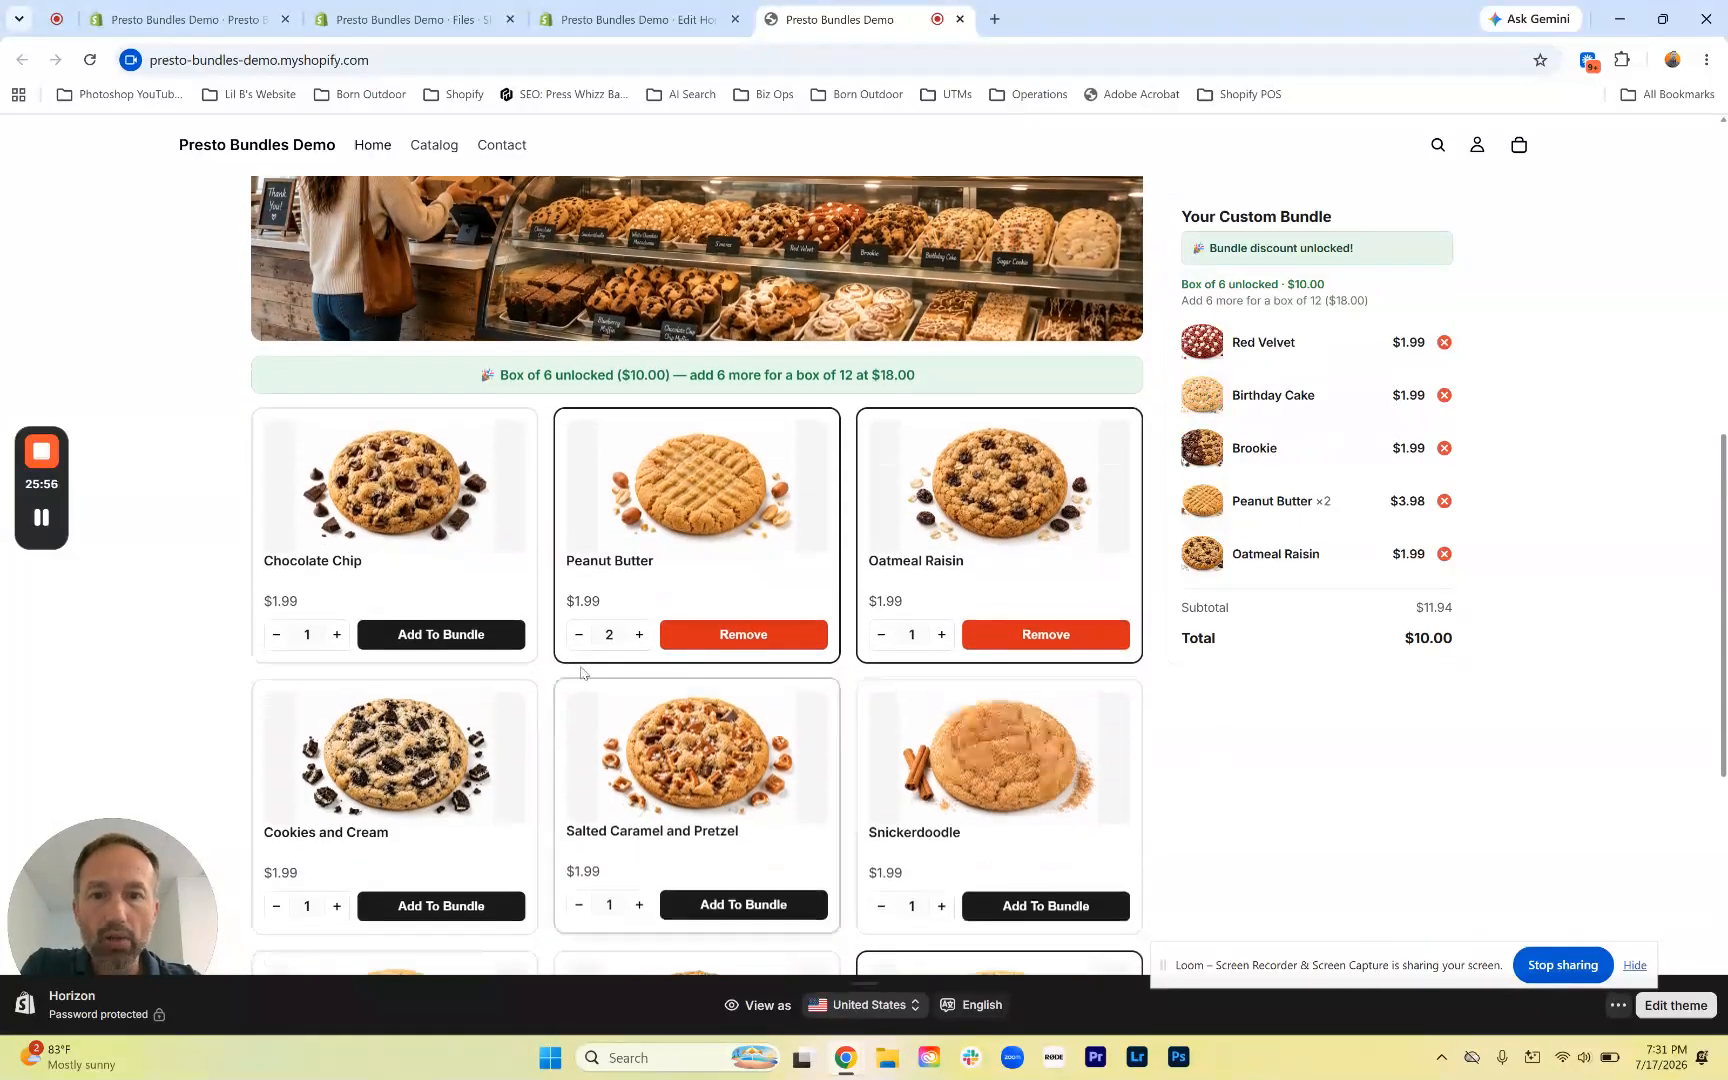
{"action": "left_click", "coordinate": [500, 634]}
{"action": "left_click", "coordinate": [467, 905]}
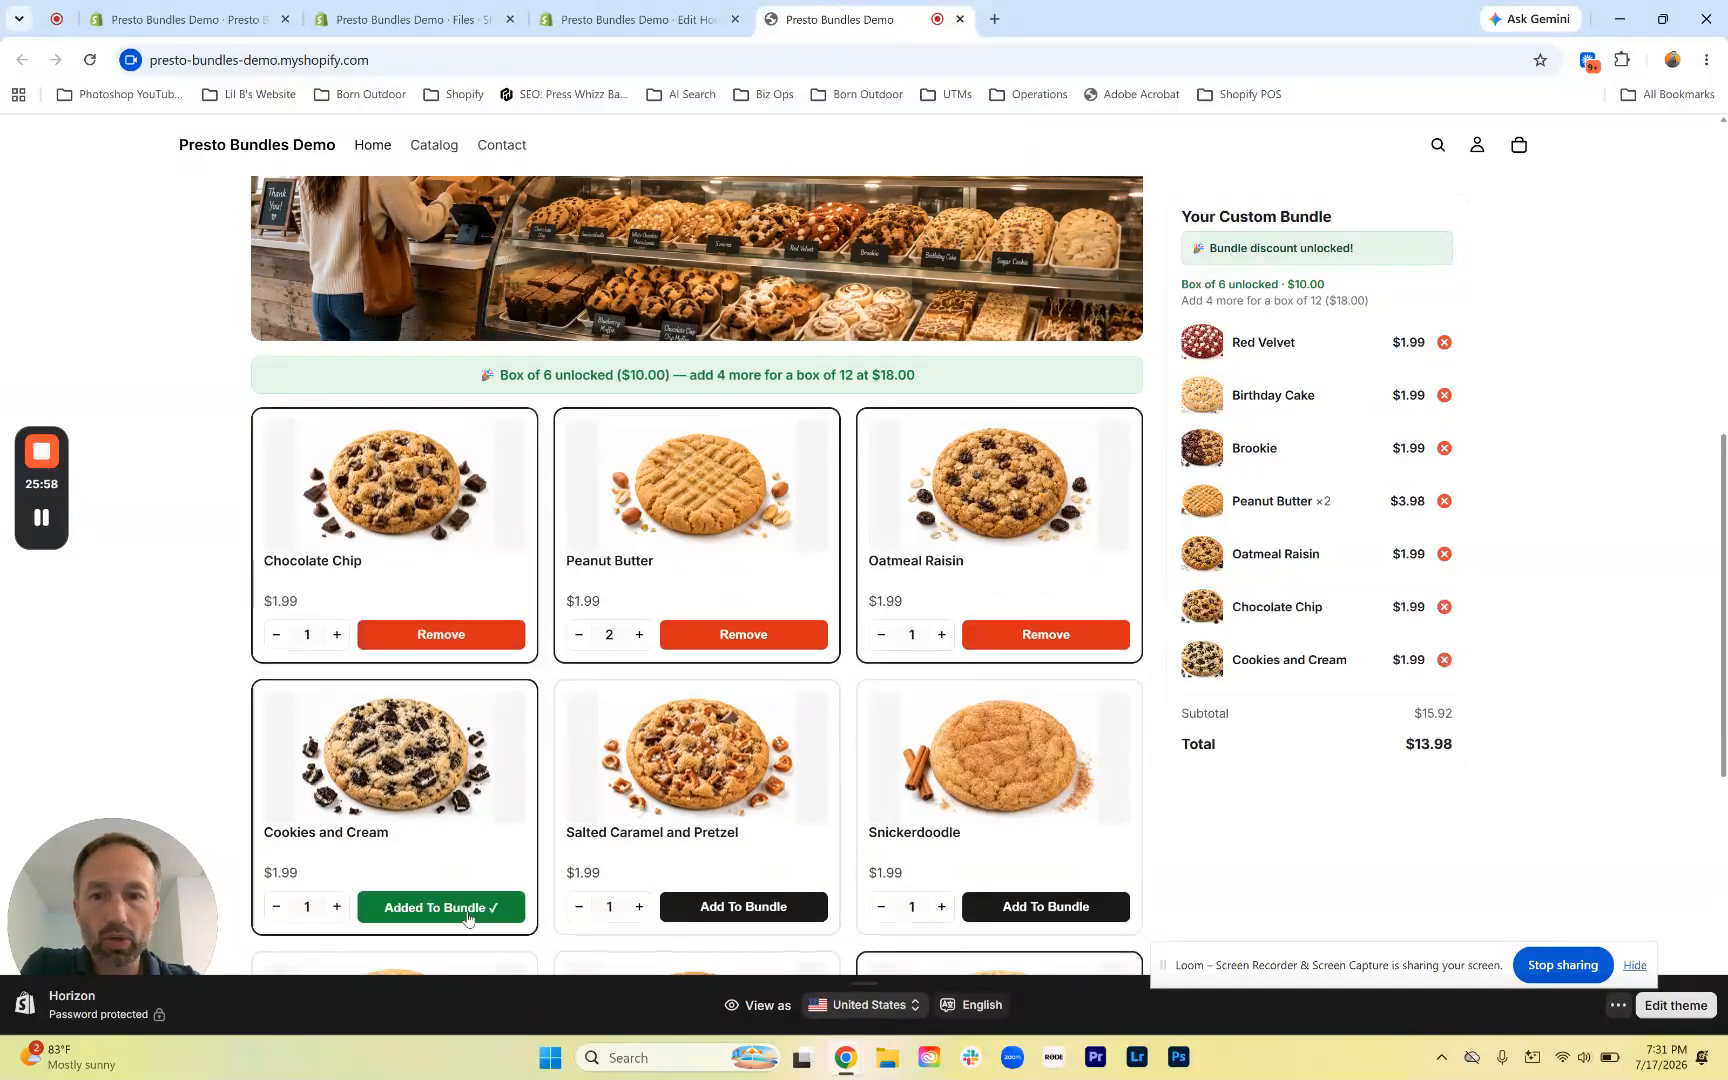
{"action": "left_click_drag", "start_coordinate": [1403, 745], "coordinate": [1456, 752]}
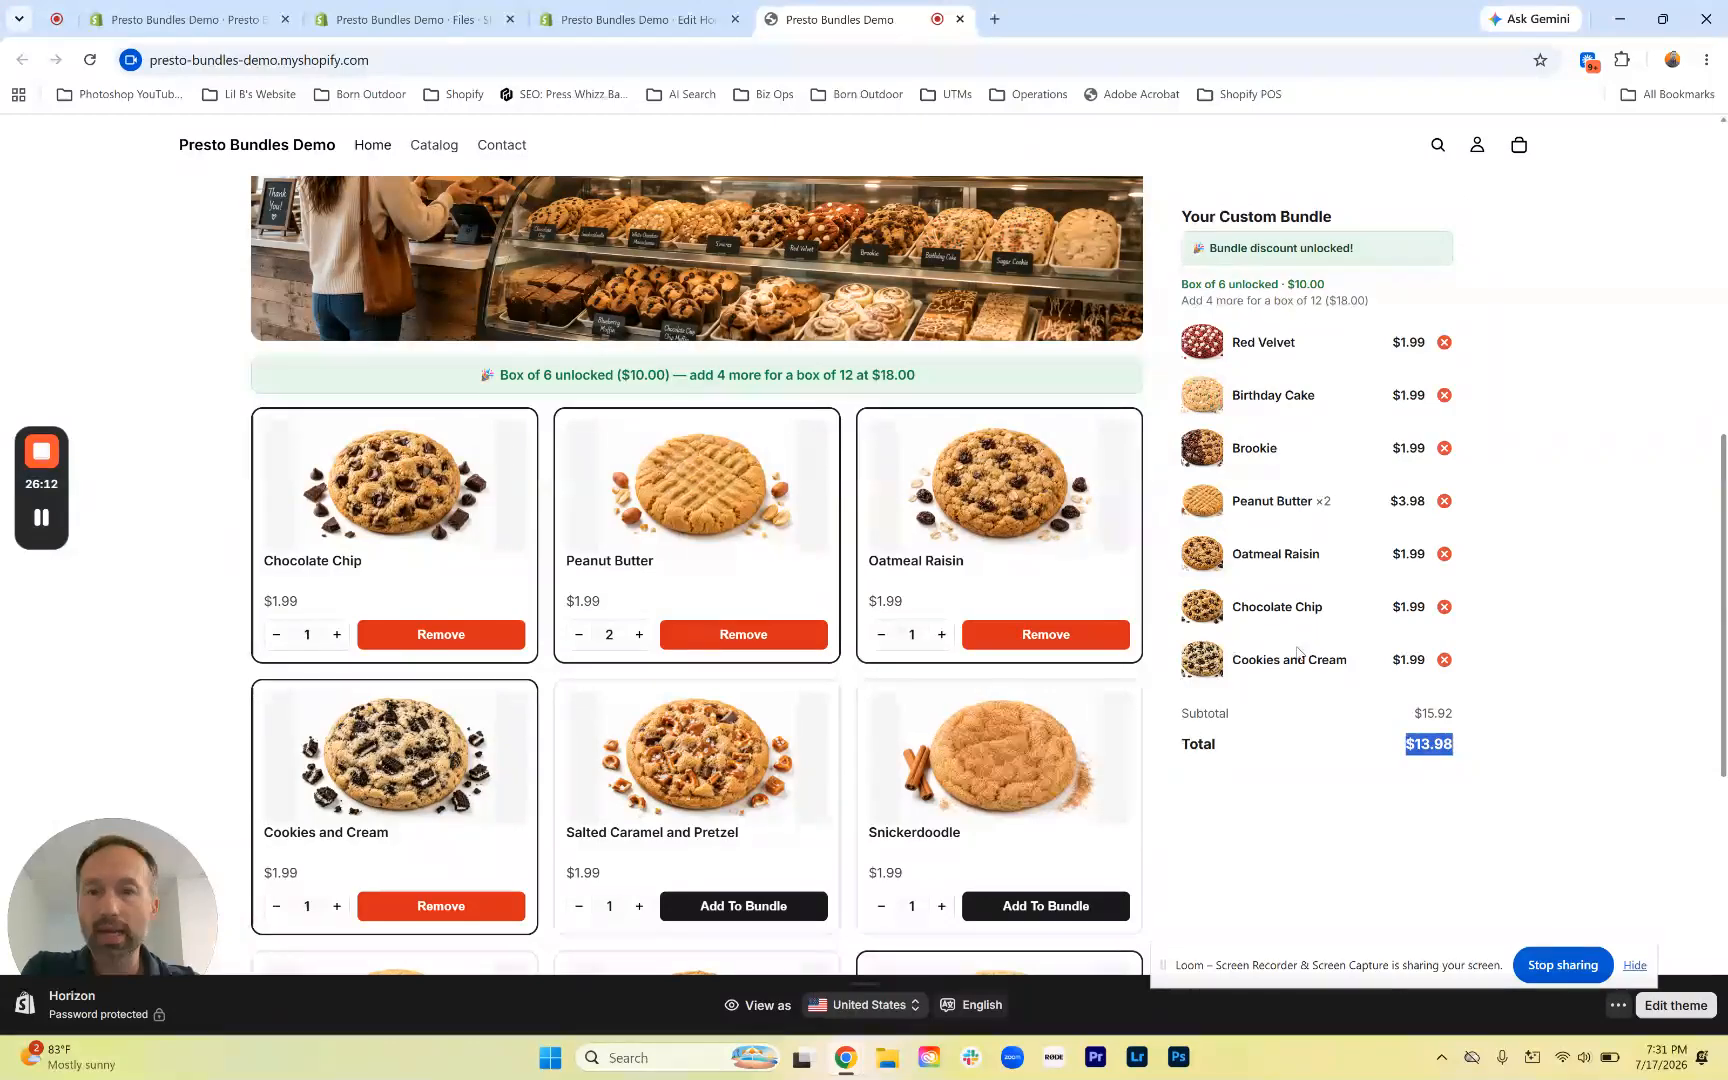
{"action": "left_click_drag", "start_coordinate": [1393, 660], "coordinate": [1427, 663]}
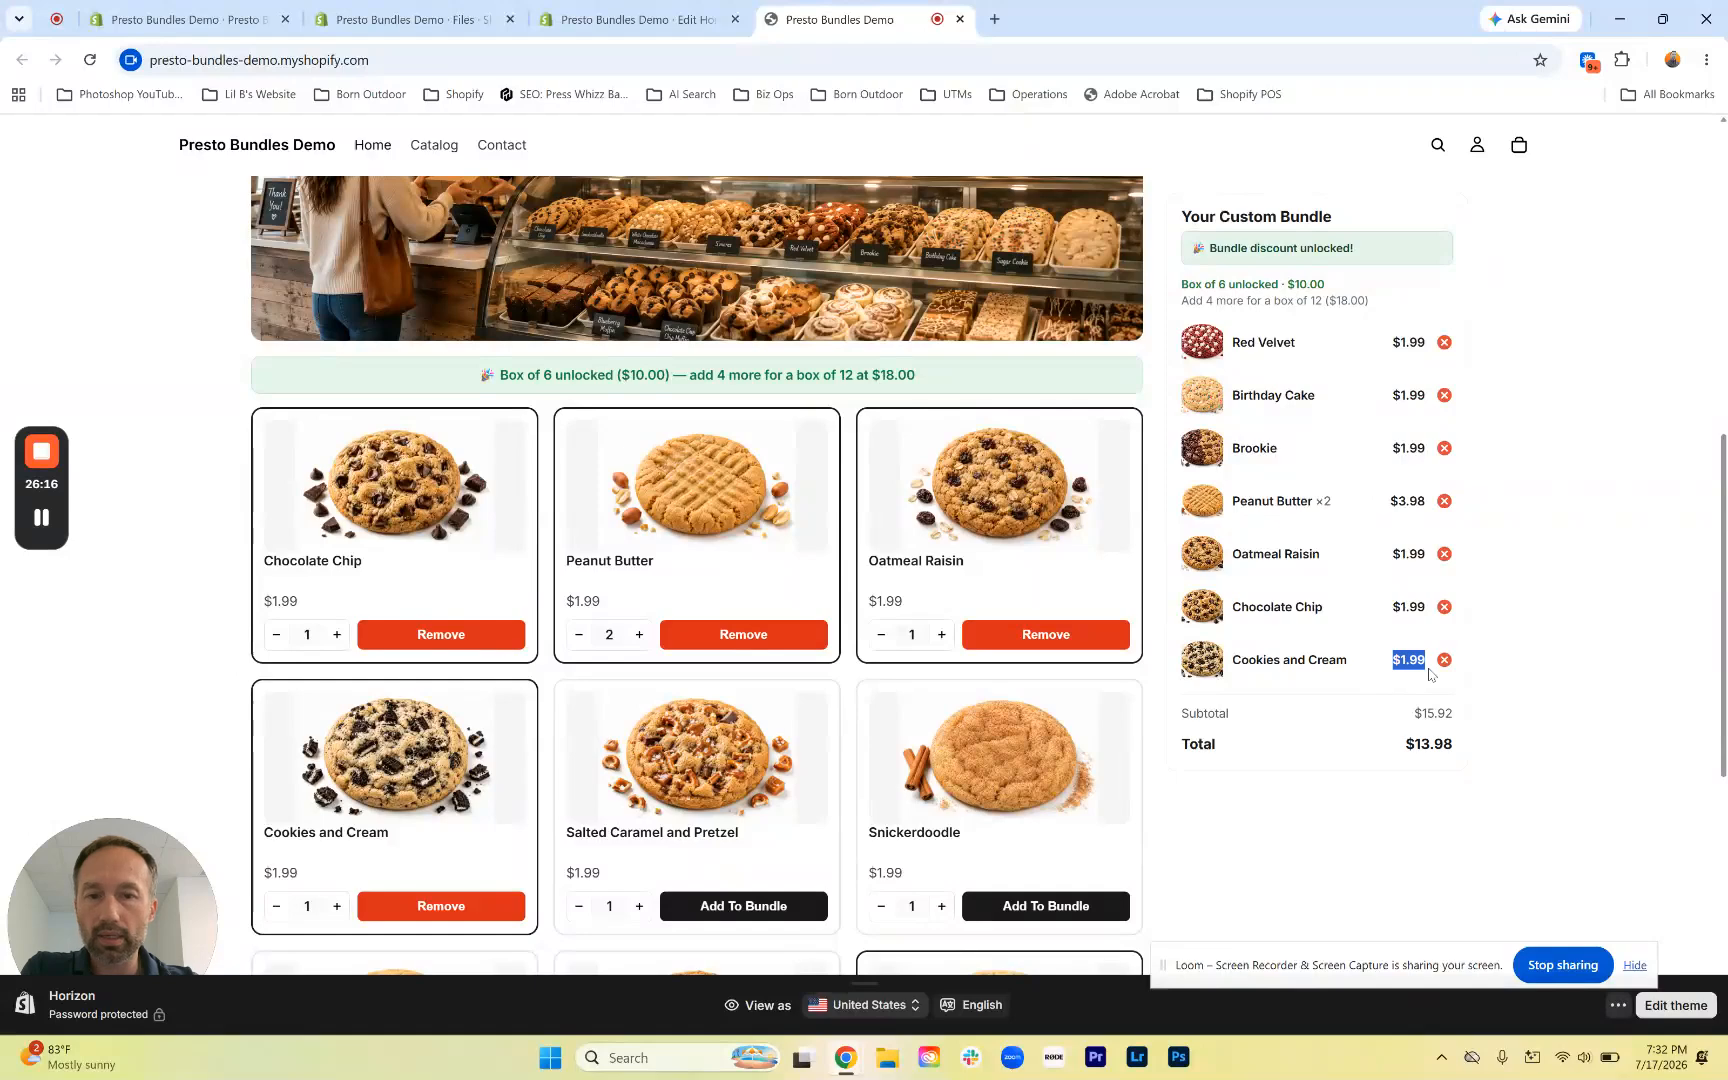
{"action": "left_click_drag", "start_coordinate": [905, 601], "coordinate": [877, 608]}
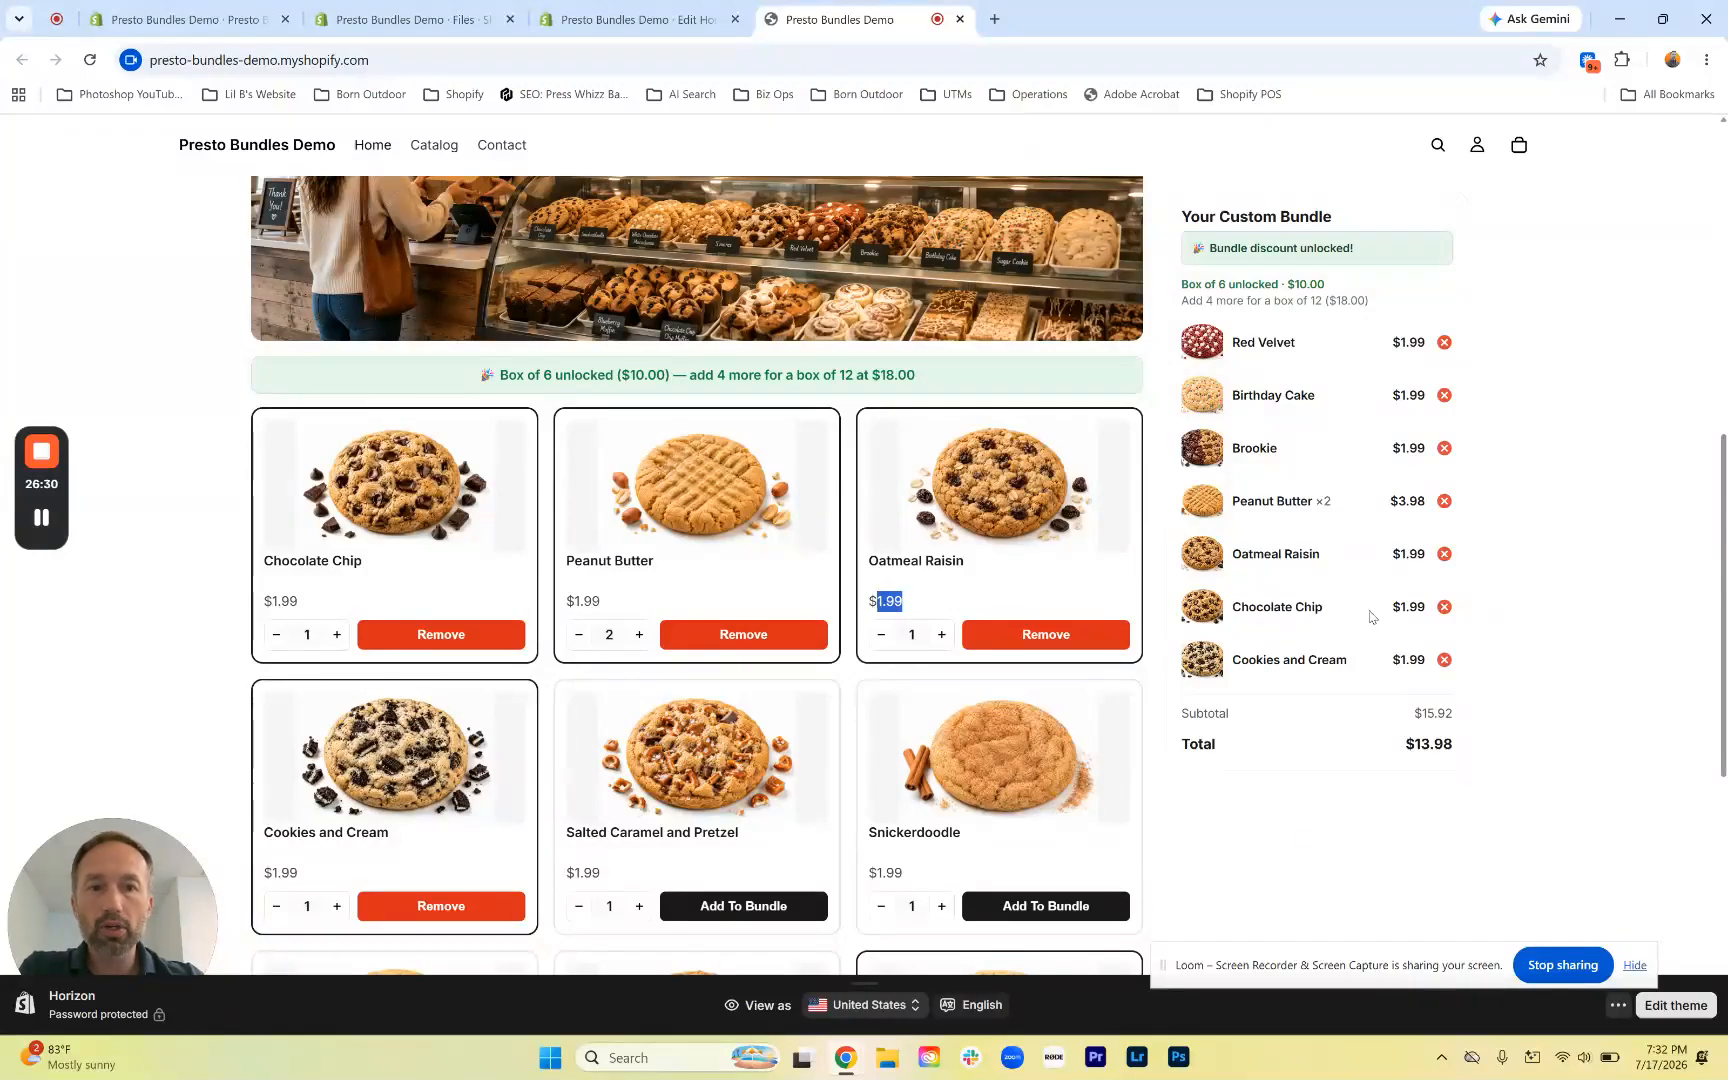
{"action": "left_click_drag", "start_coordinate": [1389, 609], "coordinate": [1423, 613]}
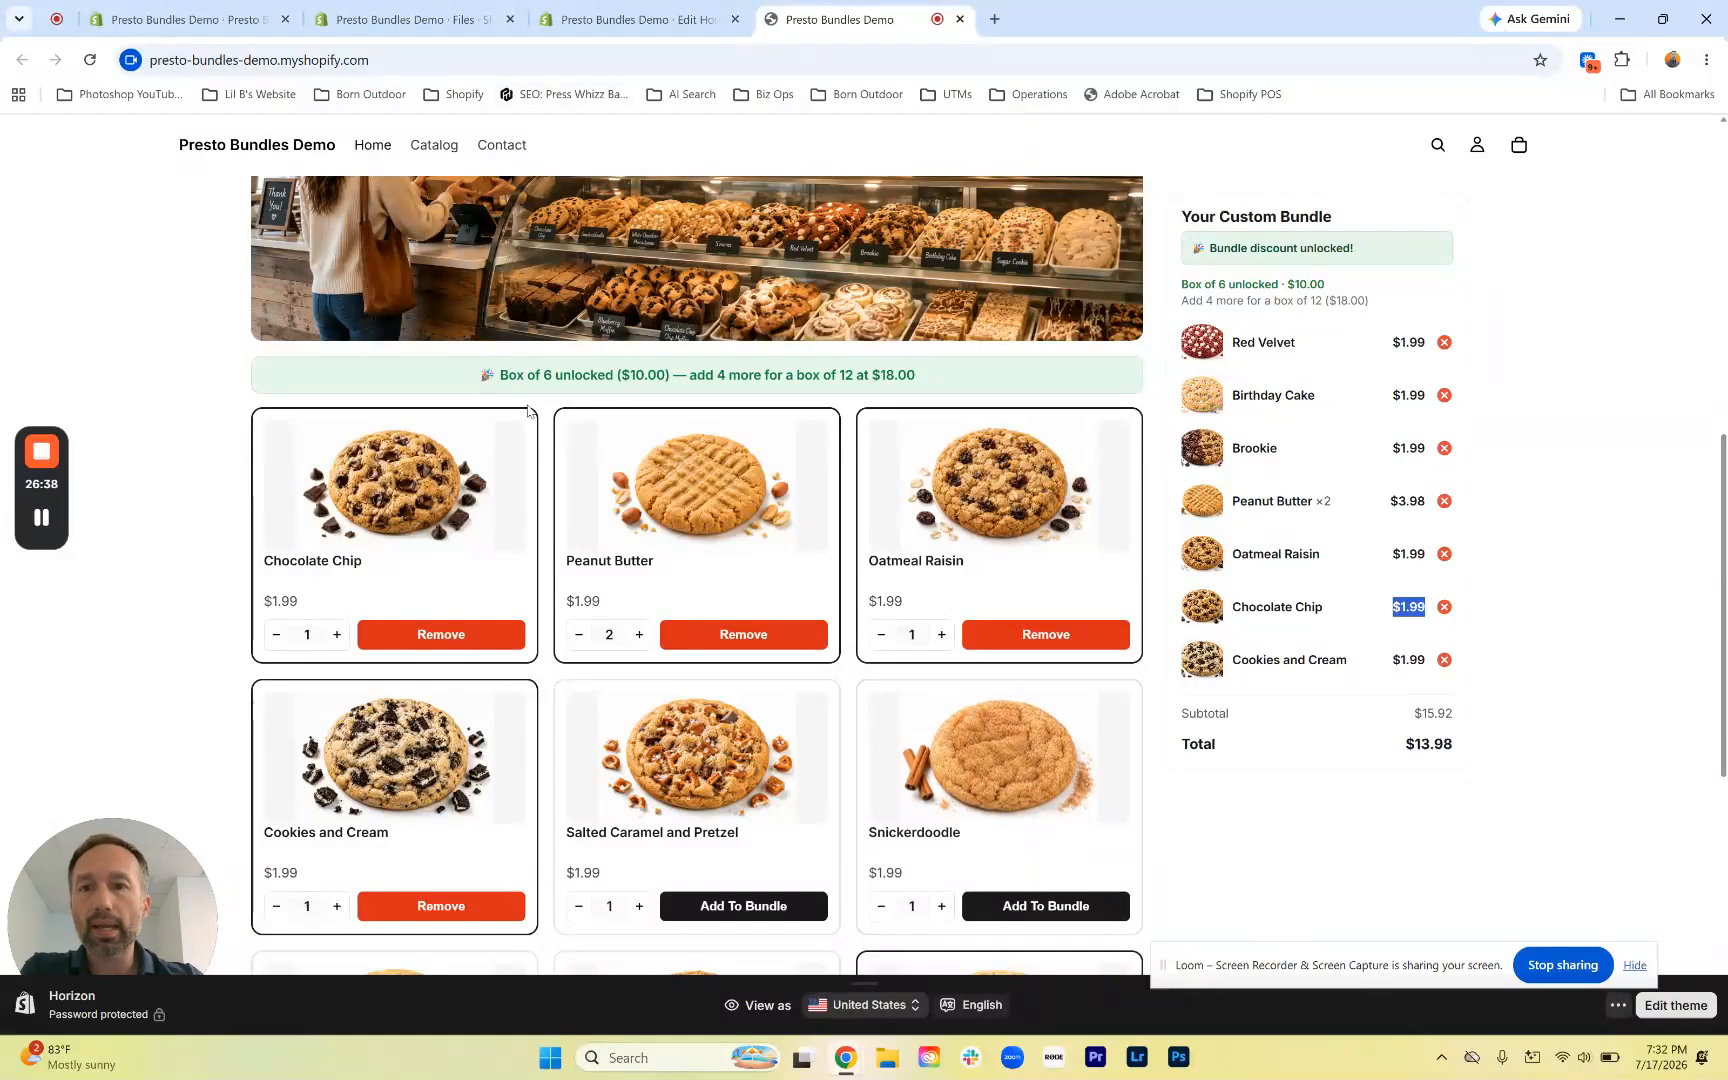
Switch to The Cookie Box in the Presto Bundles app, restrict checkout to exact box sizes, and save the changes
{"action": "left_click", "coordinate": [249, 8]}
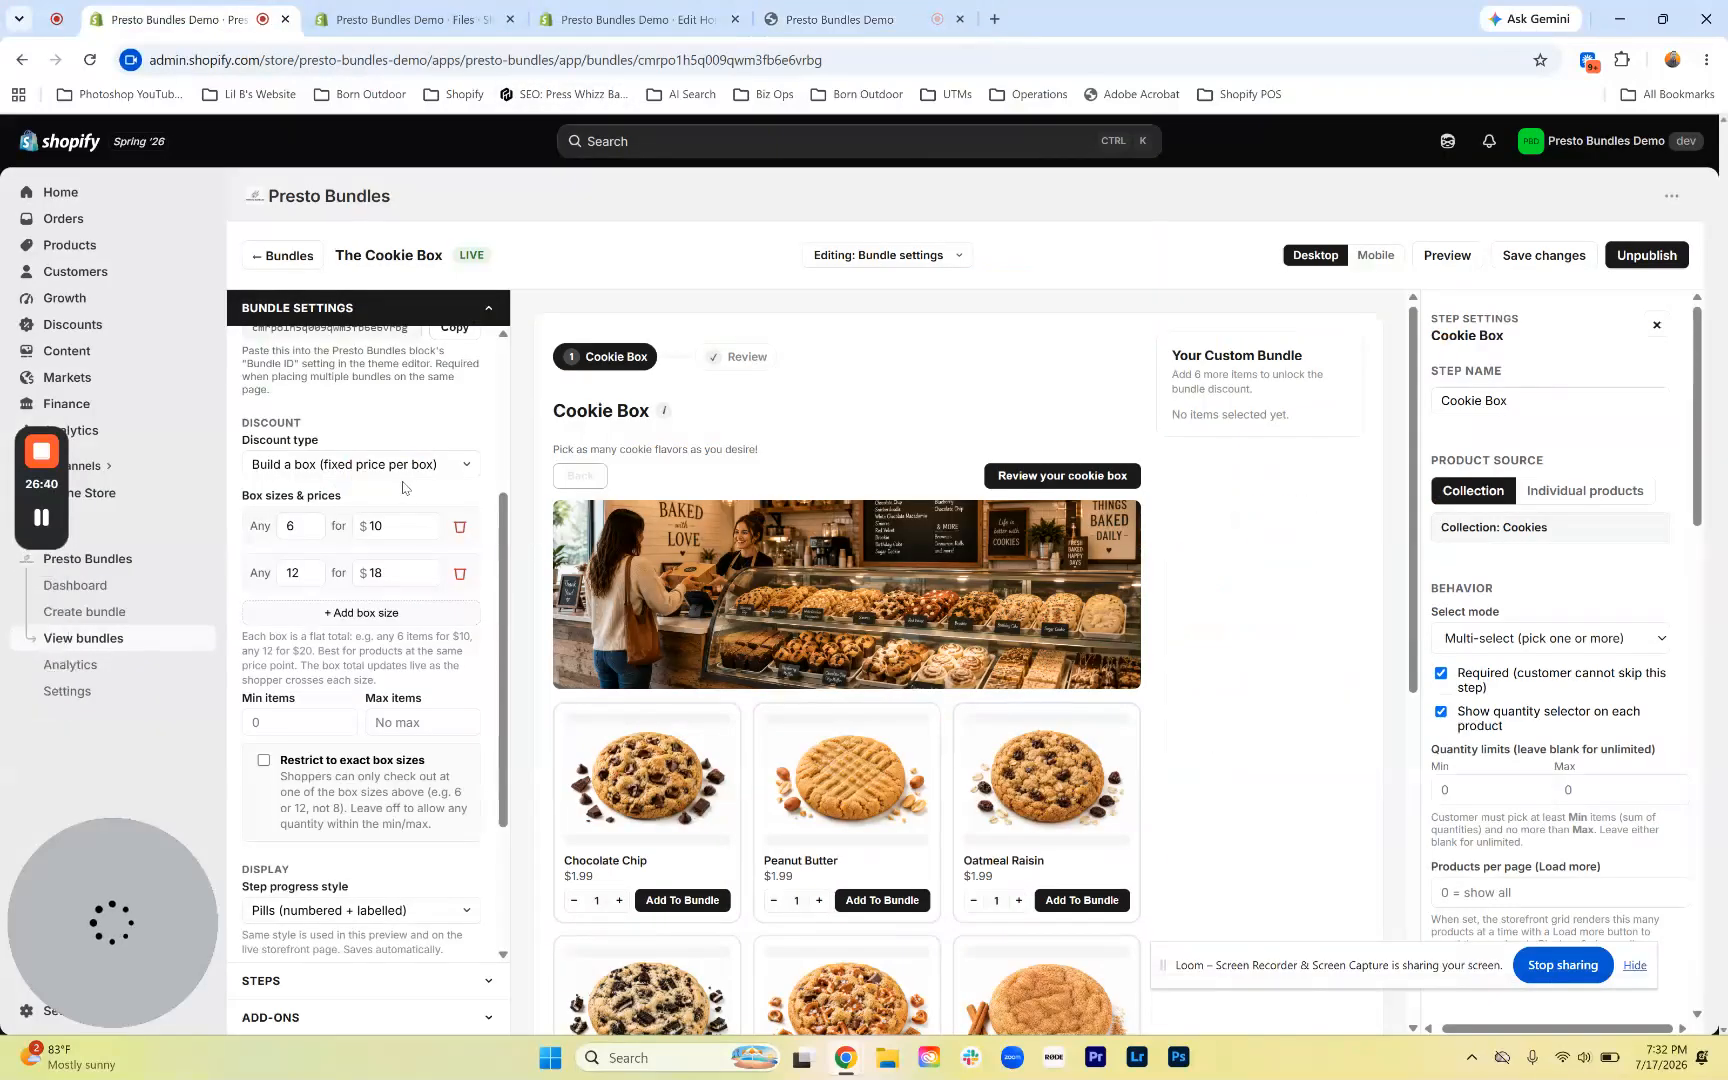
{"action": "left_click", "coordinate": [264, 761]}
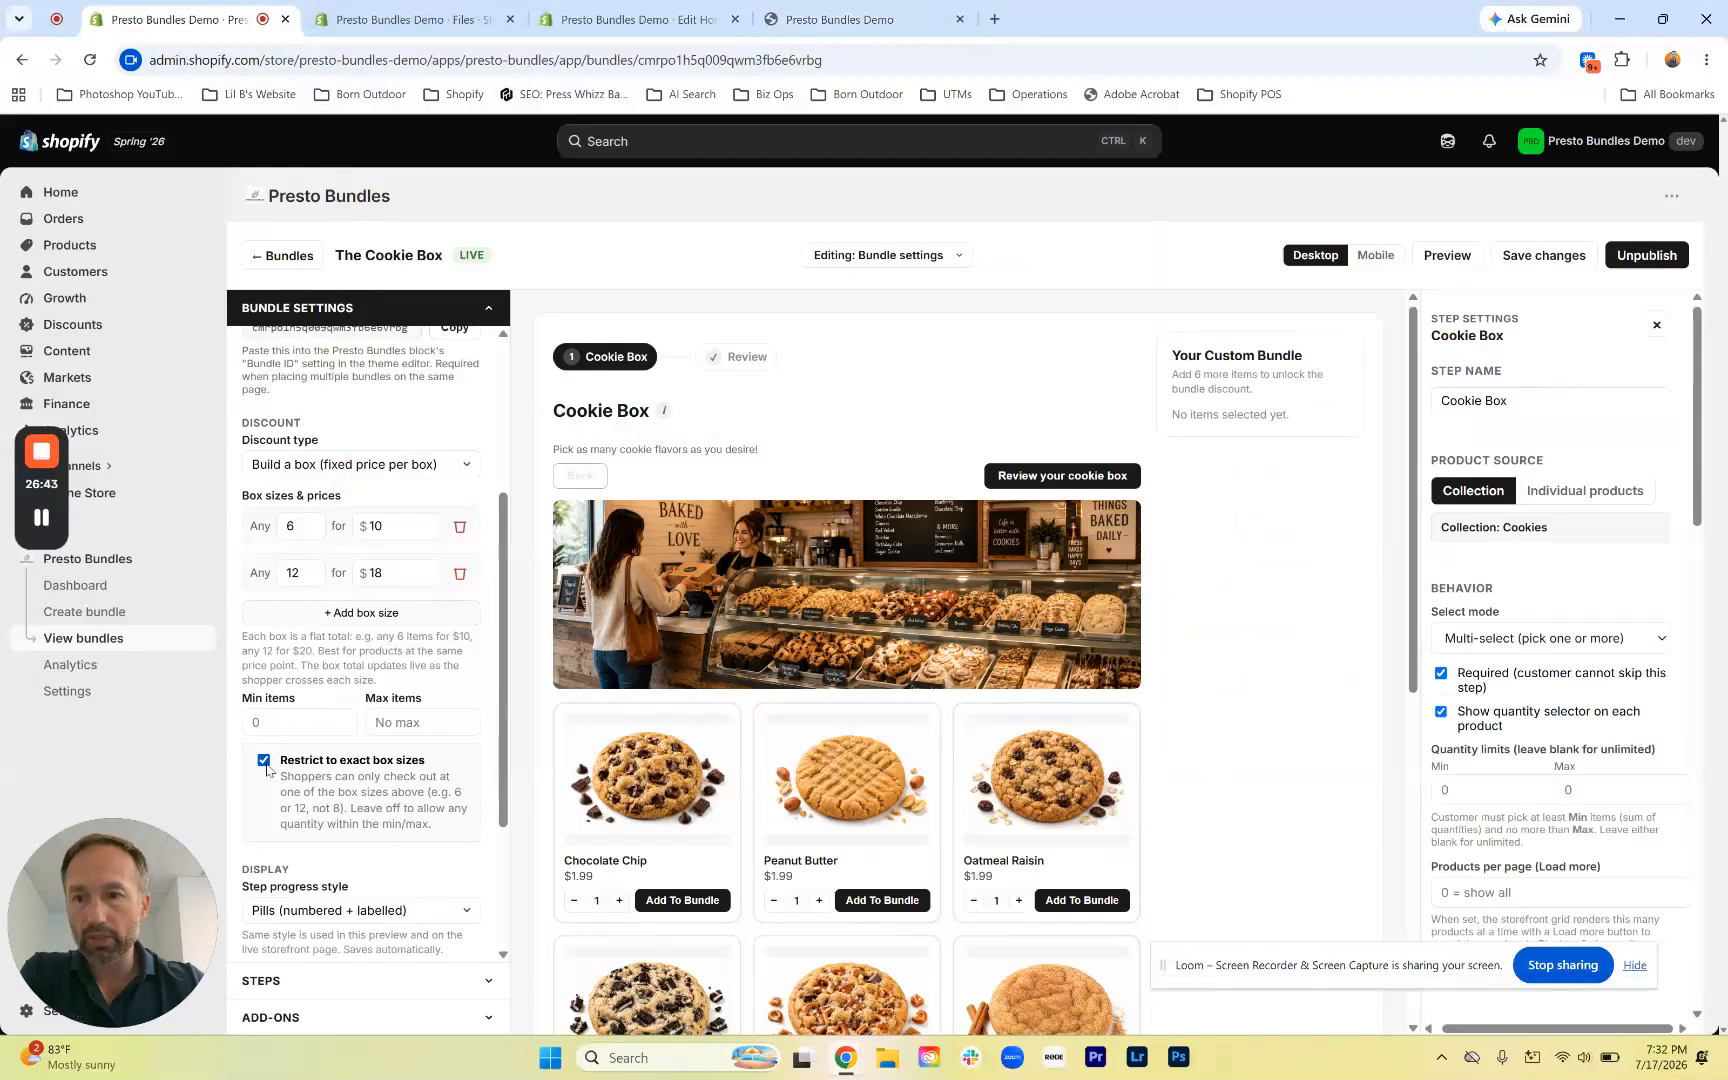
{"action": "left_click", "coordinate": [1516, 256]}
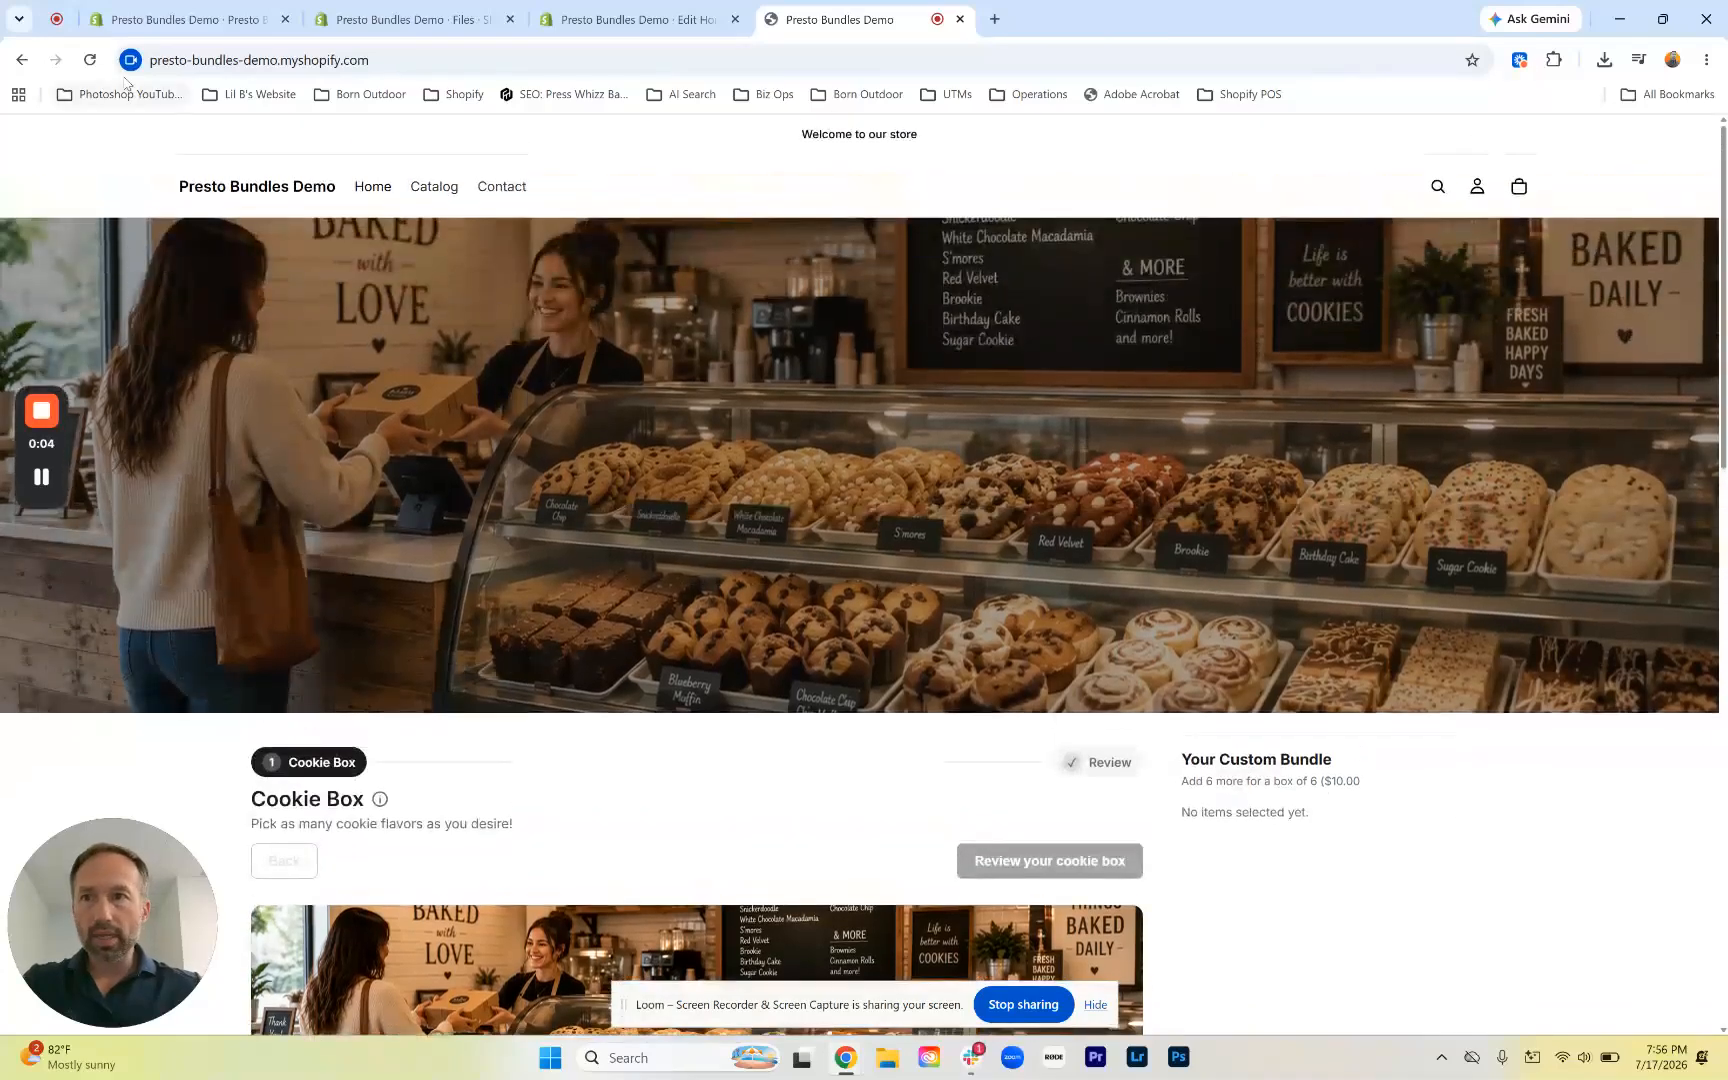
Reload the live storefront, add one Oatmeal Raisin cookie to the bundle, and check the box-size requirement for reviewing it
{"action": "left_click", "coordinate": [89, 60]}
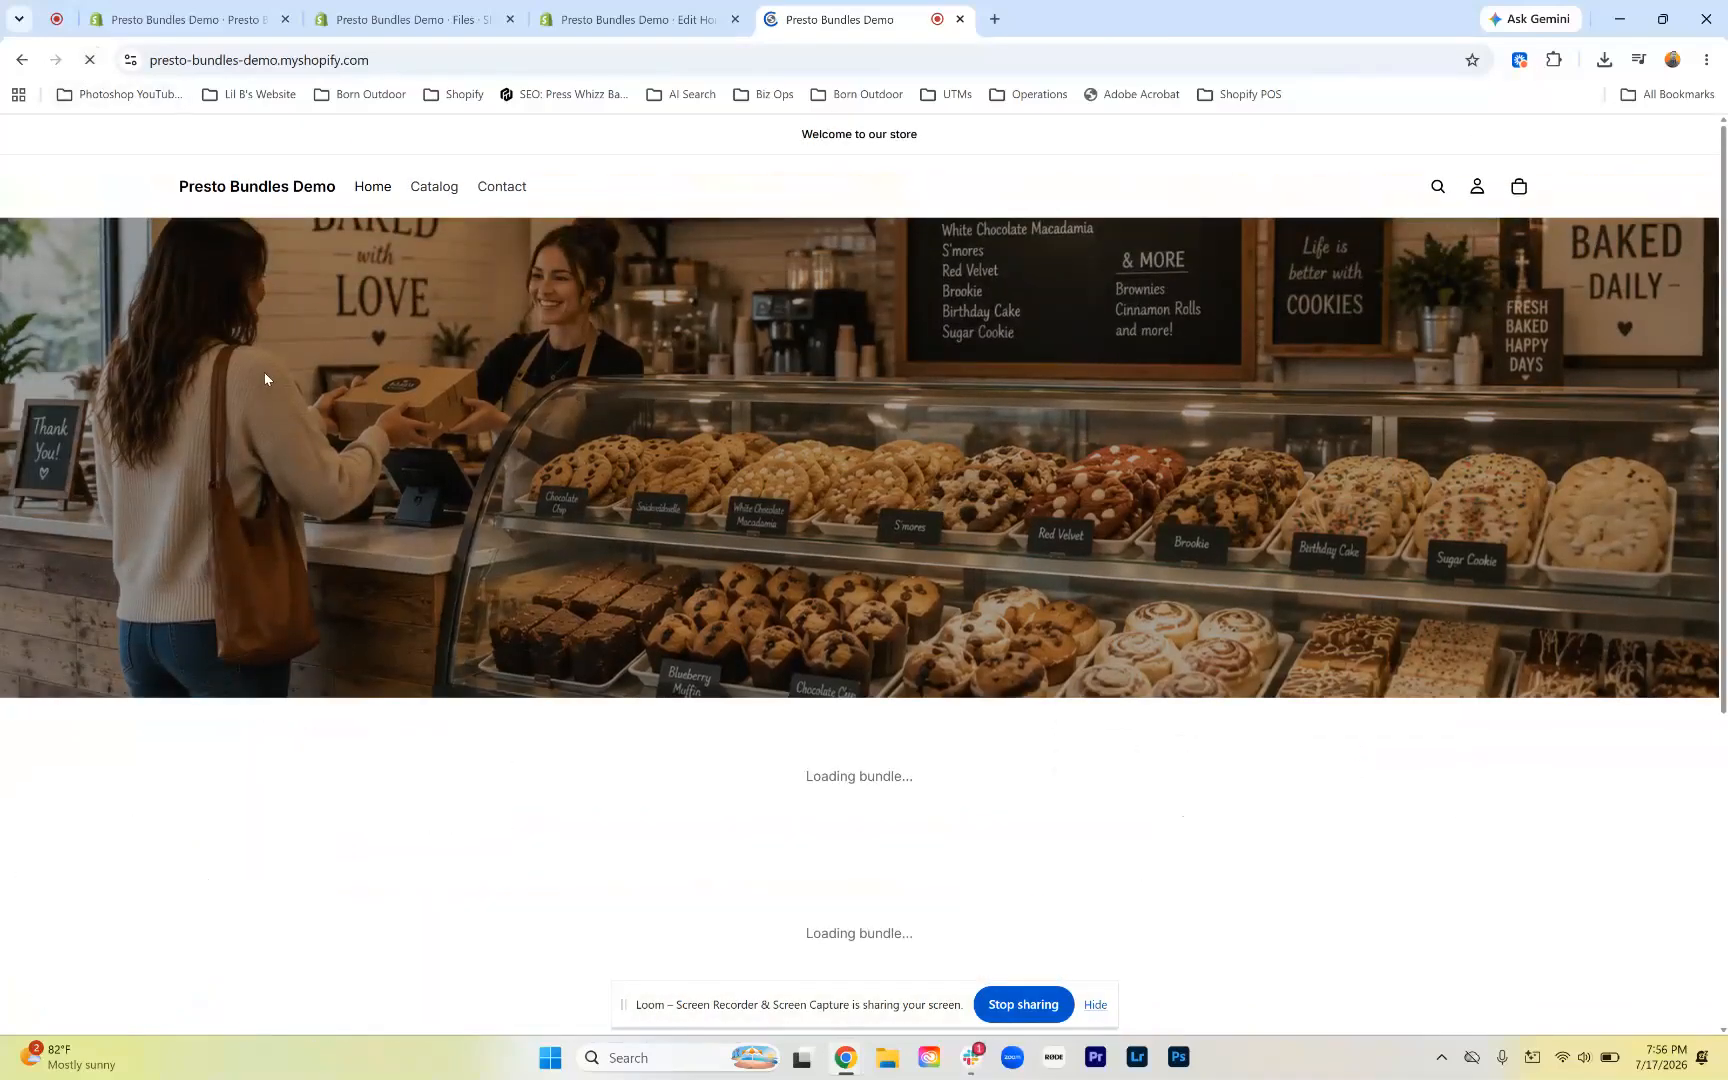
{"action": "scroll", "coordinate": [826, 568], "scroll_direction": "down", "scroll_amount": 5}
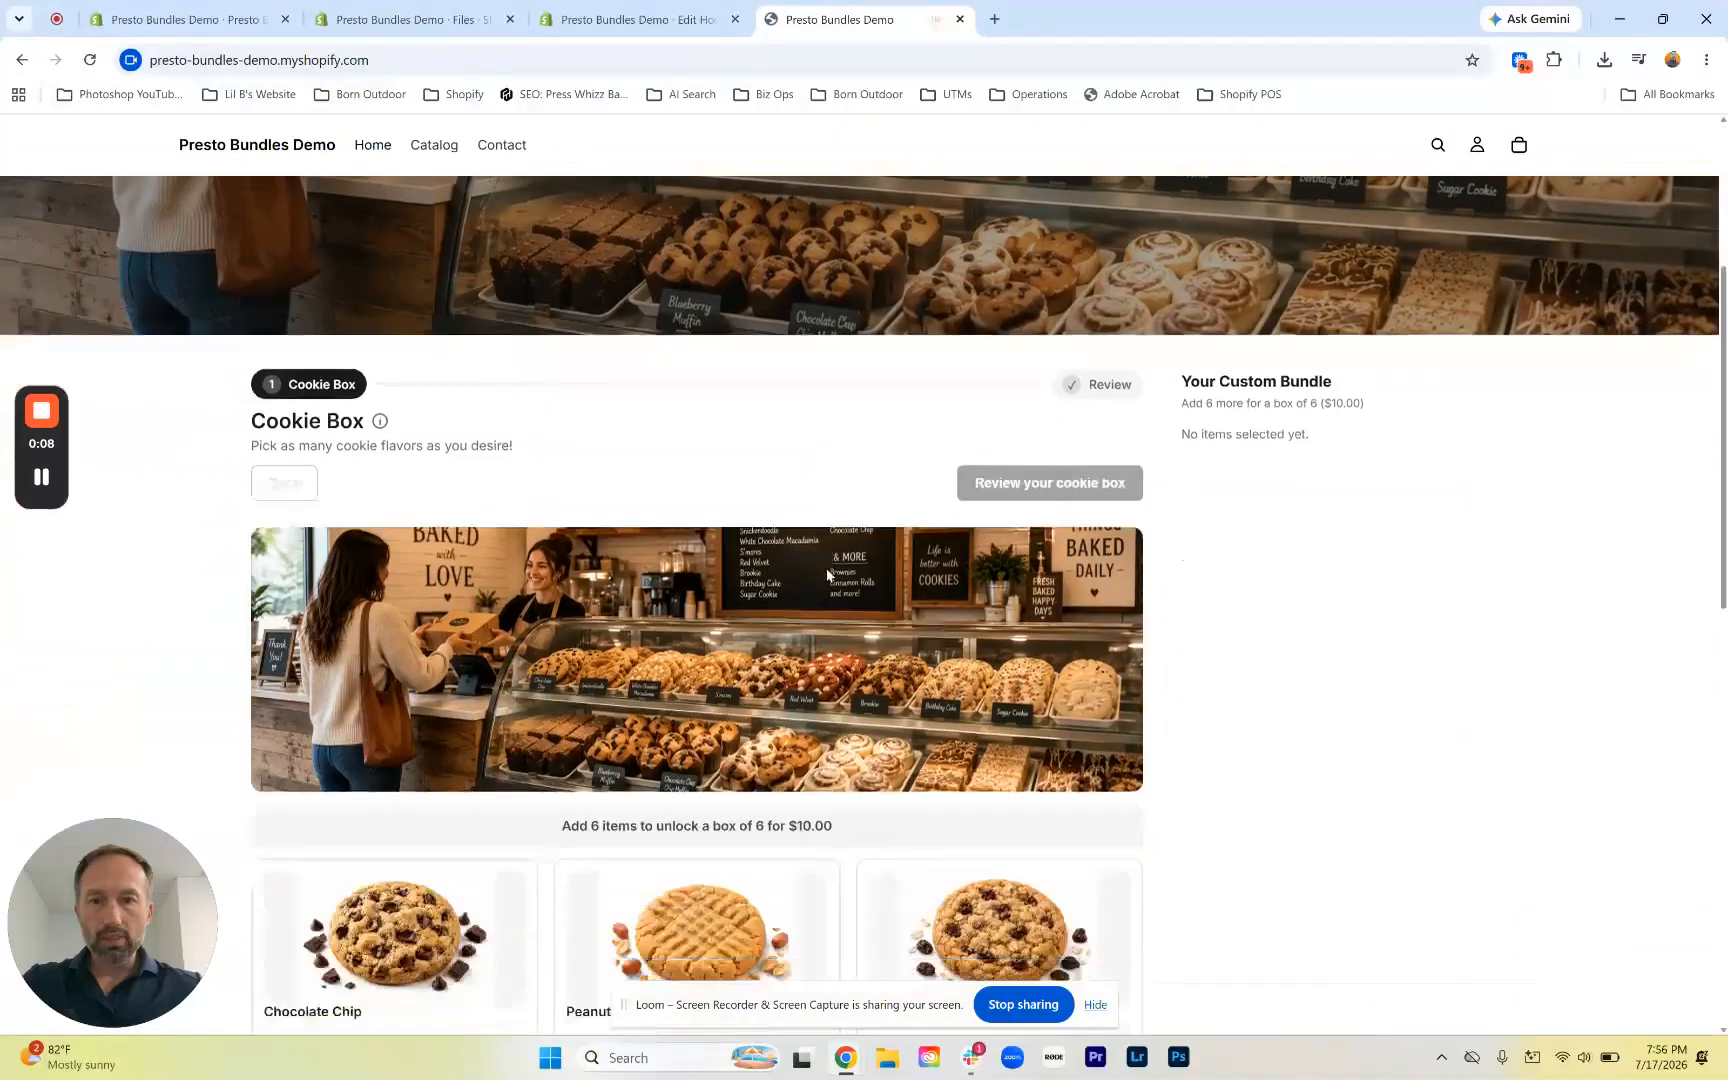
{"action": "left_click", "coordinate": [1014, 895]}
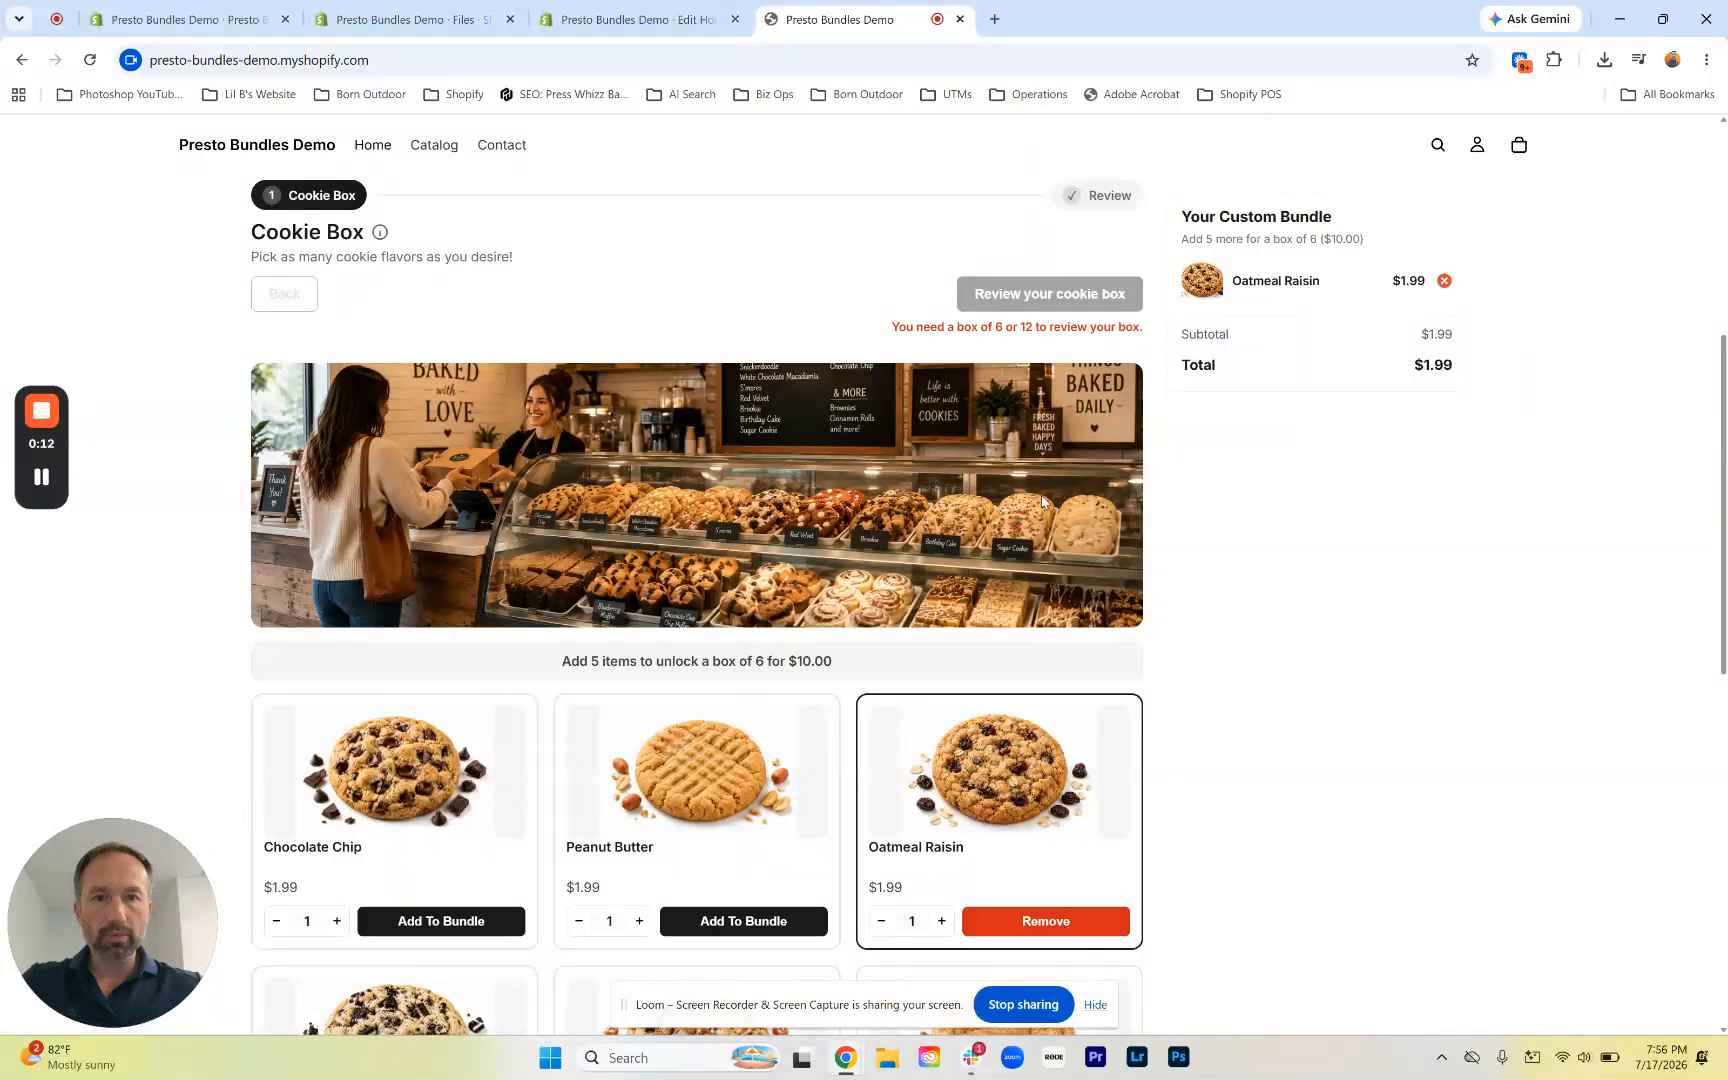
{"action": "left_click_drag", "start_coordinate": [906, 330], "coordinate": [1070, 333]}
{"action": "left_click", "coordinate": [1090, 341]}
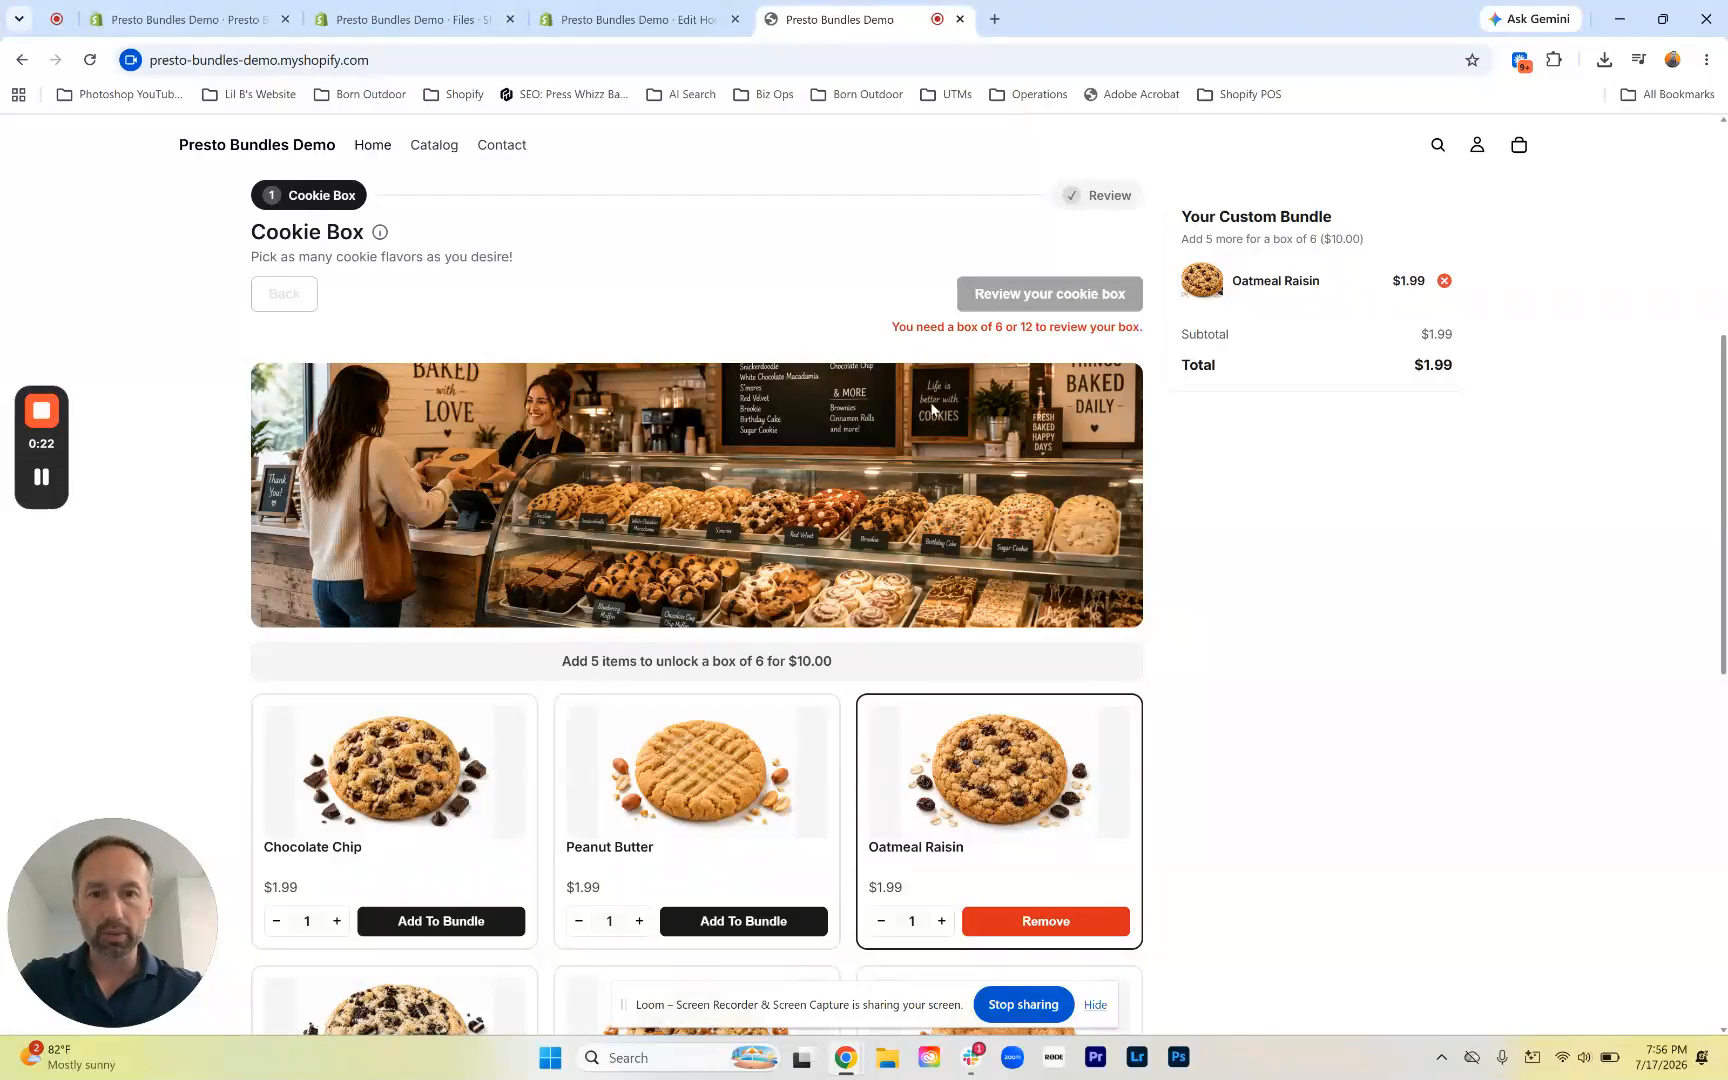
Add one Peanut Butter, Chocolate Chip, Cookies and Cream, and Salted Caramel and Pretzel cookie, and check the box-of-six progress messages
{"action": "left_click", "coordinate": [766, 921]}
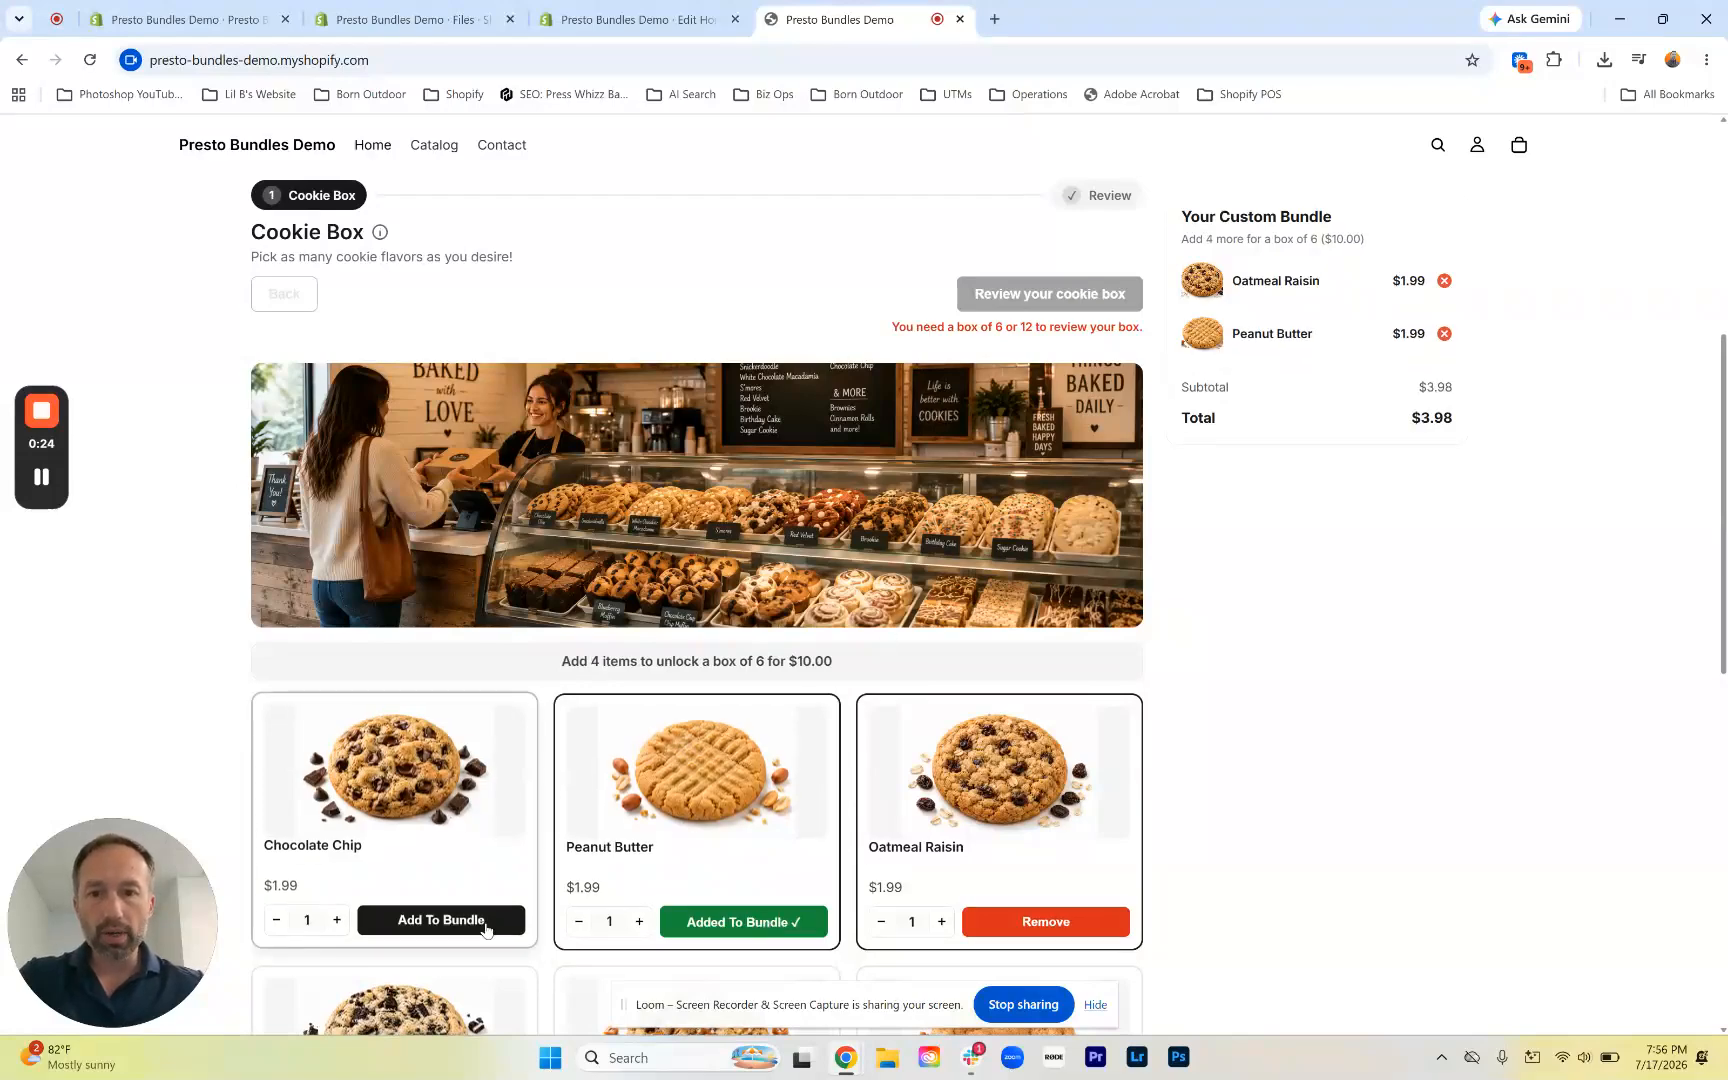
{"action": "left_click", "coordinate": [485, 920]}
{"action": "scroll", "coordinate": [485, 920], "scroll_direction": "down", "scroll_amount": 3}
{"action": "left_click", "coordinate": [467, 910]}
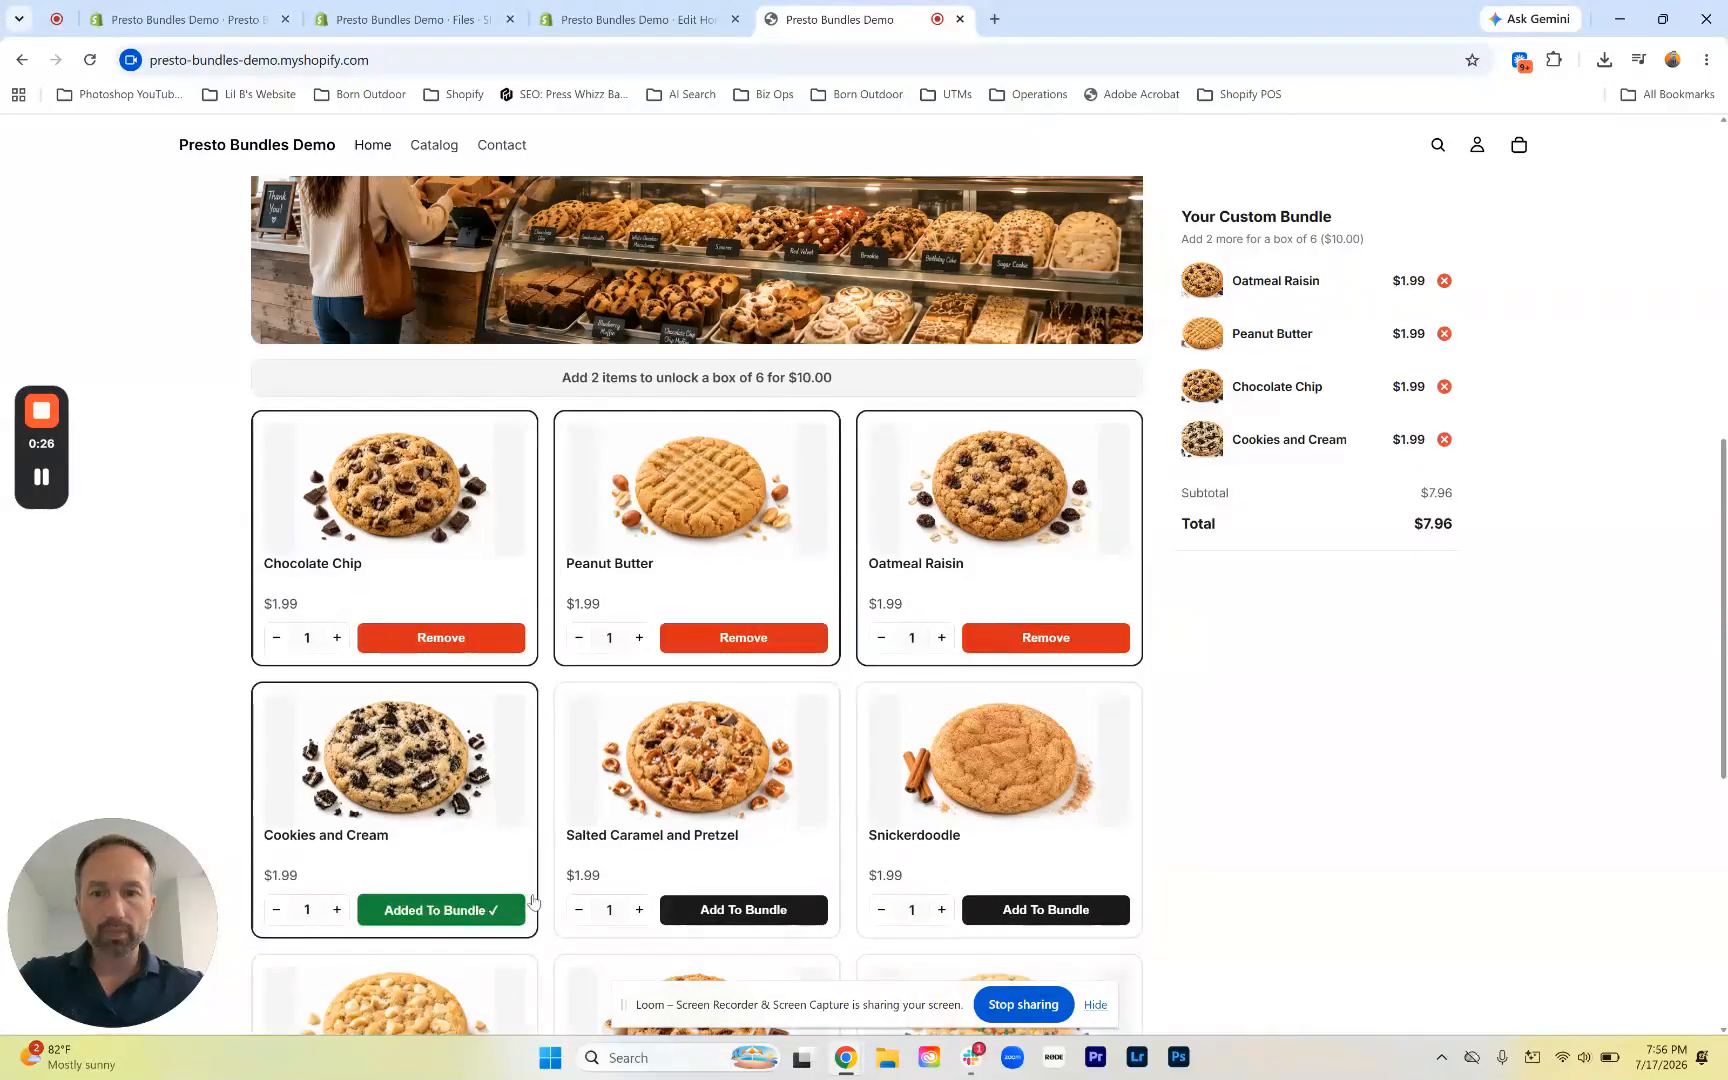
{"action": "left_click", "coordinate": [760, 910]}
{"action": "scroll", "coordinate": [1018, 643], "scroll_direction": "up", "scroll_amount": 2}
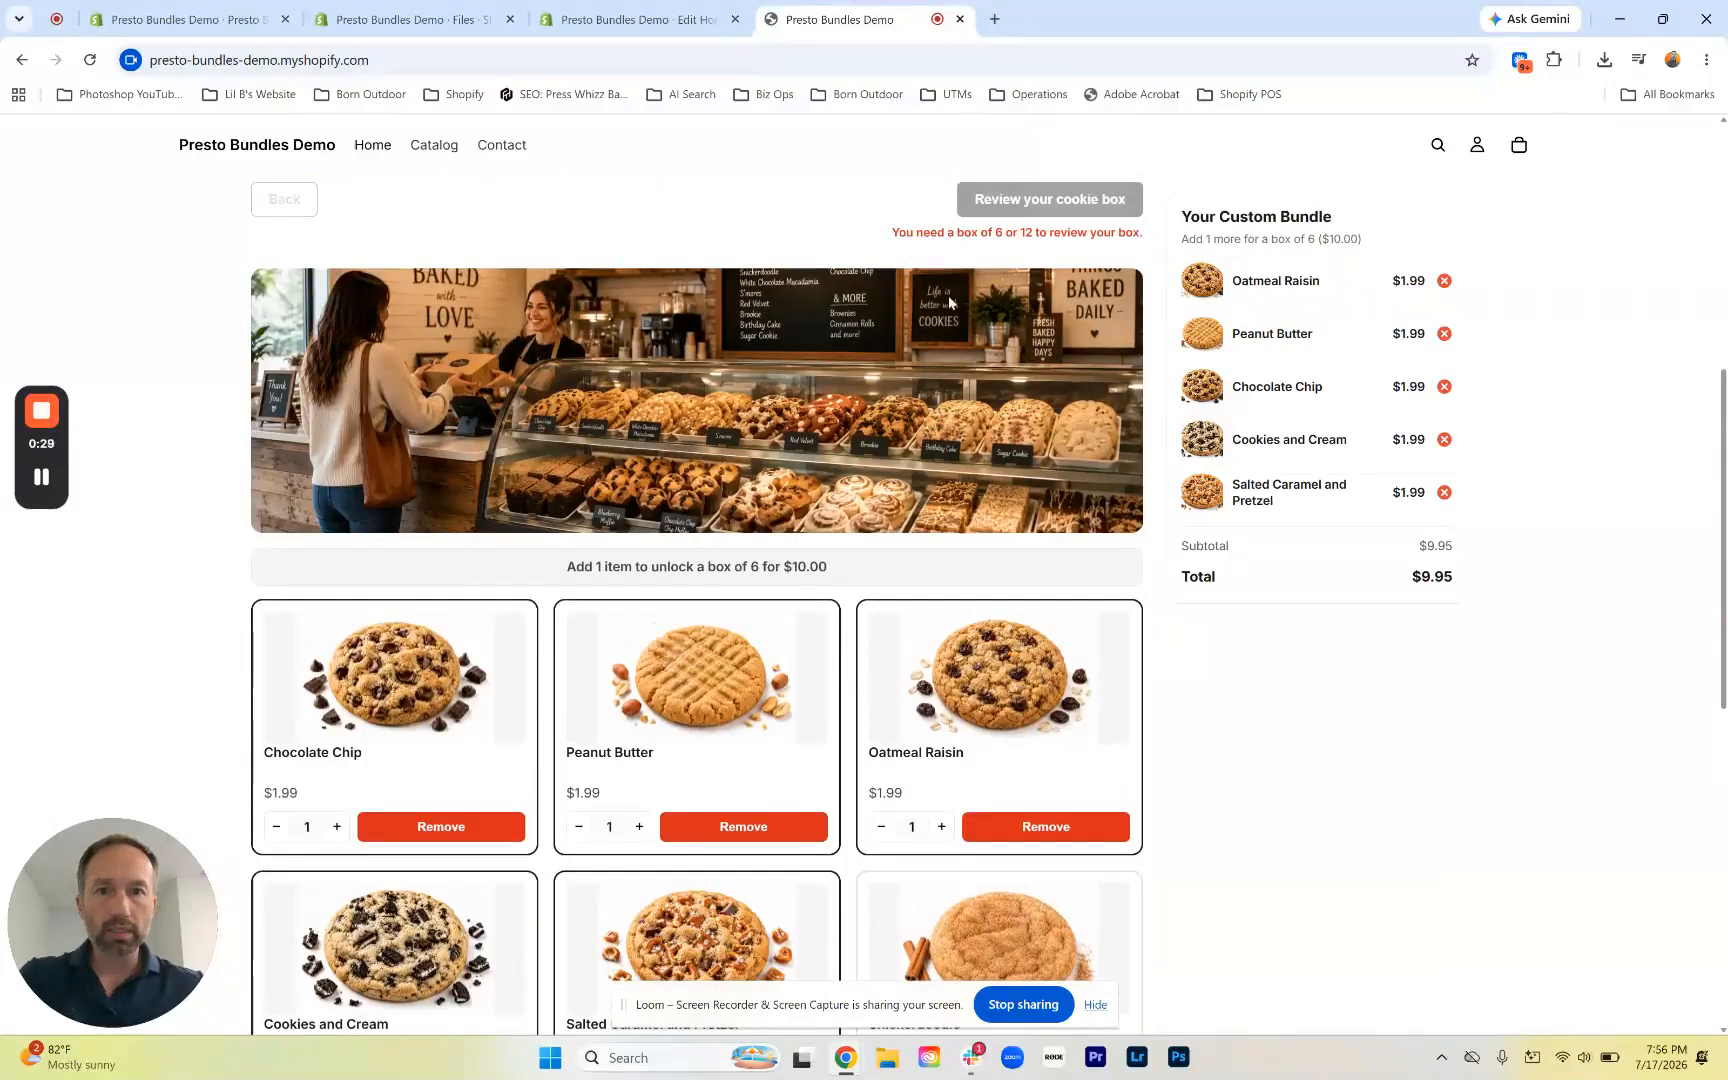
{"action": "left_click_drag", "start_coordinate": [594, 568], "coordinate": [826, 570]}
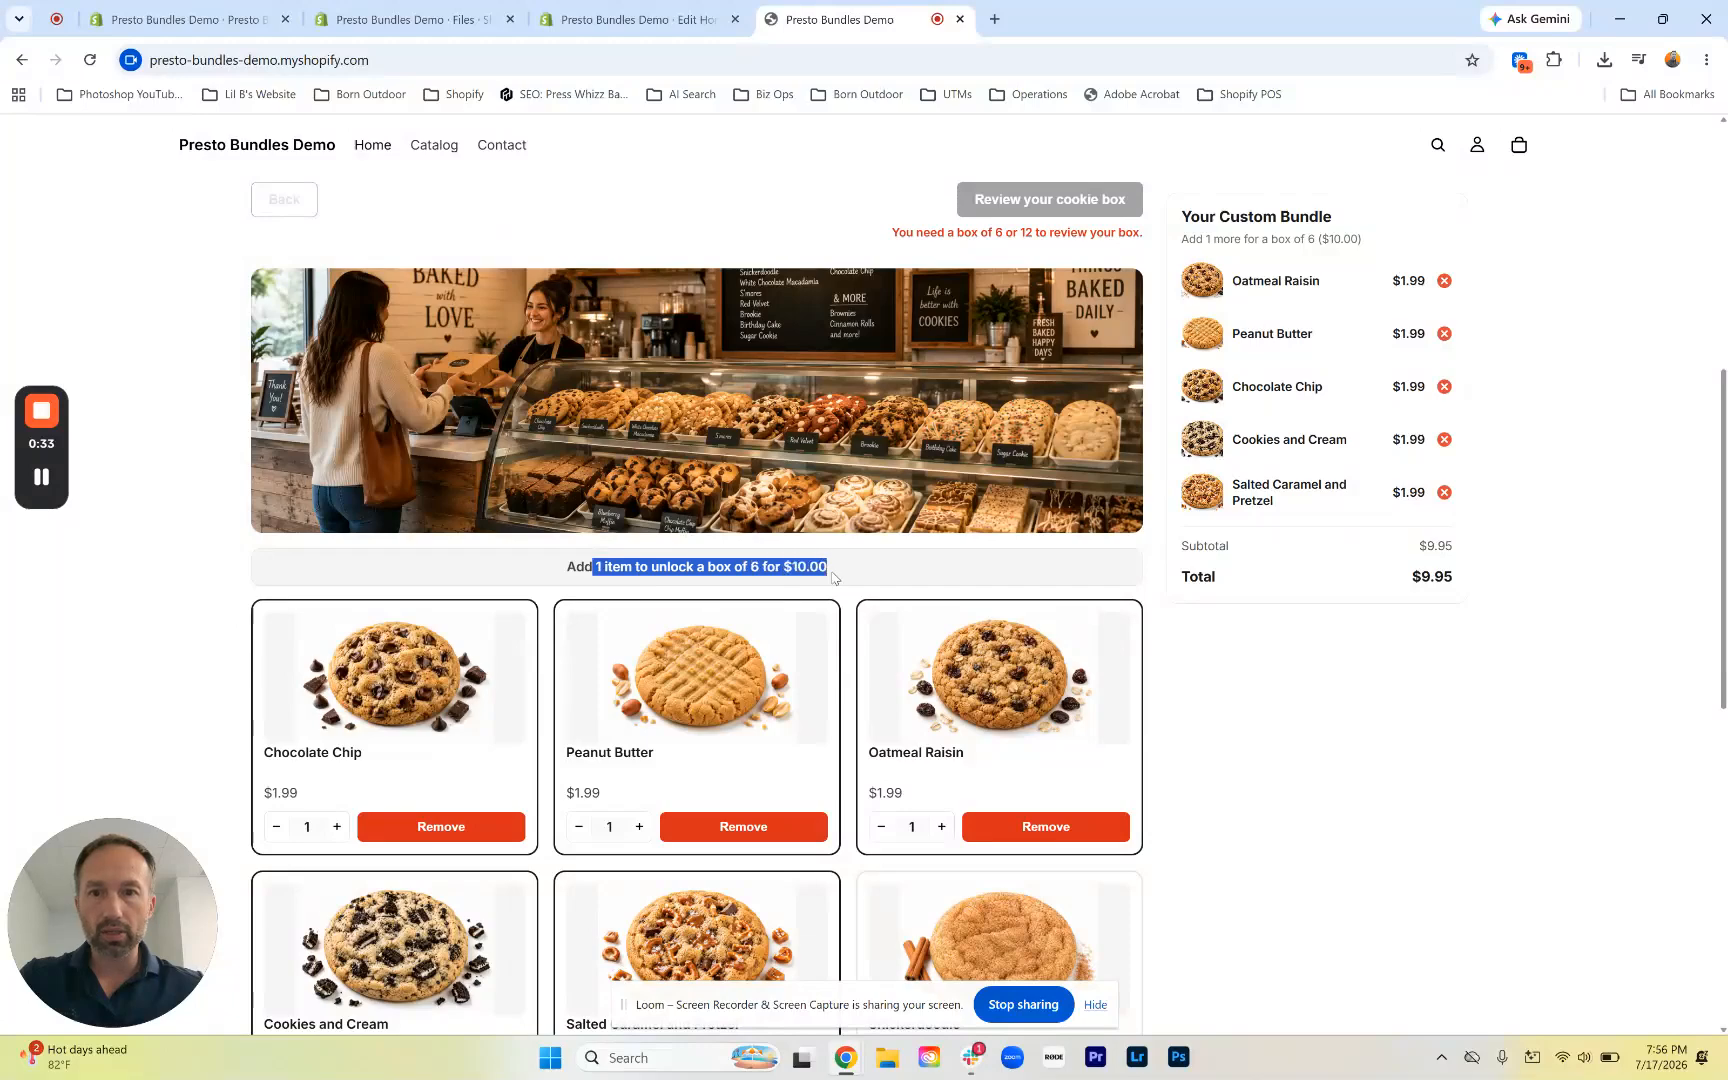
{"action": "left_click", "coordinate": [786, 567]}
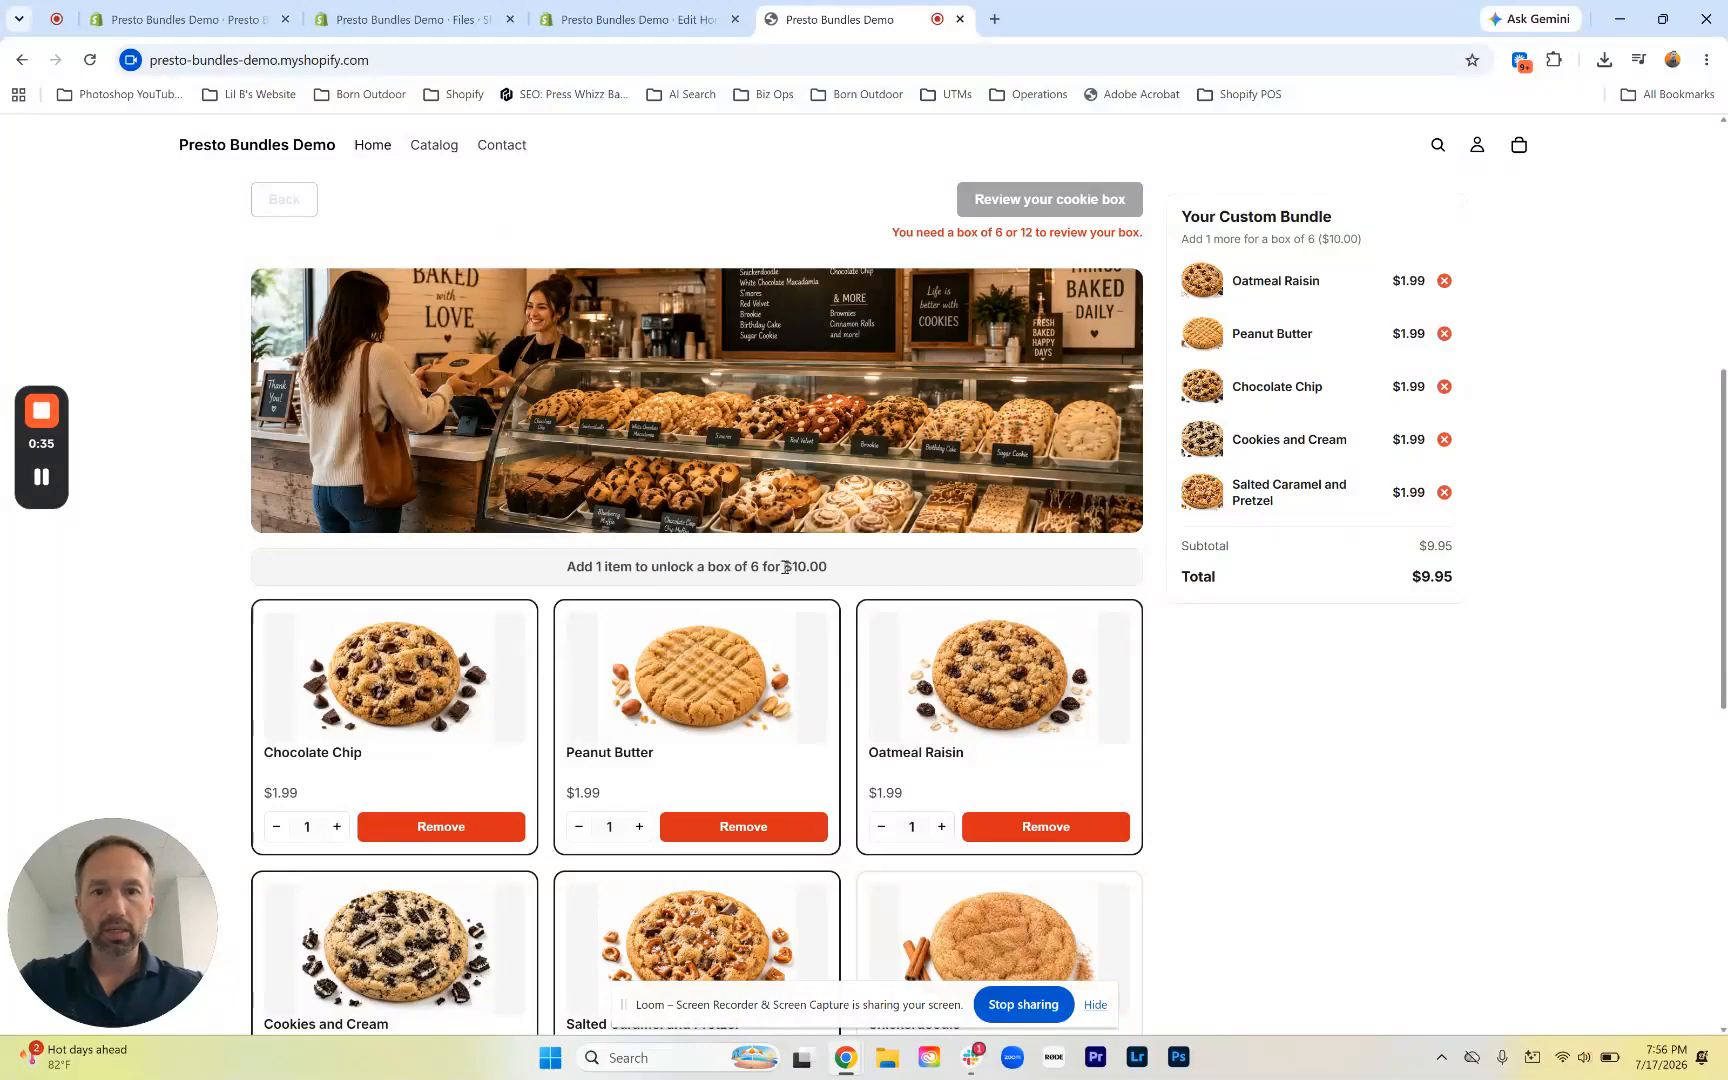
{"action": "left_click_drag", "start_coordinate": [1180, 238], "coordinate": [1369, 244]}
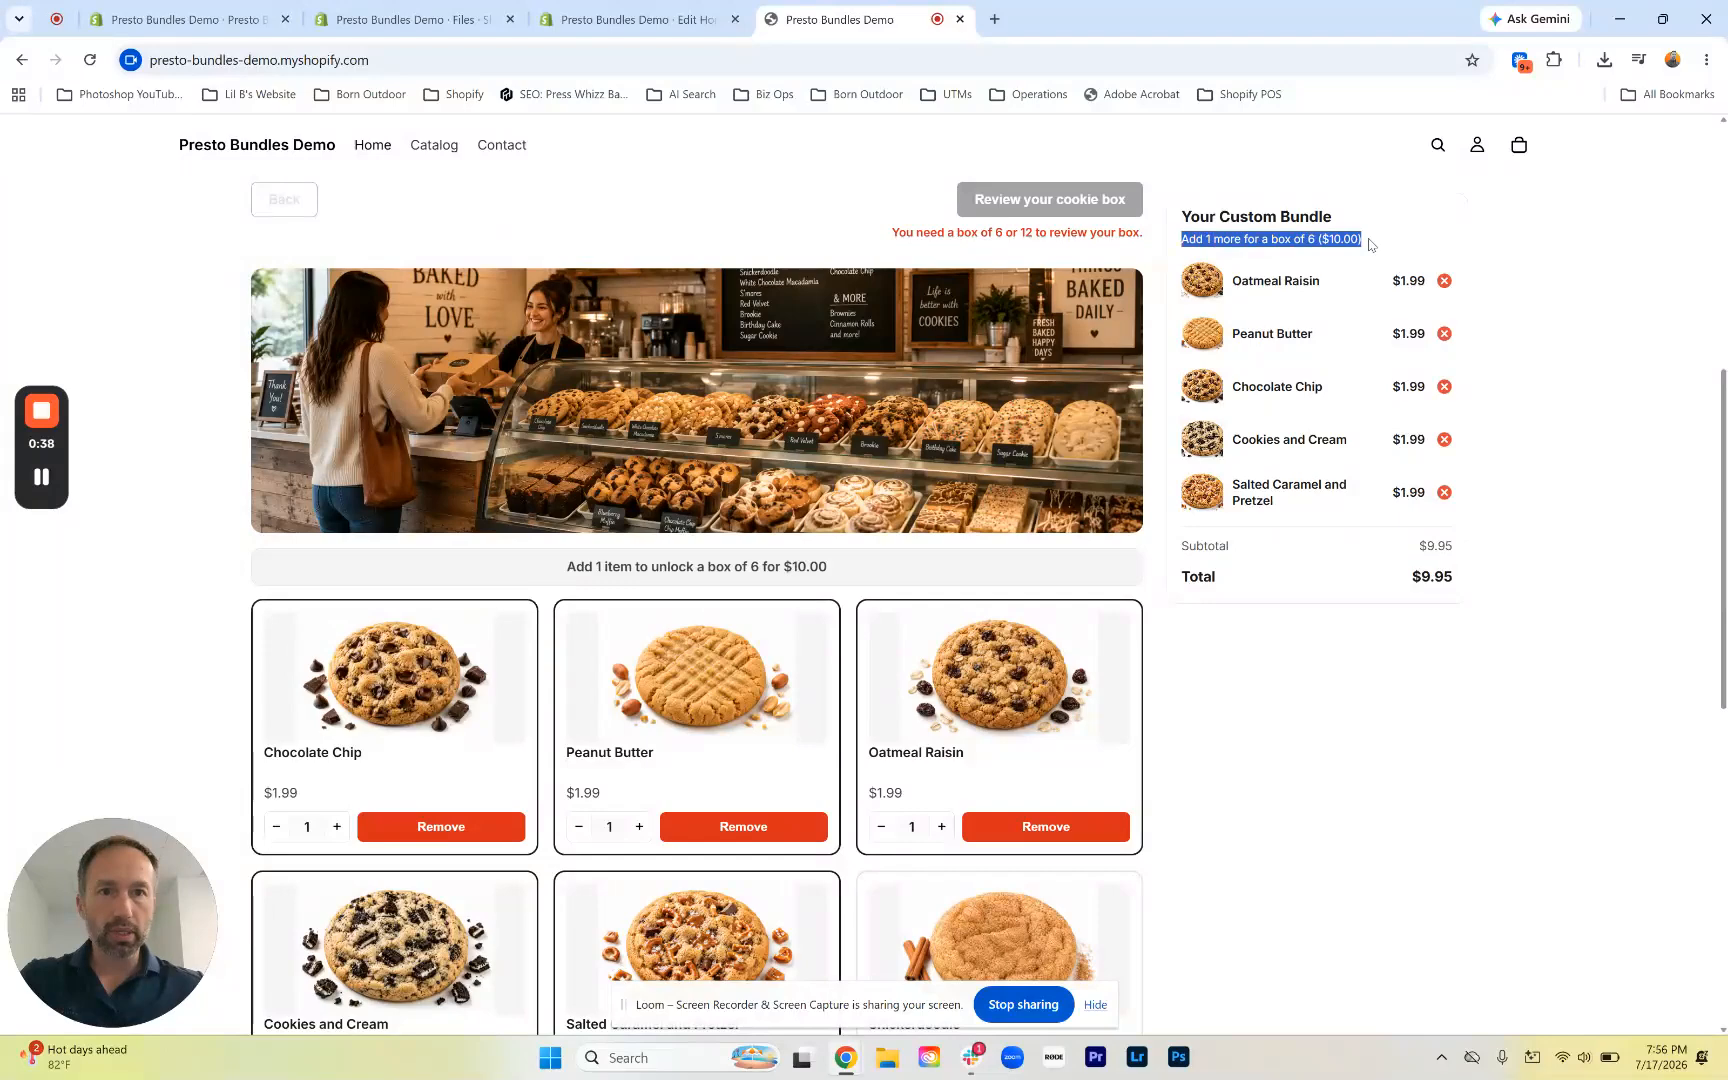
Test the review restriction by switching the Oatmeal Raisin quantity between 2 and 1, leaving it at 2
{"action": "left_click", "coordinate": [941, 827]}
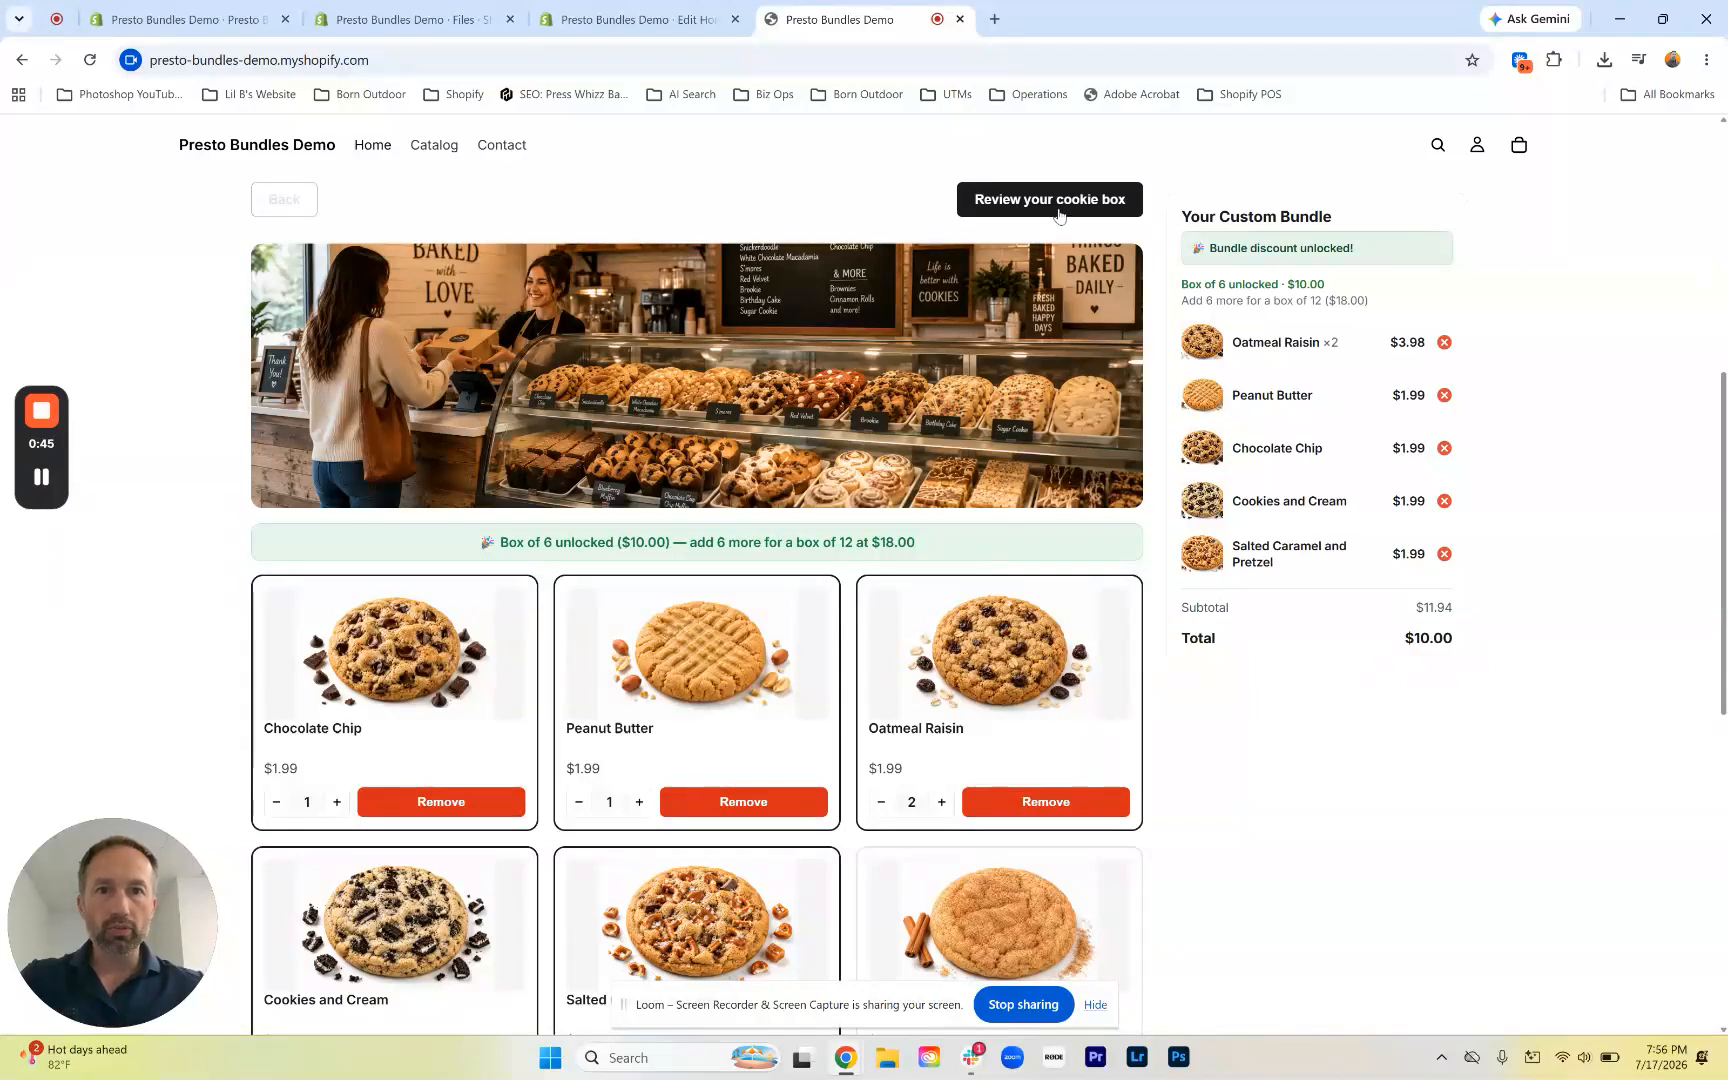
{"action": "left_click", "coordinate": [878, 803]}
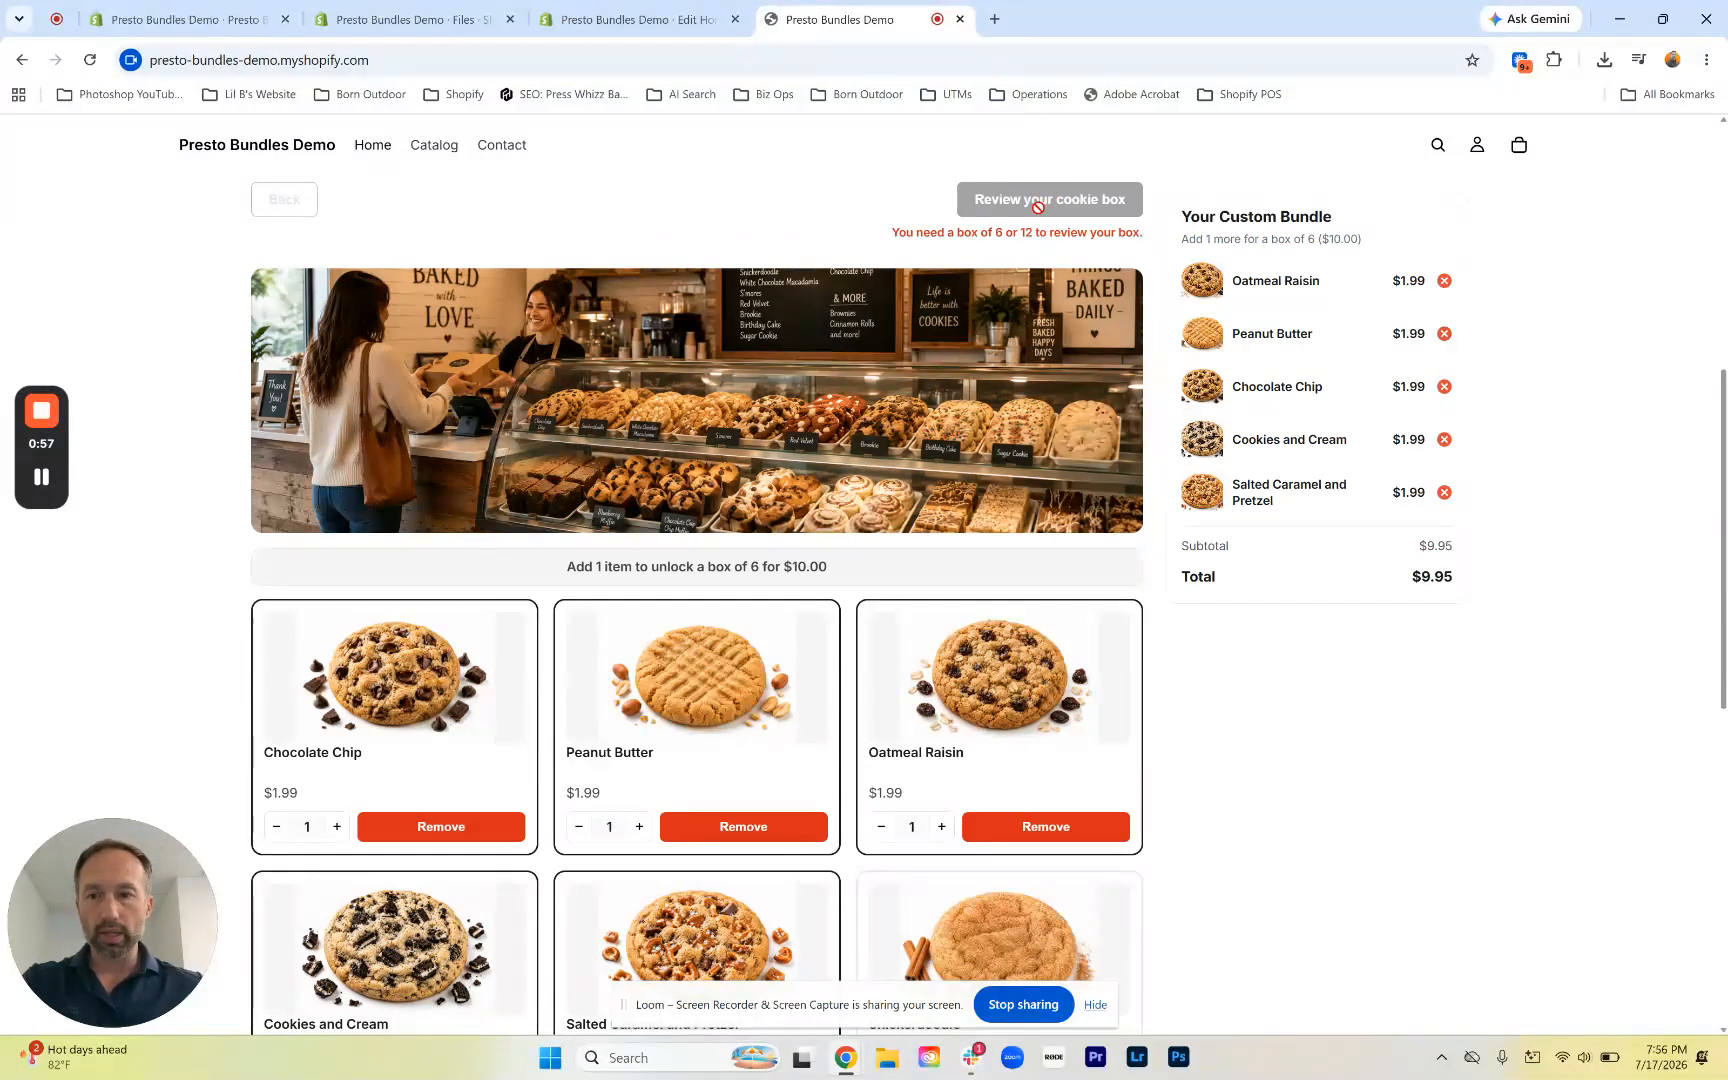
{"action": "left_click", "coordinate": [941, 829]}
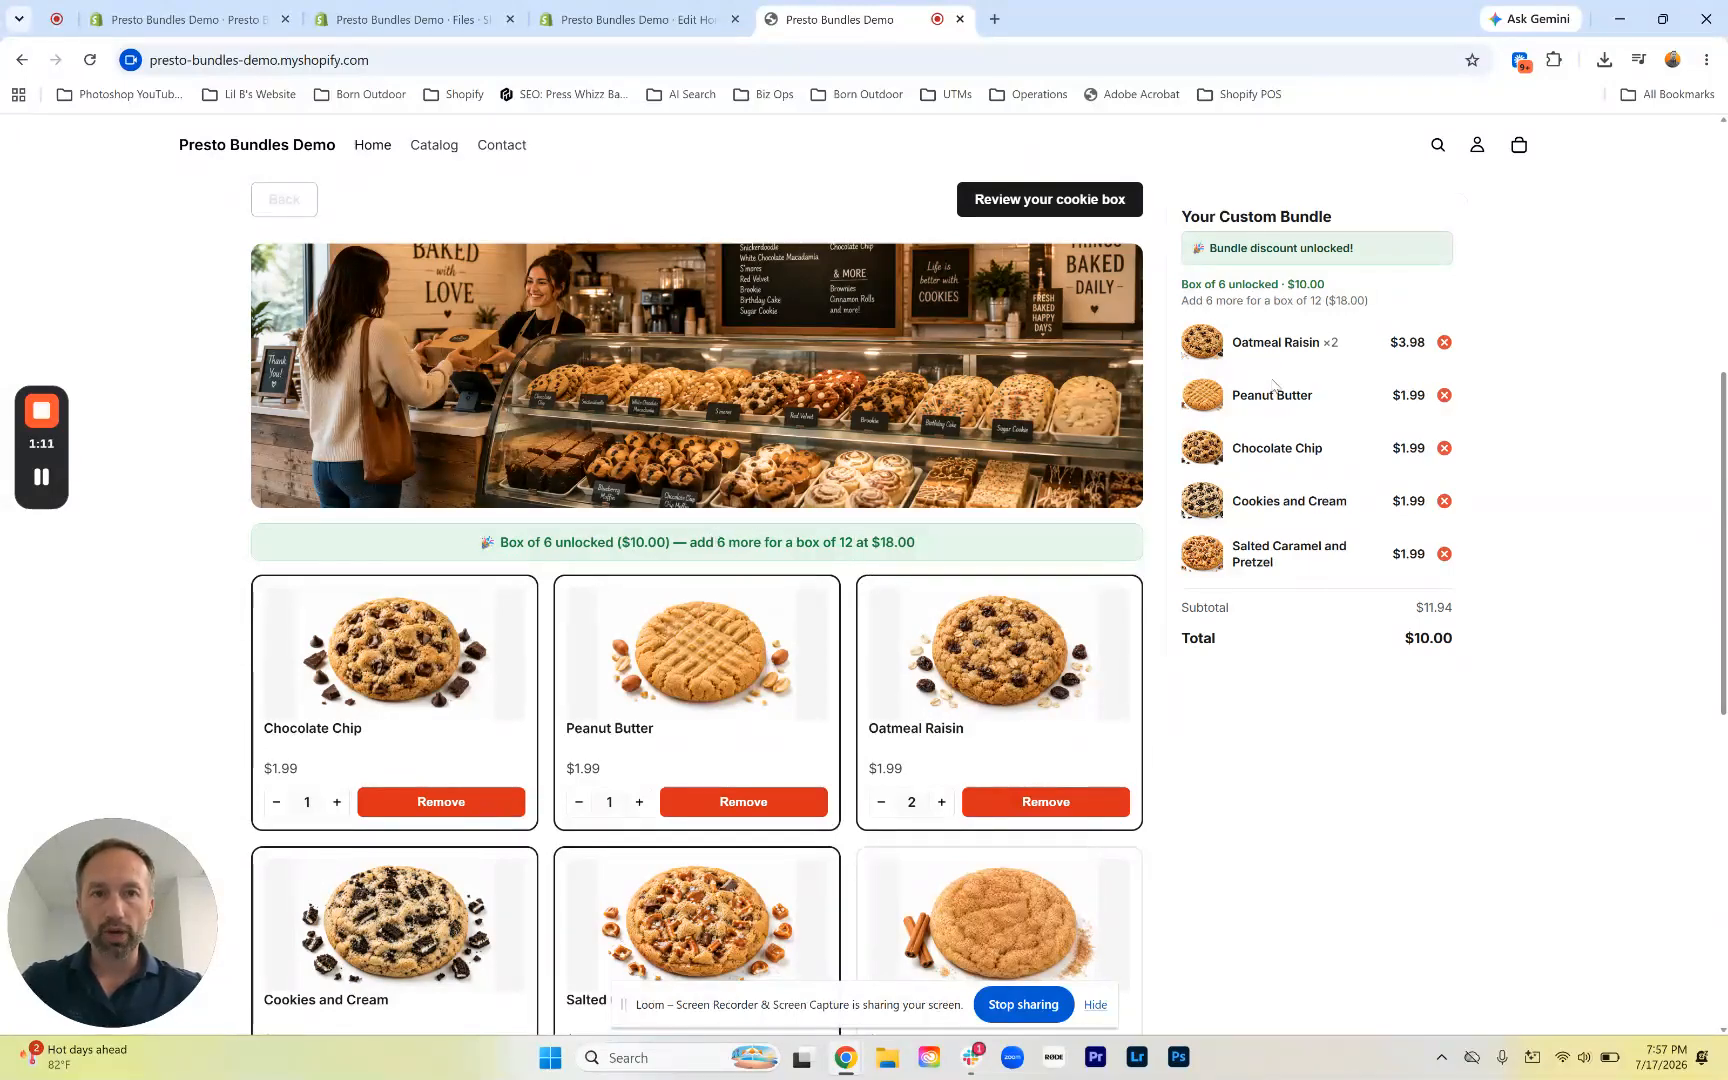
Add one S'mores and one Chocolate Macadamia cookie to the bundle, and check whether the box can be reviewed
{"action": "scroll", "coordinate": [964, 837], "scroll_direction": "down", "scroll_amount": 5}
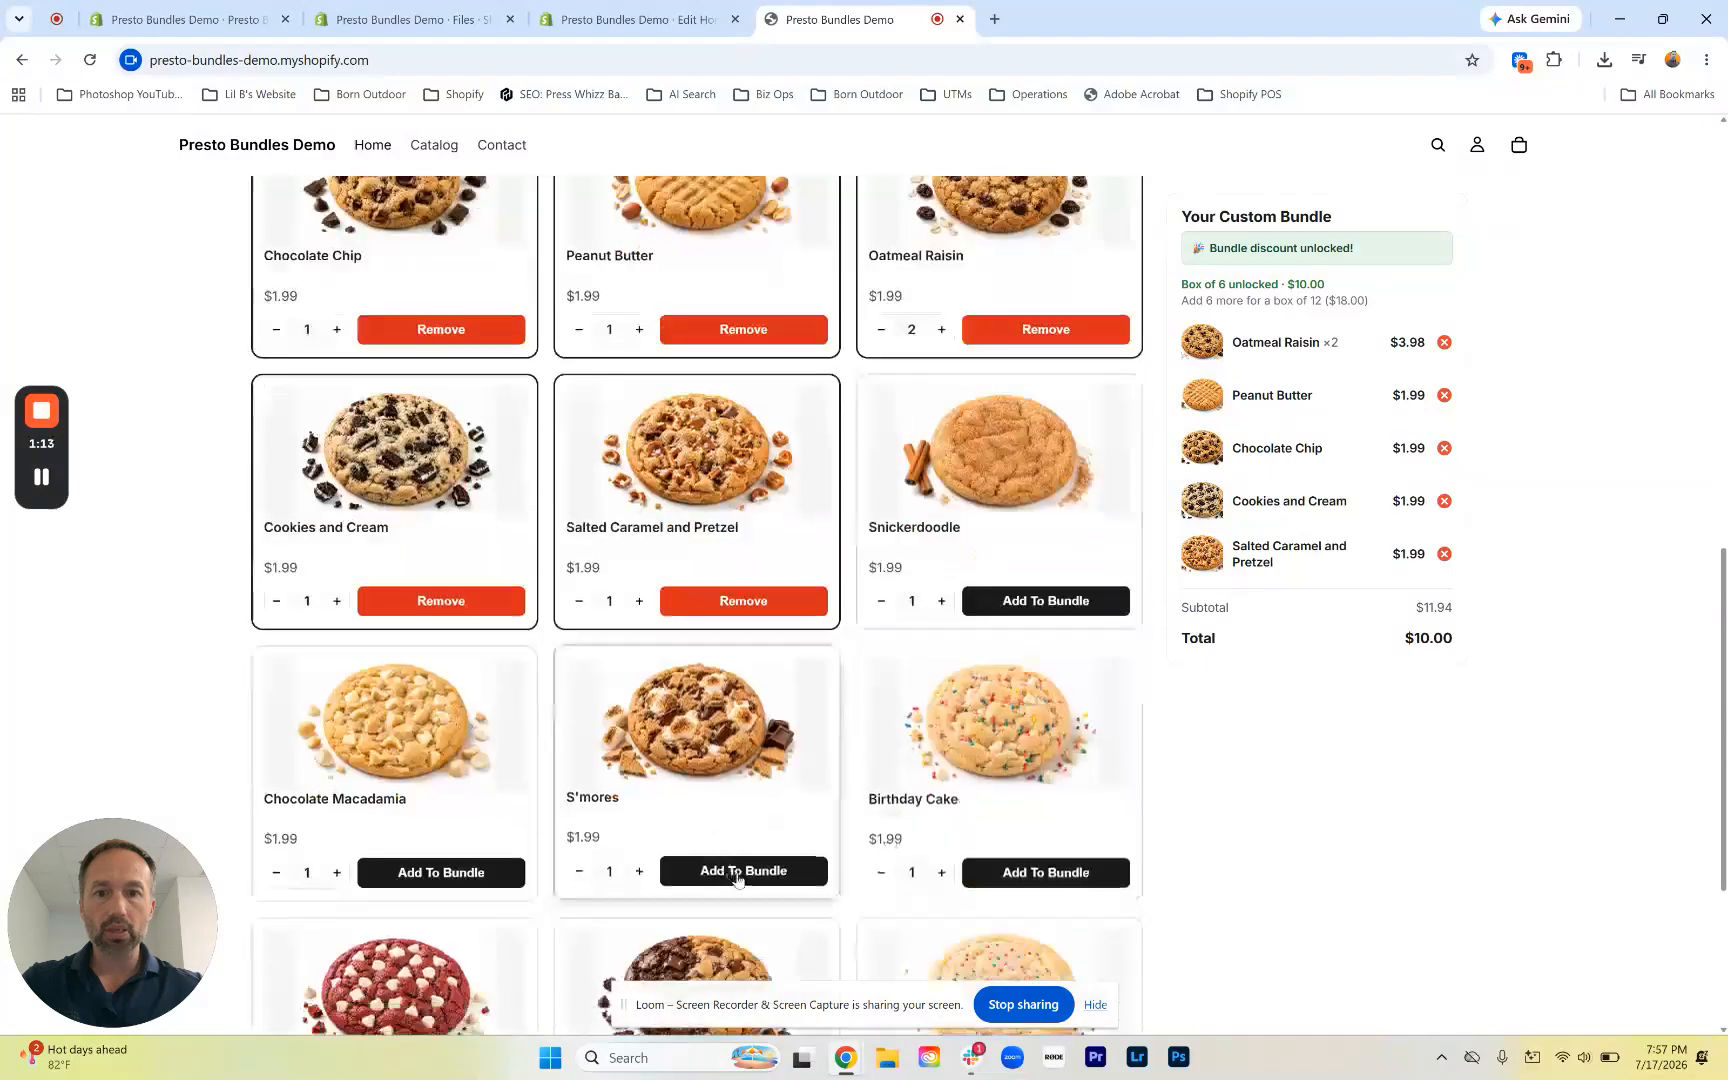
{"action": "left_click", "coordinate": [738, 871]}
{"action": "left_click", "coordinate": [450, 898]}
{"action": "scroll", "coordinate": [950, 752], "scroll_direction": "up", "scroll_amount": 3}
{"action": "scroll", "coordinate": [950, 752], "scroll_direction": "up", "scroll_amount": 3}
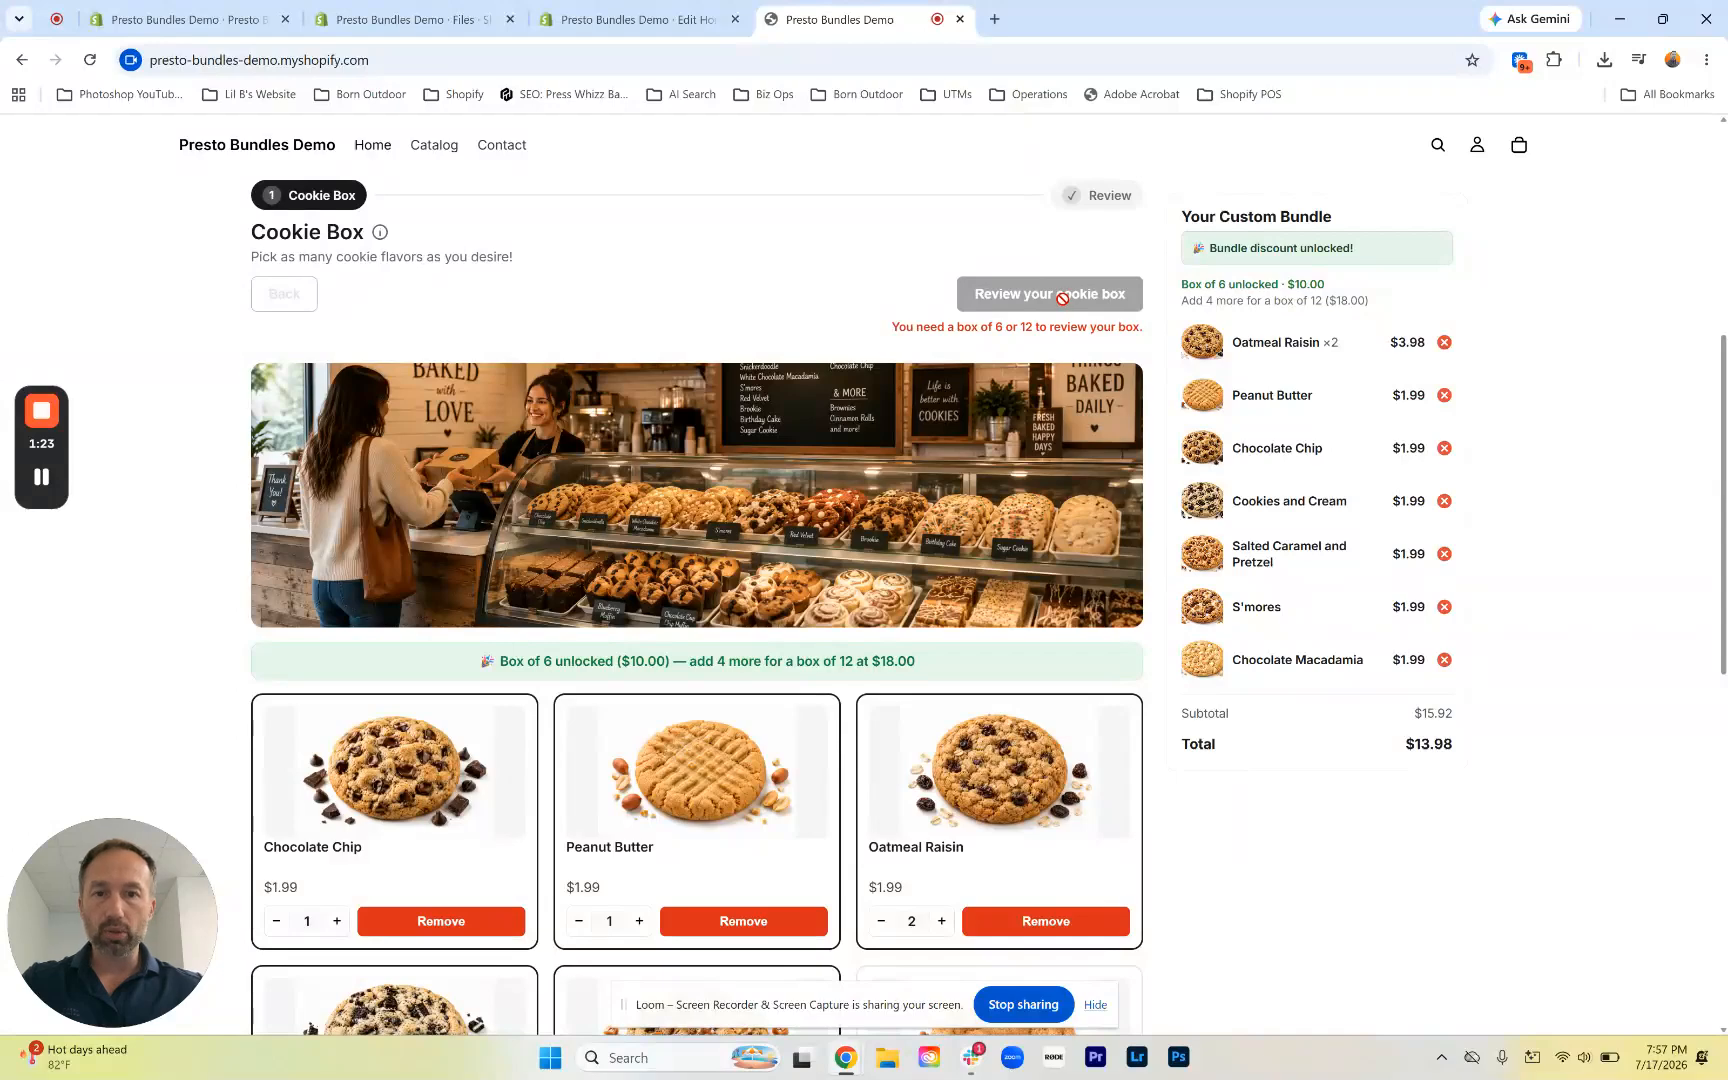
{"action": "scroll", "coordinate": [1062, 298], "scroll_direction": "down", "scroll_amount": 2}
{"action": "scroll", "coordinate": [1290, 693], "scroll_direction": "up", "scroll_amount": 3}
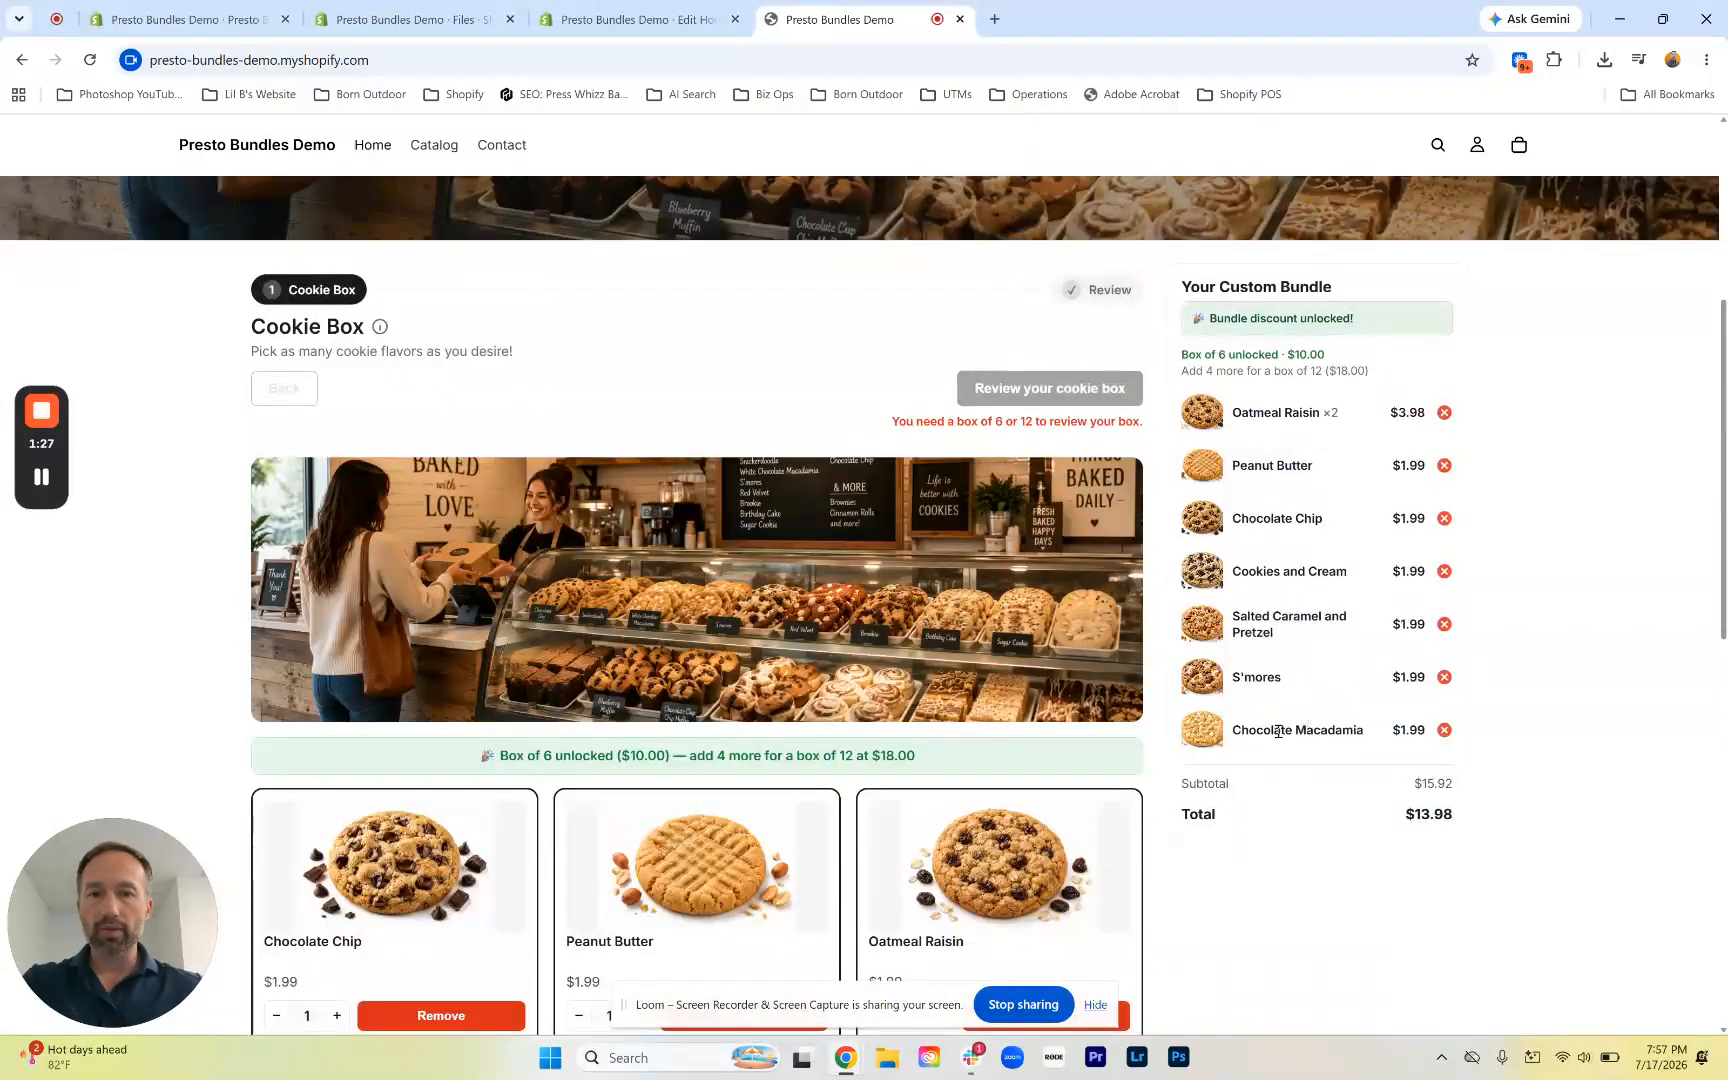
Fill the box of 12 with one Birthday Cake, two Red Velvet and one Sugar Cookie, and check the unlocked price
{"action": "scroll", "coordinate": [1278, 732], "scroll_direction": "down", "scroll_amount": 9}
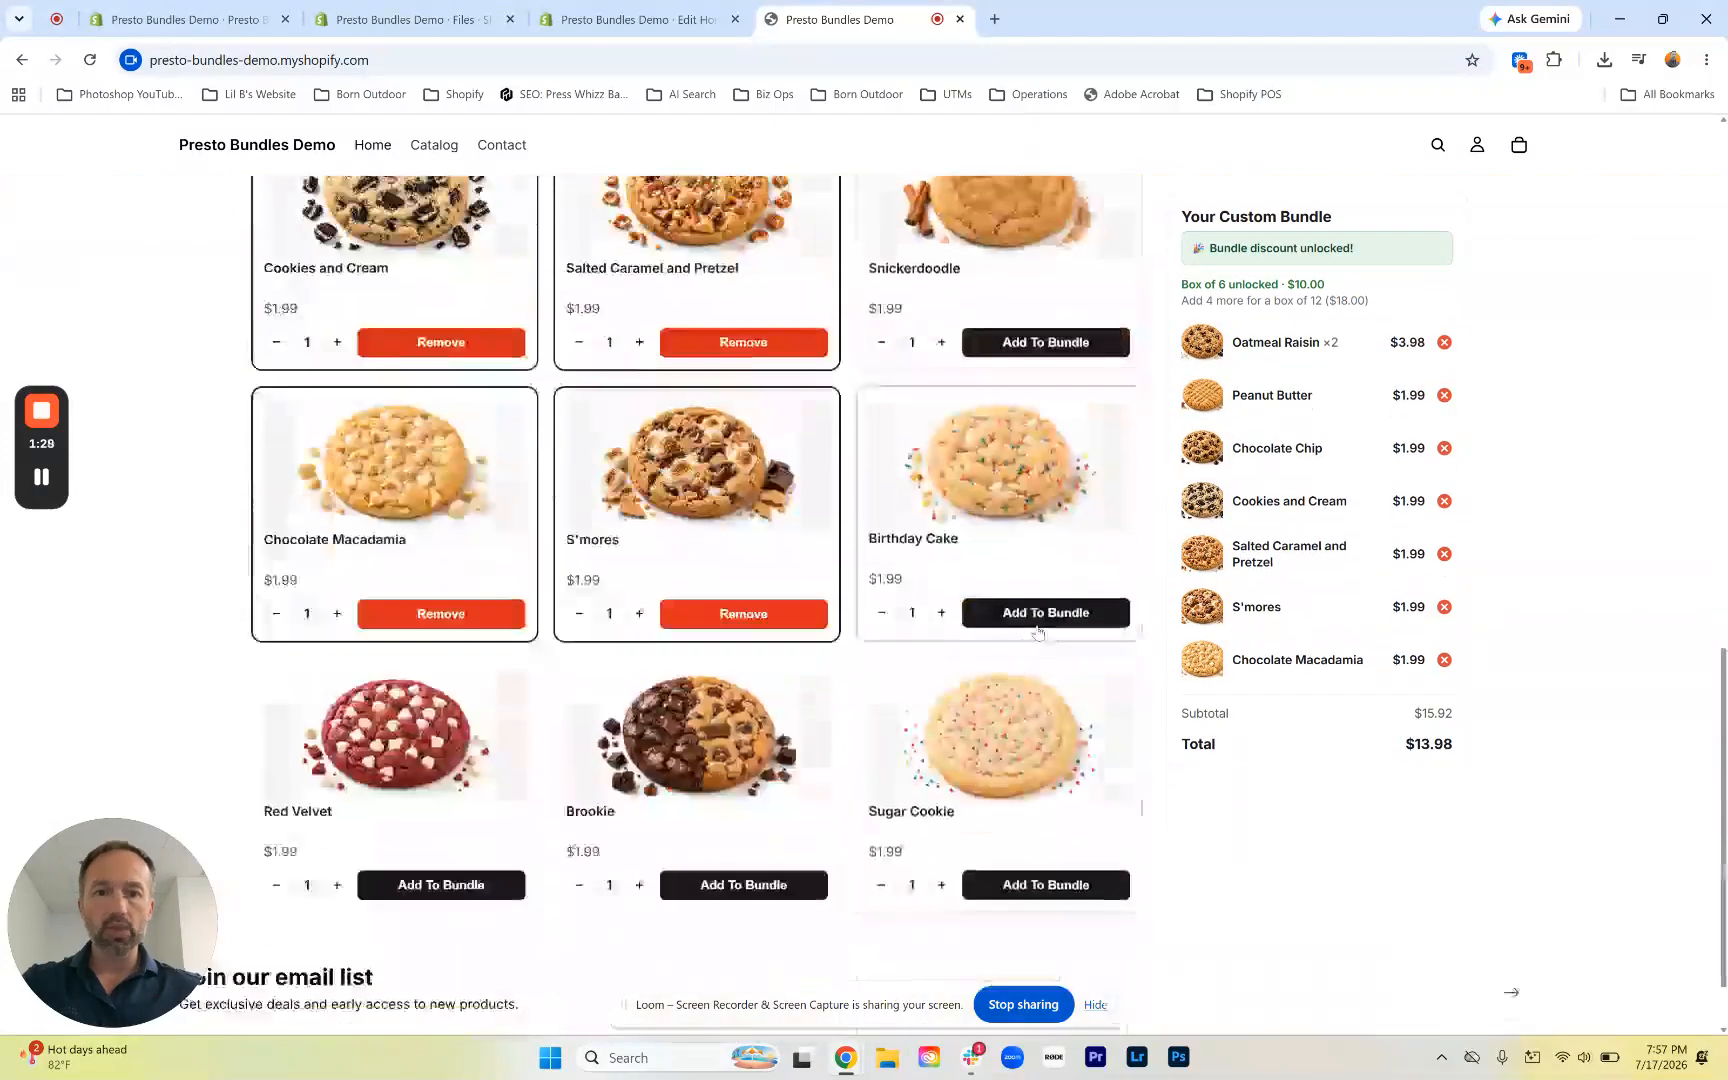
{"action": "left_click", "coordinate": [1030, 615]}
{"action": "left_click", "coordinate": [475, 885]}
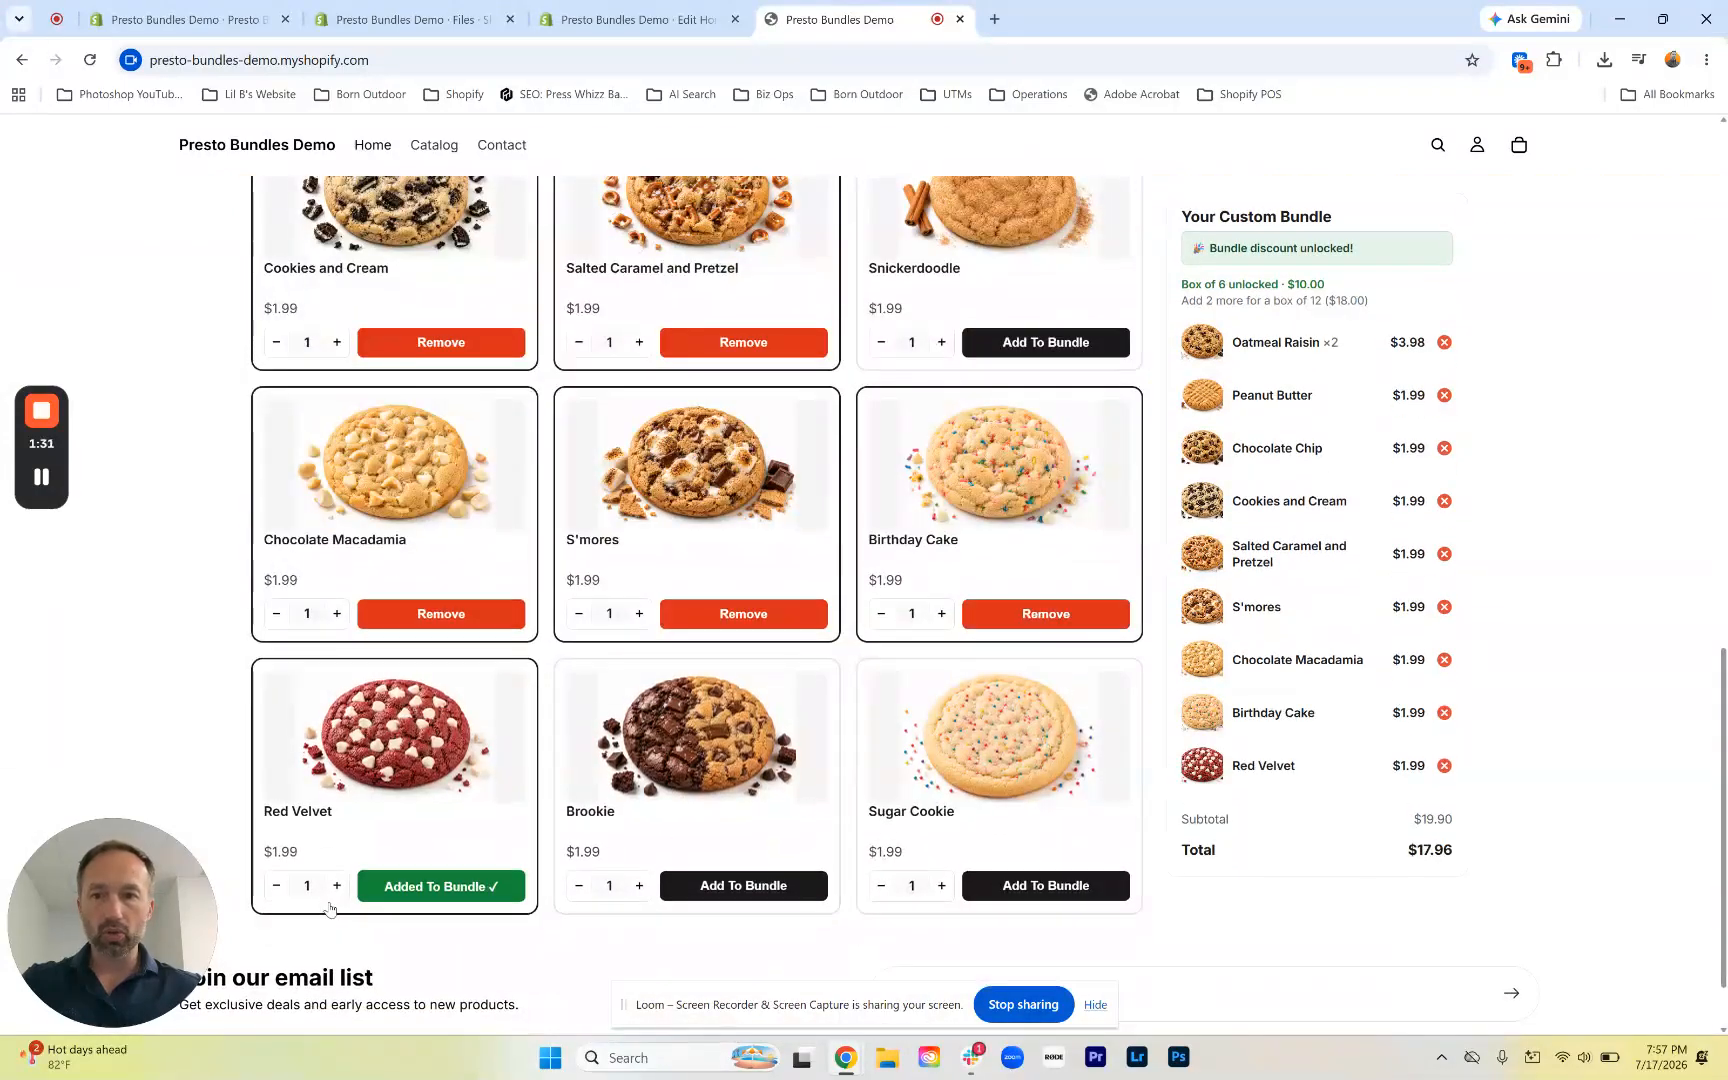
{"action": "left_click", "coordinate": [337, 886]}
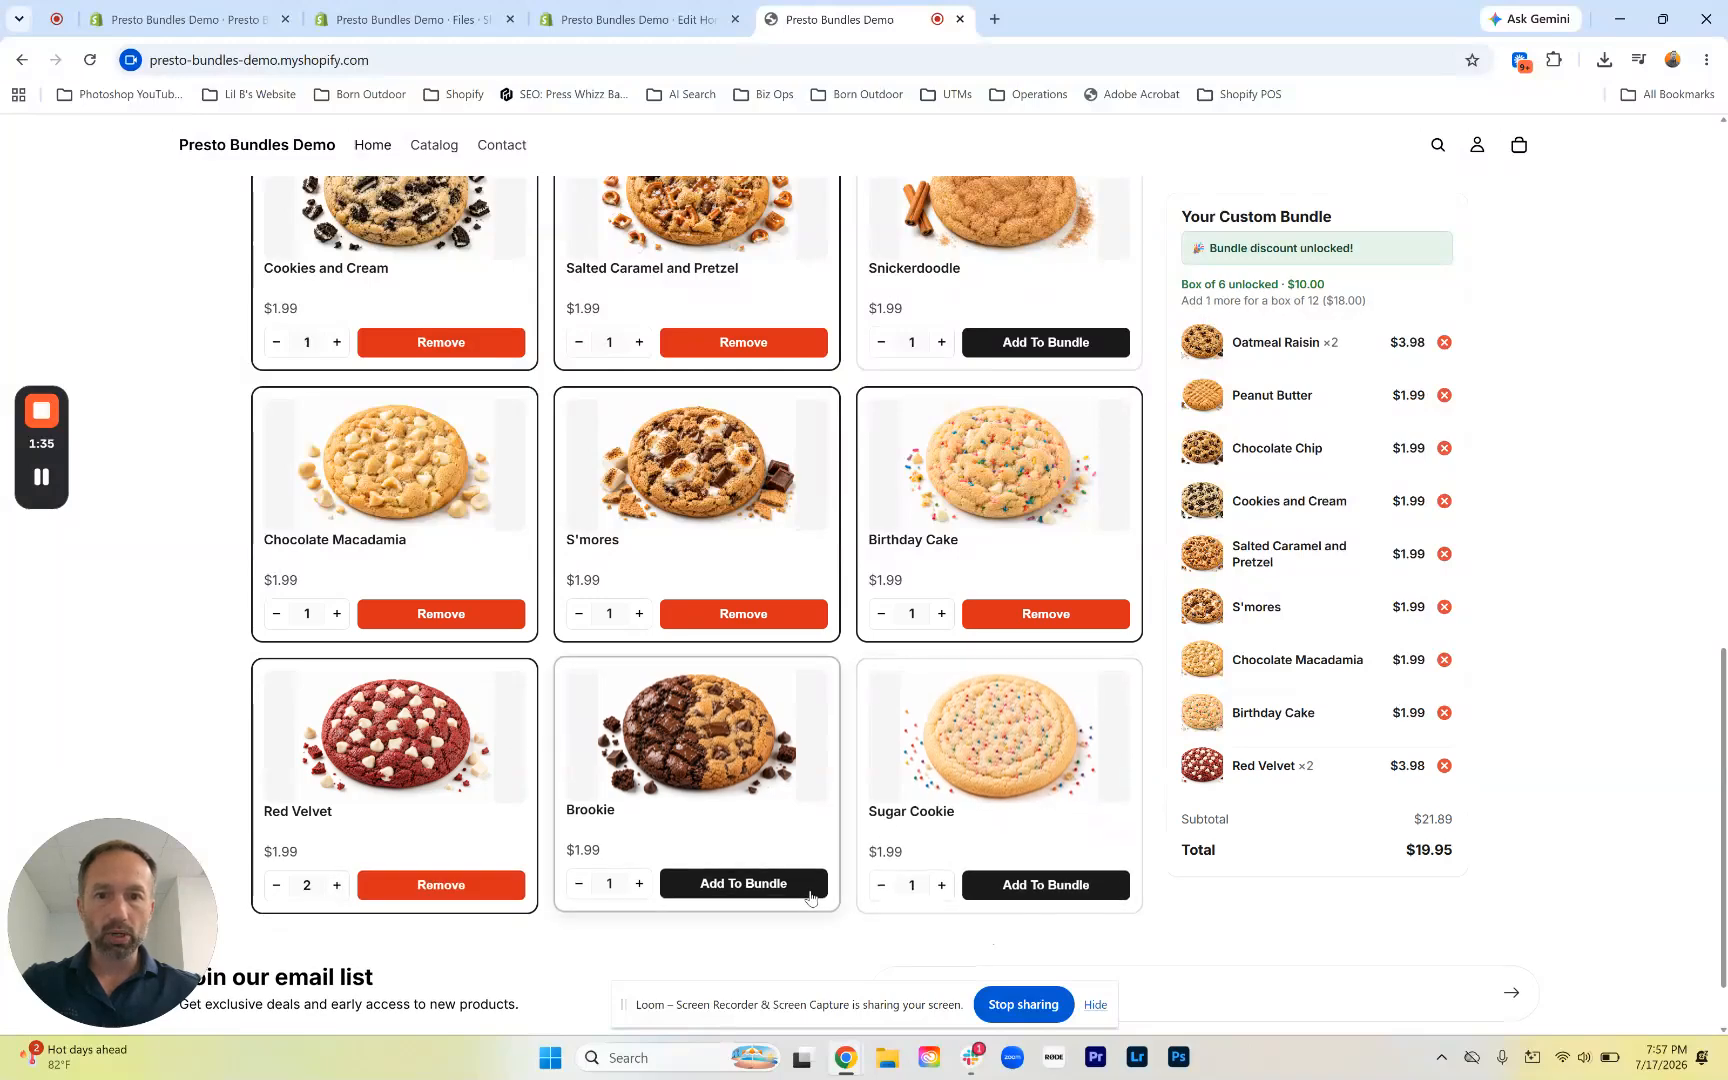
{"action": "left_click", "coordinate": [1028, 884]}
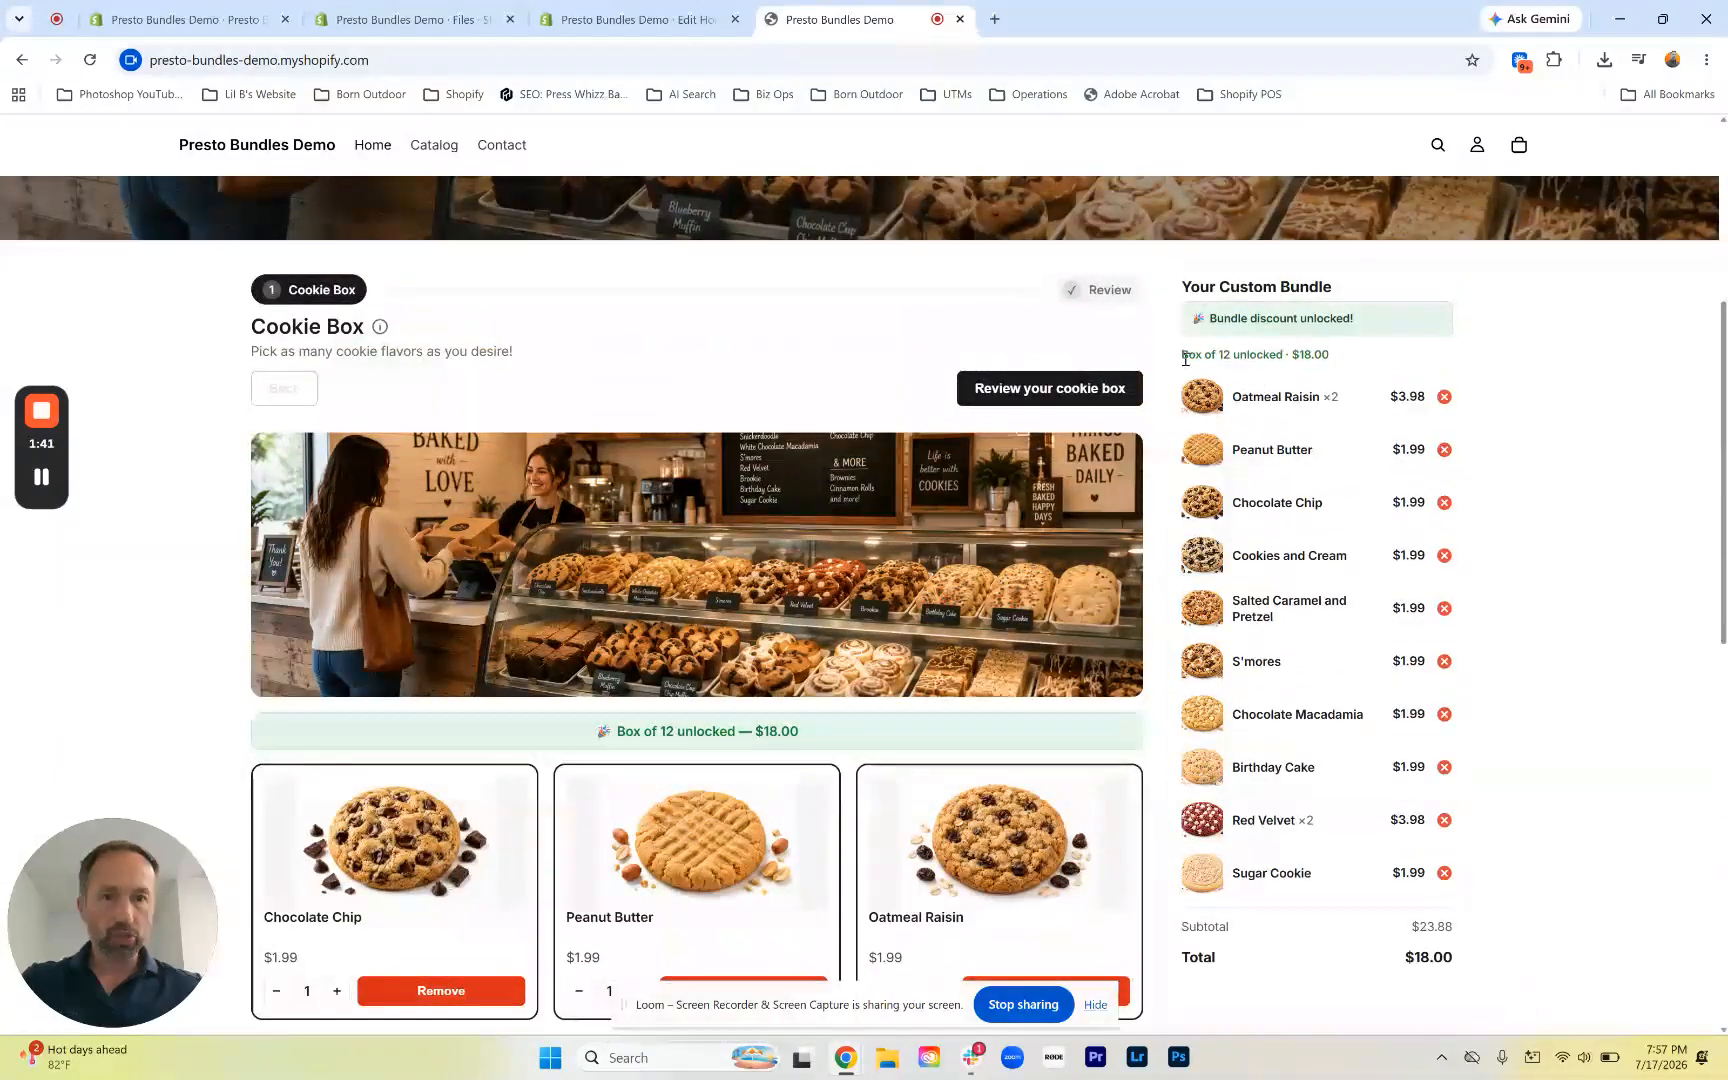
{"action": "left_click_drag", "start_coordinate": [1183, 356], "coordinate": [1352, 354]}
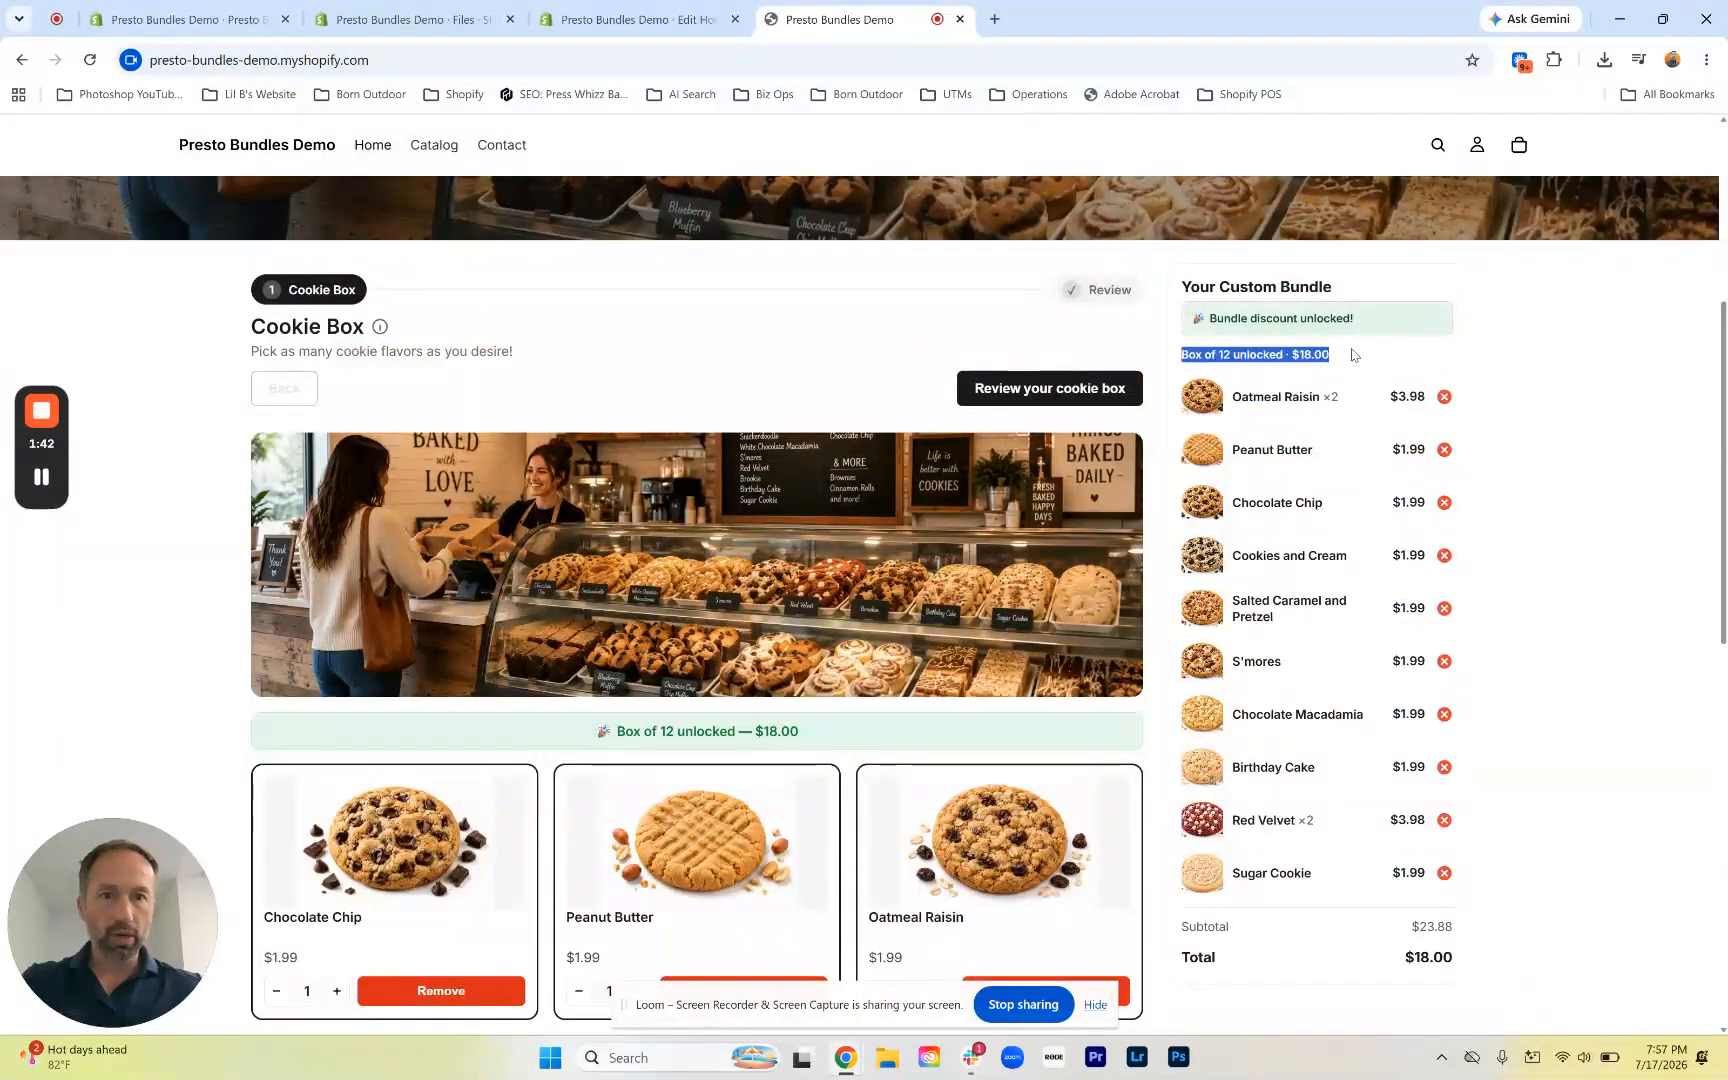
Proceed to the cookie box review, decline the muffin and brownie offer, and examine the bundle's items, discount and total
{"action": "left_click", "coordinate": [1076, 398]}
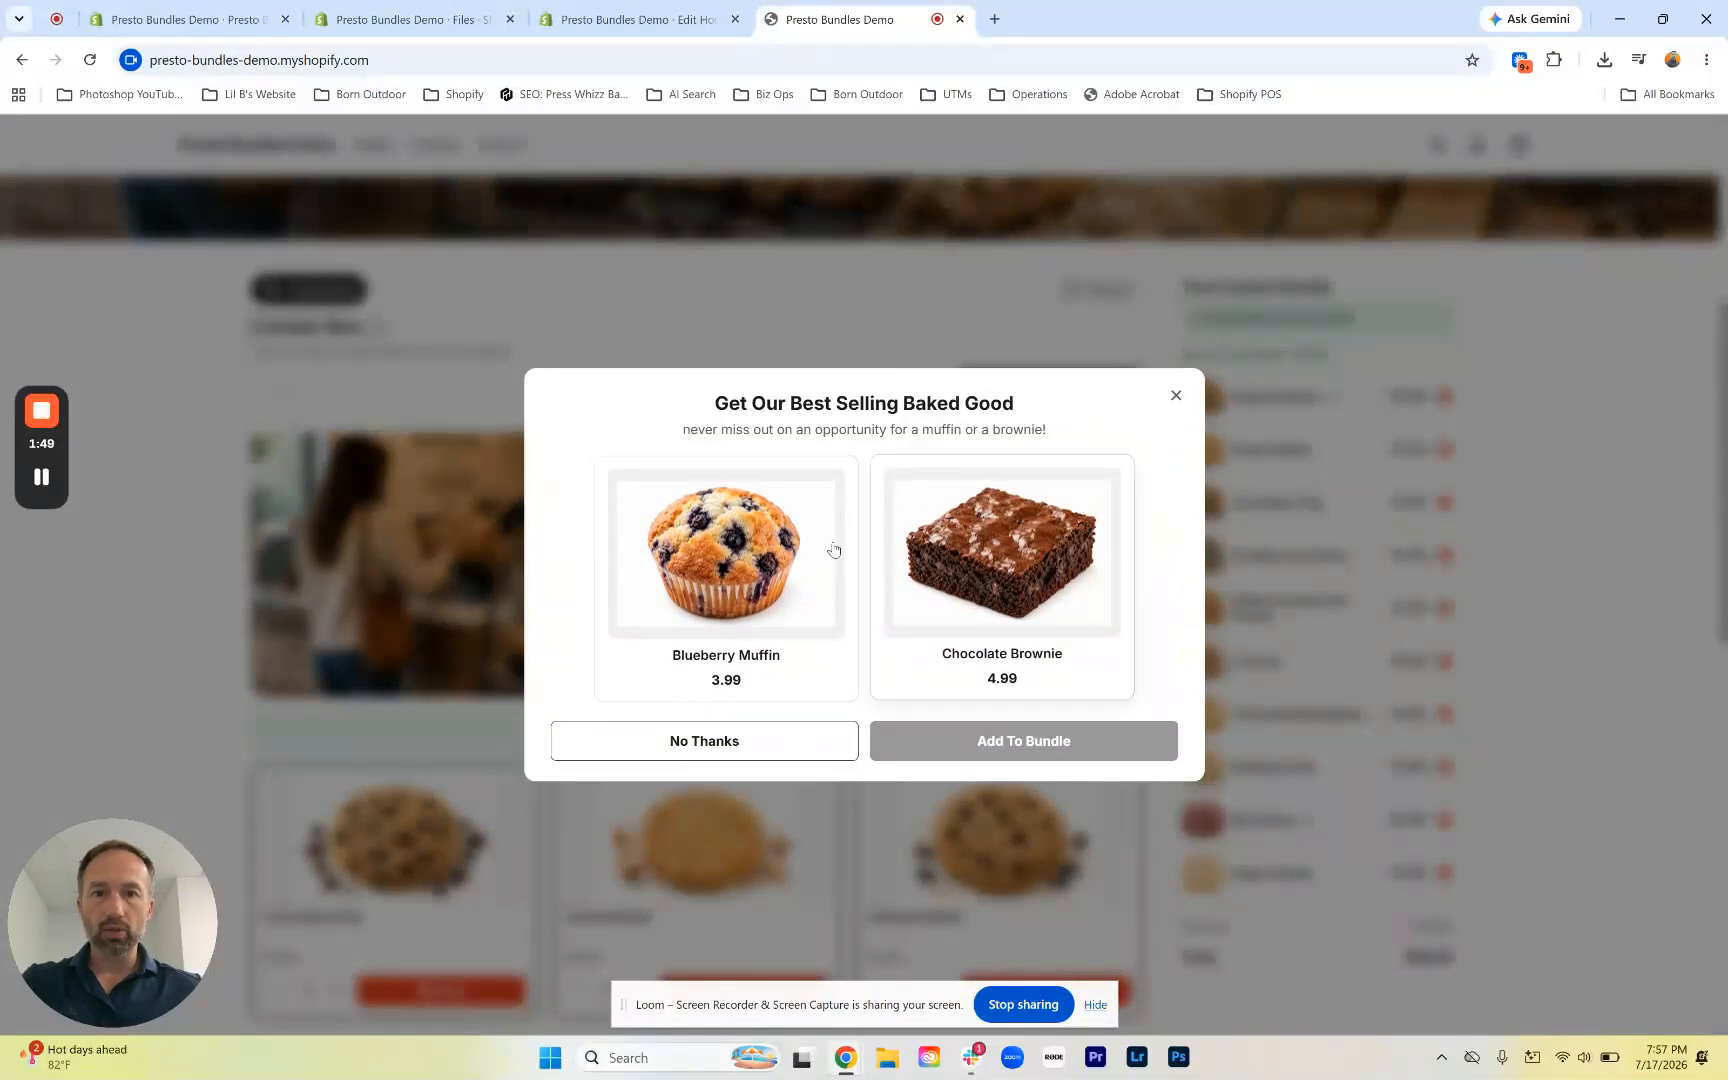
{"action": "left_click", "coordinate": [710, 748]}
{"action": "scroll", "coordinate": [710, 752], "scroll_direction": "down", "scroll_amount": 4}
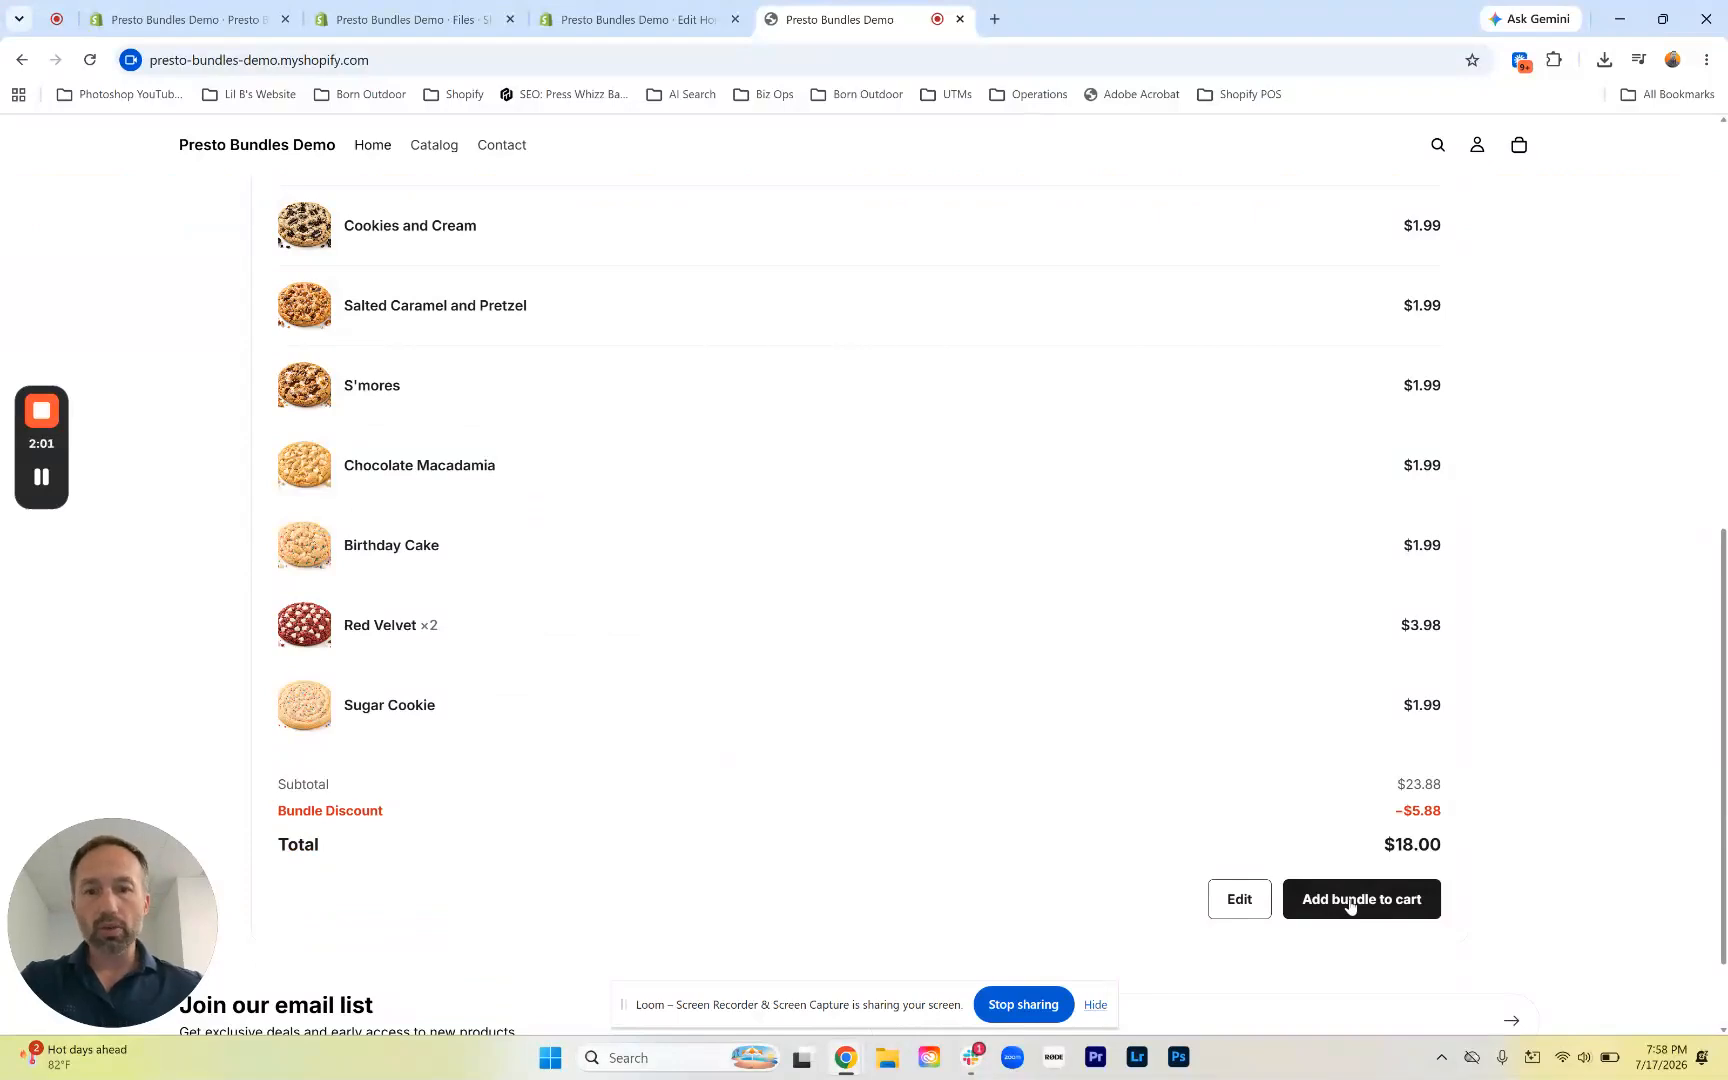
{"action": "scroll", "coordinate": [1290, 835], "scroll_direction": "up", "scroll_amount": 10}
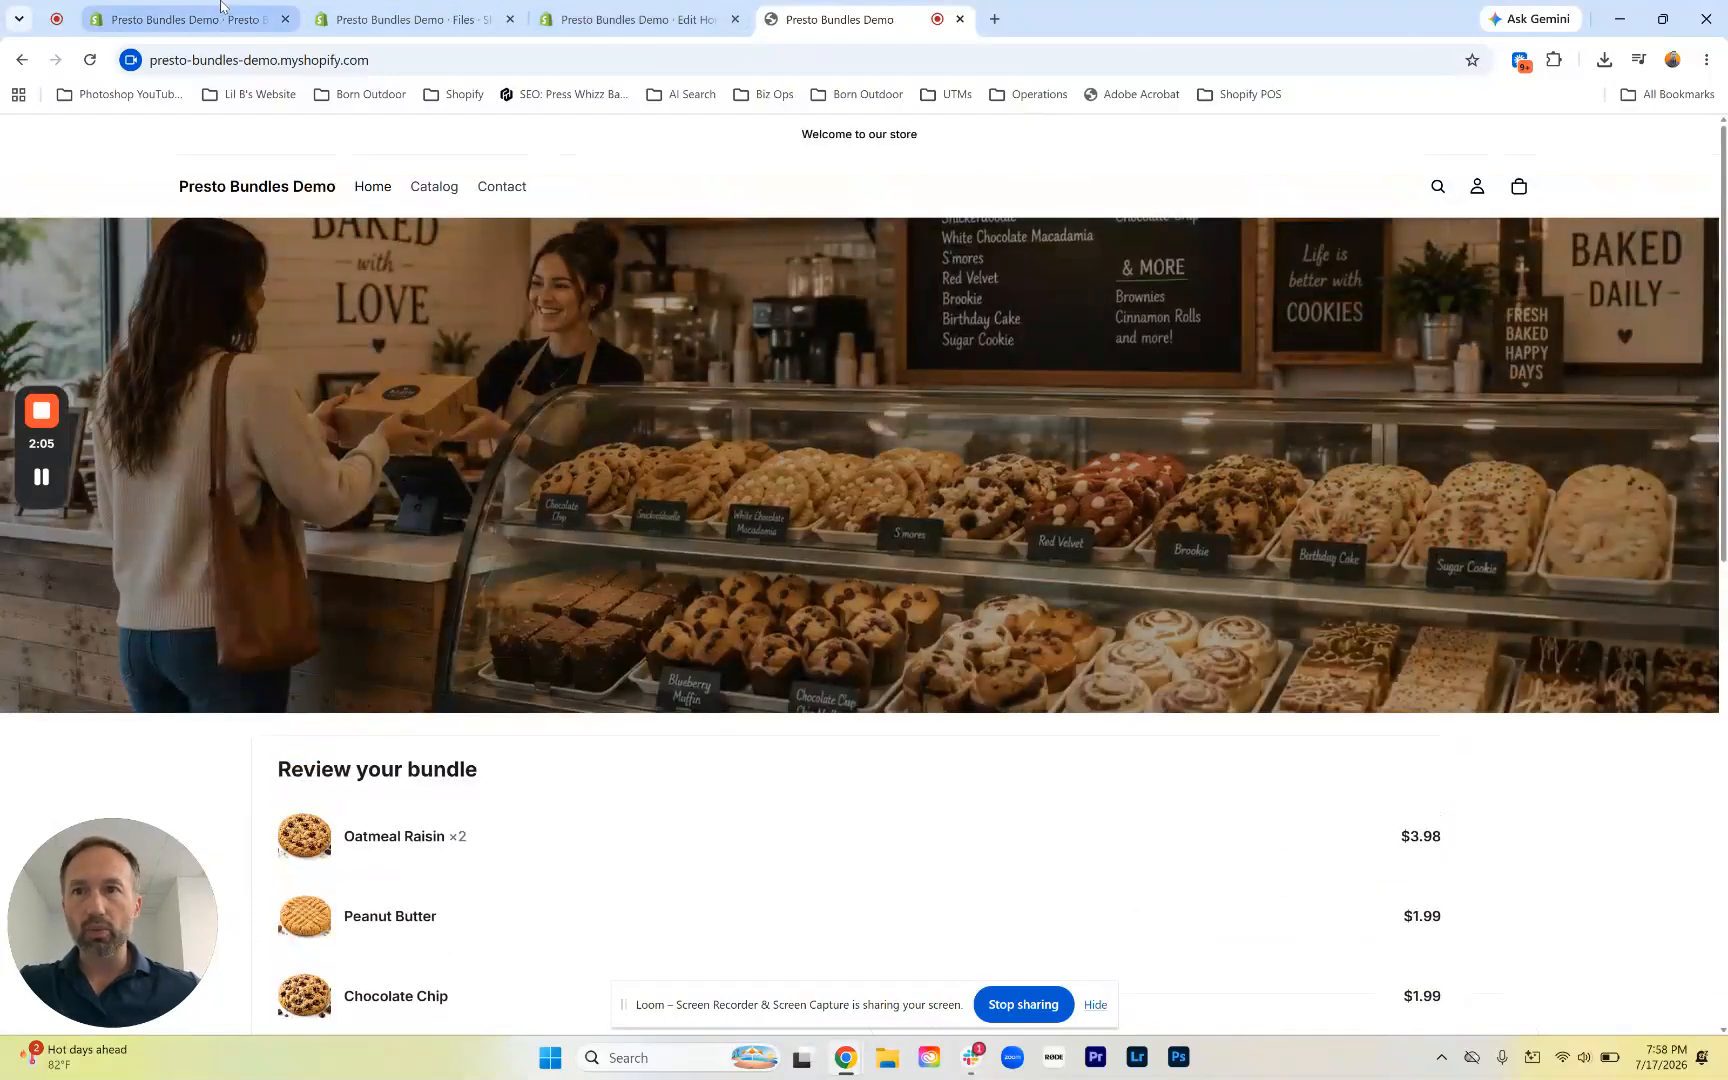
Return to The Cookie Box in the Presto Bundles app and look over its box settings and product preview
{"action": "left_click", "coordinate": [180, 19]}
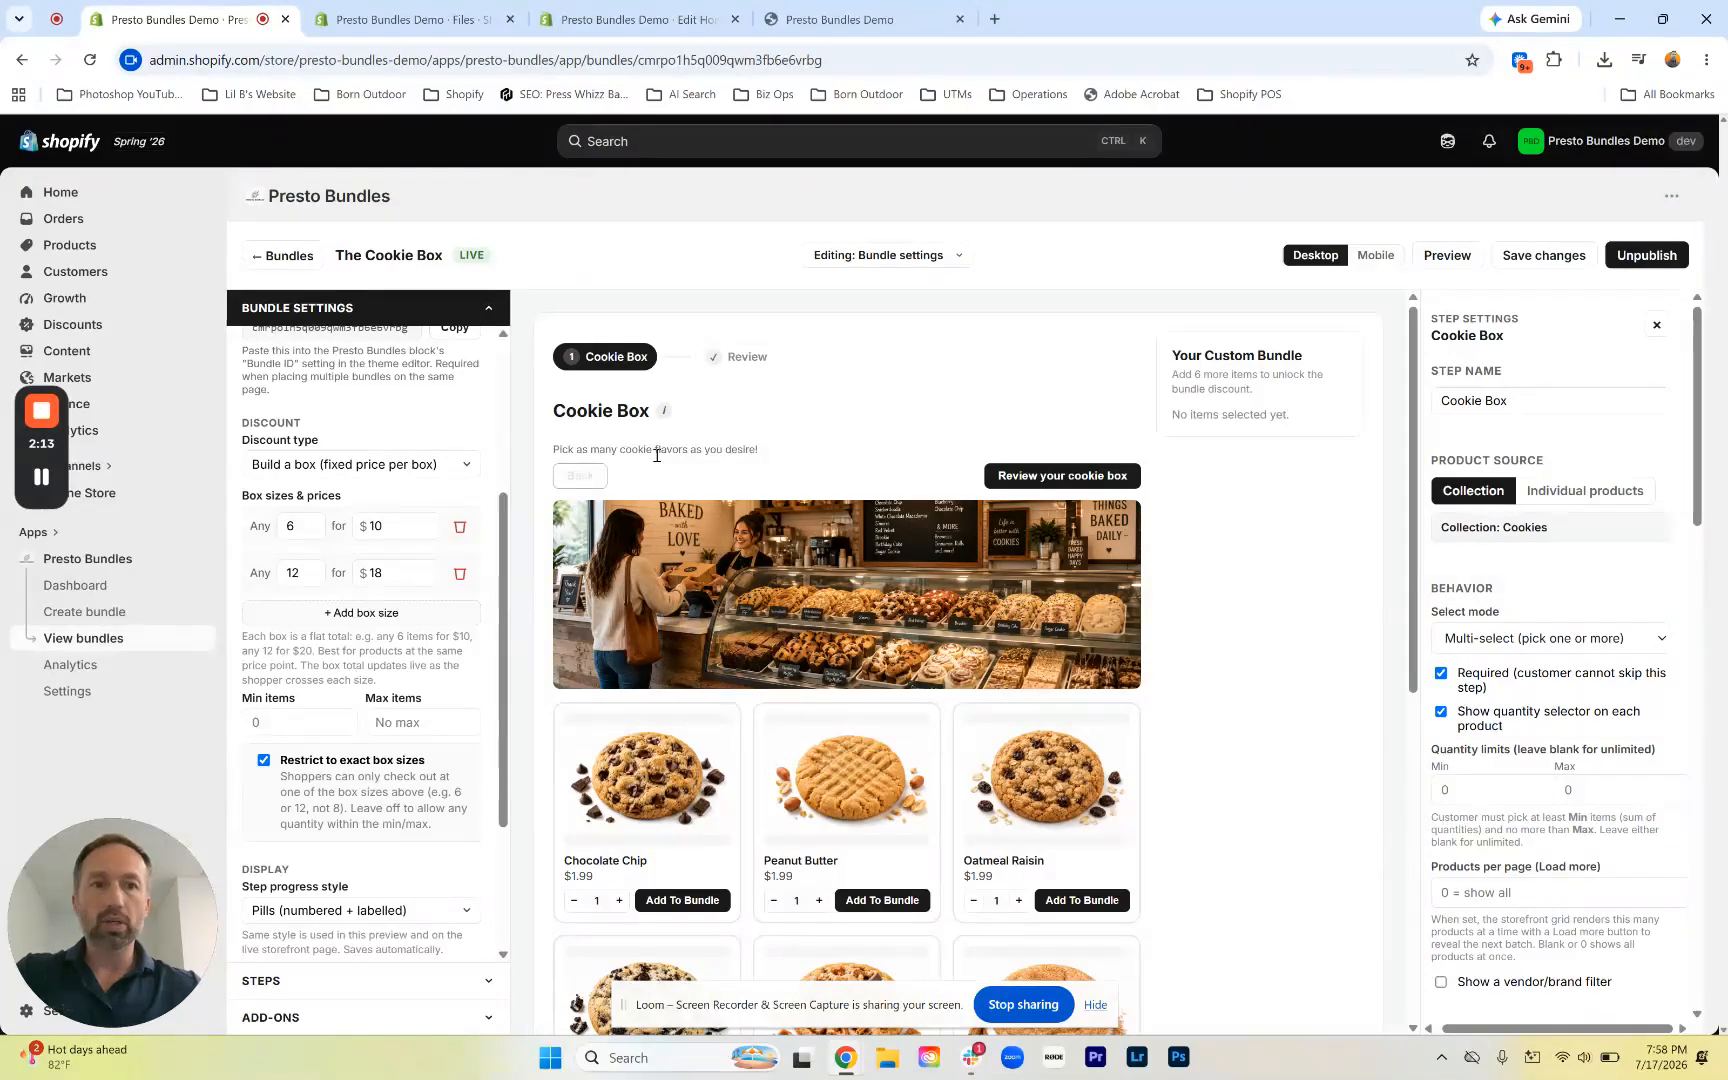
{"action": "scroll", "coordinate": [780, 527], "scroll_direction": "down", "scroll_amount": 3}
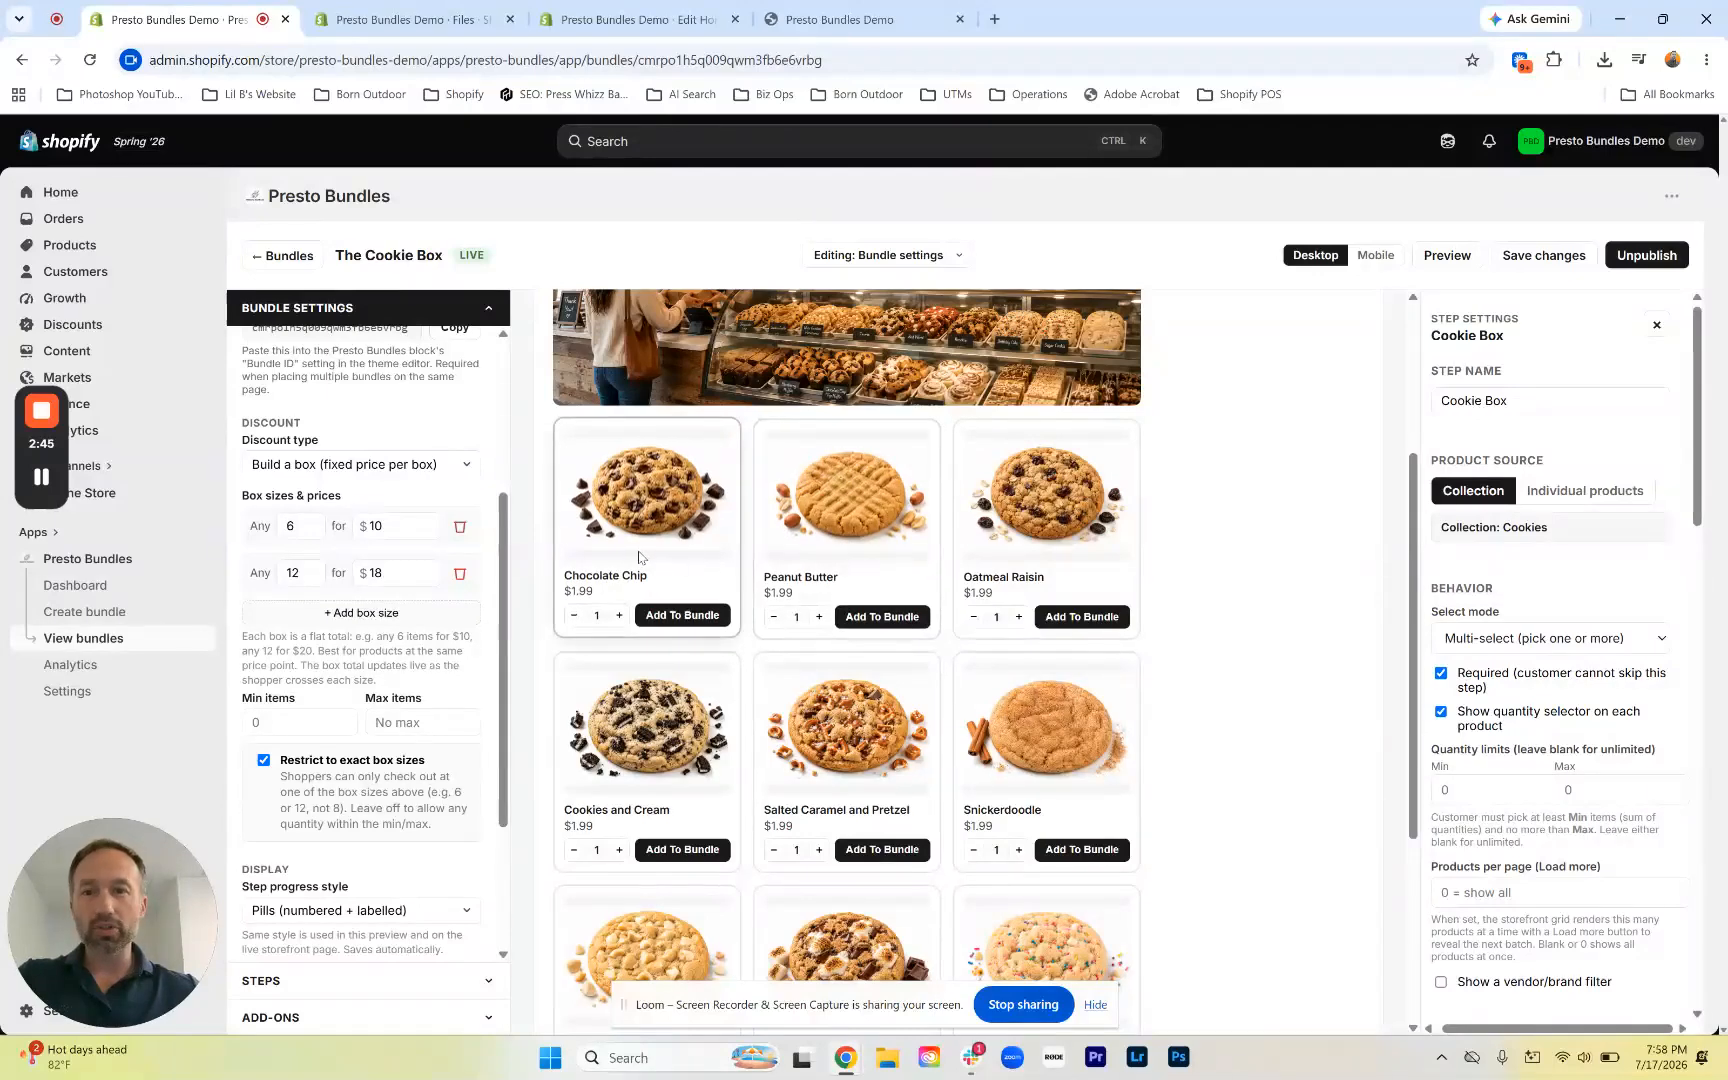
{"action": "scroll", "coordinate": [630, 549], "scroll_direction": "up", "scroll_amount": 3}
{"action": "mouse_move", "coordinate": [36, 418]}
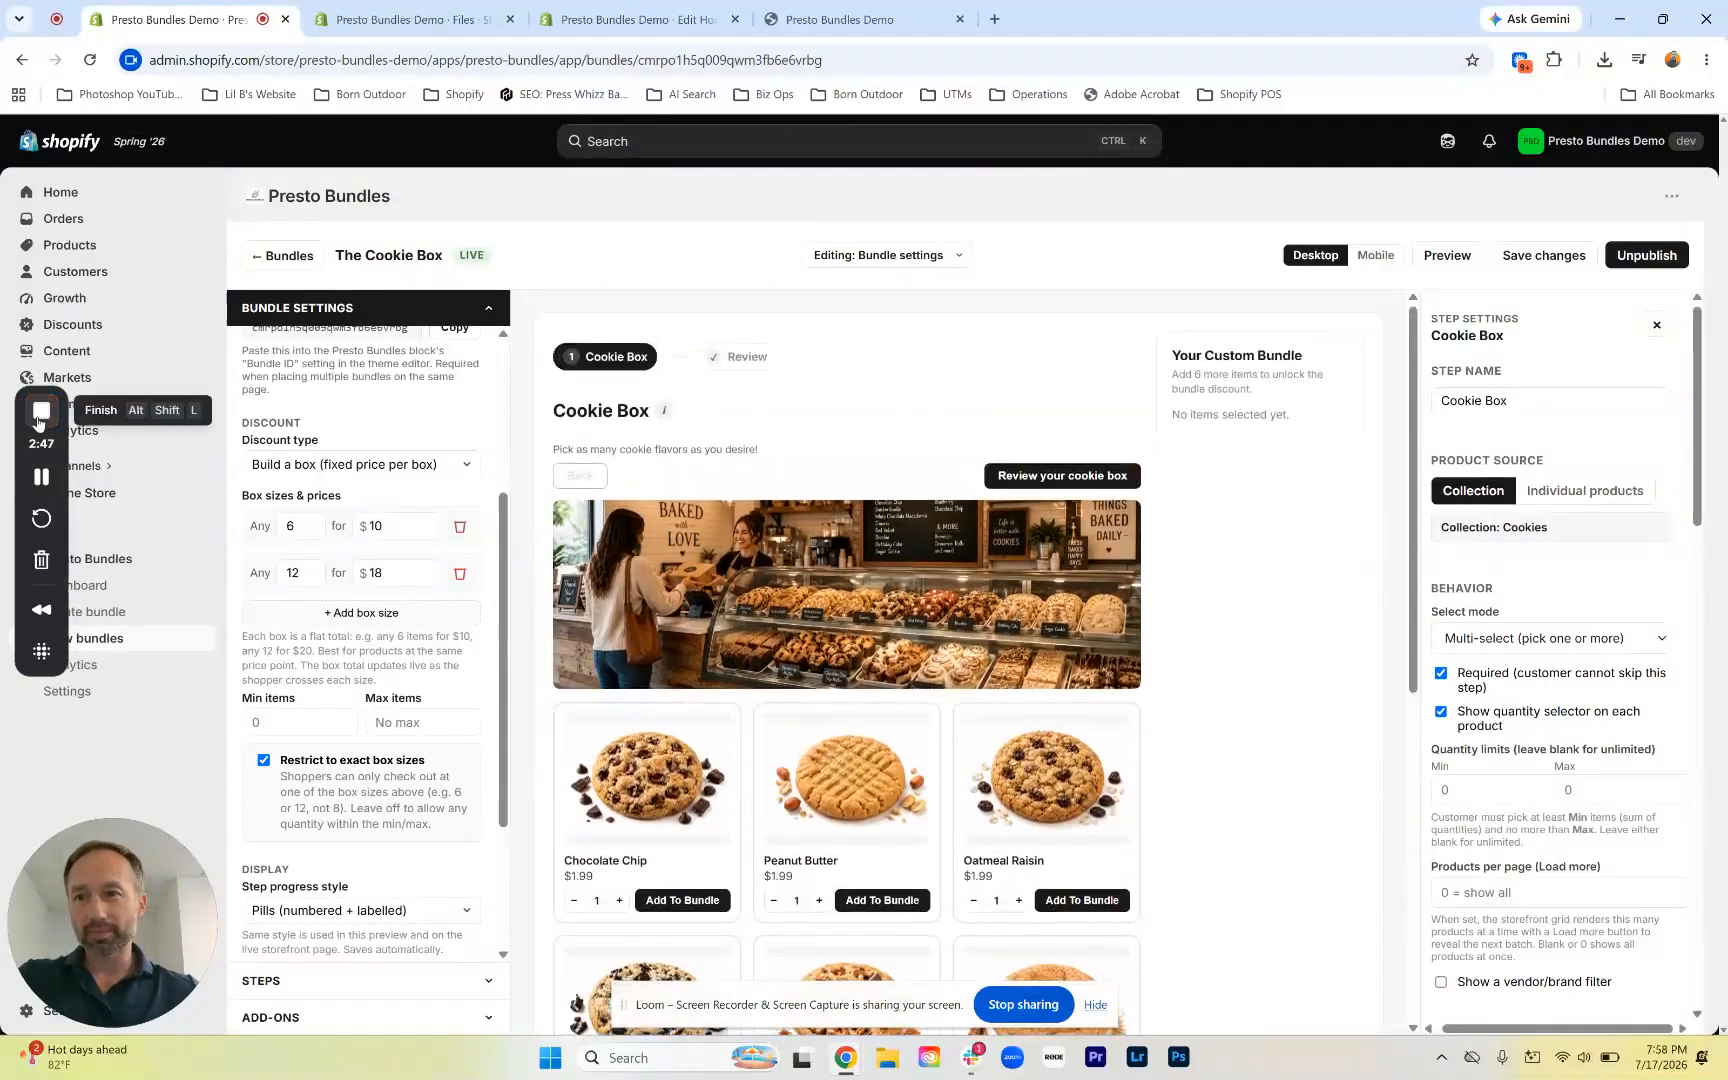